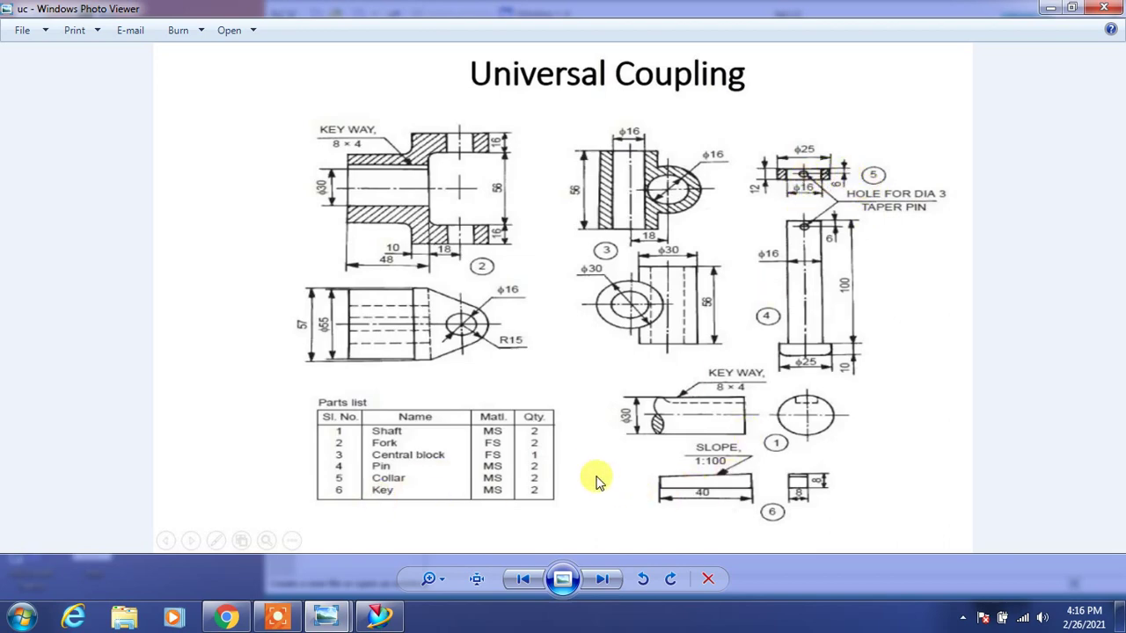
Restore down the Photo Viewer drawing so the NX fork.prt session comes forward beside it
click(1073, 8)
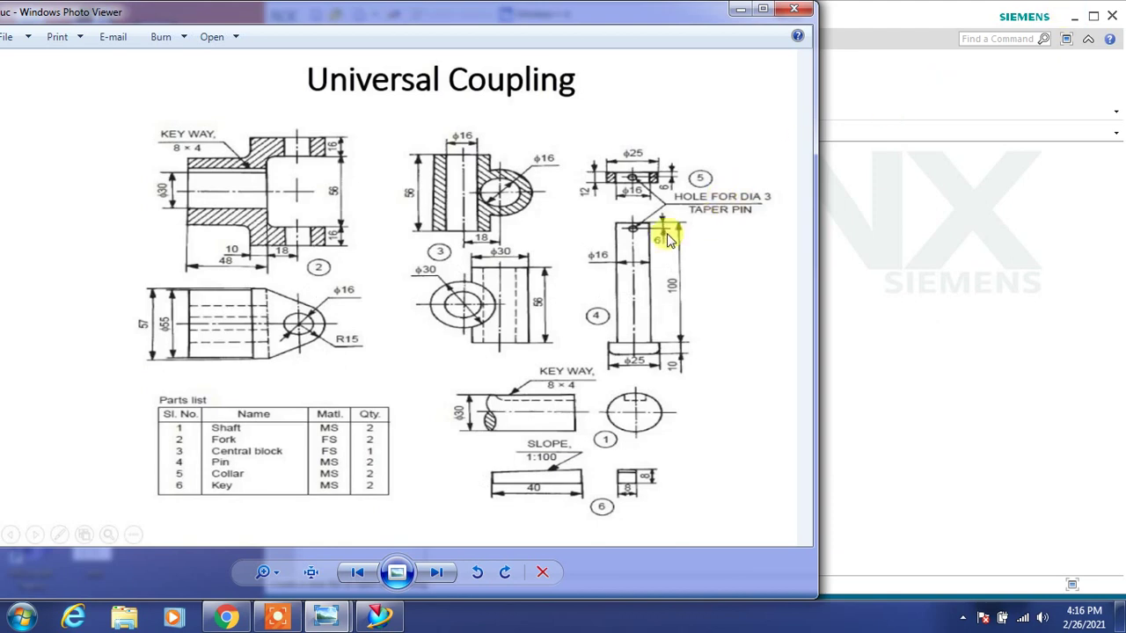
click(869, 21)
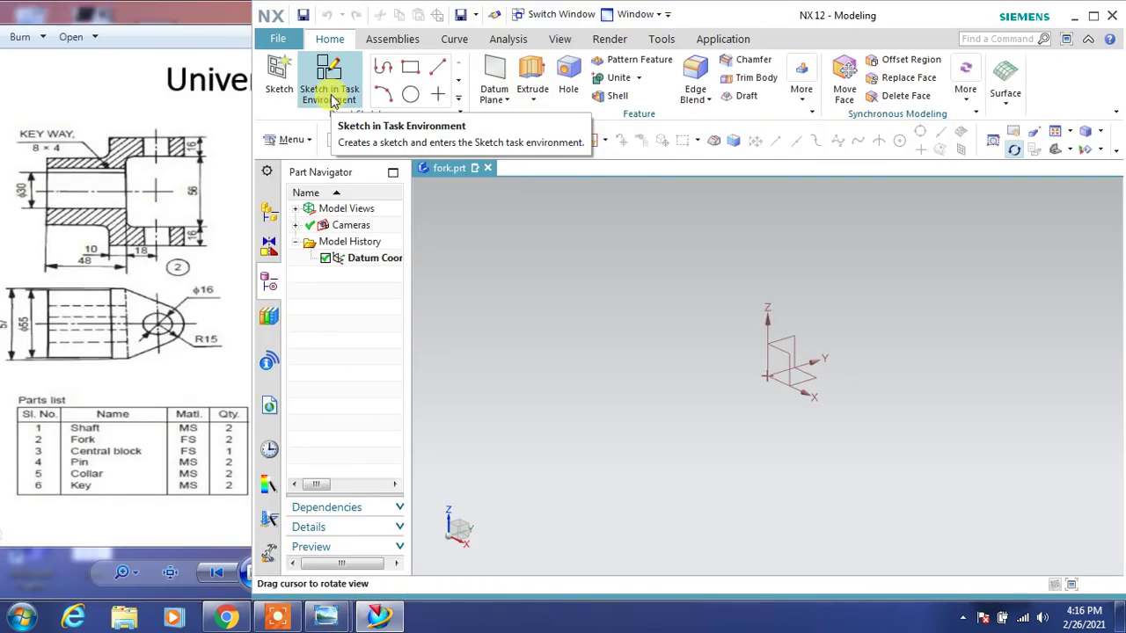
Create a new sketch on the XY plane of fork.prt
click(330, 97)
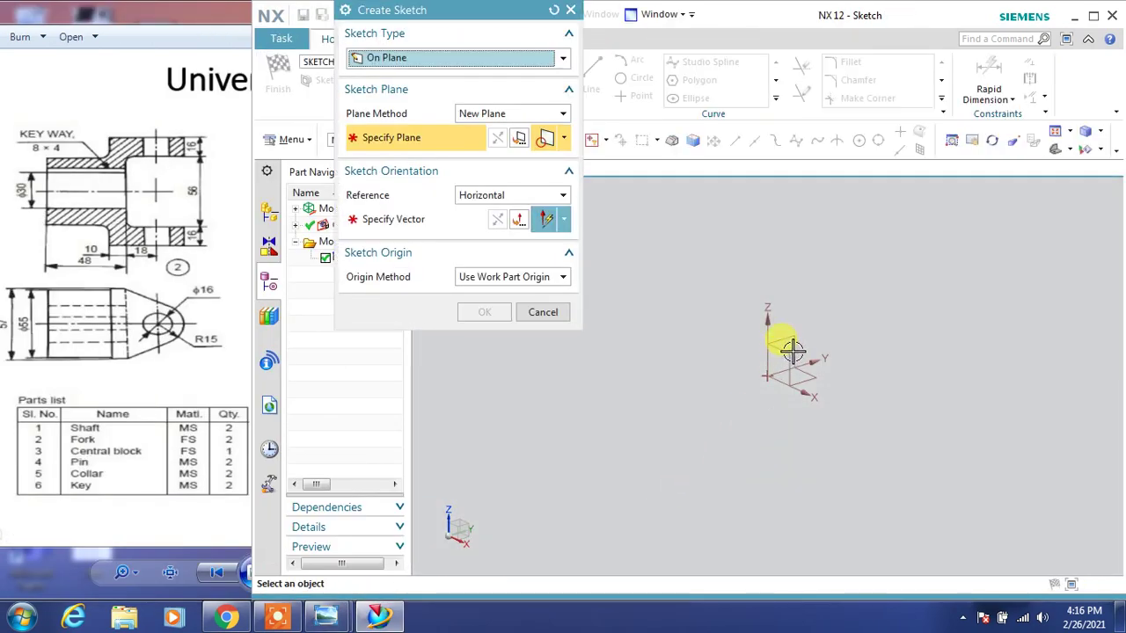
click(809, 371)
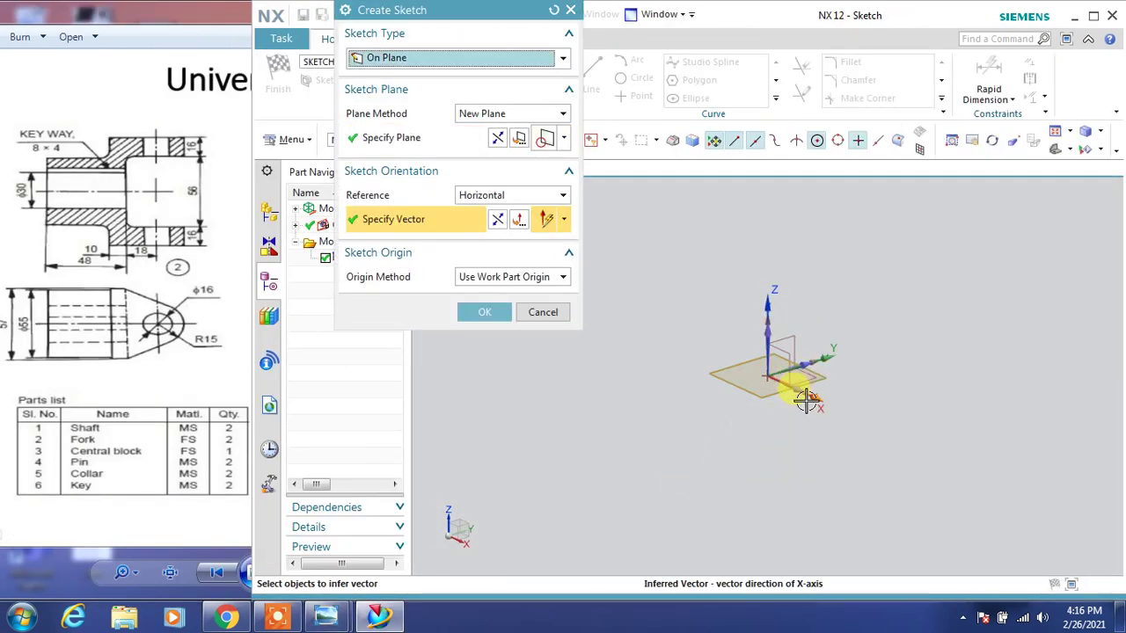
click(475, 311)
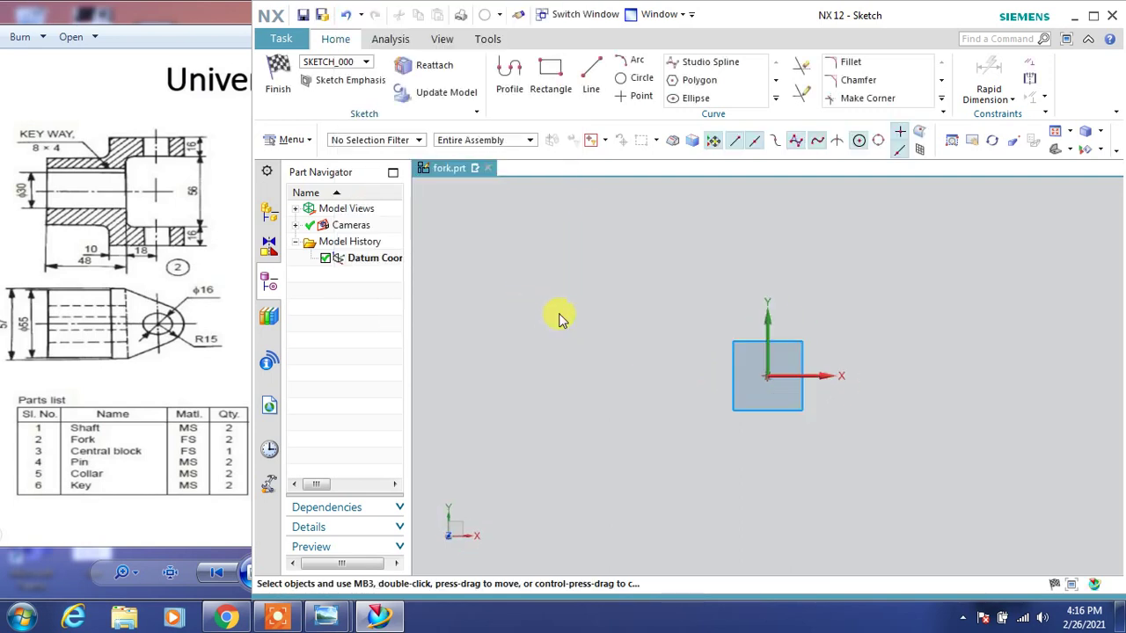
Draw concentric circles of diameter 16 and 30 centred on the origin
click(635, 78)
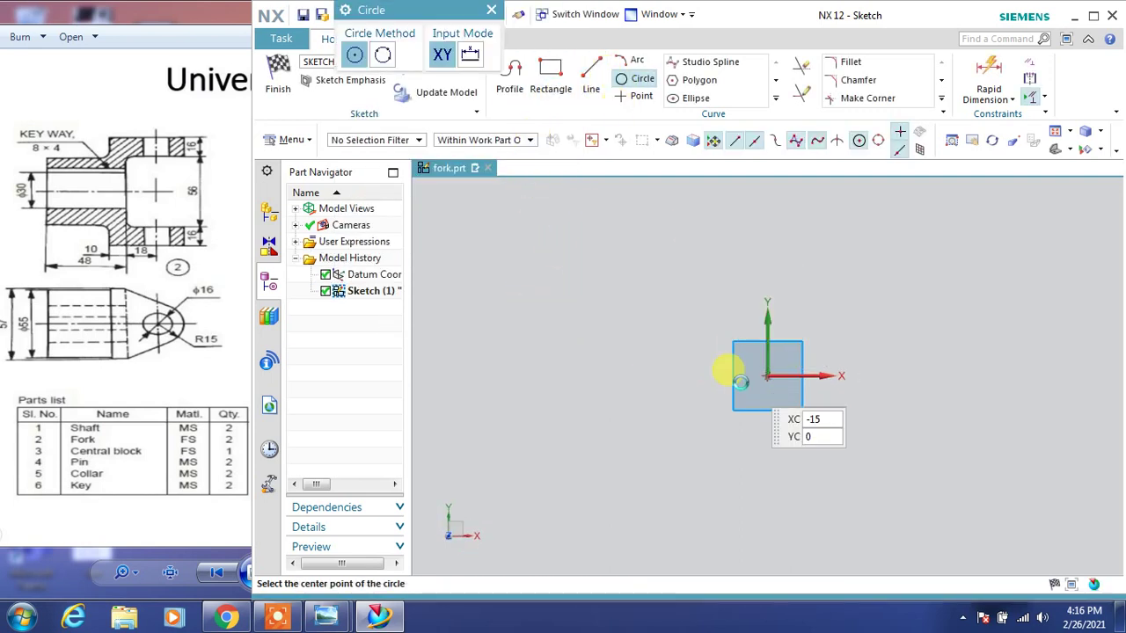
click(765, 374)
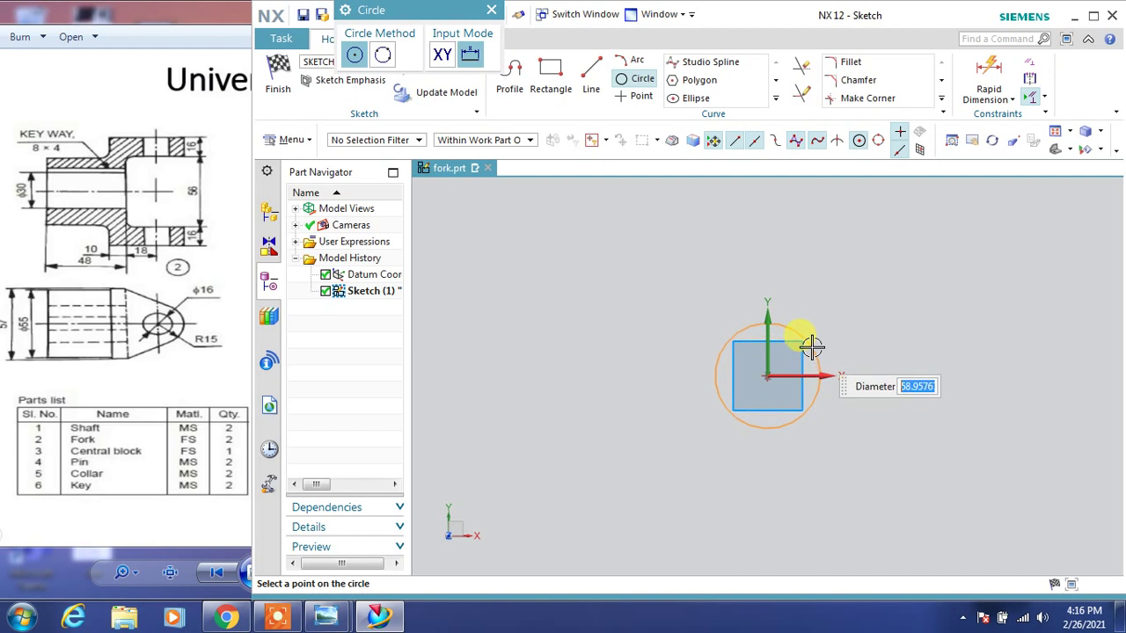
text(6)
key(Return)
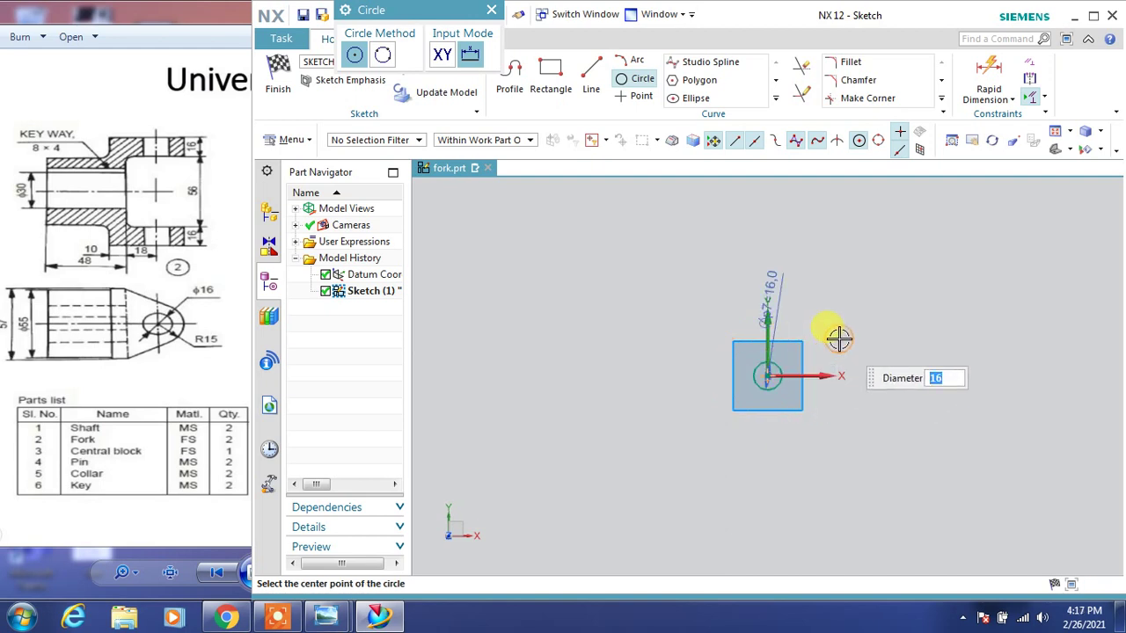
text(0)
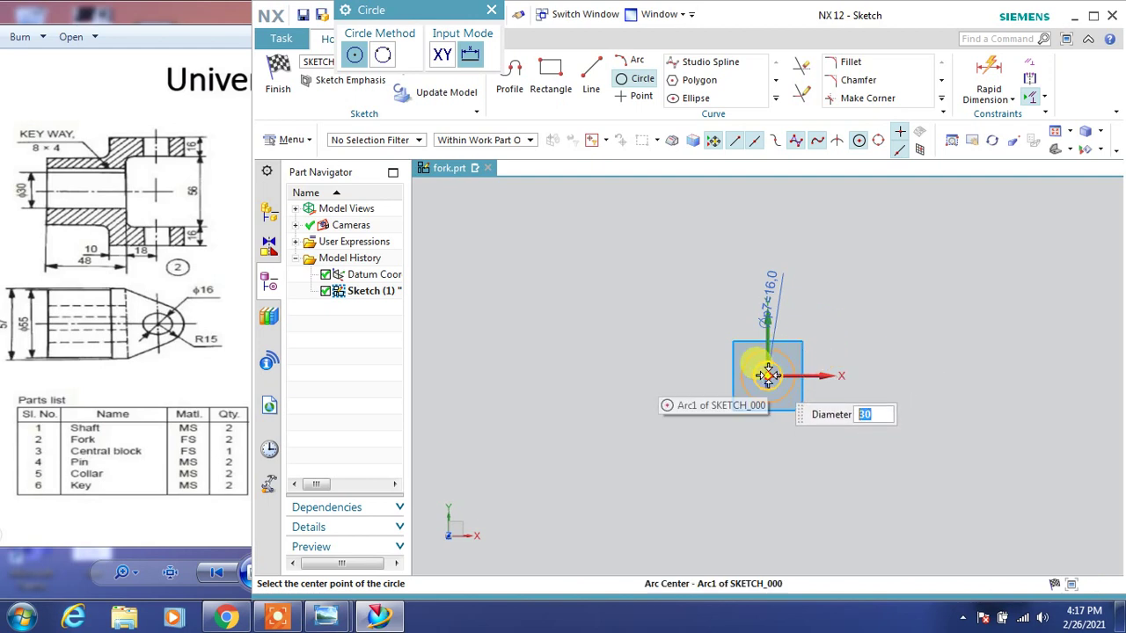
key(Return)
key(Escape)
scroll(782, 451, up, 5)
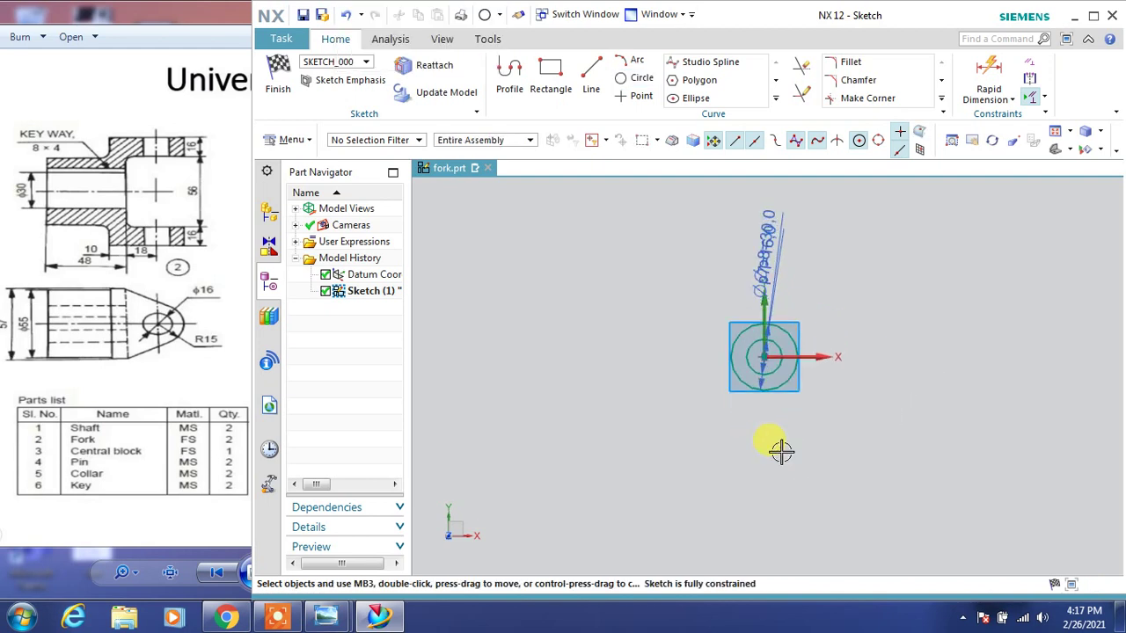
scroll(782, 451, up, 1)
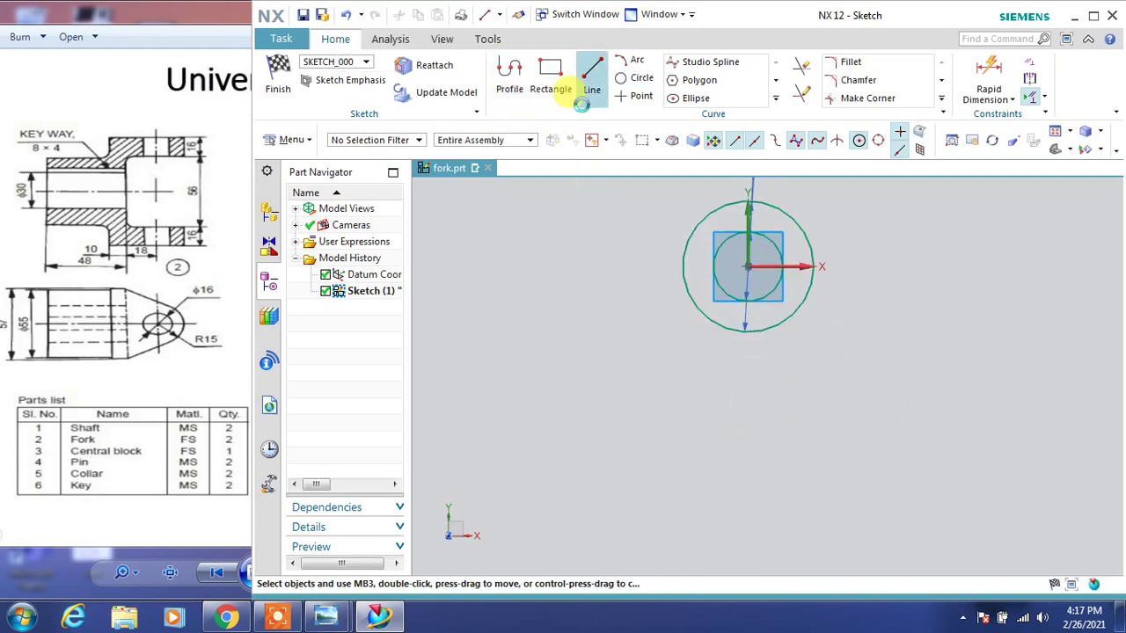
Draw a 44-long base line with sides tangent to the ø30 circle, midpoint on the Y axis
click(591, 79)
click(673, 456)
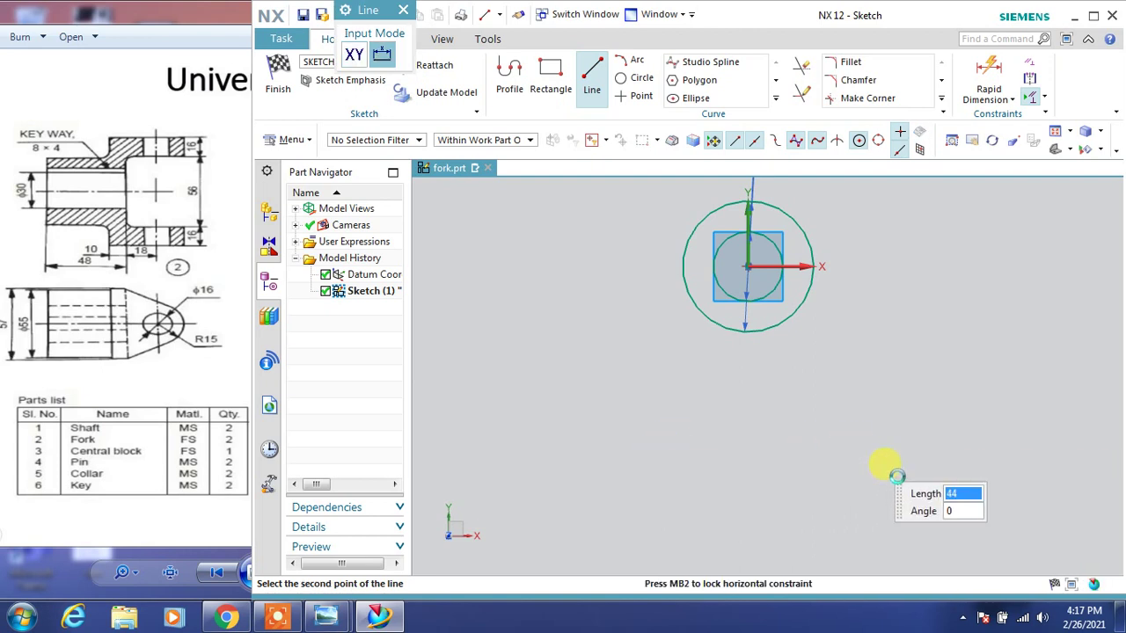
click(866, 458)
click(867, 458)
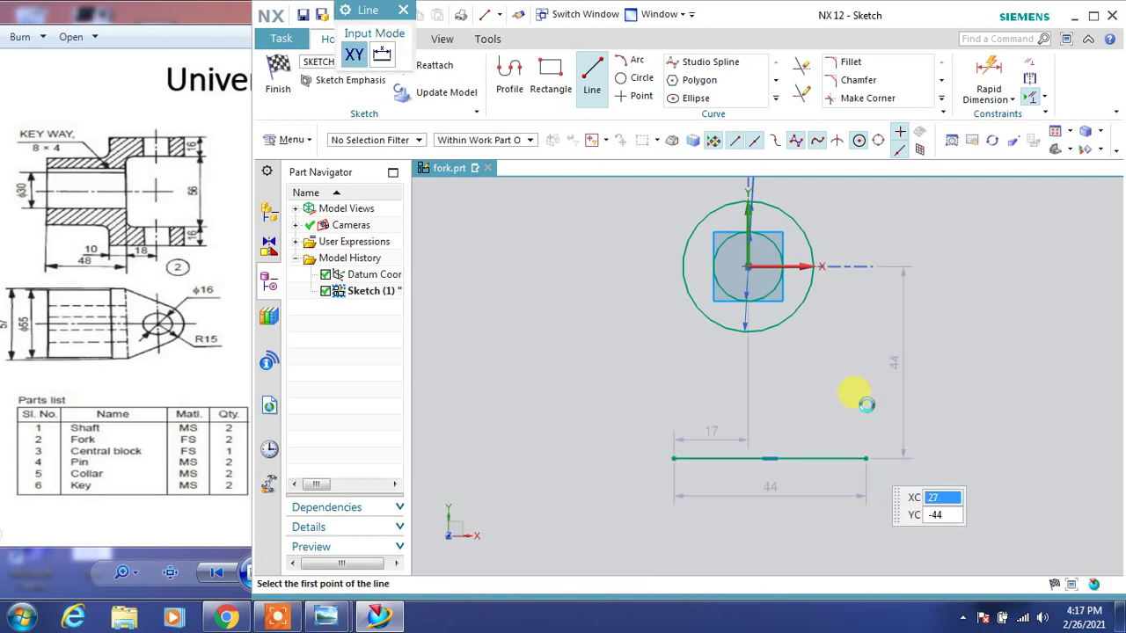
click(810, 254)
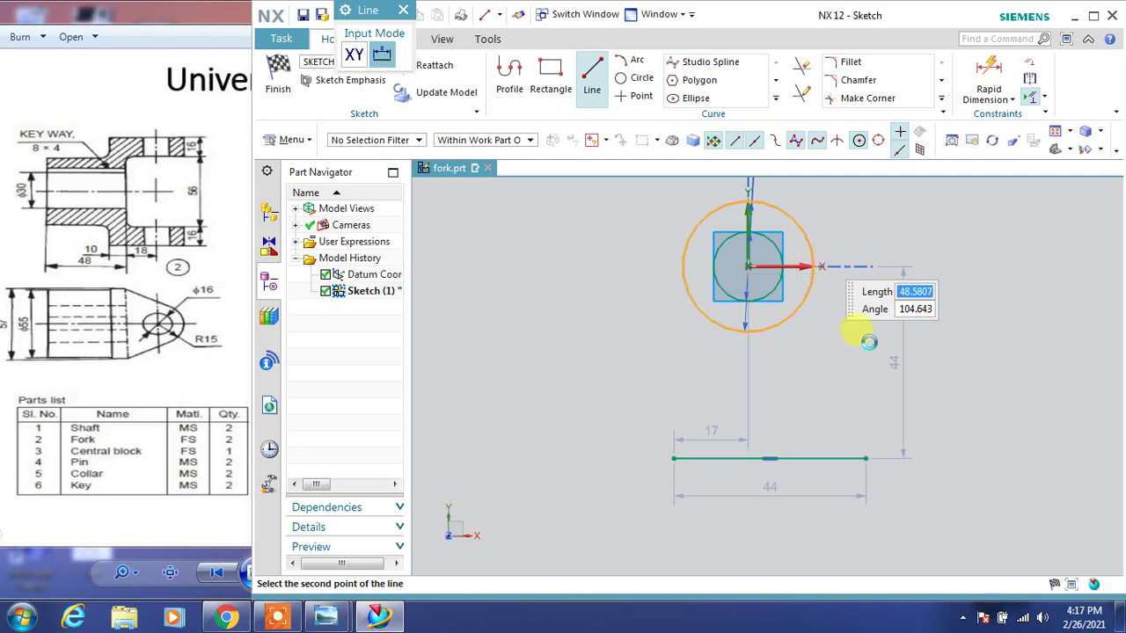
click(674, 458)
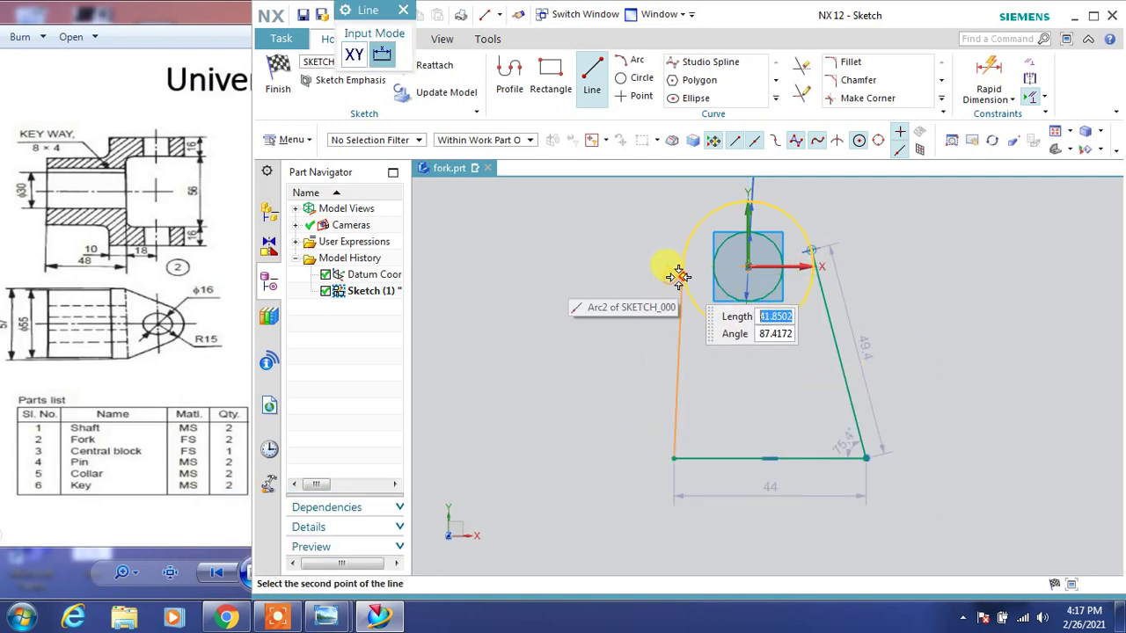
click(676, 273)
key(Escape)
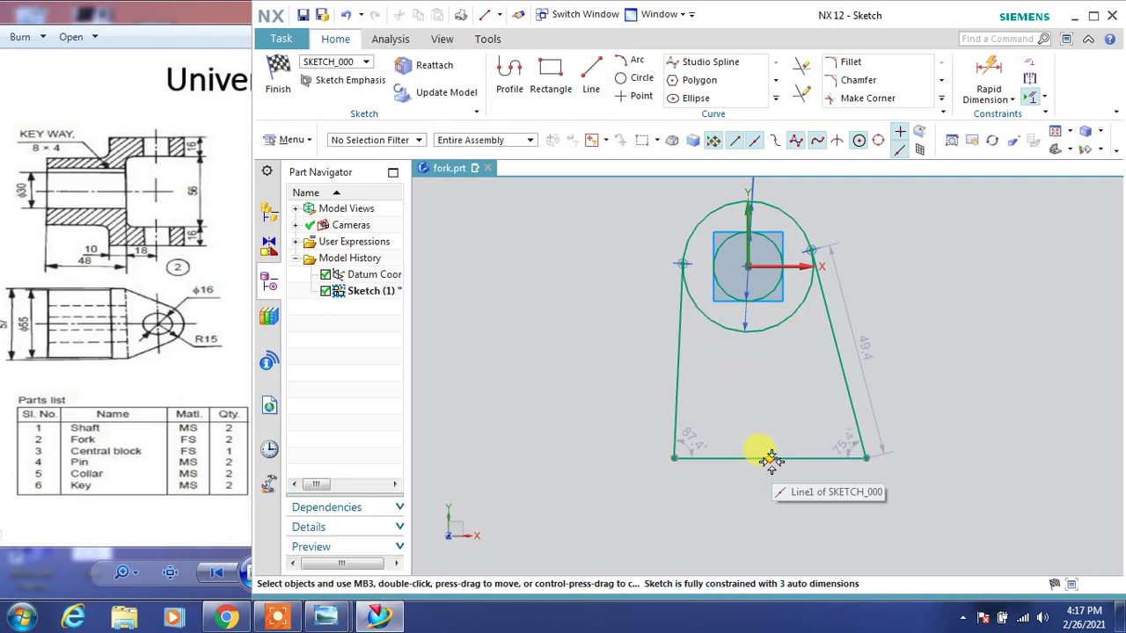
click(746, 218)
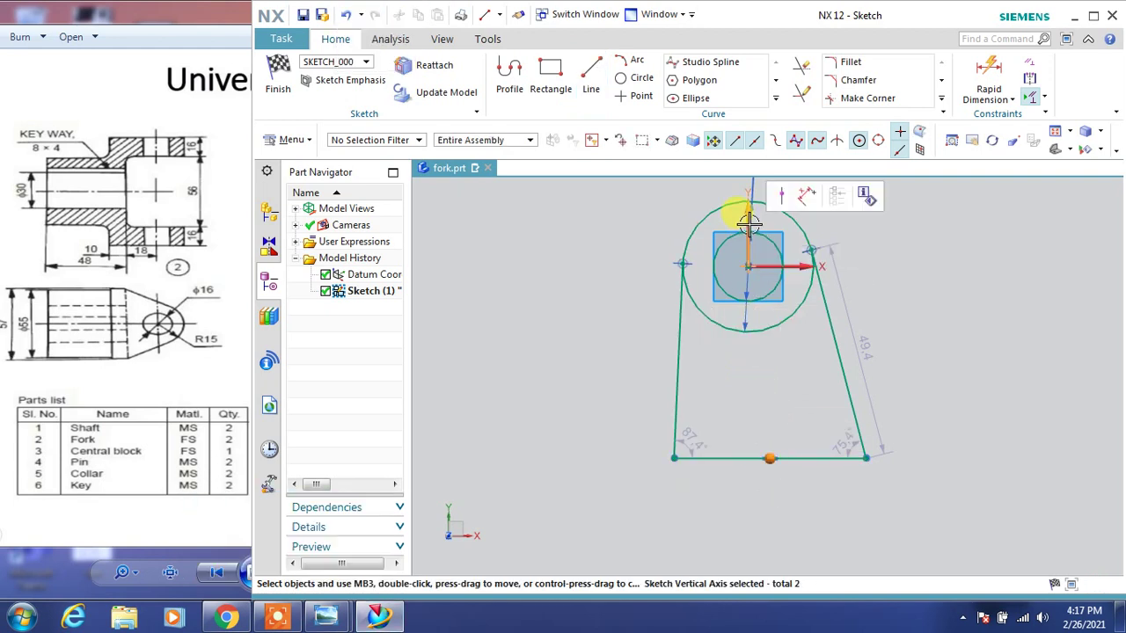
click(779, 189)
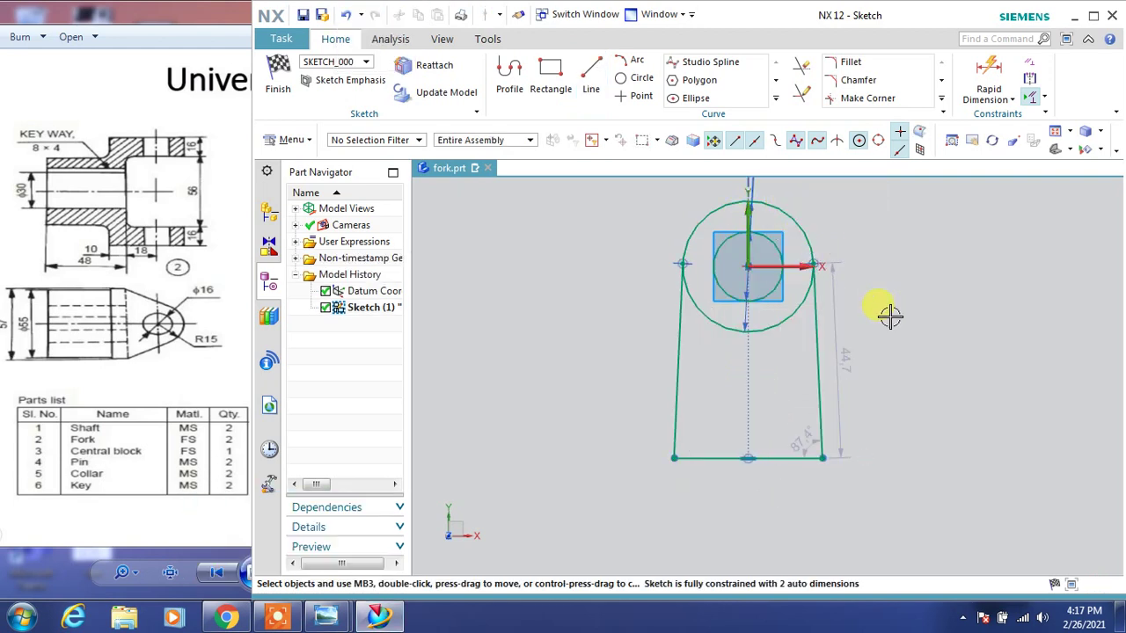
Dimension the base line width to 57
click(989, 79)
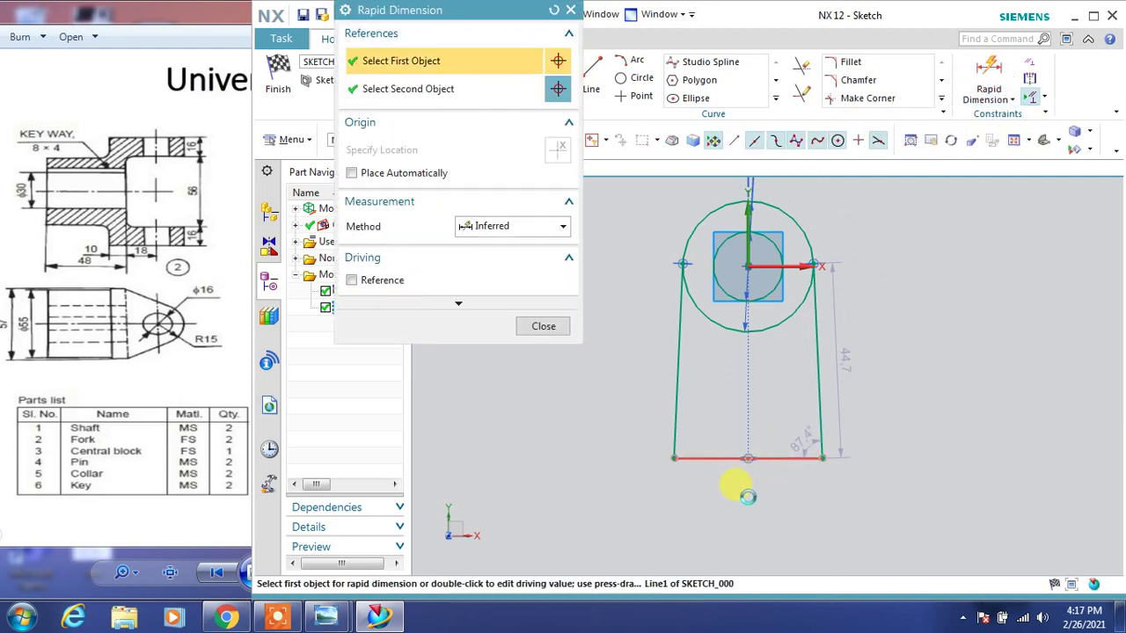
click(744, 458)
click(745, 514)
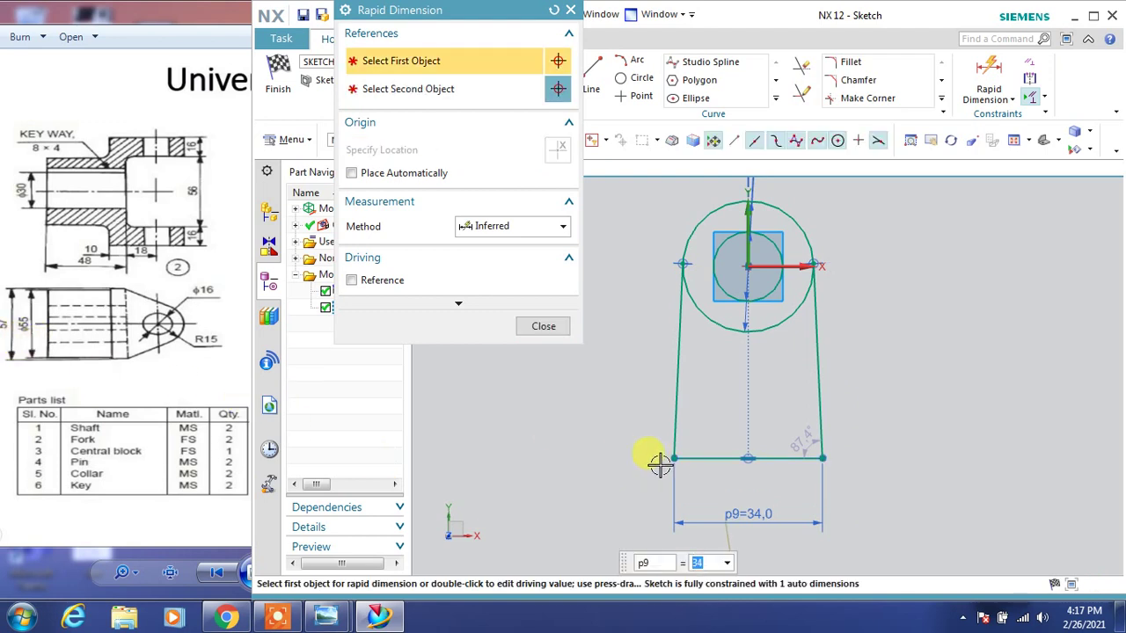
text(57)
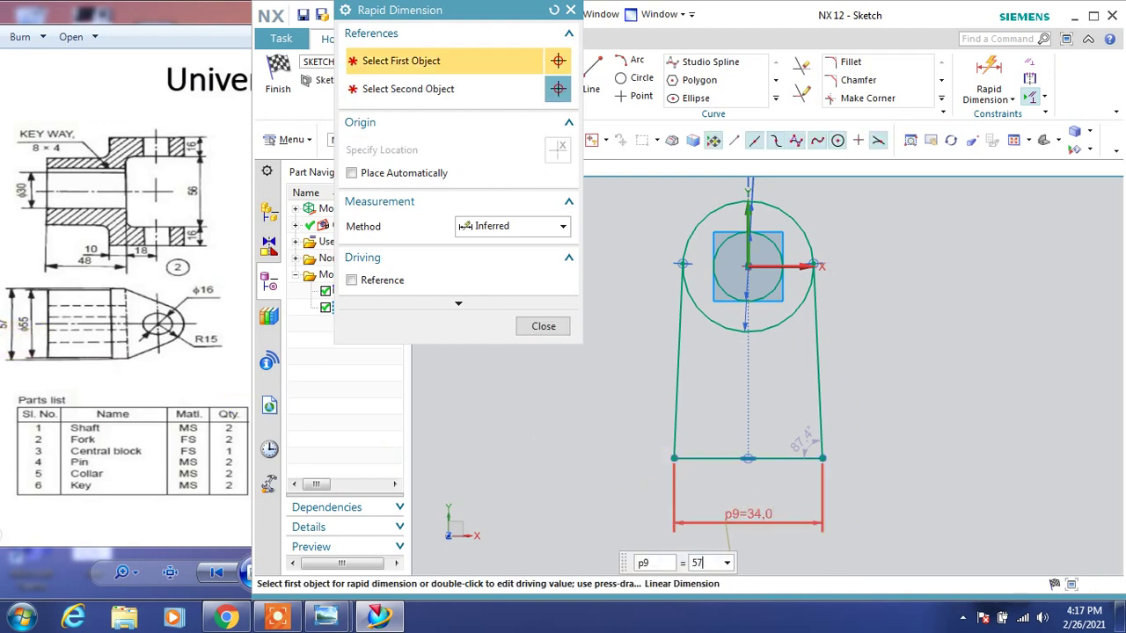
key(Return)
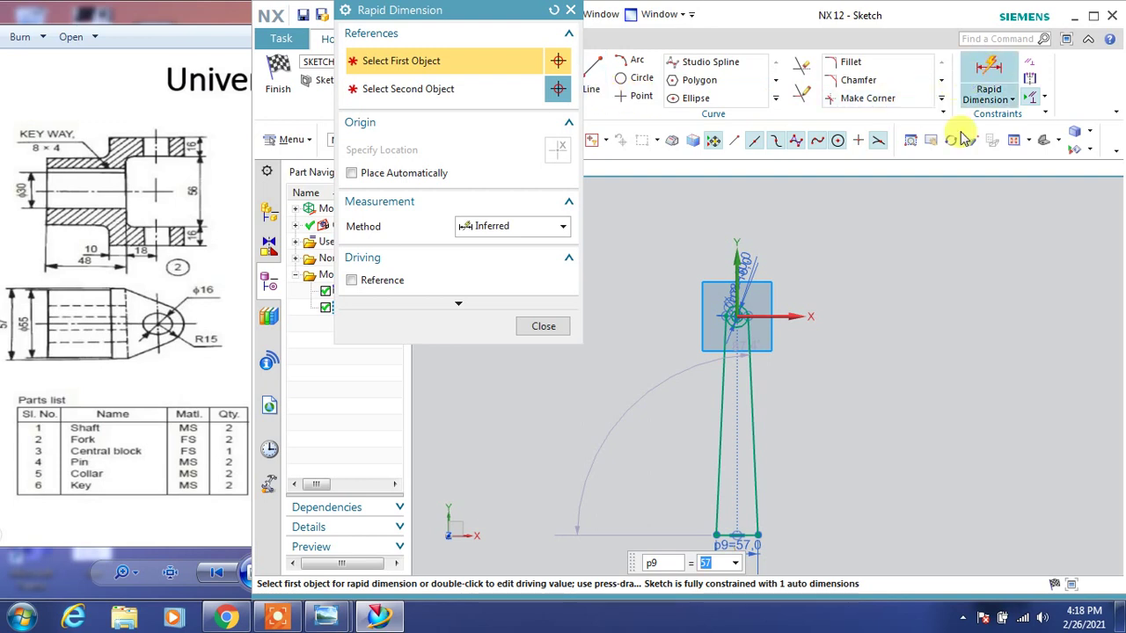
Set the base line 18 below the horizontal axis through the circle centre
click(785, 319)
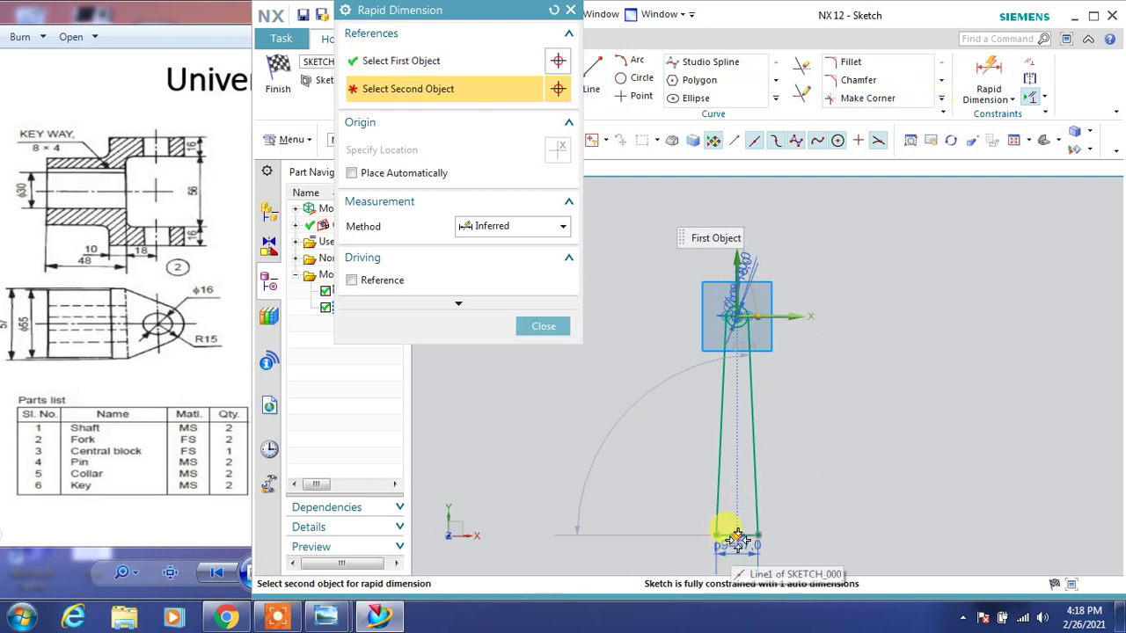
click(730, 535)
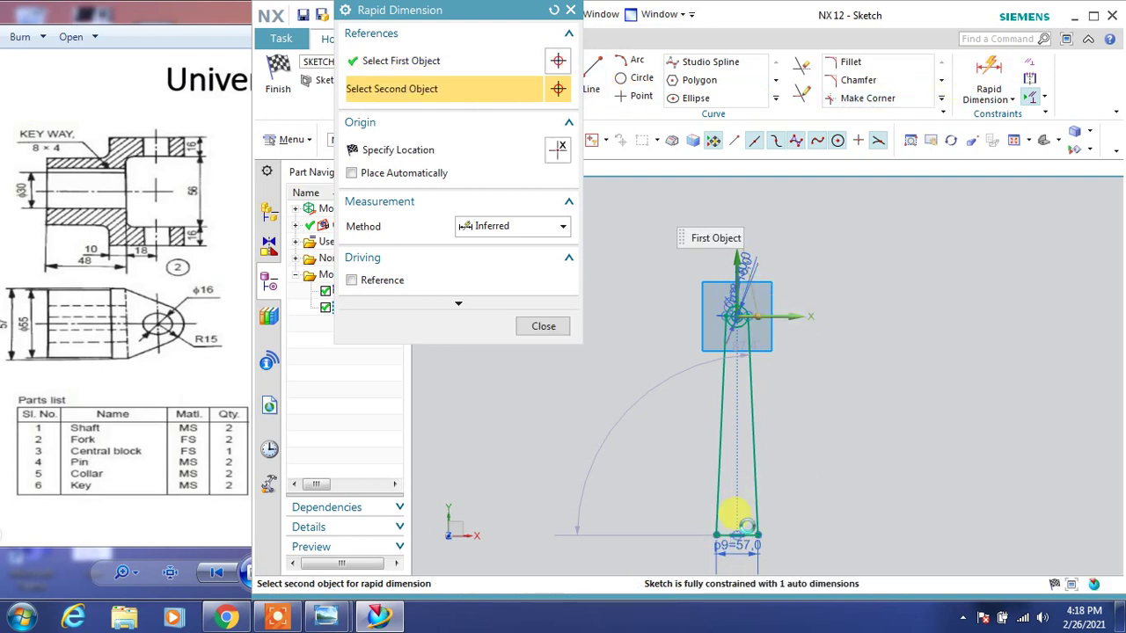
click(836, 397)
text(18)
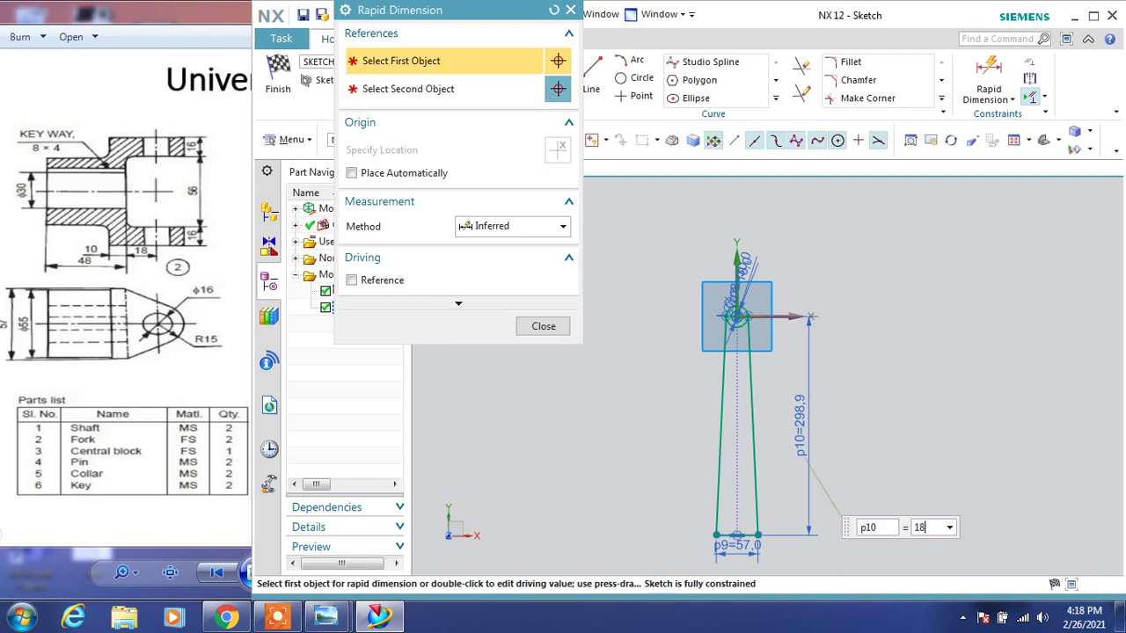
key(Return)
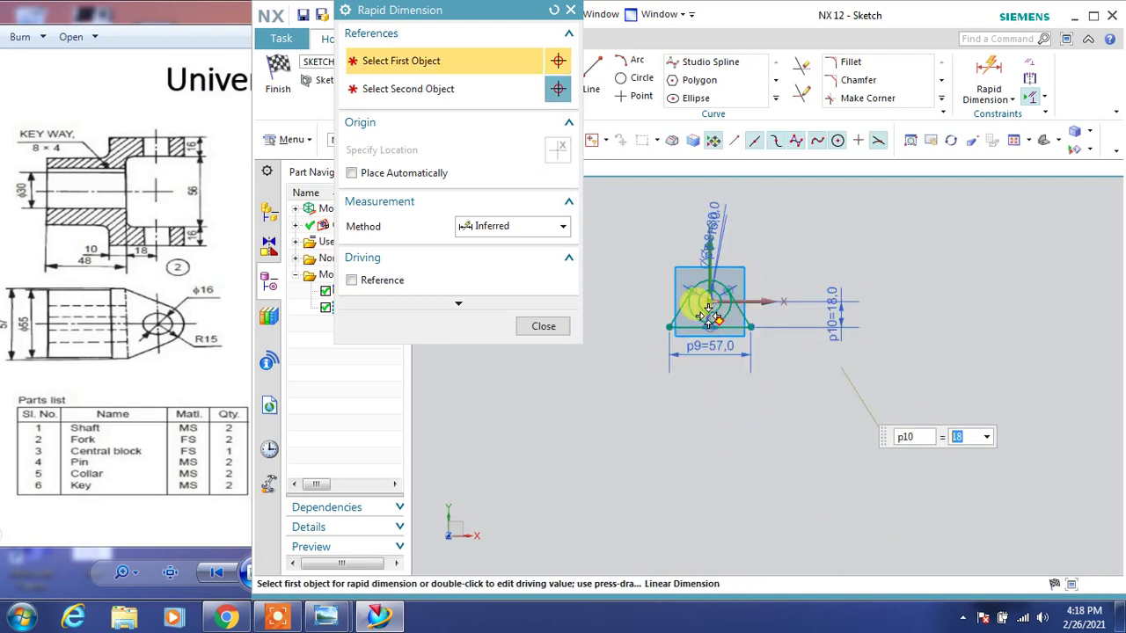
scroll(676, 313, up, 3)
scroll(676, 314, up, 1)
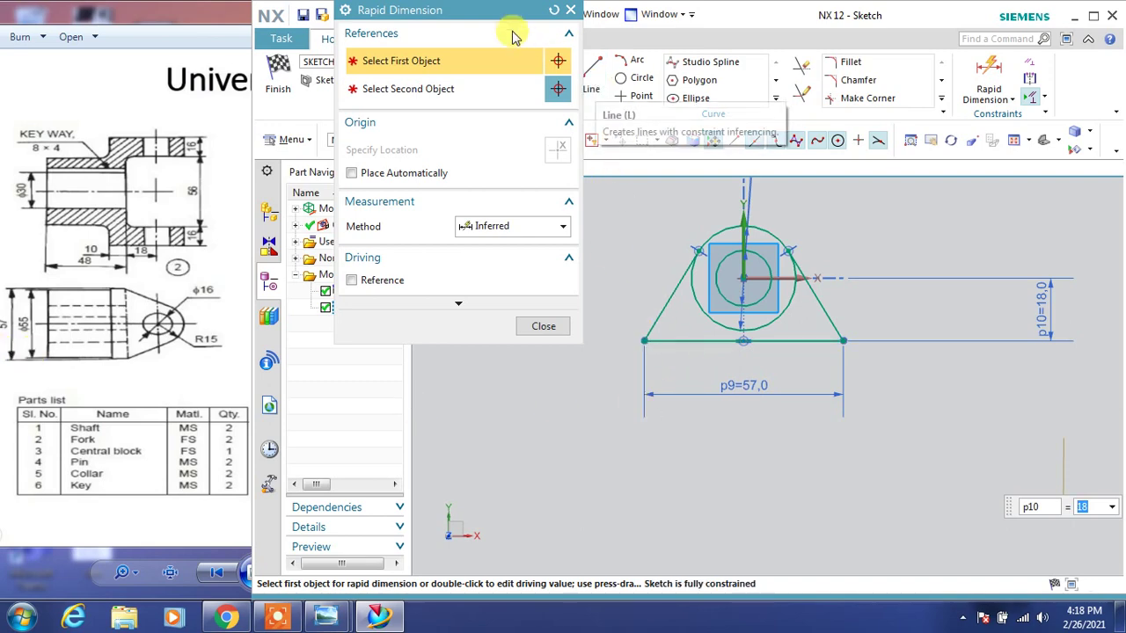
drag(515, 11, 432, 50)
Draw the left, bottom and right profile lines of a 57-wide rectangle below the triangle
click(511, 77)
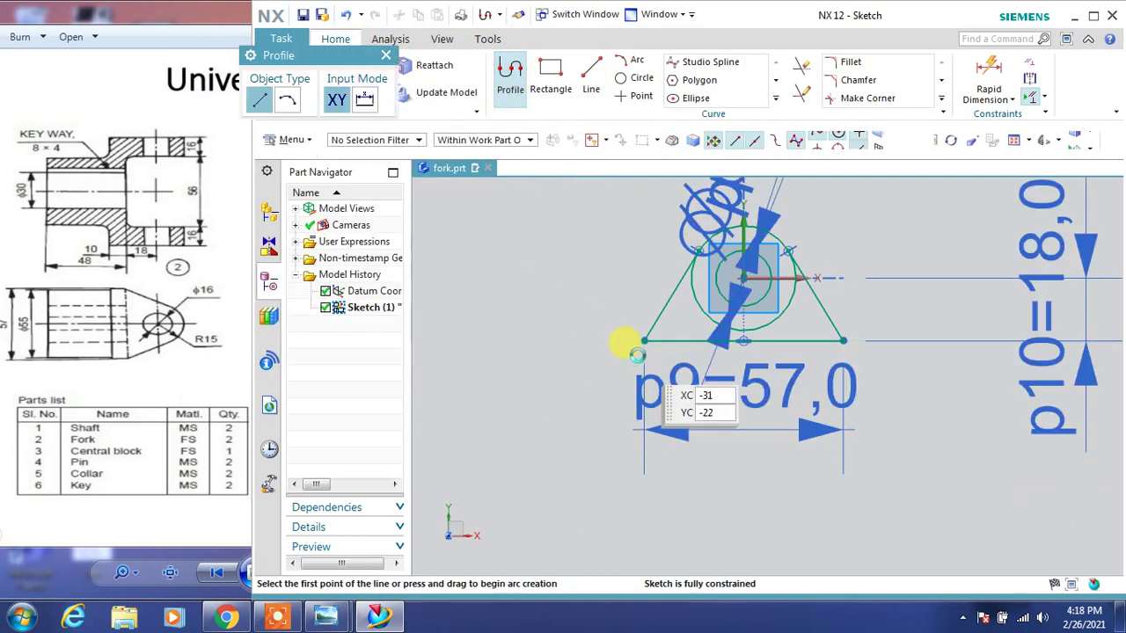
click(644, 341)
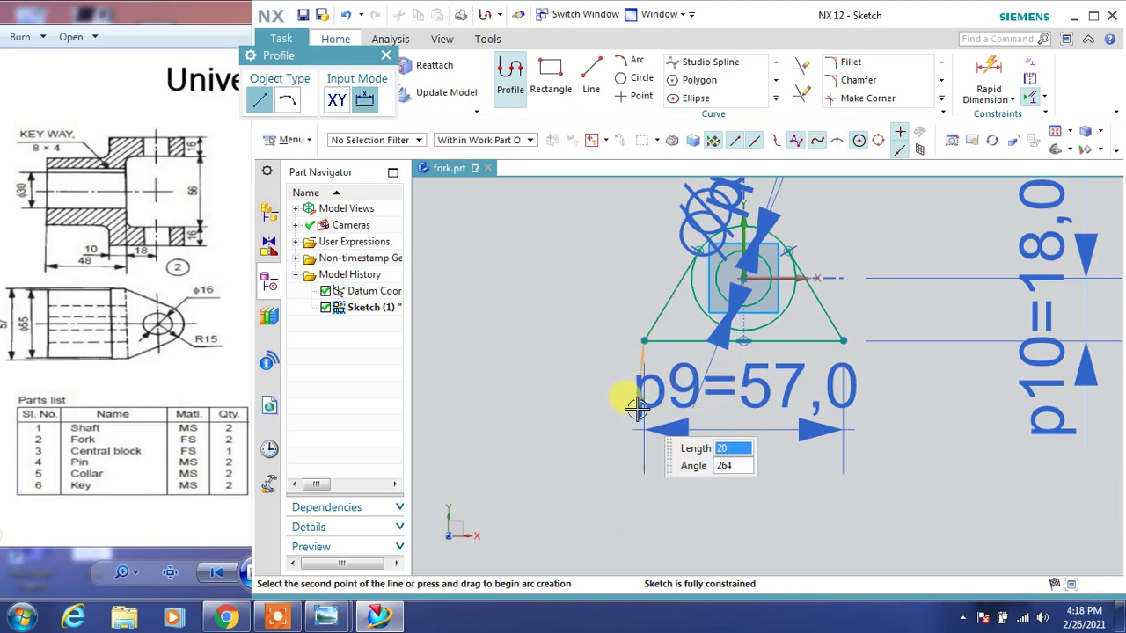
click(637, 409)
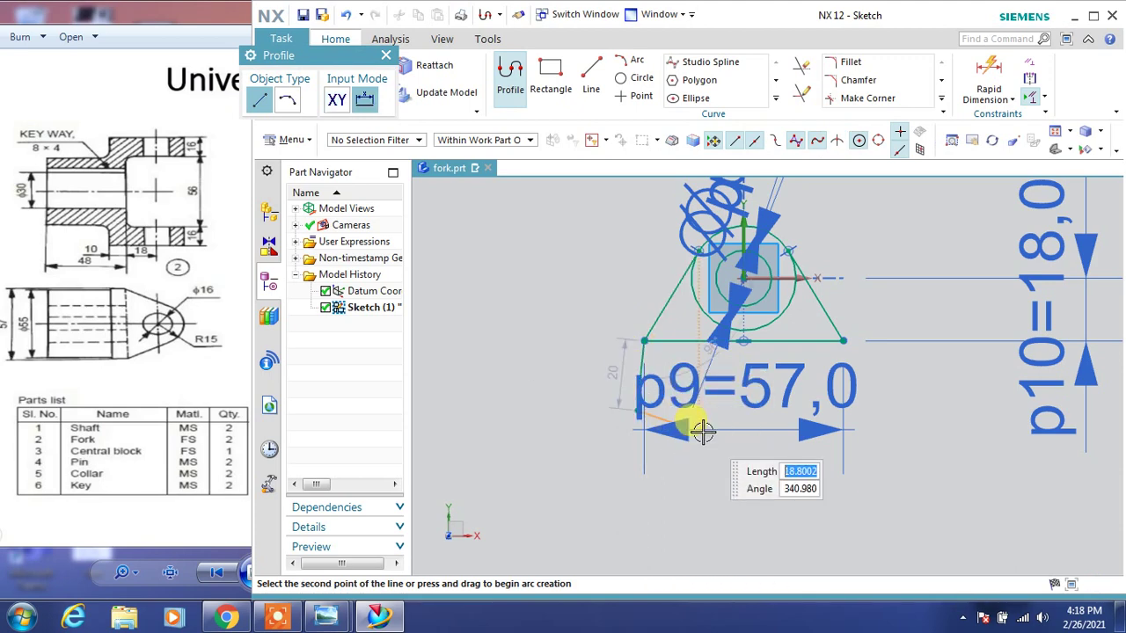
key(ctrl+z)
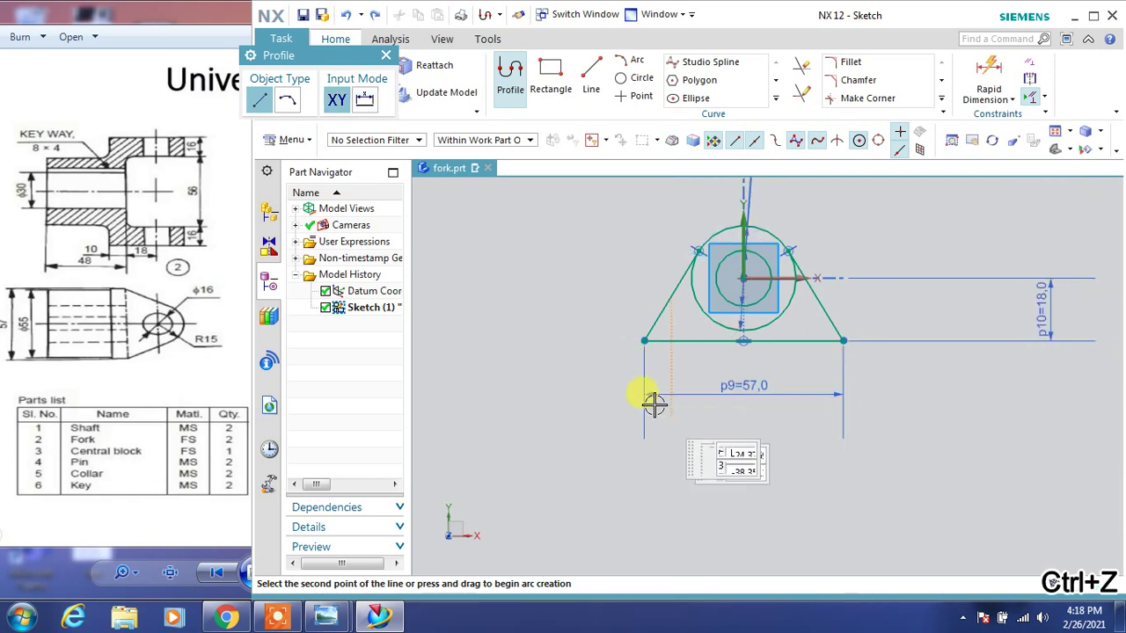
click(643, 340)
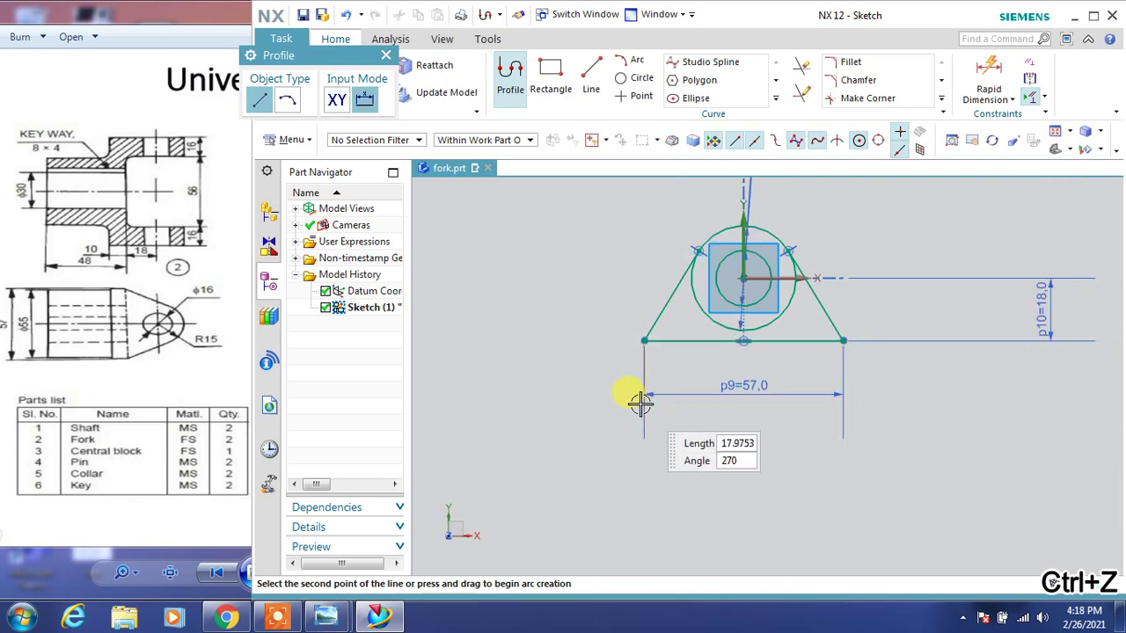
click(842, 406)
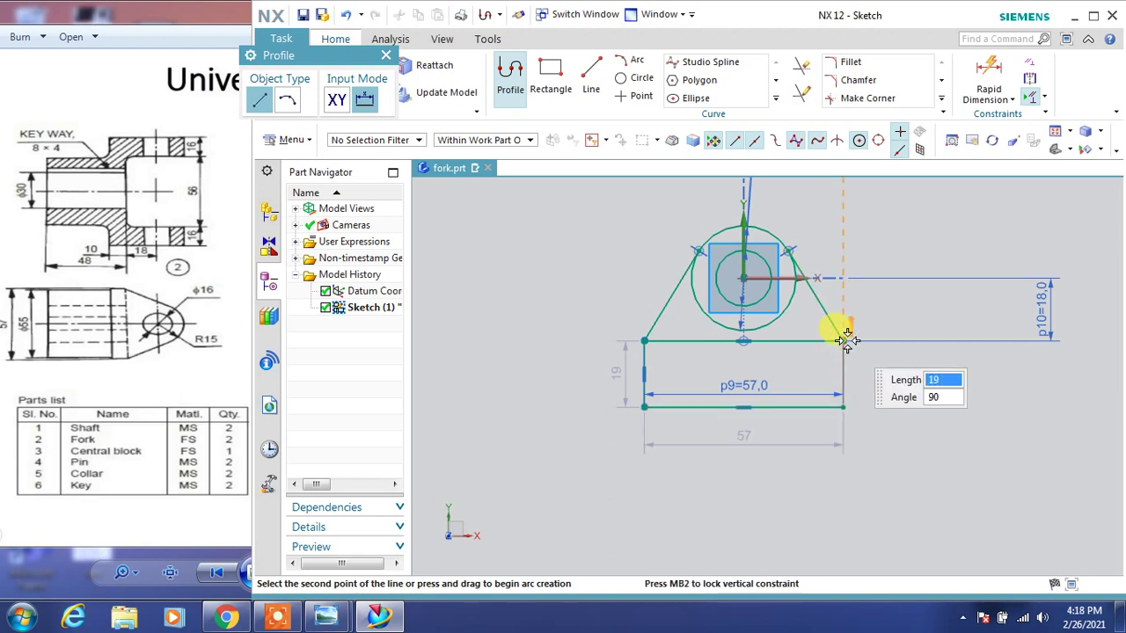
click(843, 341)
key(Escape)
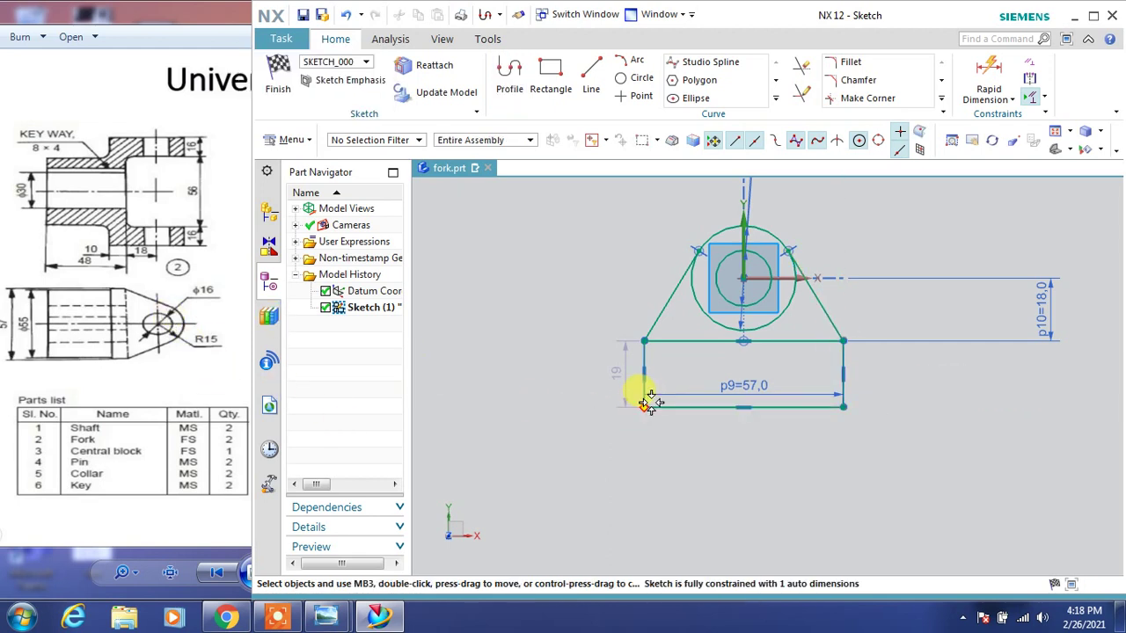
Change the rectangle's height dimension from 19 to 10
double_click(628, 380)
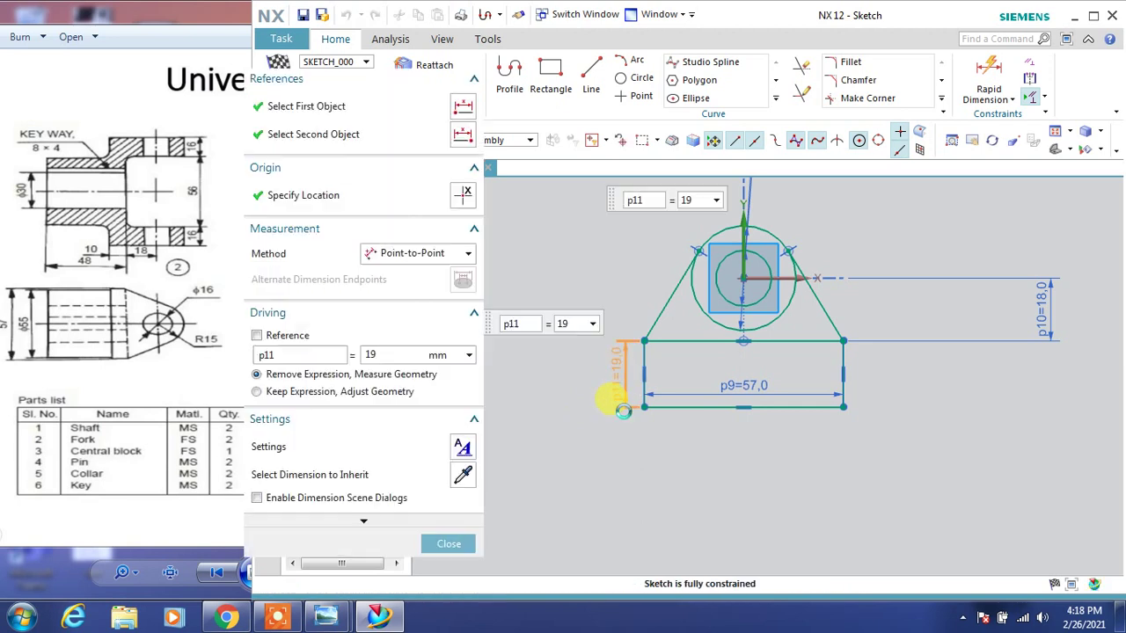
text(10)
key(Return)
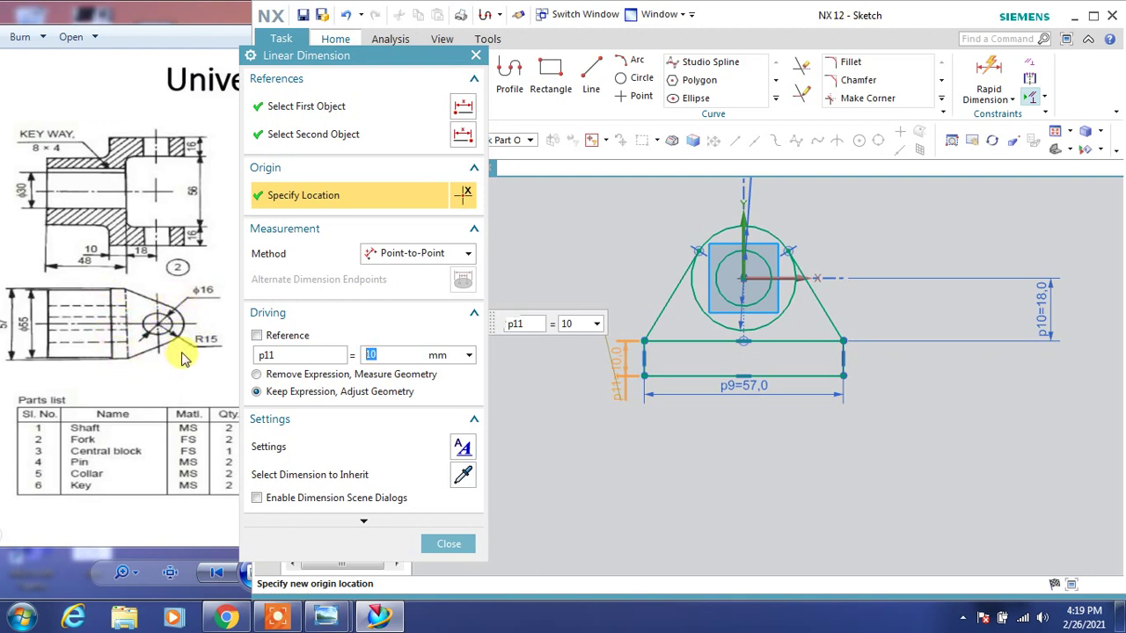
drag(810, 253, 810, 264)
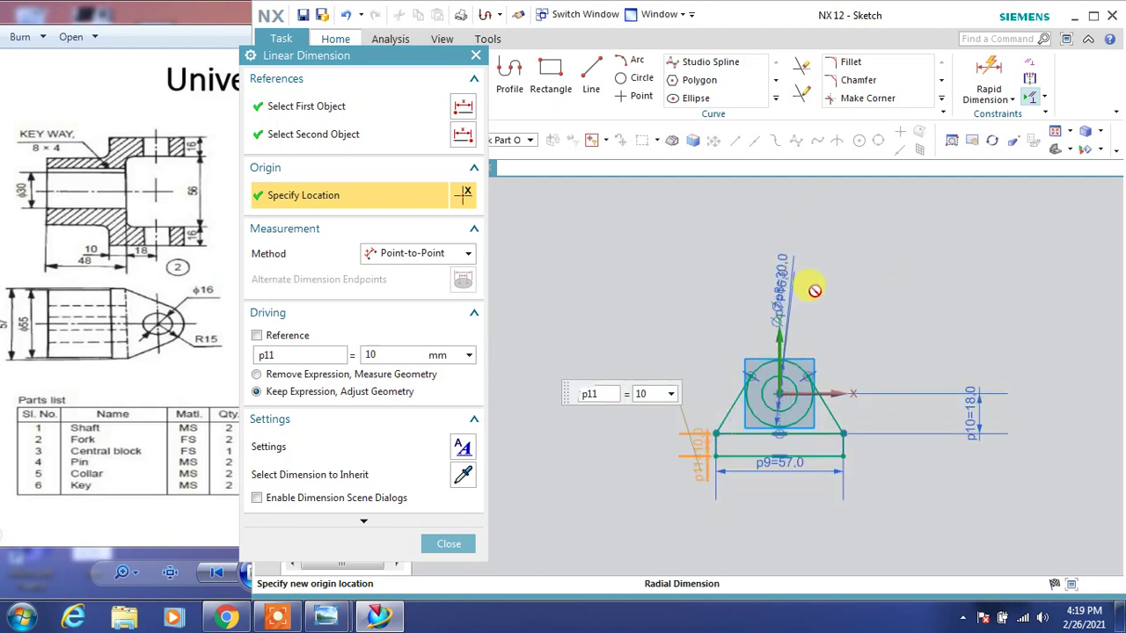
click(448, 543)
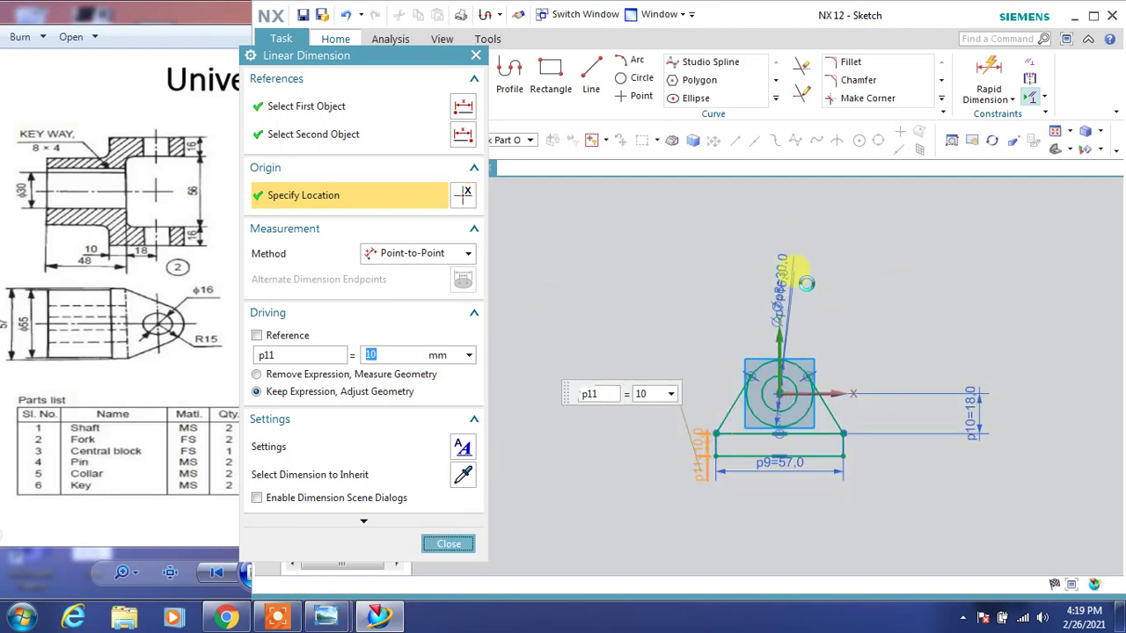
Move the ø30 label clear of the ø16 label and zoom in
mouse_move(784, 281)
mouse_down()
mouse_move(799, 314)
mouse_move(746, 336)
mouse_up()
scroll(781, 414, up, 1)
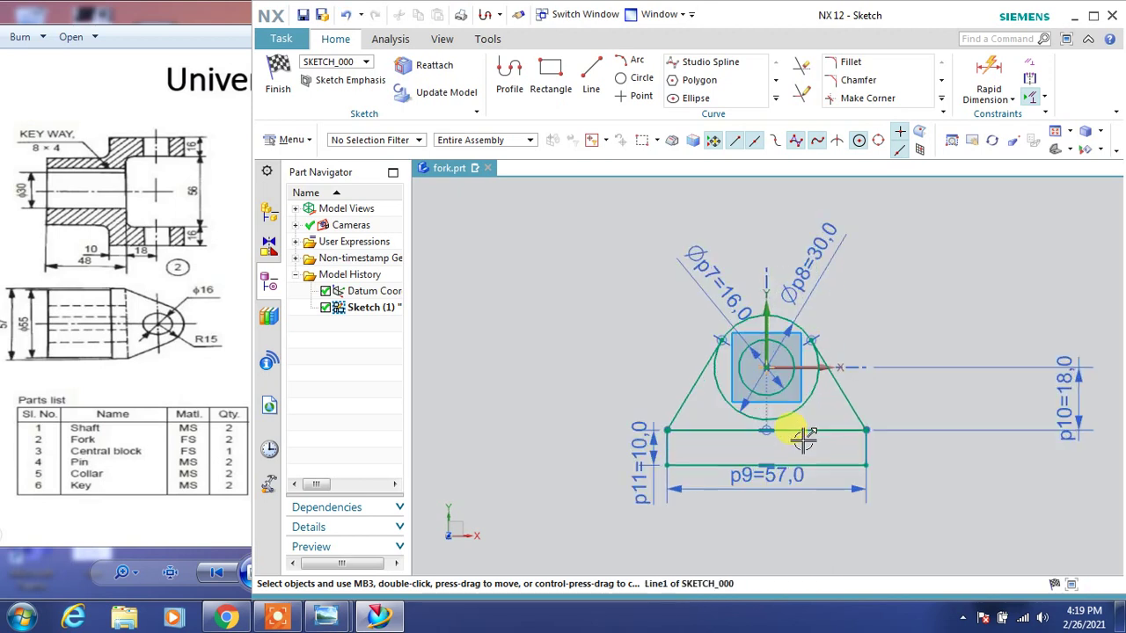
scroll(836, 361, up, 1)
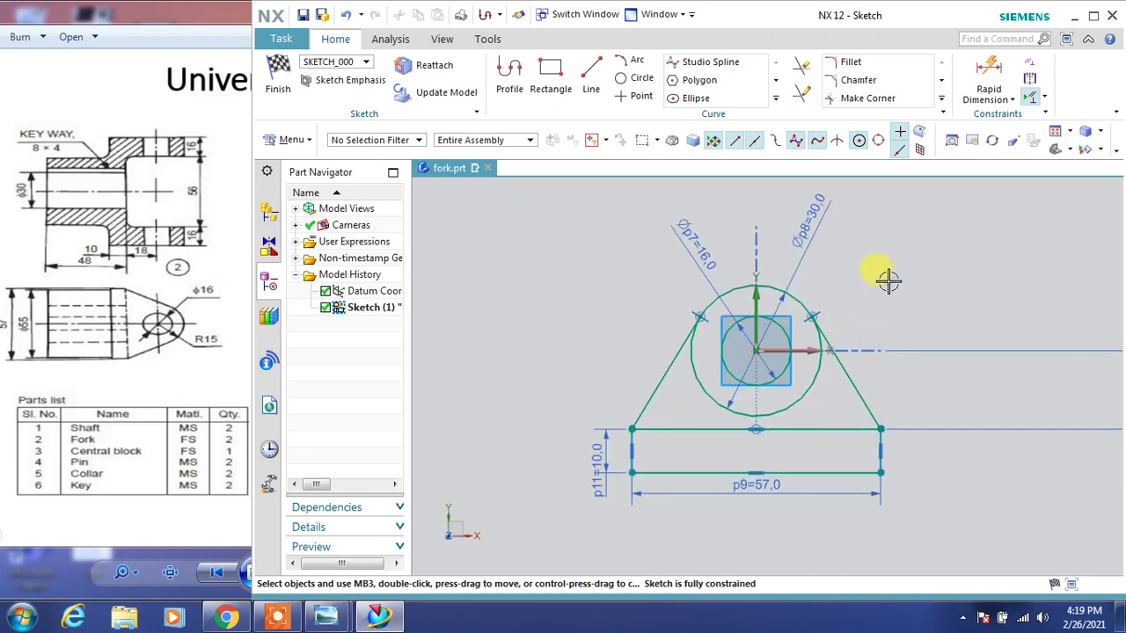
middle_click(889, 280)
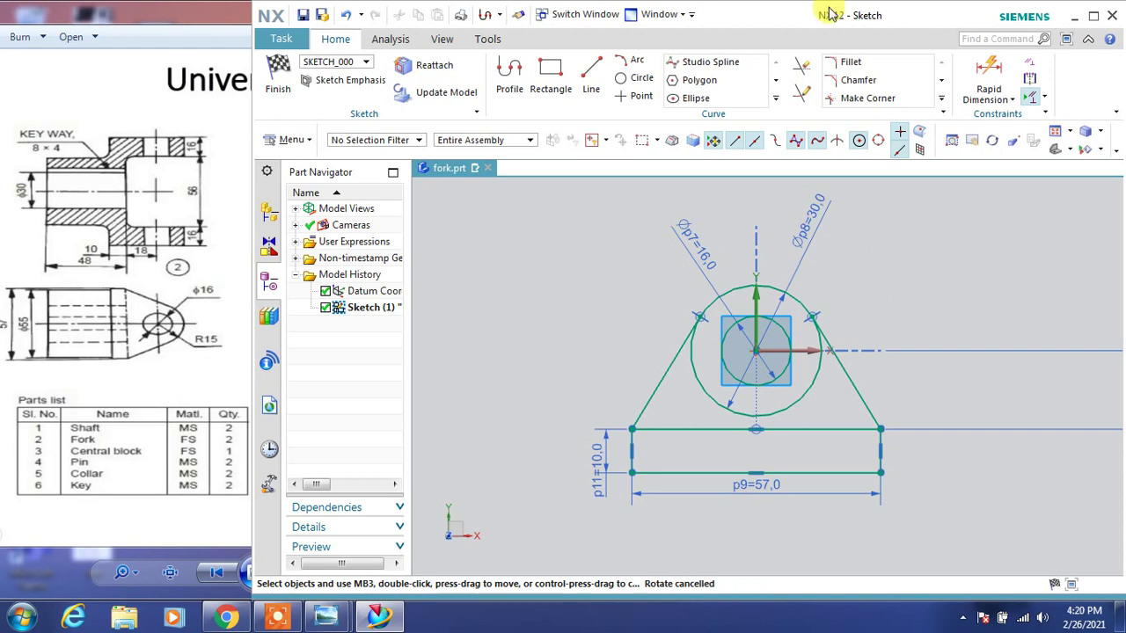
Convert the triangle's base line to a reference line and finish the fork sketch
click(802, 67)
key(Escape)
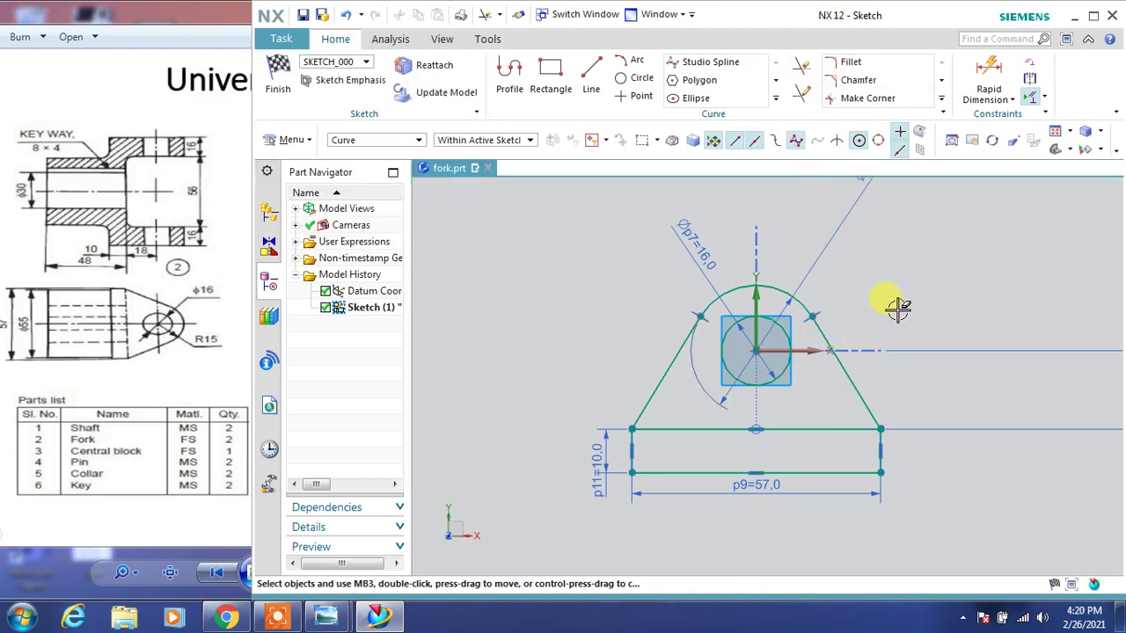
click(816, 429)
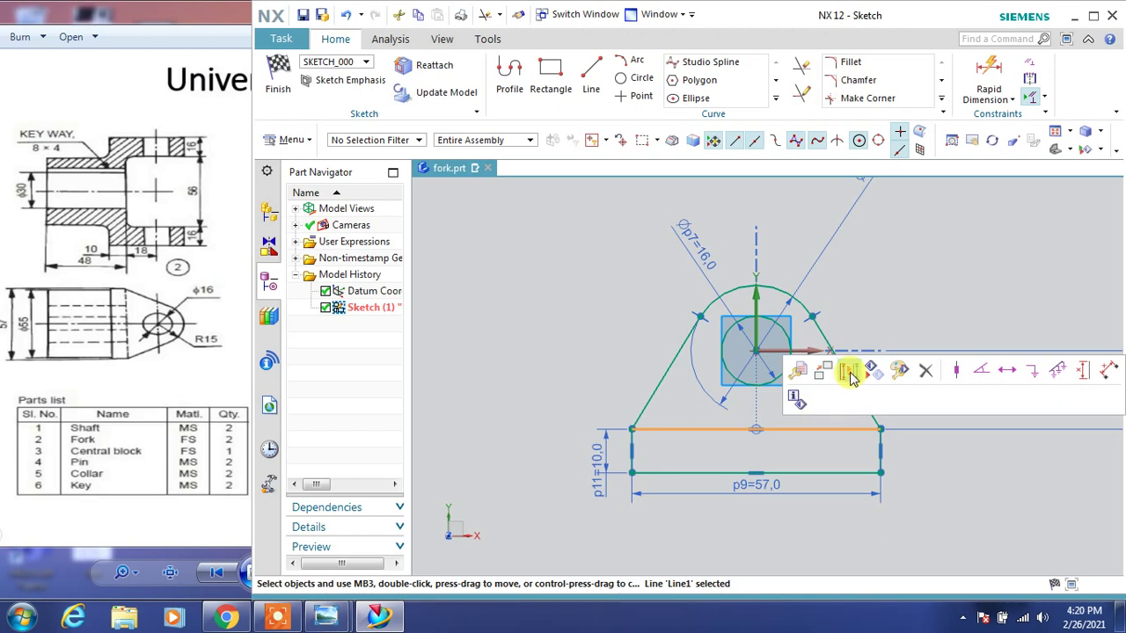
click(848, 369)
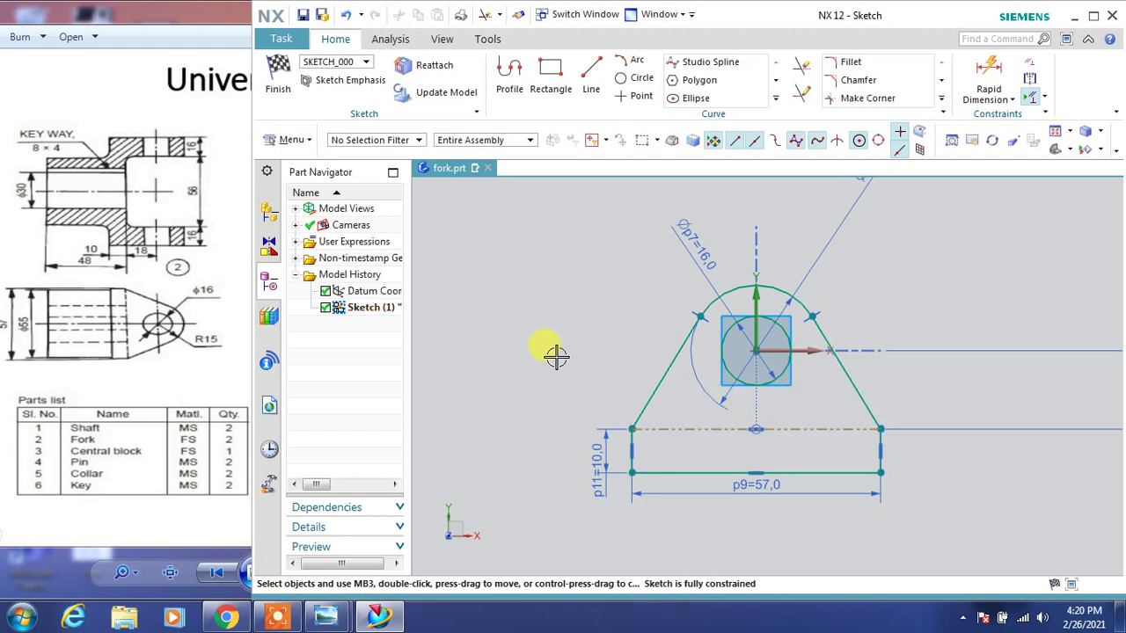
click(278, 79)
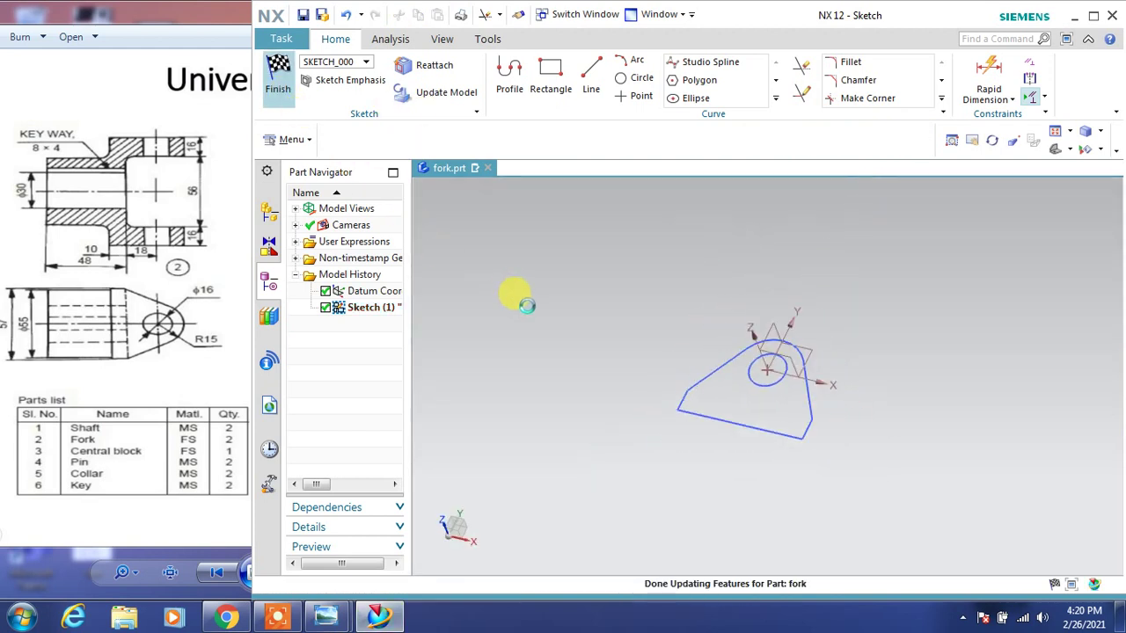
middle_drag(787, 440, 786, 469)
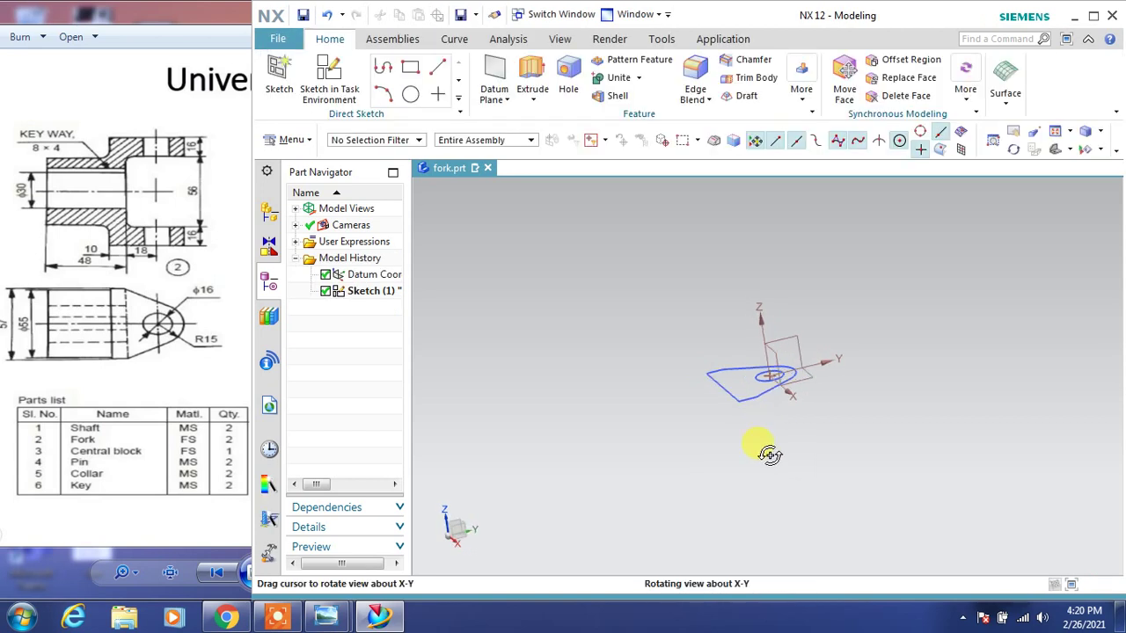
Extrude the fork profile via Infer Curves, Symmetric Value distance 28+16
click(532, 72)
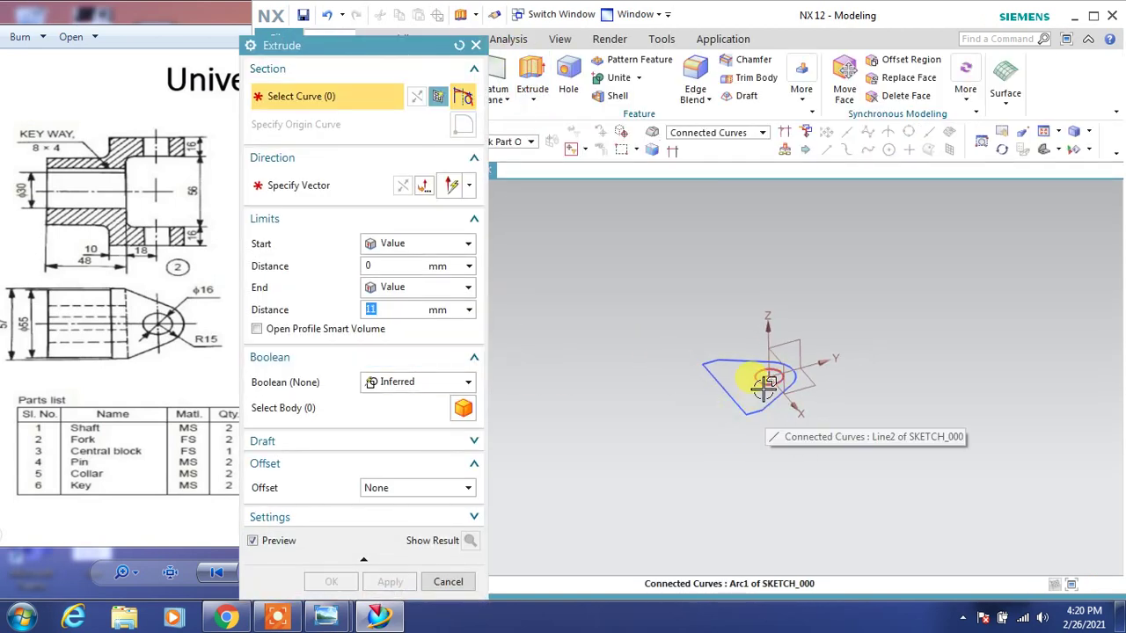
click(714, 132)
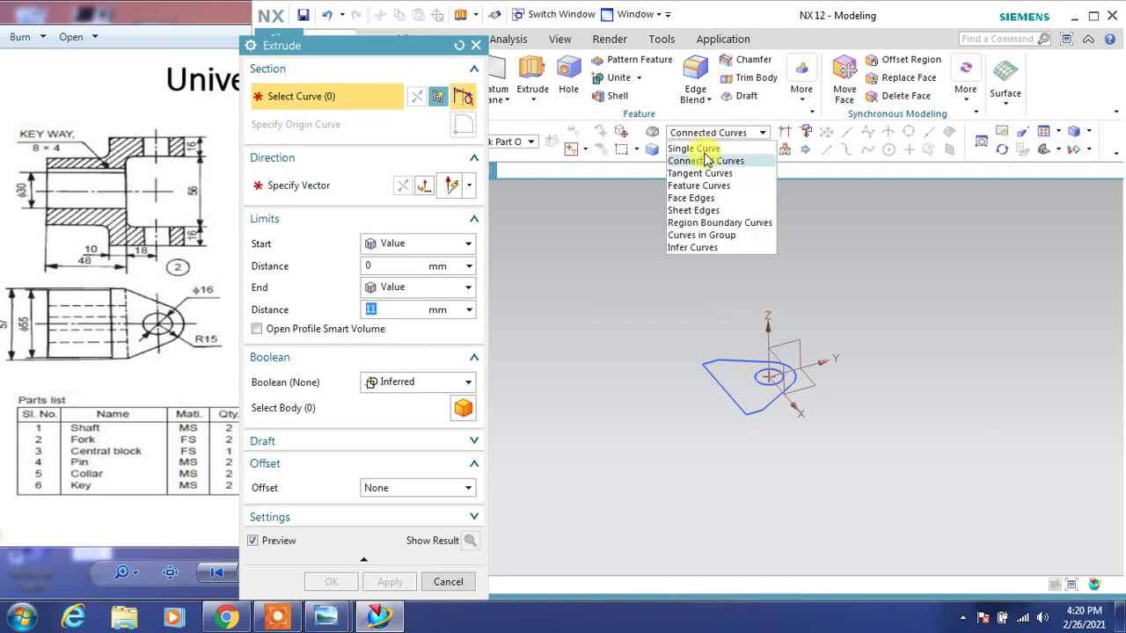
click(704, 247)
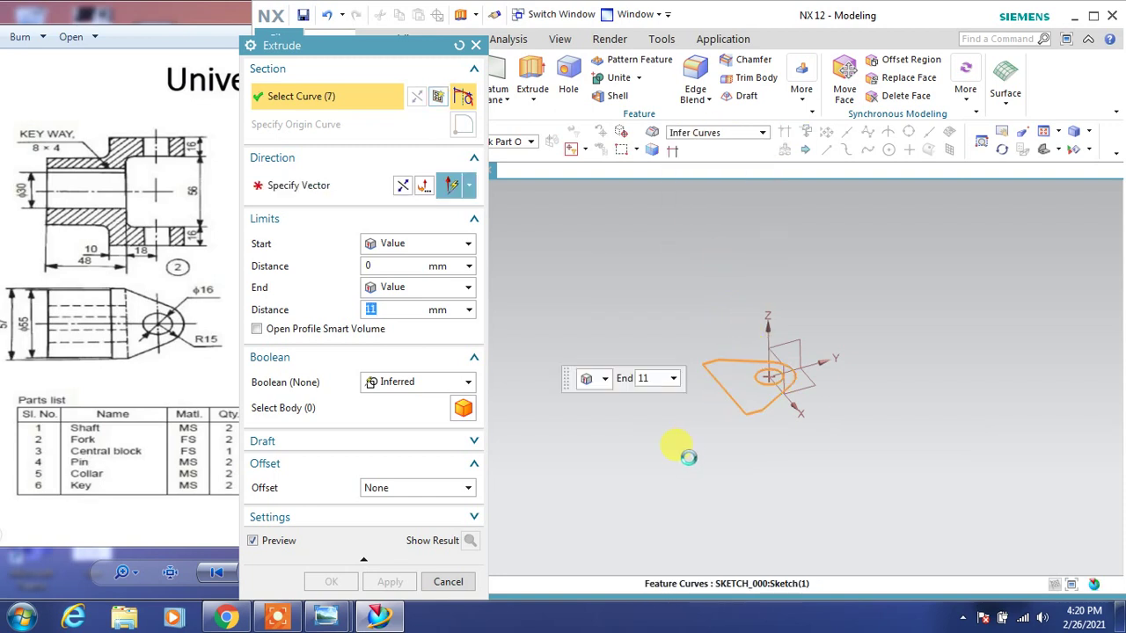
click(412, 244)
click(415, 279)
text(56+32)
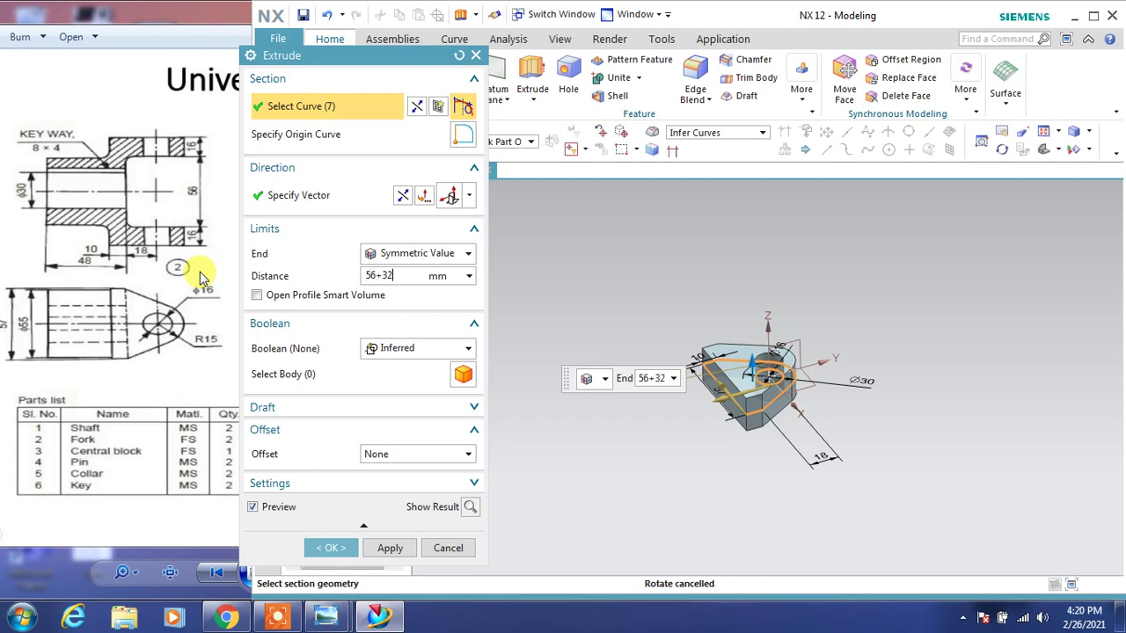
key(Return)
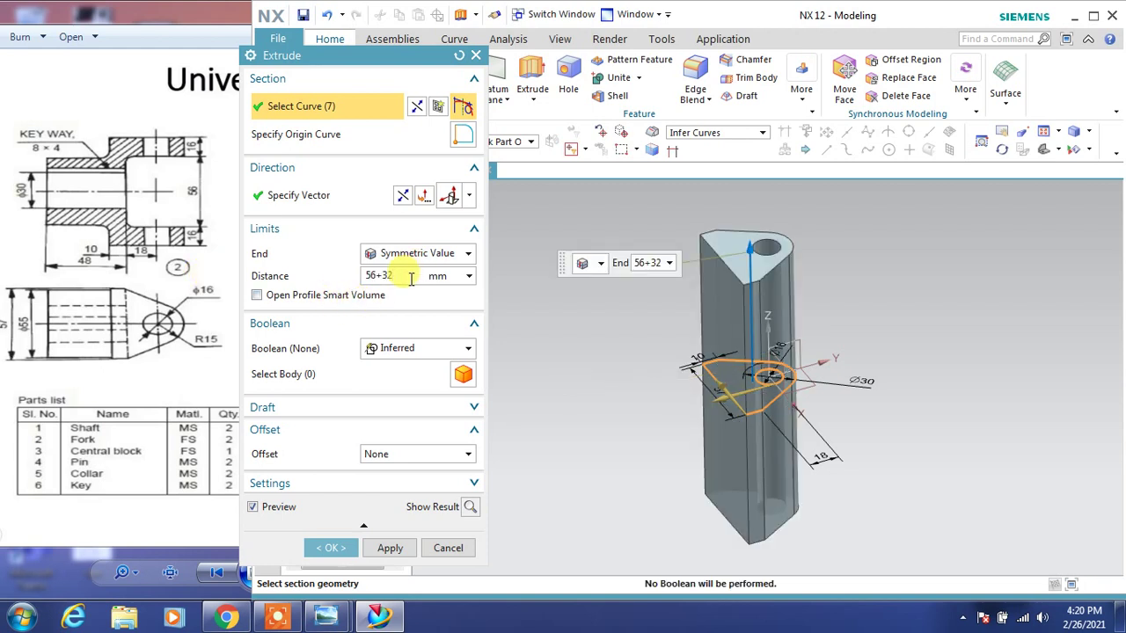
text(/2)
key(Return)
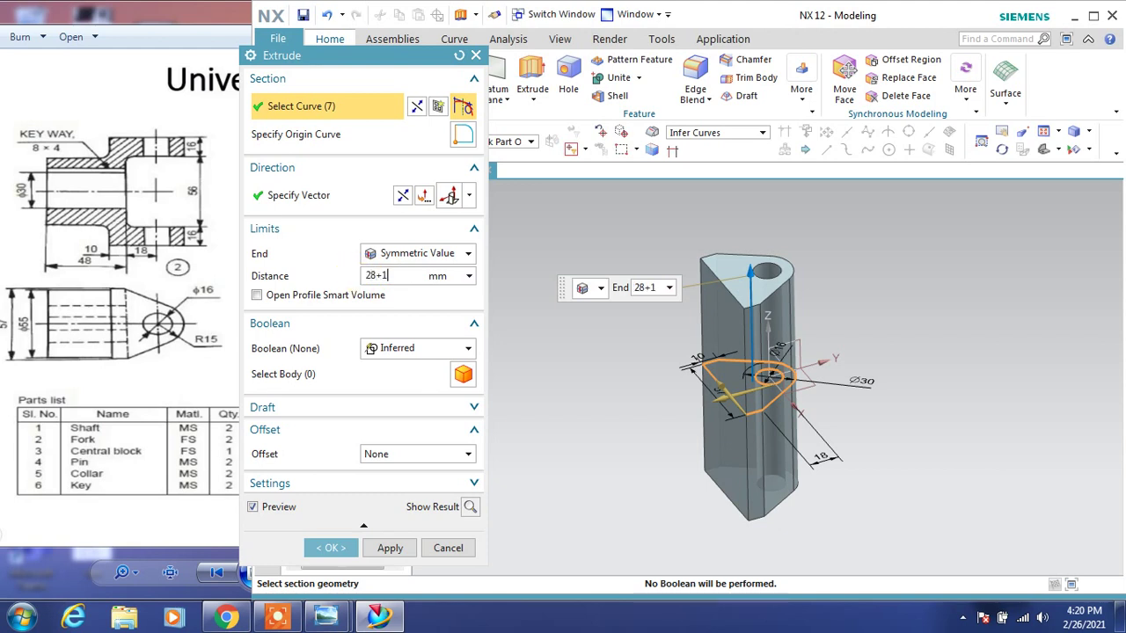
text(6)
key(Return)
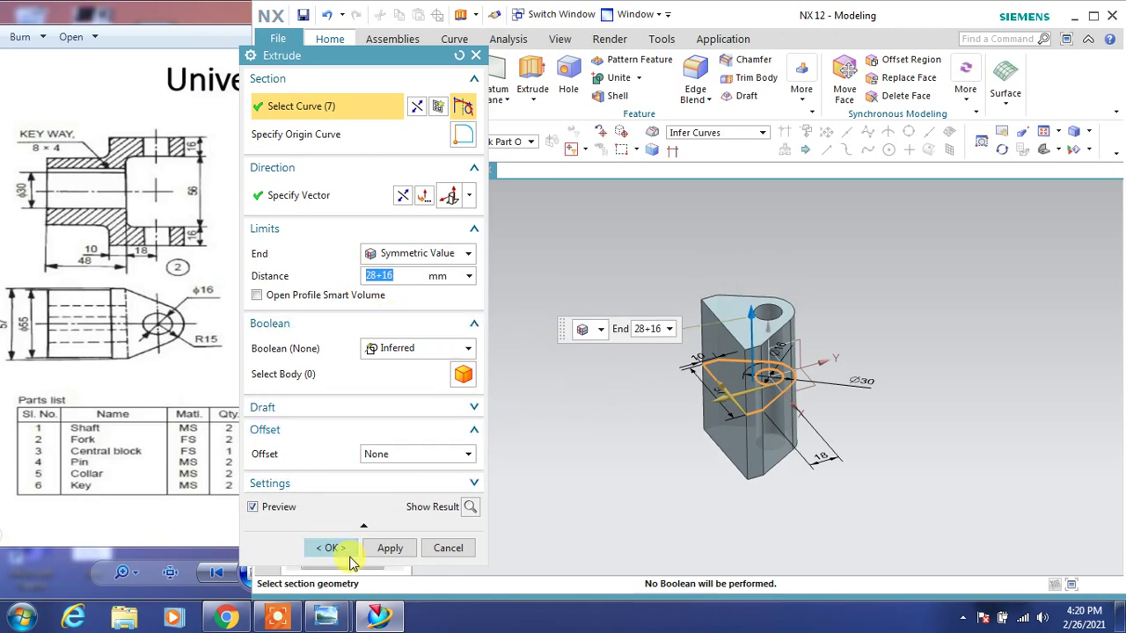
click(350, 558)
mouse_move(829, 422)
middle_down()
mouse_move(796, 436)
mouse_move(786, 471)
mouse_move(806, 385)
mouse_move(824, 434)
mouse_move(817, 452)
mouse_move(800, 422)
mouse_move(803, 436)
middle_up()
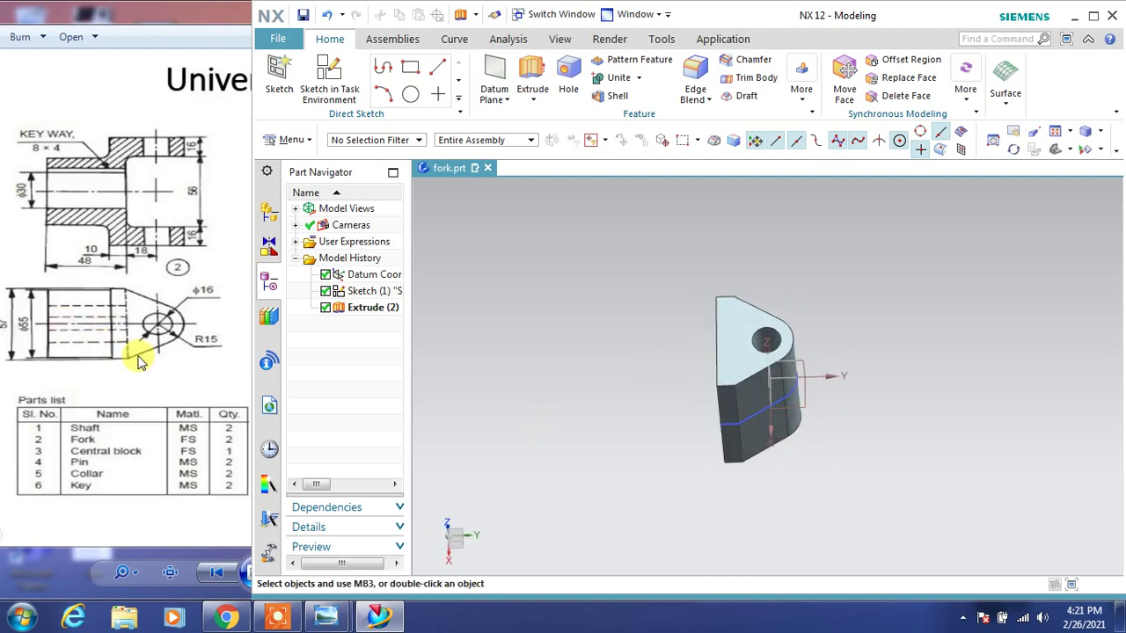
Compare the fork with the coupling drawing, orbit it, then begin a new sketch
click(140, 363)
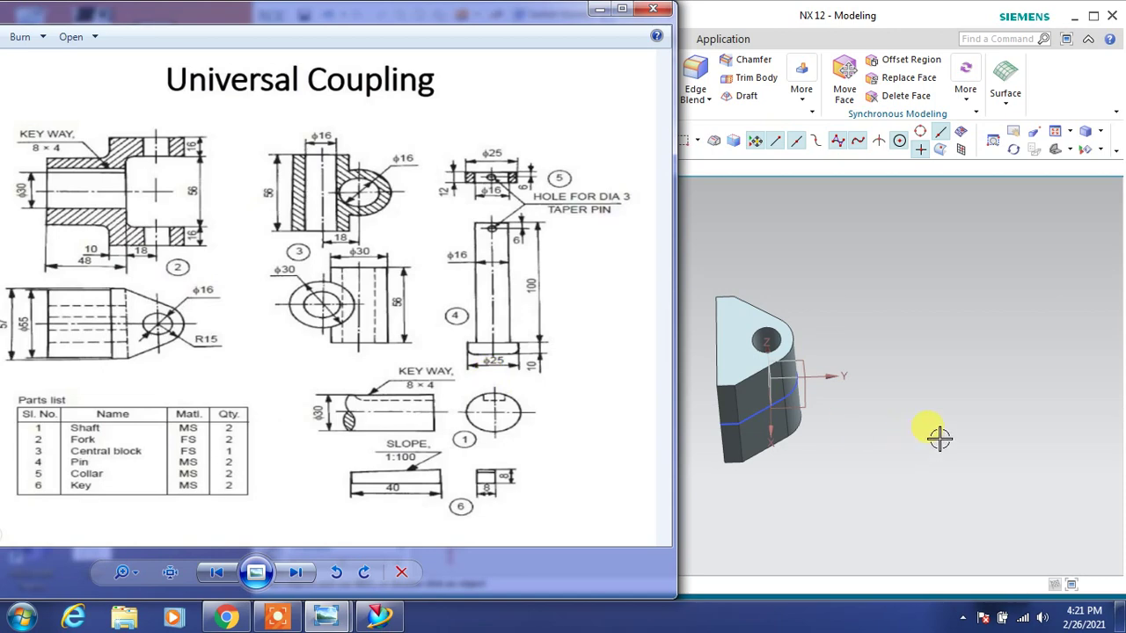
mouse_move(929, 432)
middle_down()
mouse_move(938, 453)
mouse_move(929, 431)
middle_up()
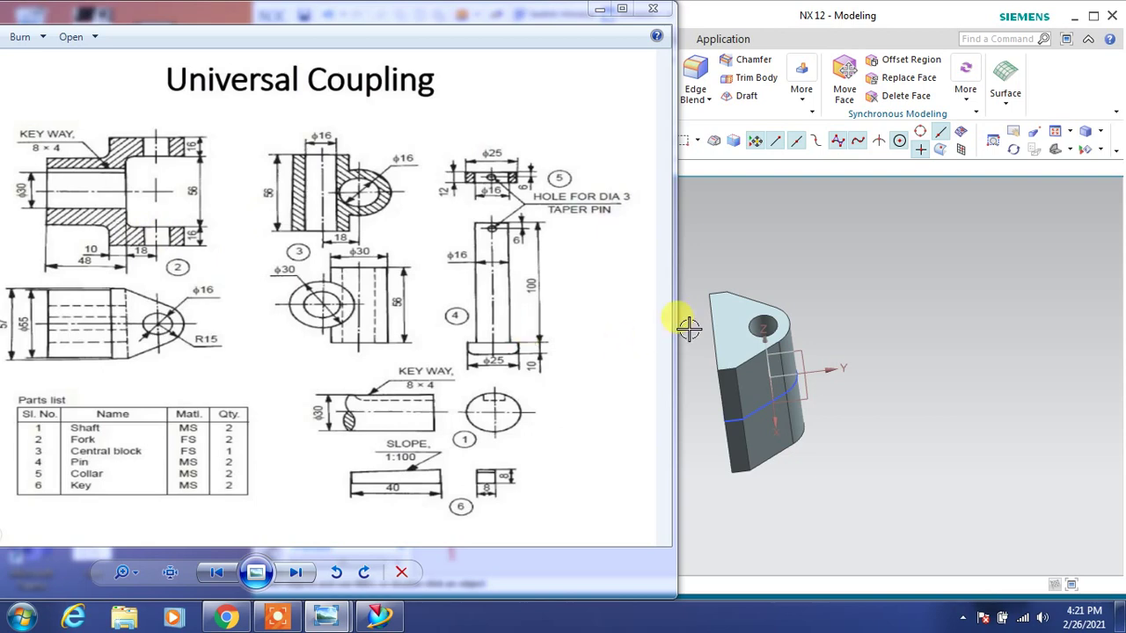
middle_drag(845, 449, 852, 443)
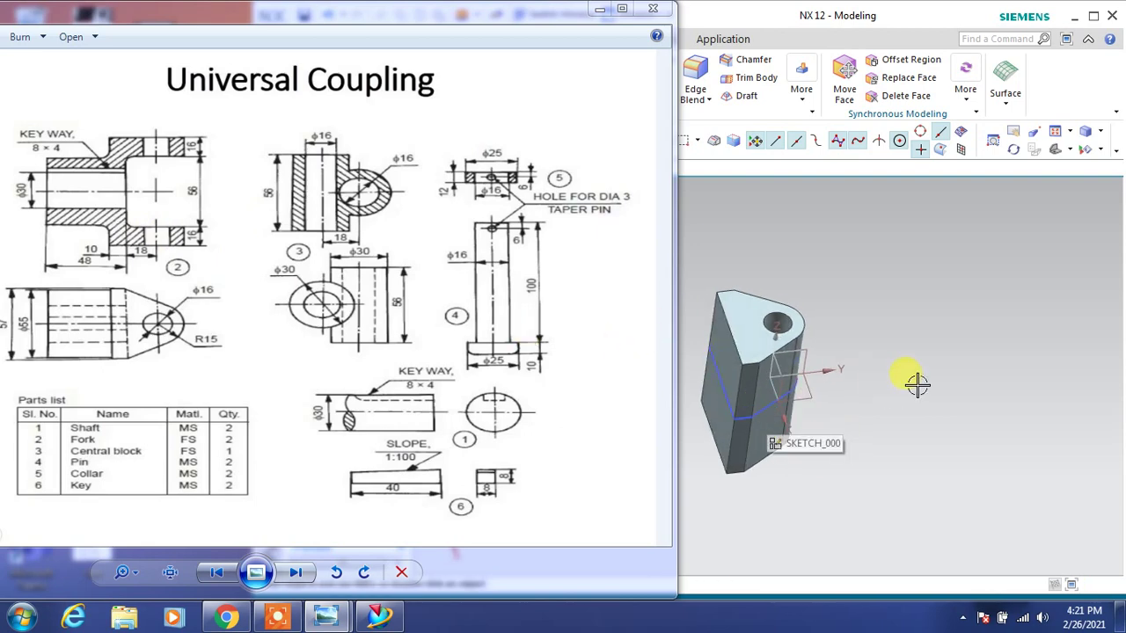
middle_drag(917, 384, 678, 402)
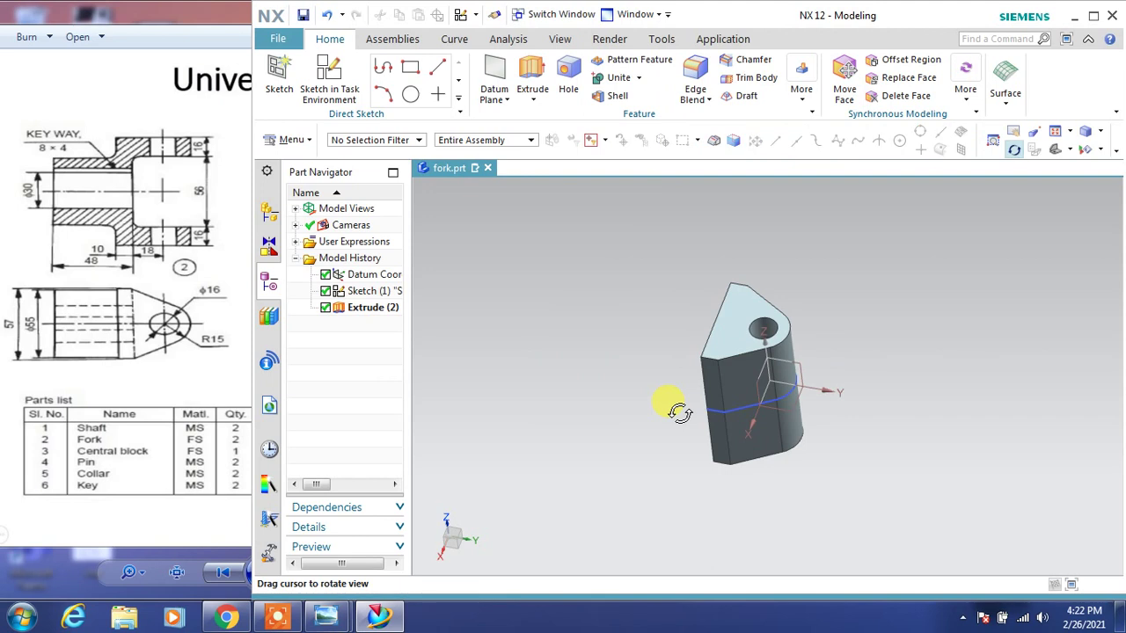
click(345, 95)
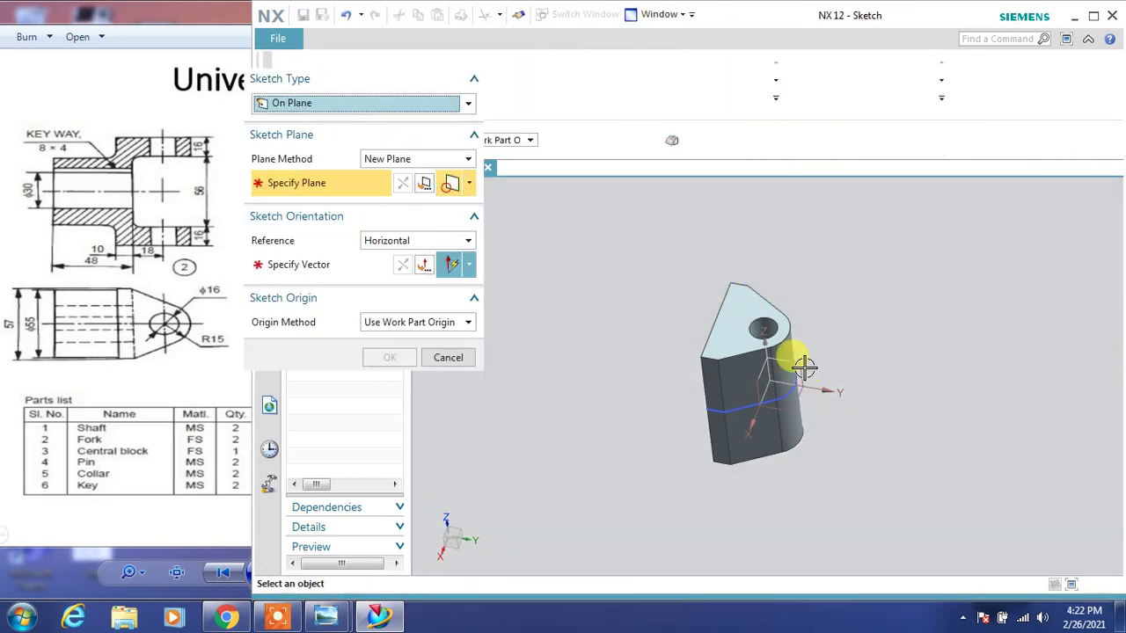
Place the sketch on the fork's face and draw a slot rectangle
click(803, 368)
click(823, 388)
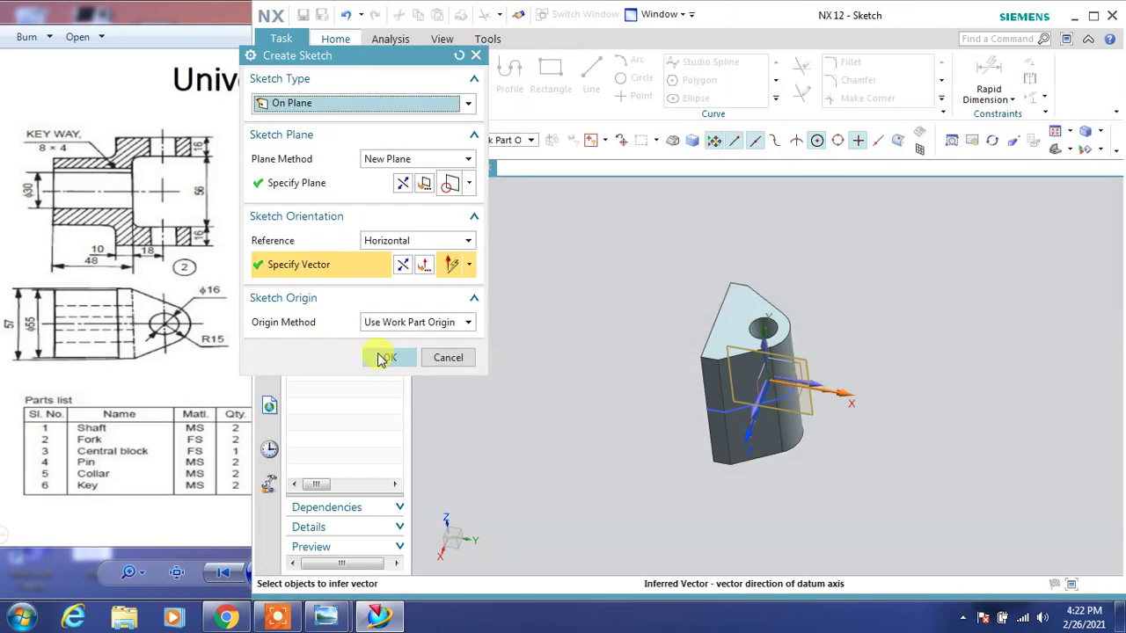
click(384, 359)
click(552, 75)
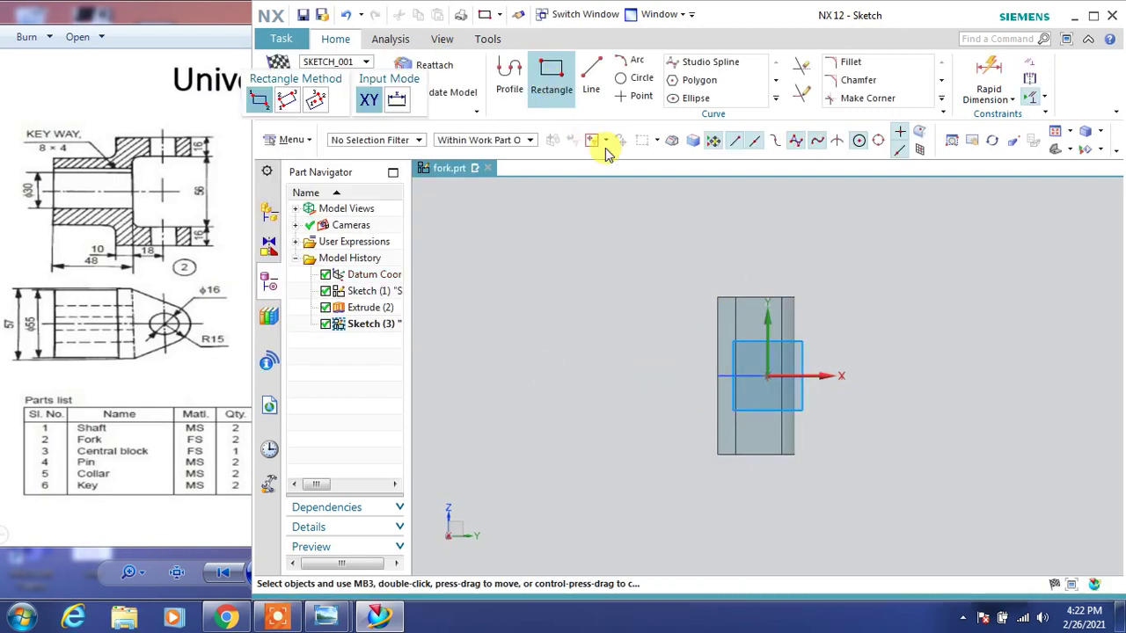
scroll(830, 350, up, 1)
click(721, 421)
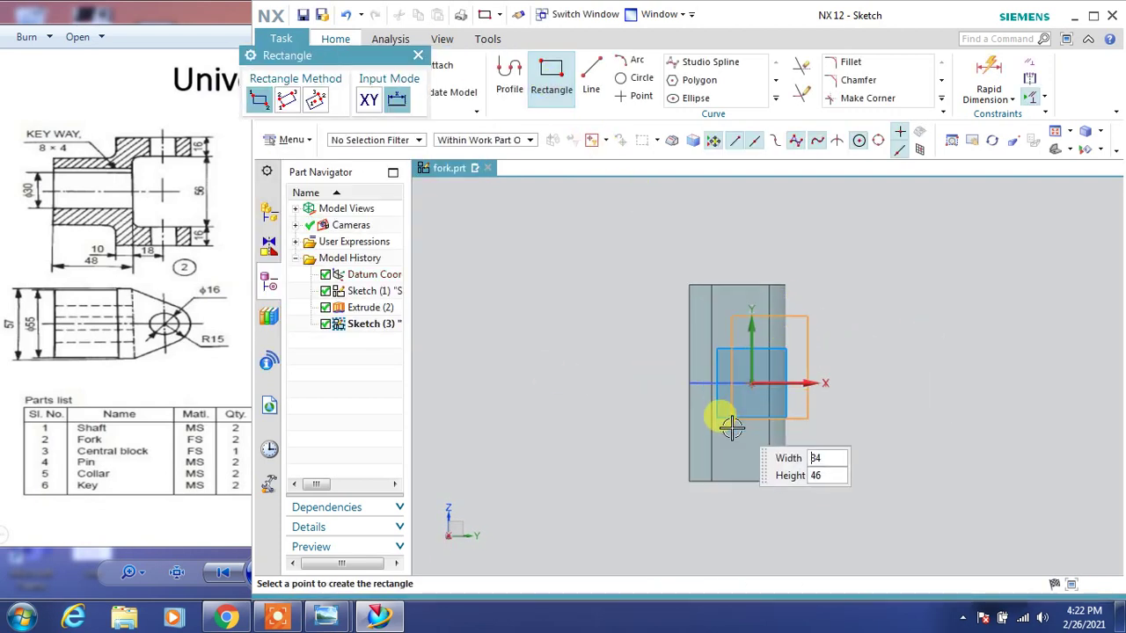
click(849, 314)
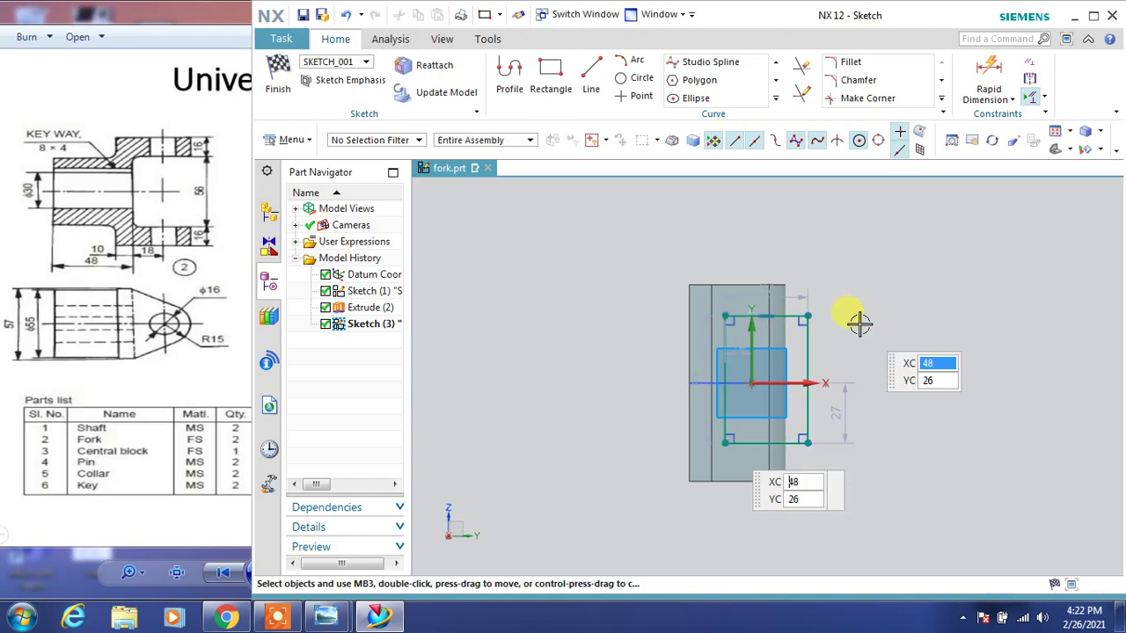
Dimension the rectangle 16 from the part's top and bottom edges
click(988, 75)
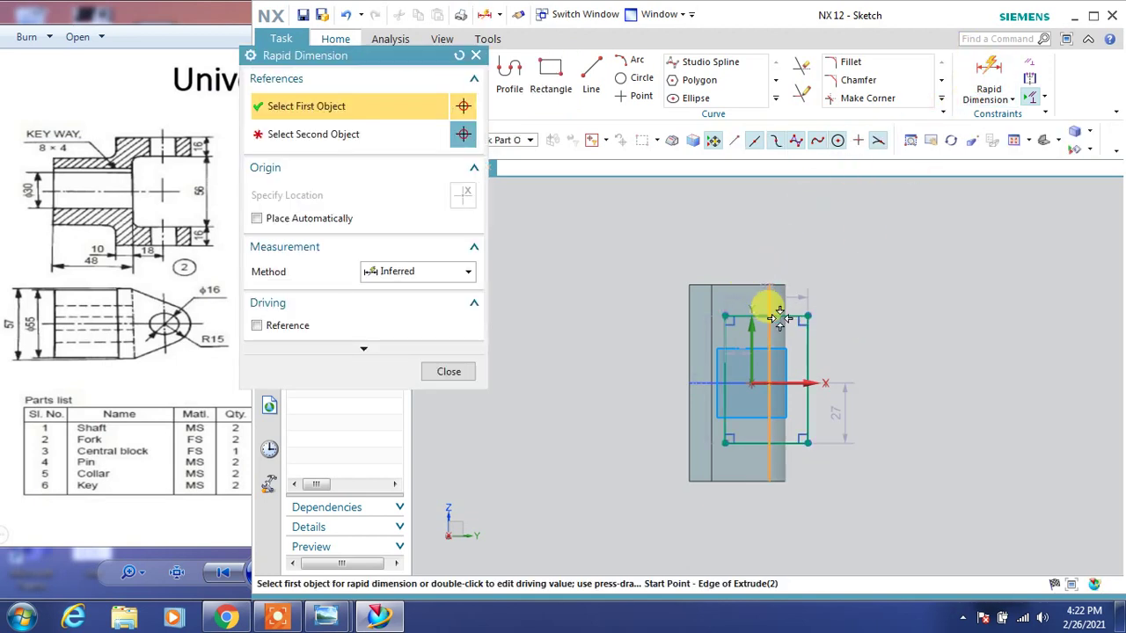
click(781, 316)
click(822, 290)
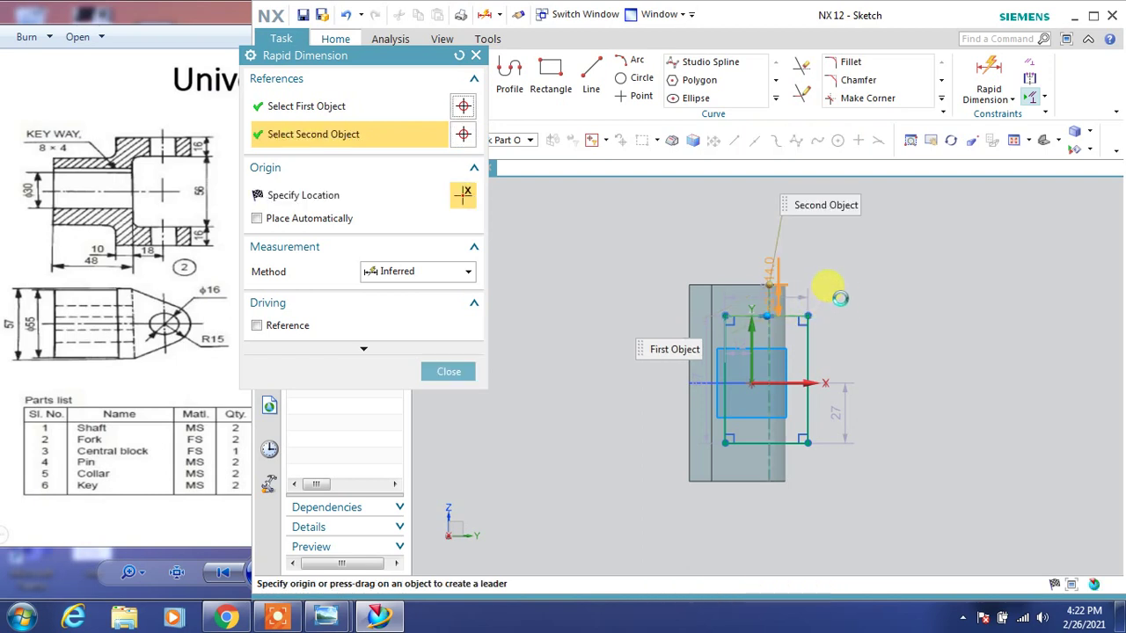
click(850, 329)
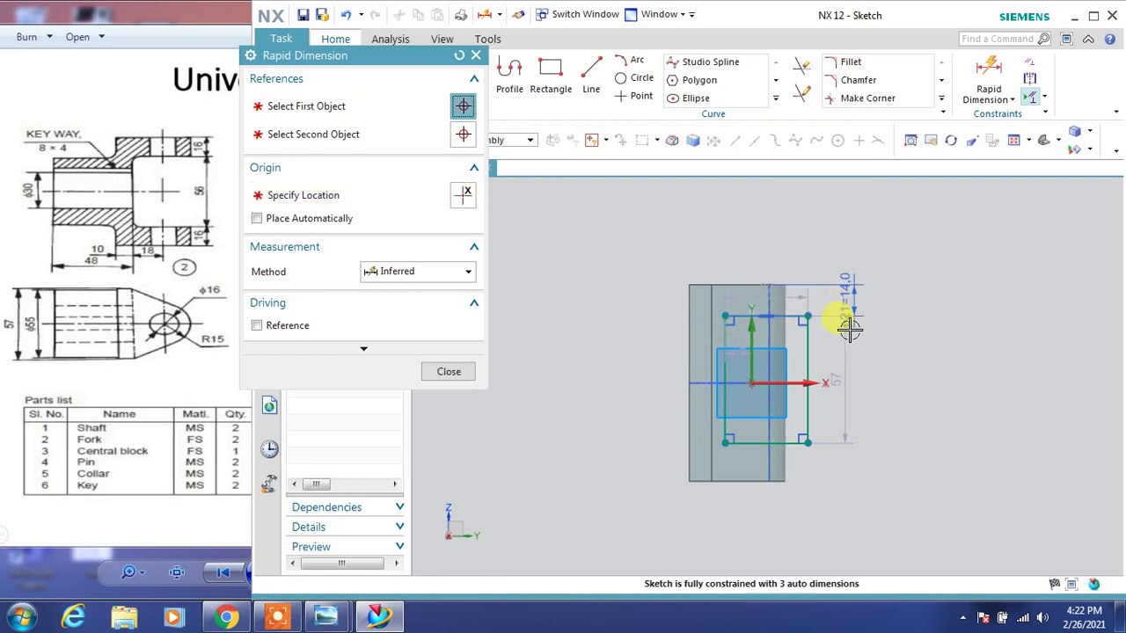
text(16)
key(Return)
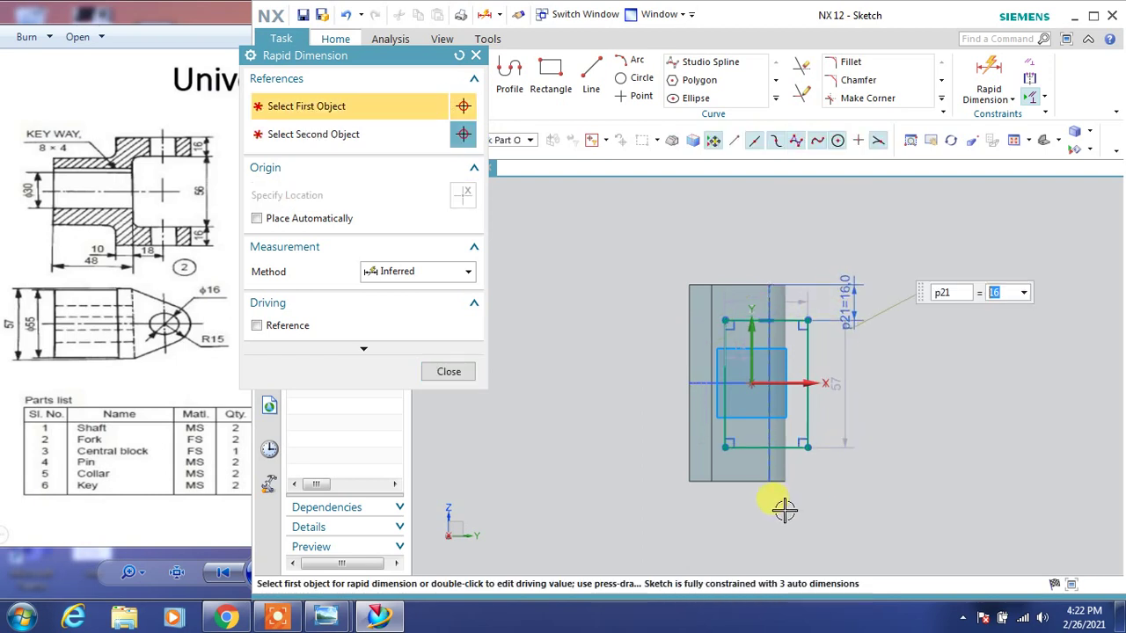
click(769, 483)
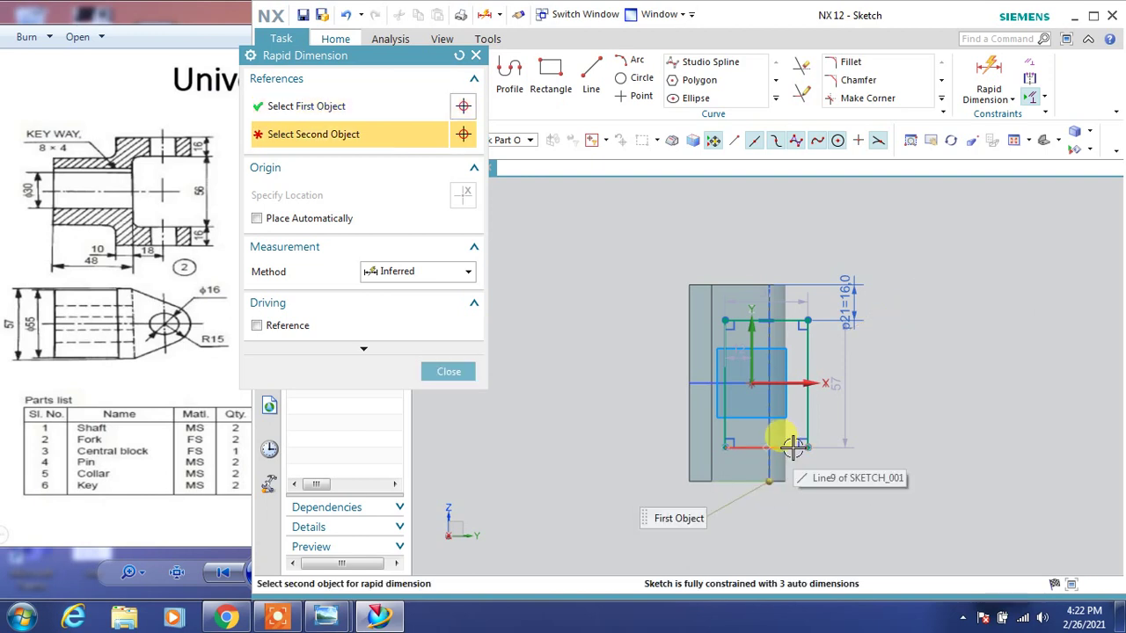
click(842, 468)
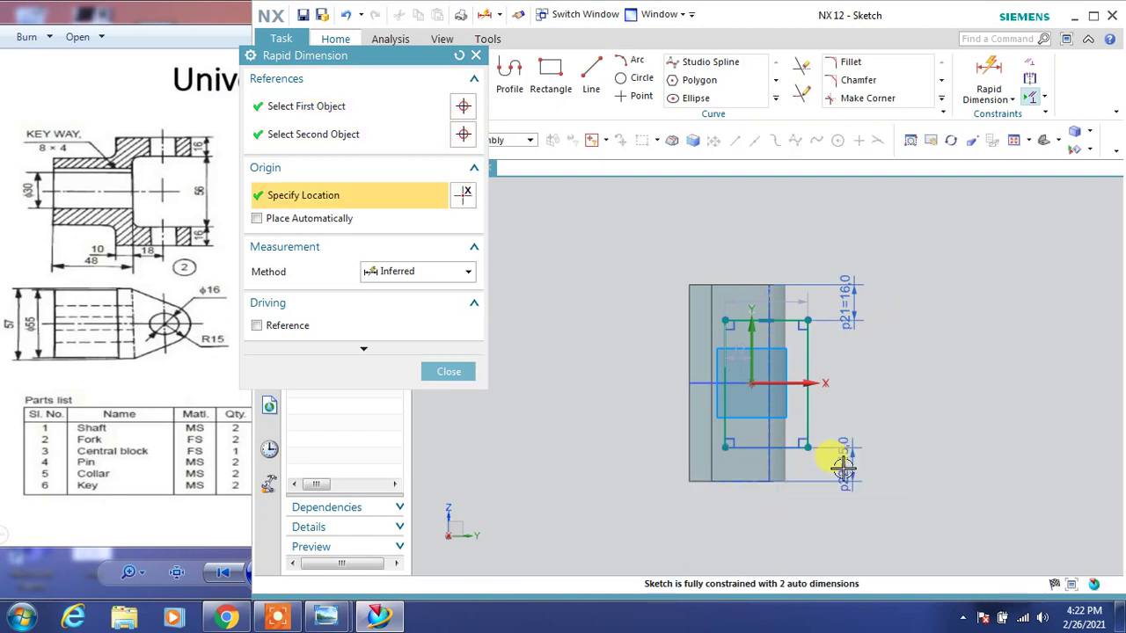
click(843, 469)
click(843, 468)
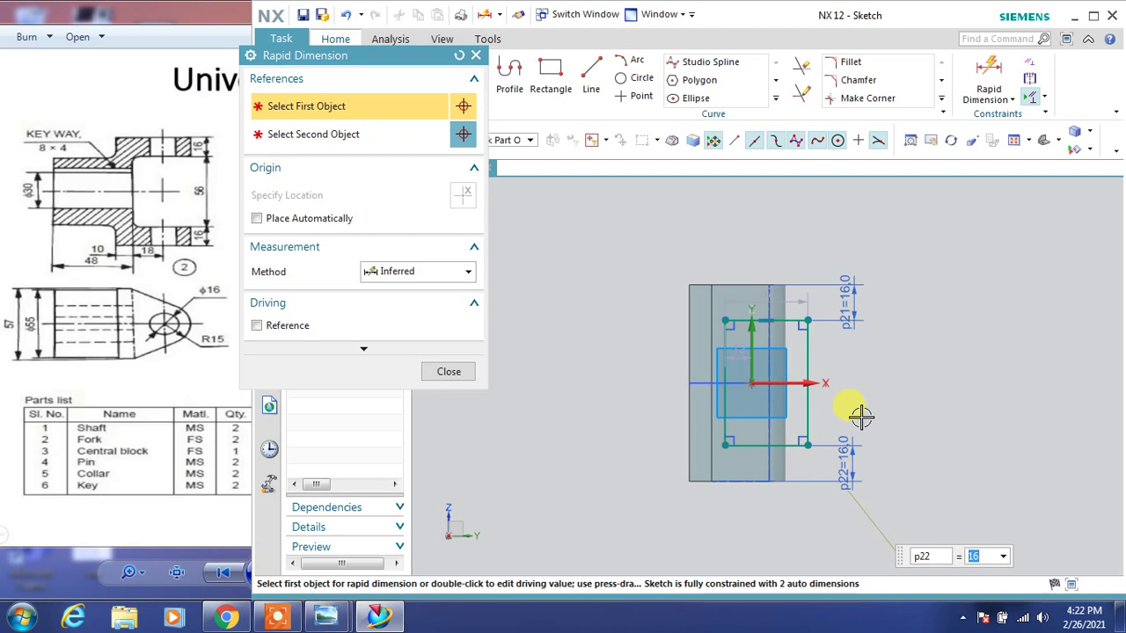
Add a 10 left offset and 38 width, then finish Sketch (3)
click(688, 422)
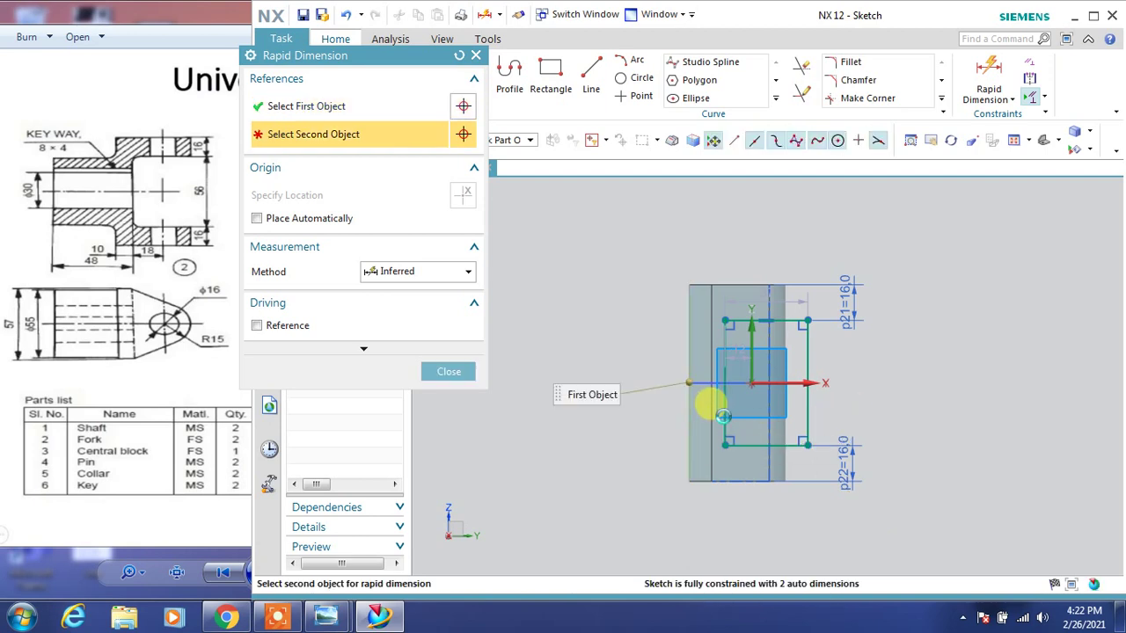
click(711, 395)
click(700, 248)
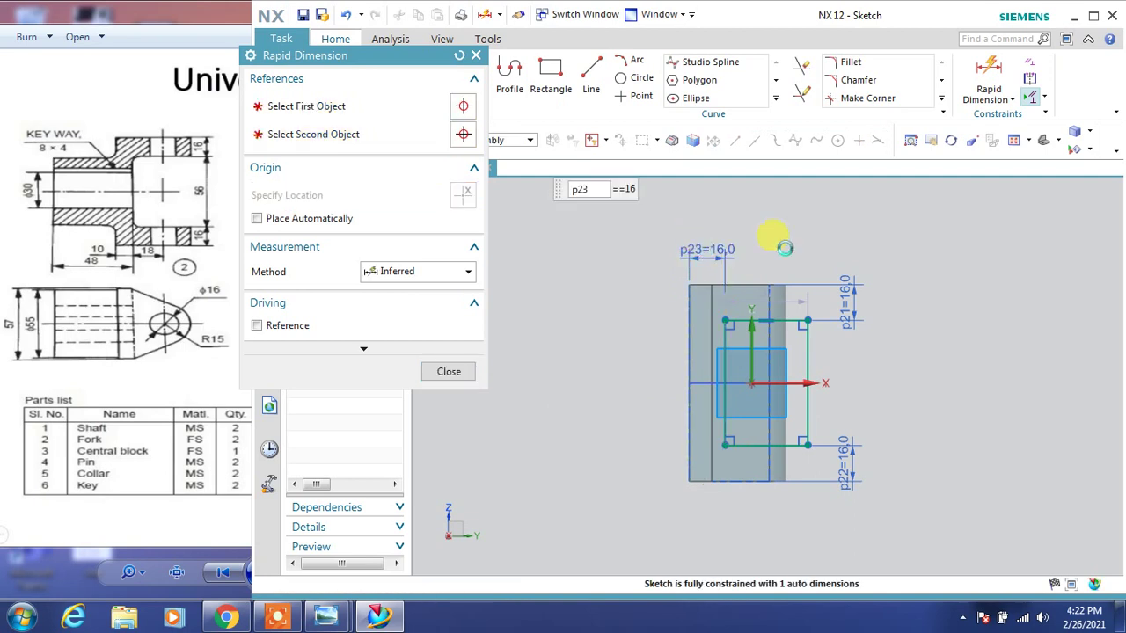
text(10)
key(Return)
click(964, 342)
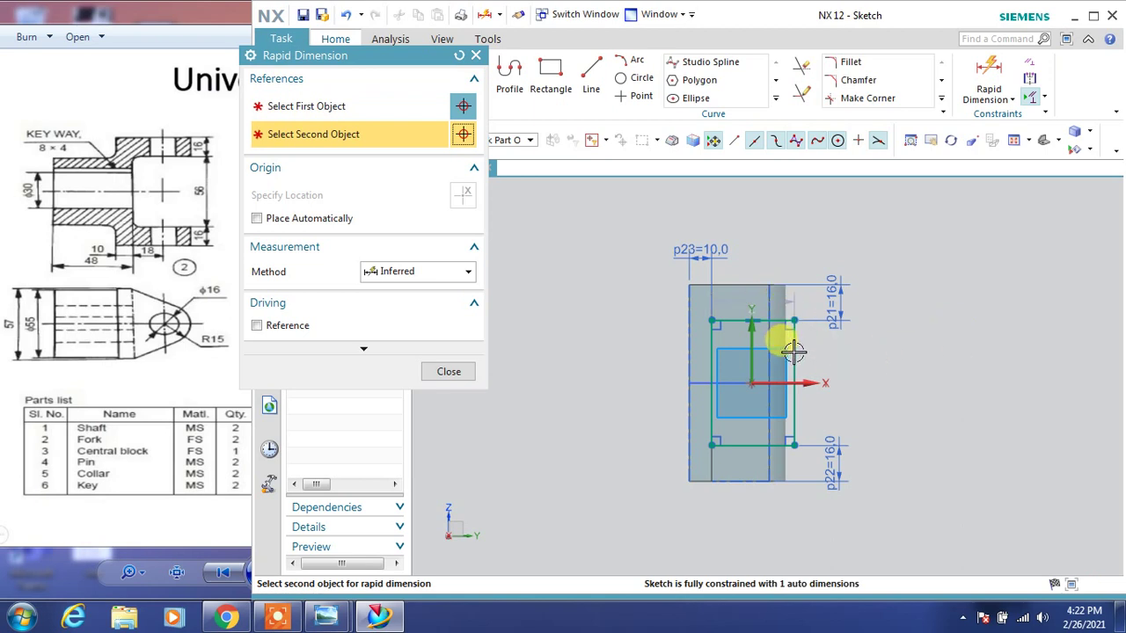
click(788, 302)
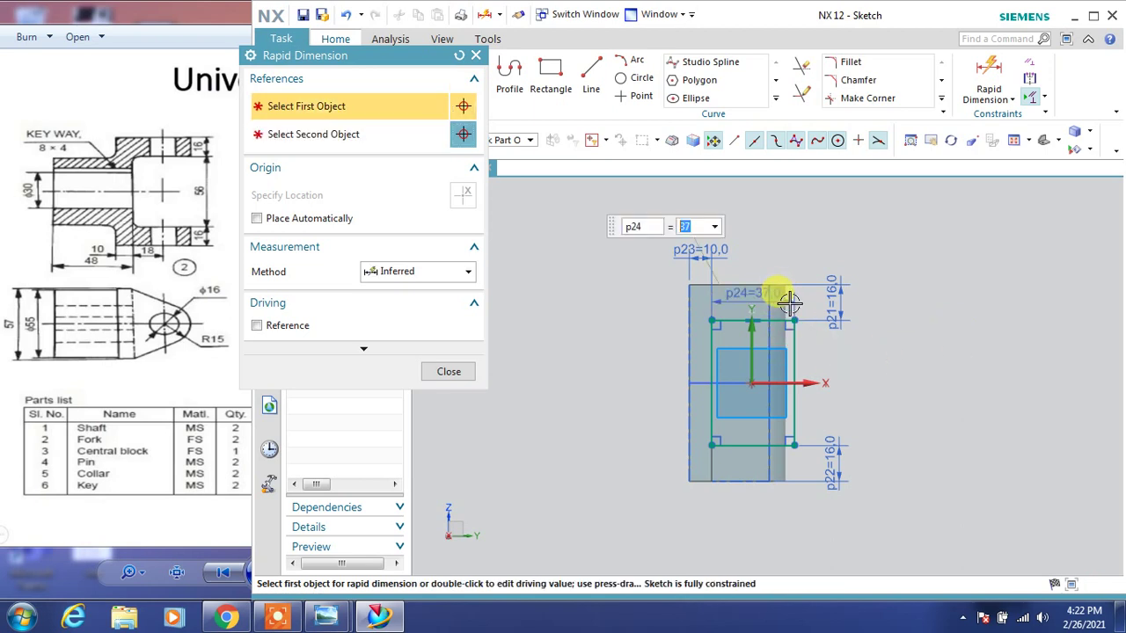
text(38)
key(Return)
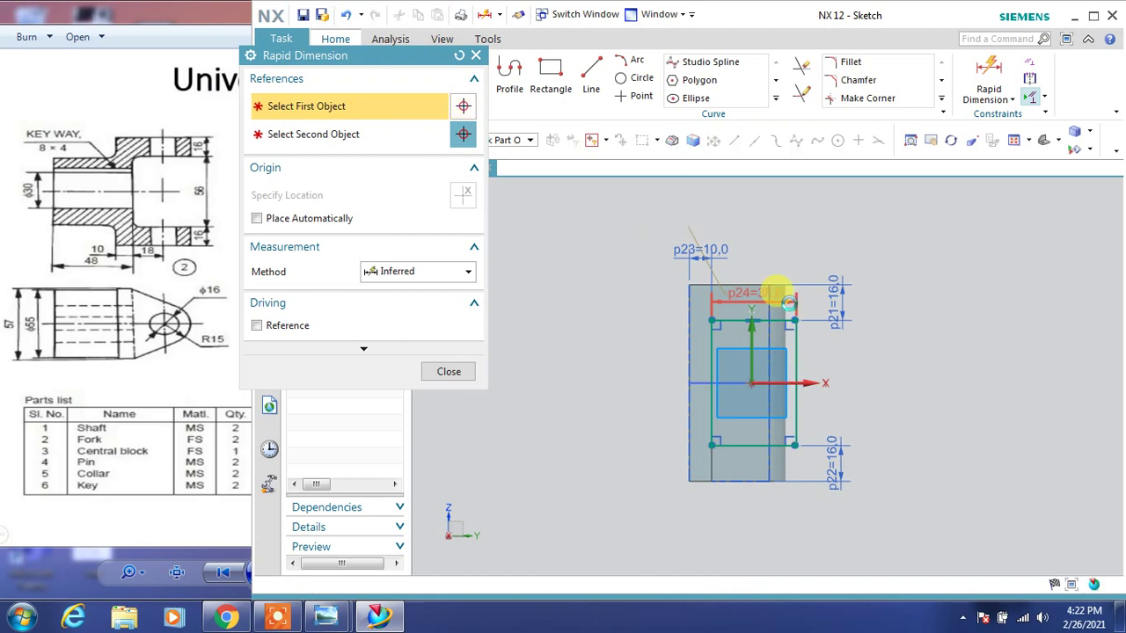
click(445, 369)
click(280, 88)
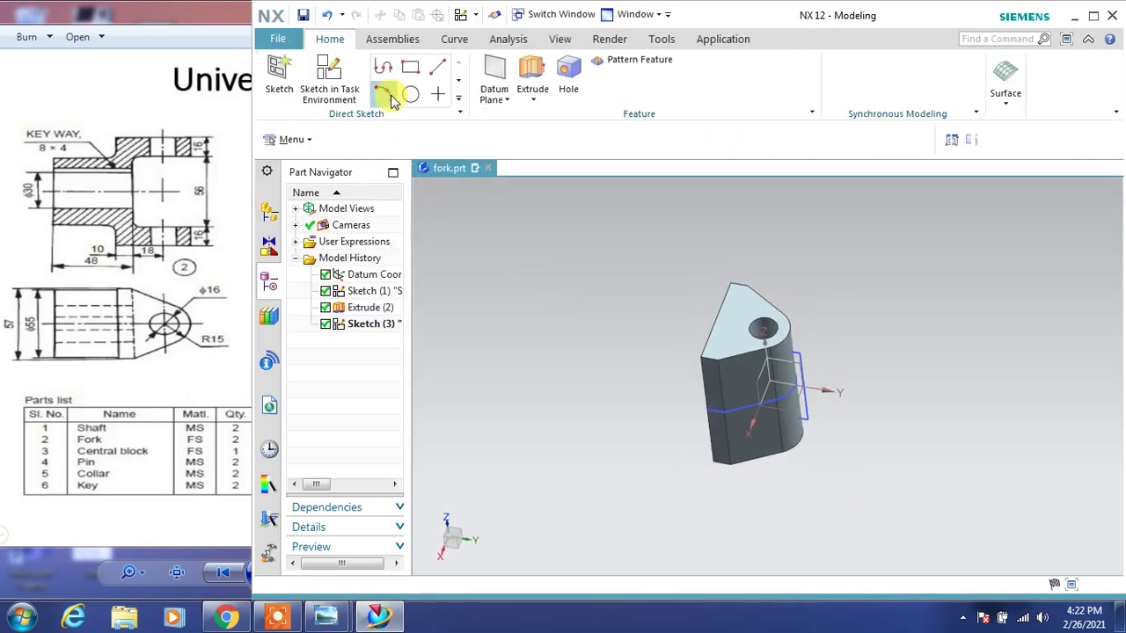
Extrude the slot sketch symmetrically 44 mm, subtracting it from the fork
click(531, 70)
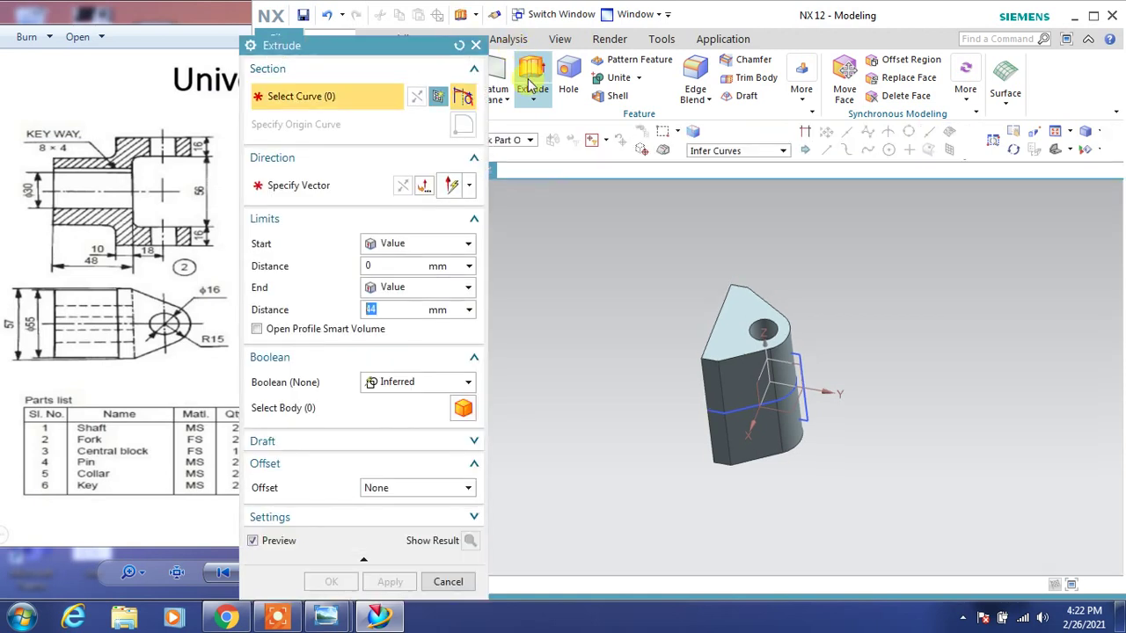
click(803, 366)
click(431, 246)
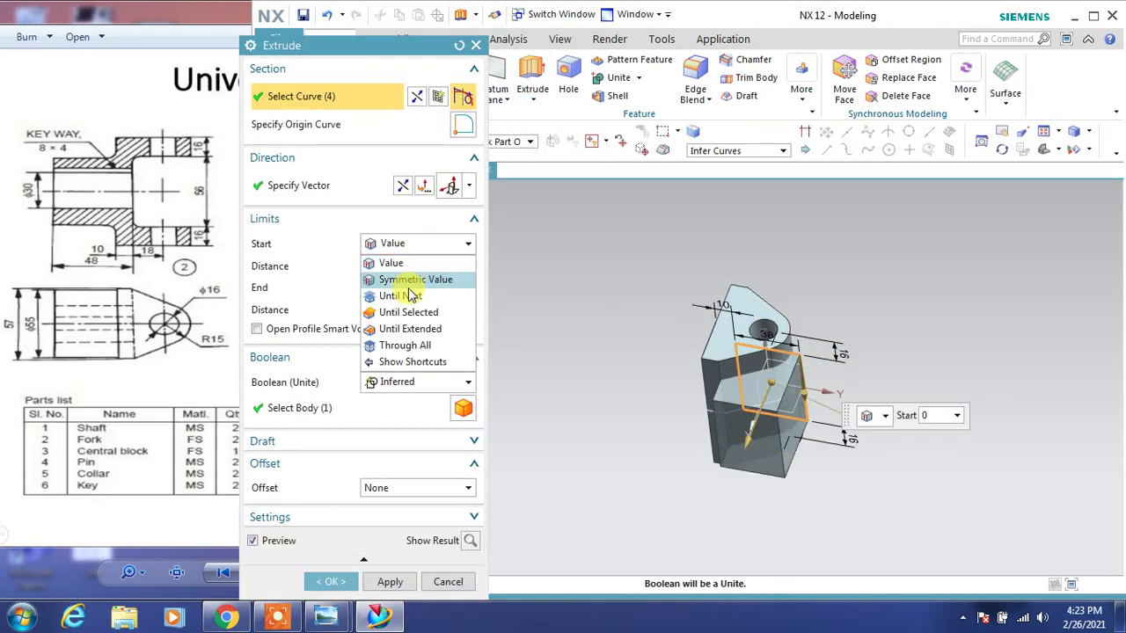
click(410, 279)
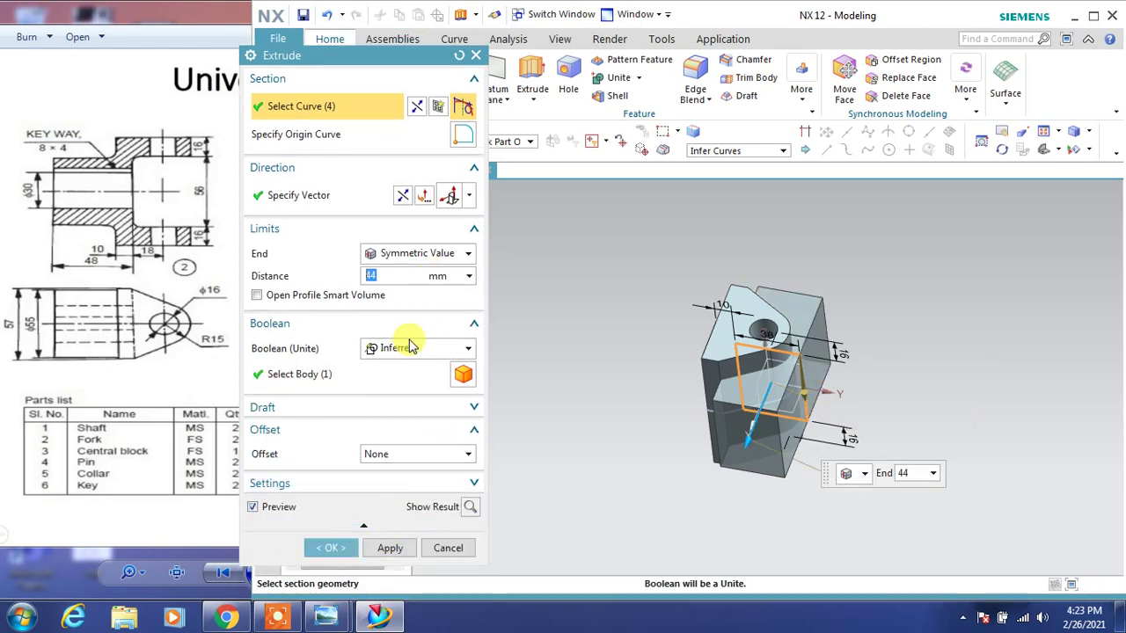
click(411, 347)
click(390, 402)
click(330, 549)
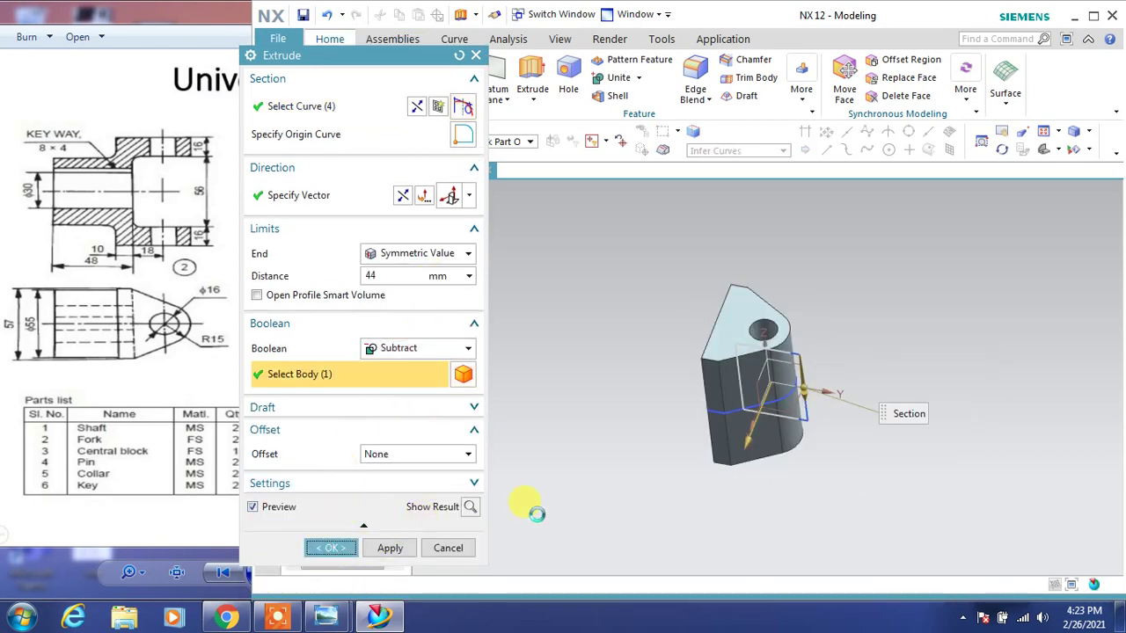
mouse_move(640, 470)
middle_down()
mouse_move(628, 431)
mouse_move(695, 373)
middle_up()
Hide the slot sketch and the fork's original outline sketch
click(783, 353)
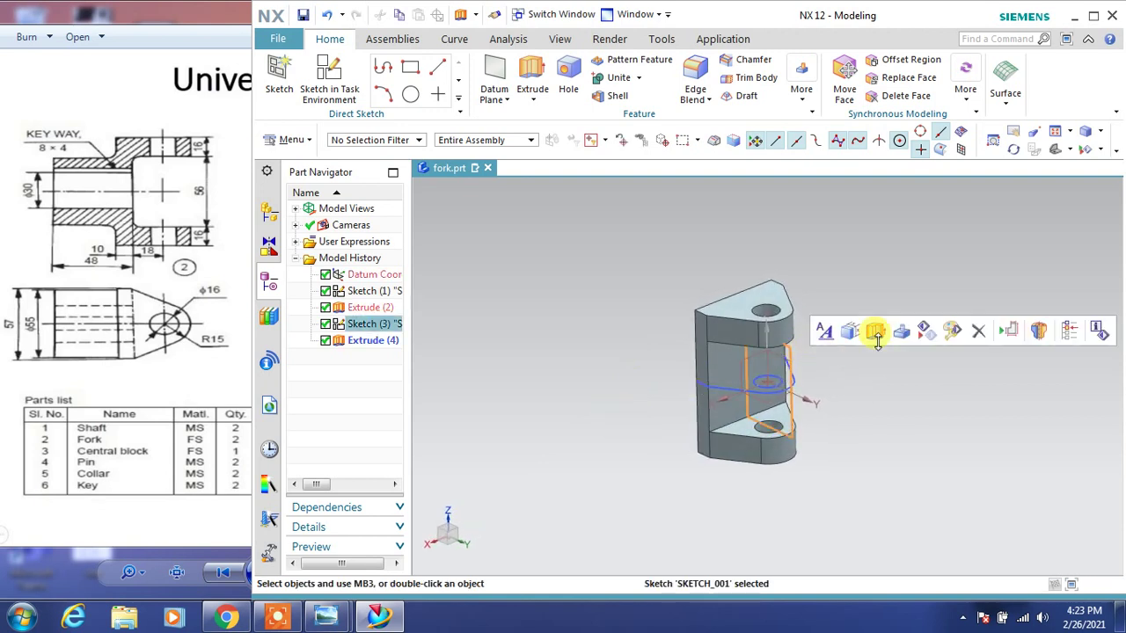
click(926, 333)
click(799, 377)
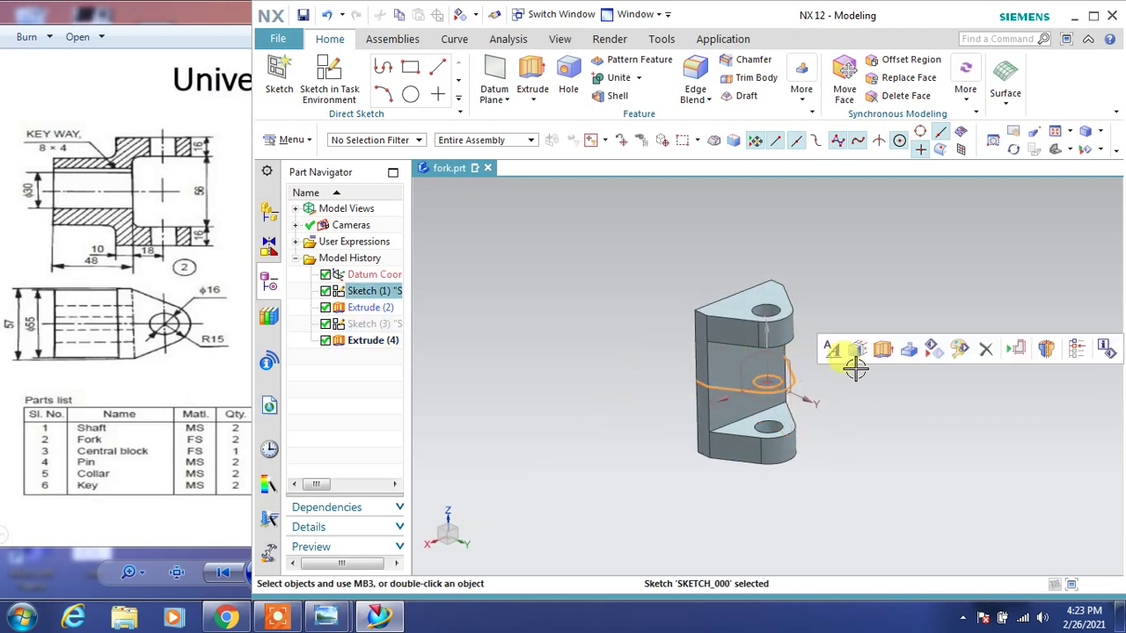
click(931, 348)
mouse_move(867, 397)
middle_down()
mouse_move(900, 402)
mouse_move(867, 402)
mouse_move(862, 381)
mouse_move(869, 419)
mouse_move(885, 395)
mouse_move(830, 410)
middle_up()
Create a sketch on the fork's flat front face with the X-axis as horizontal reference
click(172, 310)
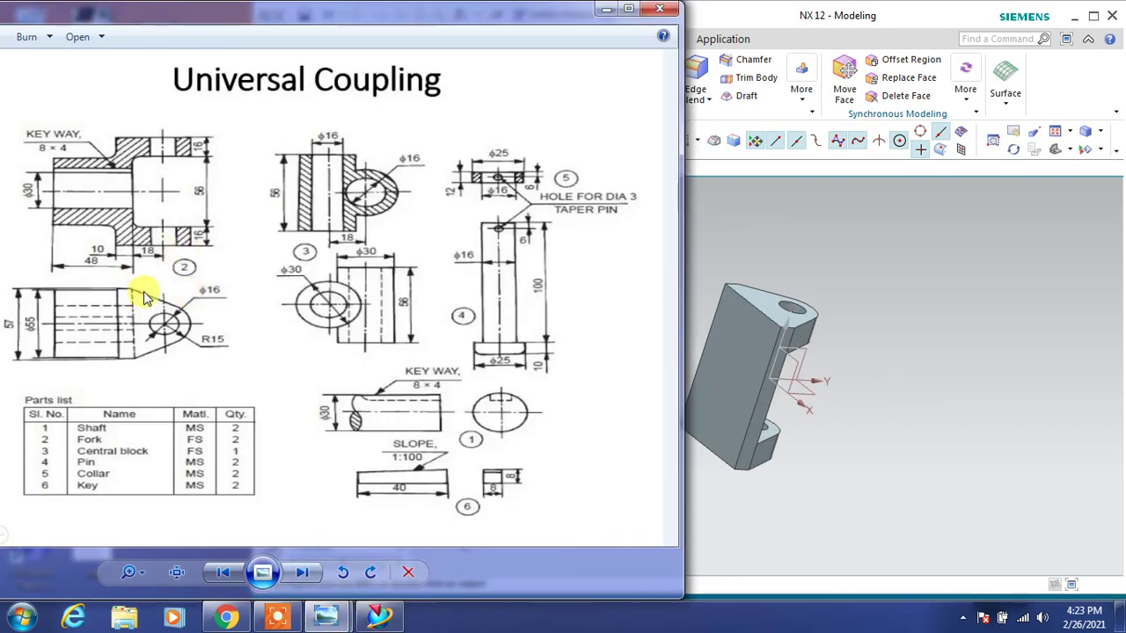
mouse_move(858, 427)
middle_down()
mouse_move(829, 402)
mouse_move(854, 408)
mouse_move(830, 239)
middle_up()
click(830, 238)
click(319, 88)
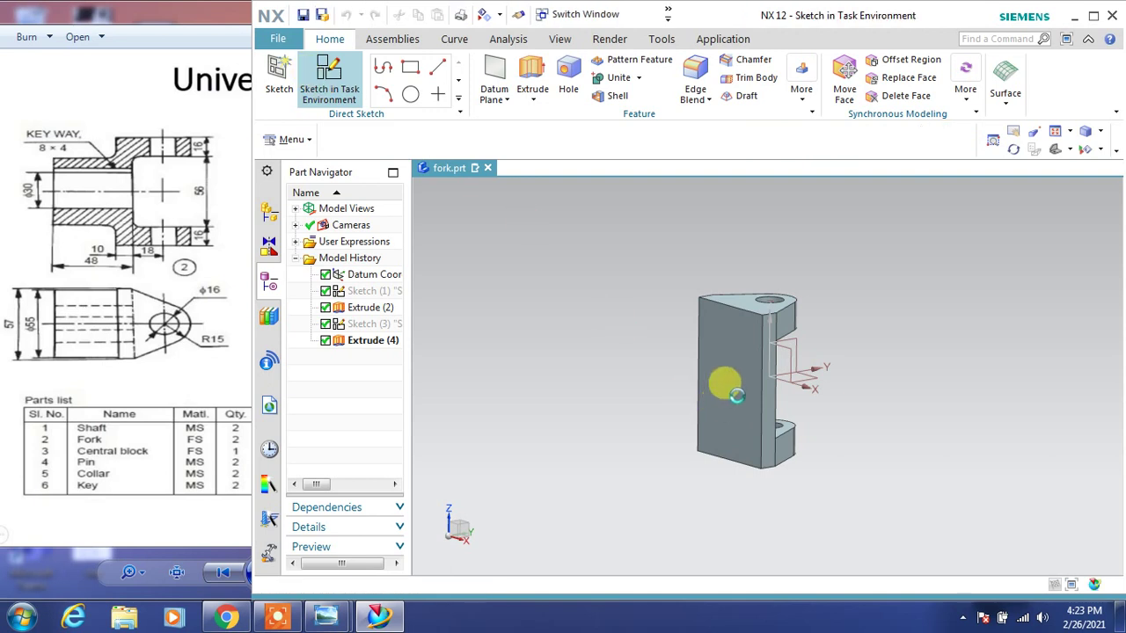
click(707, 369)
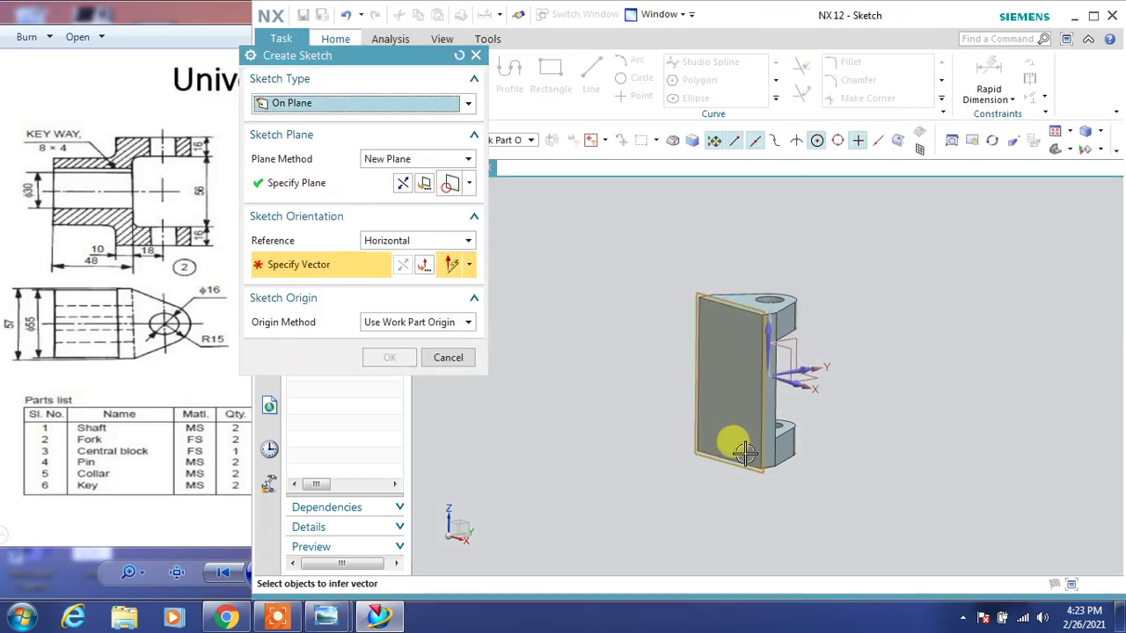
click(798, 388)
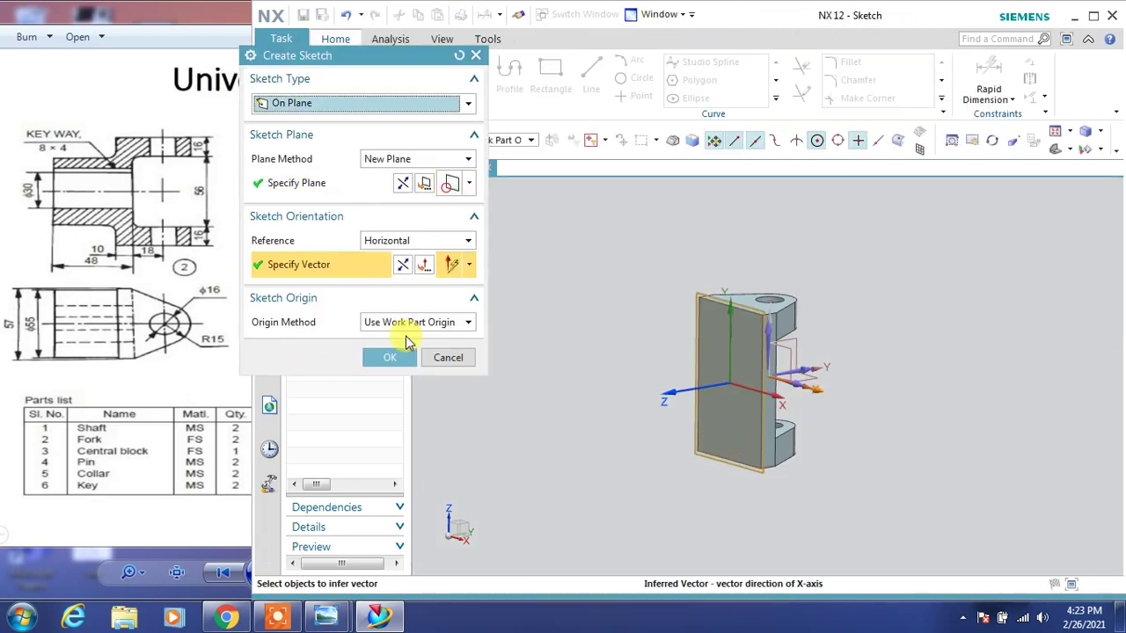
click(387, 355)
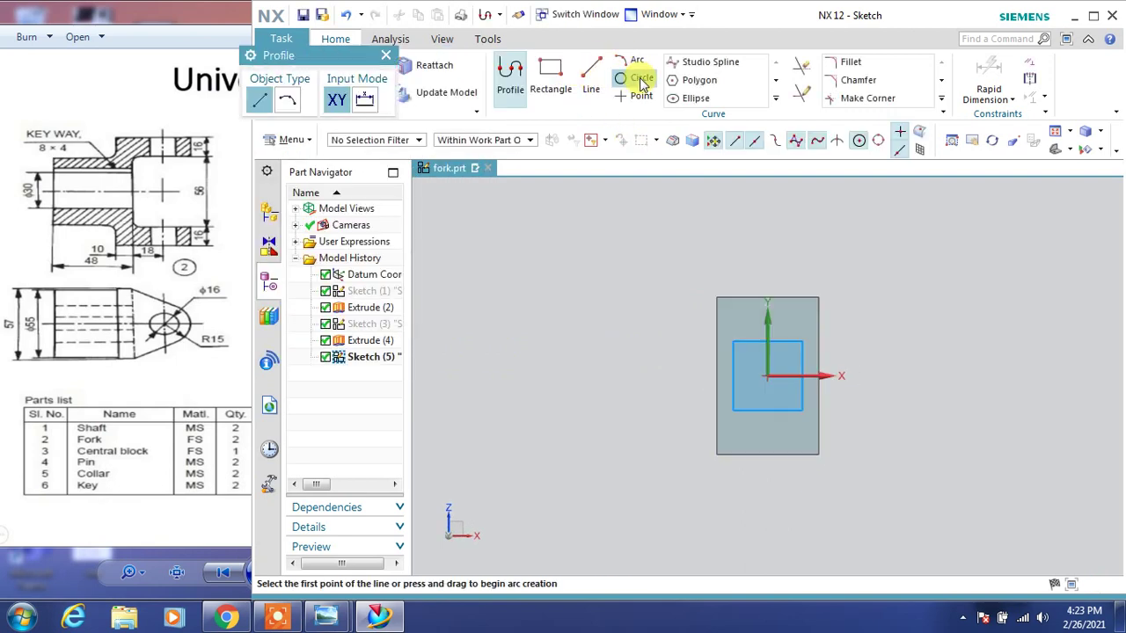
Draw concentric 55 mm and 30 mm circles at the sketch origin
click(642, 81)
click(767, 376)
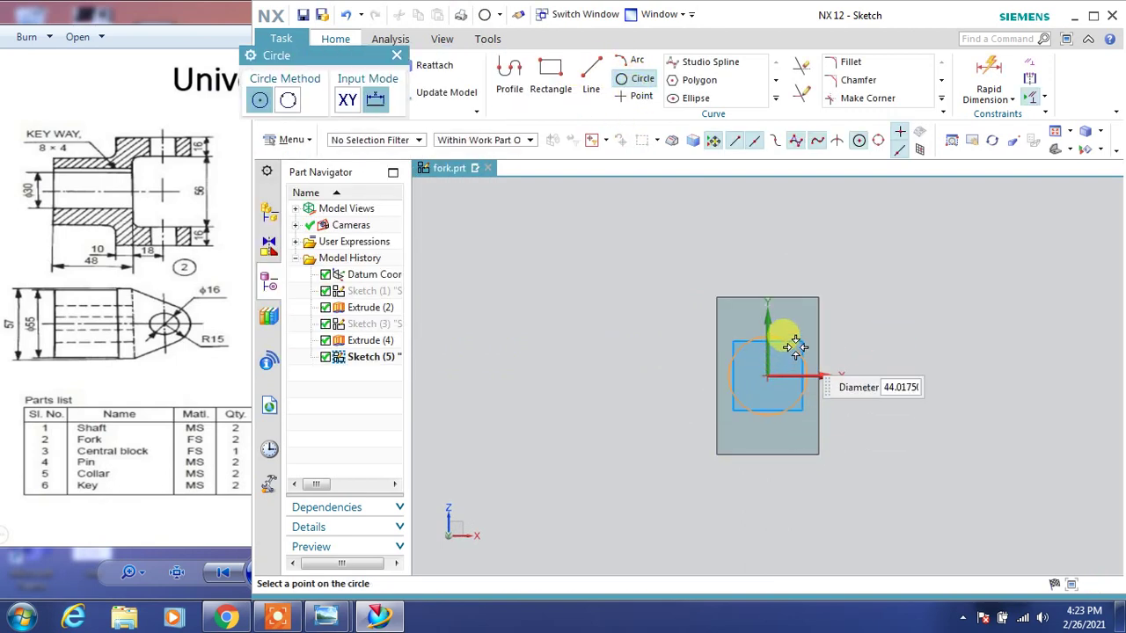
text(55)
key(Return)
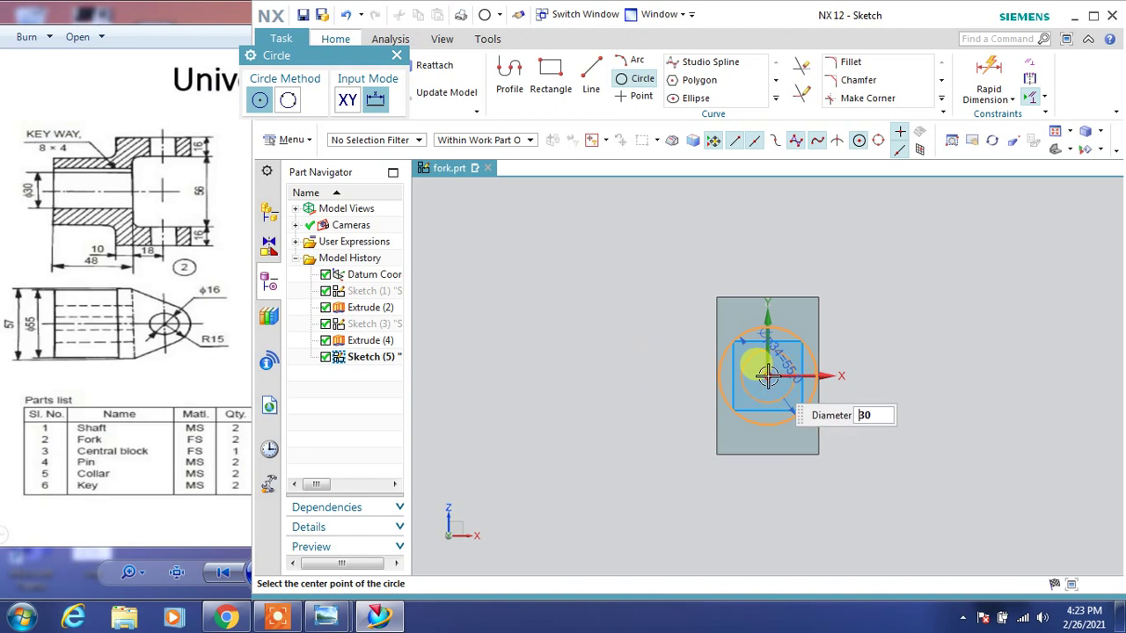
click(880, 359)
key(Escape)
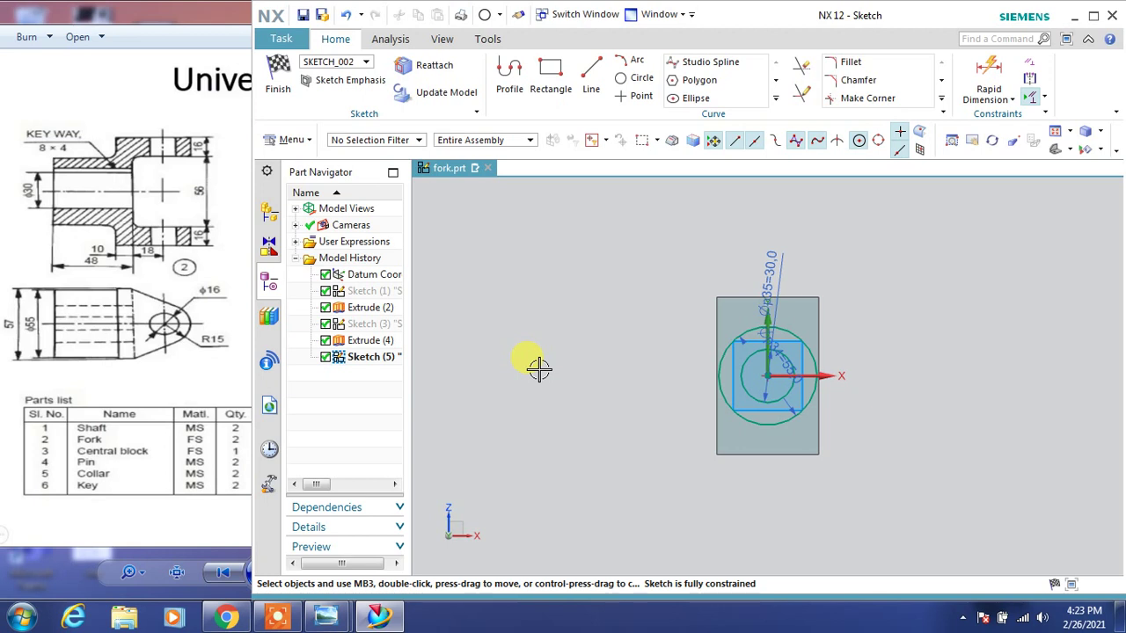
Check the reference drawing, then draw the keyway lines above the 30 mm circle with Profile
click(172, 334)
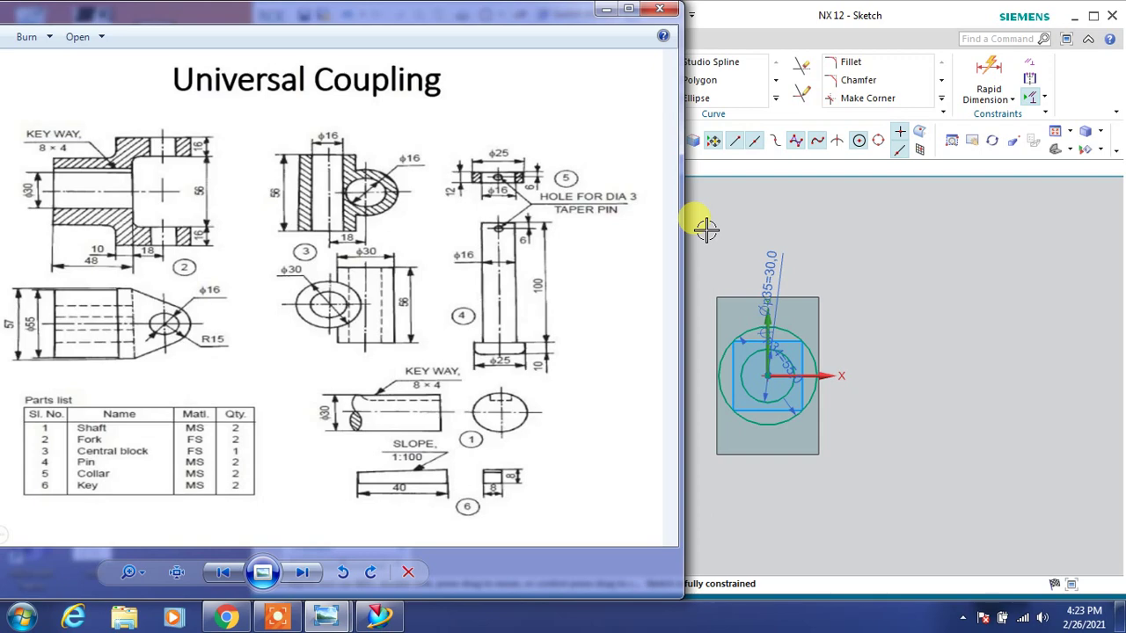
click(706, 229)
scroll(850, 337, up, 2)
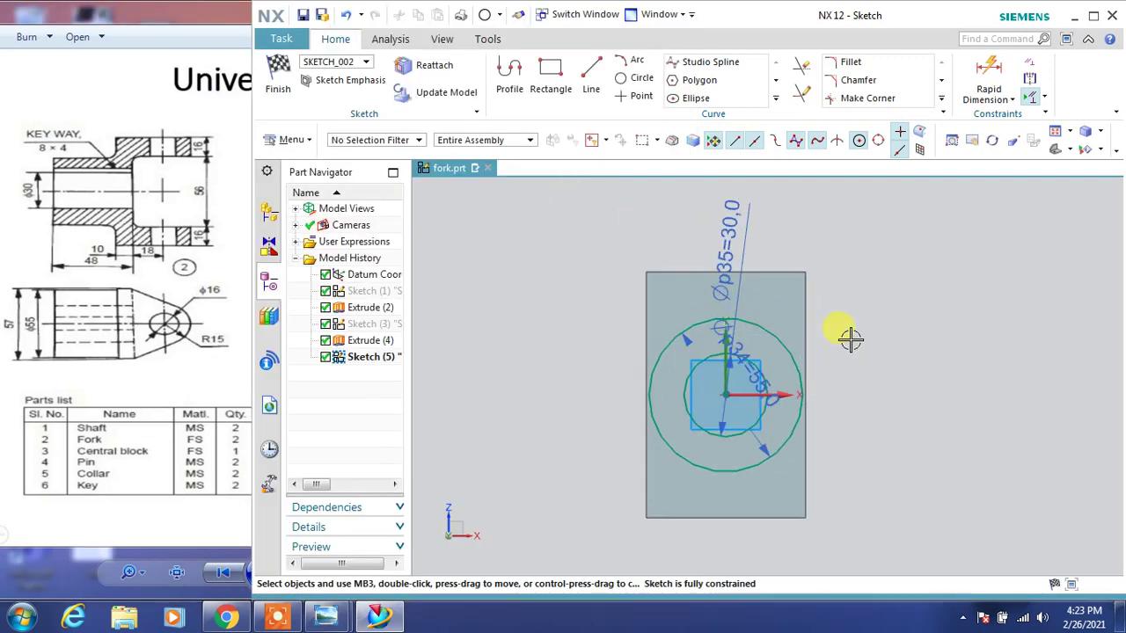
scroll(850, 339, up, 2)
click(175, 381)
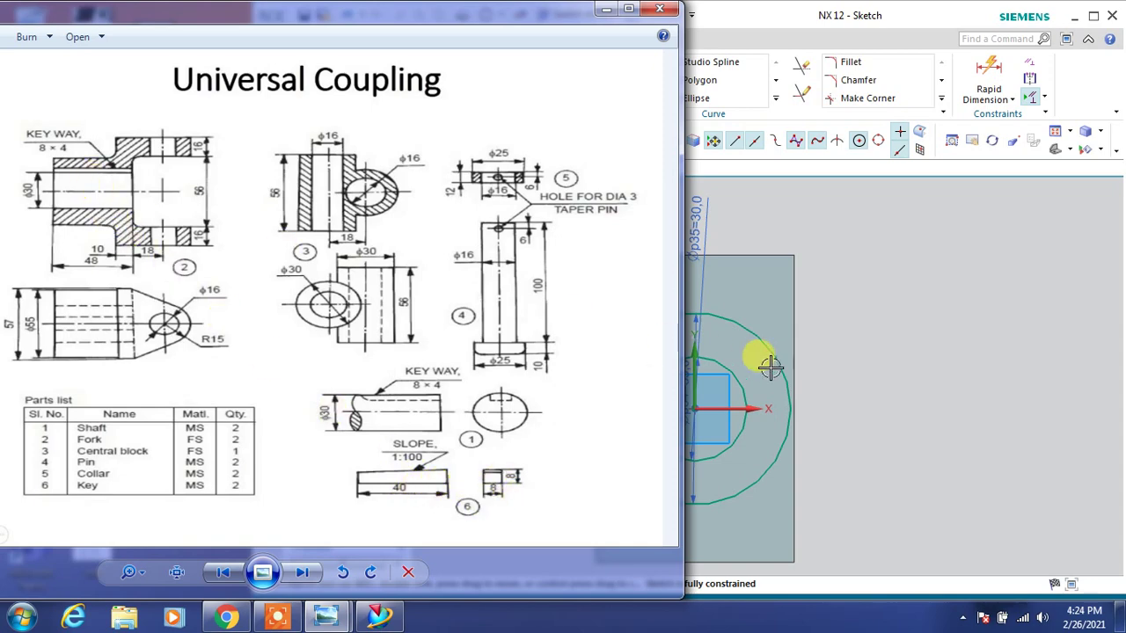
click(842, 369)
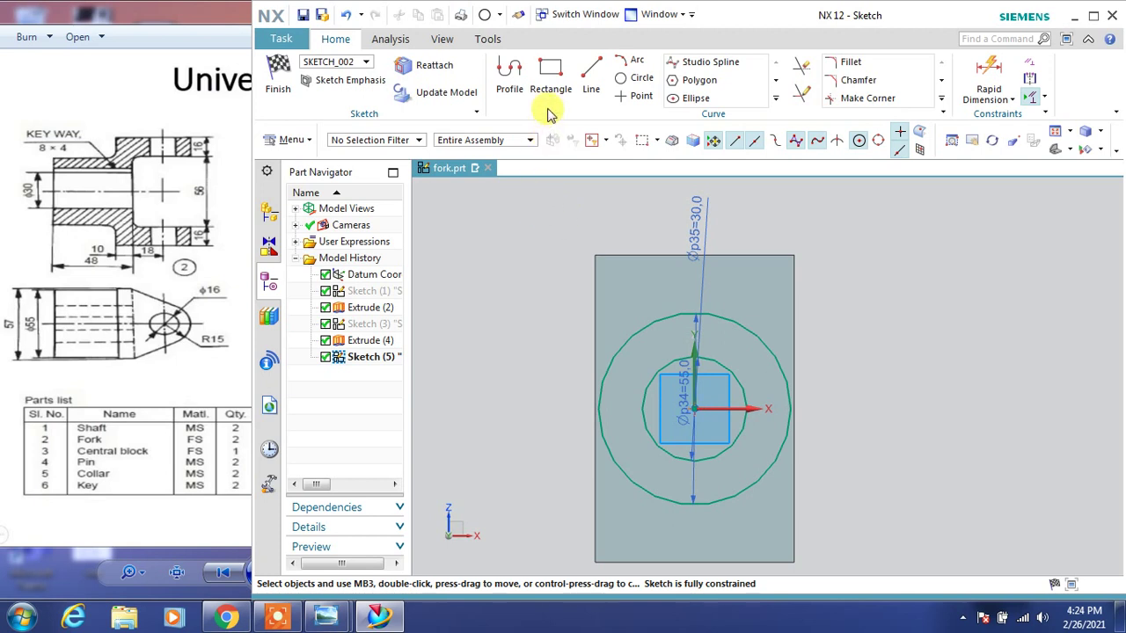
click(508, 72)
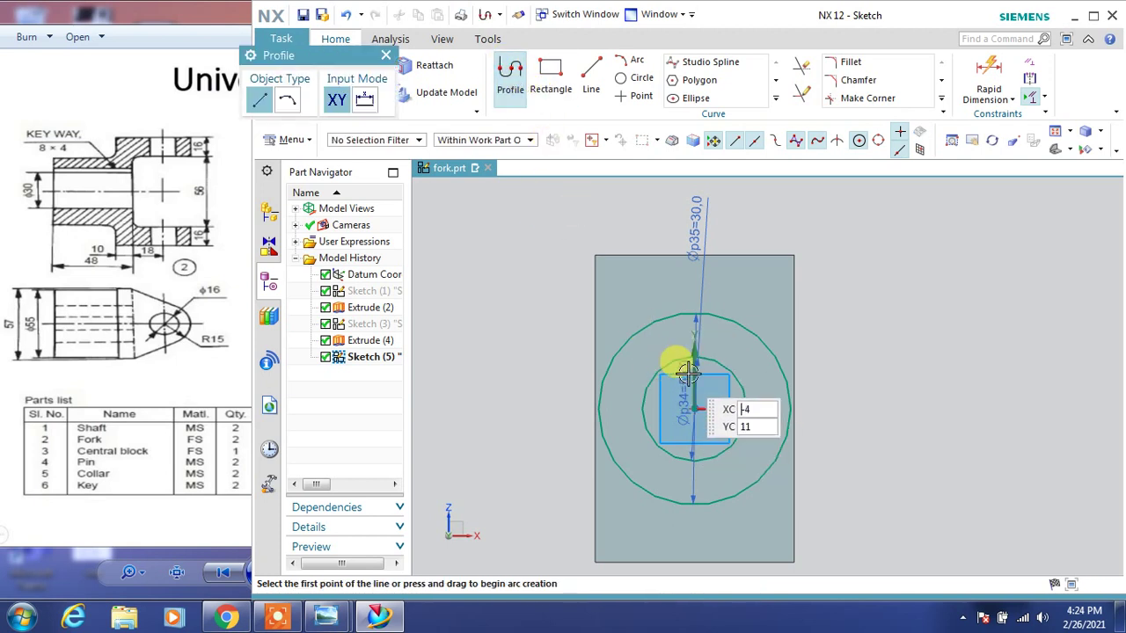
scroll(688, 374, up, 3)
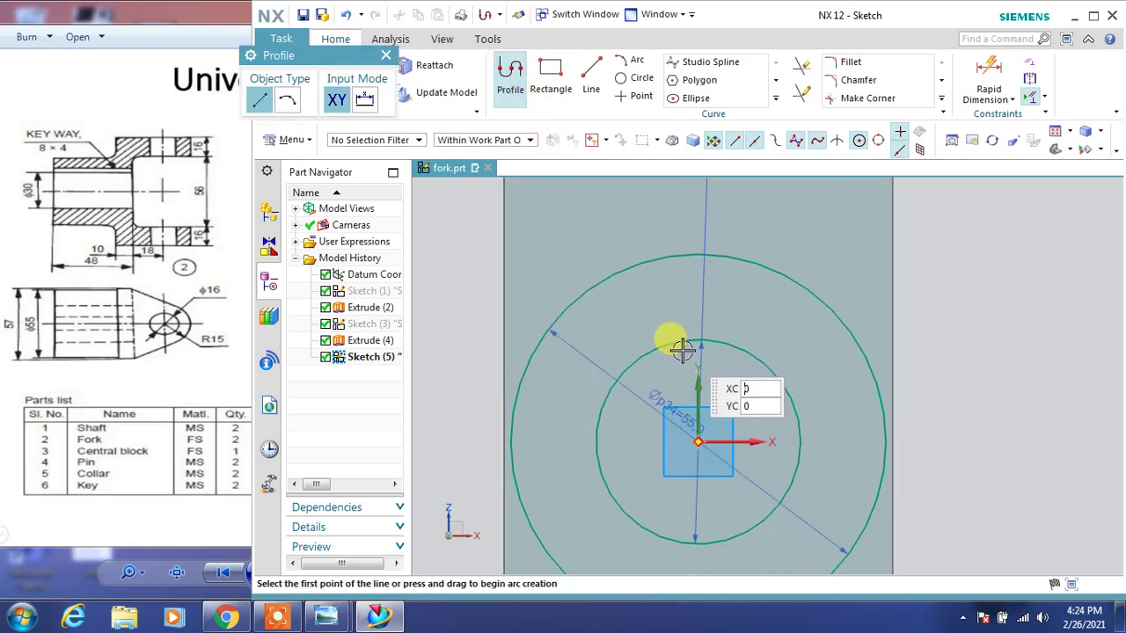
click(685, 343)
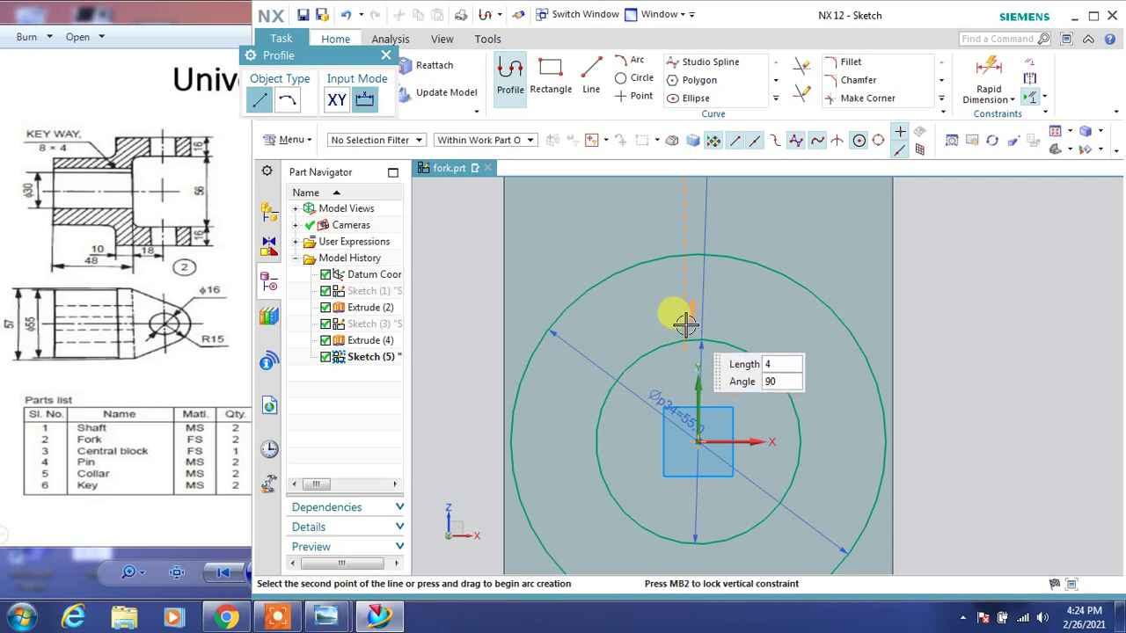
click(709, 322)
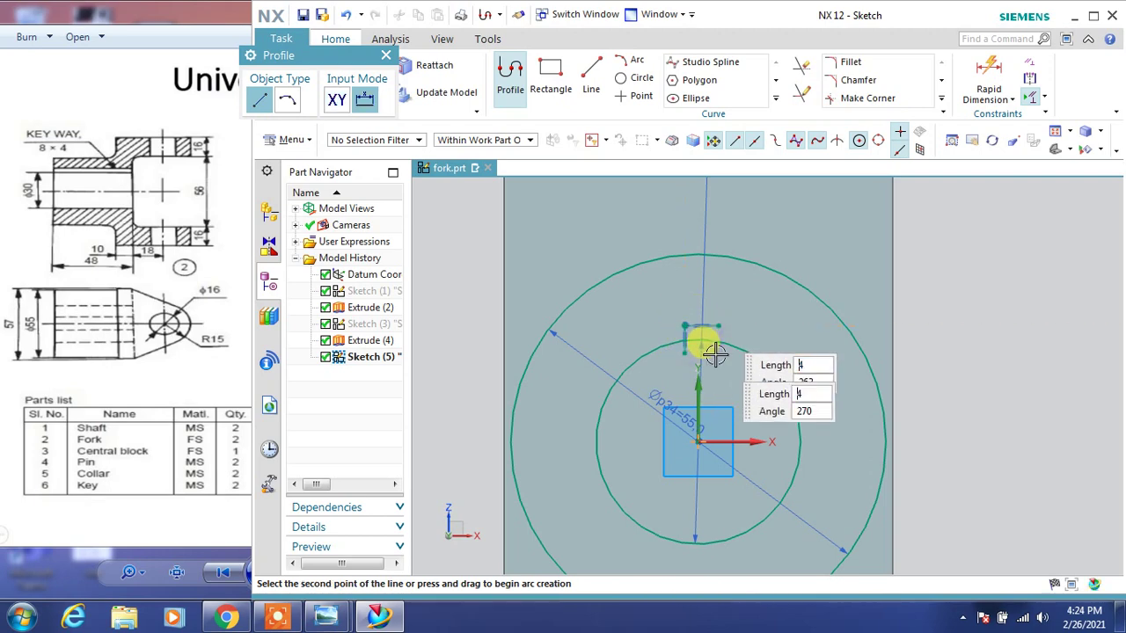
key(Escape)
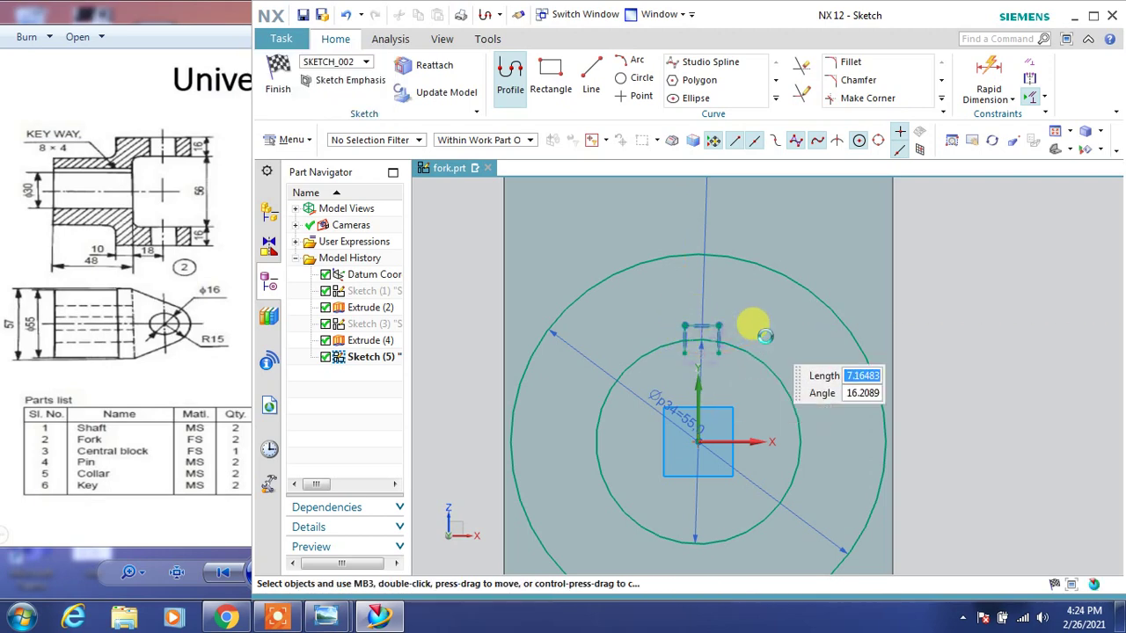
Trim the extra curve and centre the keyway on the sketch's vertical axis
click(801, 66)
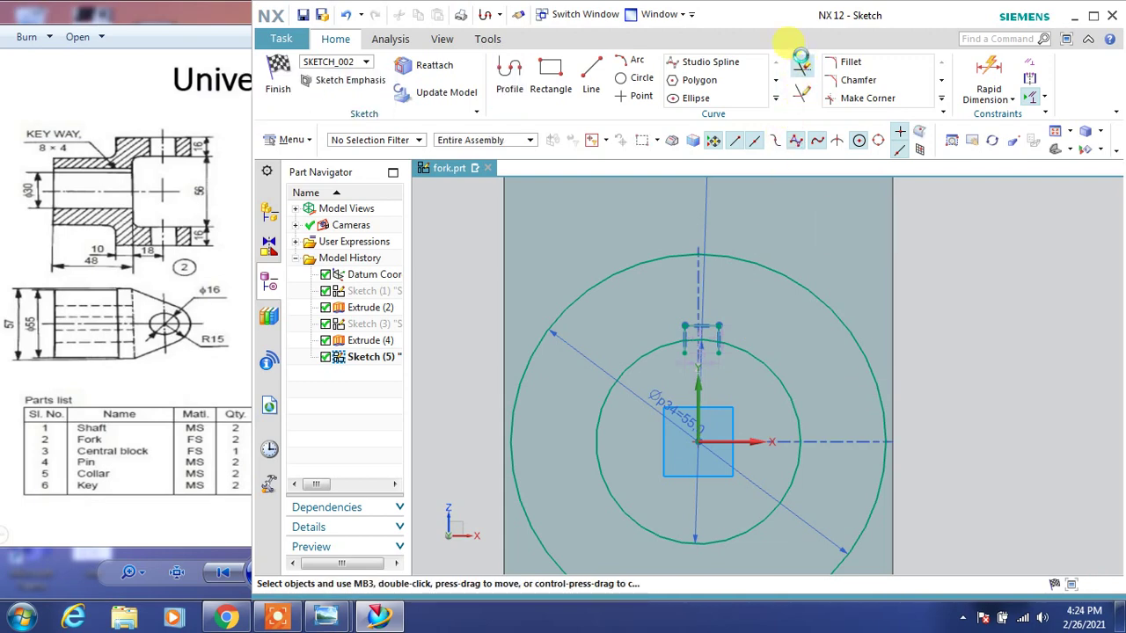
click(690, 347)
middle_click(737, 371)
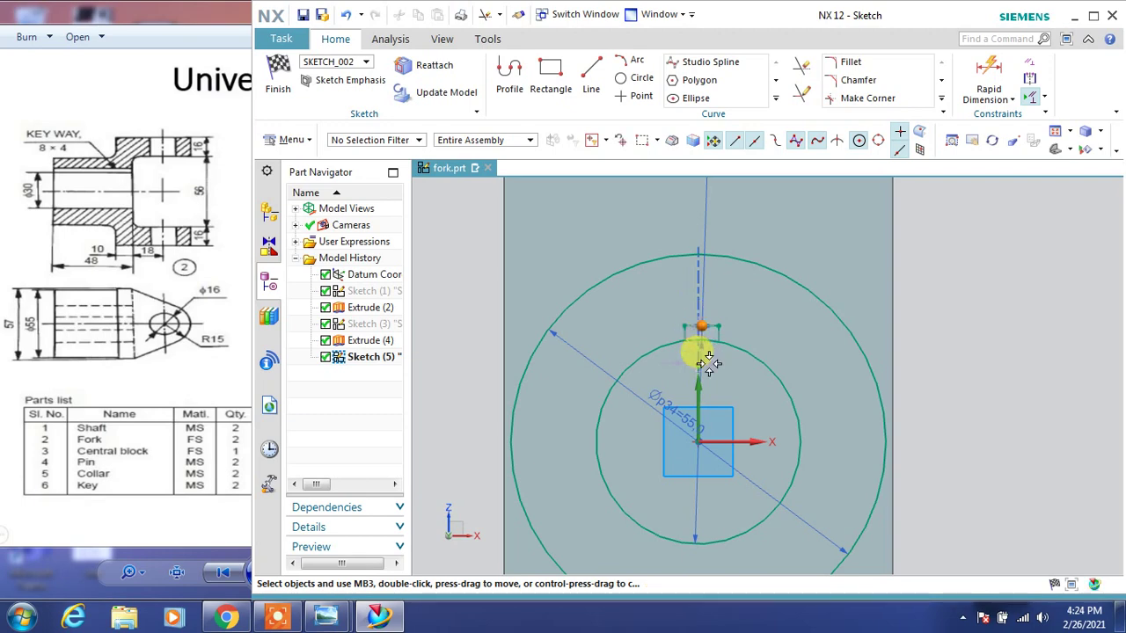
scroll(702, 343, up, 3)
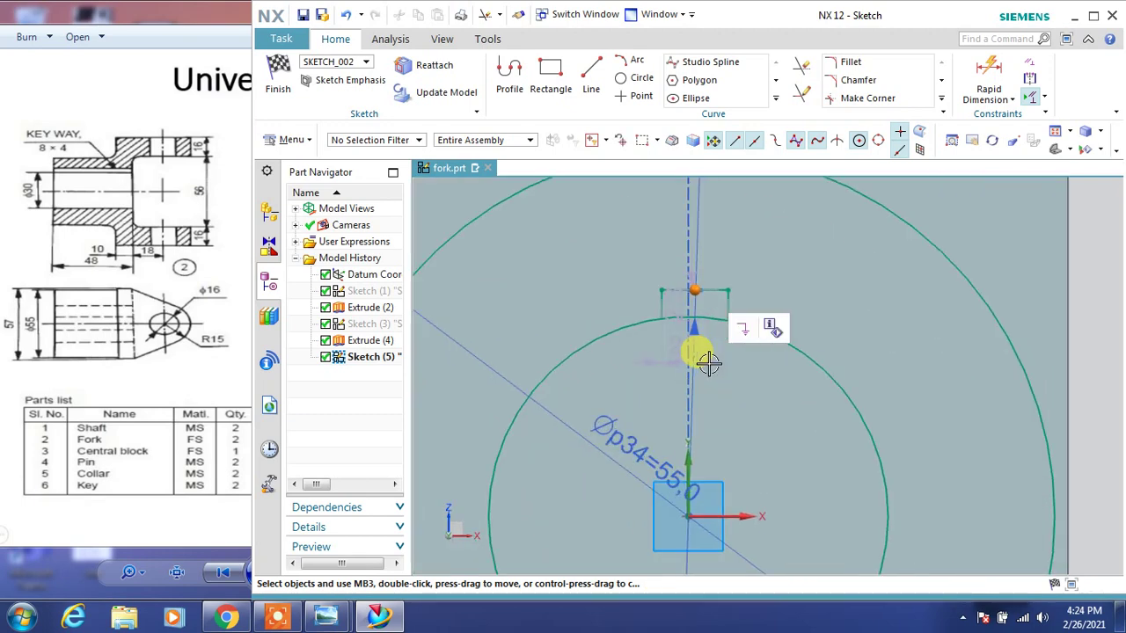
click(687, 453)
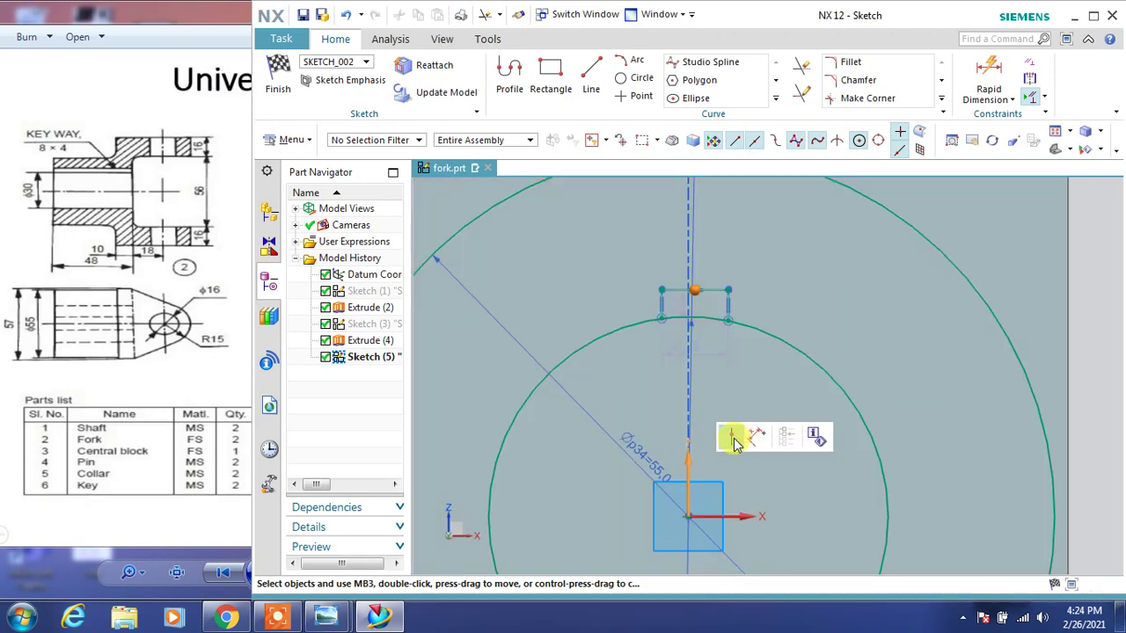
click(735, 443)
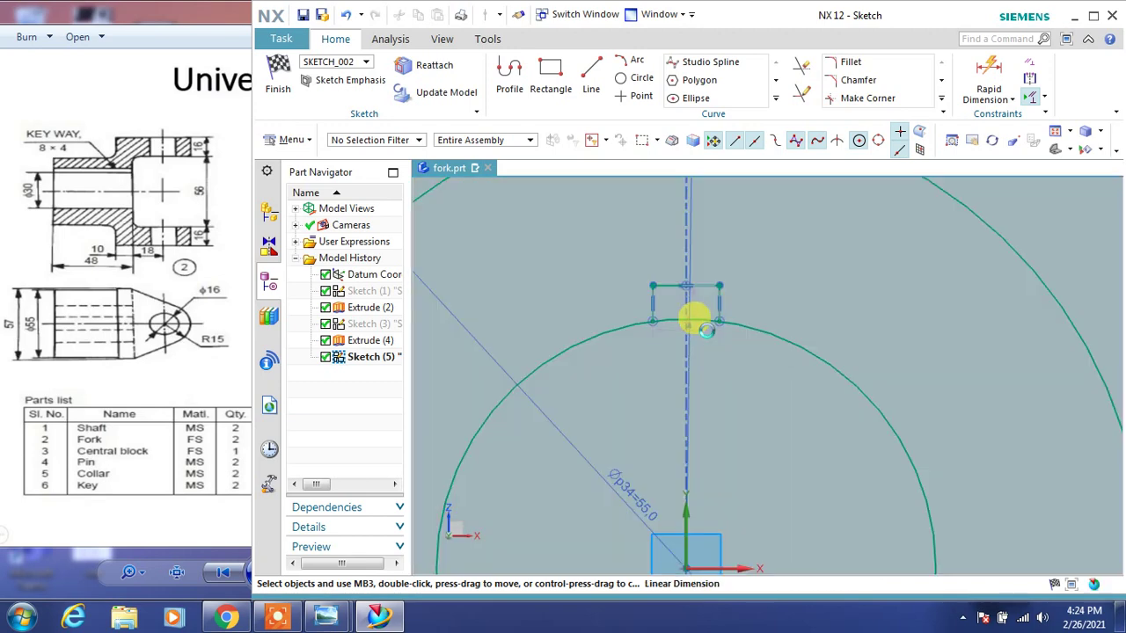
Set the keyway width dimension to 8 mm
double_click(695, 321)
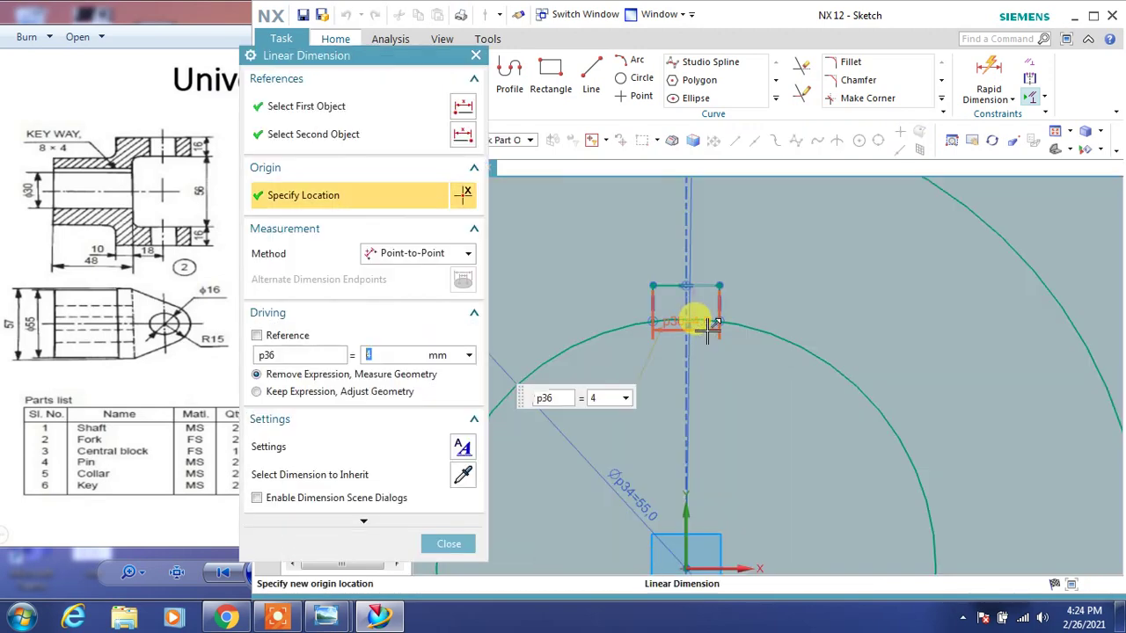
text(8)
key(Return)
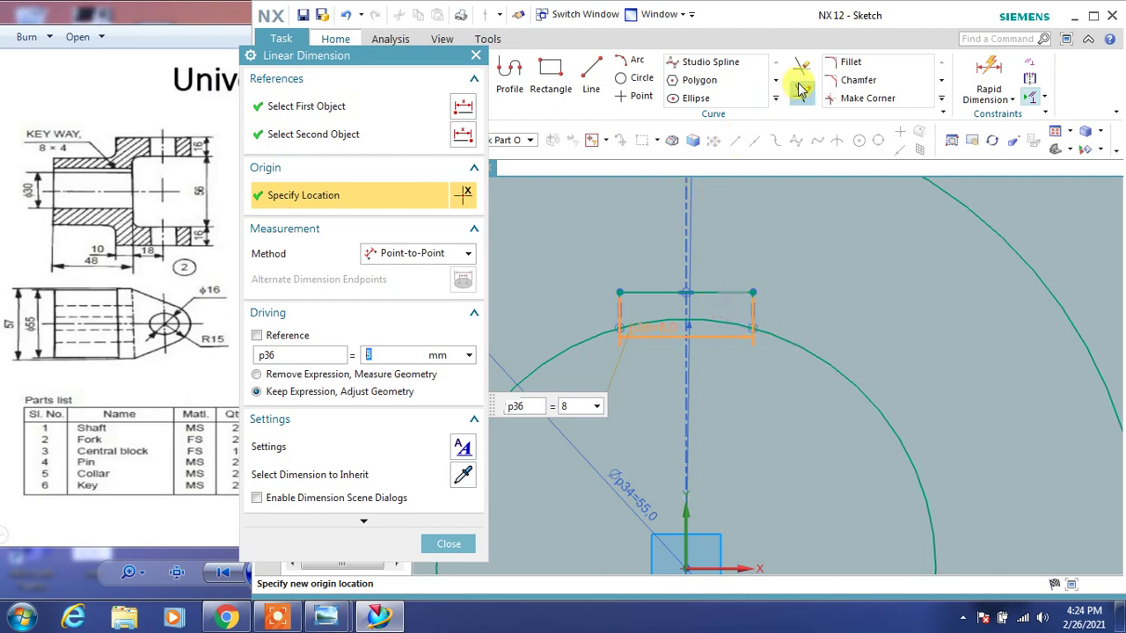
middle_click(895, 205)
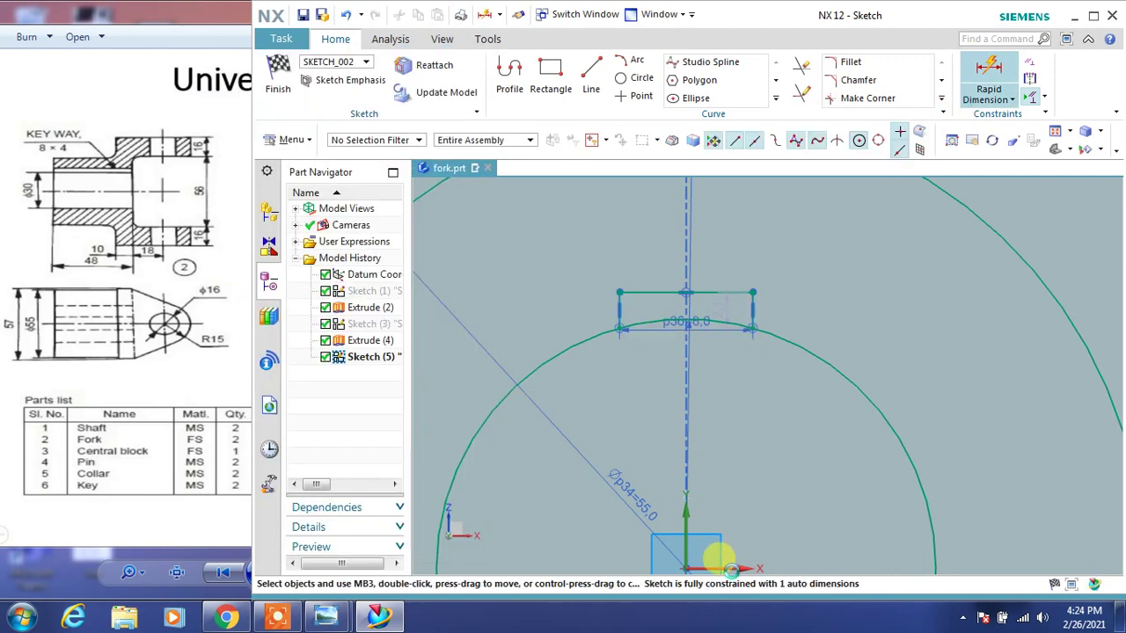
Dimension the keyway's top line 19 mm from the horizontal axis
key(d)
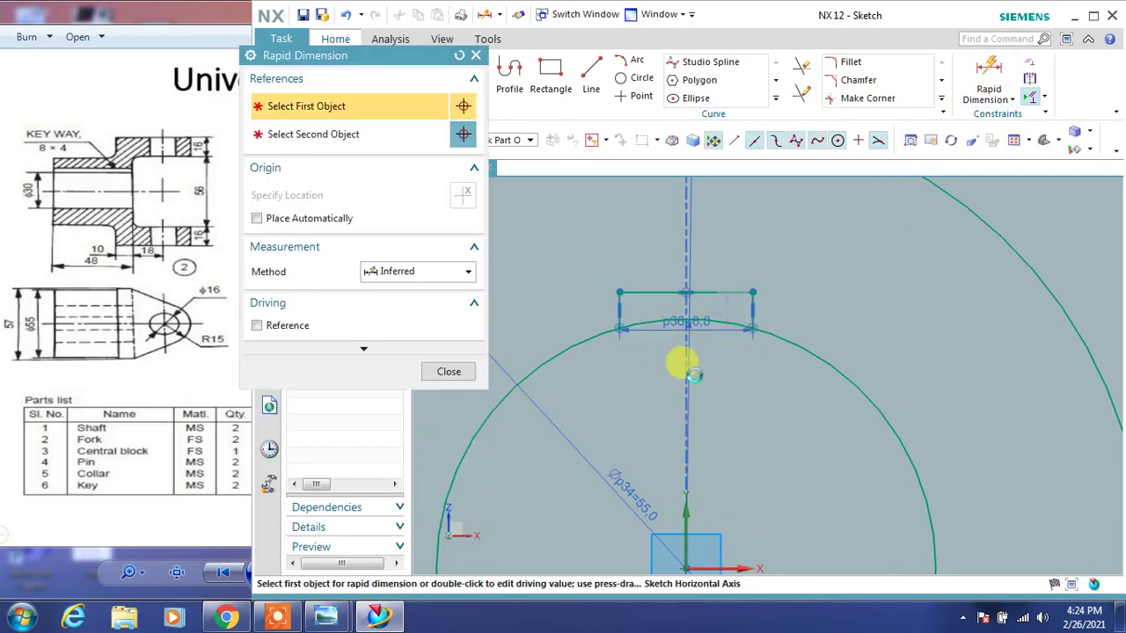
click(695, 374)
click(708, 292)
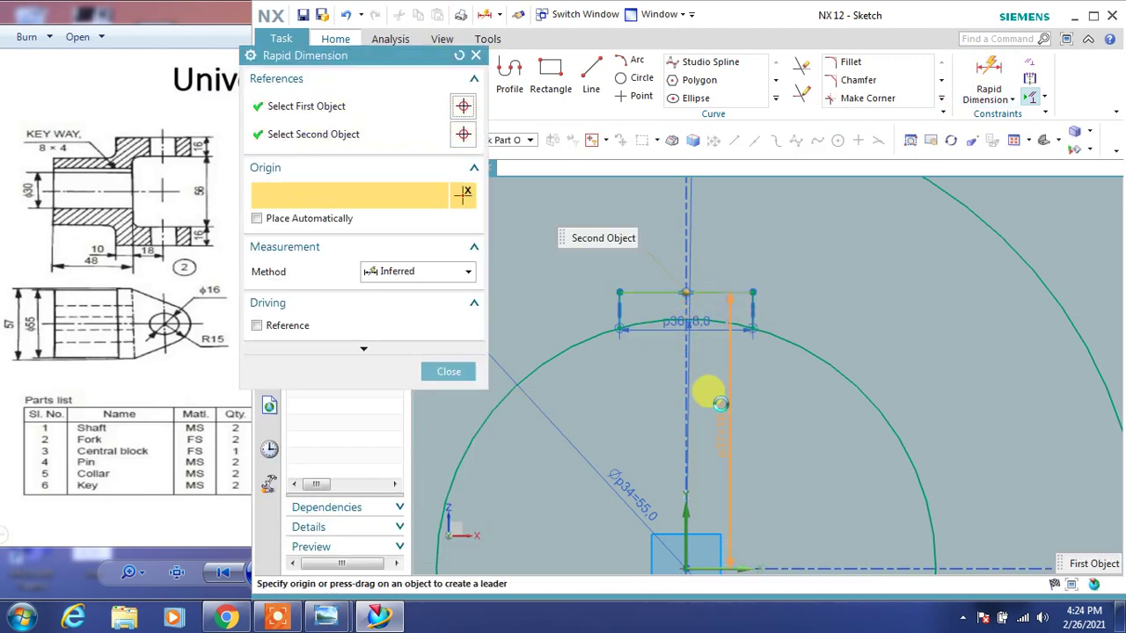
click(709, 392)
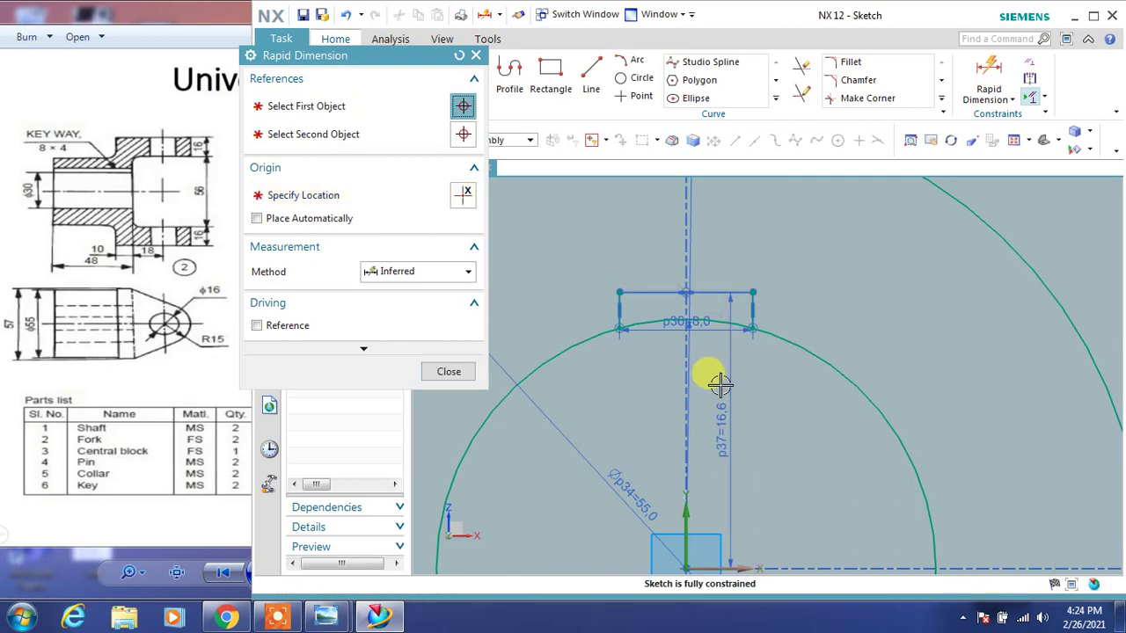
text(19)
key(Return)
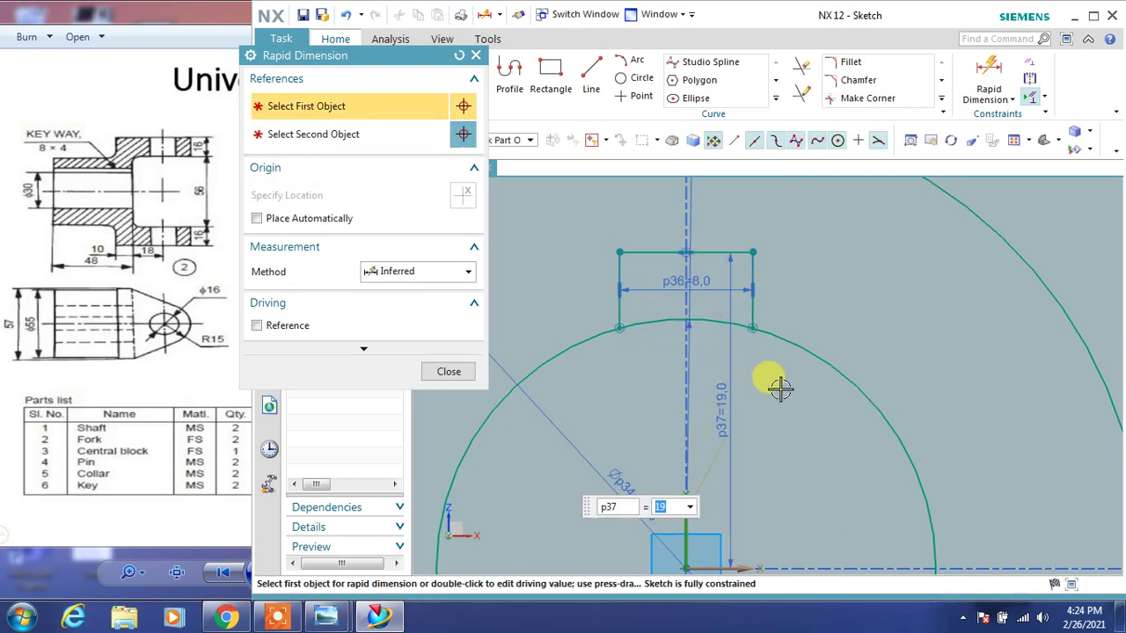
scroll(780, 388, down, 1)
scroll(780, 388, down, 1)
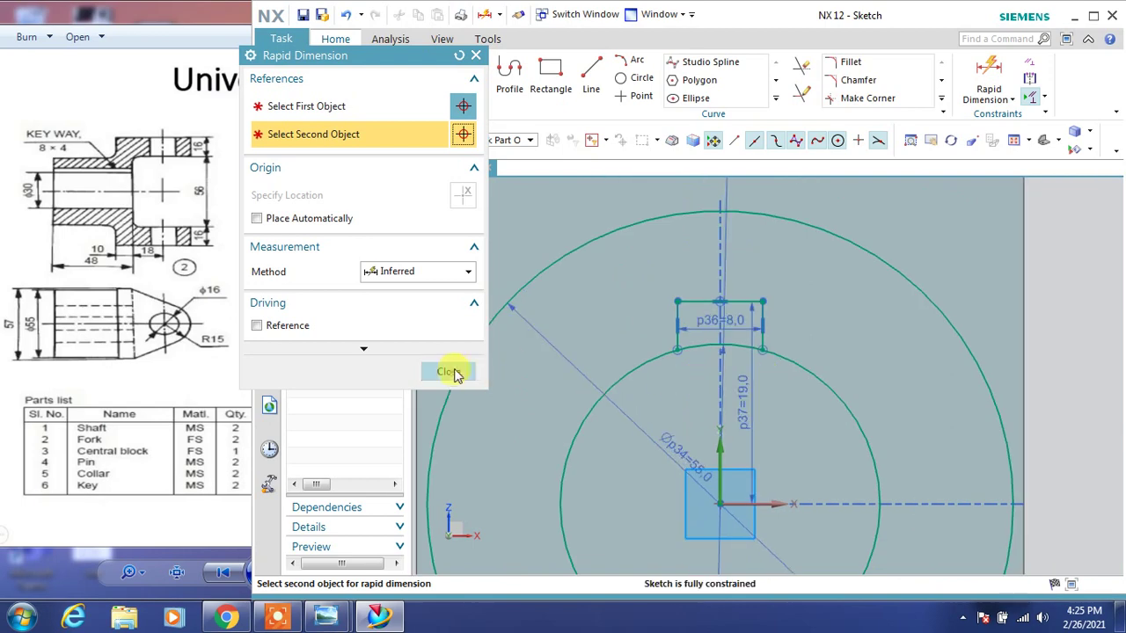
key(Escape)
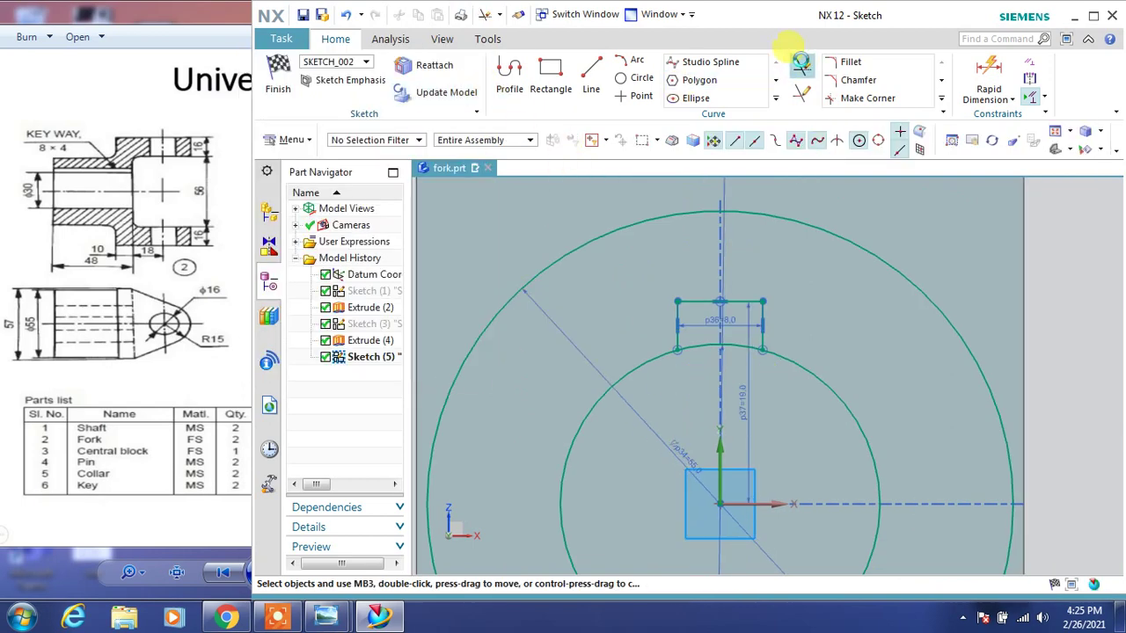
Trim the circle arc inside the keyway and finish the sketch
click(801, 60)
click(731, 345)
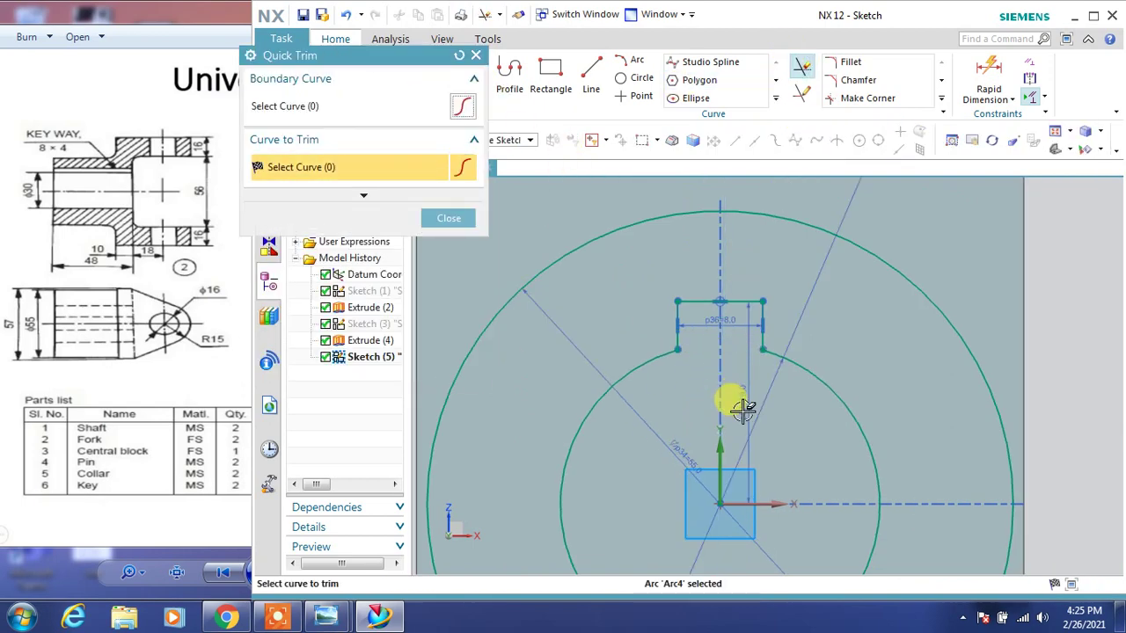
key(Escape)
scroll(786, 451, down, 3)
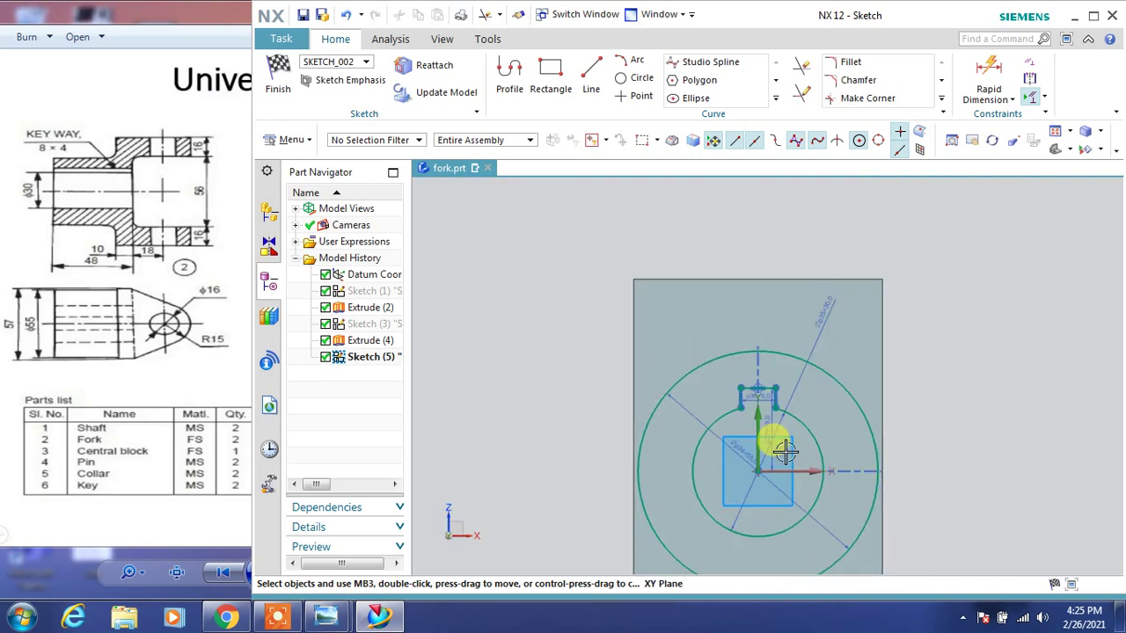
middle_drag(779, 452, 697, 460)
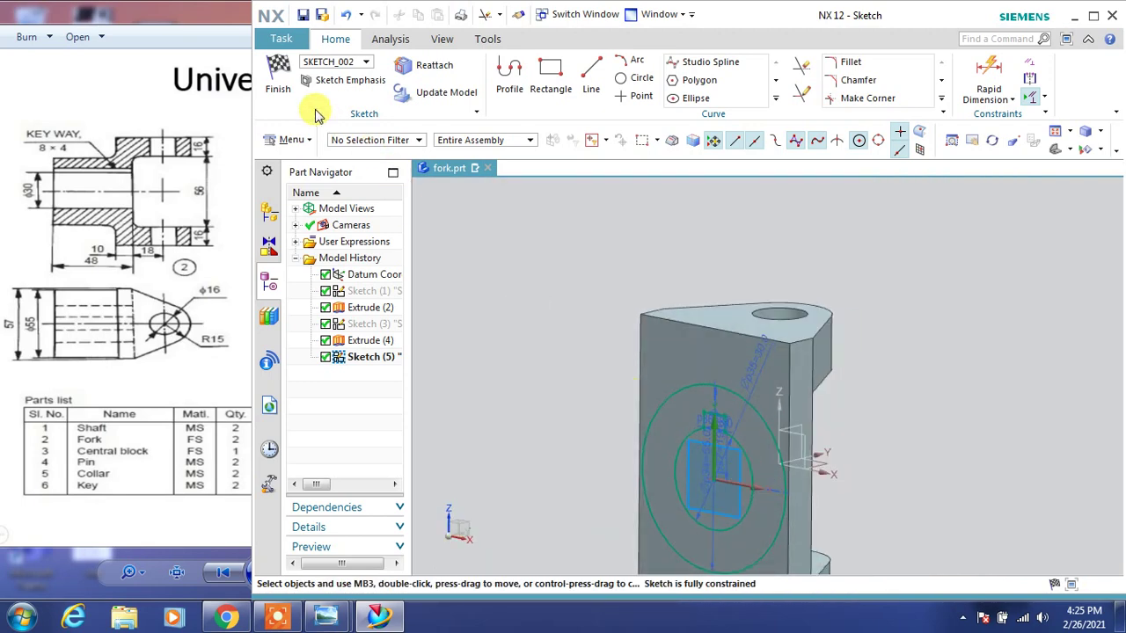
click(278, 88)
middle_drag(674, 381, 677, 450)
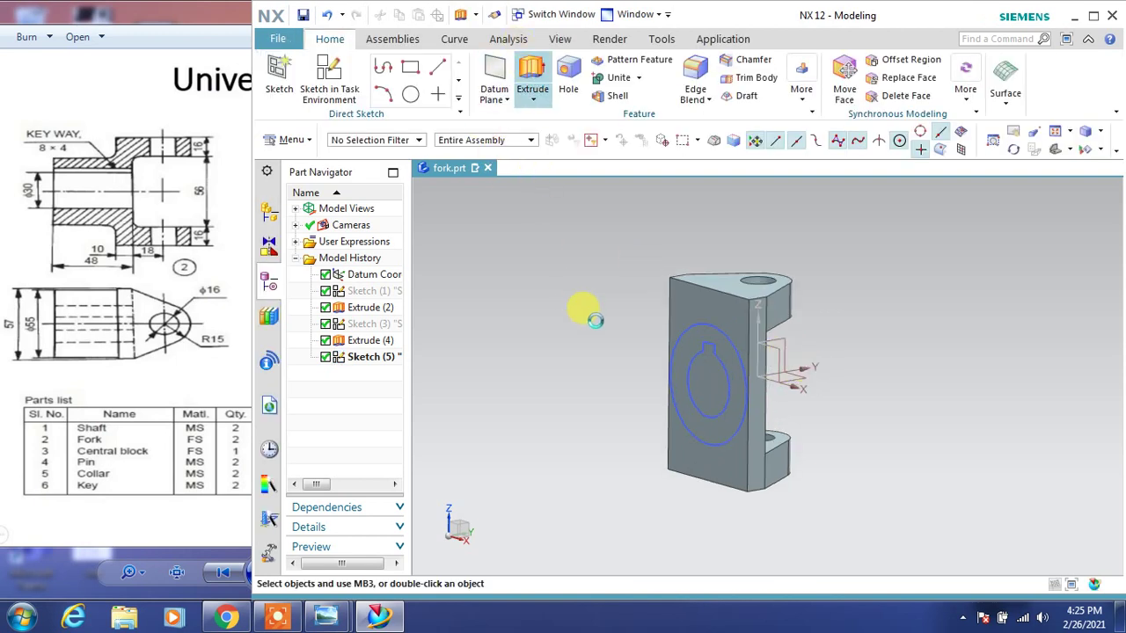
Extrude the 55 mm outer circle, uniting it with the fork as a cylindrical boss
key(x)
click(708, 150)
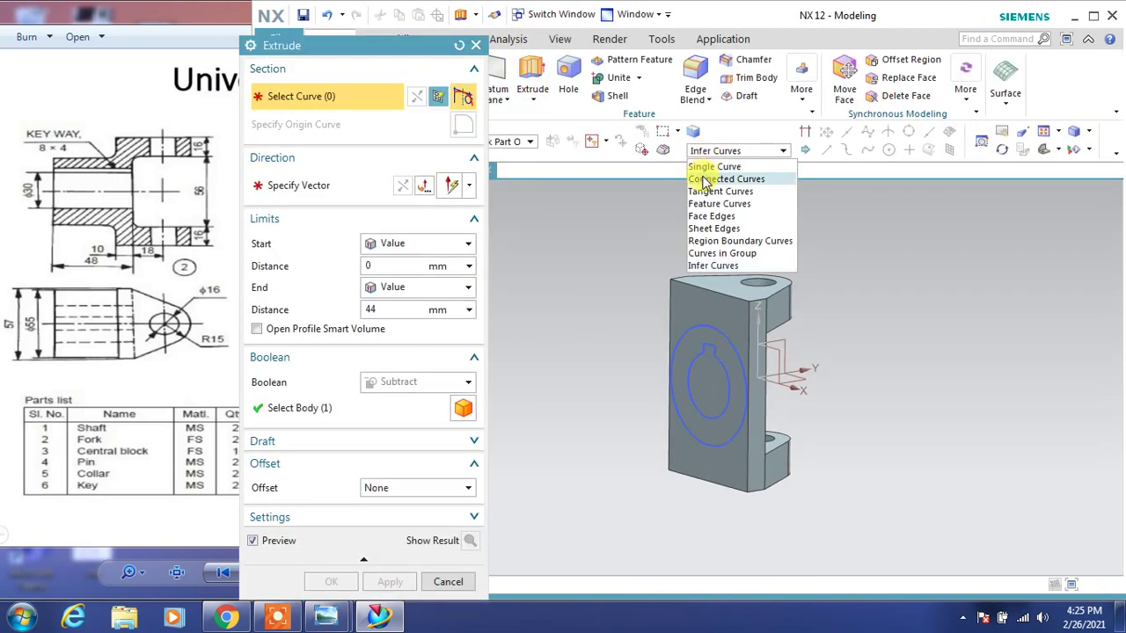
click(704, 178)
click(706, 325)
text(38)
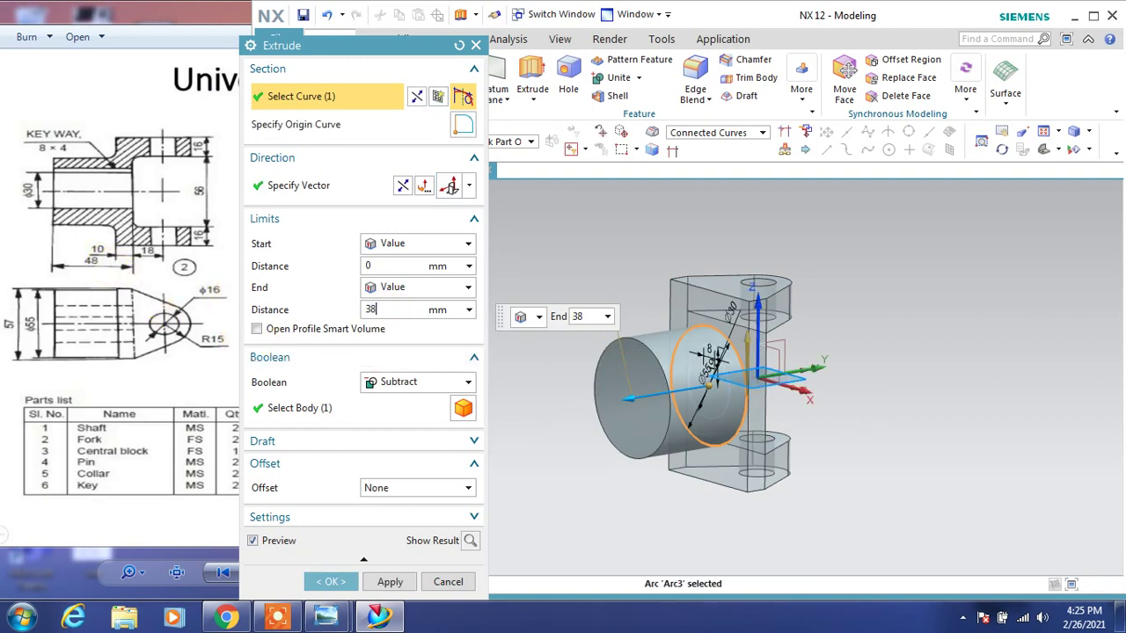
click(426, 387)
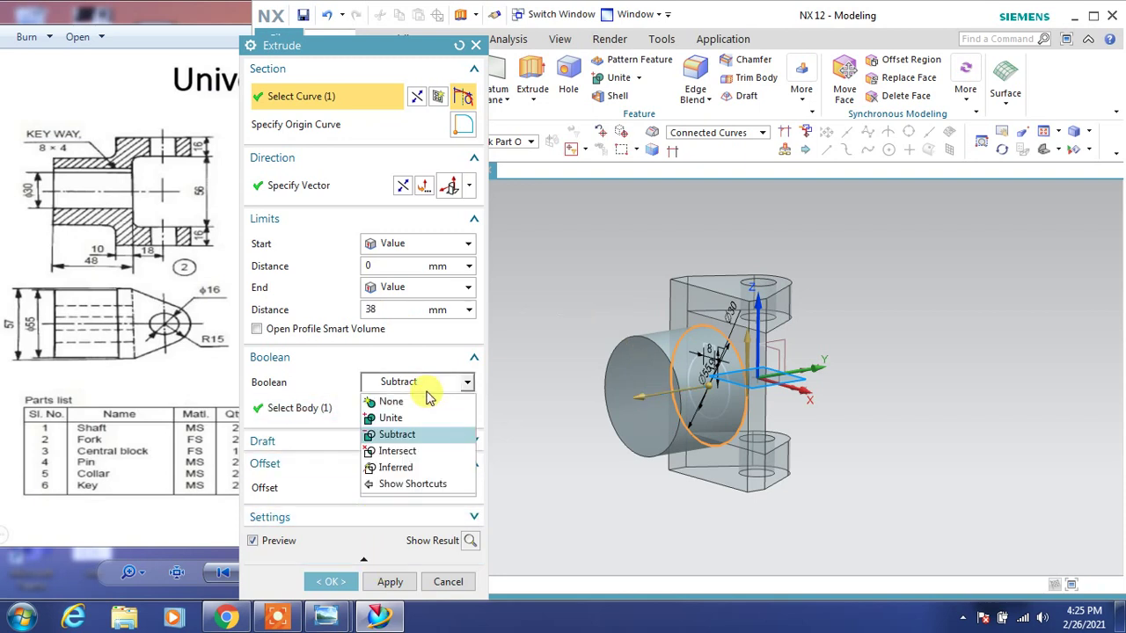
click(387, 418)
click(390, 582)
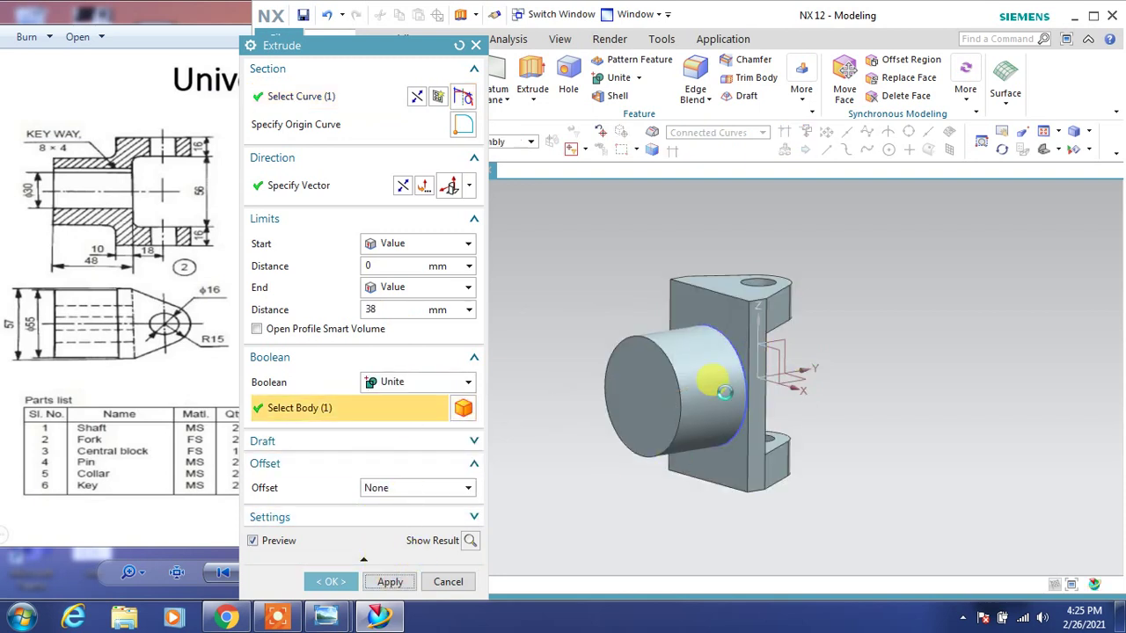
Cut the keyway sketch symmetrically through the boss with a subtract extrusion
right_click(846, 363)
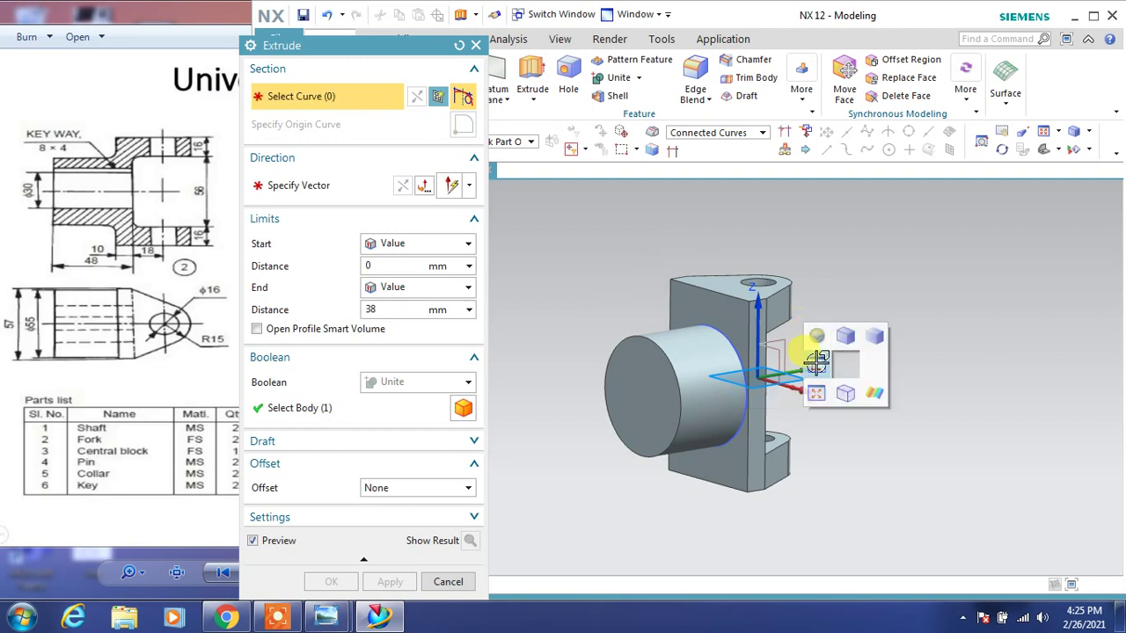
click(847, 392)
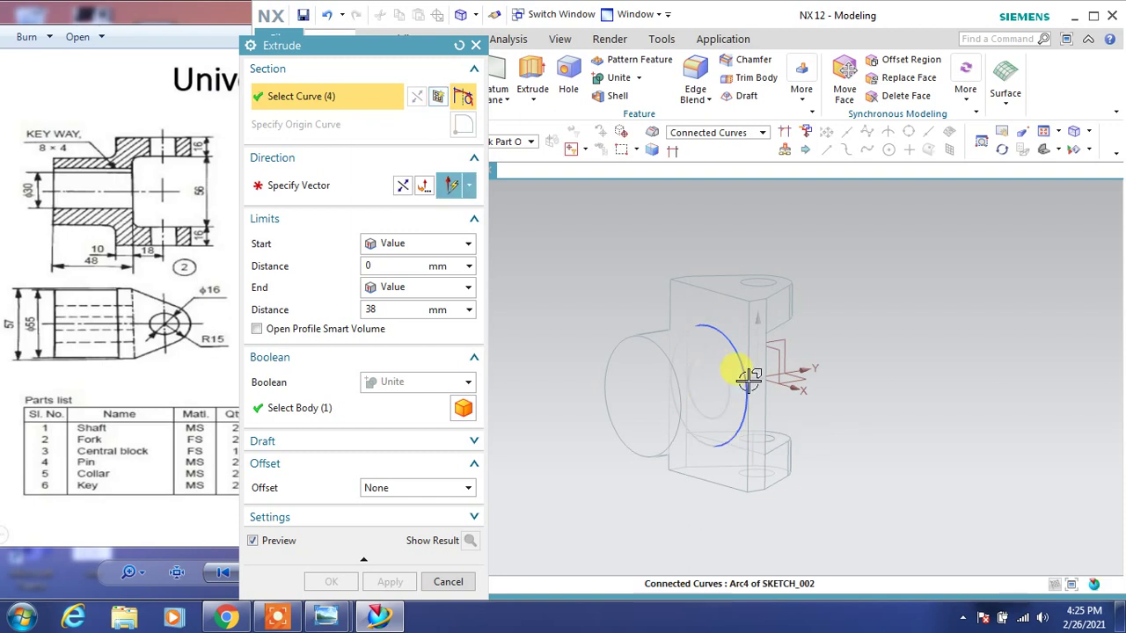
click(732, 369)
click(457, 383)
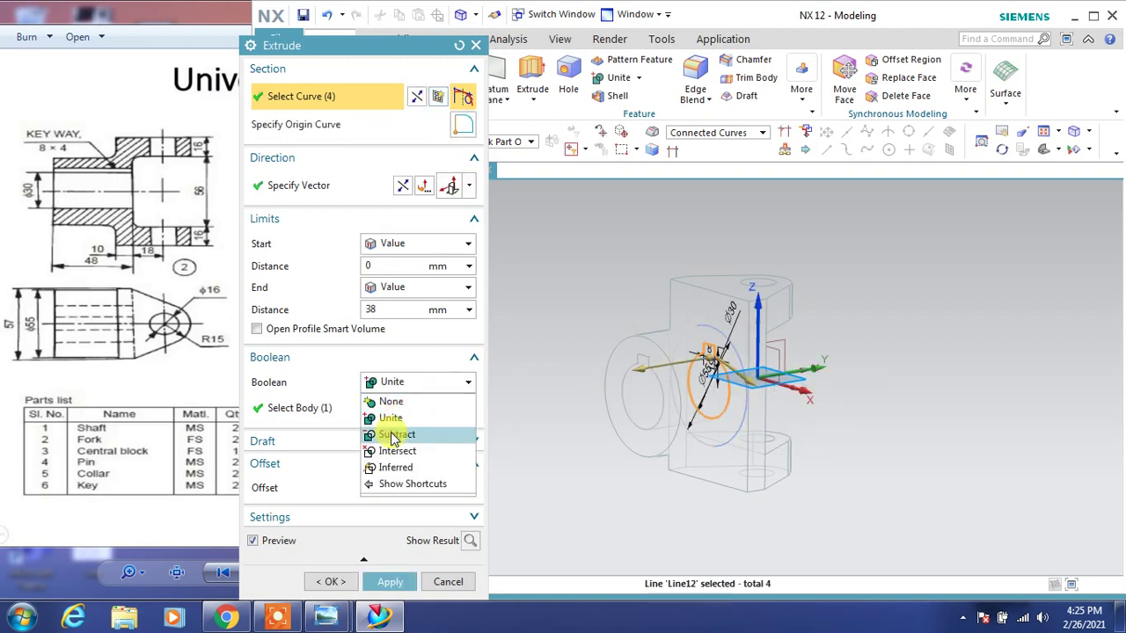
click(429, 430)
right_click(873, 424)
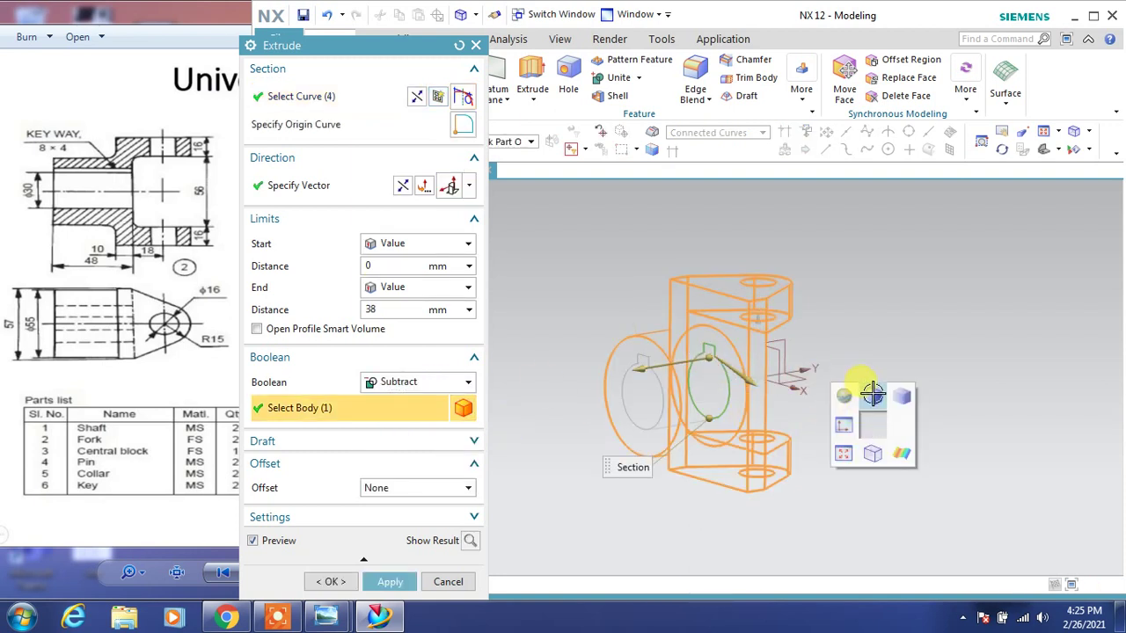
click(871, 393)
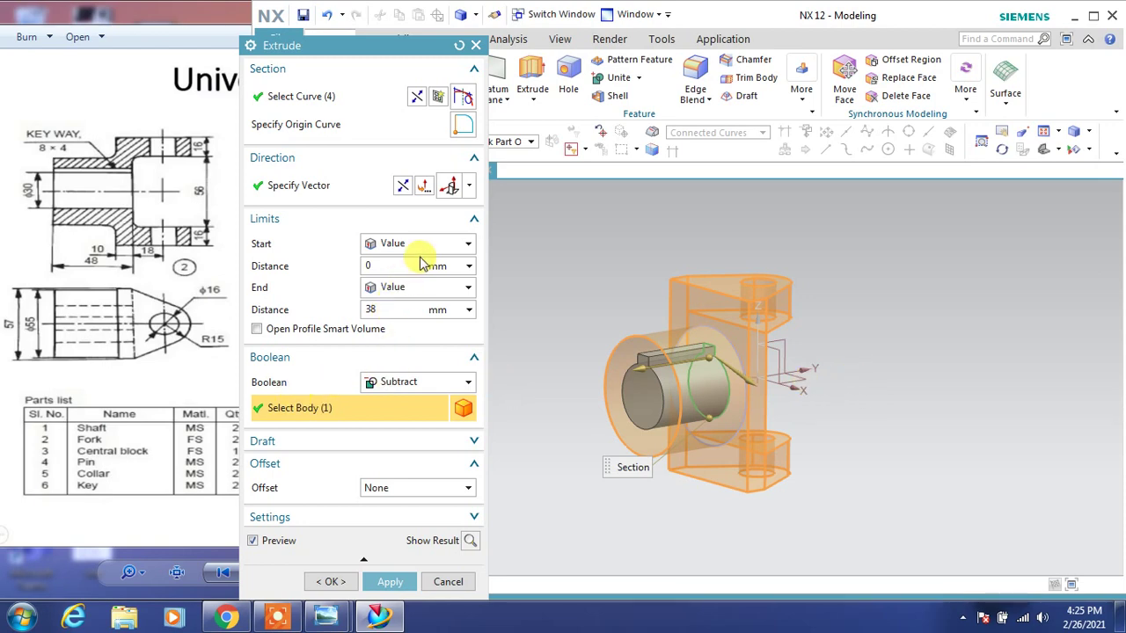
click(421, 293)
click(390, 322)
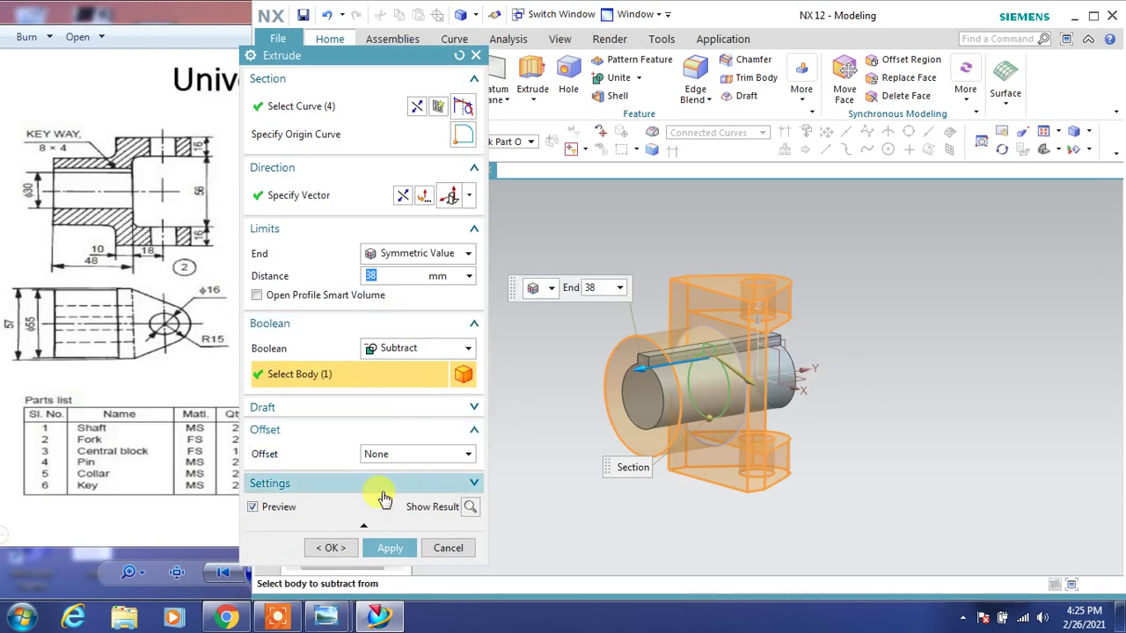
click(335, 548)
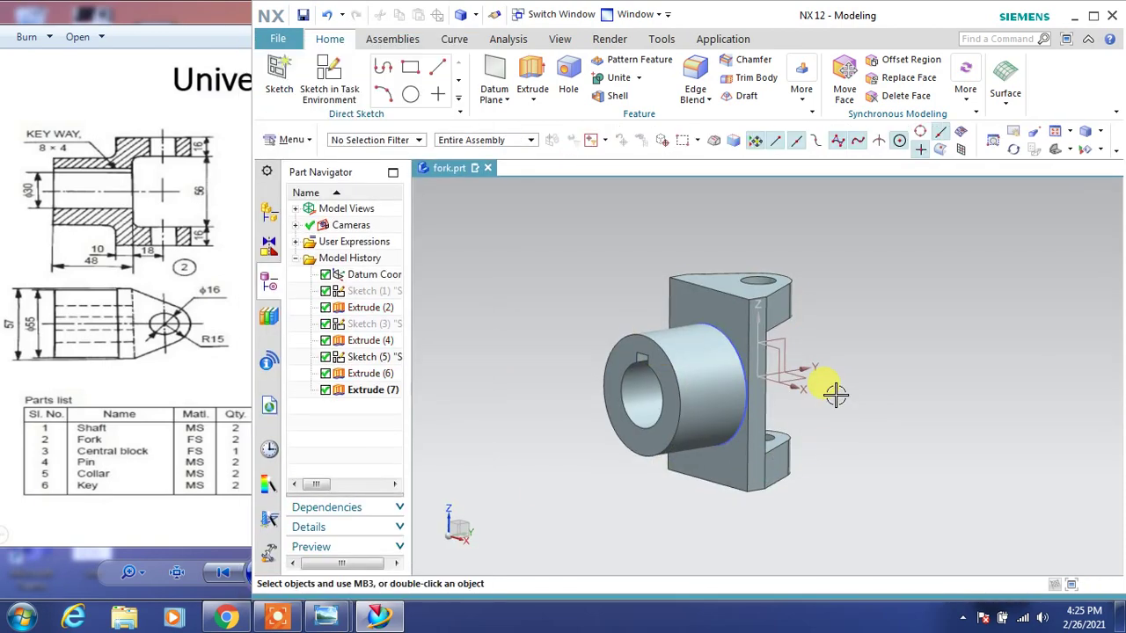
mouse_move(830, 390)
middle_down()
mouse_move(889, 376)
mouse_move(842, 395)
mouse_move(780, 370)
mouse_move(762, 387)
mouse_move(822, 384)
mouse_move(797, 401)
mouse_move(839, 395)
mouse_move(794, 385)
mouse_move(795, 398)
mouse_move(794, 383)
mouse_move(830, 382)
mouse_move(840, 417)
mouse_move(830, 396)
mouse_move(810, 395)
mouse_move(831, 397)
middle_up()
click(187, 405)
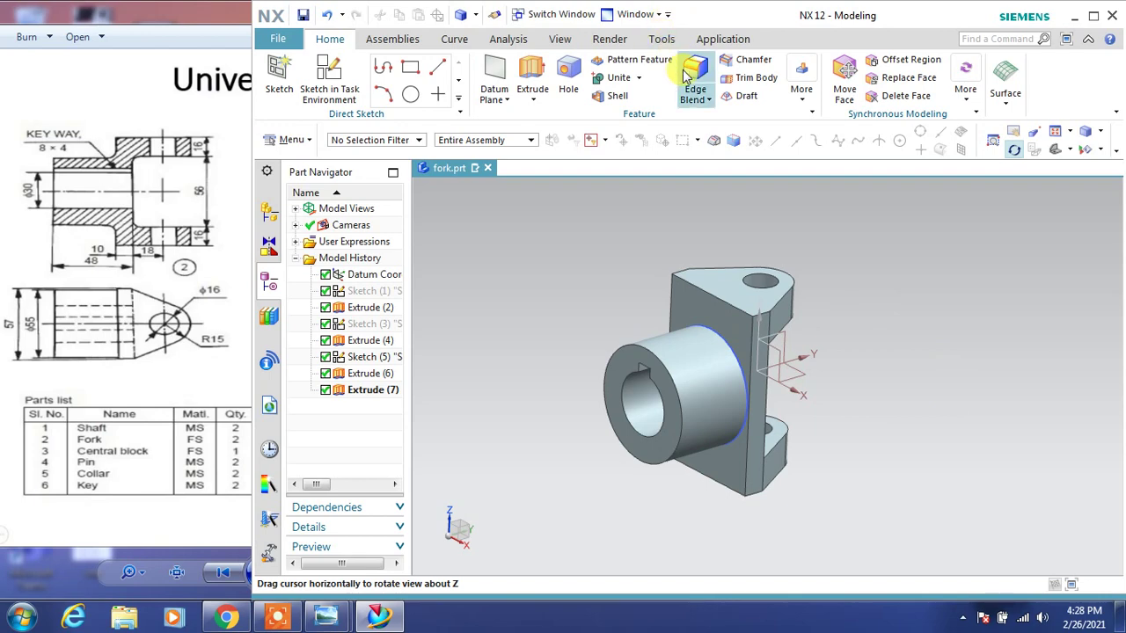
Round the circular boss-to-plate edge with a 1 mm edge blend
click(691, 74)
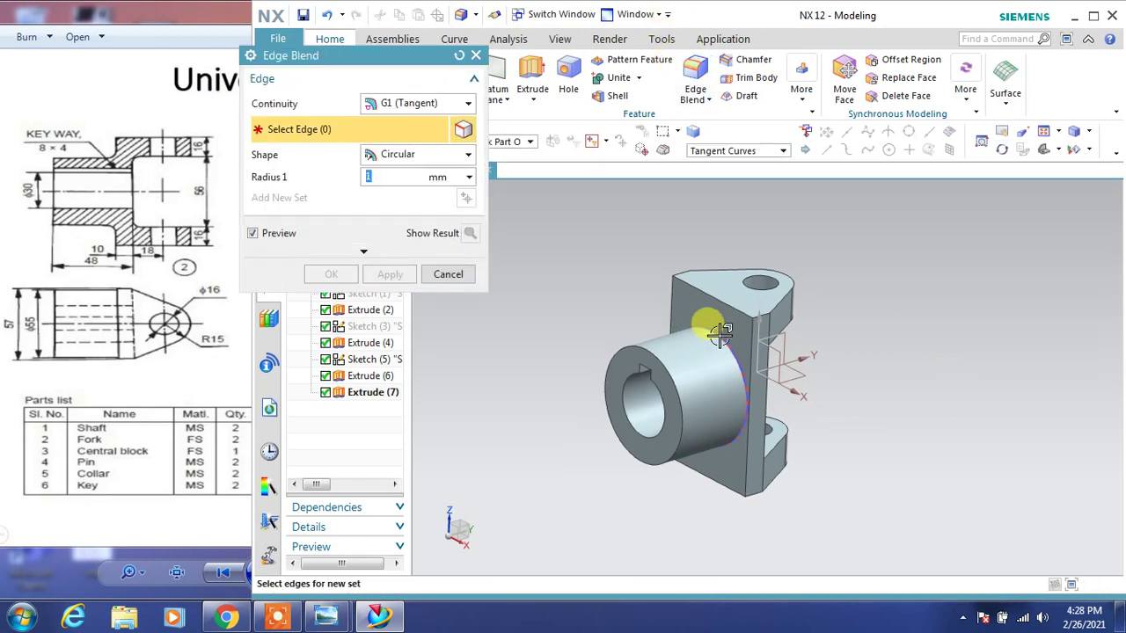
click(715, 328)
text(2)
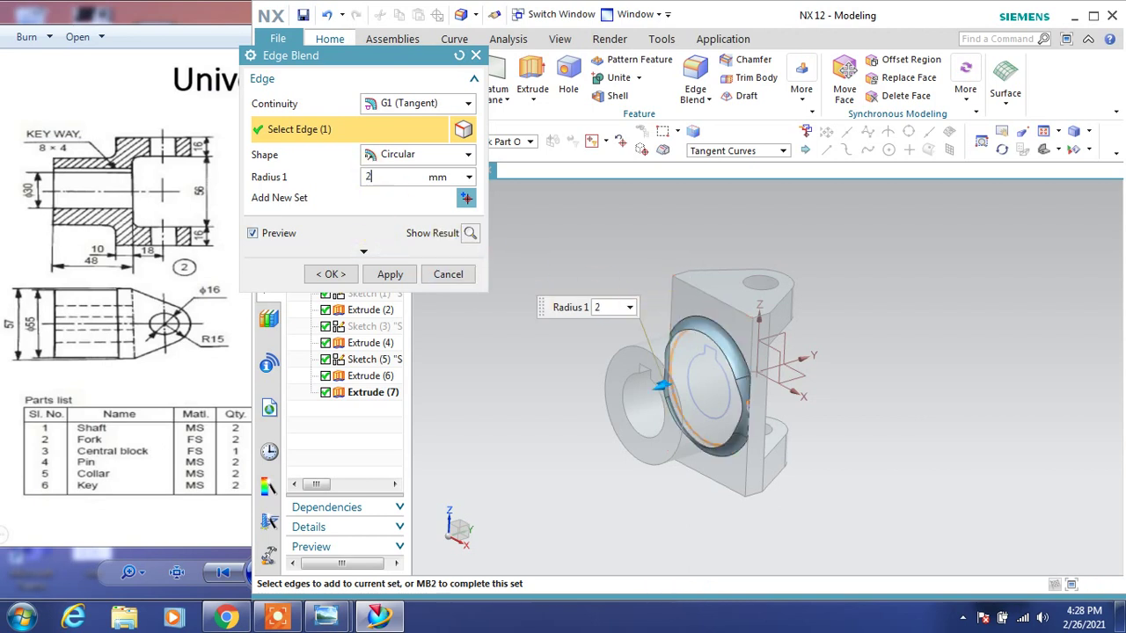
key(Return)
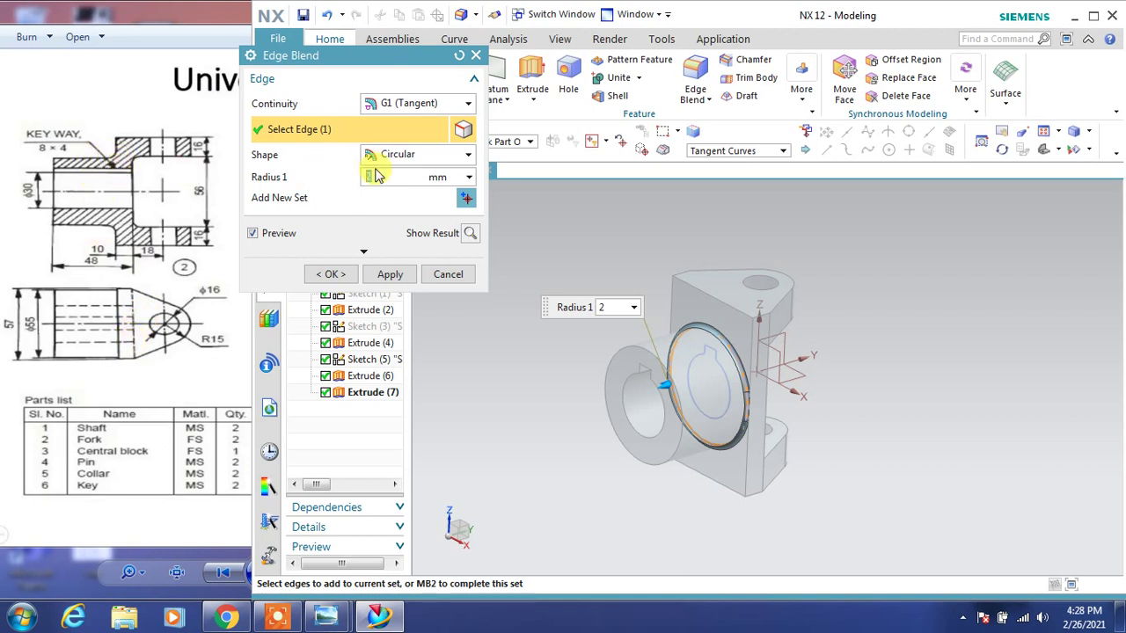
text(1)
key(Return)
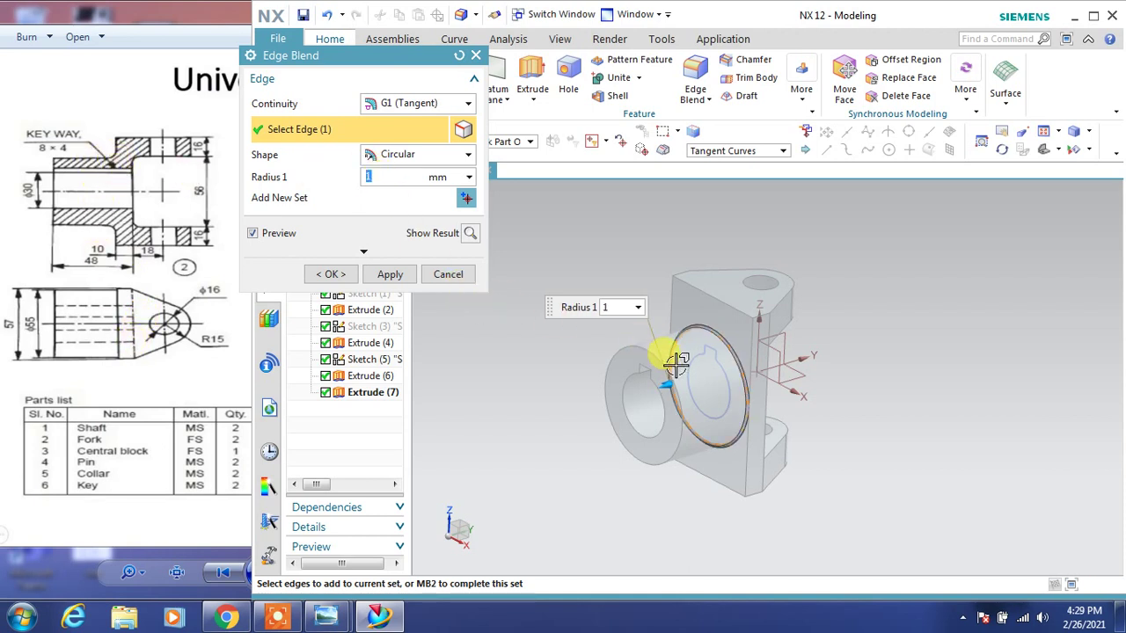
scroll(737, 409, up, 2)
scroll(747, 409, down, 2)
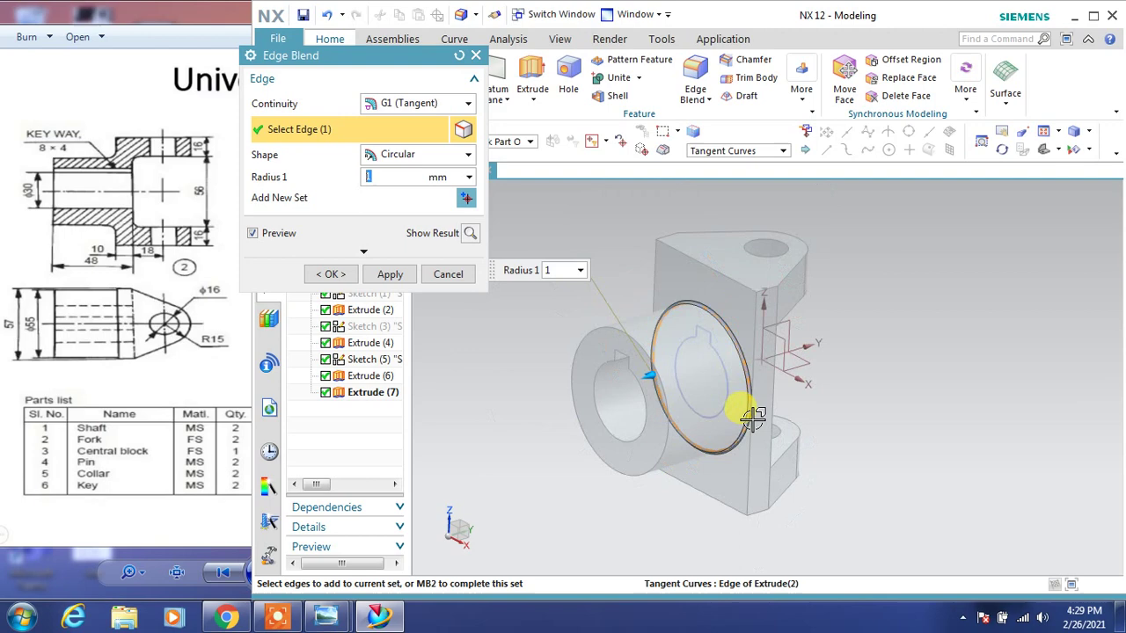
click(387, 279)
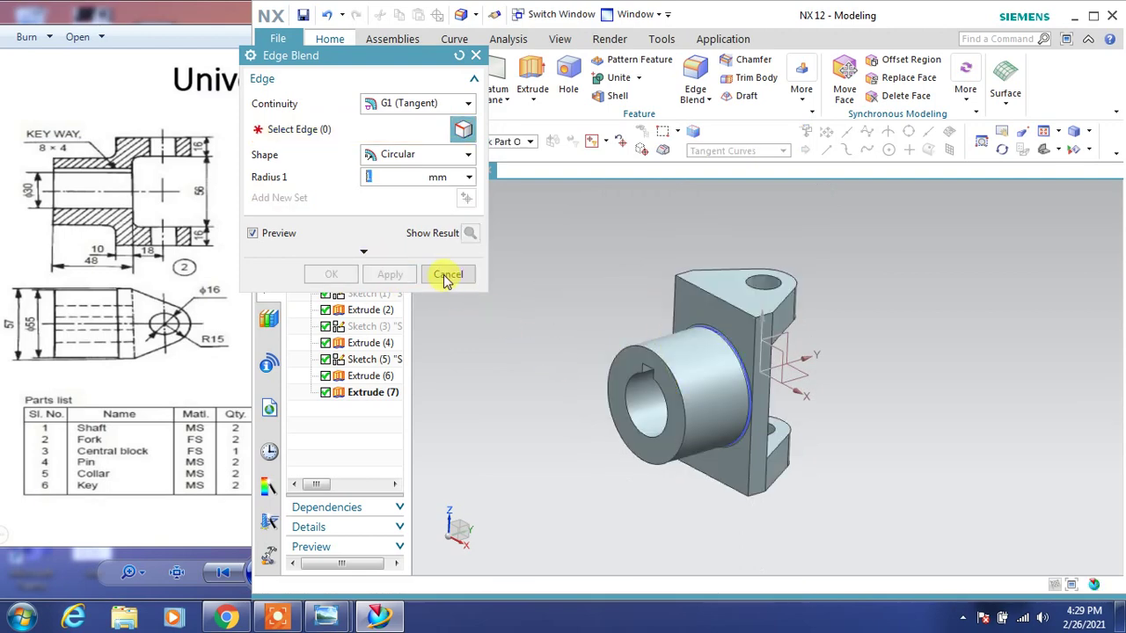
Blend the upper and lower straight plate edges at 2 mm
click(721, 302)
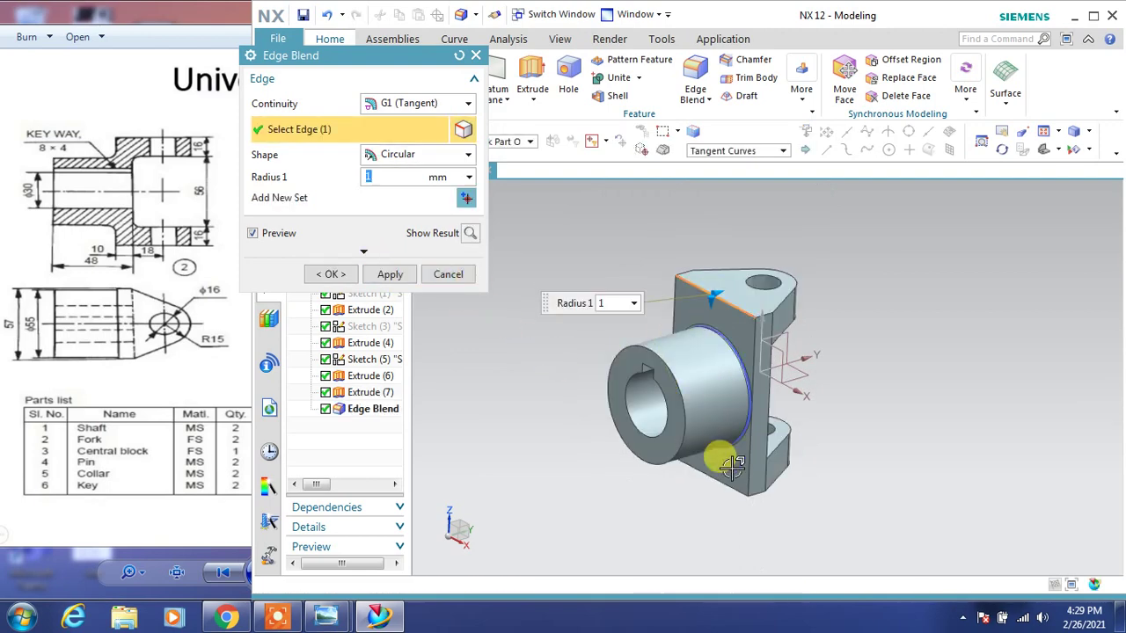
click(717, 482)
text(2)
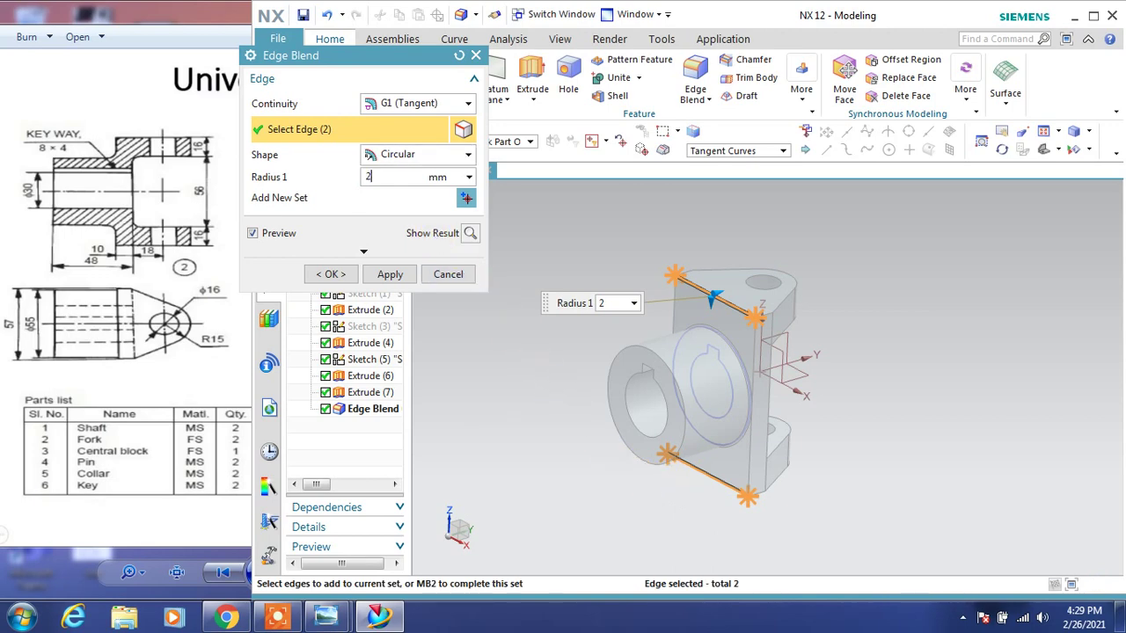
click(354, 280)
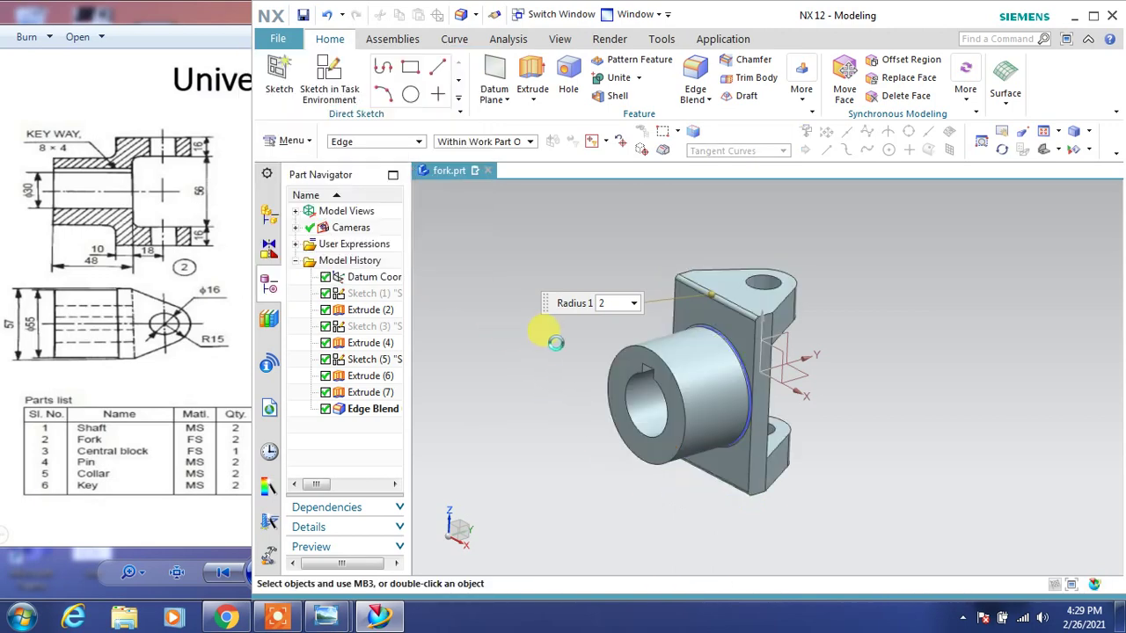
mouse_move(842, 314)
middle_down()
mouse_move(830, 294)
mouse_move(807, 332)
mouse_move(787, 296)
mouse_move(868, 322)
mouse_move(734, 369)
middle_up()
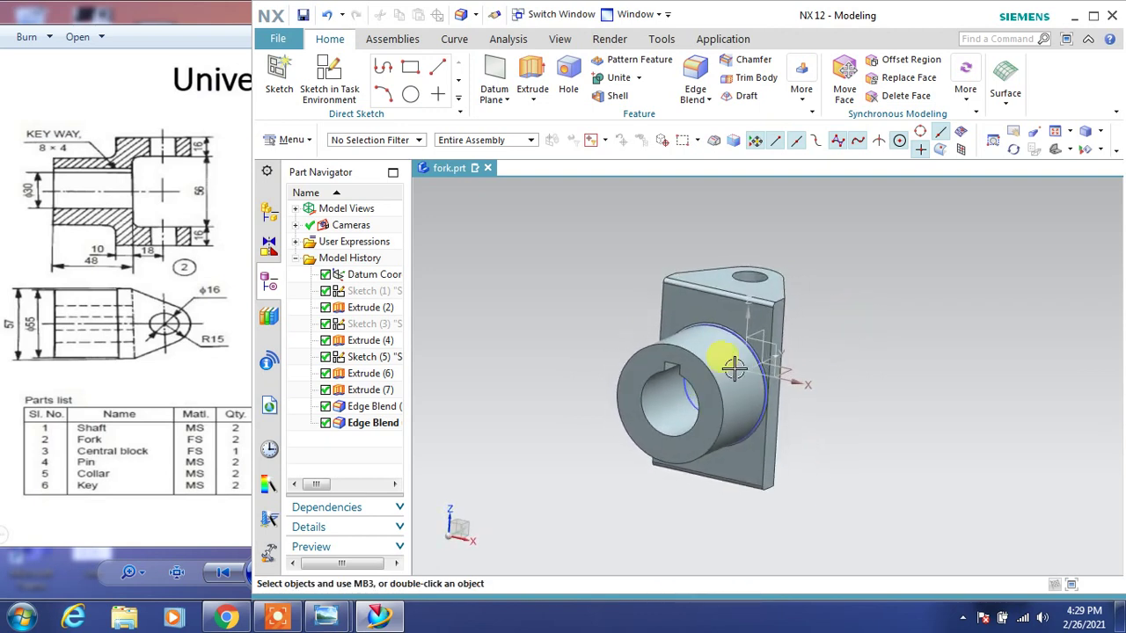
Hide the leftover boss sketch and colour the fork body blue
click(799, 393)
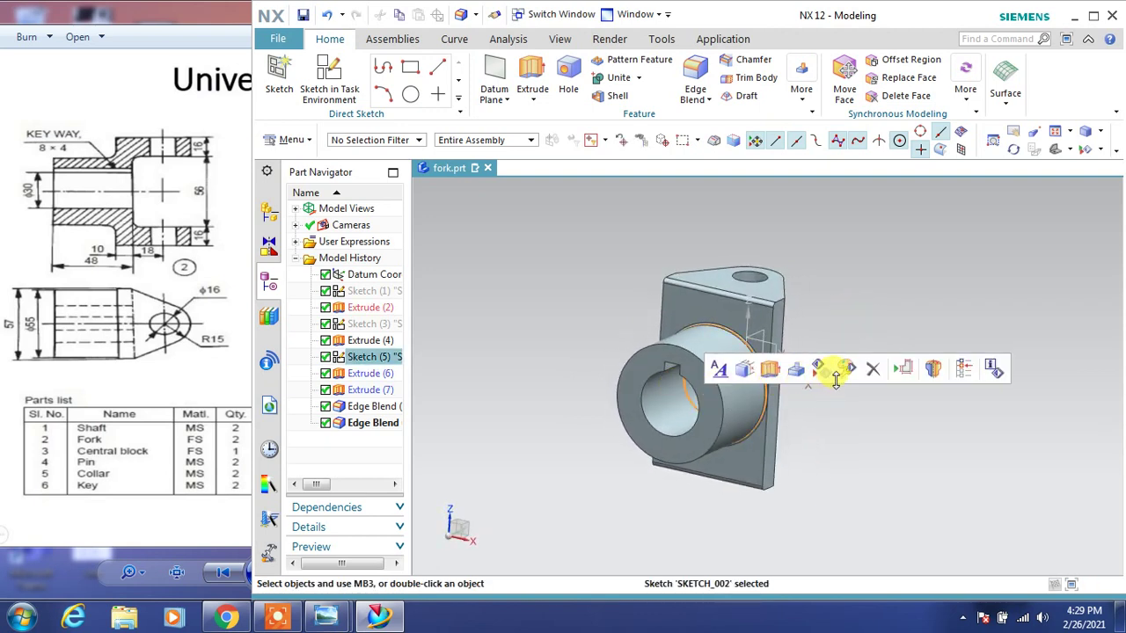
key(Escape)
mouse_move(892, 322)
middle_down()
mouse_move(859, 322)
mouse_move(869, 330)
middle_up()
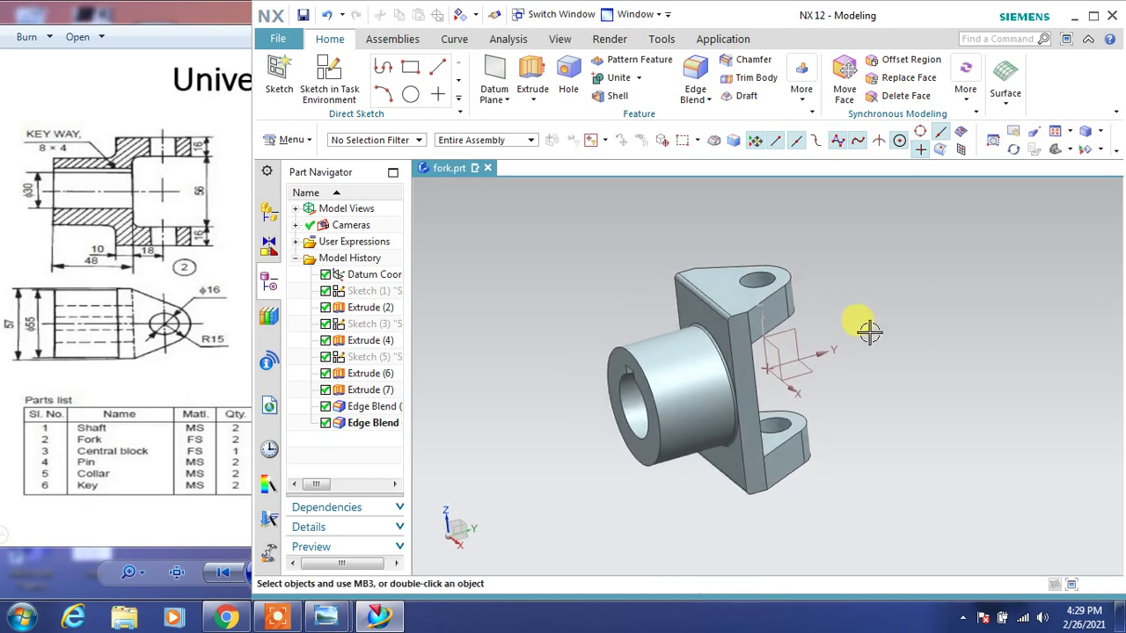
click(676, 280)
click(563, 39)
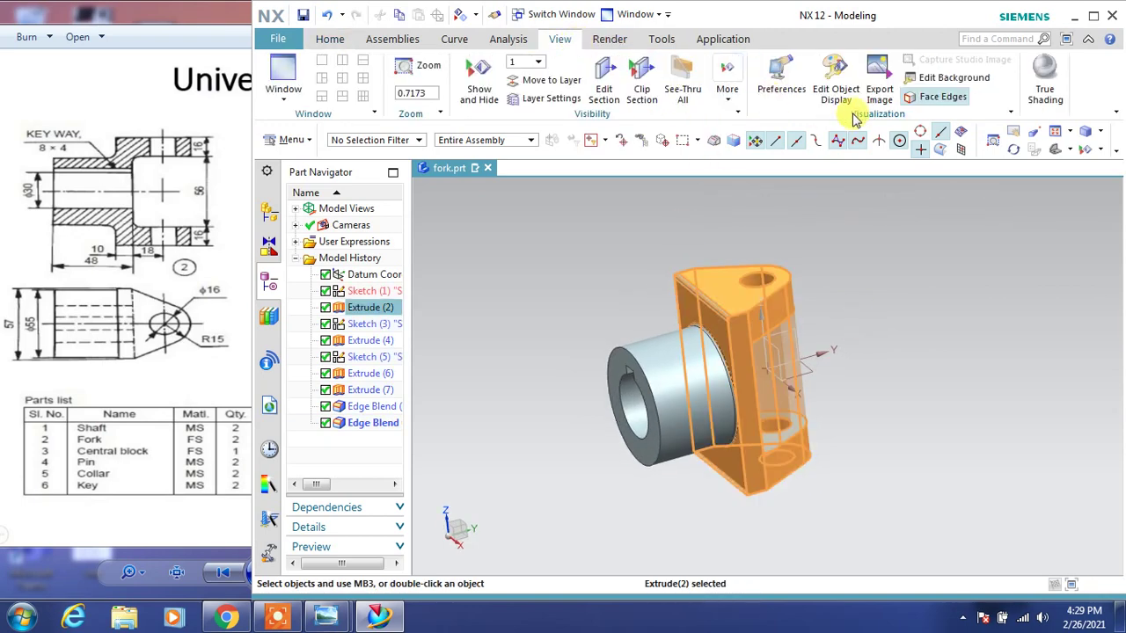
click(837, 92)
click(428, 152)
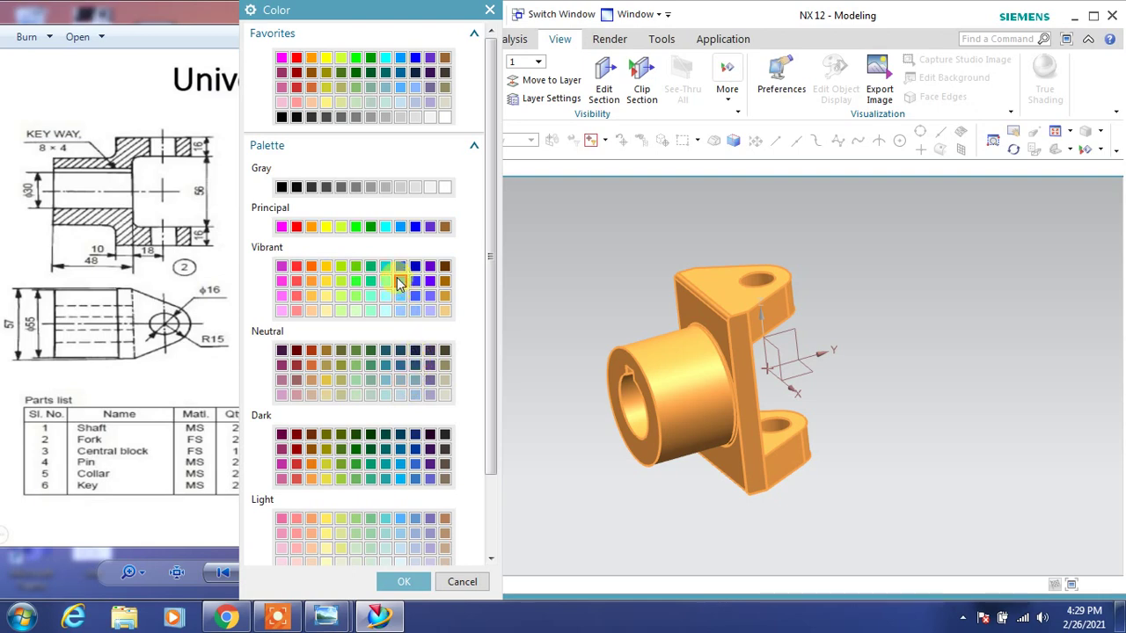
click(417, 578)
click(384, 476)
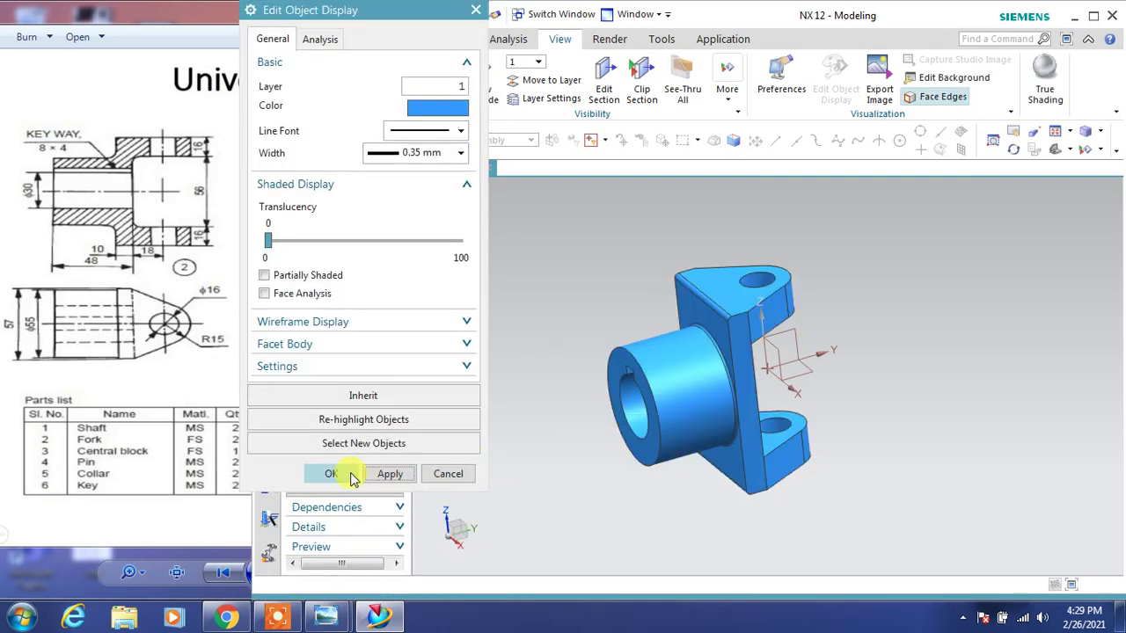
click(351, 473)
Save fork.prt and glance at the coupling drawing
key(ctrl+s)
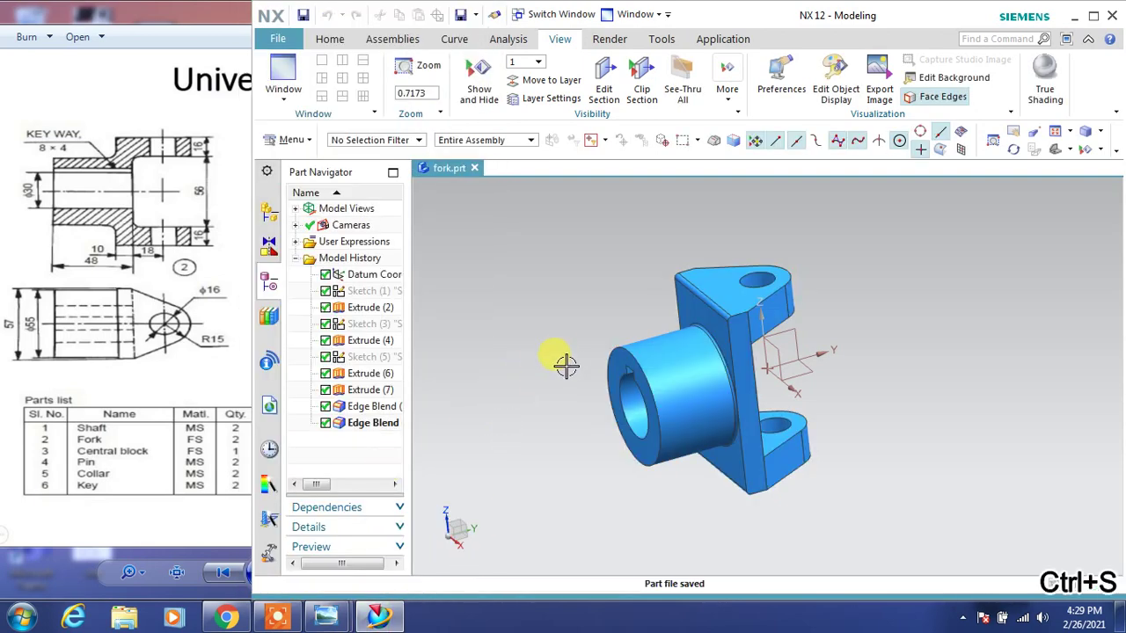
middle_drag(568, 367, 592, 368)
click(120, 278)
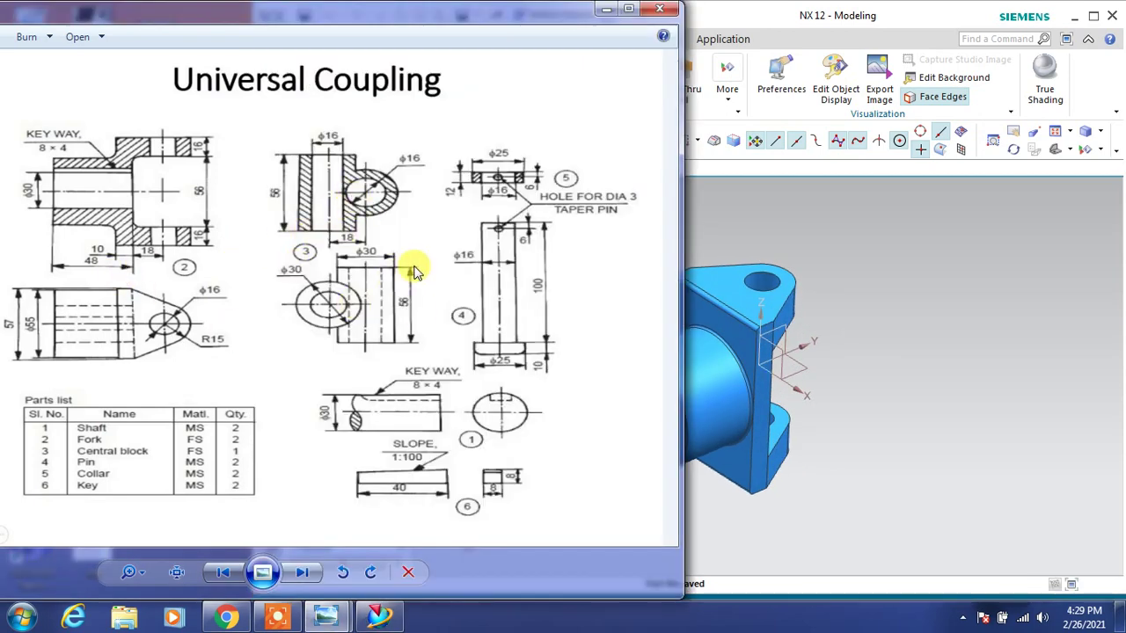
click(858, 247)
Create model9.prt from the Model template and place the drawing window beside it
click(280, 40)
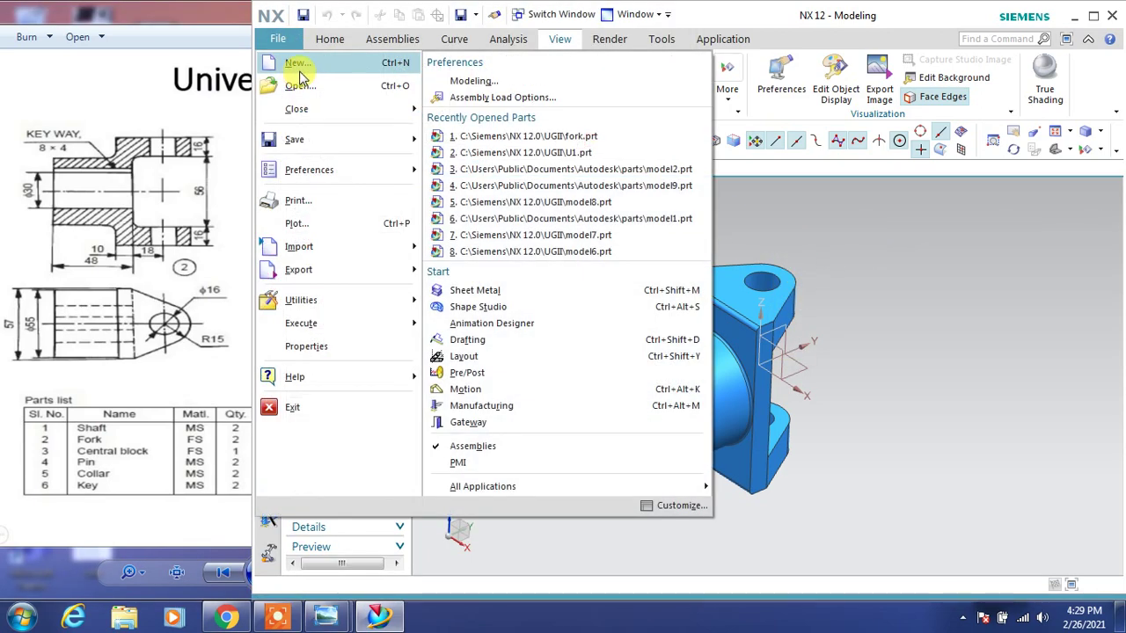
click(654, 296)
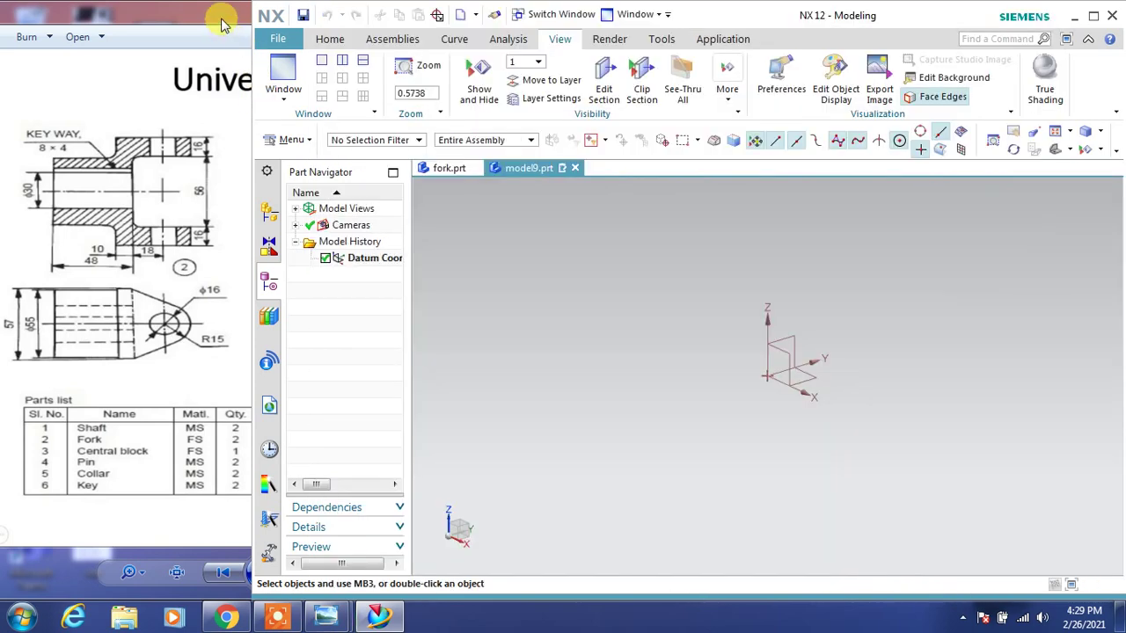
mouse_move(221, 26)
mouse_down()
mouse_move(25, 7)
mouse_move(40, 1)
mouse_up()
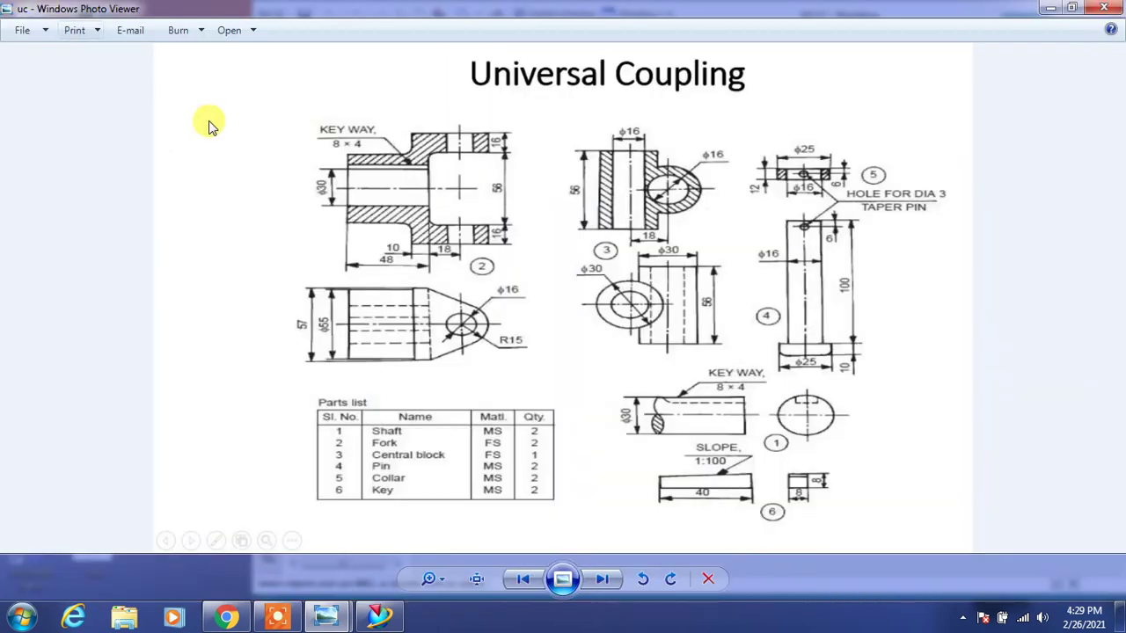
double_click(367, 21)
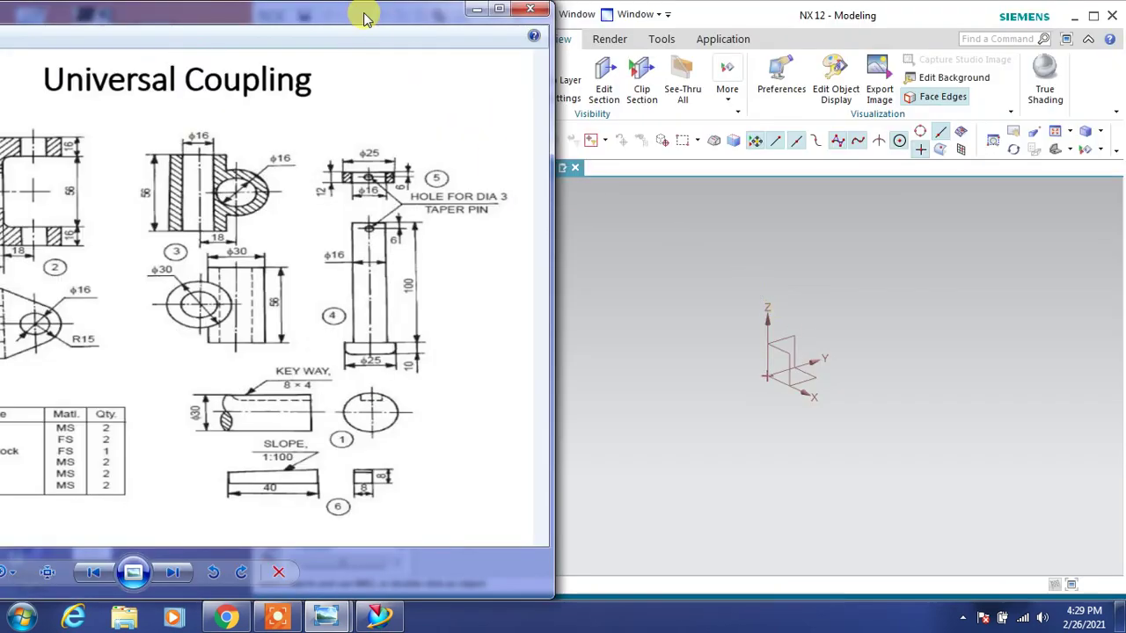
drag(367, 20, 250, 19)
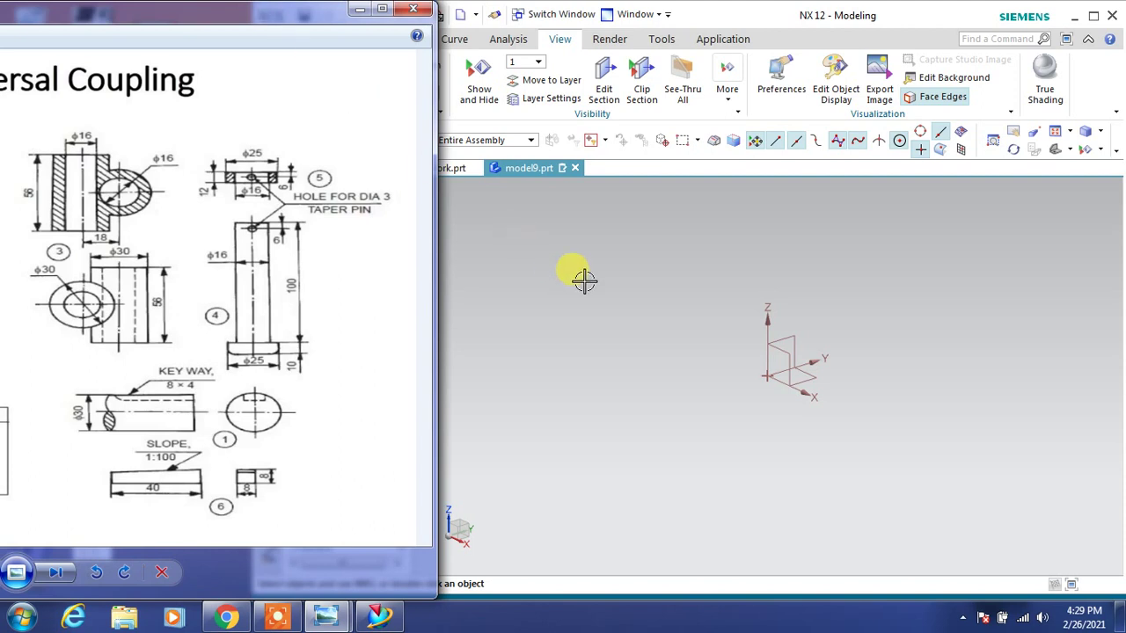
click(584, 280)
click(328, 39)
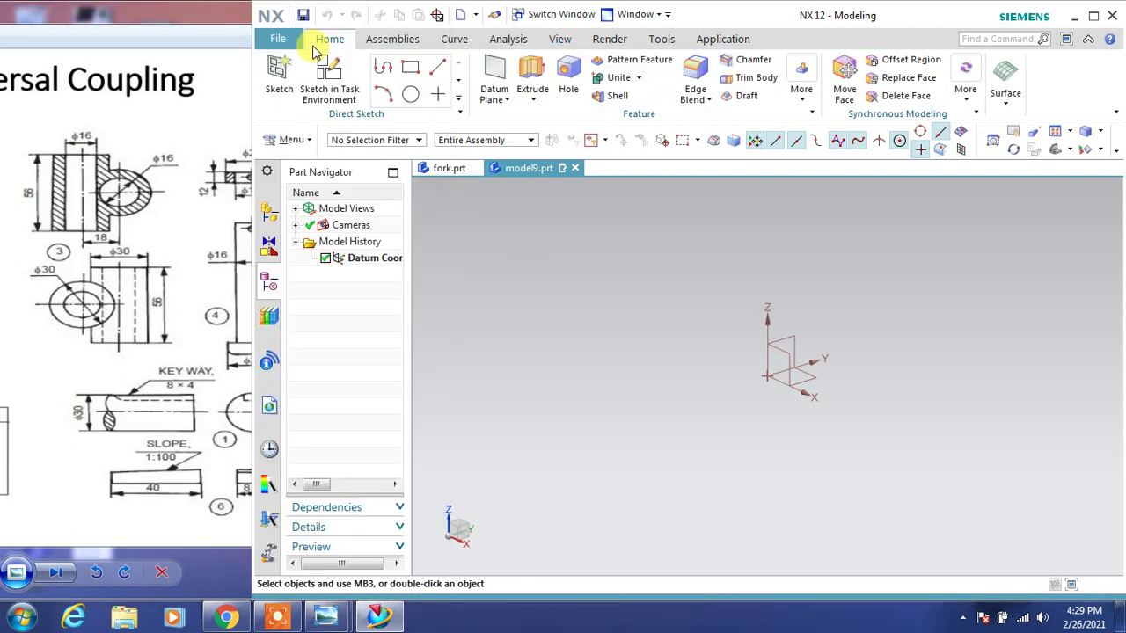
click(329, 78)
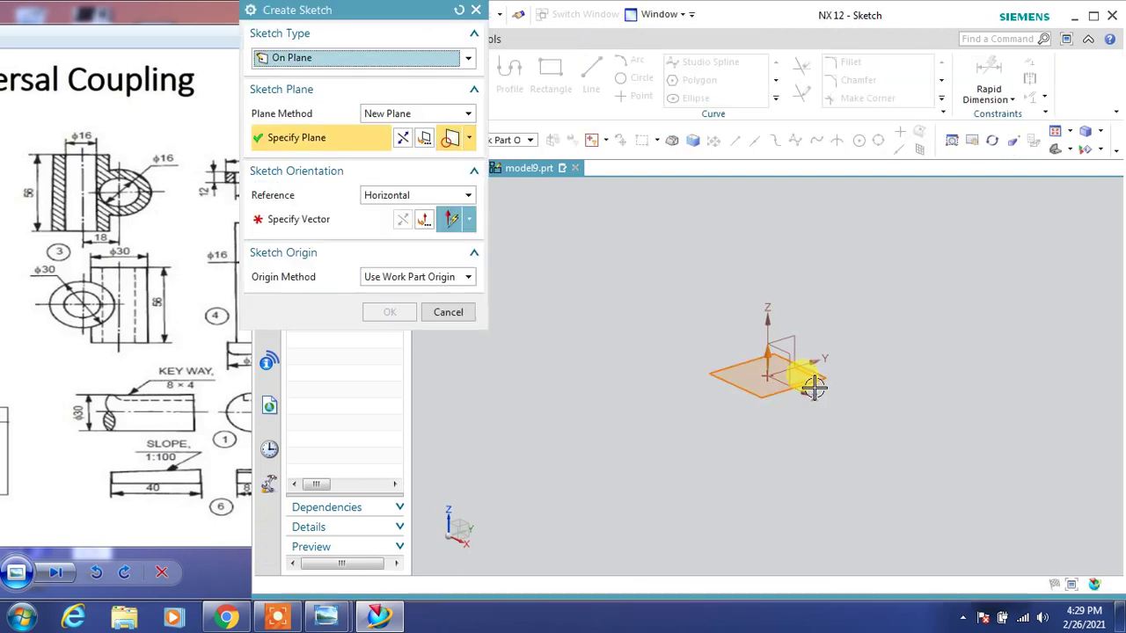
On the default plane, draw 16 mm and 30 mm circles at the origin and finish the sketch
click(387, 312)
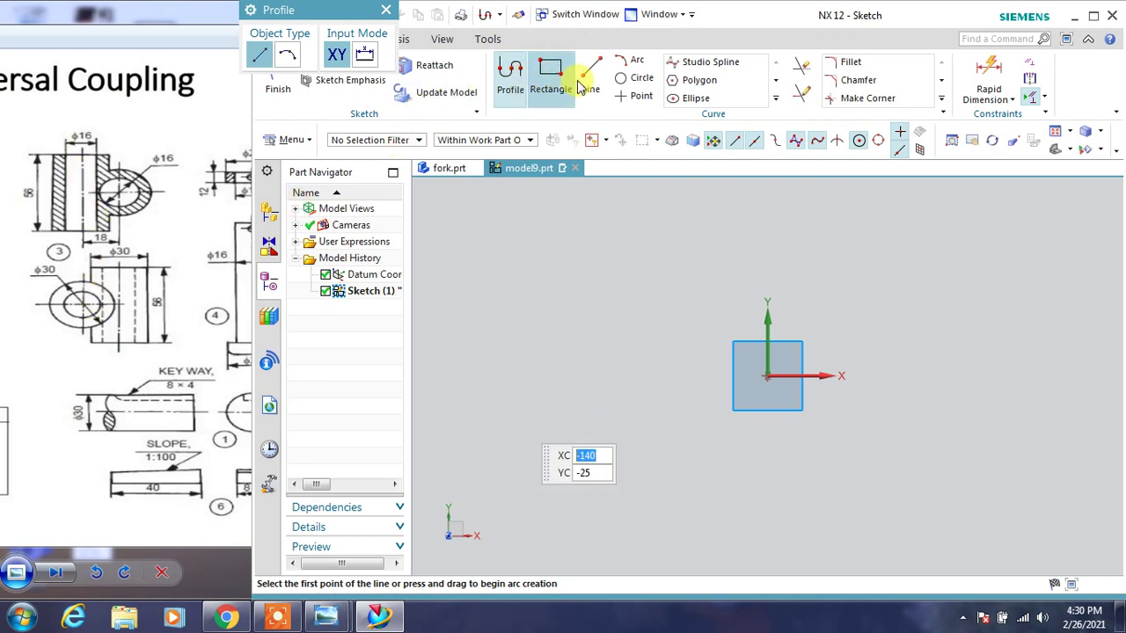
click(635, 78)
click(766, 376)
text(16)
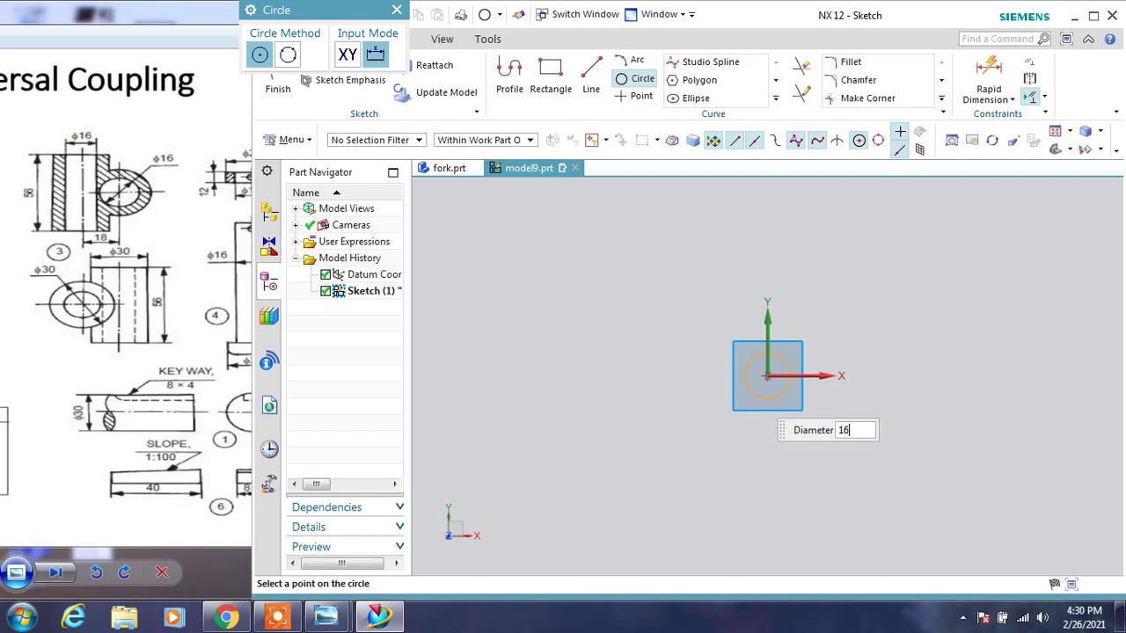
click(750, 392)
text(30)
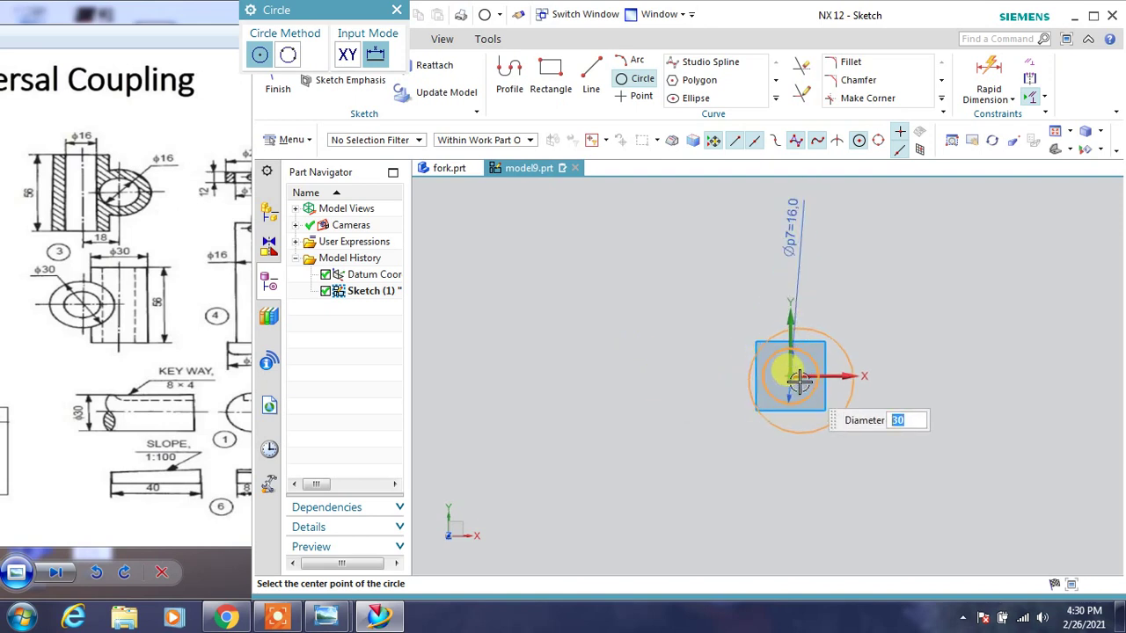
click(788, 375)
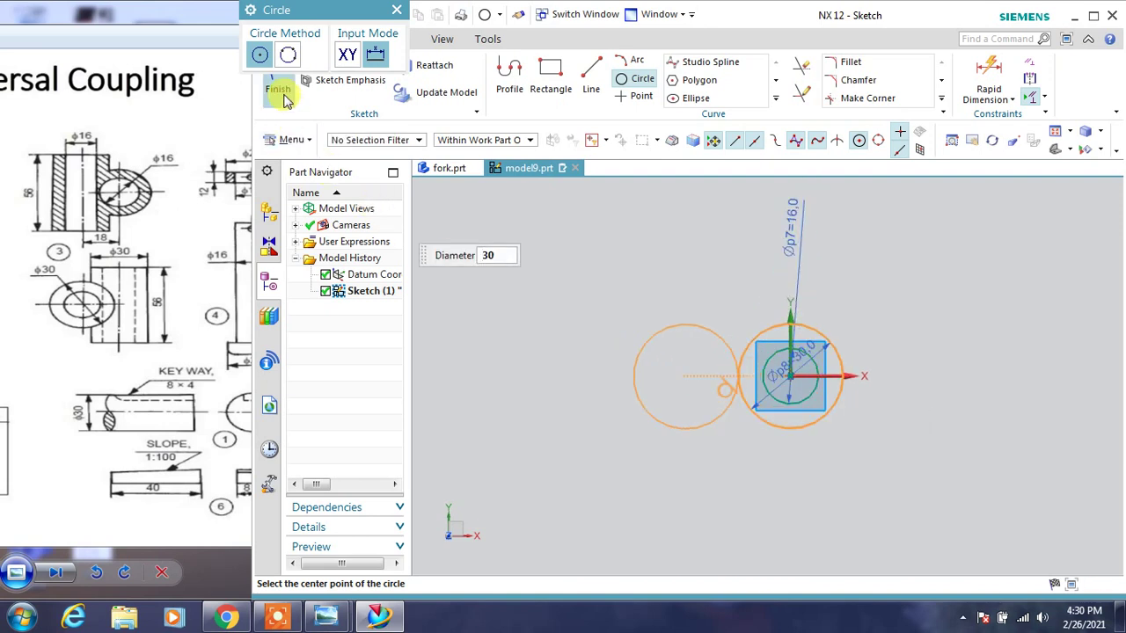
key(Escape)
key(ctrl+q)
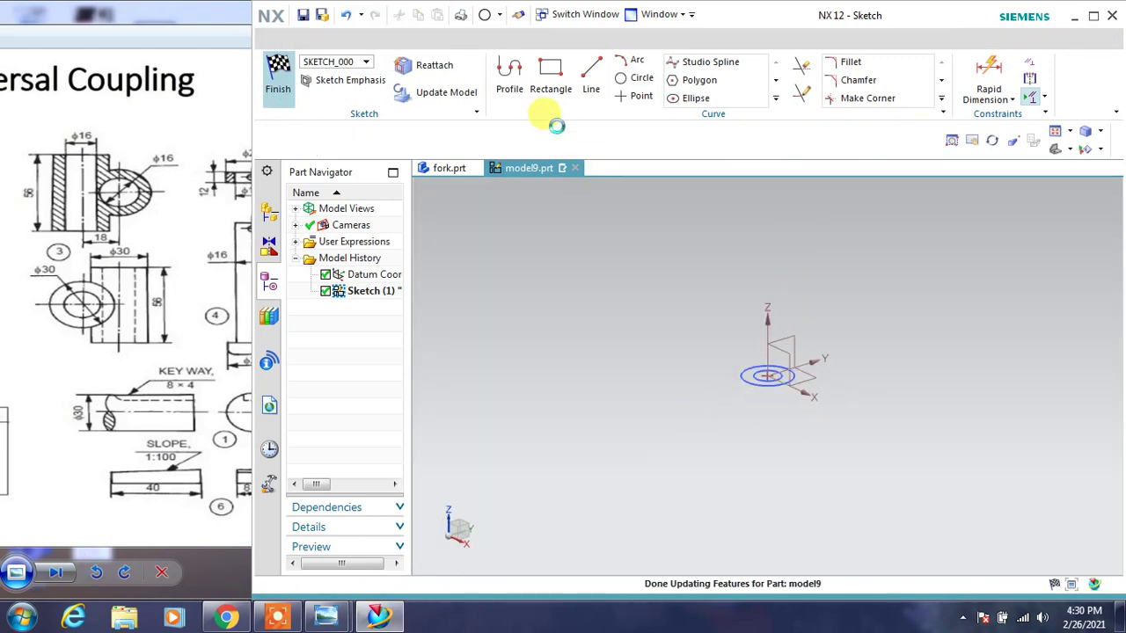
Extrude the 16 mm and 30 mm circles as a tube, Symmetric Value 28 mm
click(535, 75)
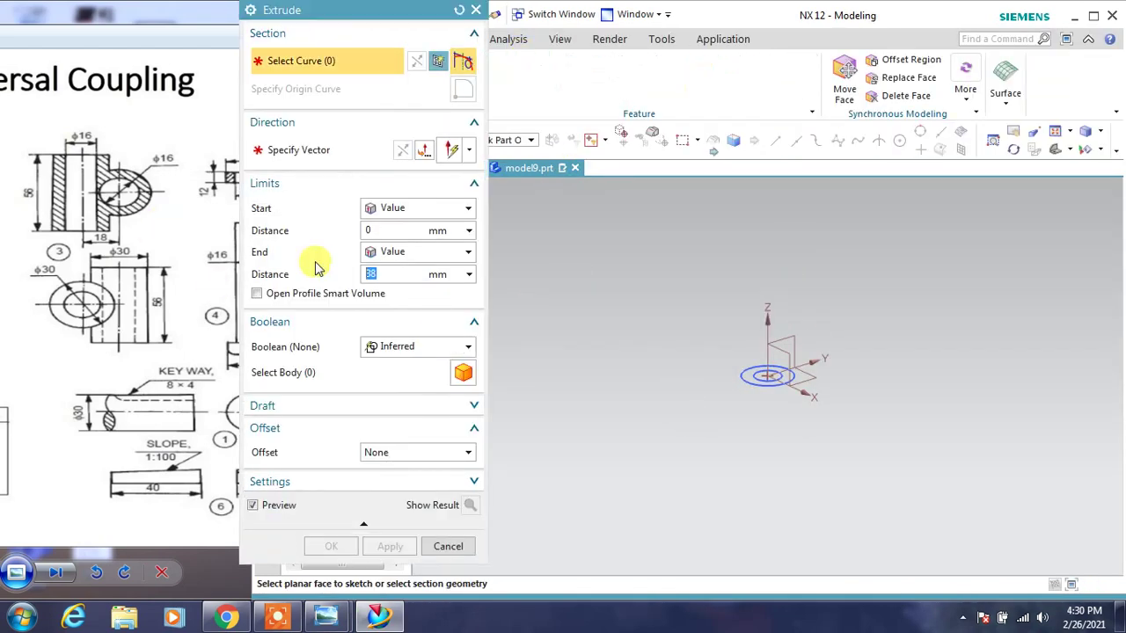
scroll(773, 398, up, 2)
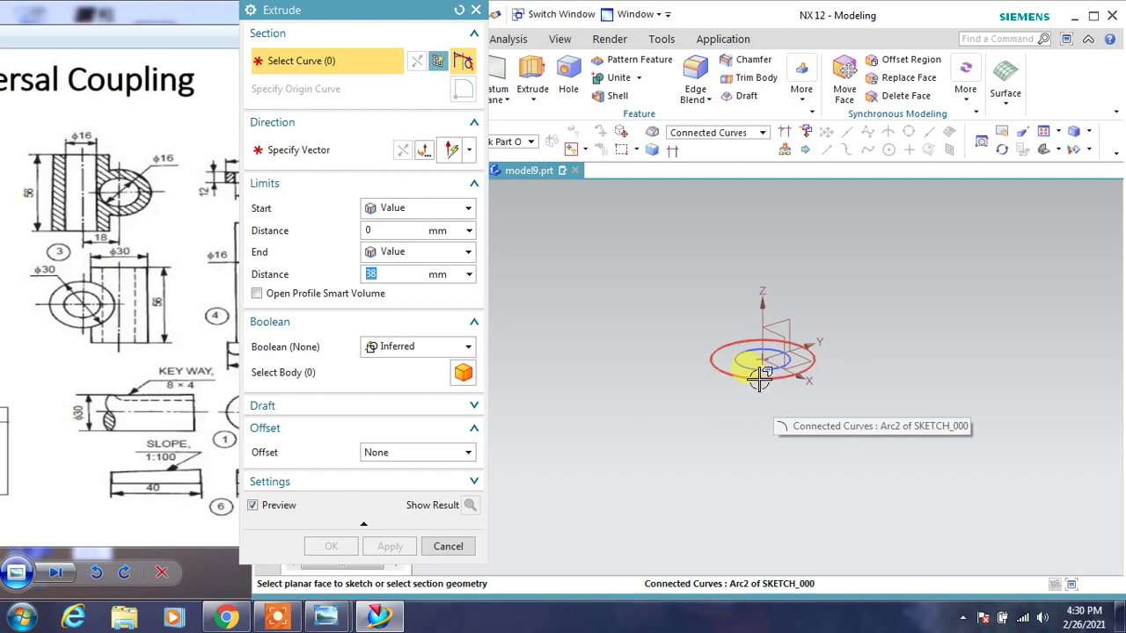
click(730, 370)
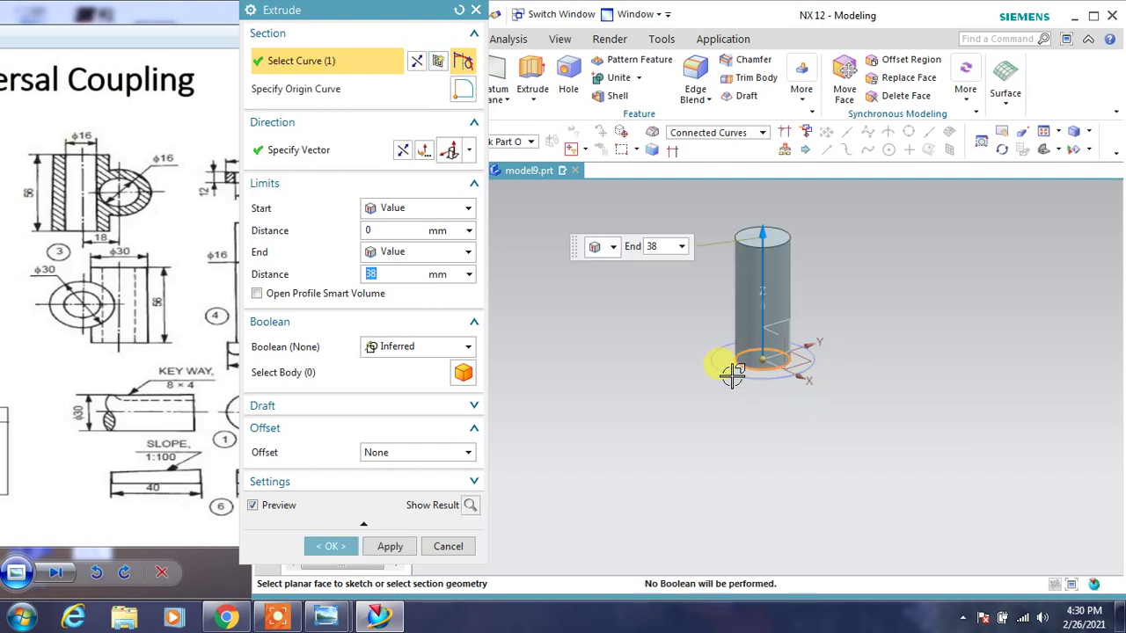
click(729, 370)
double_click(398, 272)
text(28)
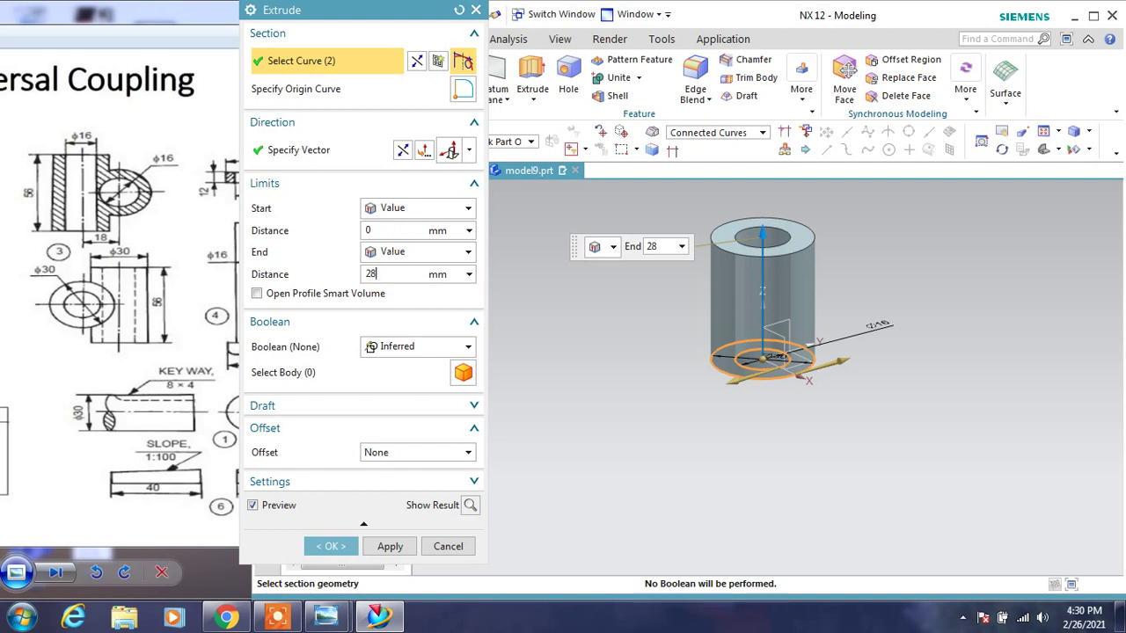
double_click(399, 274)
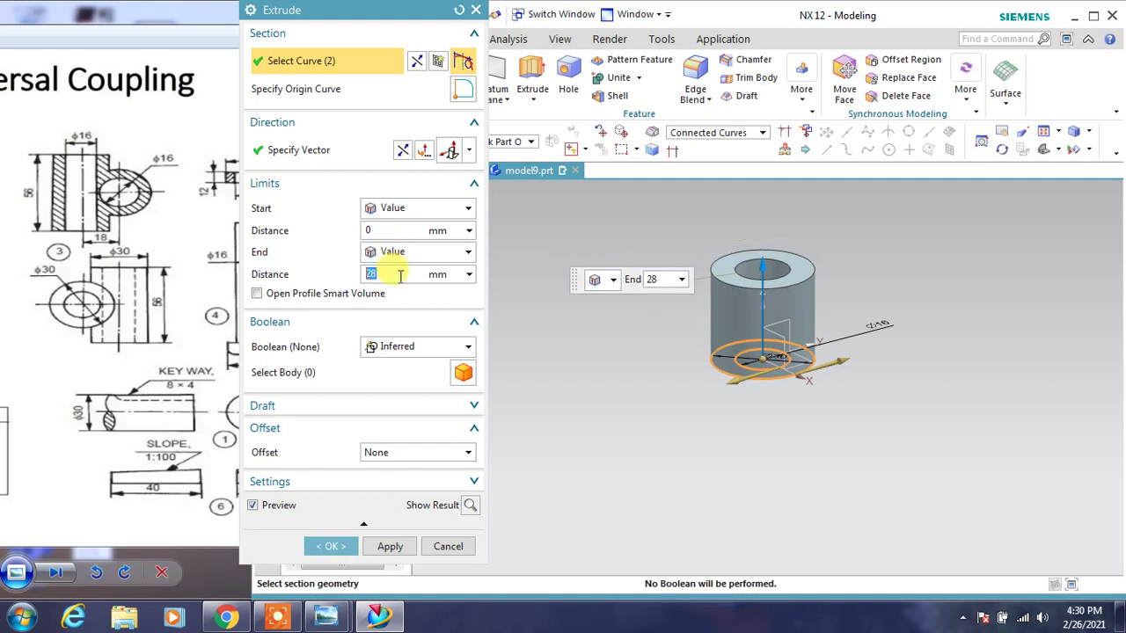
click(407, 254)
click(400, 291)
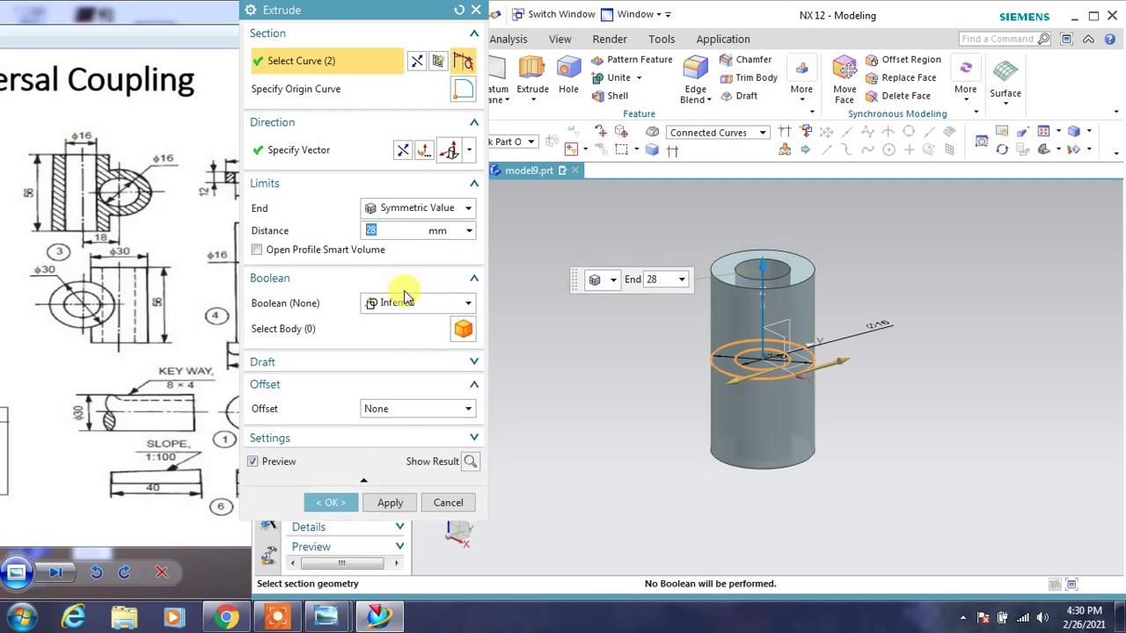
click(391, 504)
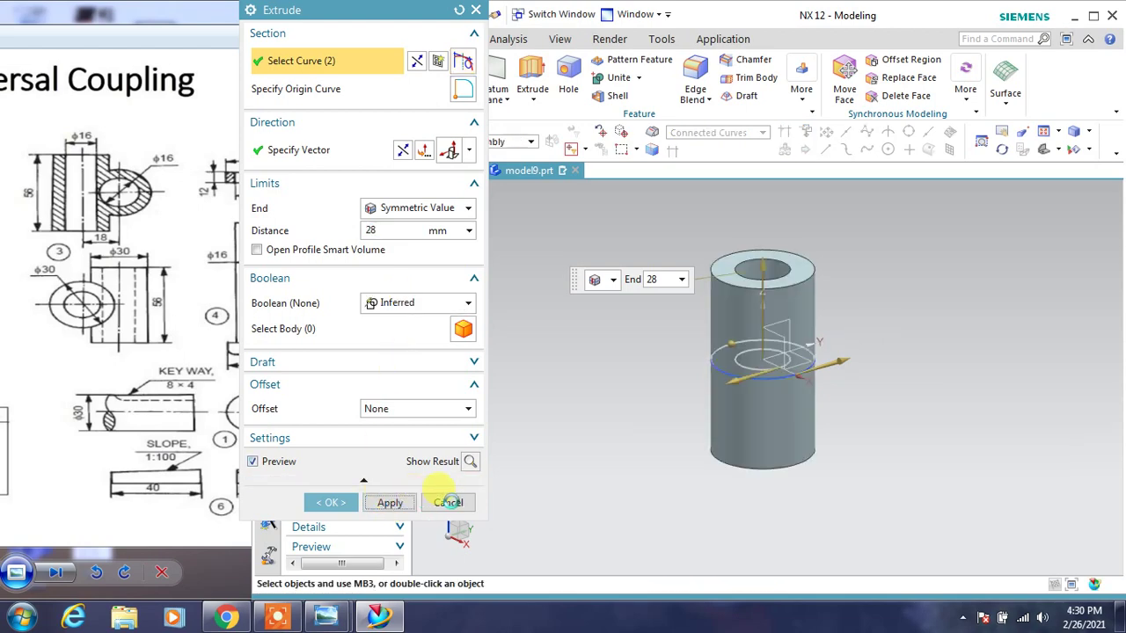
click(450, 503)
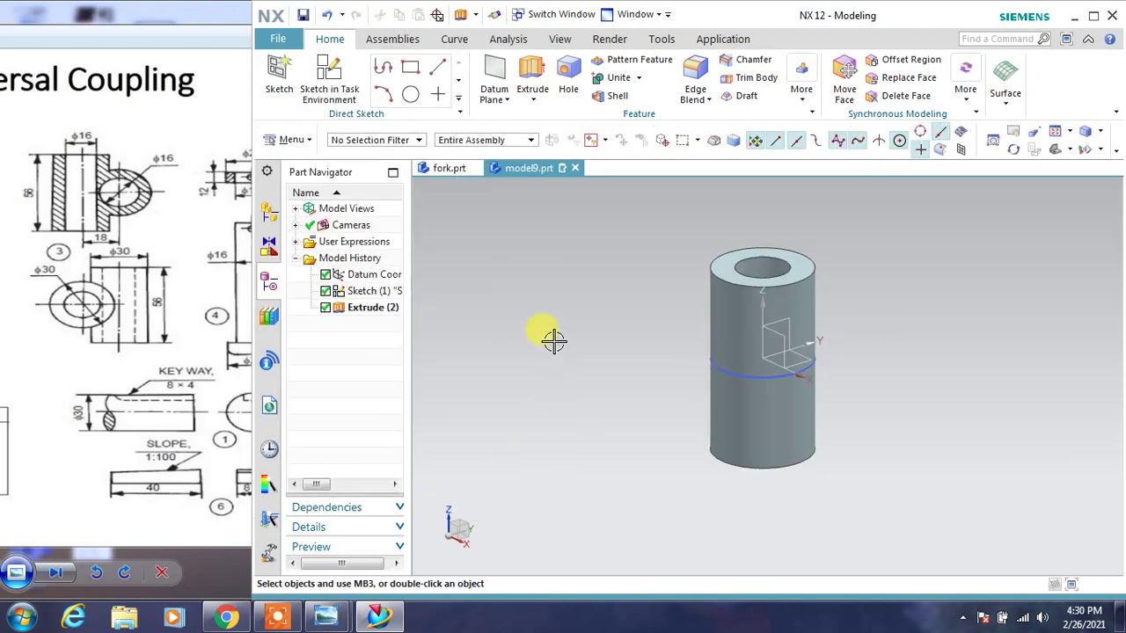
mouse_move(553, 341)
middle_down()
mouse_move(576, 344)
mouse_move(595, 307)
mouse_move(603, 339)
middle_up()
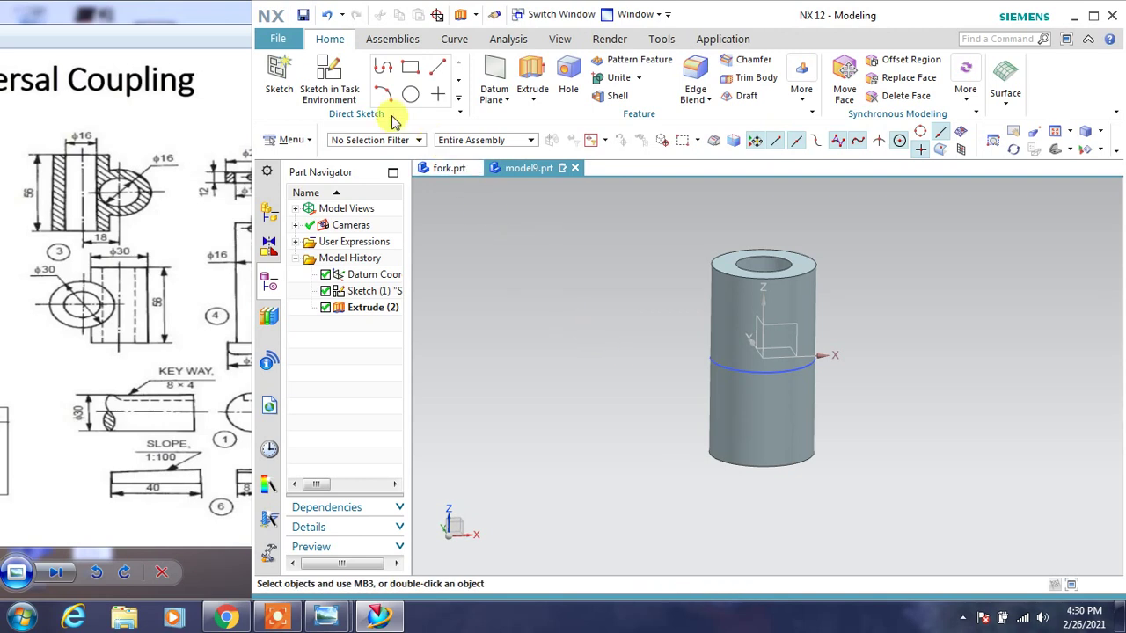
Start a sketch on the vertical plane through the tube, with the X axis as horizontal reference
click(329, 79)
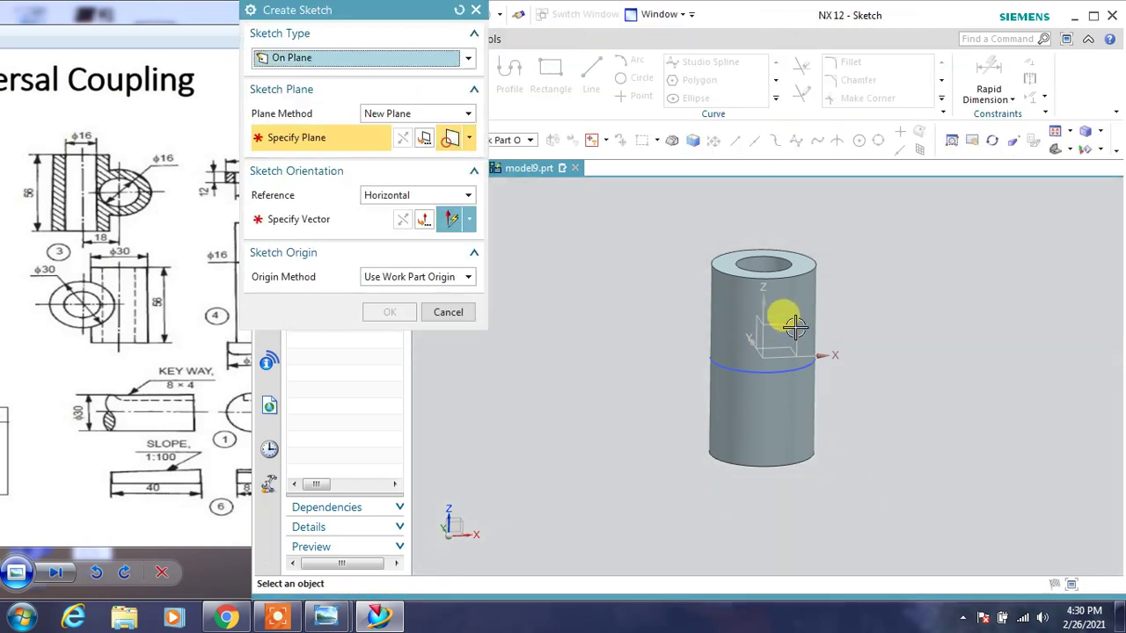
click(788, 319)
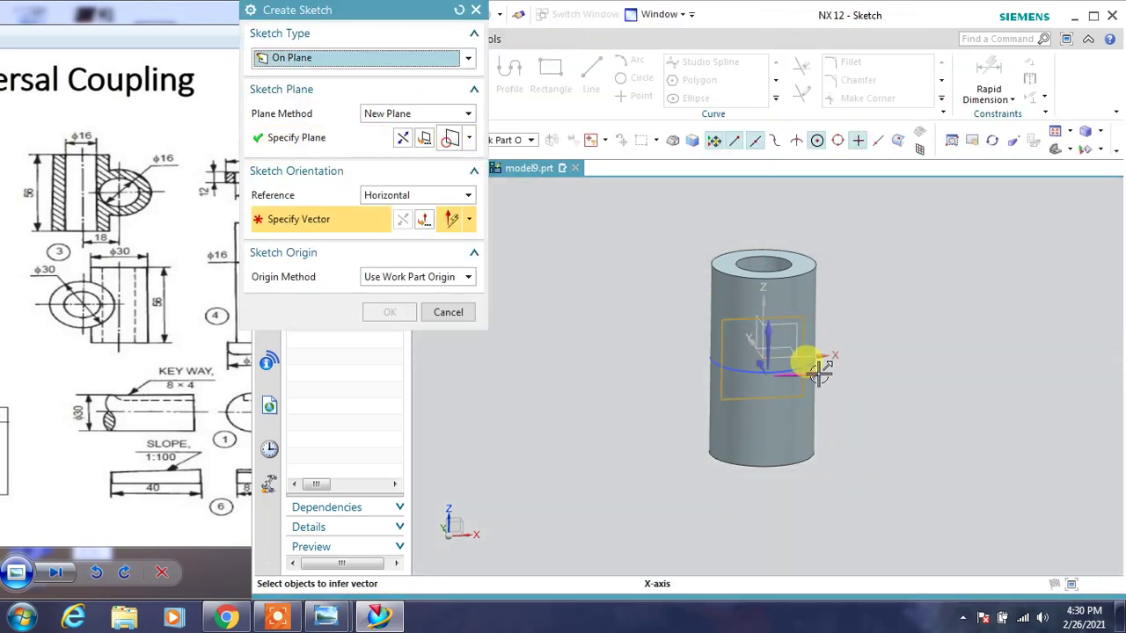
click(819, 373)
click(403, 219)
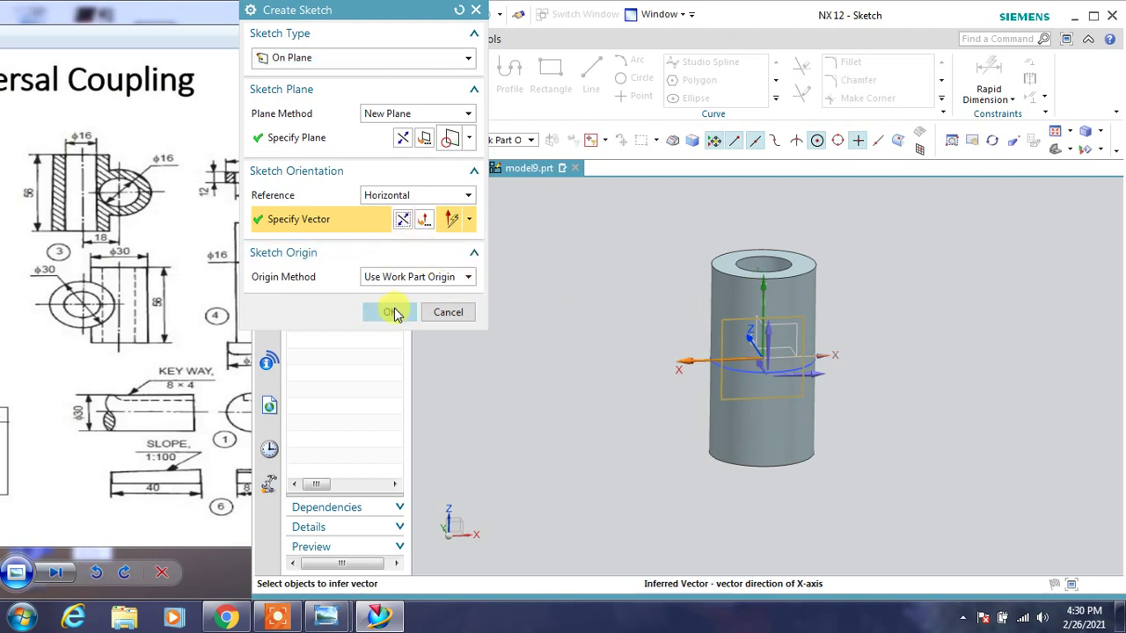
click(404, 219)
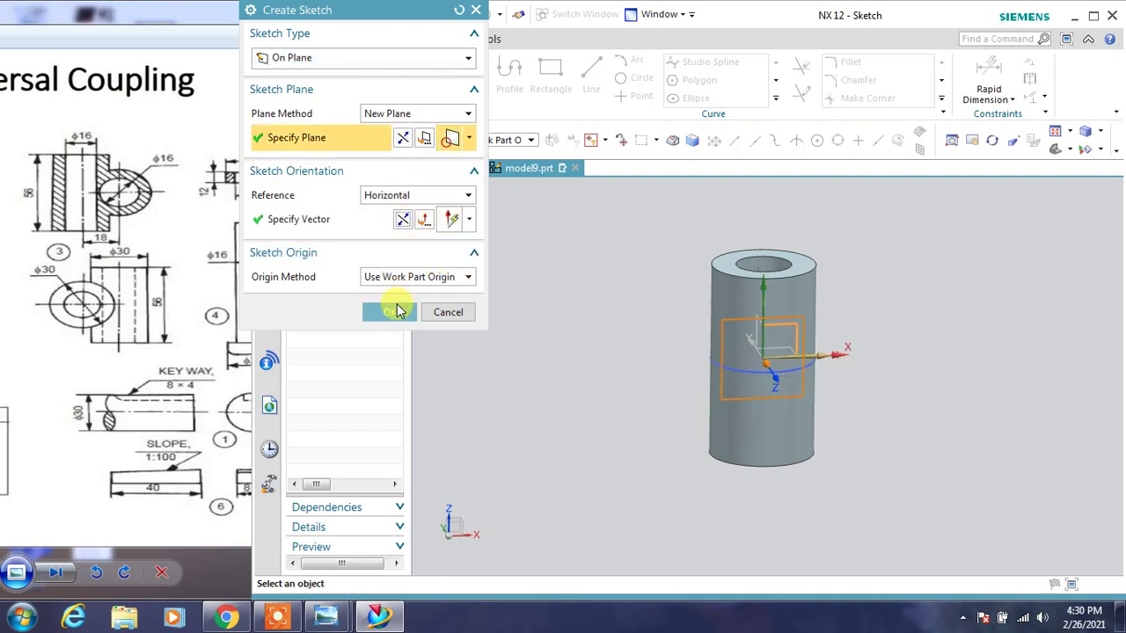
click(393, 311)
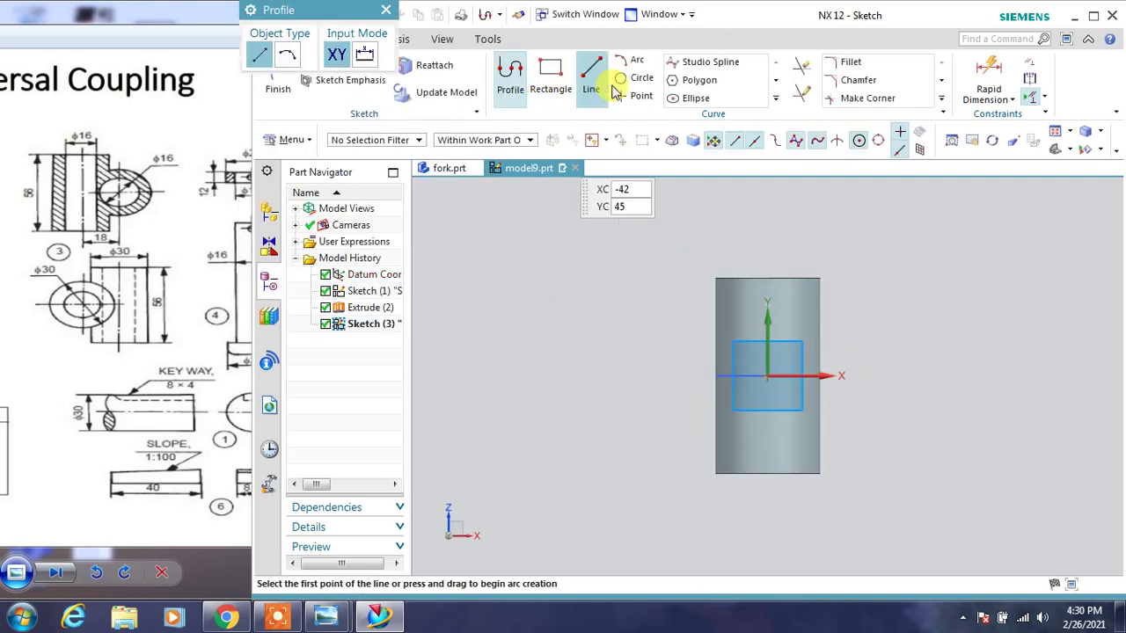
Draw concentric Ø30 and Ø16 circles beside the tube
click(642, 78)
click(886, 377)
text(30)
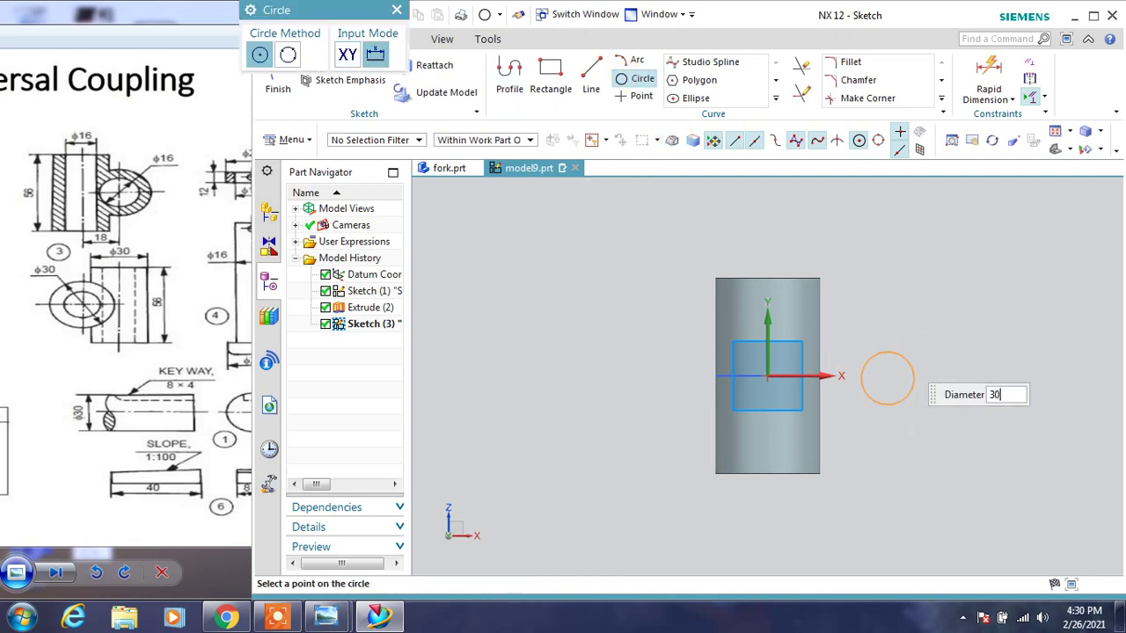
click(890, 346)
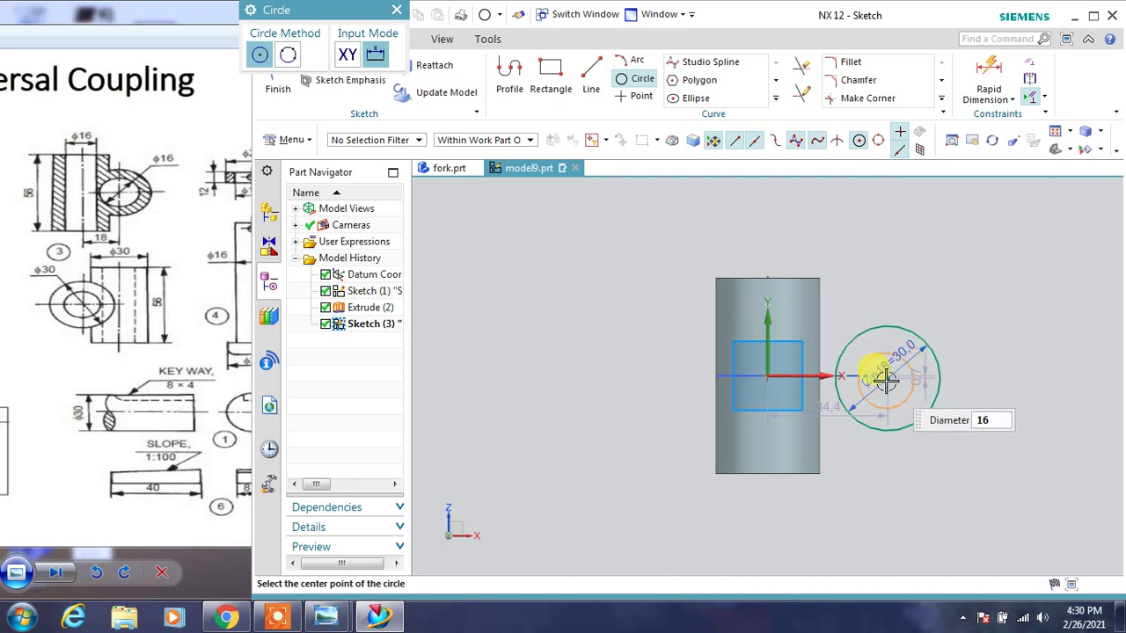
key(Return)
key(Escape)
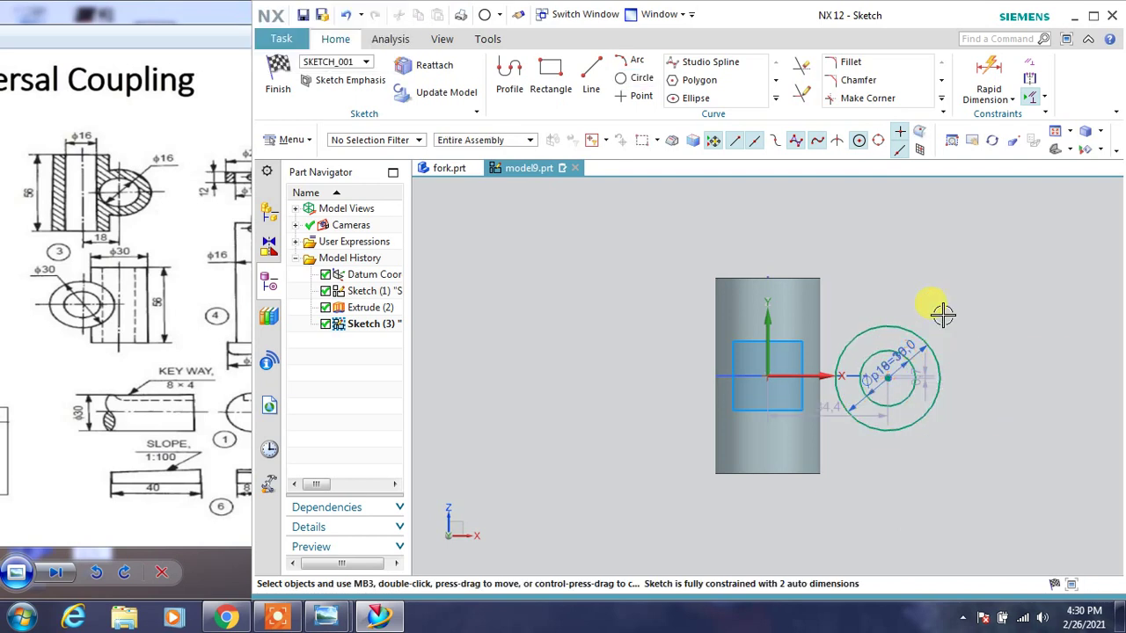
Constrain the circles' centre onto the X axis at 18 mm from the tube axis, then finish the sketch
click(886, 378)
click(824, 374)
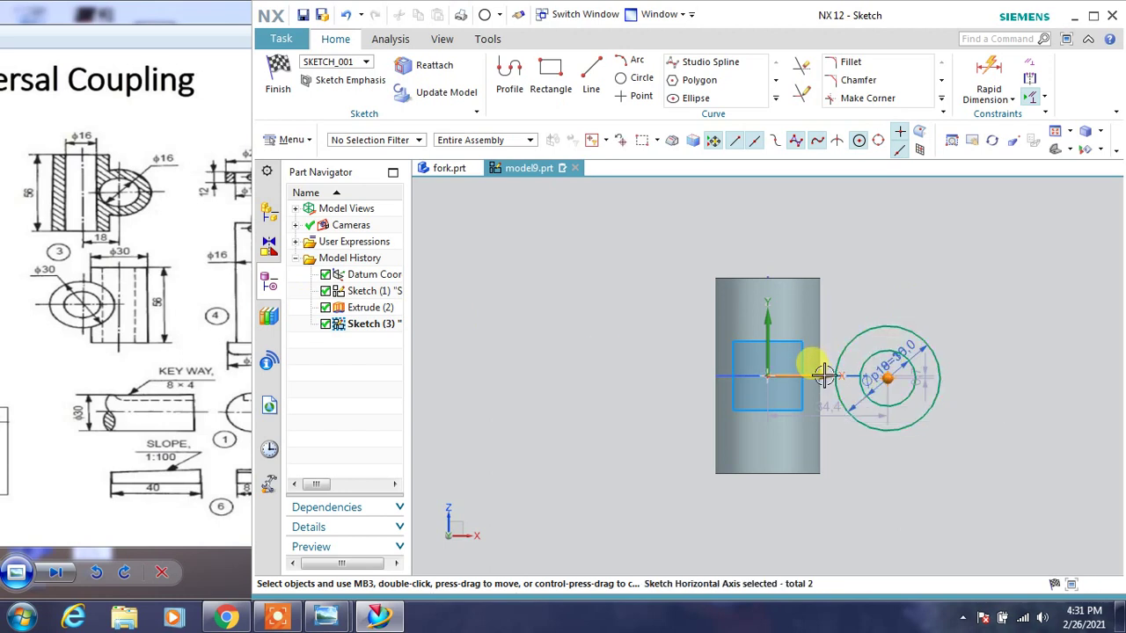
click(855, 347)
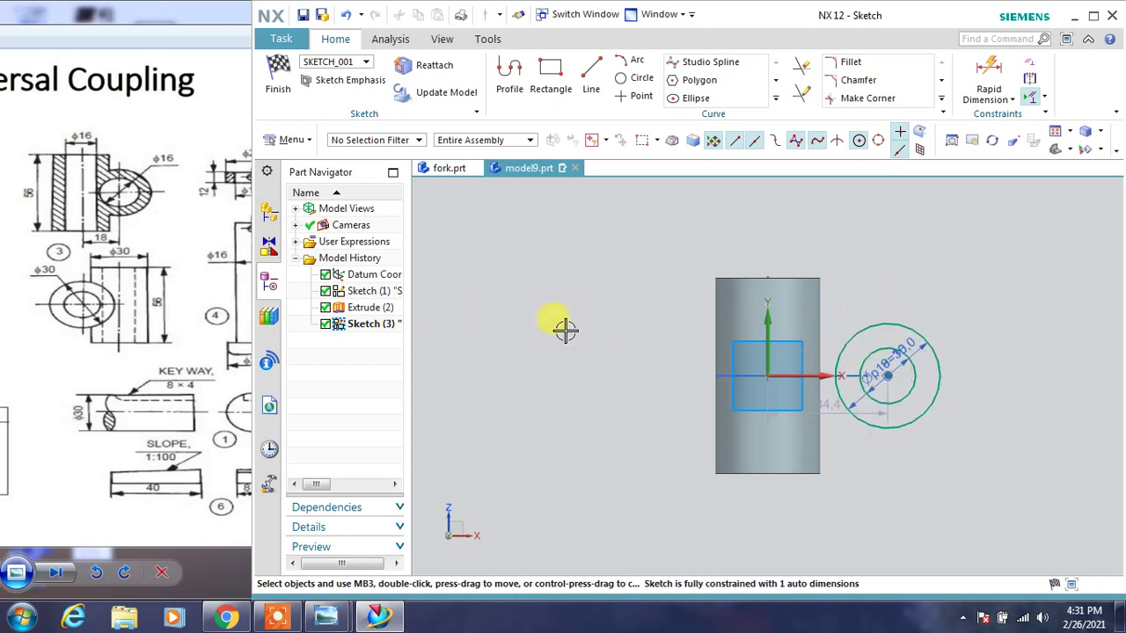
double_click(822, 410)
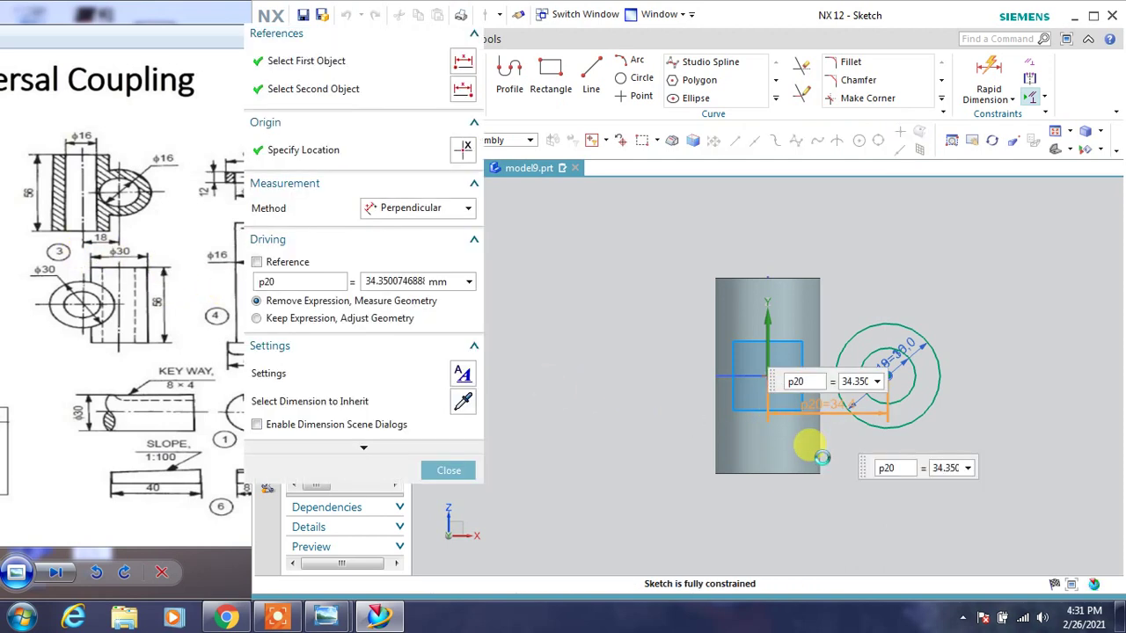
text(18)
key(Return)
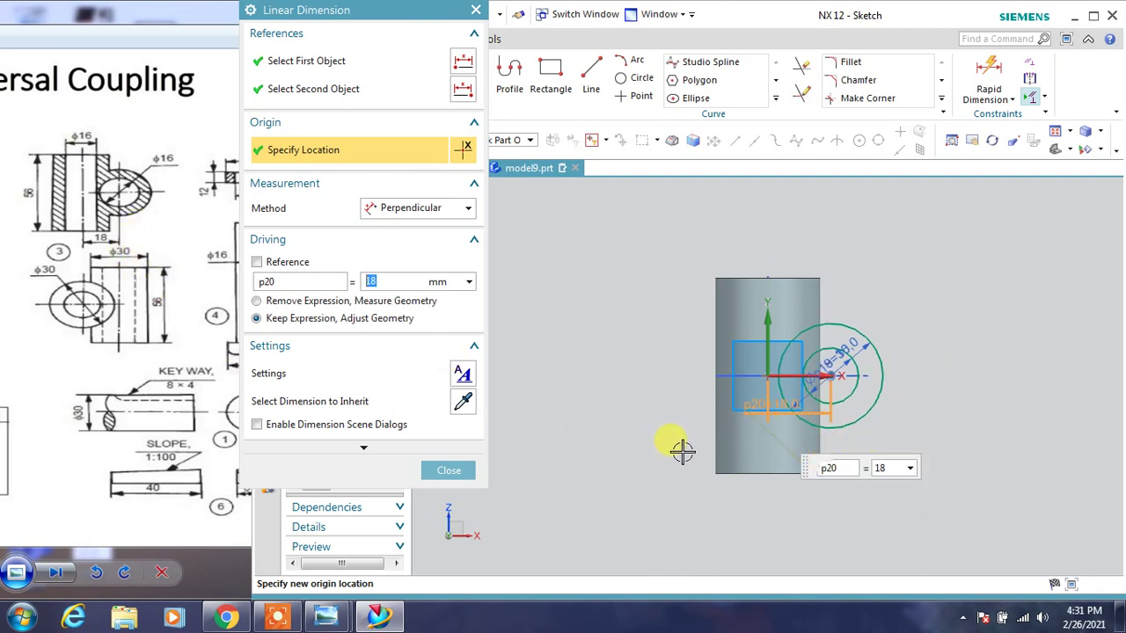
click(462, 473)
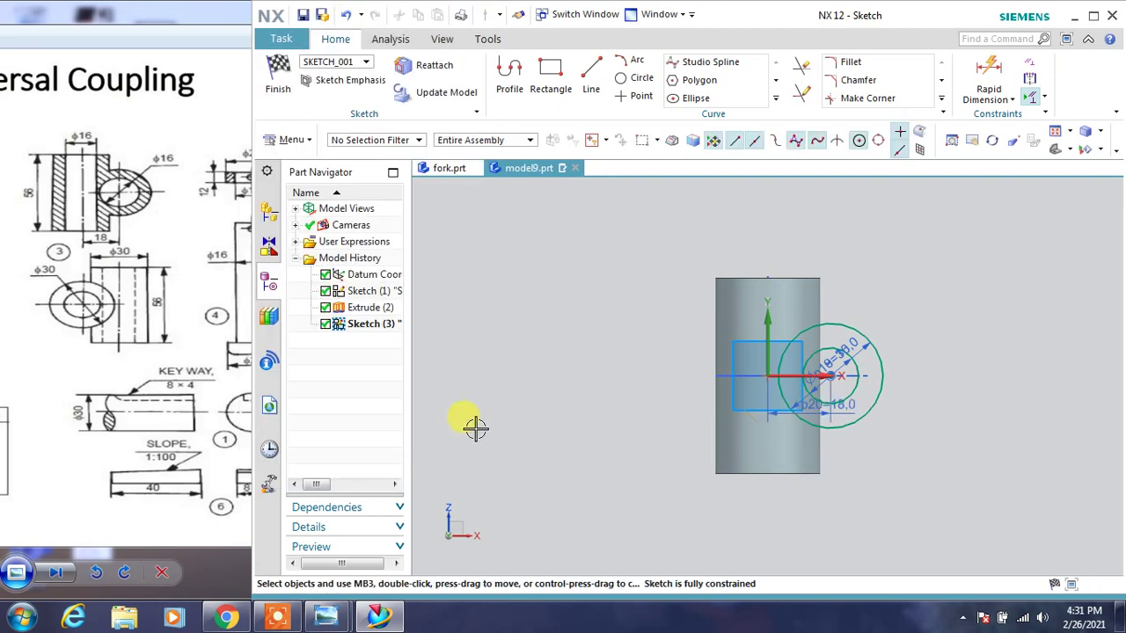
click(278, 85)
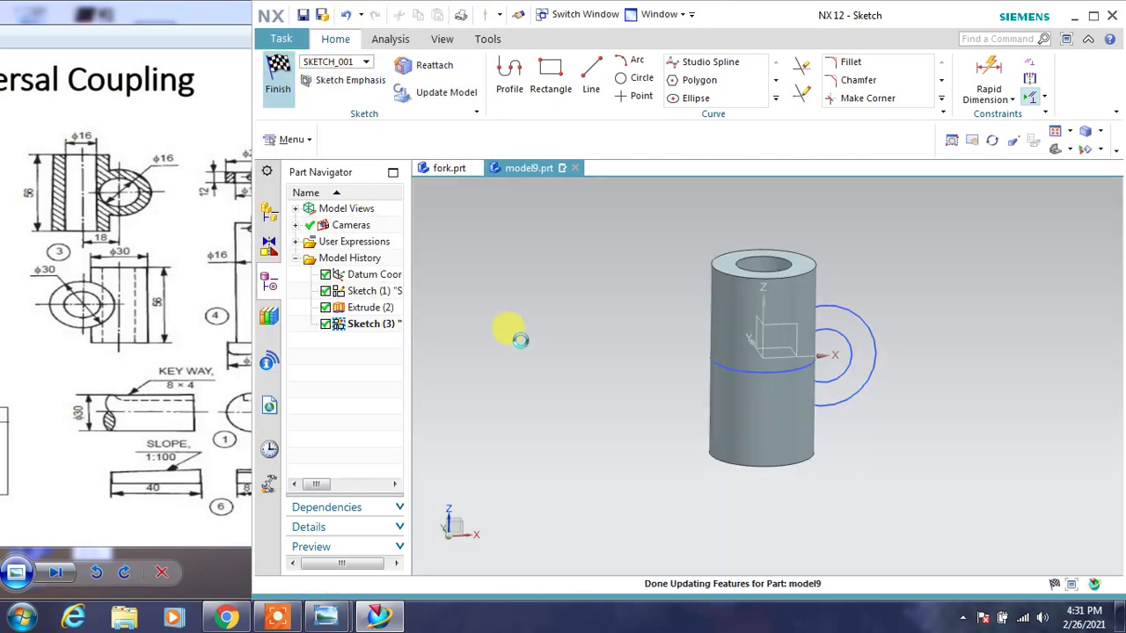
middle_drag(659, 390, 604, 402)
Extrude the 30 mm circle symmetrically 28 mm, uniting the cross cylinder with the tube, shown in wireframe
click(533, 79)
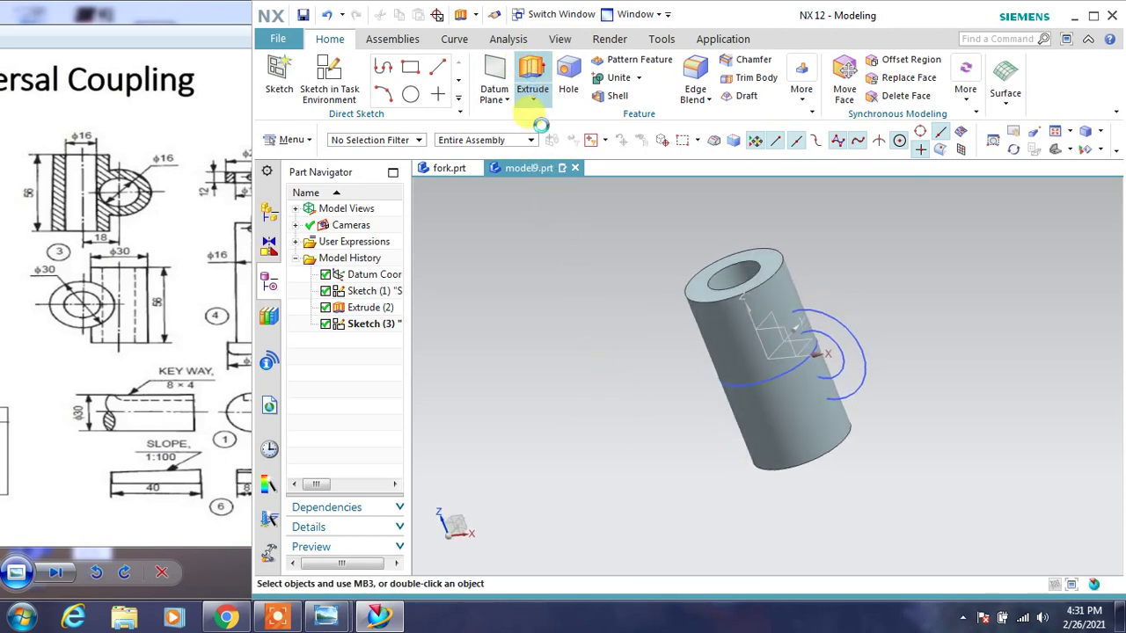
click(855, 354)
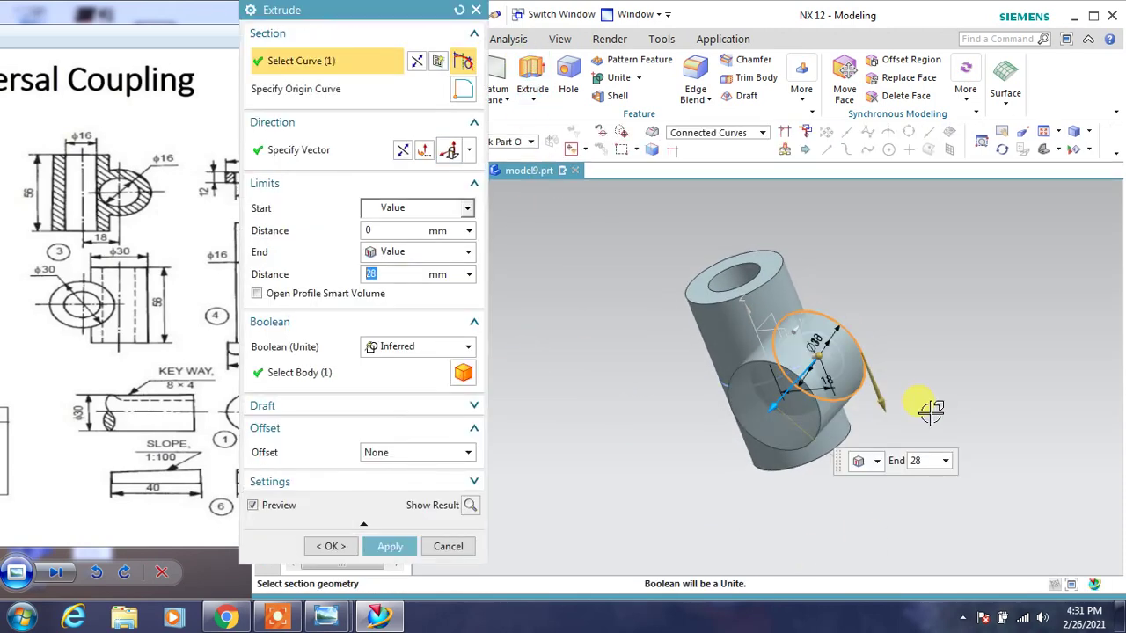
click(415, 252)
click(387, 287)
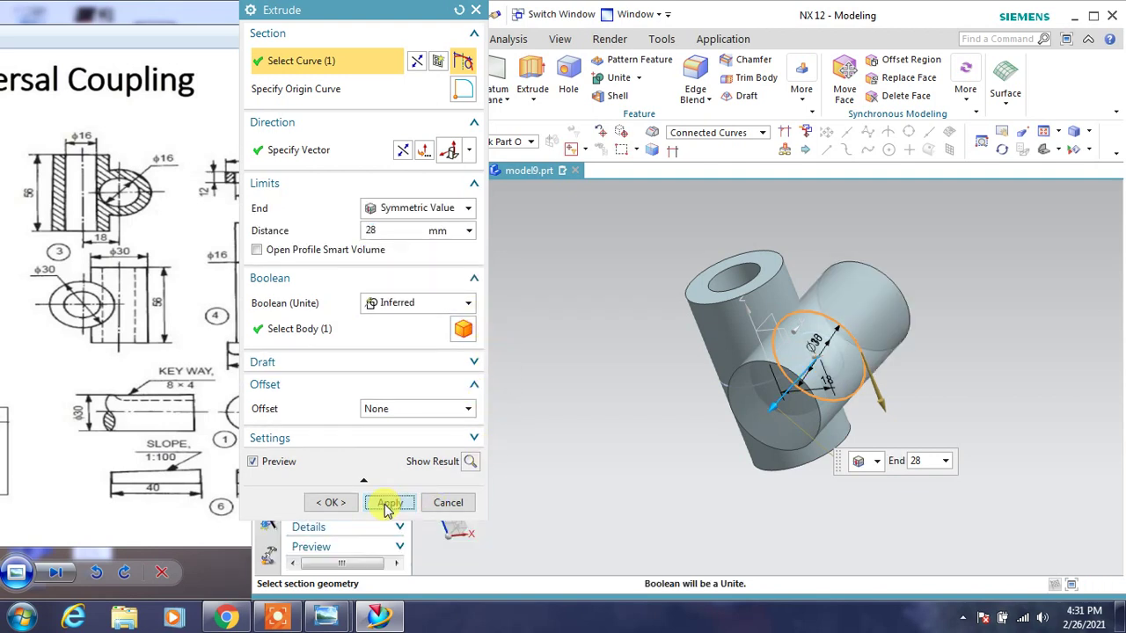
click(387, 506)
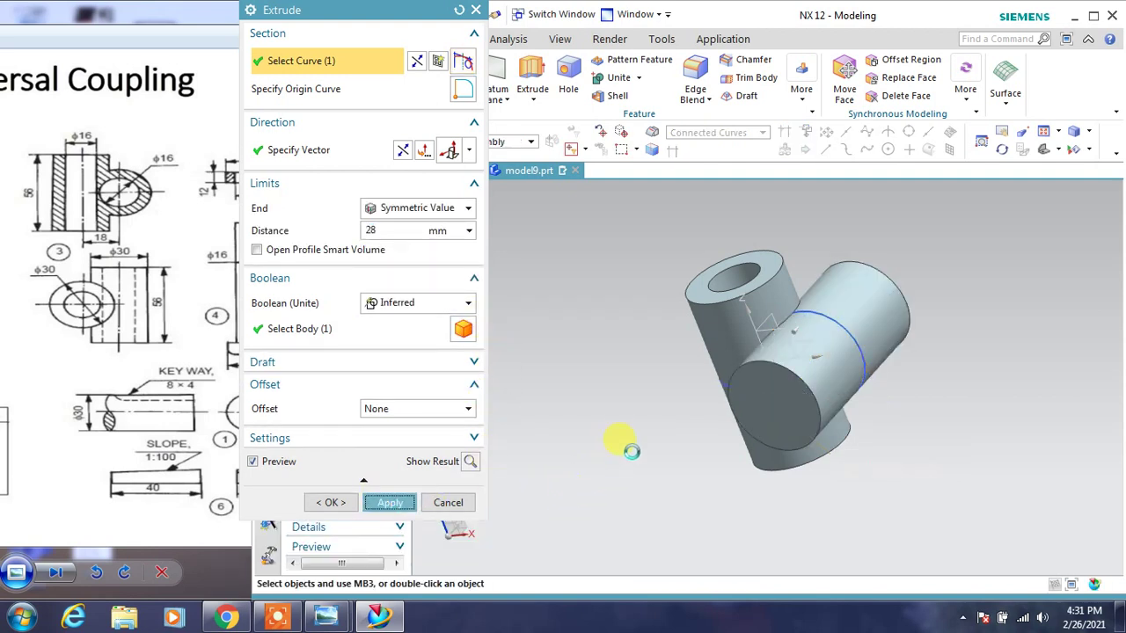
right_click(622, 380)
click(619, 412)
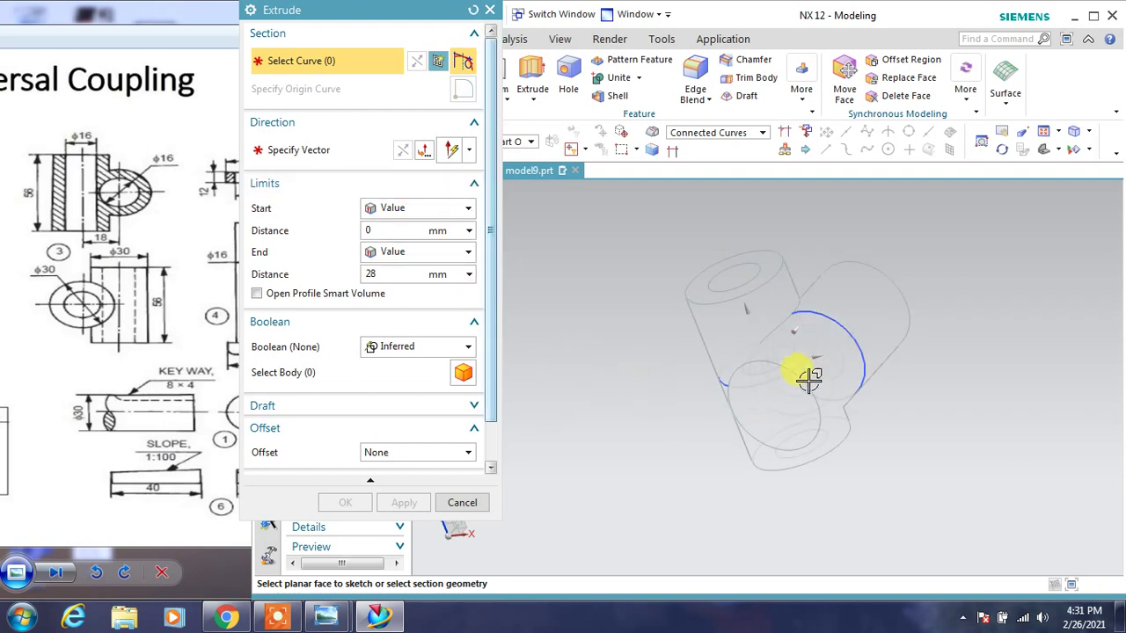
Extrude the 16 mm circle symmetrically as a Subtract cut, returning to shaded display
click(828, 339)
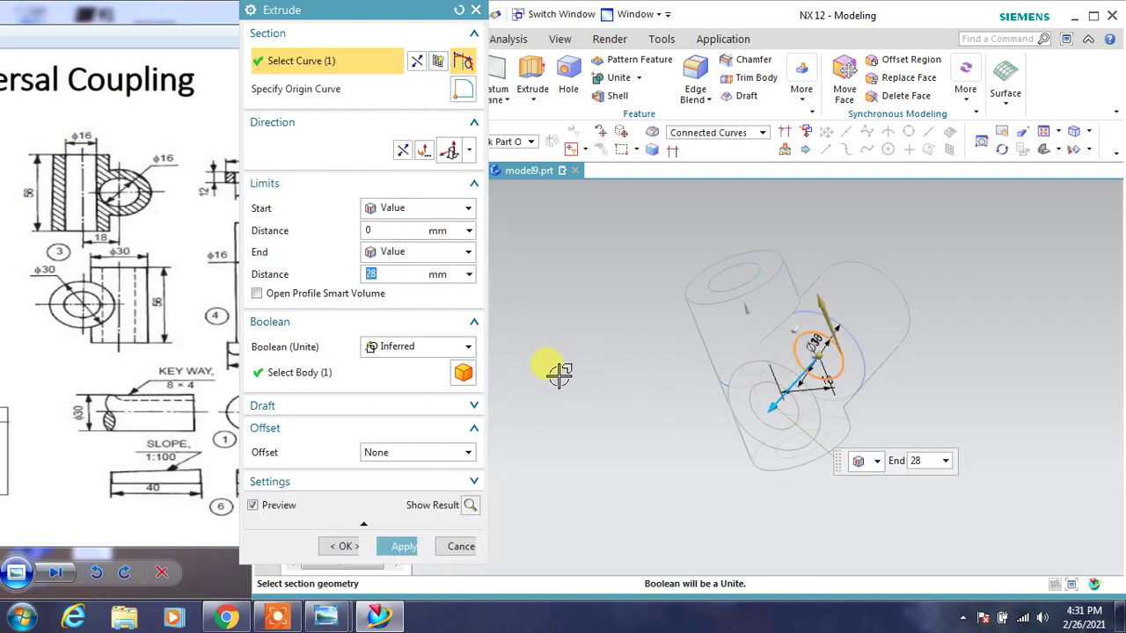
click(421, 349)
click(412, 400)
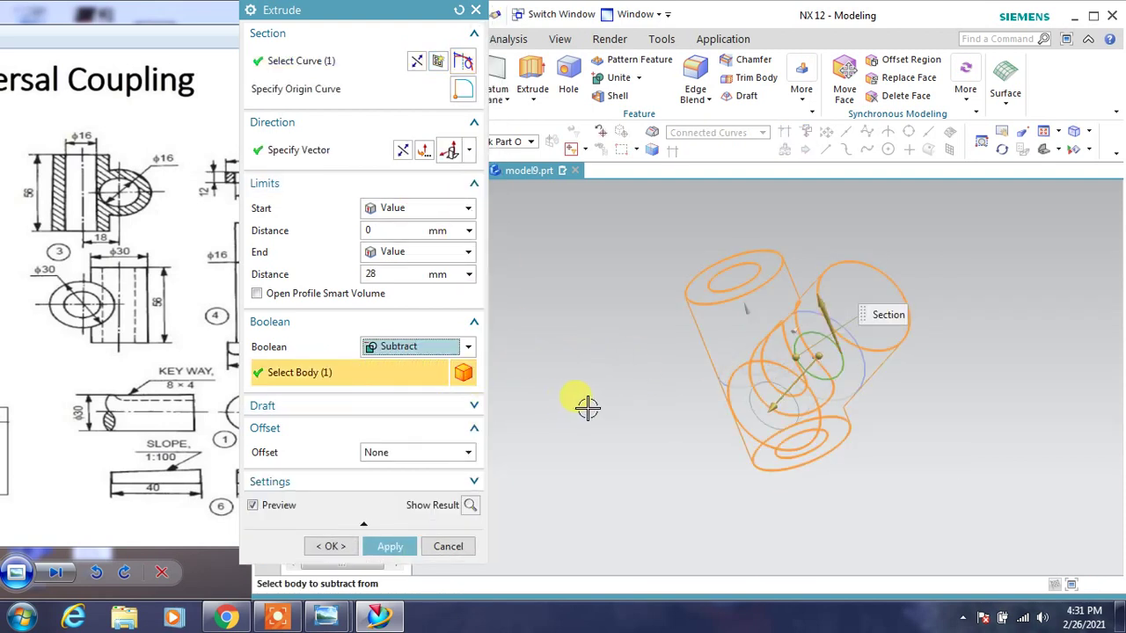
click(440, 253)
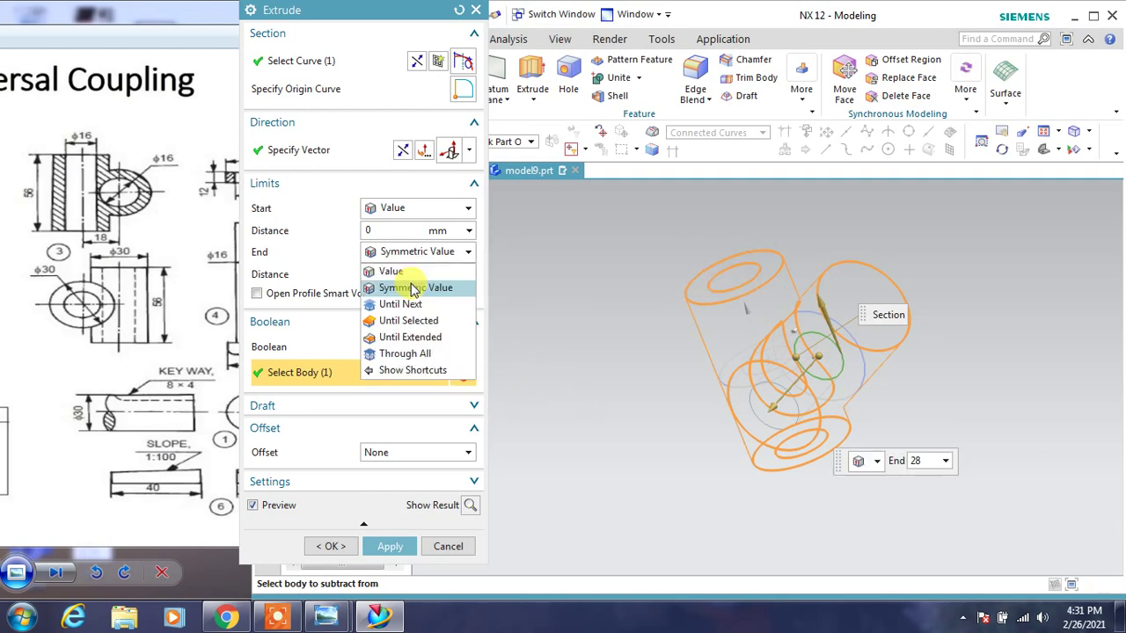
click(407, 289)
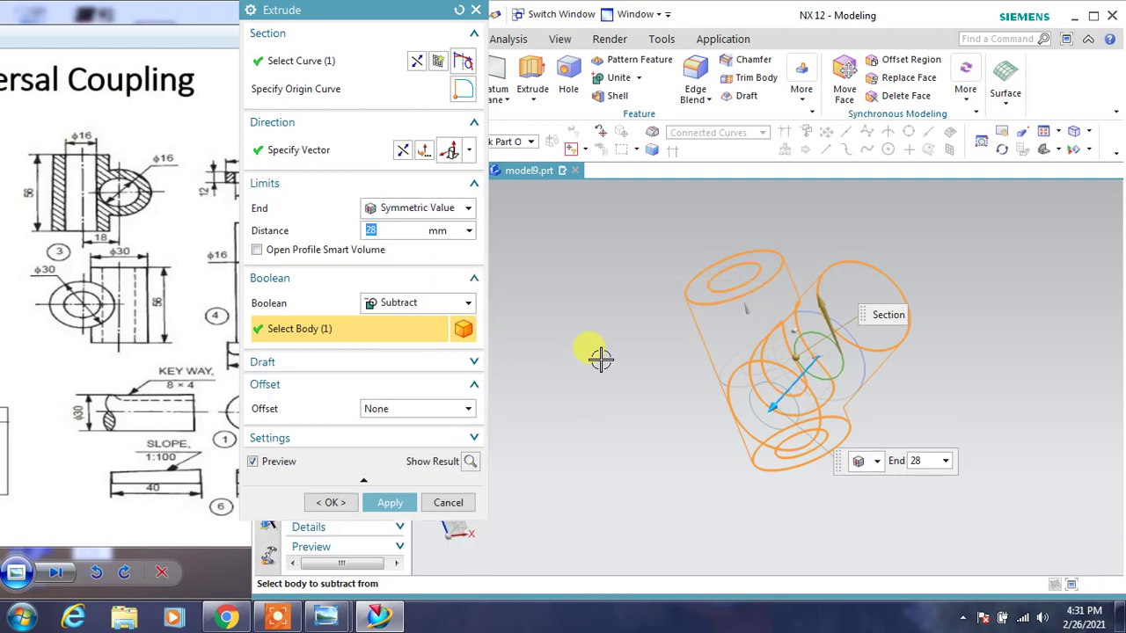
right_click(601, 358)
click(603, 333)
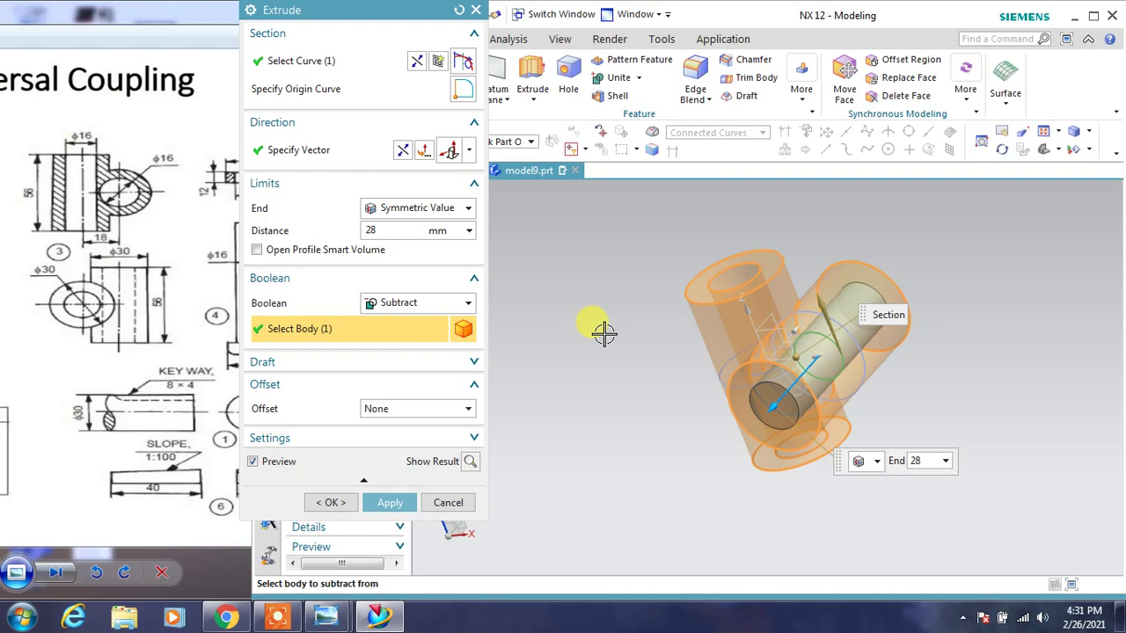
click(346, 506)
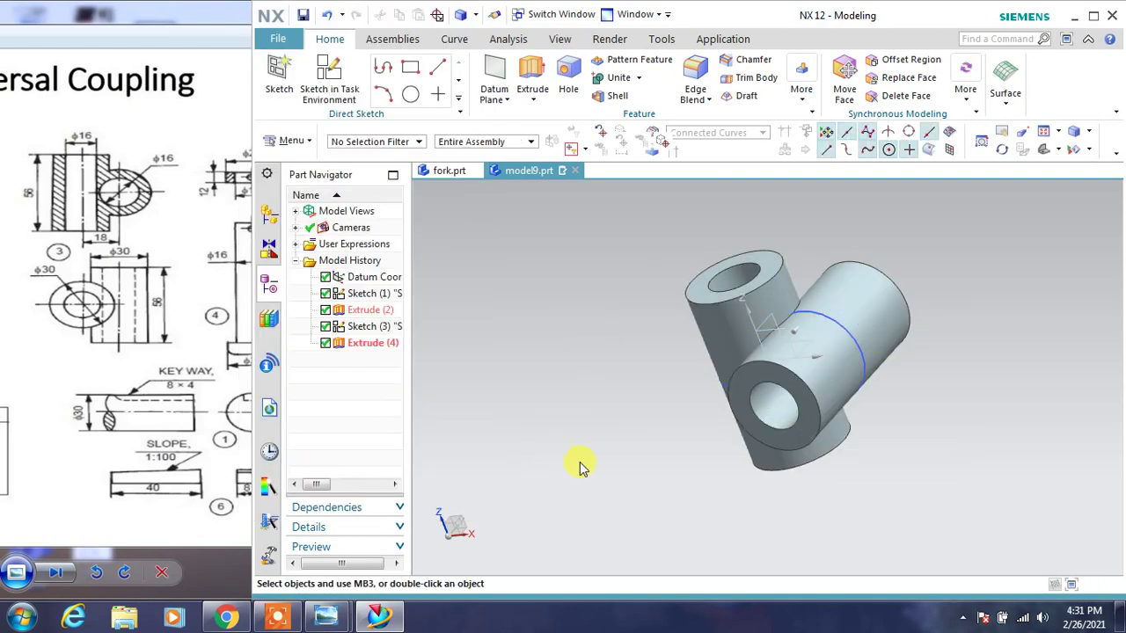
Extrude the Ø16 circle again with a symmetric end limit to cut the bore through the block
mouse_move(578, 465)
middle_down()
mouse_move(638, 476)
mouse_move(643, 498)
mouse_move(640, 488)
middle_up()
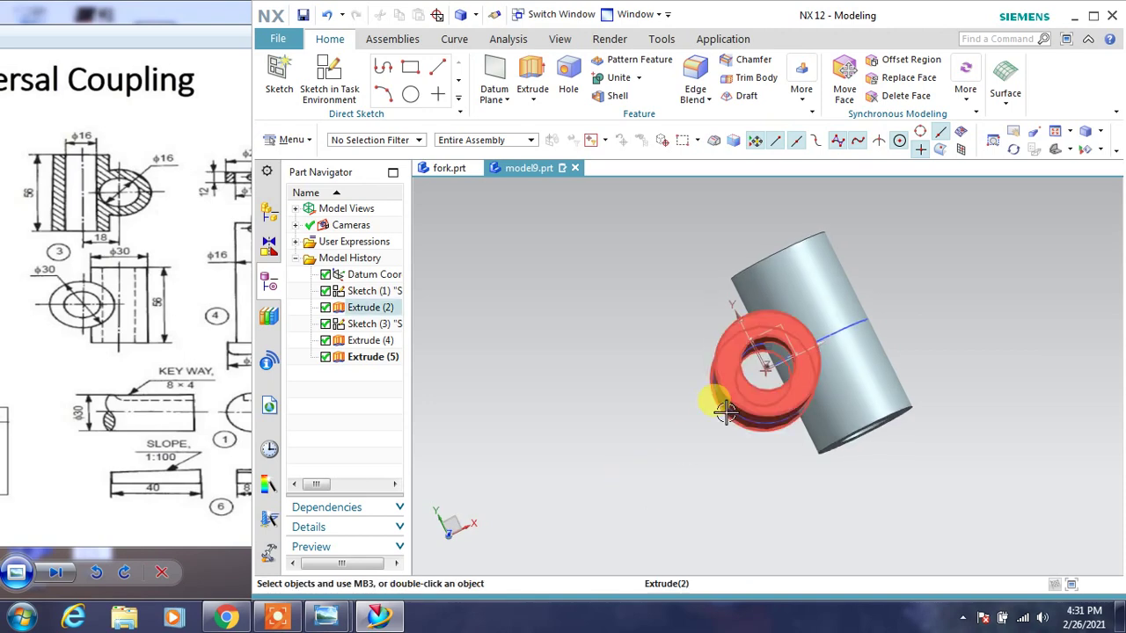
mouse_move(684, 432)
middle_down()
mouse_move(674, 420)
mouse_move(717, 369)
middle_up()
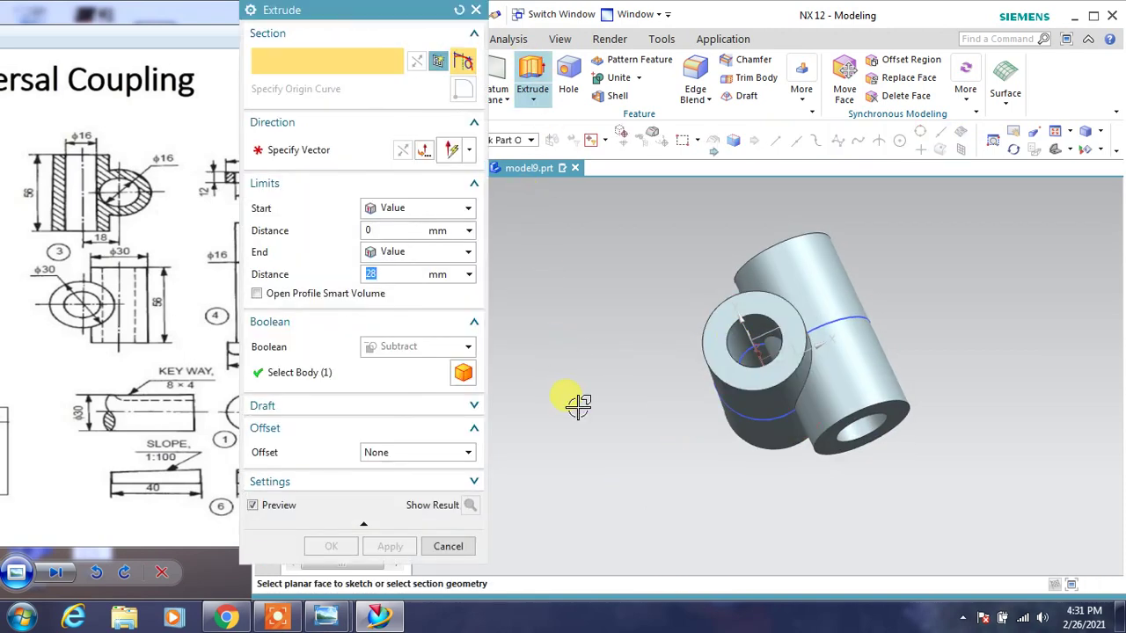
middle_drag(586, 410, 592, 416)
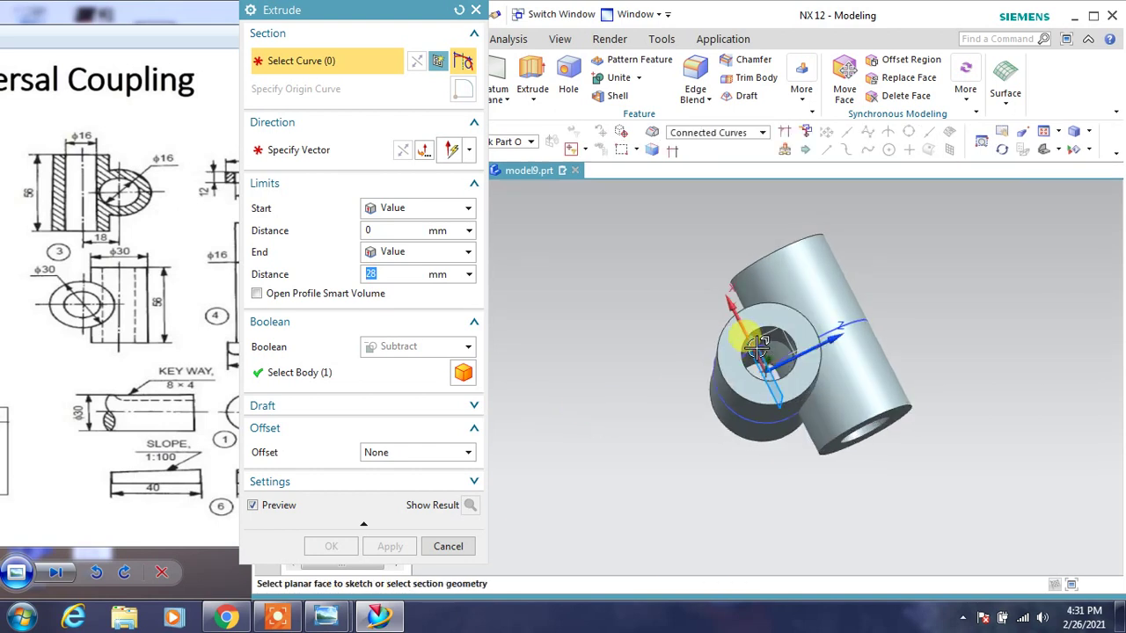
click(739, 350)
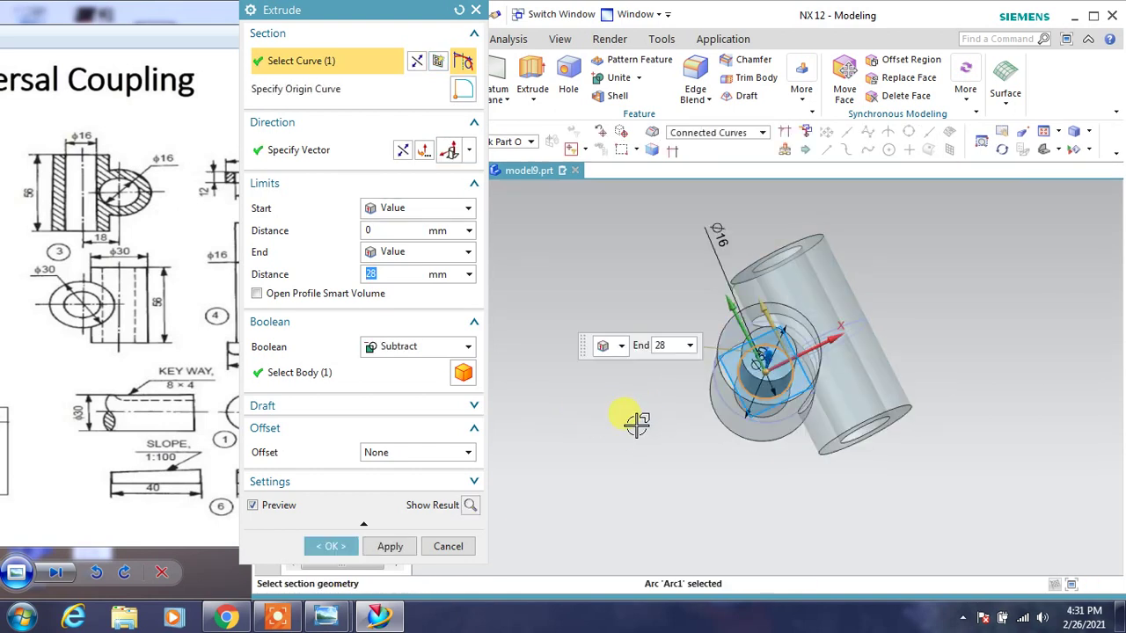
click(445, 256)
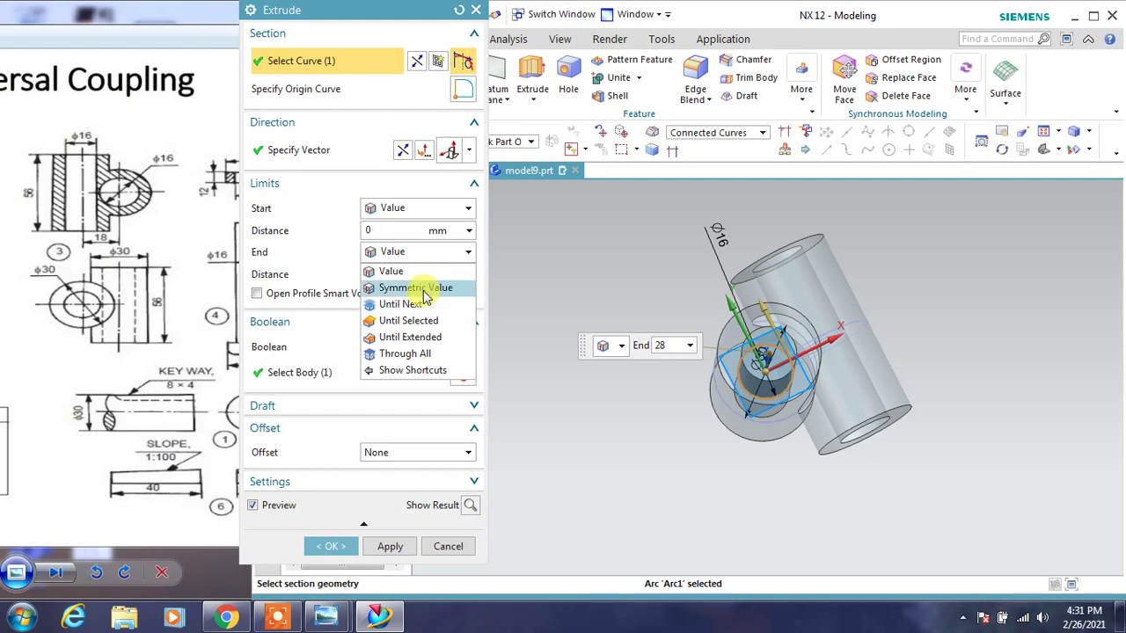
click(422, 289)
click(332, 502)
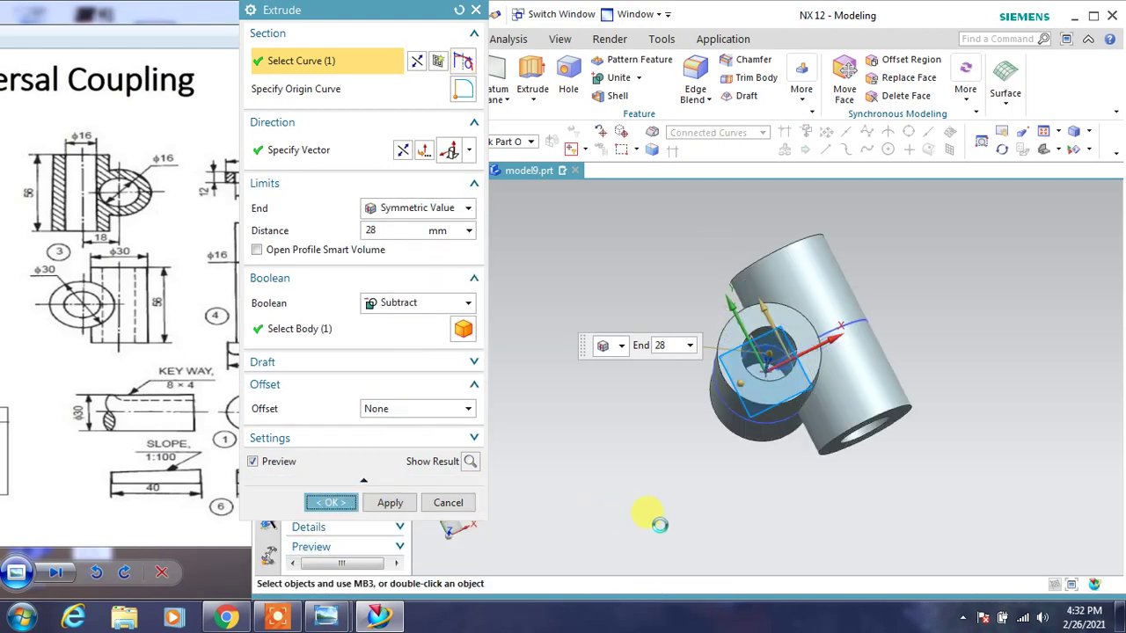
mouse_move(658, 478)
middle_down()
mouse_move(660, 512)
mouse_move(628, 397)
mouse_move(654, 467)
mouse_move(644, 473)
mouse_move(637, 452)
mouse_move(646, 520)
mouse_move(634, 460)
mouse_move(724, 404)
middle_up()
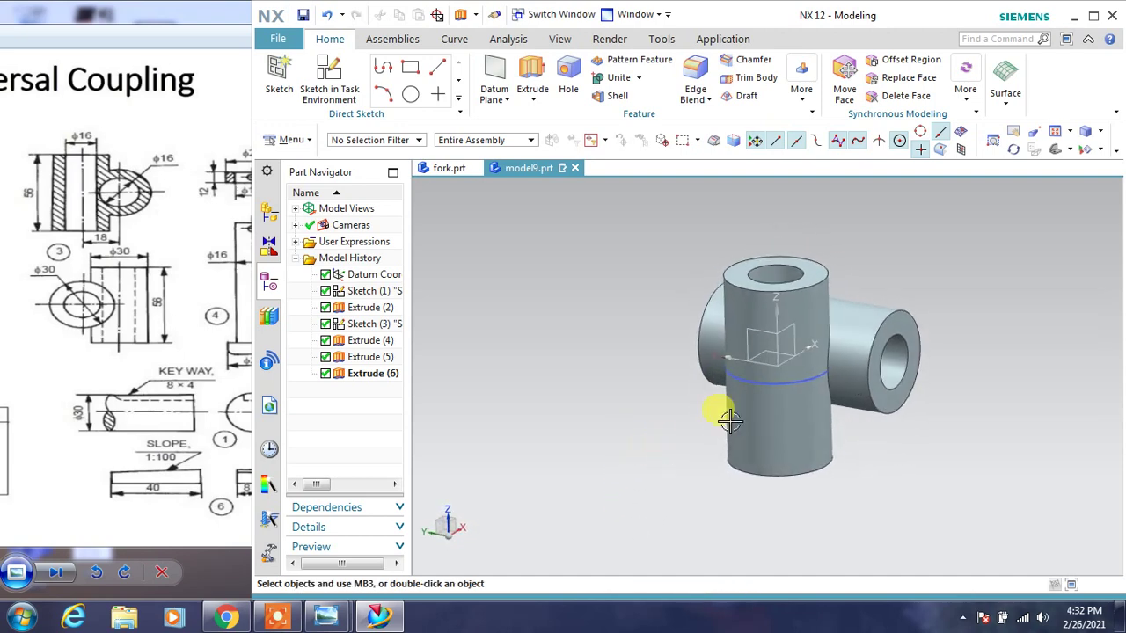
Set the body's colour to green in Edit Object Display and save it as central block.prt
click(842, 341)
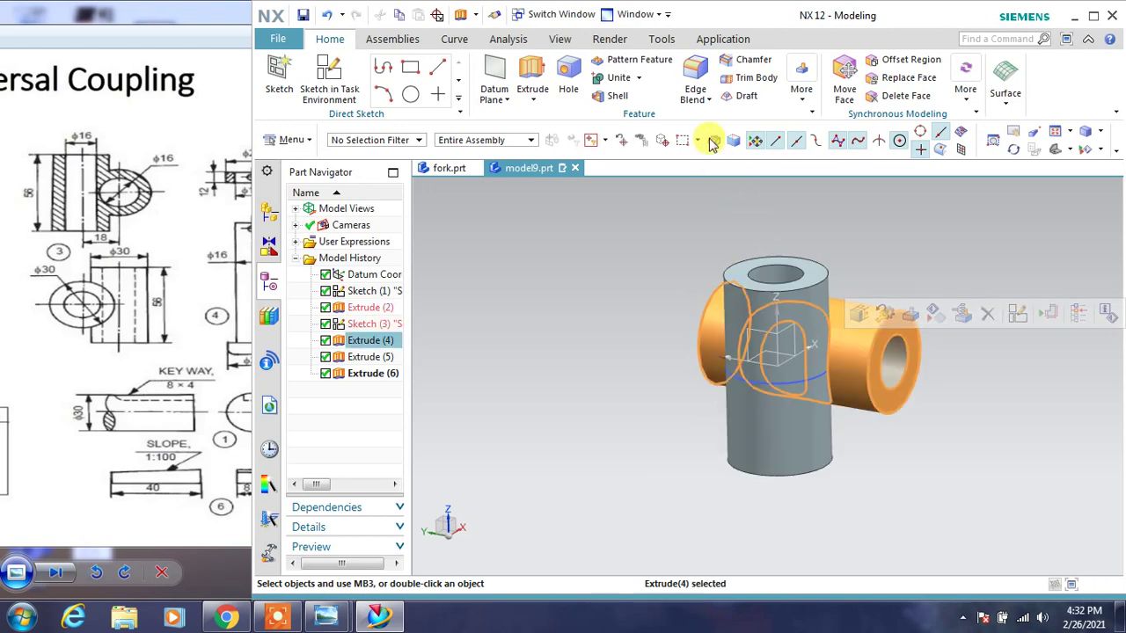
click(563, 42)
click(836, 95)
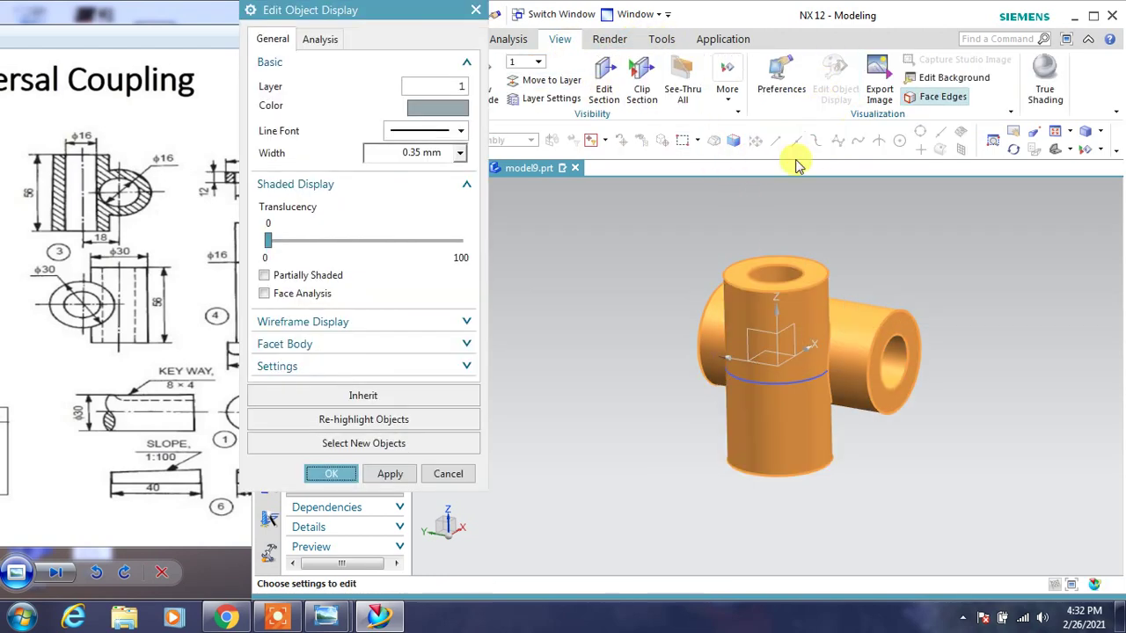
click(453, 106)
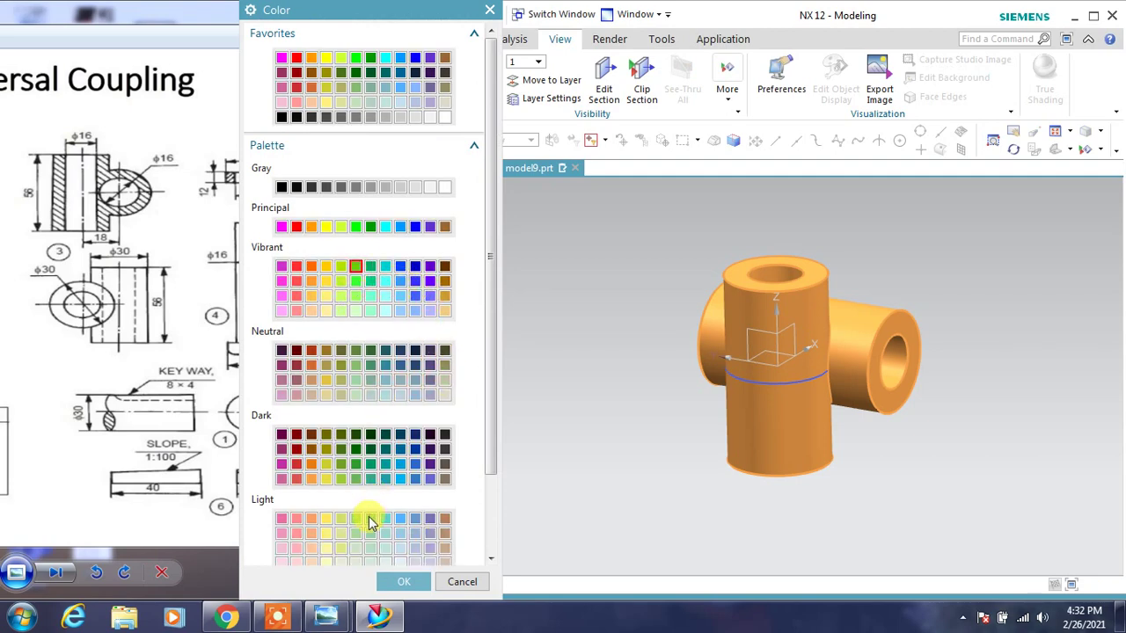
click(404, 579)
click(343, 473)
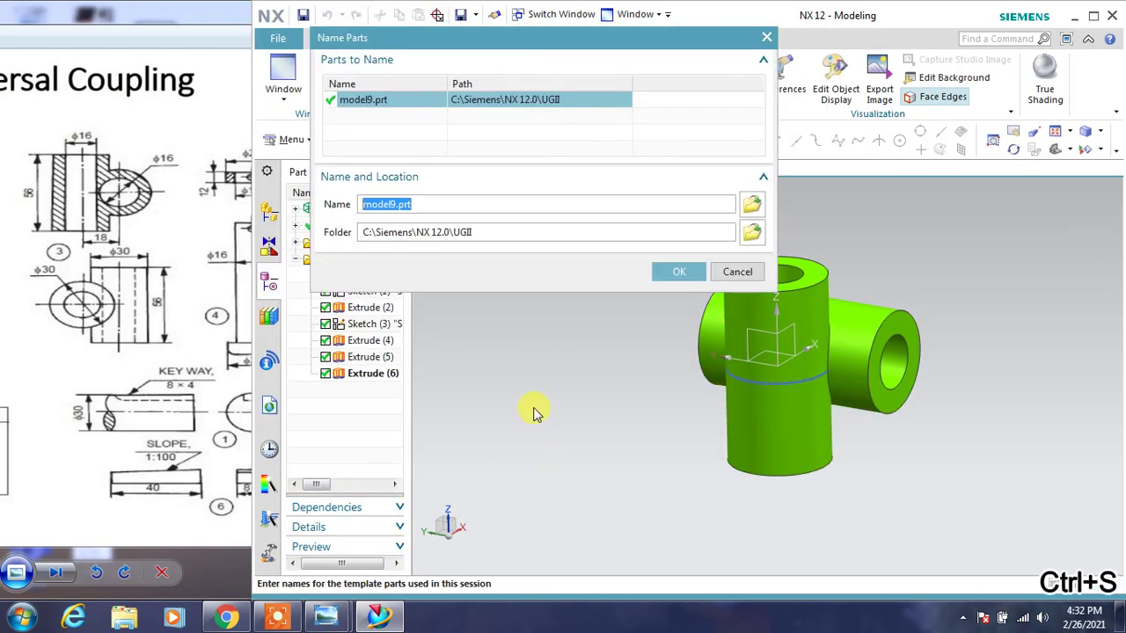
text(central block)
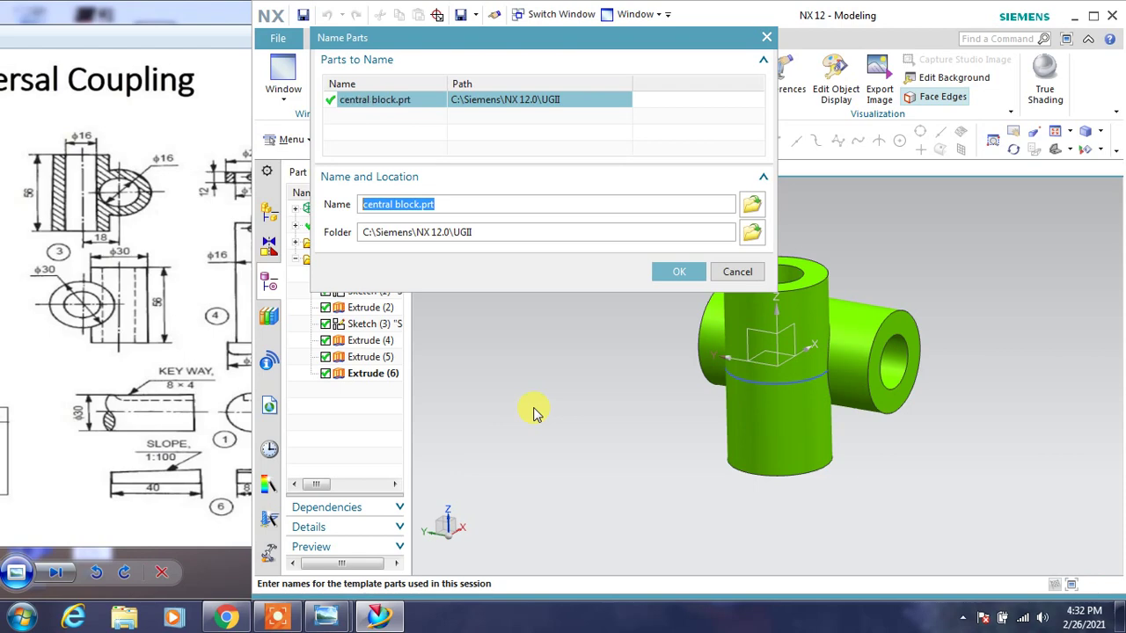
click(677, 272)
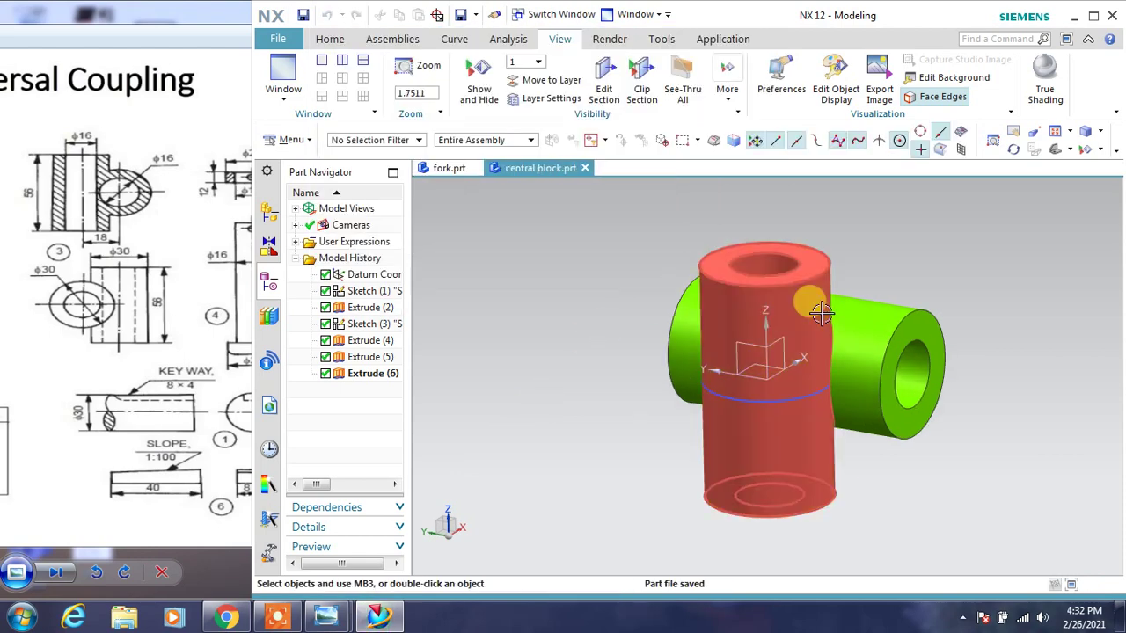
Create a new part from the Model template
scroll(792, 308, up, 3)
click(278, 38)
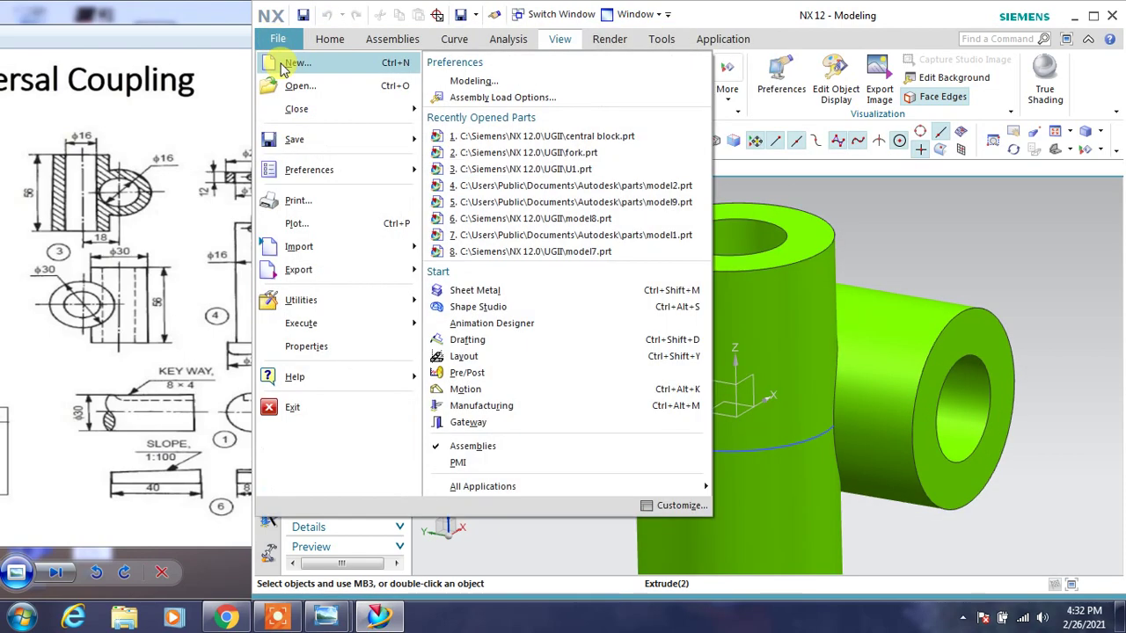
click(448, 353)
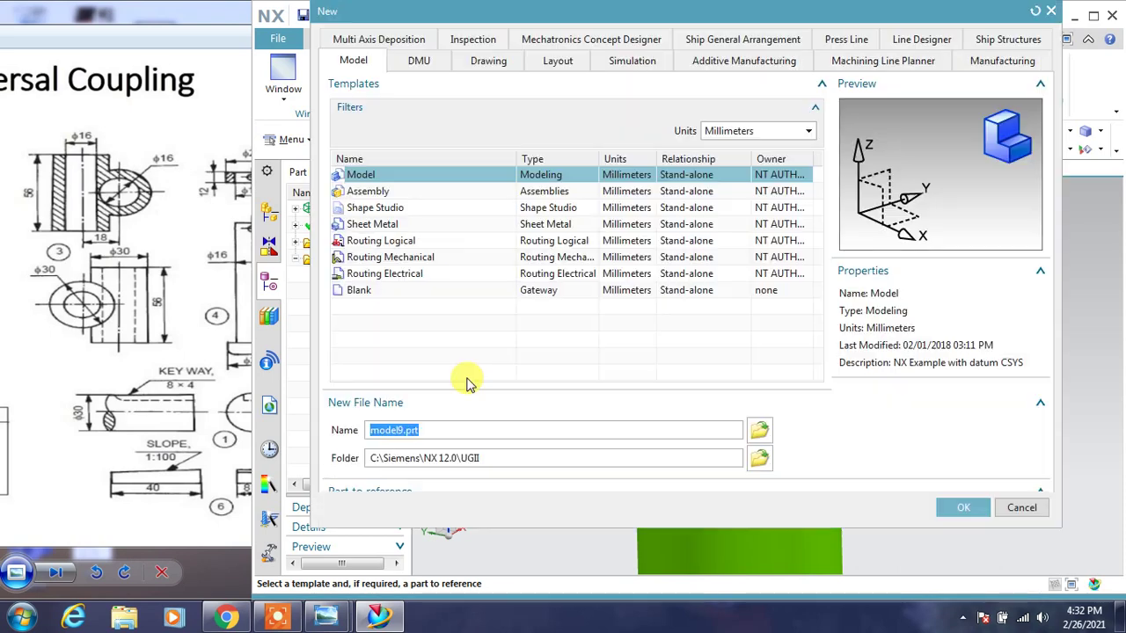
click(962, 565)
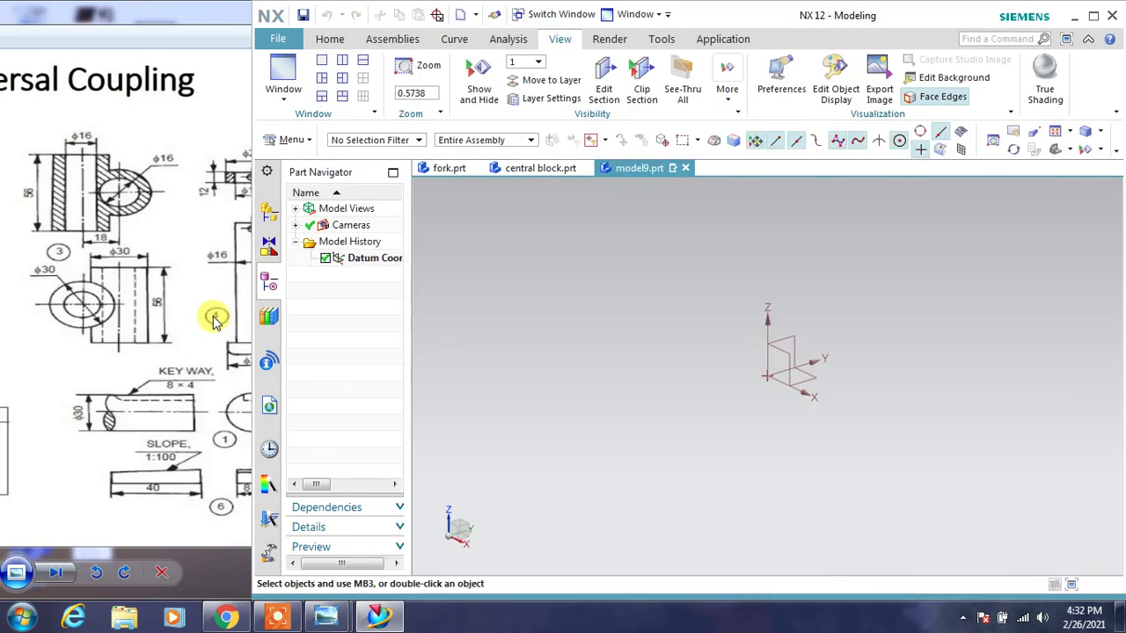
Move the drawing reference window to the left, then start a sketch in NX
click(215, 321)
drag(298, 18, 194, 18)
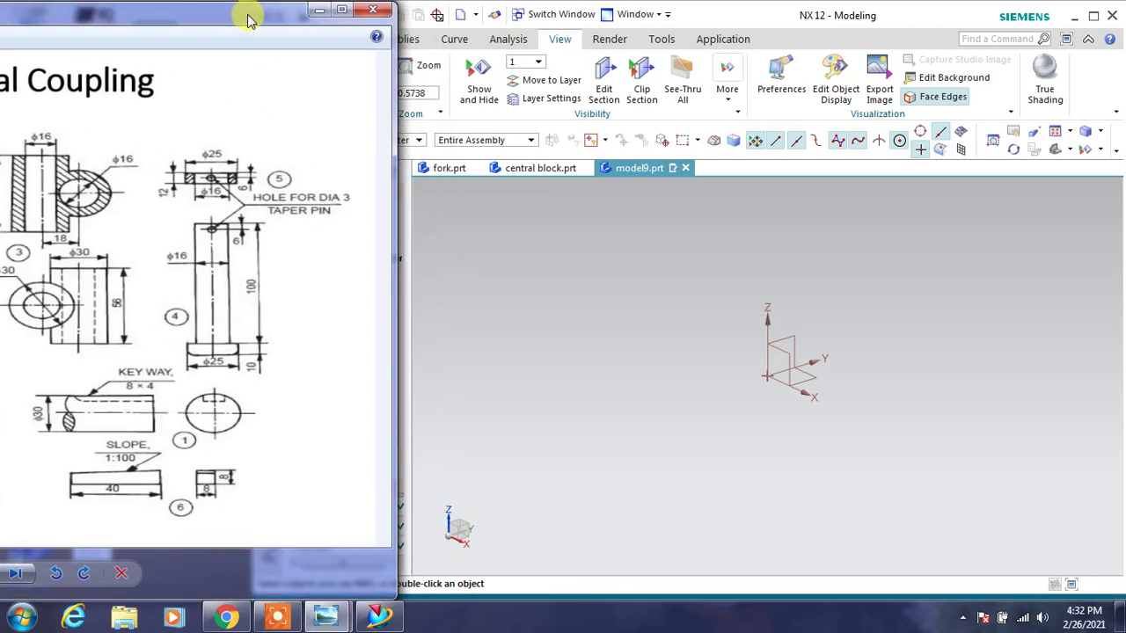
click(537, 376)
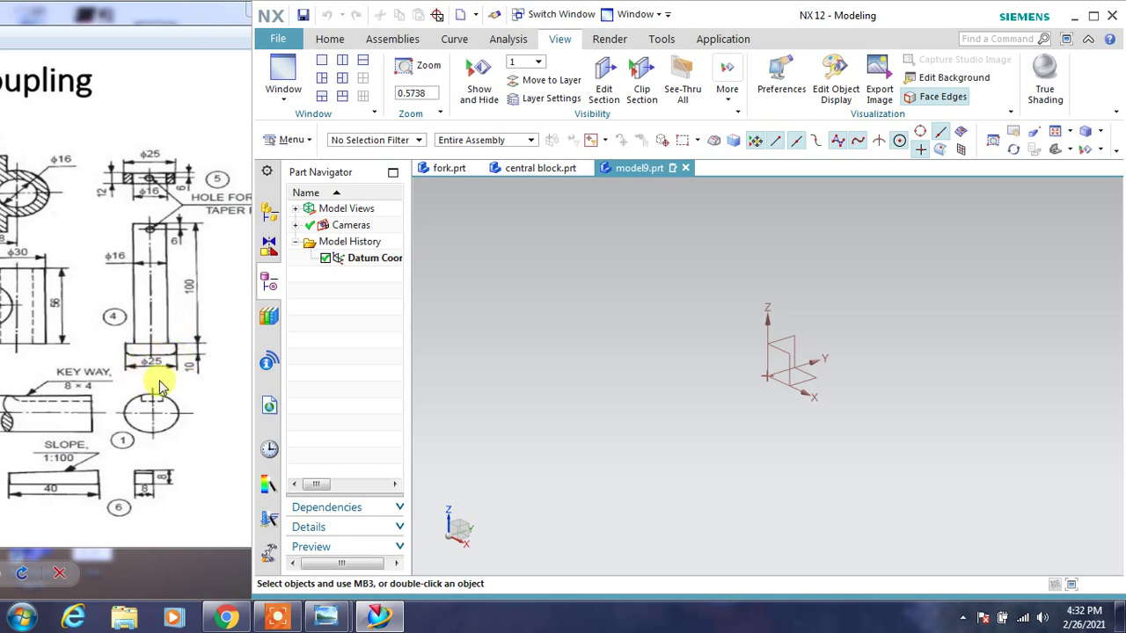
click(308, 39)
click(329, 77)
click(854, 359)
Start a sketch on the vertical datum plane with its horizontal reference set
click(795, 341)
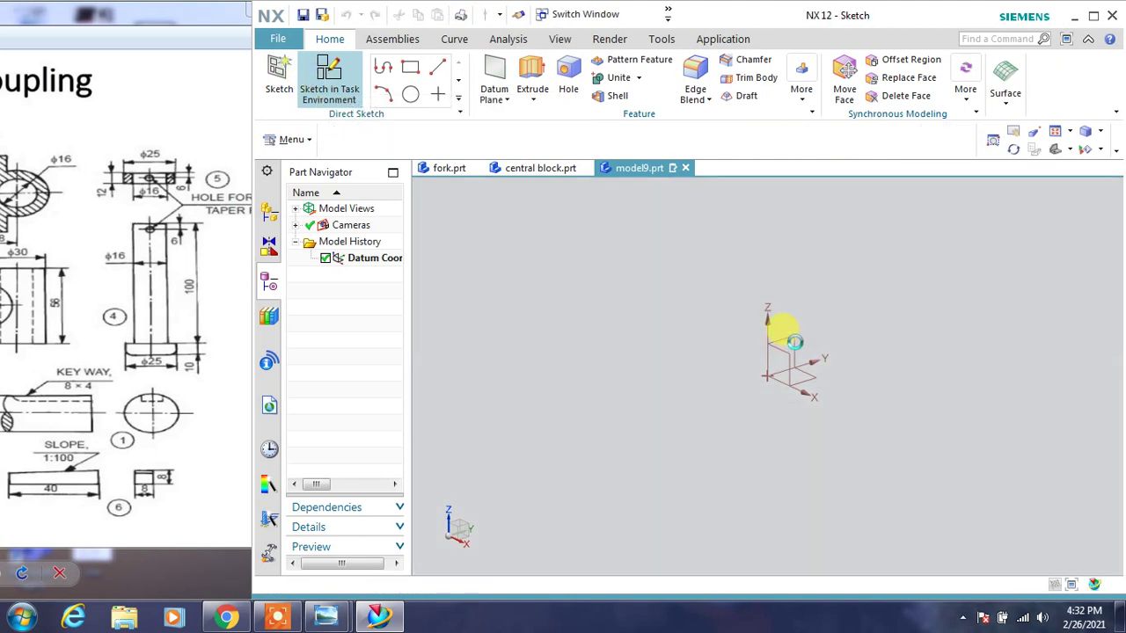
click(805, 357)
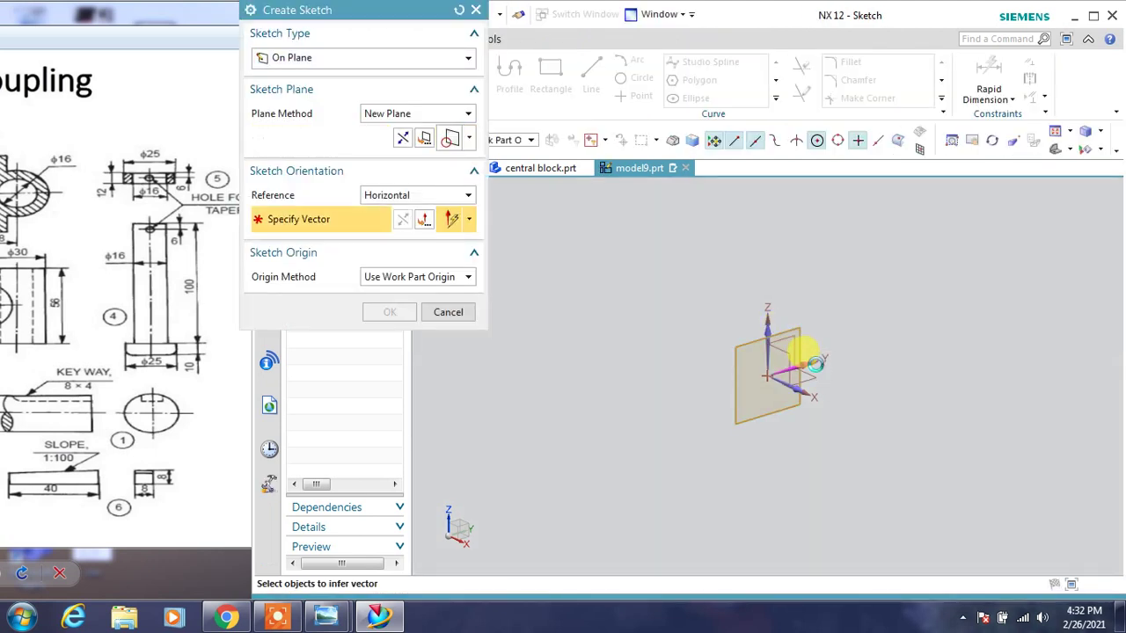
click(712, 362)
click(389, 313)
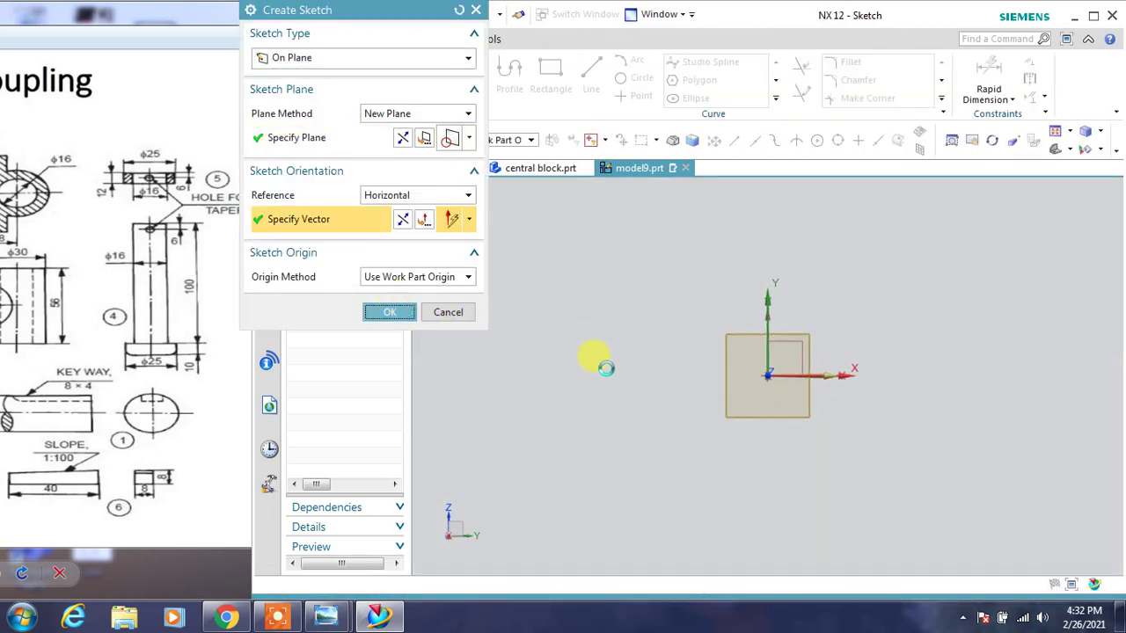
Draw the stepped line profile: 100 up from the origin, across, 90 down, across, 10 down
click(767, 376)
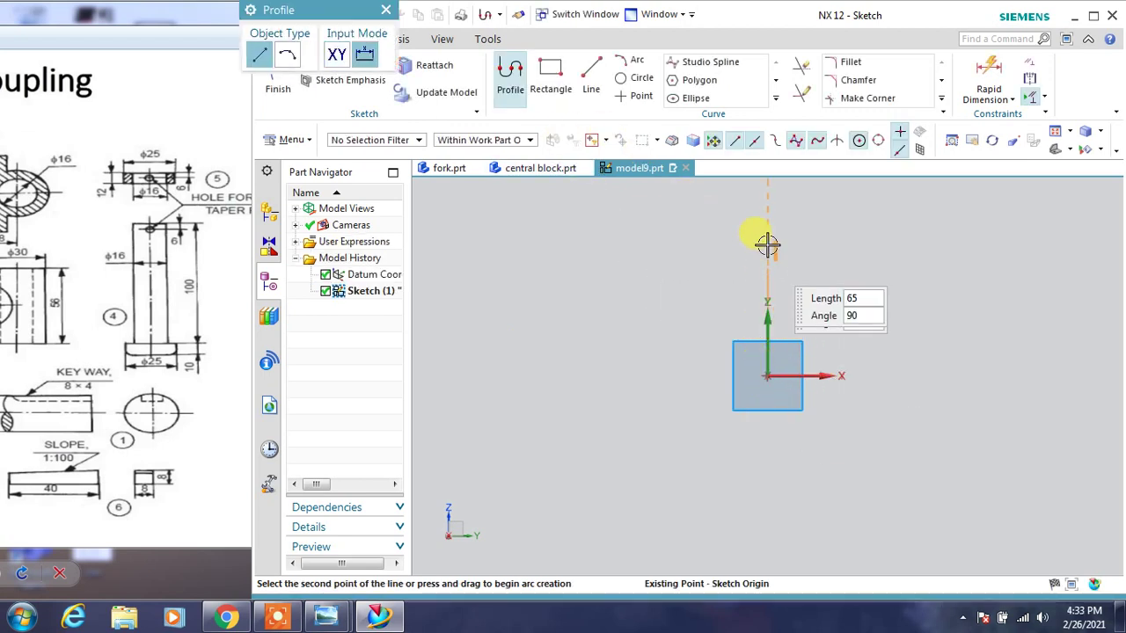
click(767, 196)
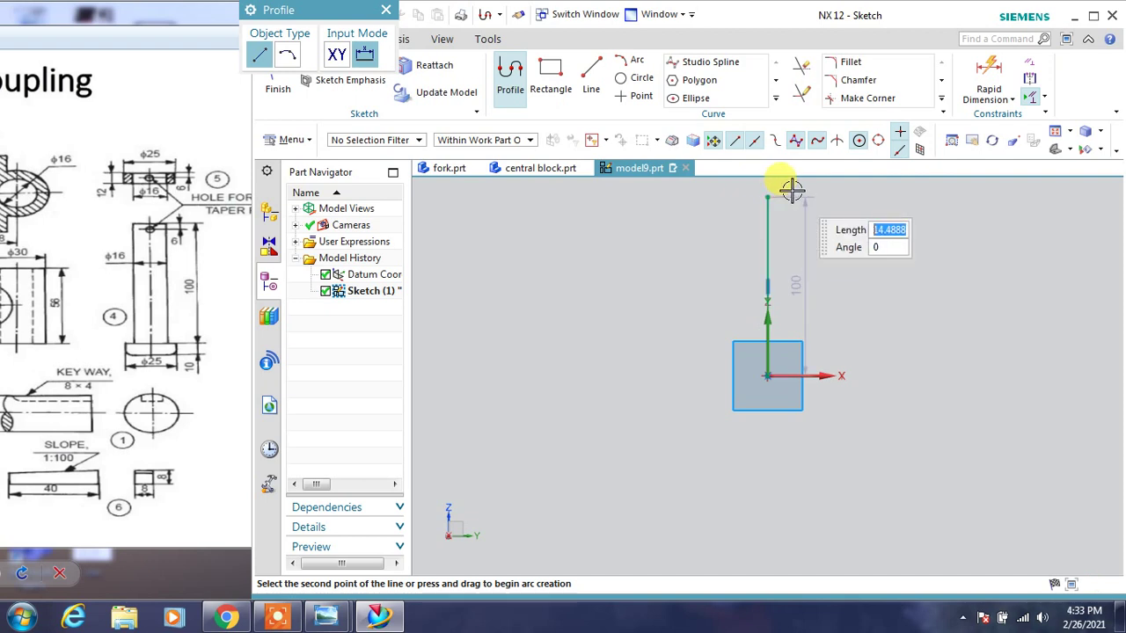
click(792, 195)
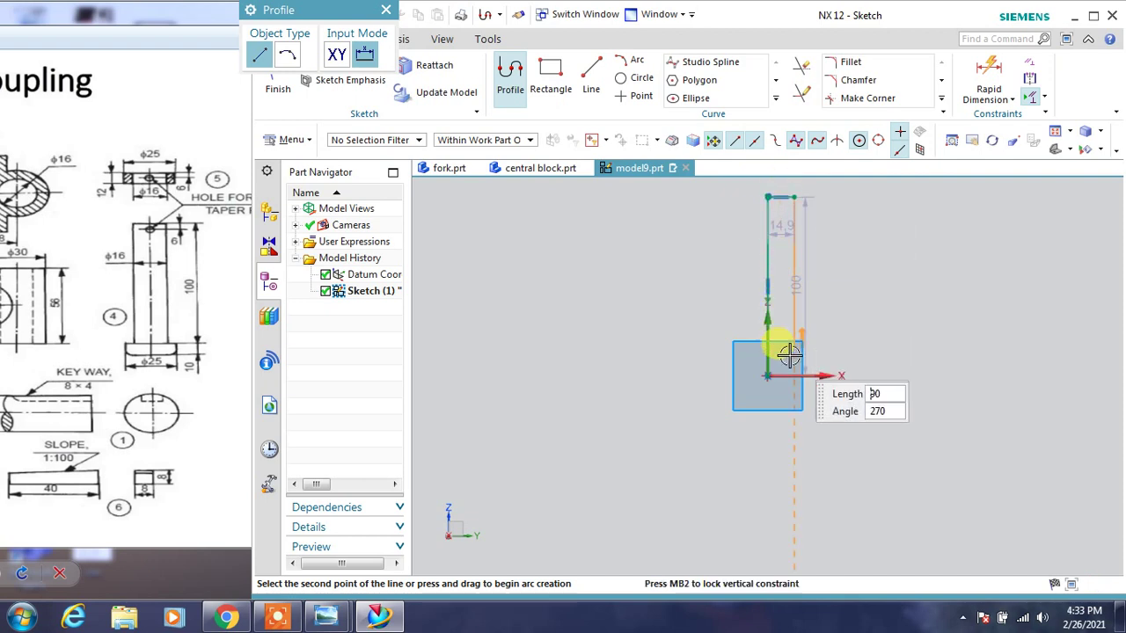
click(795, 358)
scroll(818, 363, up, 3)
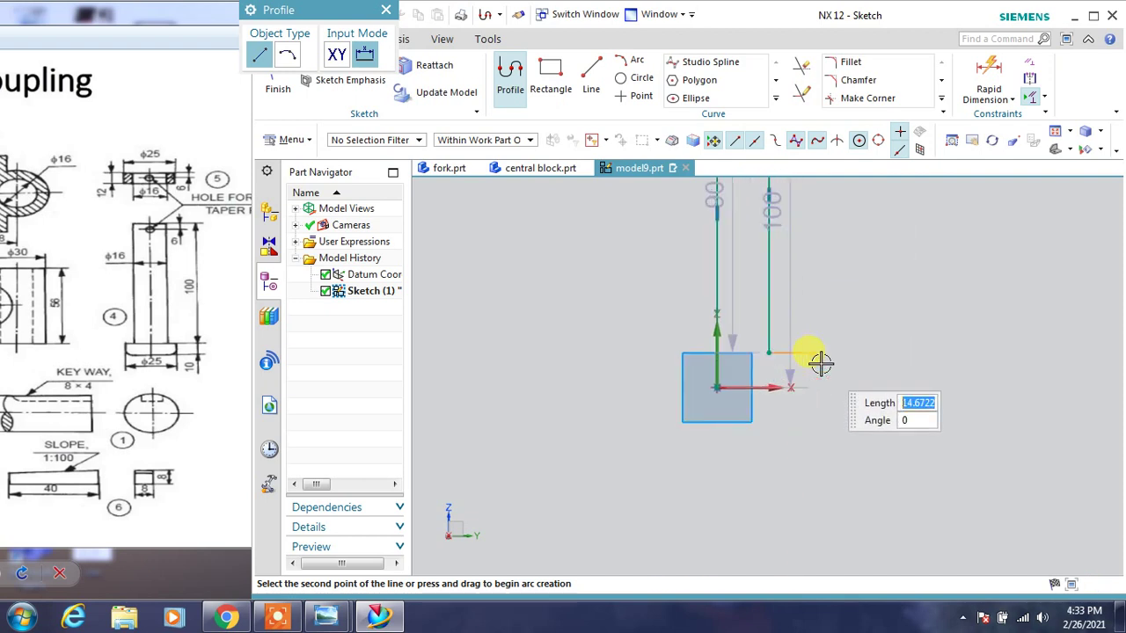
click(821, 377)
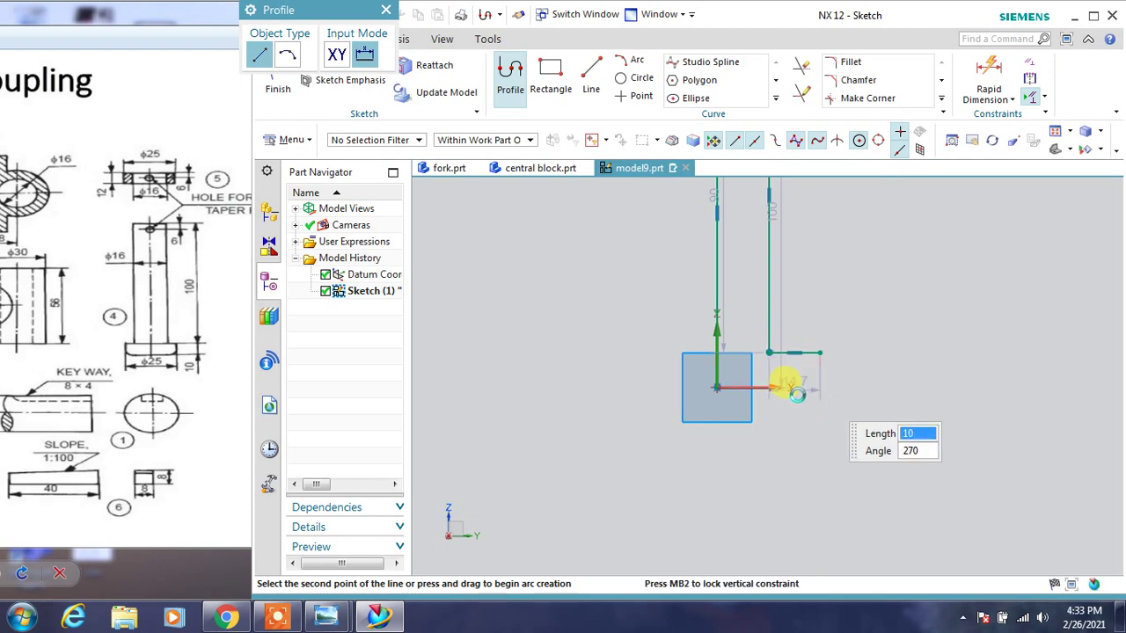
click(796, 394)
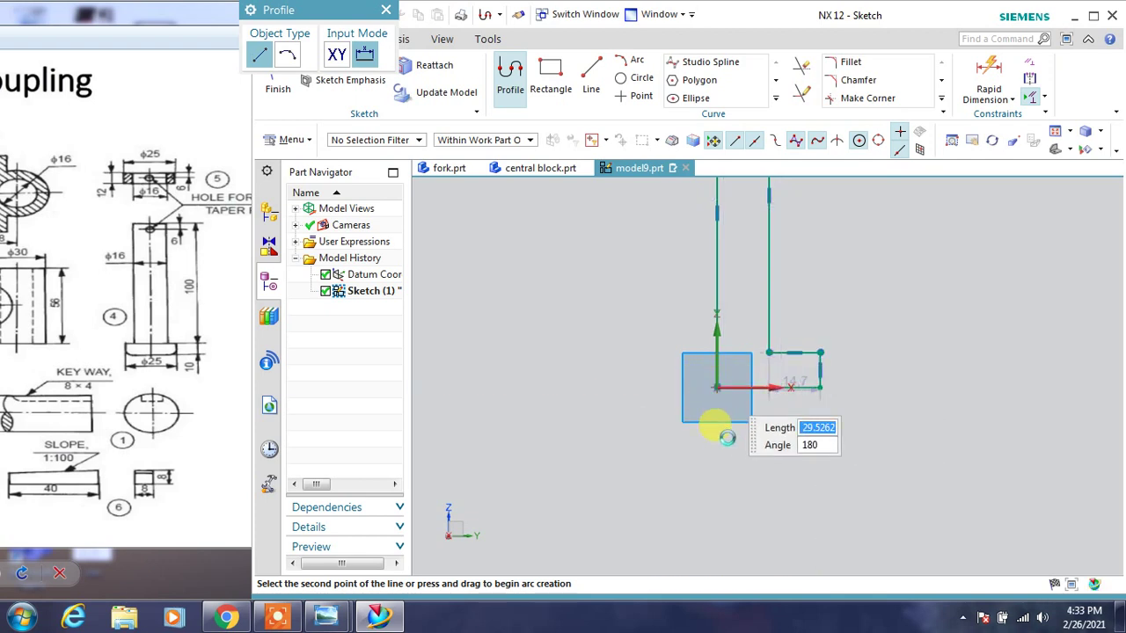
key(Escape)
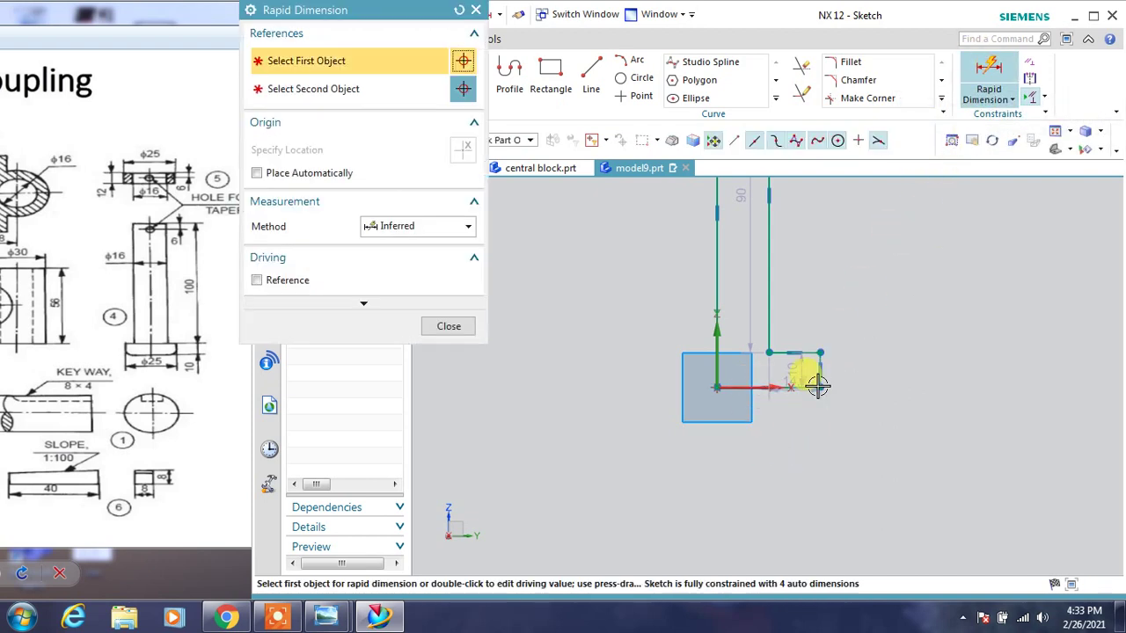
Dimension the collar width as 12.5
click(788, 385)
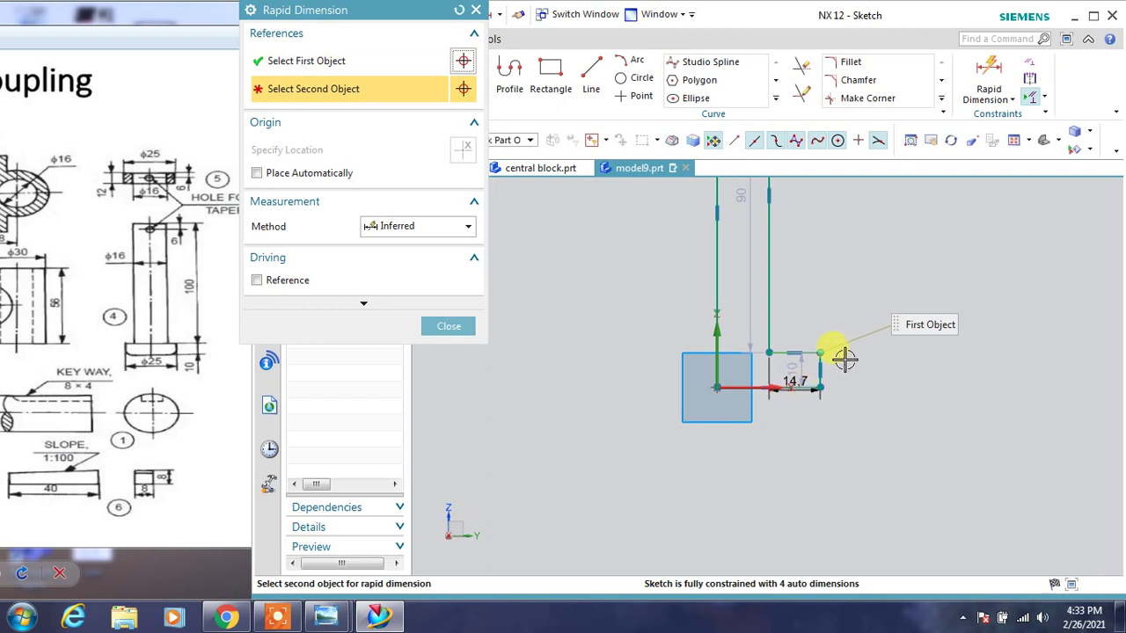
click(449, 326)
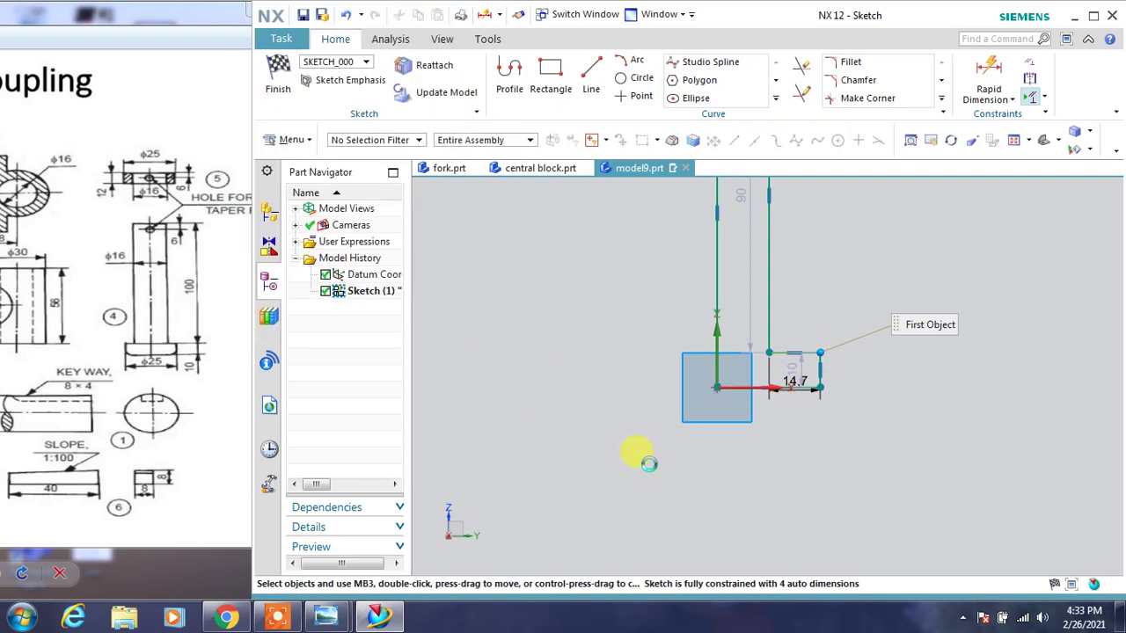
click(988, 72)
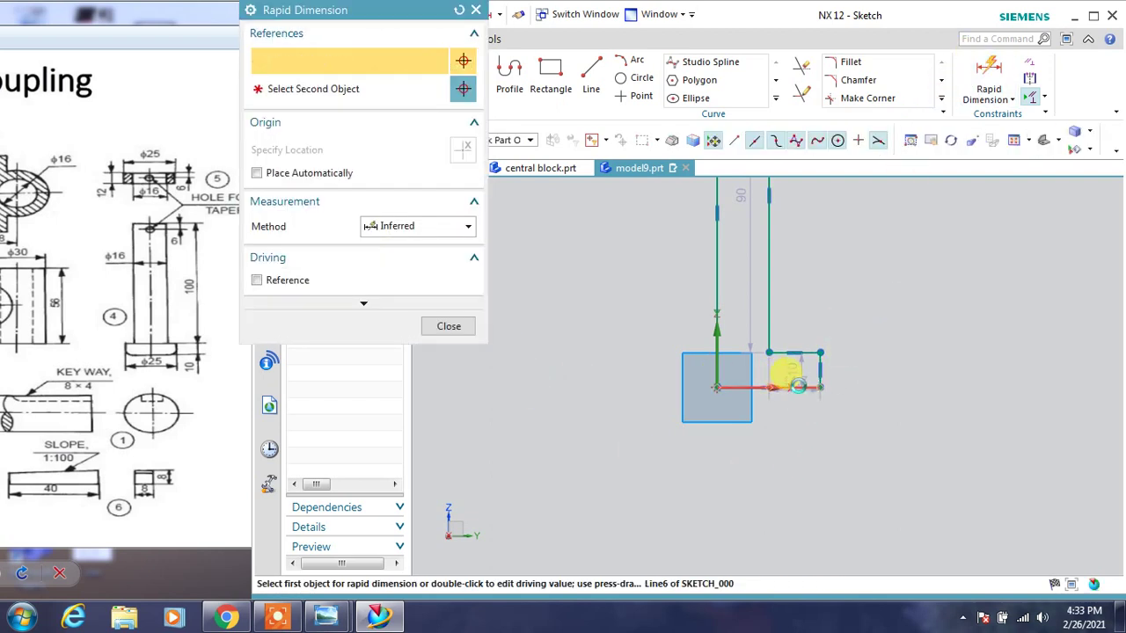
click(797, 386)
click(762, 403)
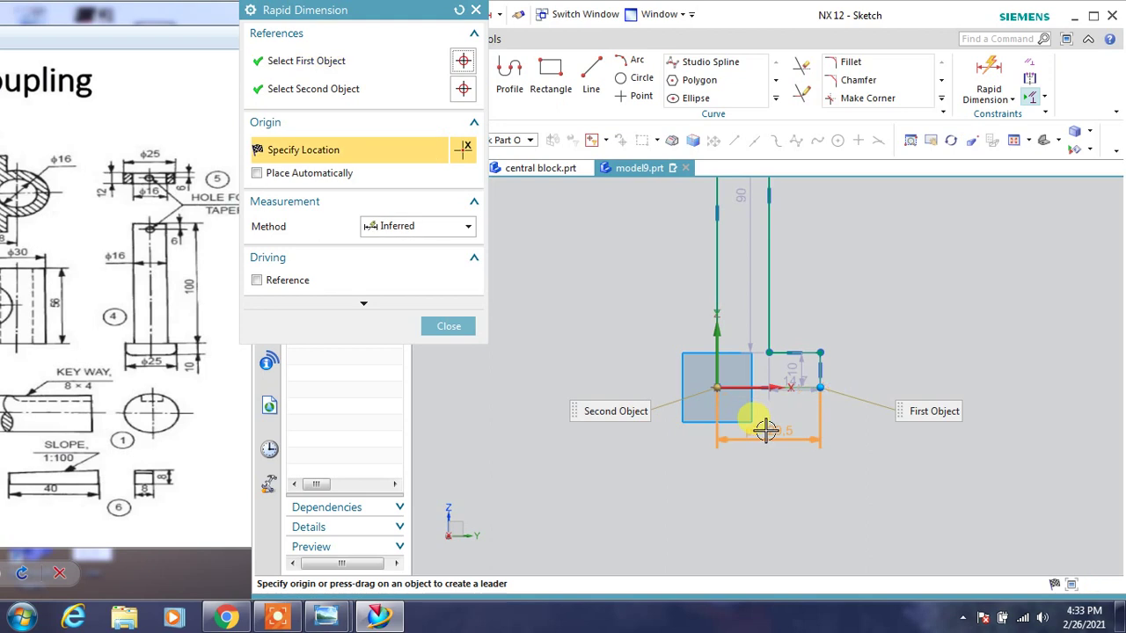
click(717, 489)
text(12,)
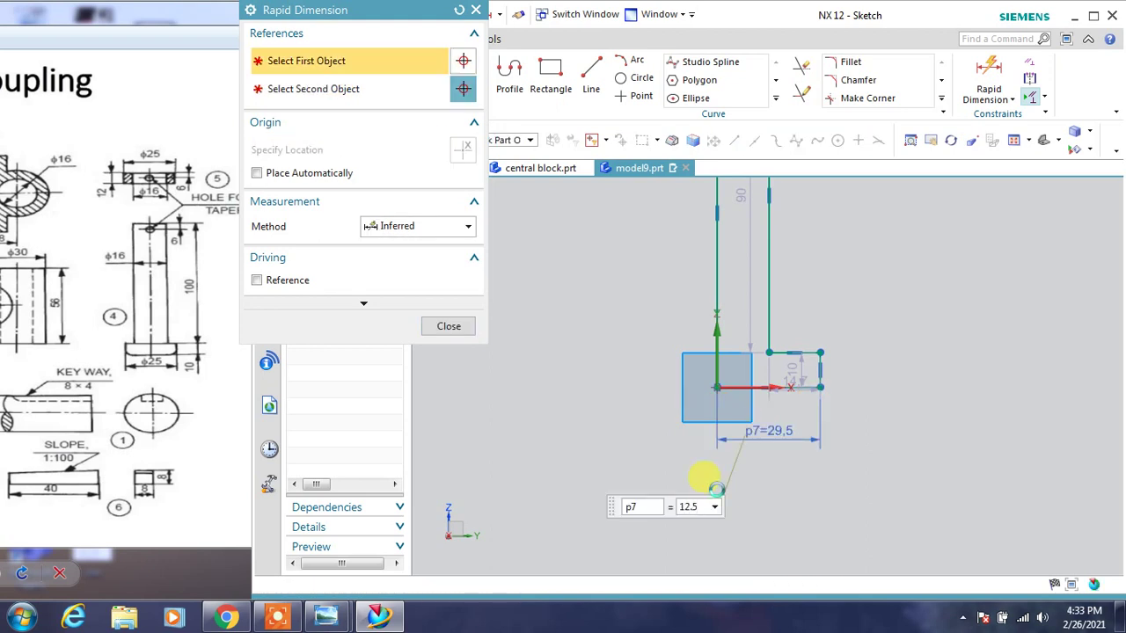
key(Return)
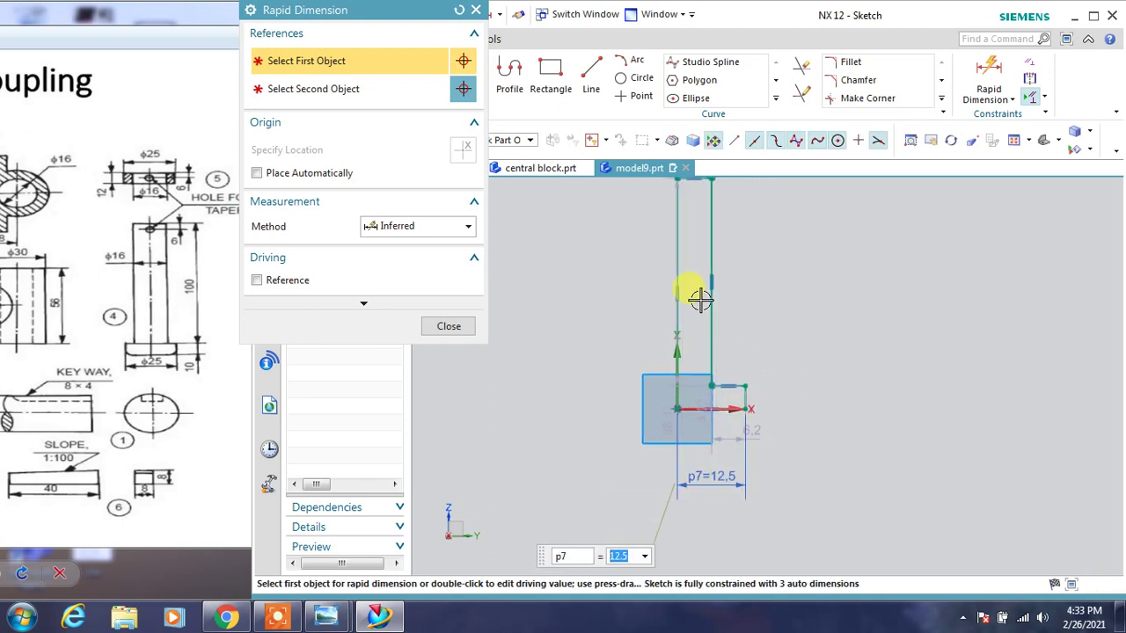
Dimension the shank width as 8 and the collar height as 10
click(683, 313)
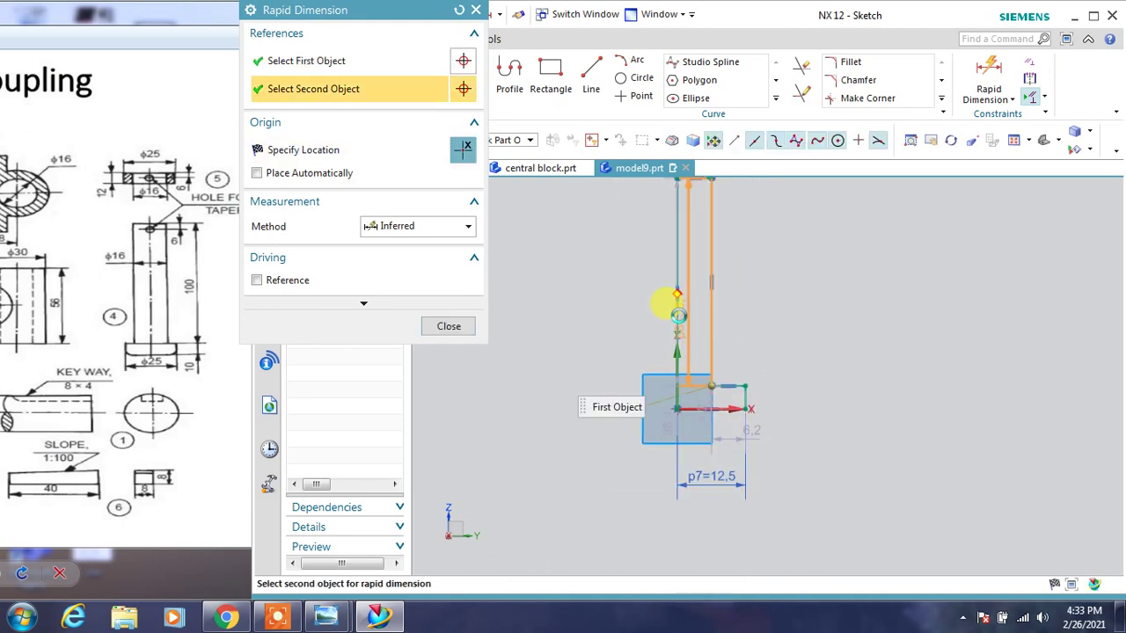
click(737, 284)
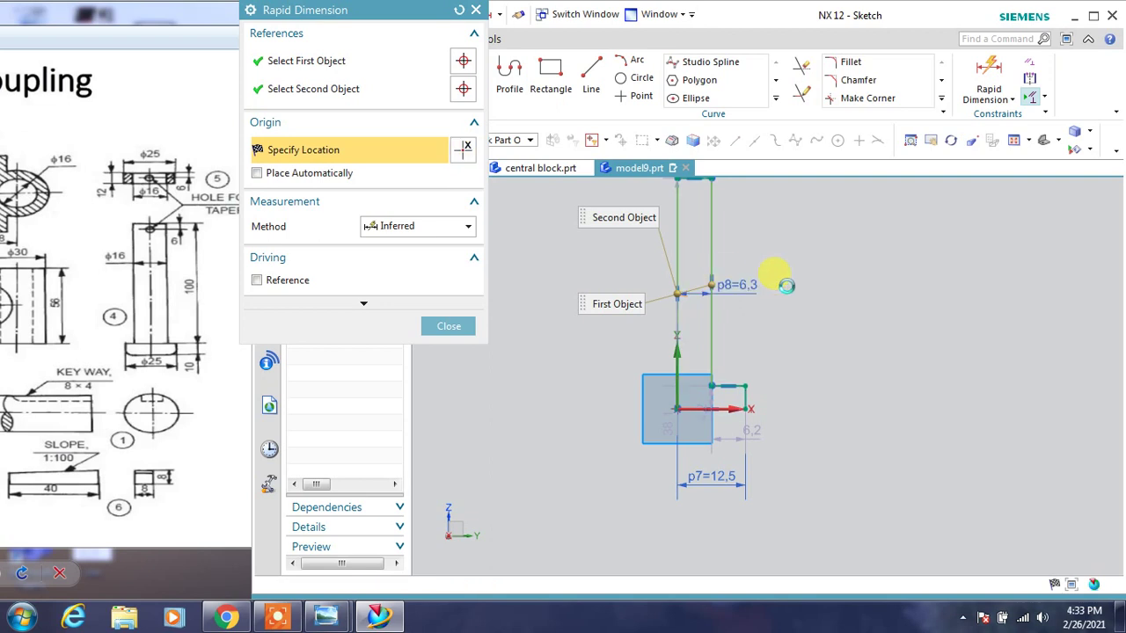
text(8)
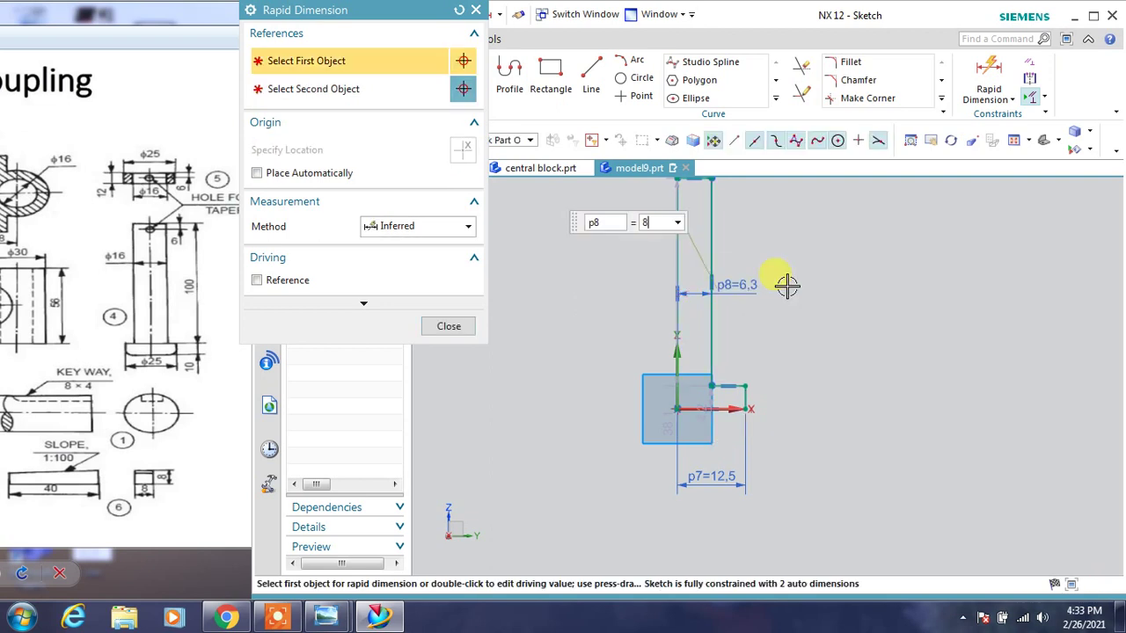
key(Return)
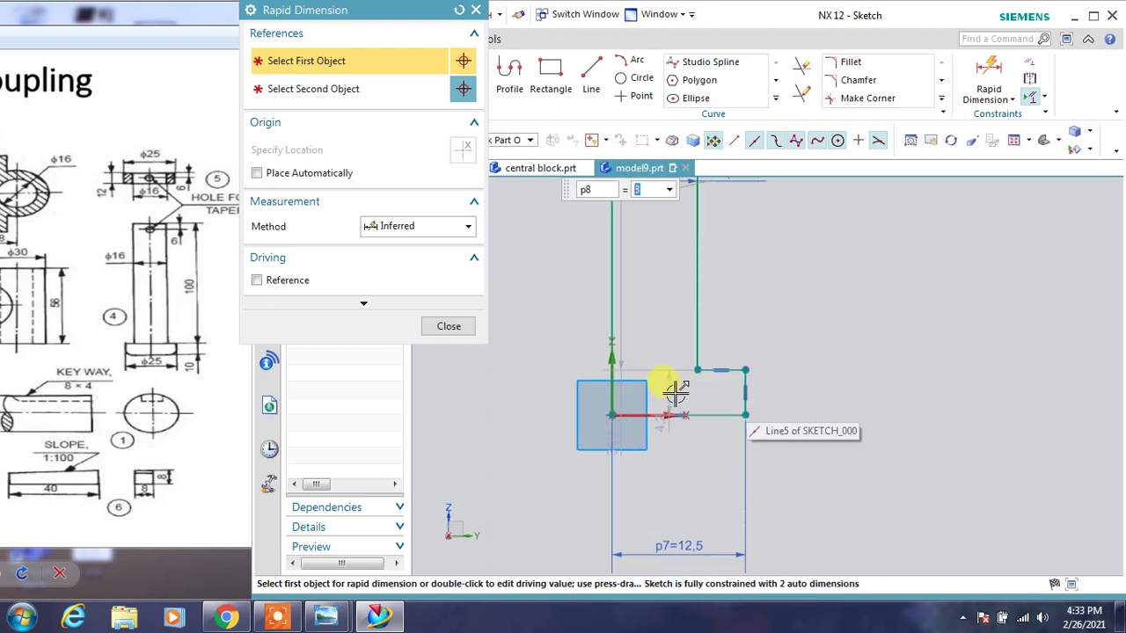
click(667, 384)
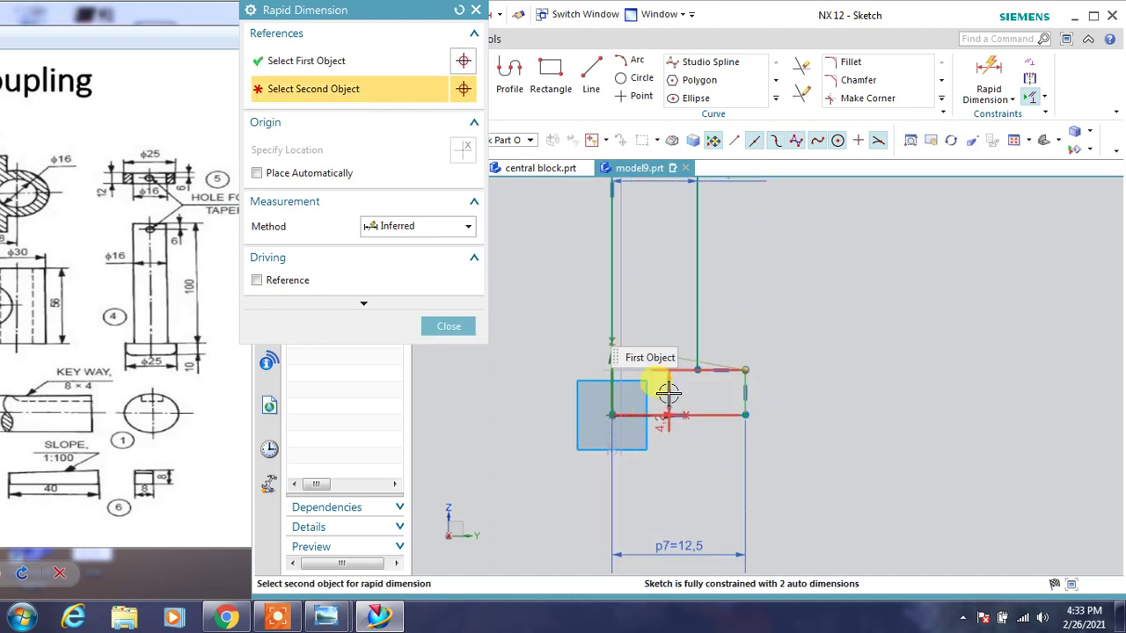
click(669, 393)
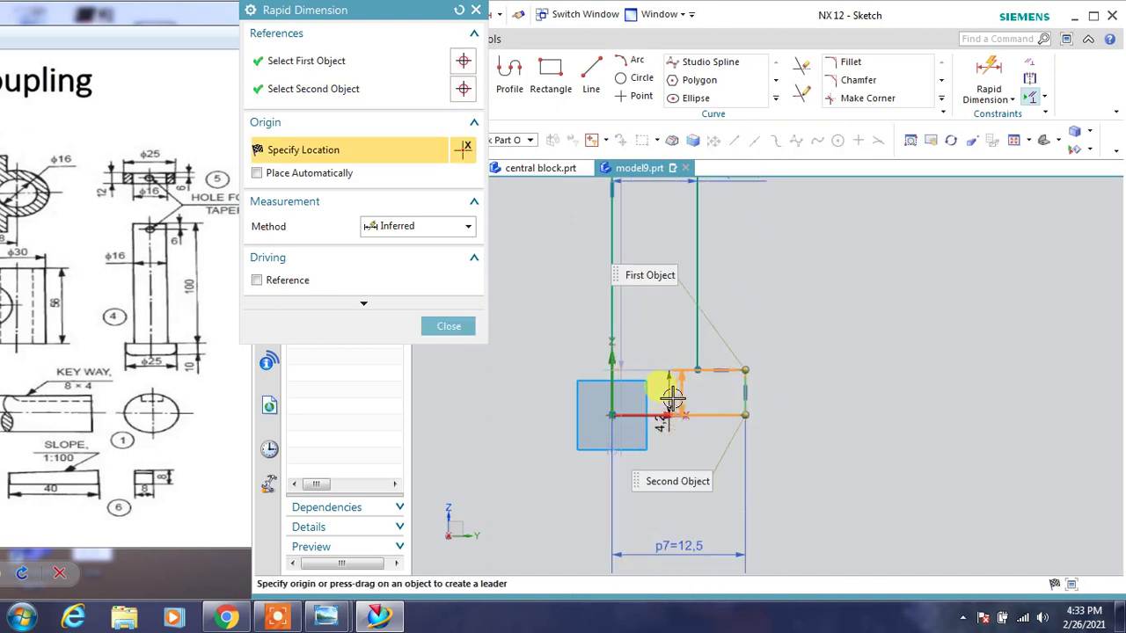
click(781, 388)
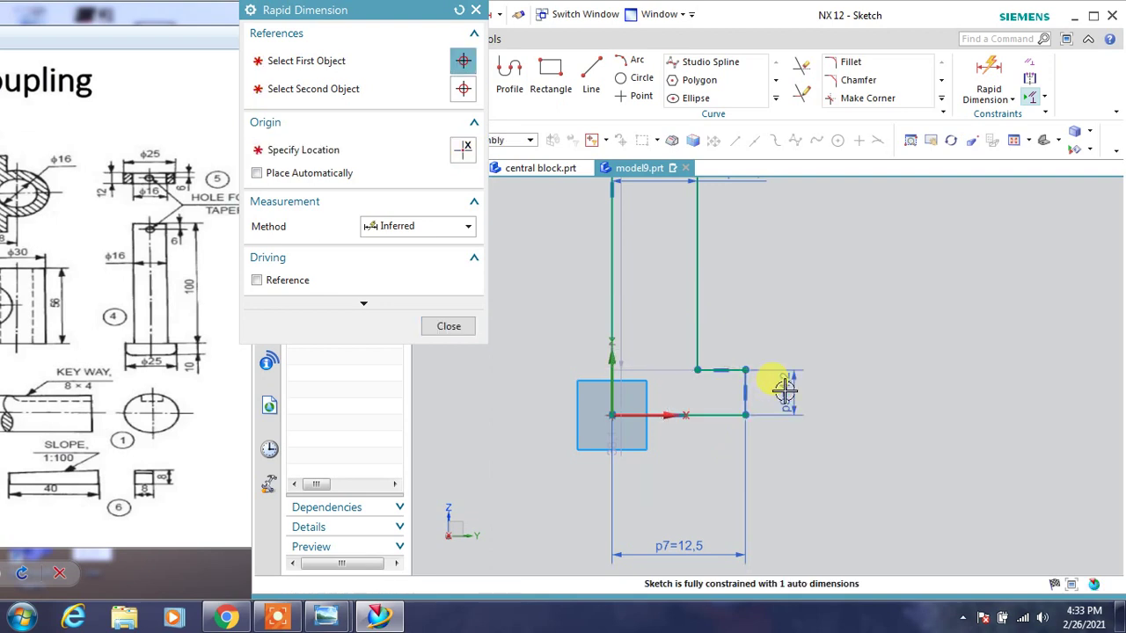
text(10)
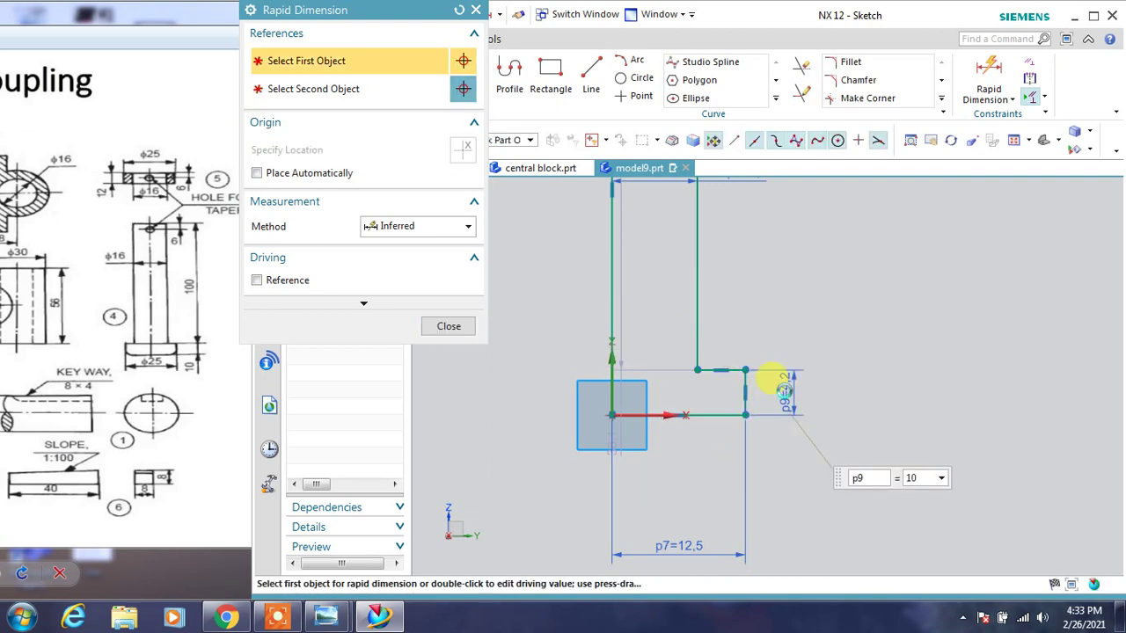
key(Return)
Dimension the pin length as 100, close dimensioning, and bring up the reference drawing
scroll(892, 370, up, 3)
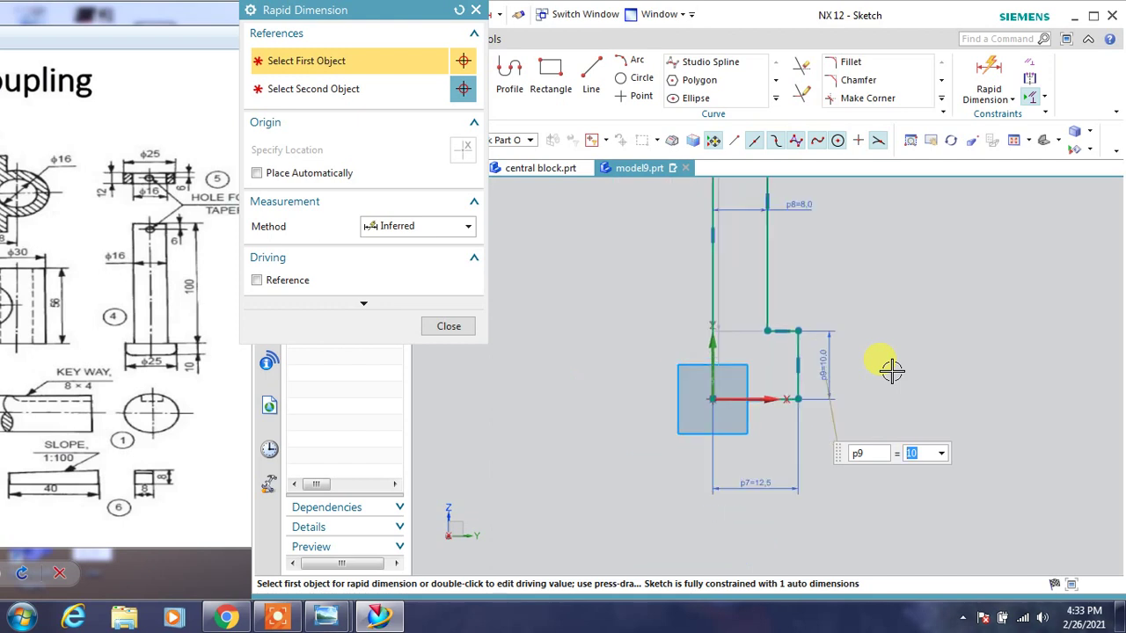
scroll(890, 370, up, 1)
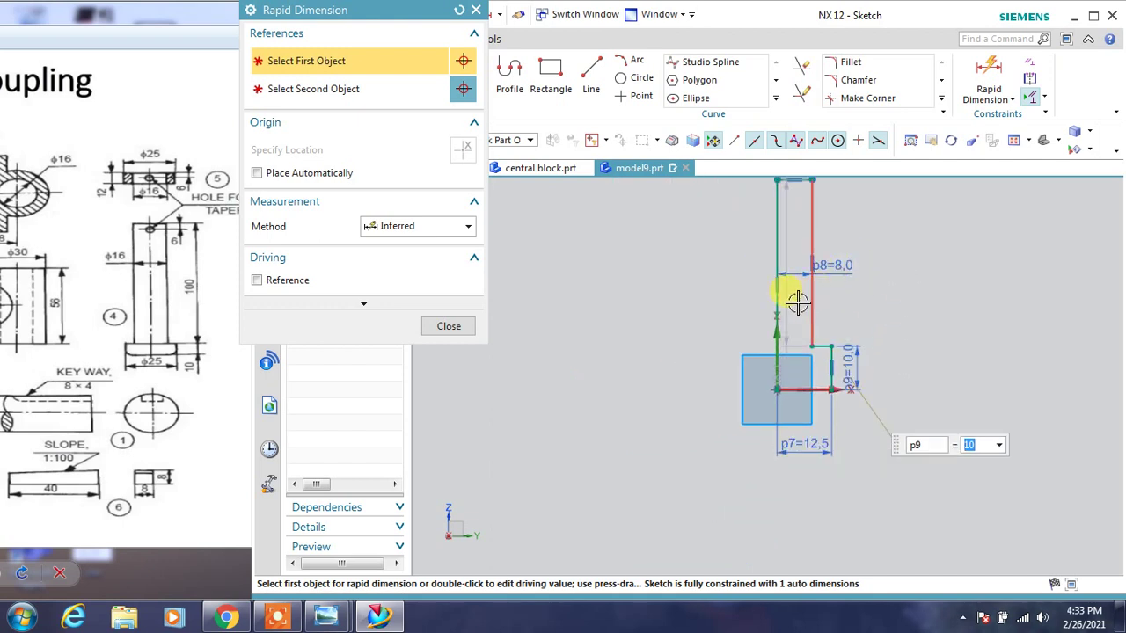
click(810, 209)
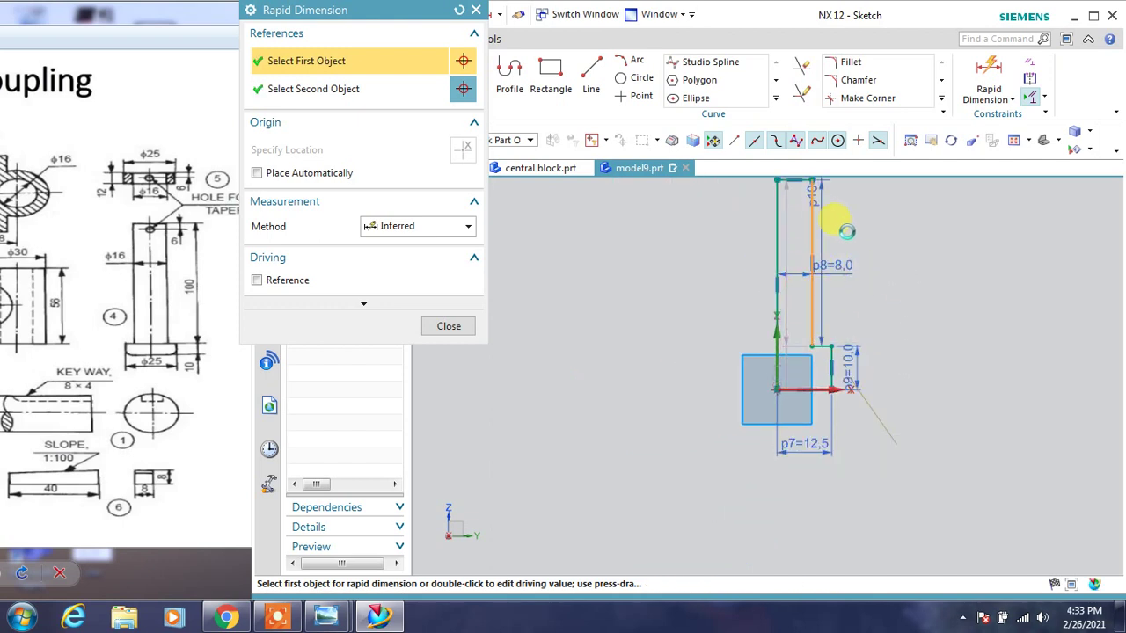
click(849, 231)
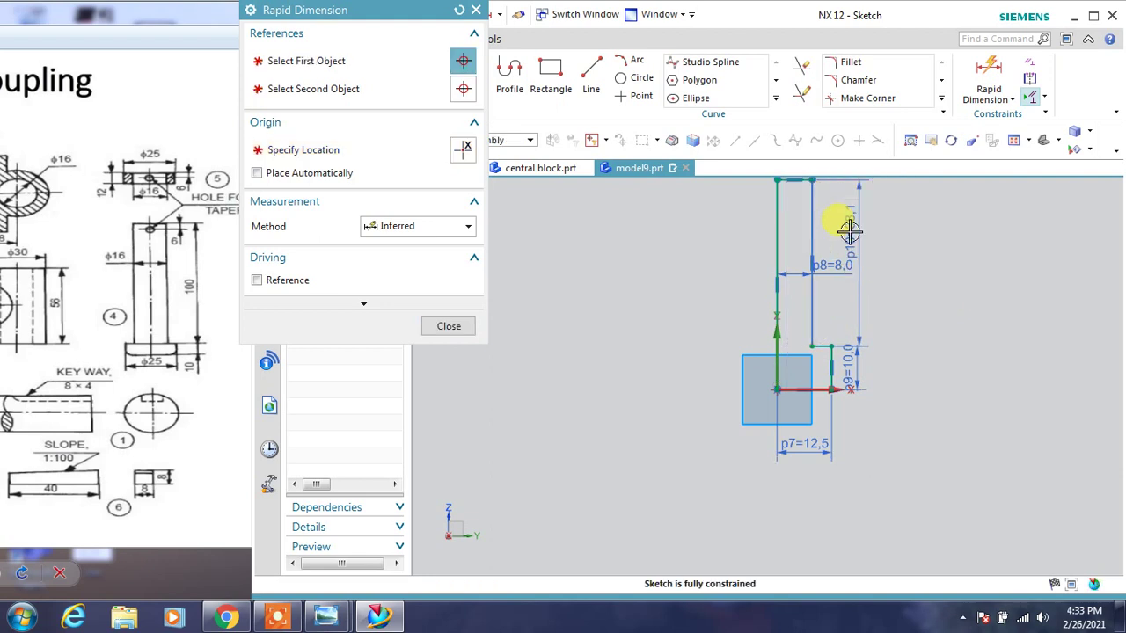
text(100)
key(Return)
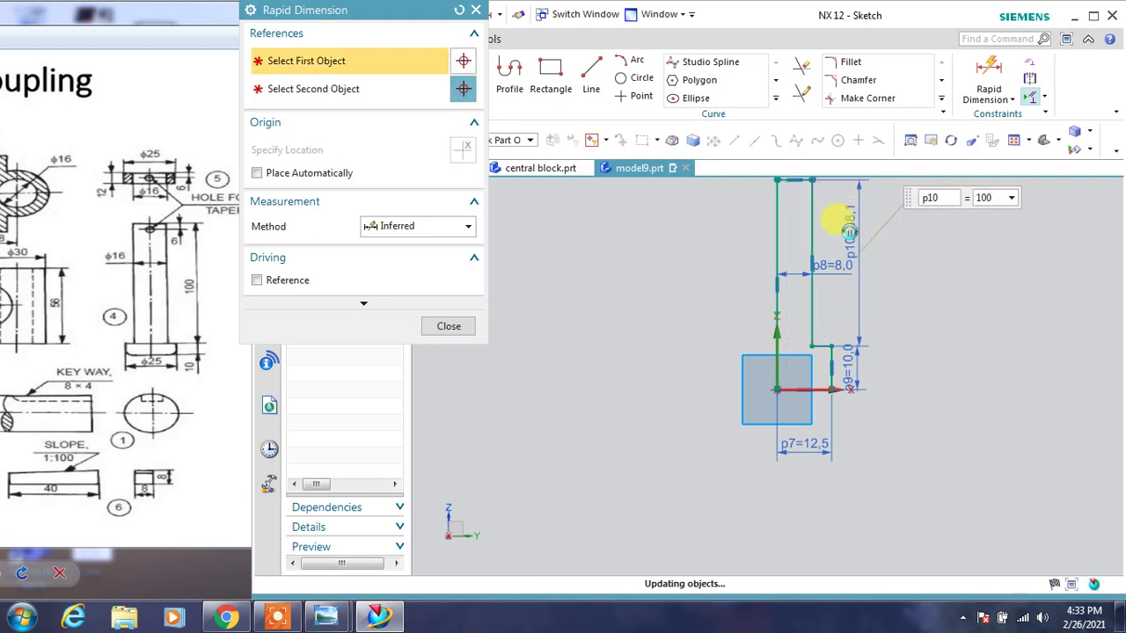
scroll(849, 502, up, 2)
scroll(852, 498, down, 2)
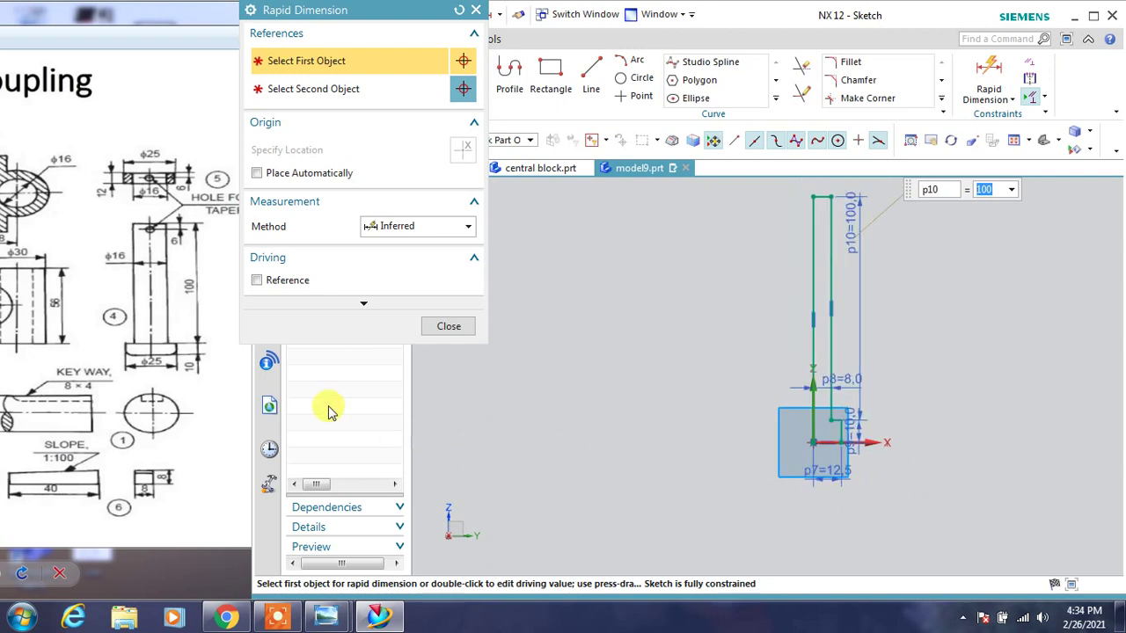
click(449, 326)
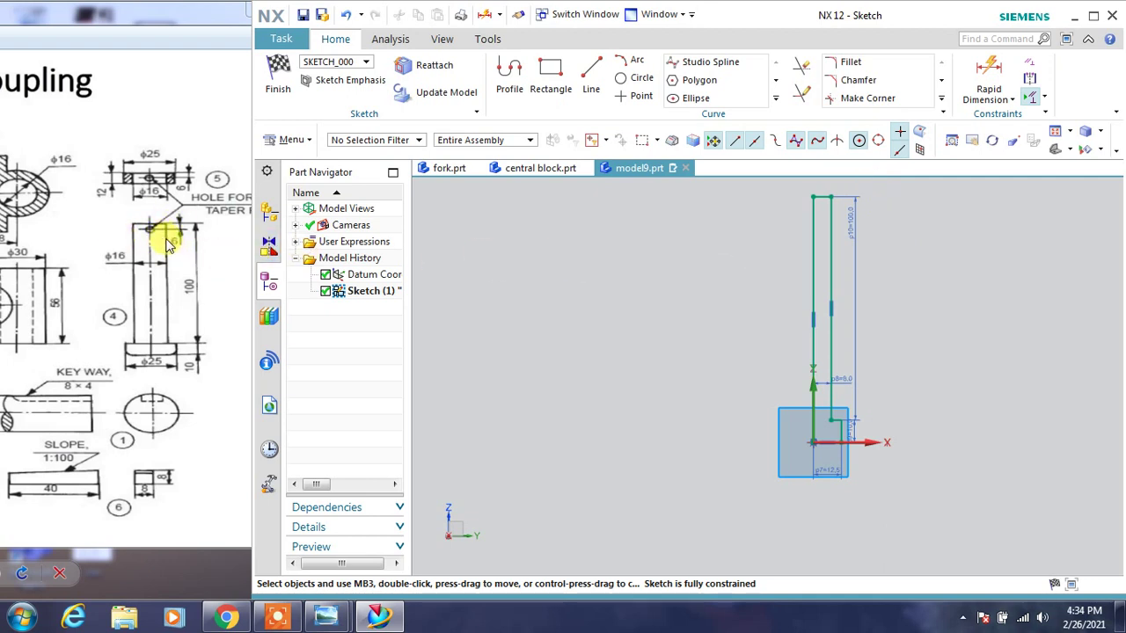
click(173, 293)
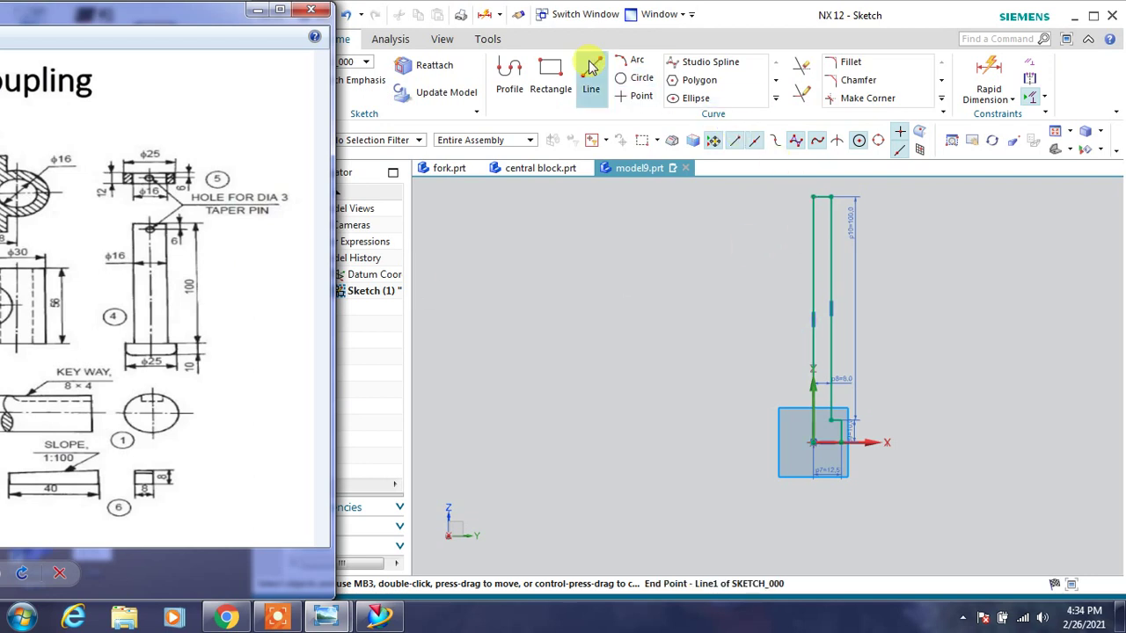
Draw a 3 mm circle centred on the pin's axis line near its top
click(629, 78)
scroll(812, 185, up, 2)
scroll(812, 184, up, 2)
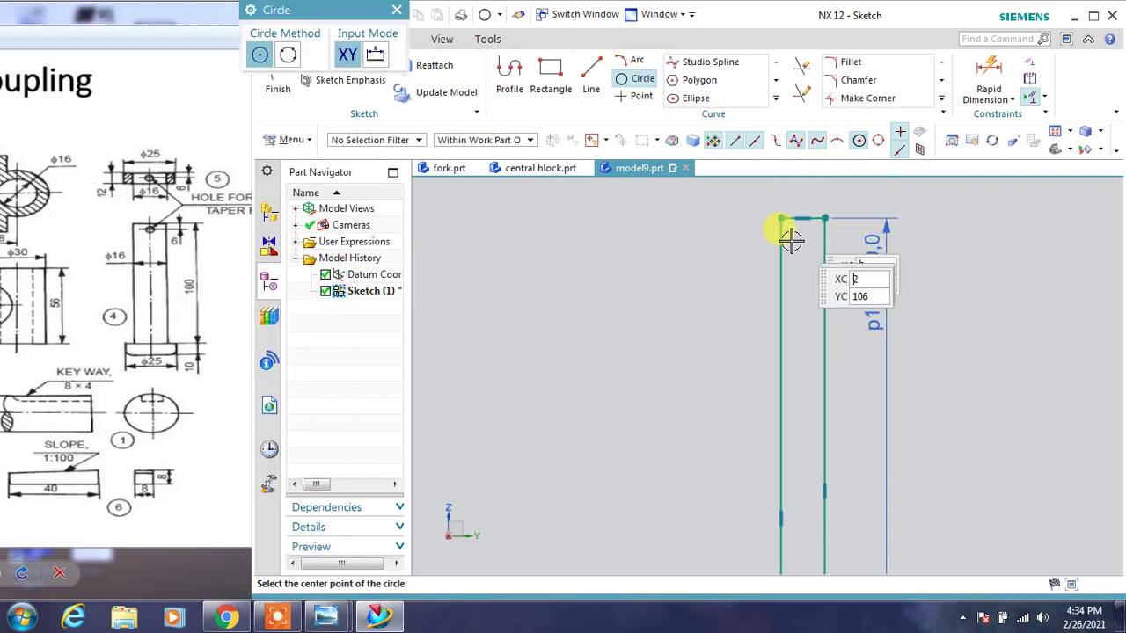
click(780, 253)
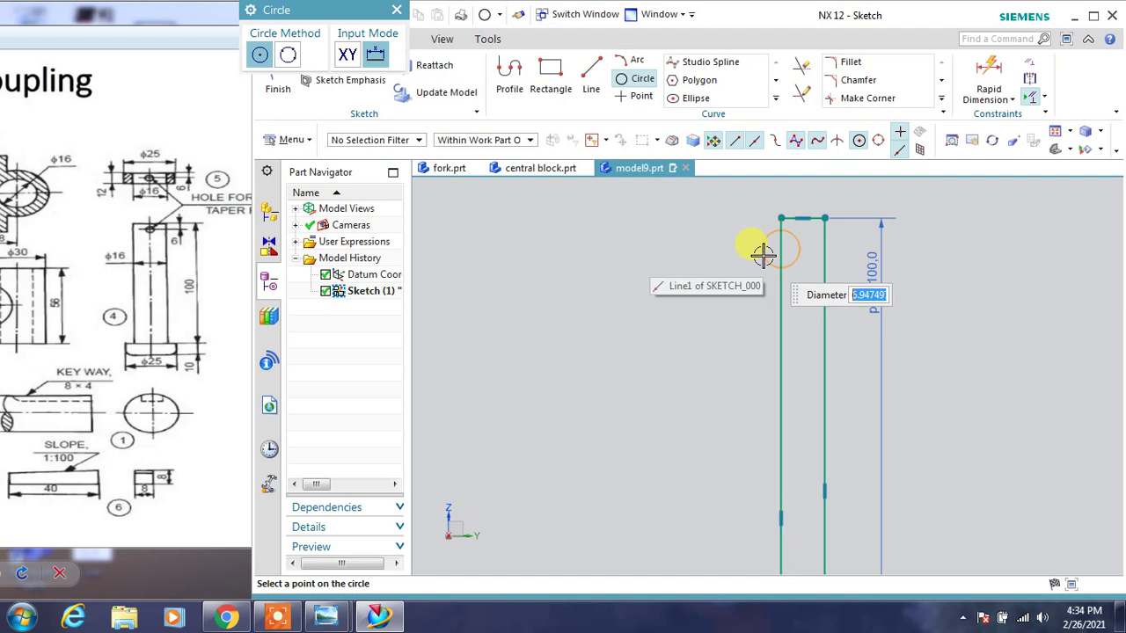
text(3)
key(Return)
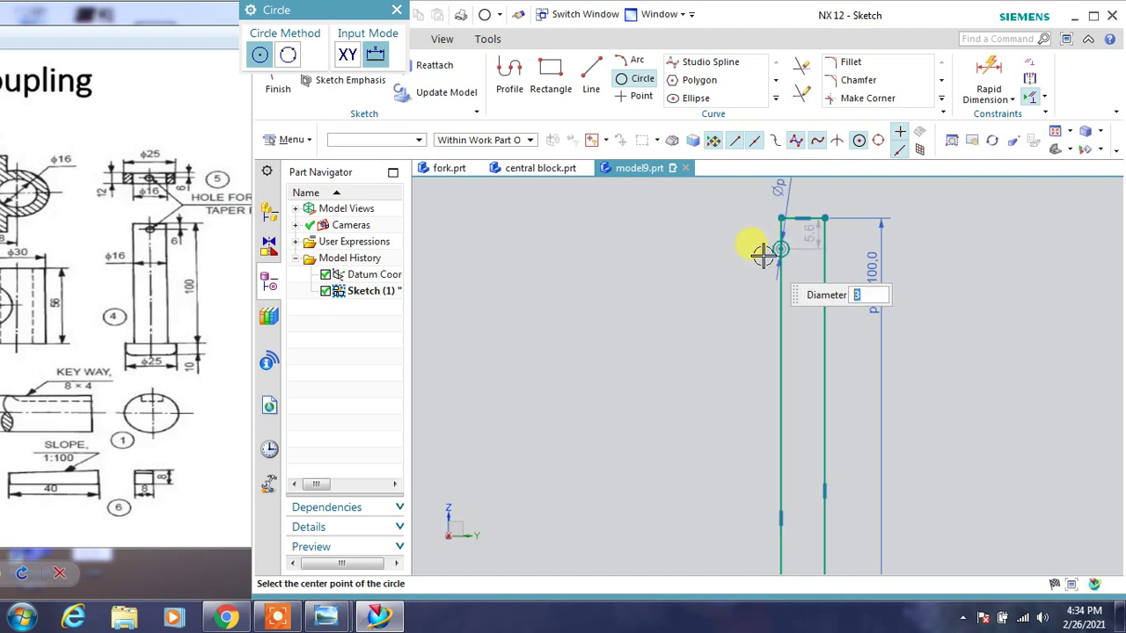
key(Escape)
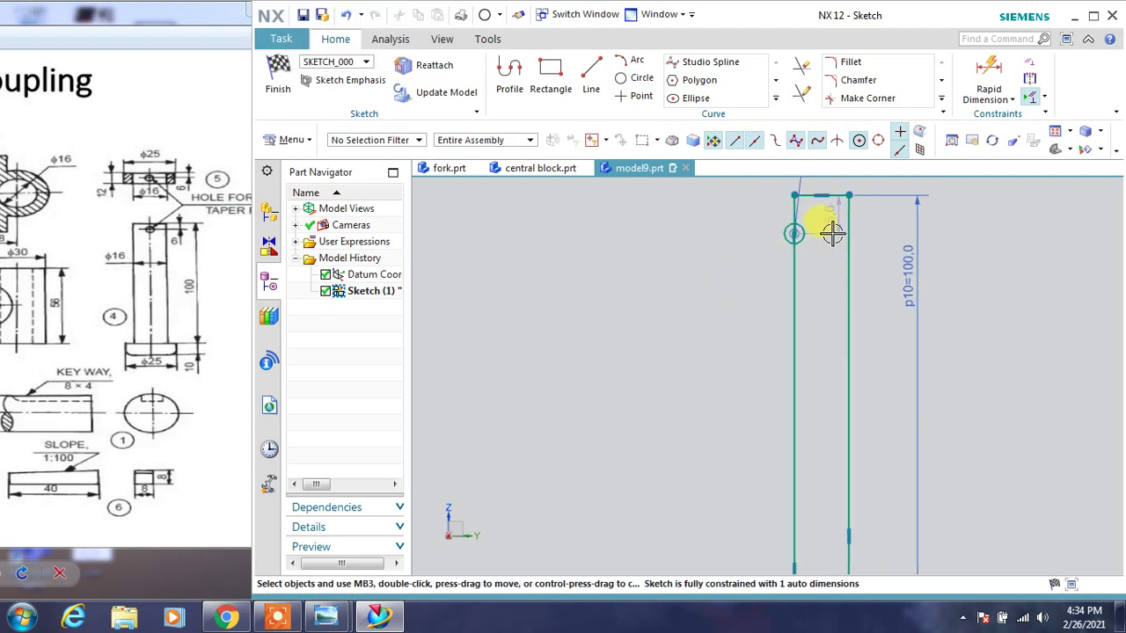
Set the circle's distance from the top to 6 mm and finish the sketch
double_click(825, 209)
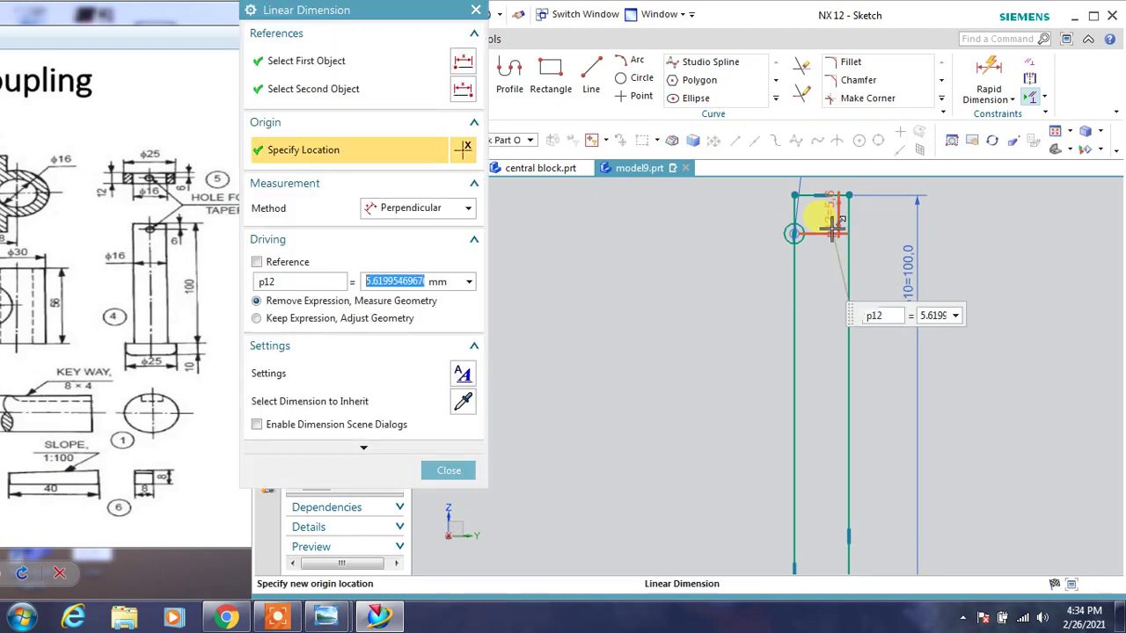
text(6)
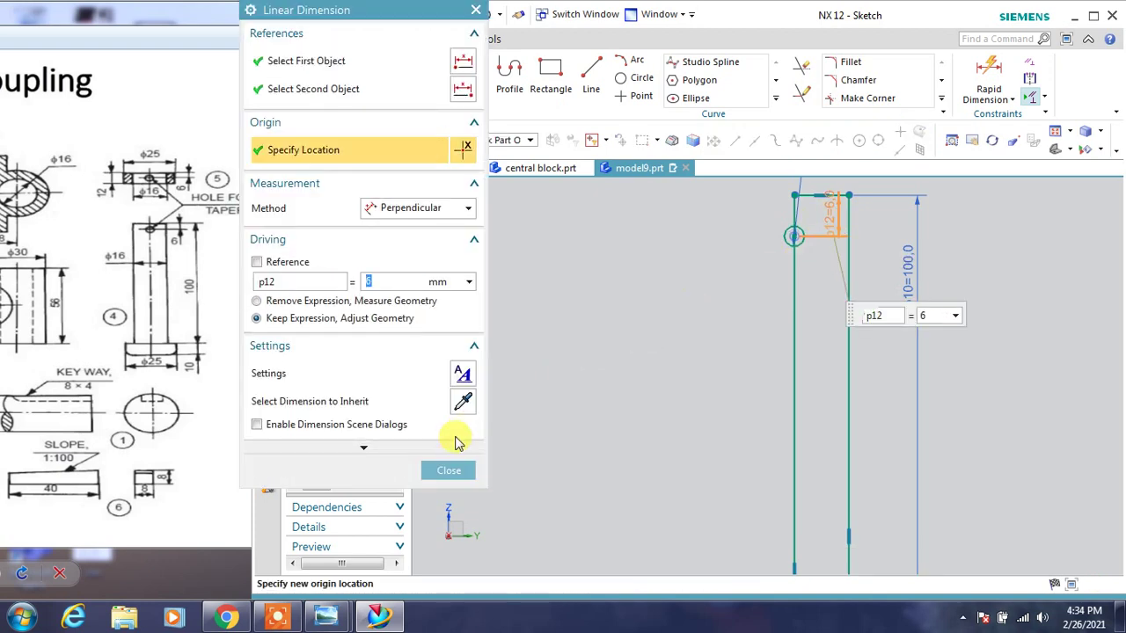
click(448, 471)
click(277, 77)
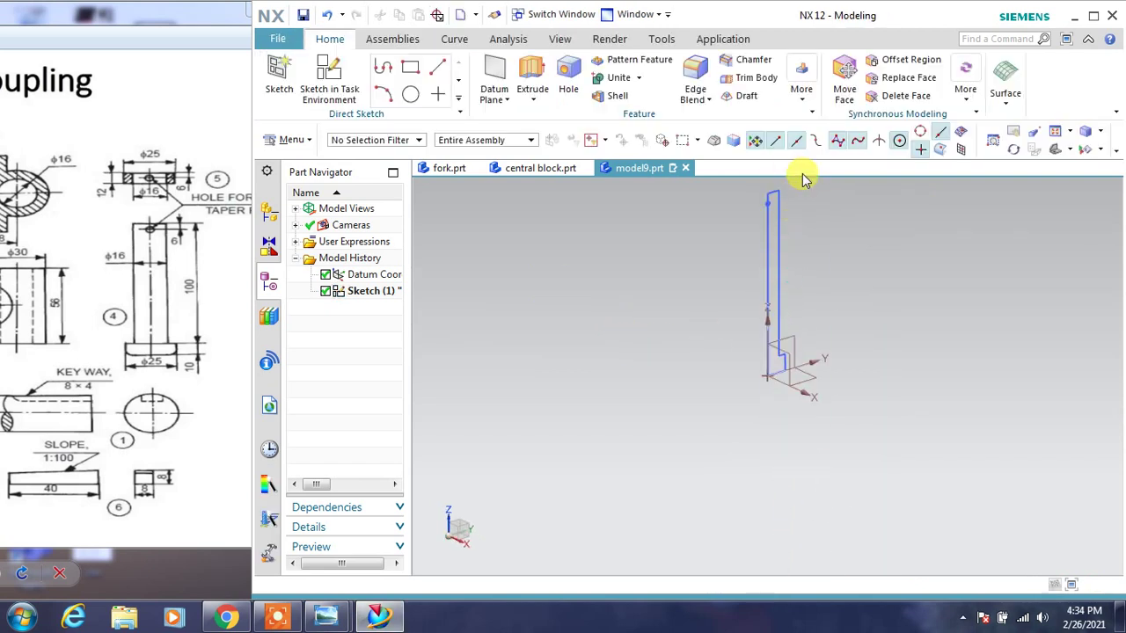
Revolve the connected pin profile 360° about its axis line into a solid pin
click(533, 99)
click(552, 141)
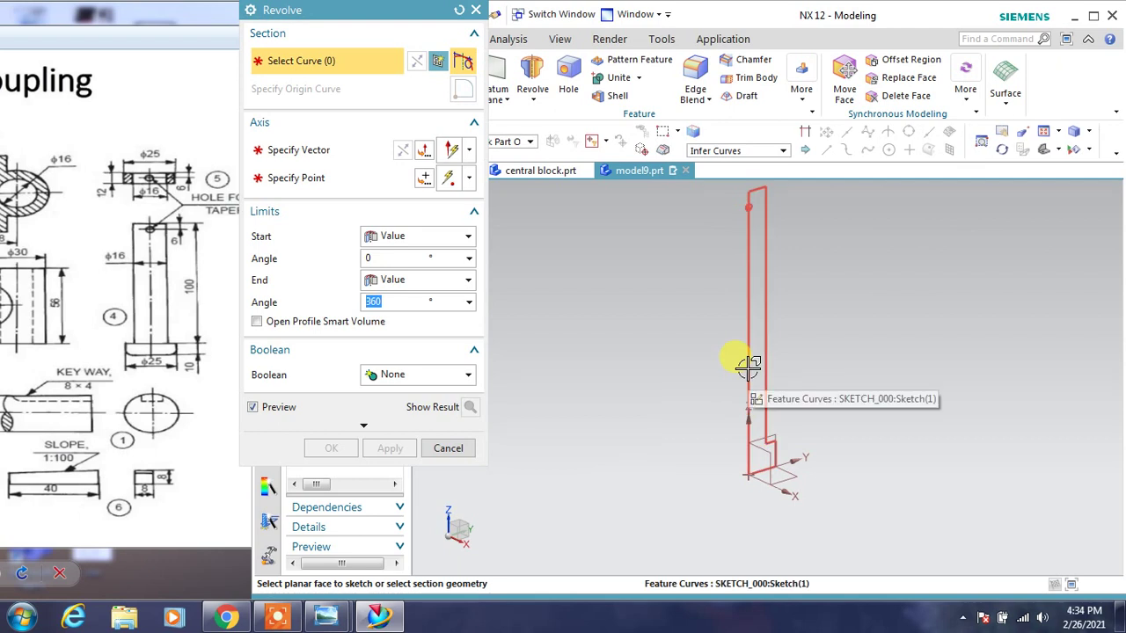
click(737, 150)
click(722, 179)
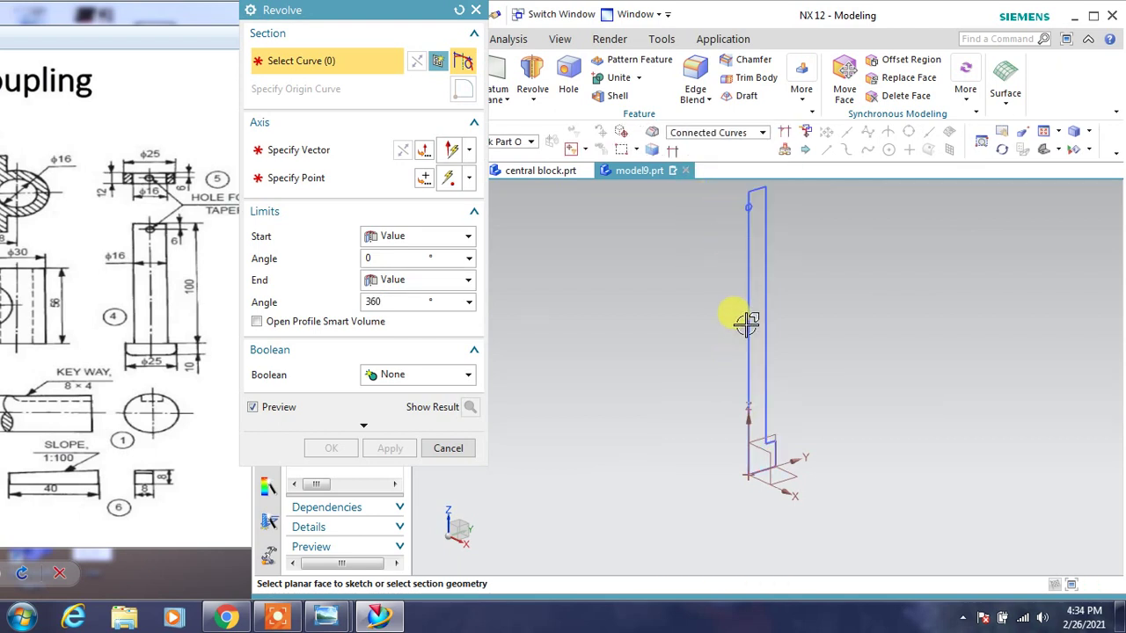
click(748, 325)
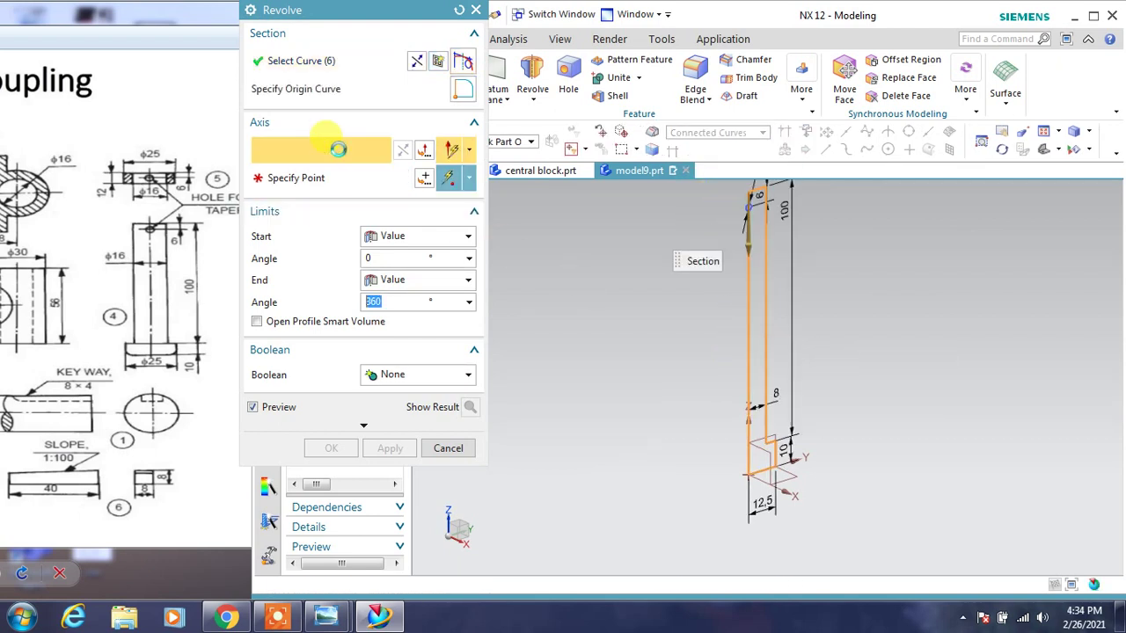
click(745, 355)
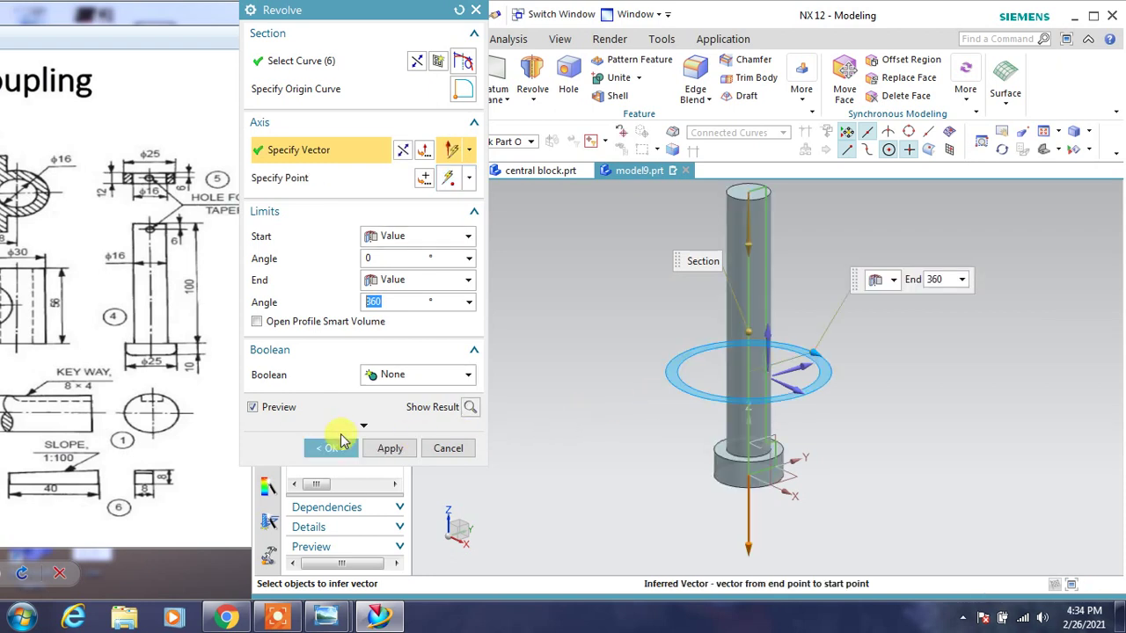
click(339, 449)
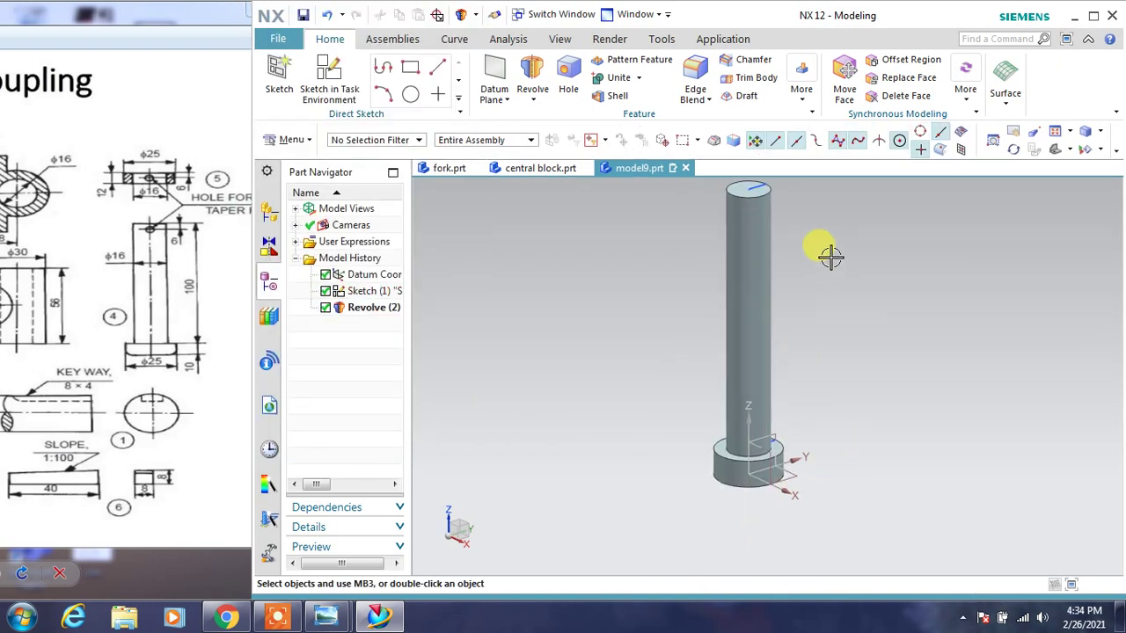
mouse_move(829, 251)
middle_down()
mouse_move(847, 271)
mouse_move(842, 470)
middle_up()
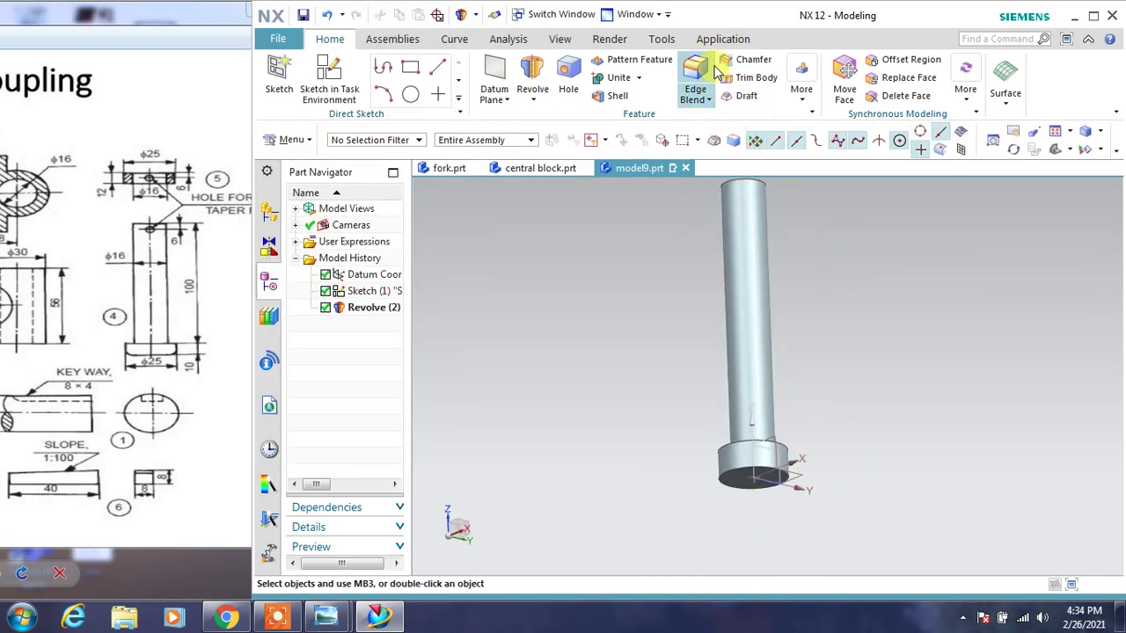
Round the collar's bottom edge with a 2 mm edge blend
key(b)
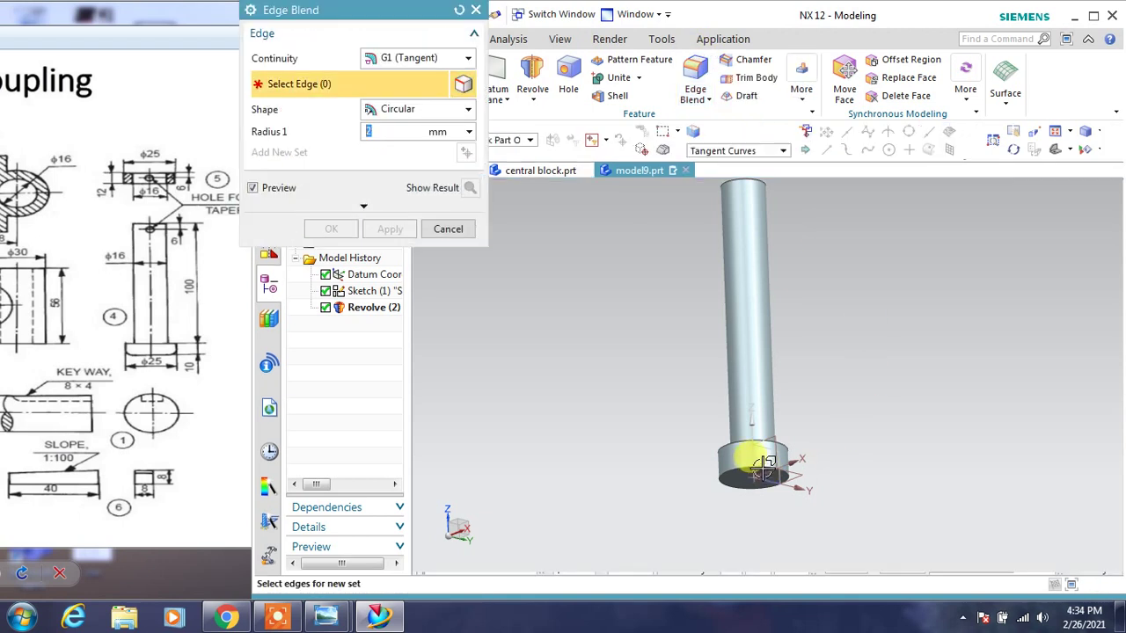
click(765, 471)
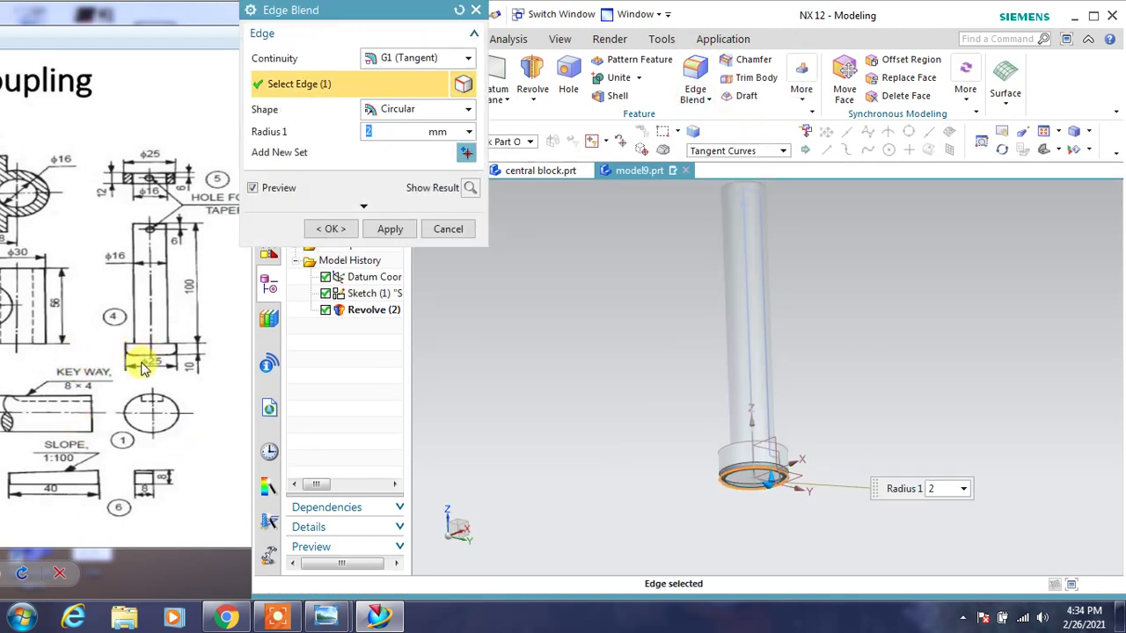
click(328, 231)
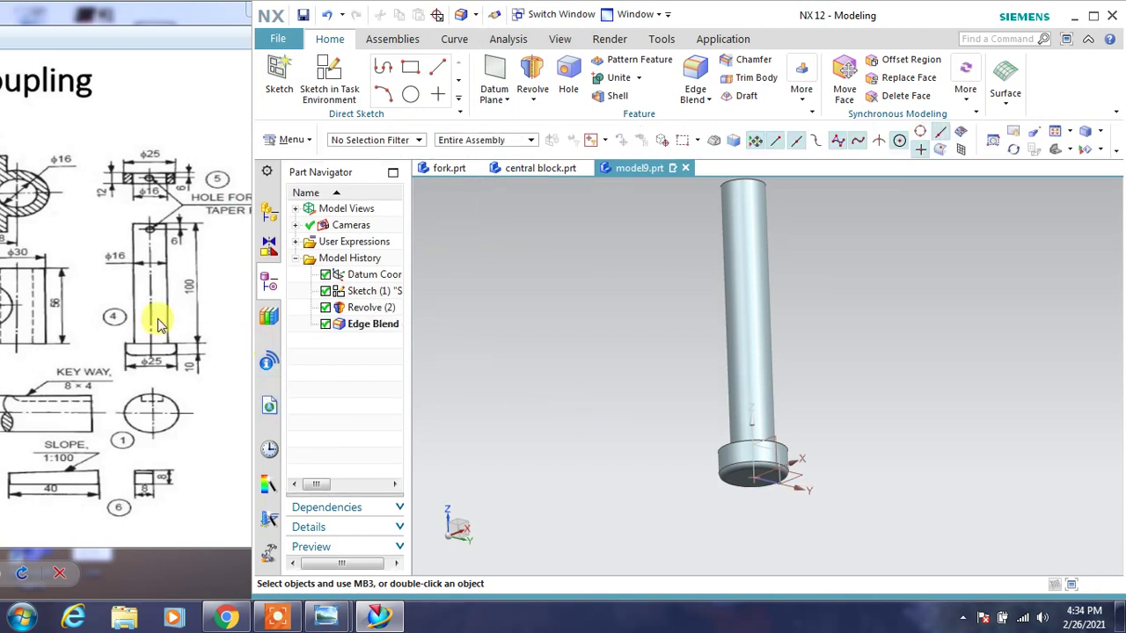
middle_drag(526, 343, 621, 322)
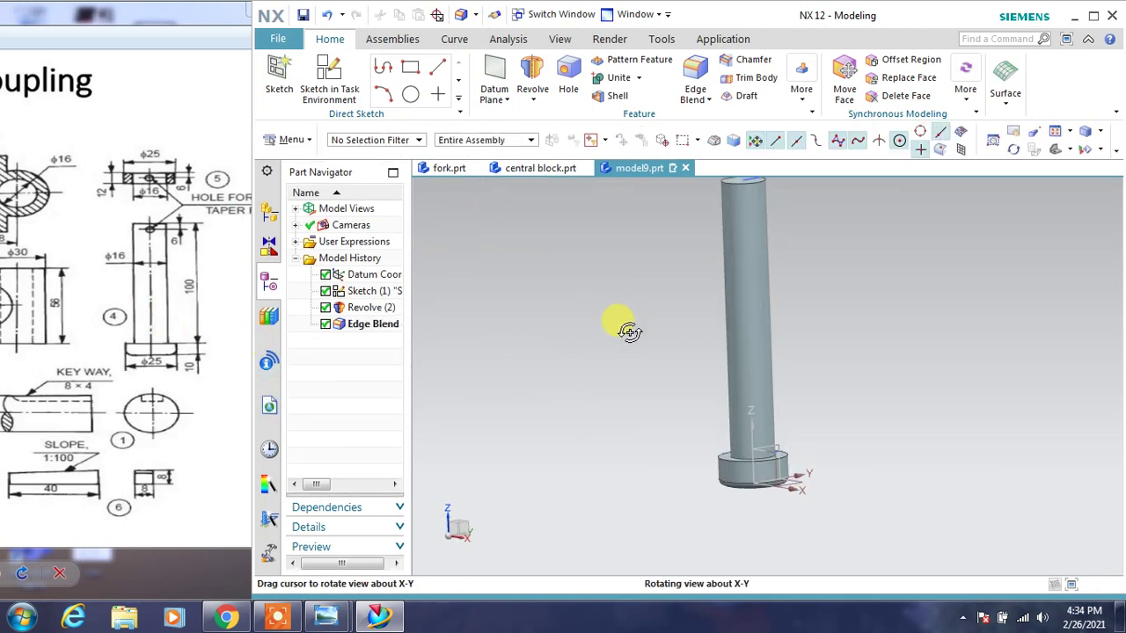
Check the reference drawing, then show the pin as wireframe with dim edges
click(141, 268)
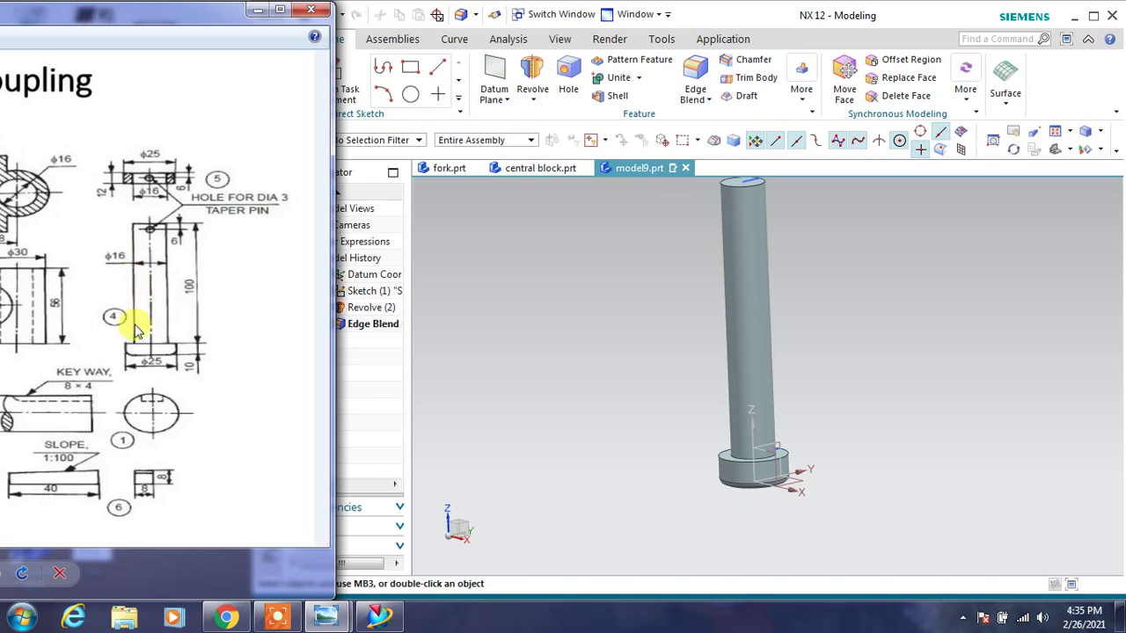
click(284, 12)
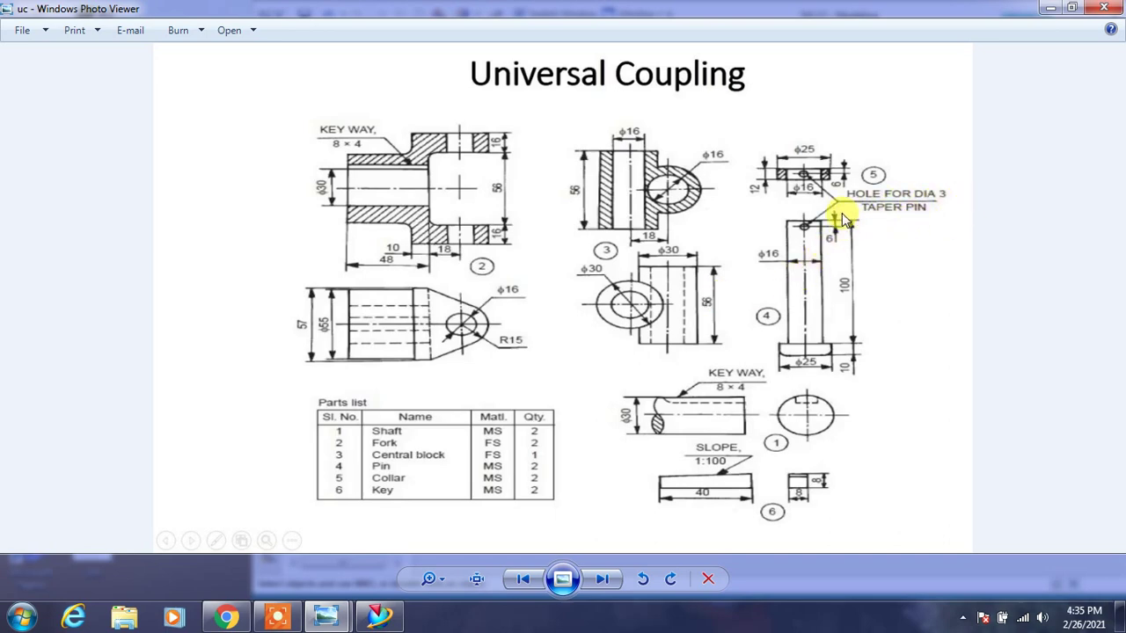
click(1073, 9)
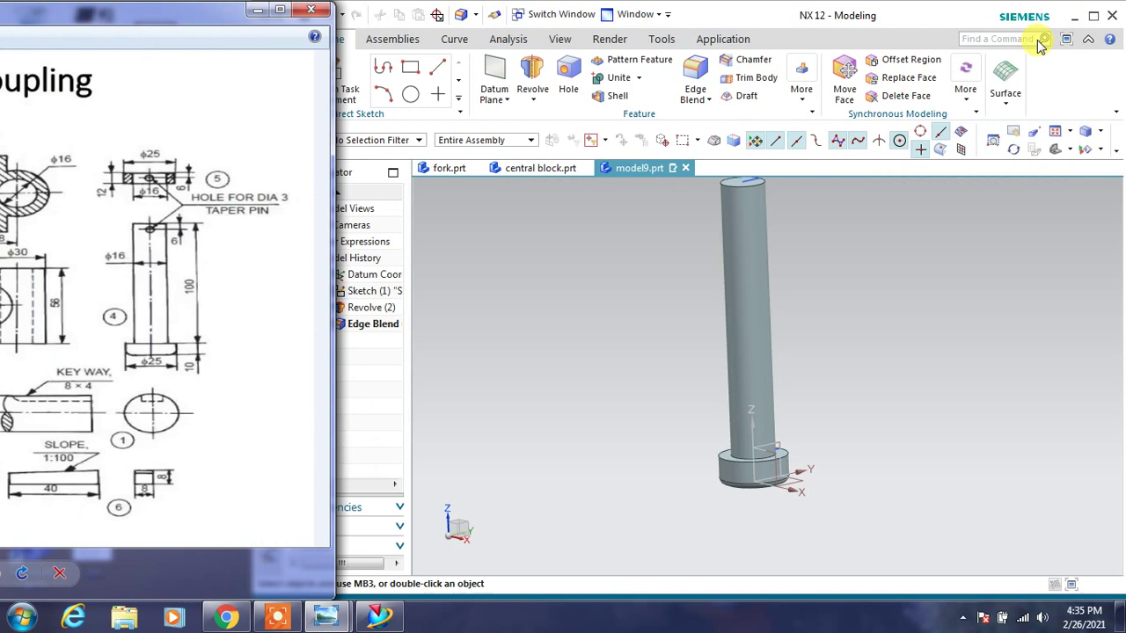
click(823, 264)
middle_drag(830, 270, 829, 272)
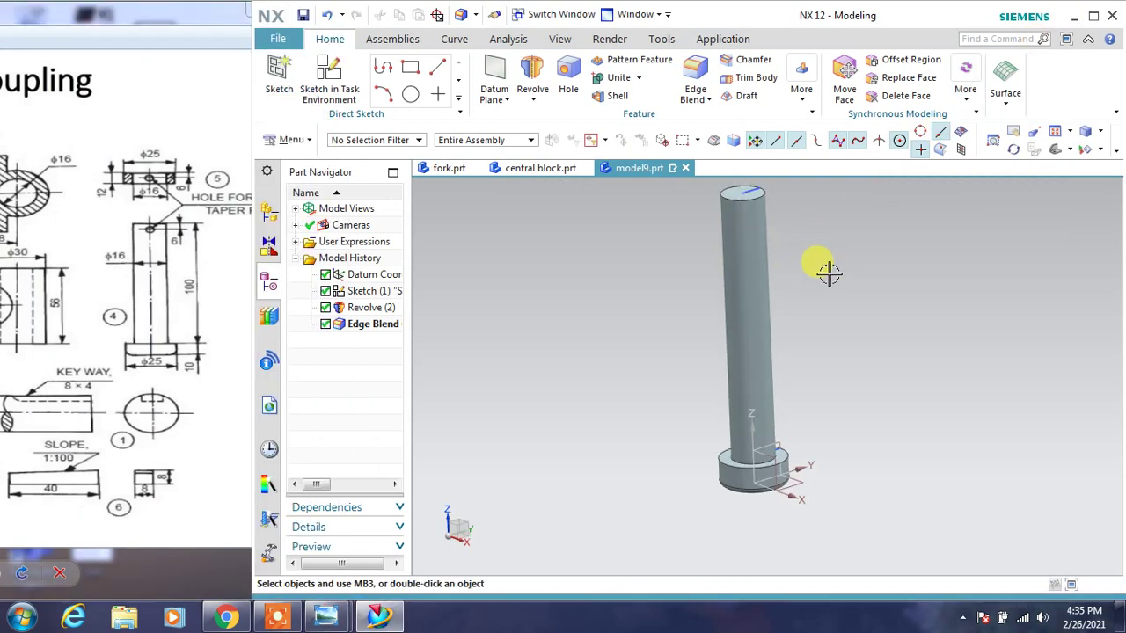
right_click(827, 269)
click(802, 300)
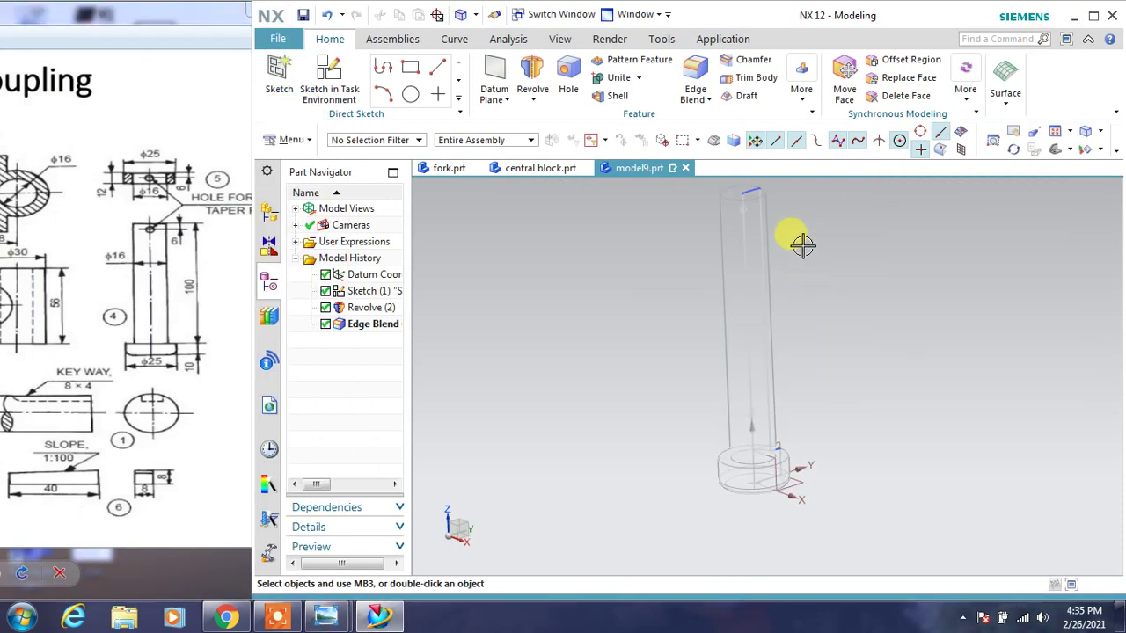
scroll(796, 229, up, 3)
Extrude the small hole circle symmetrically 28 mm to cut the cross hole
click(533, 99)
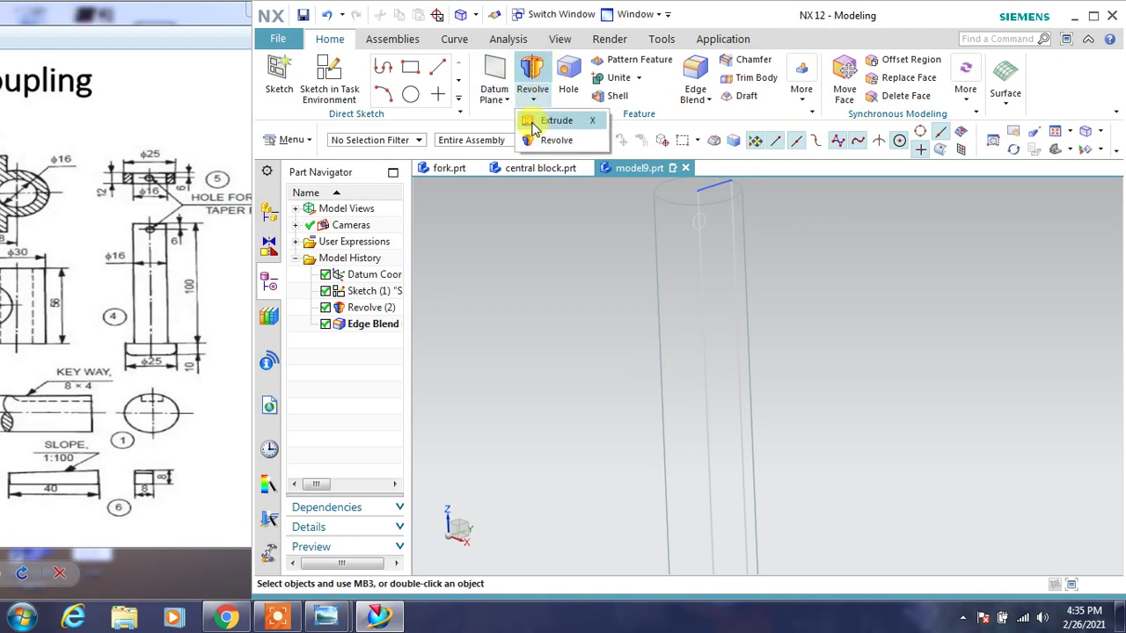
click(545, 133)
click(693, 224)
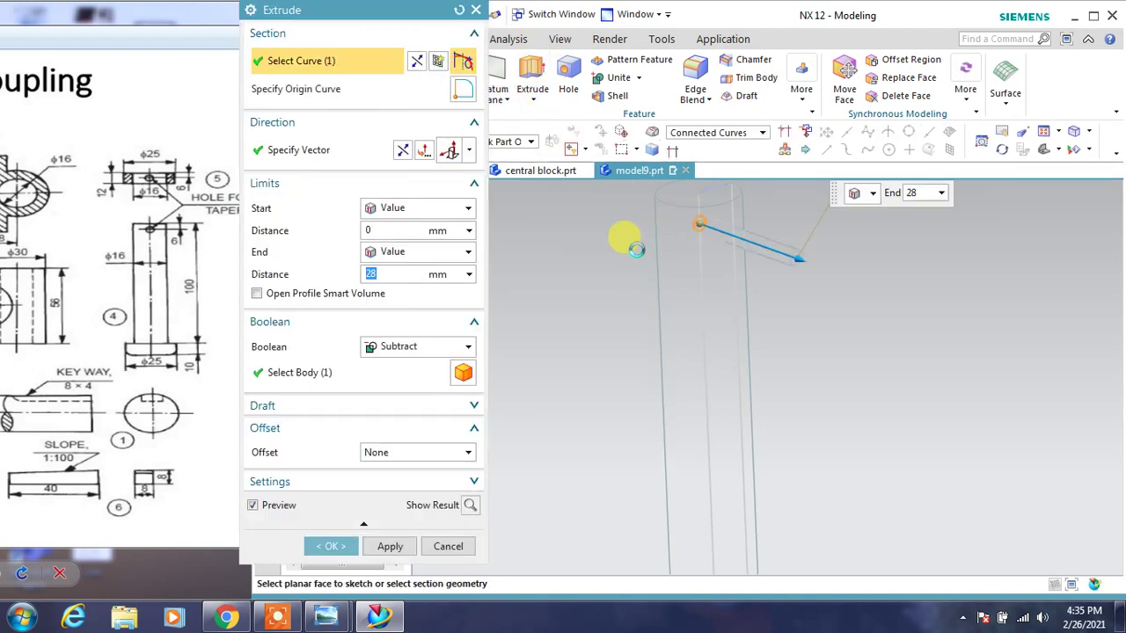
click(439, 252)
click(404, 288)
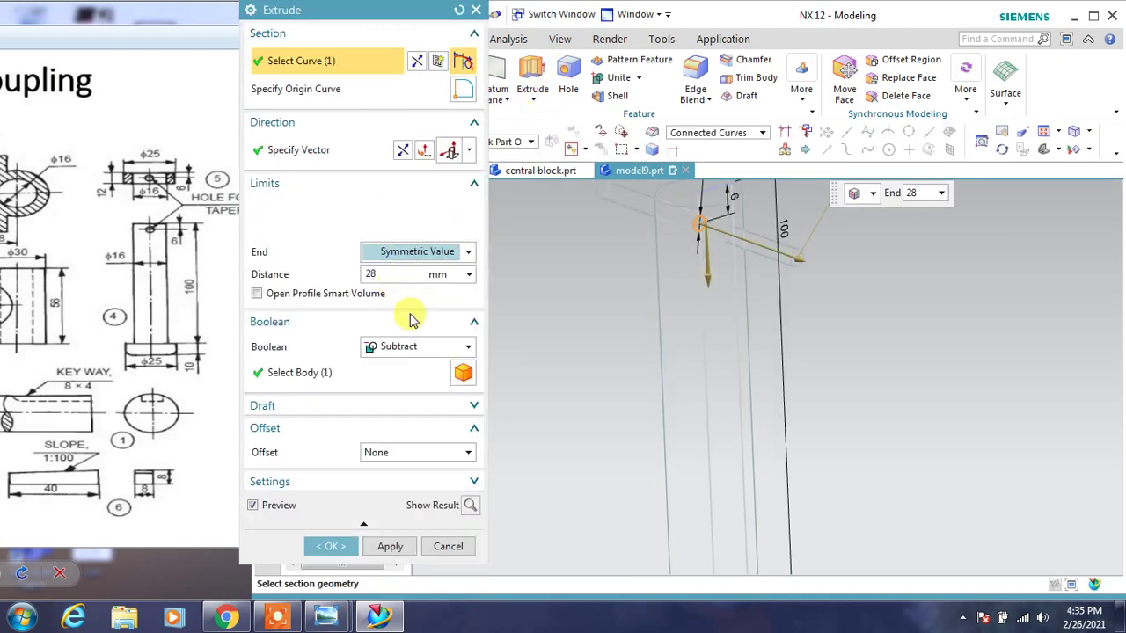
click(329, 501)
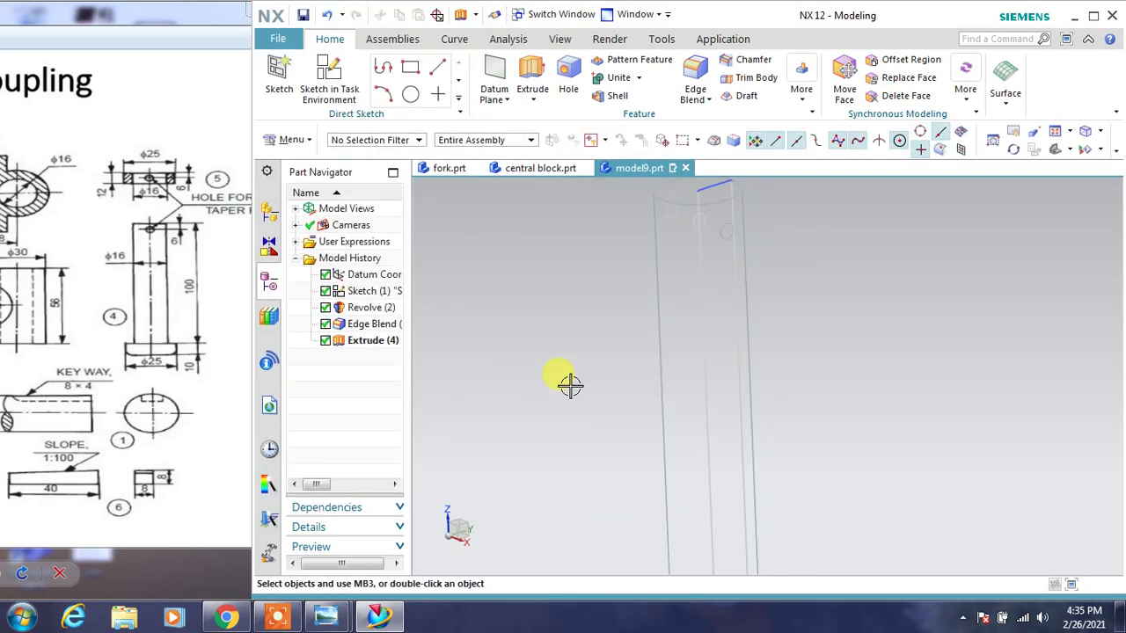
right_drag(570, 392, 556, 337)
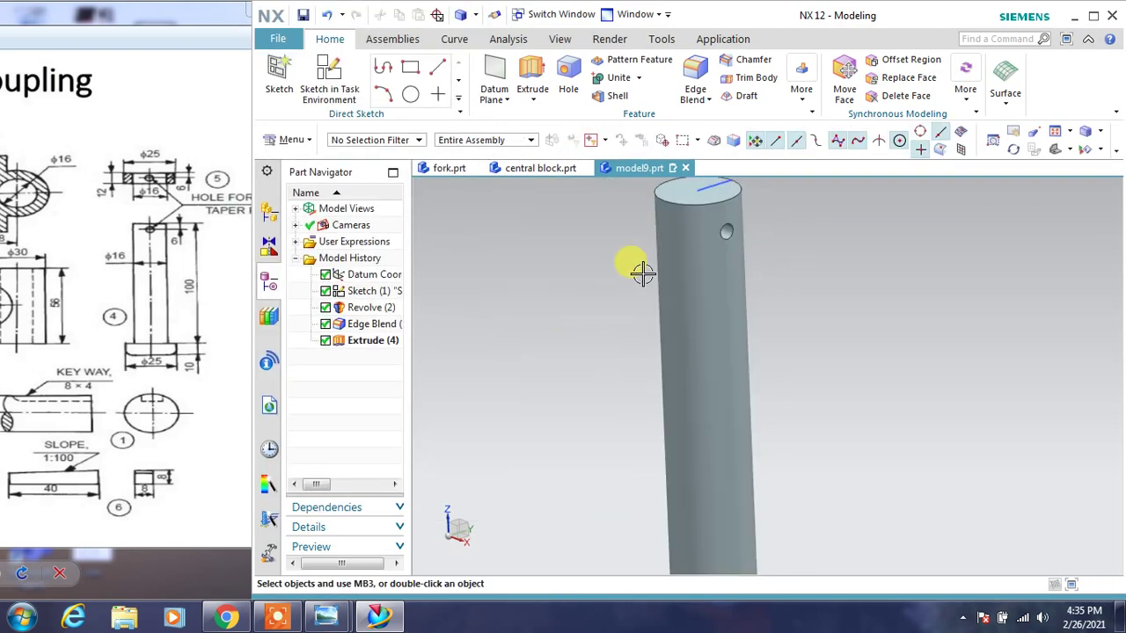
Hide the hole's sketch
right_click(715, 188)
click(729, 195)
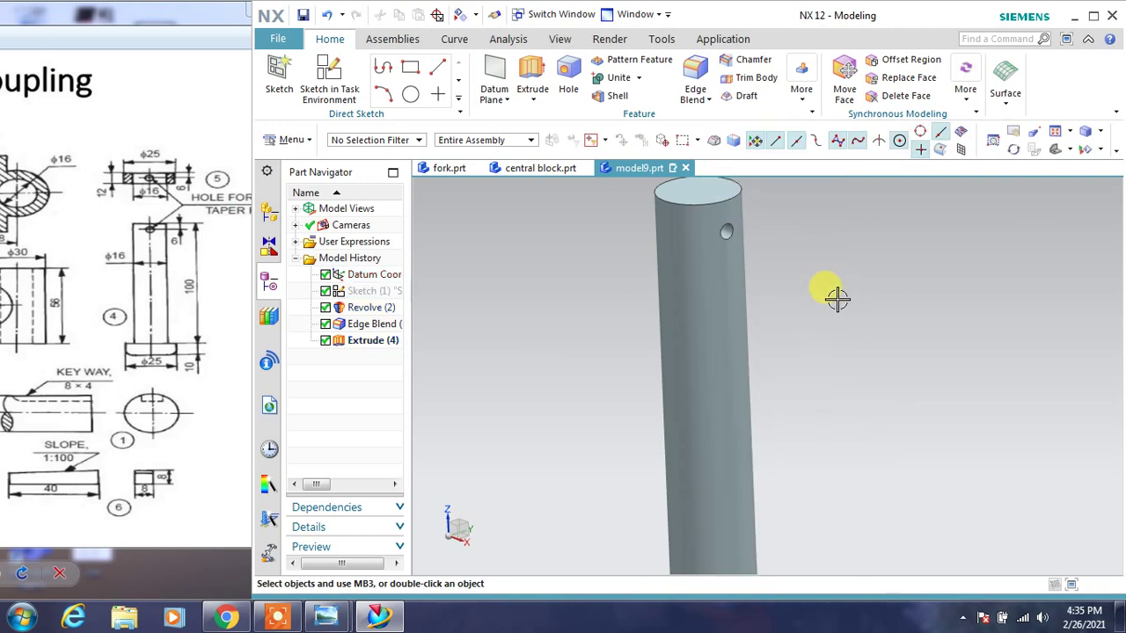
scroll(830, 296, down, 3)
Give the pin body the purple Vibrant colour through Edit Object Display
click(786, 326)
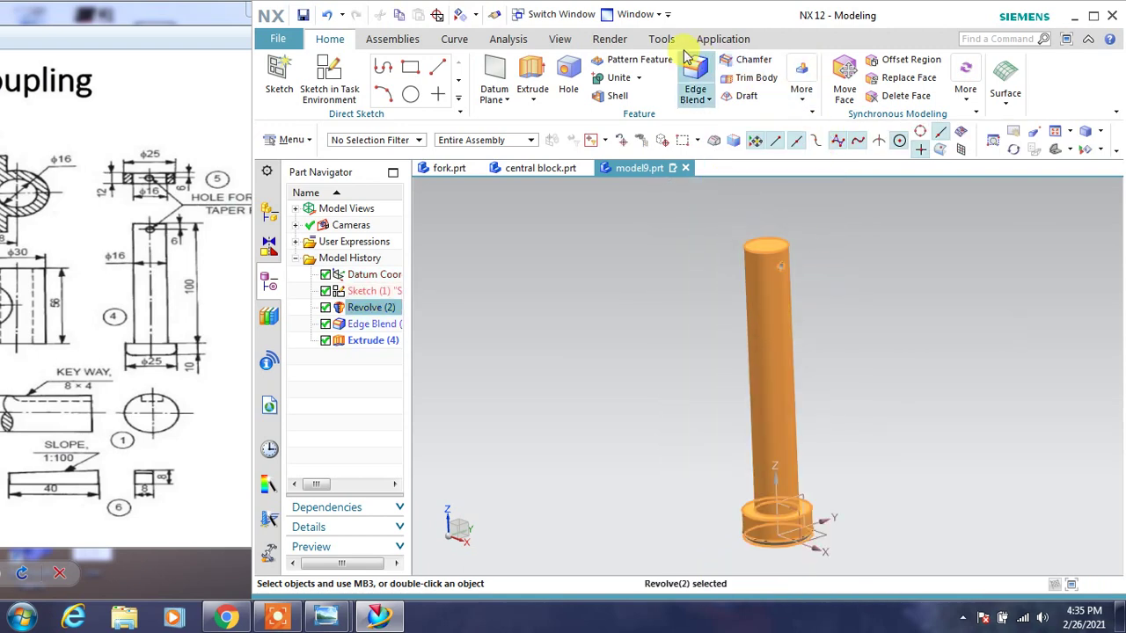
click(559, 39)
click(781, 83)
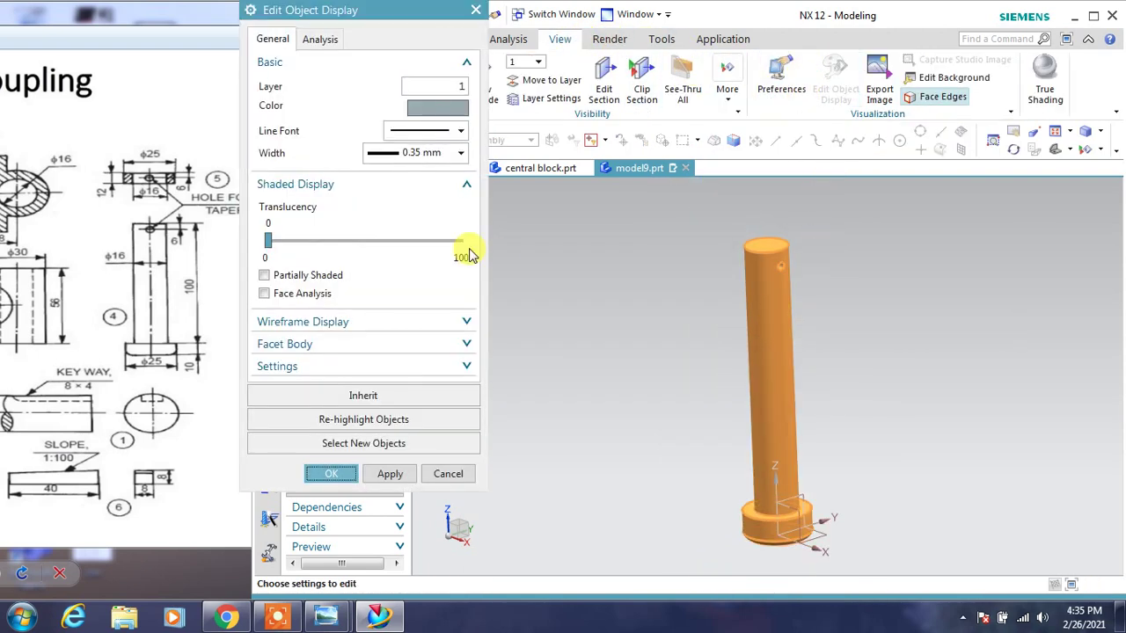
click(437, 107)
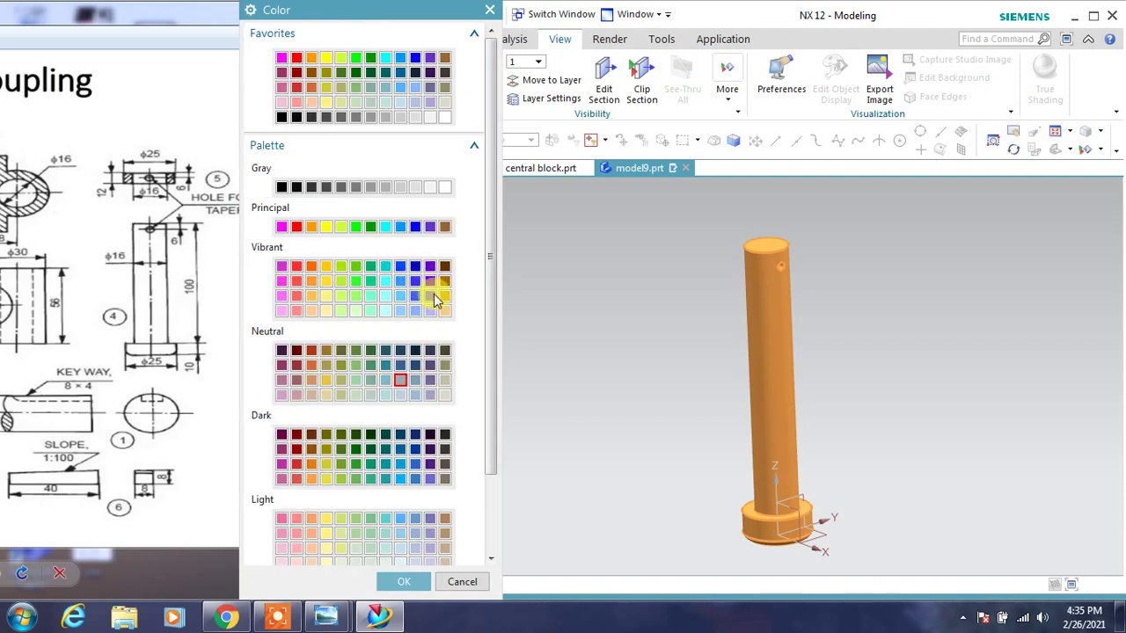
click(431, 296)
click(397, 583)
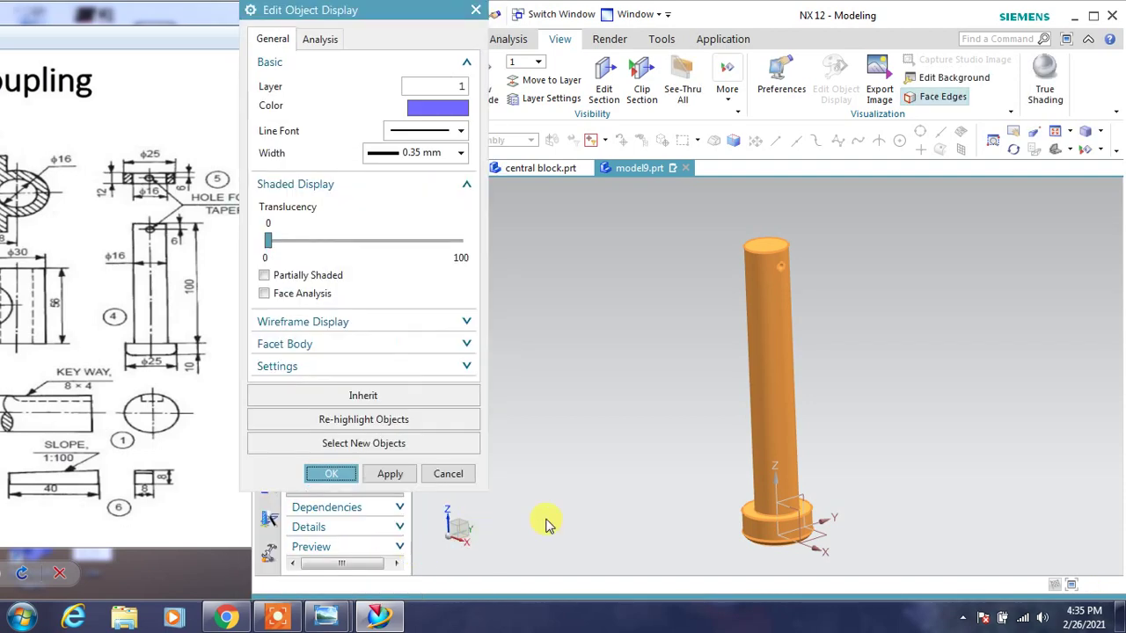
click(373, 474)
click(352, 475)
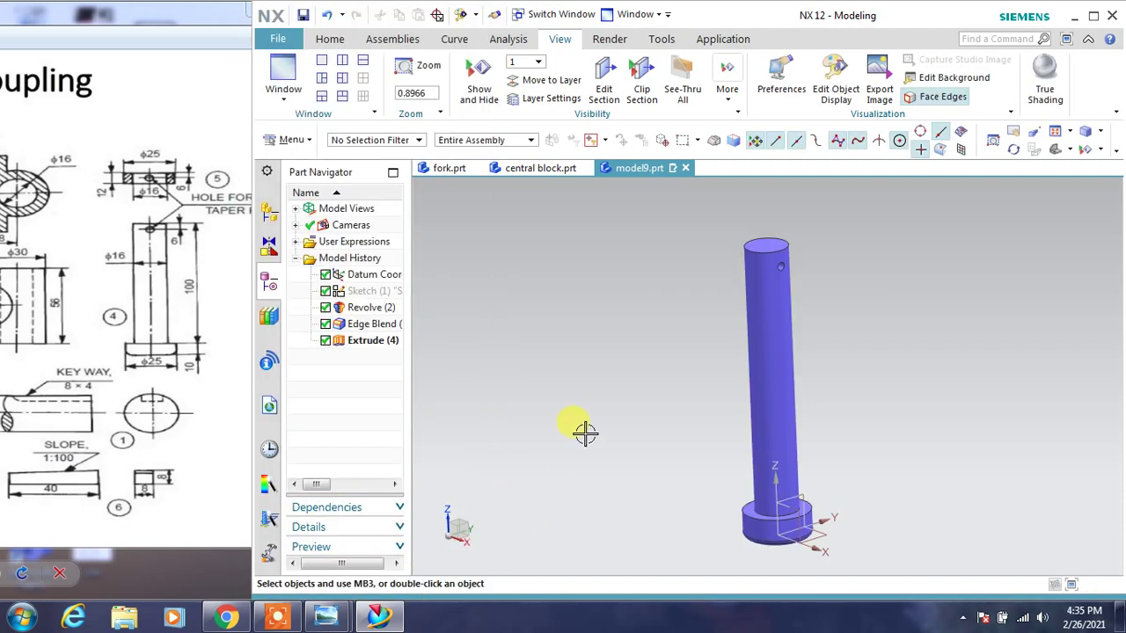
middle_drag(583, 432, 607, 406)
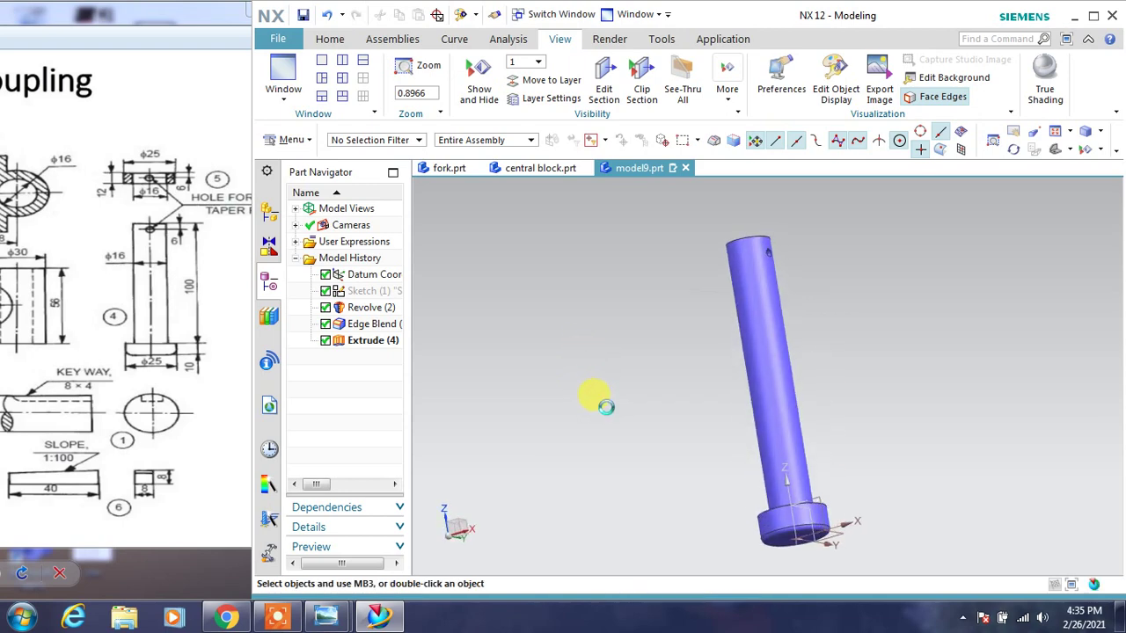
Save the part under the name pin, then maximize the Universal Coupling drawing in Photo Viewer
key(ctrl+s)
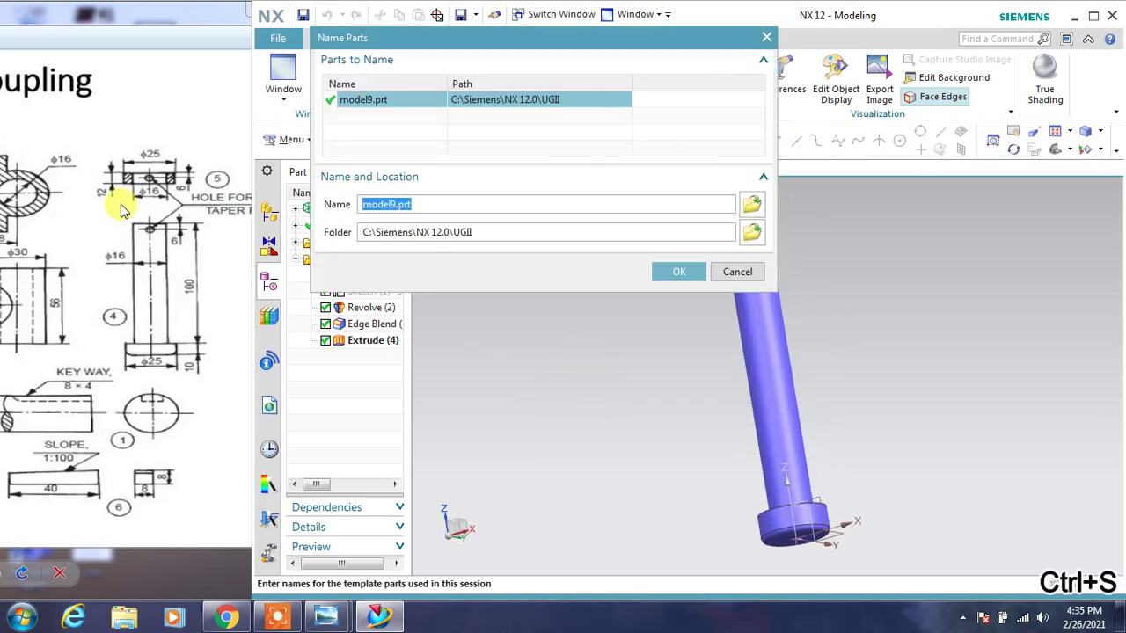
mouse_move(141, 13)
mouse_down()
mouse_move(476, 8)
mouse_move(264, 39)
mouse_up()
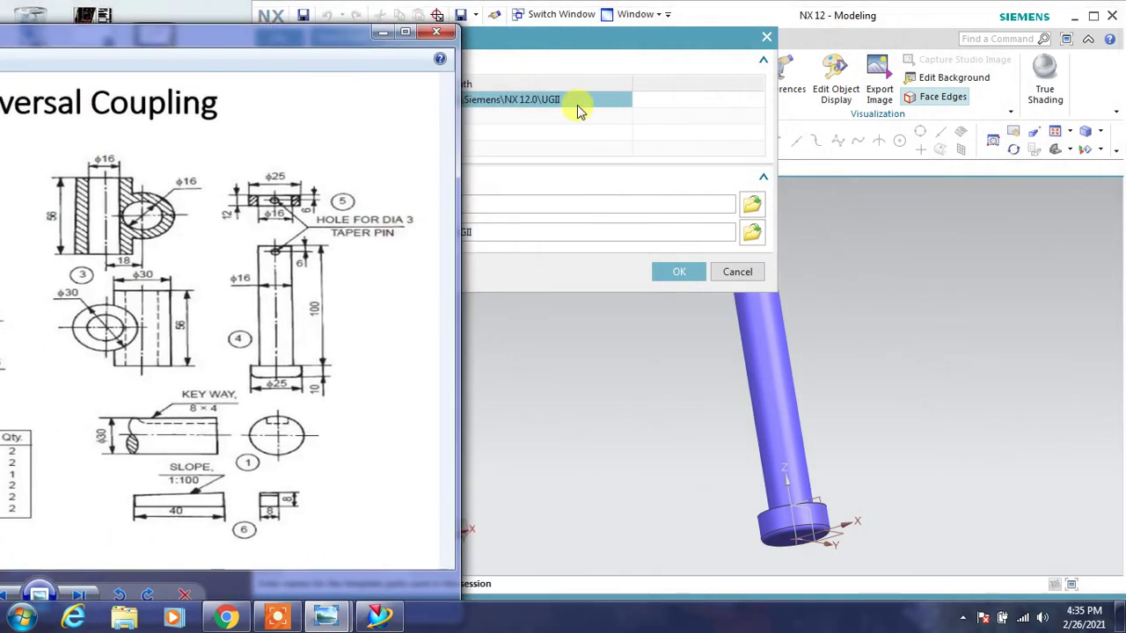
click(564, 204)
text(pin.prt)
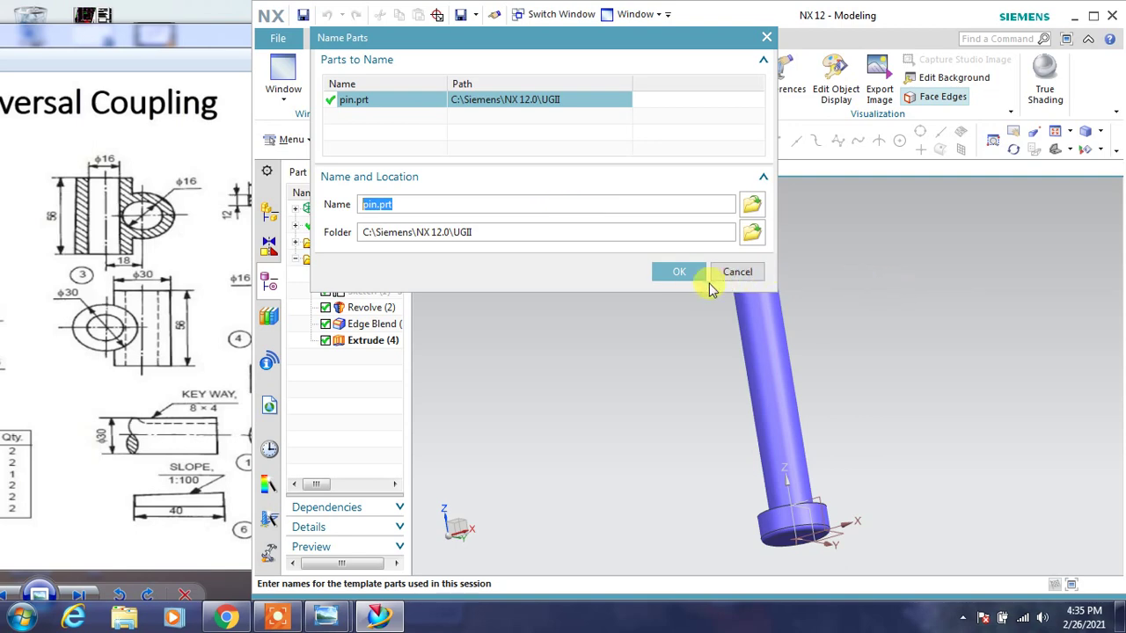
click(678, 274)
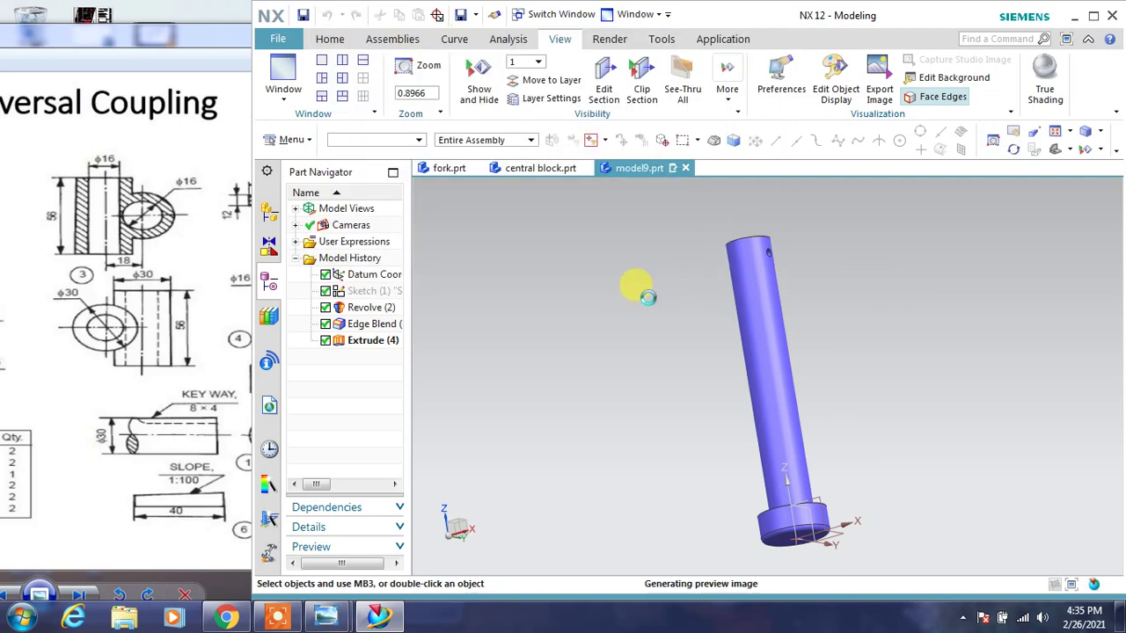
click(242, 135)
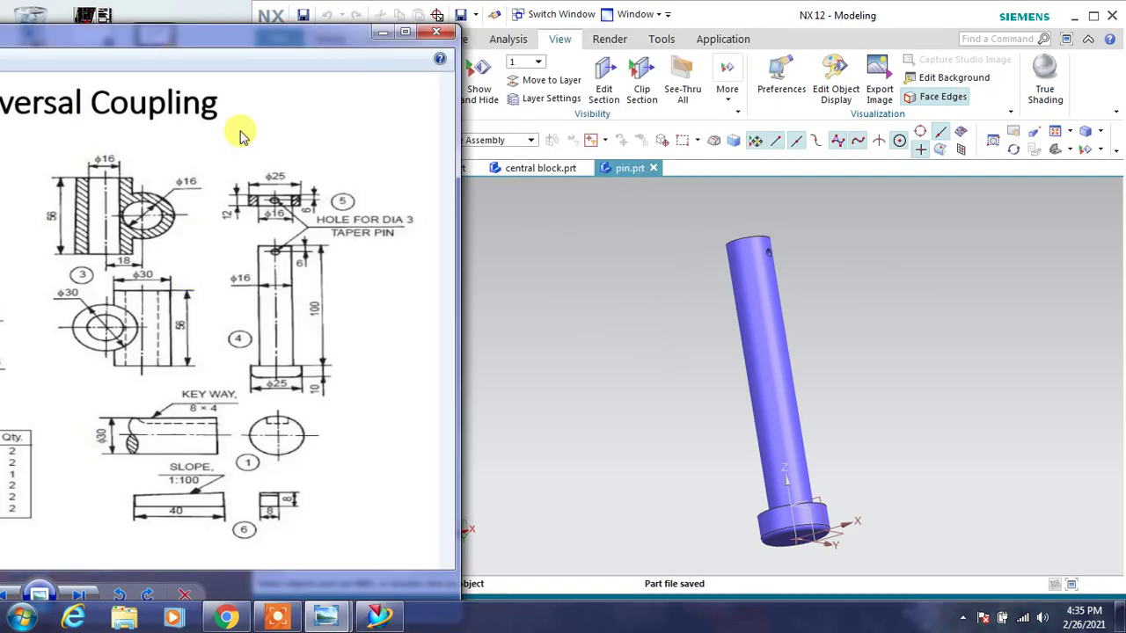
click(405, 35)
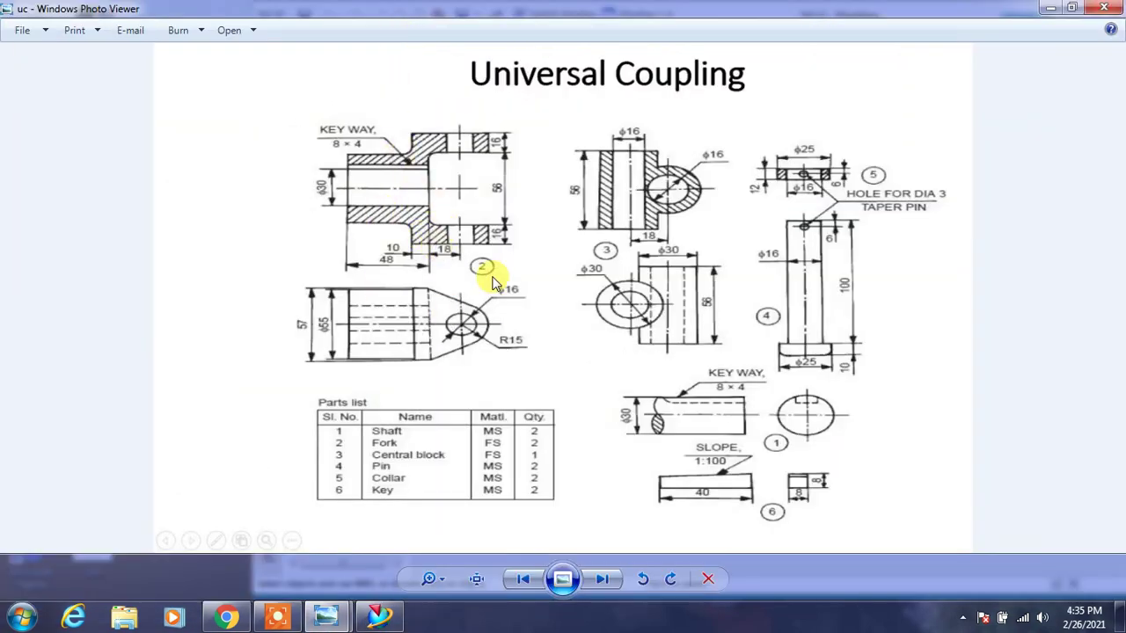
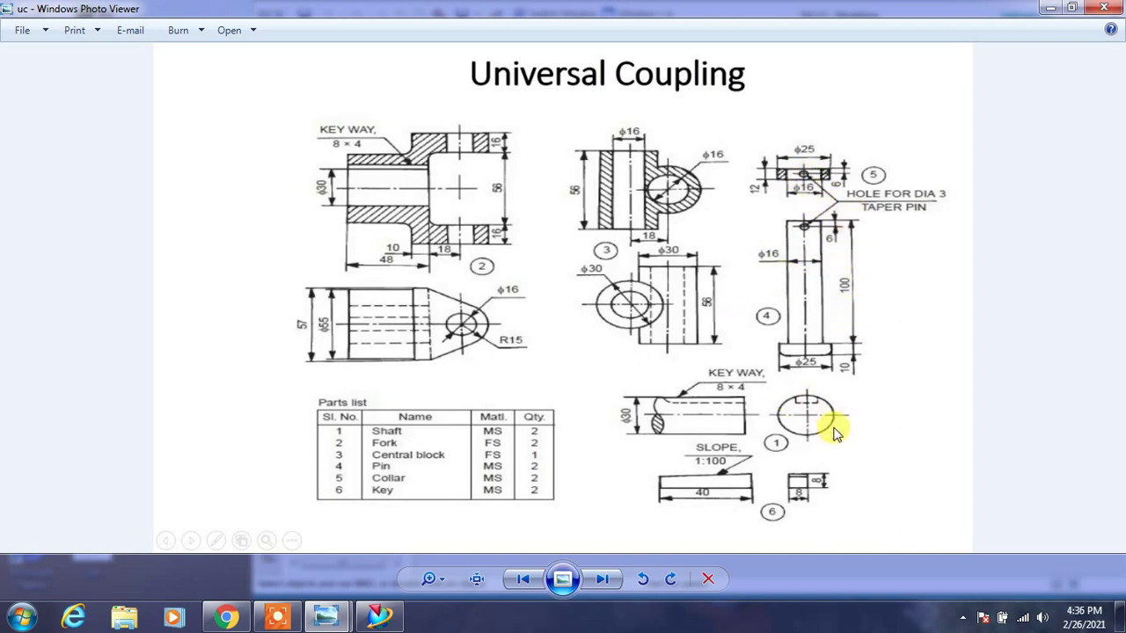
Create a new blank Model-template part, model9.prt, alongside the open parts
click(1076, 10)
click(647, 20)
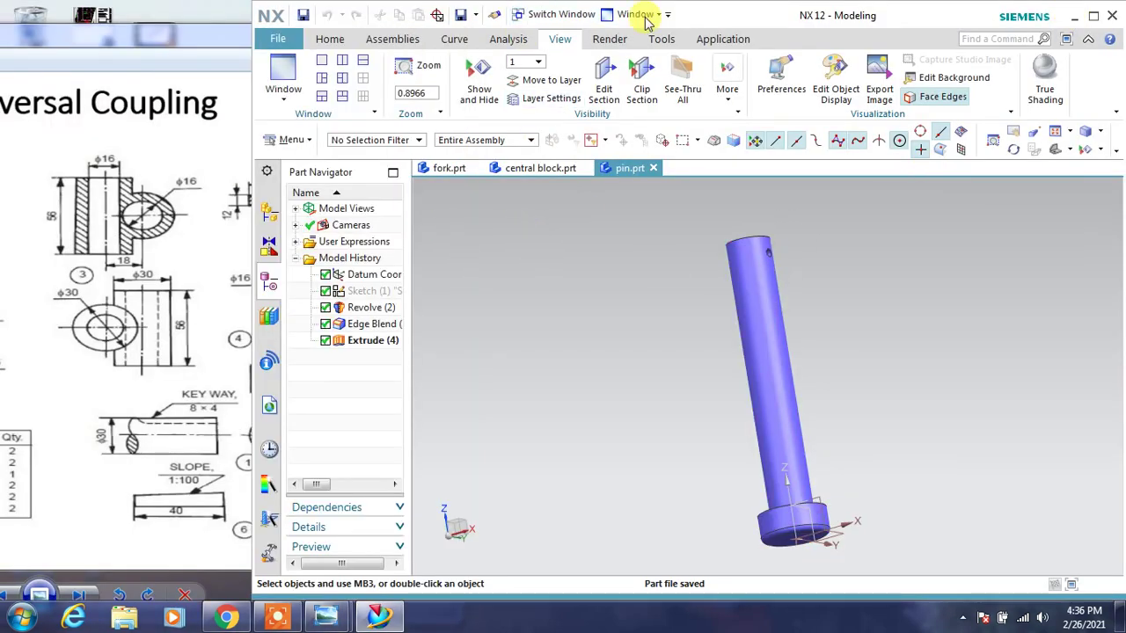
click(277, 40)
click(295, 81)
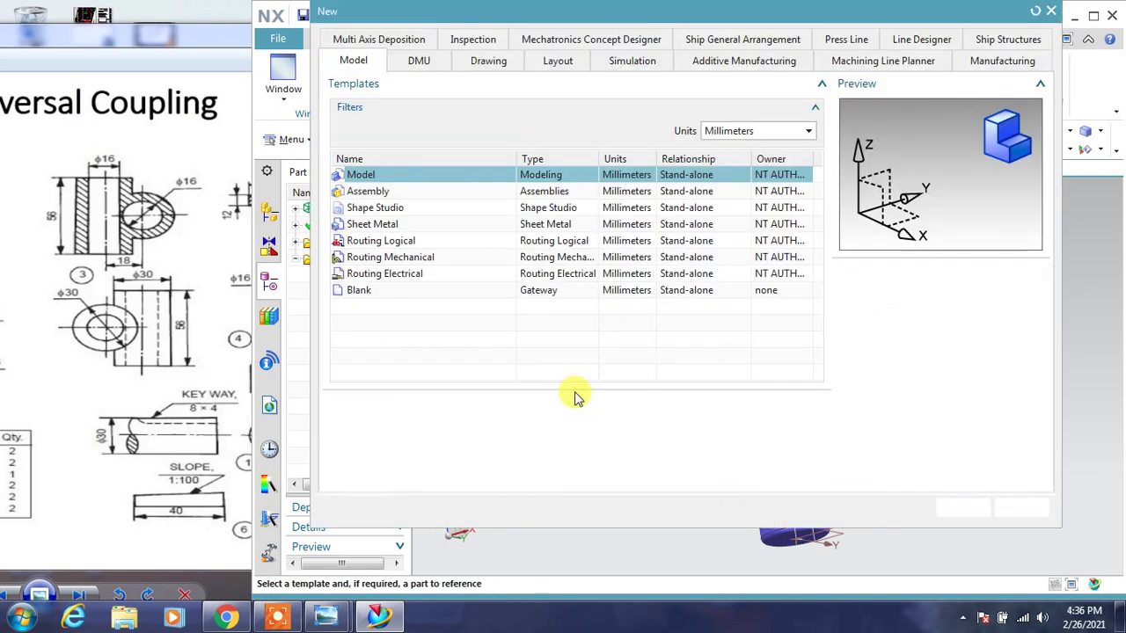
key(Return)
Start a sketch in the task environment on the vertical YZ datum plane
click(331, 40)
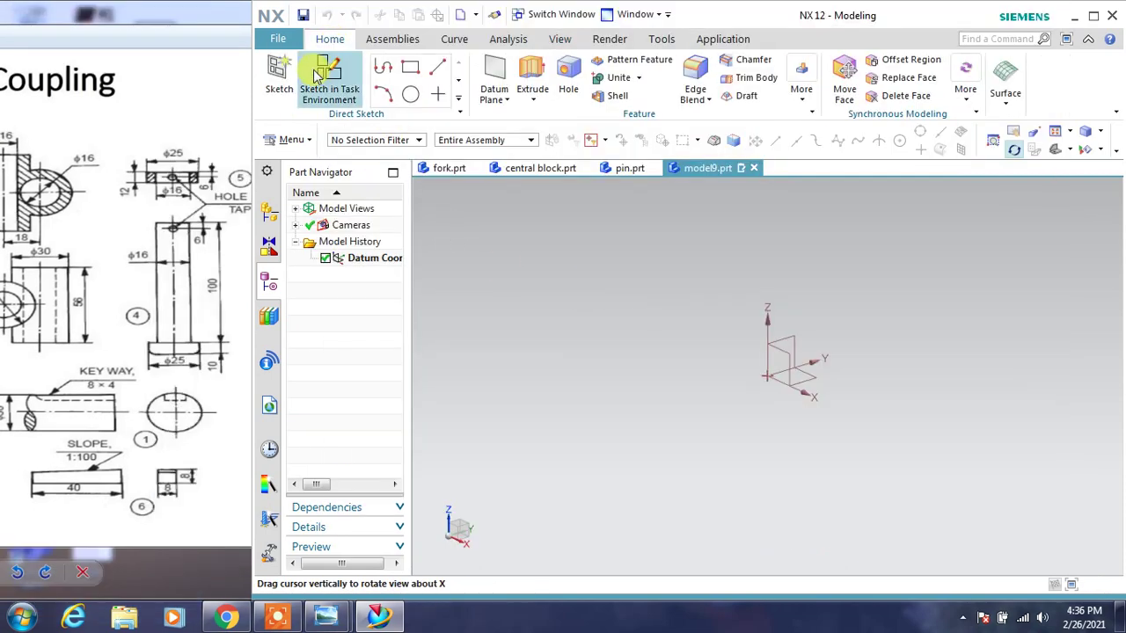
click(329, 84)
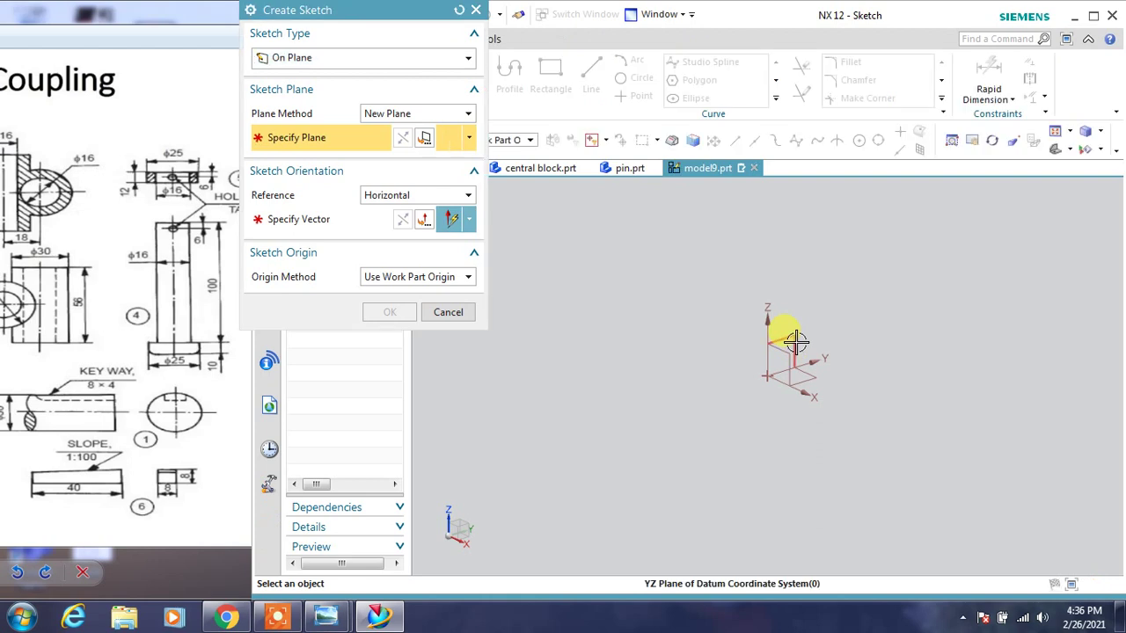
click(792, 339)
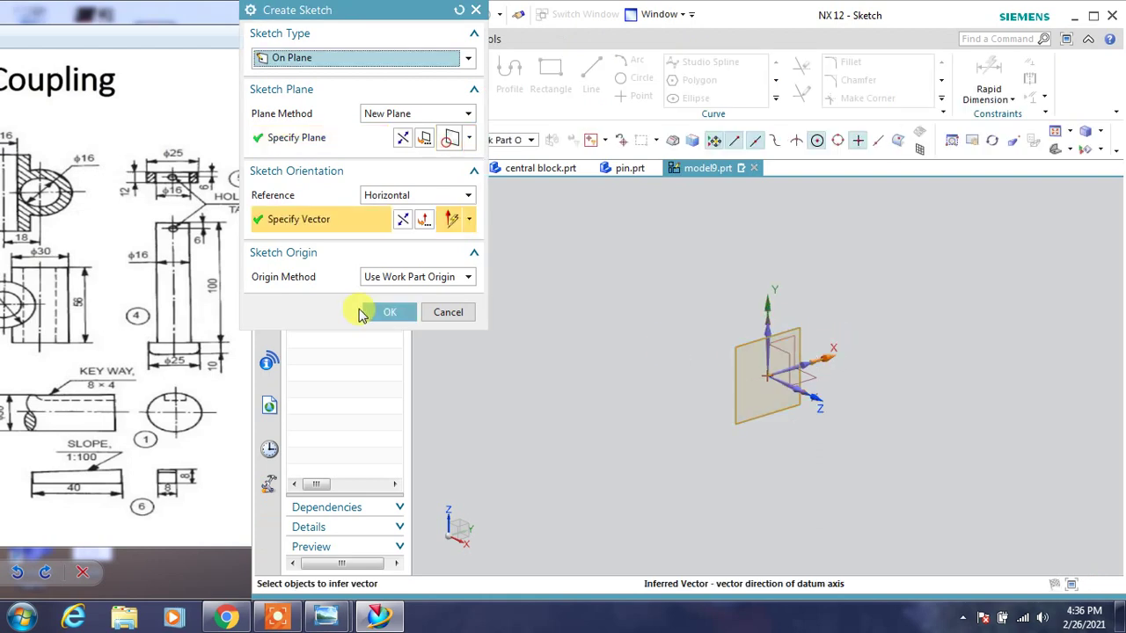
click(371, 313)
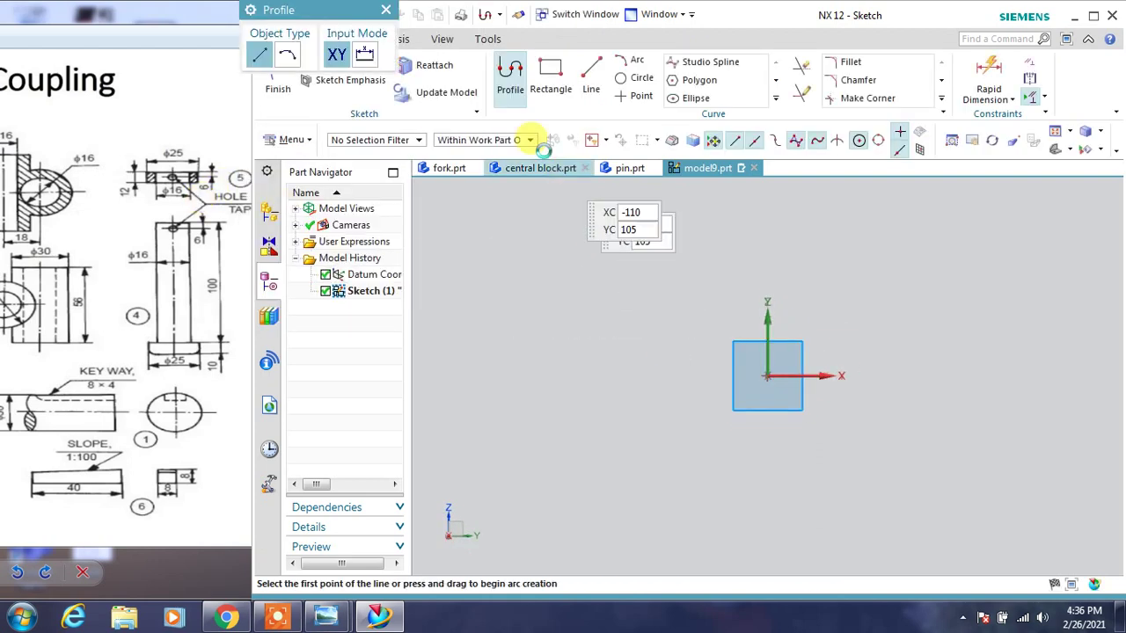
Draw a small rectangle to the right of the sketch origin
click(551, 72)
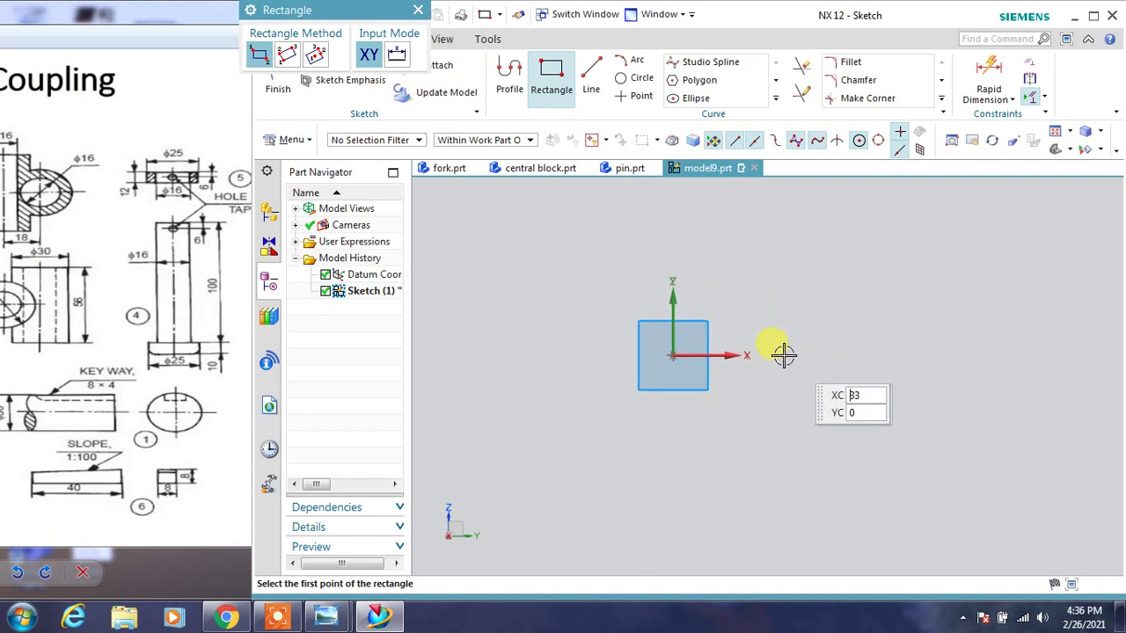
click(779, 348)
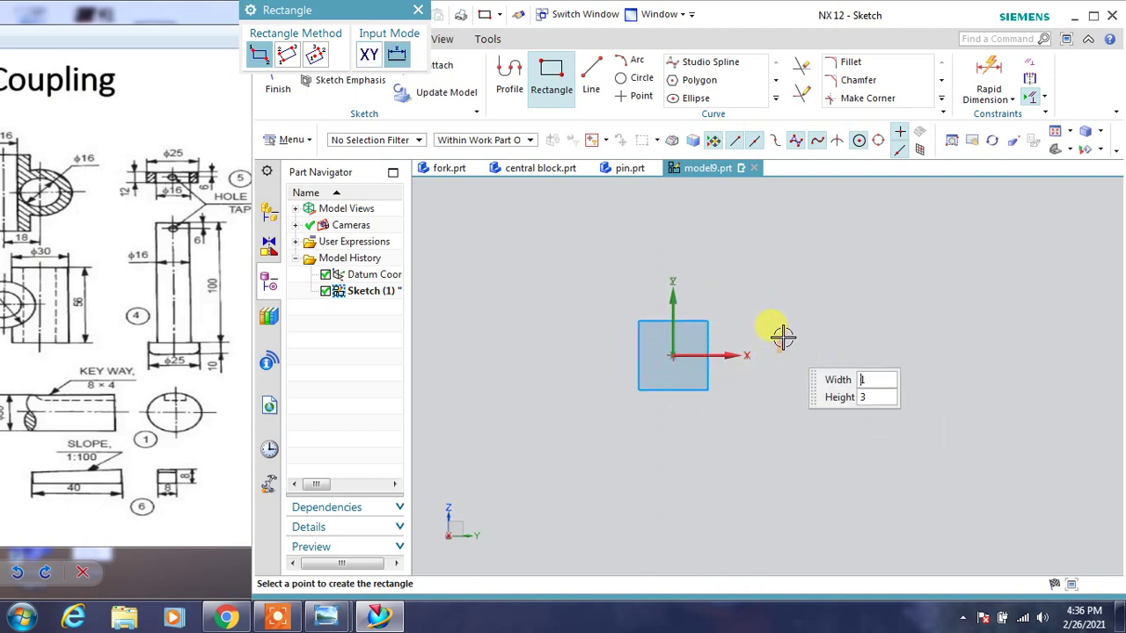
click(813, 301)
key(Escape)
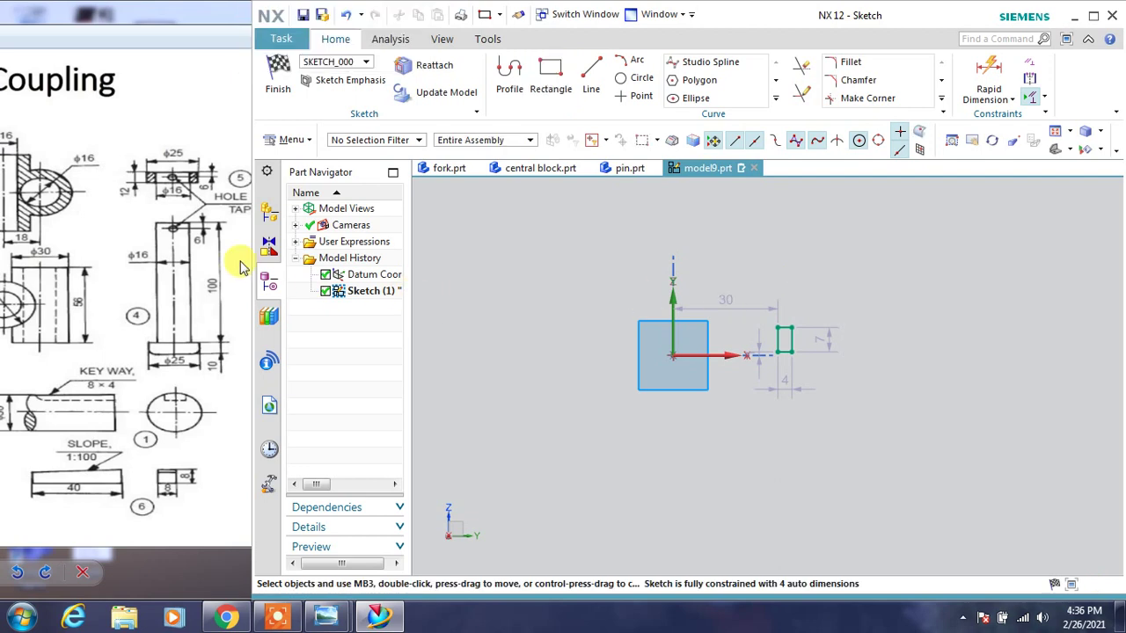
Set the rectangle height to 12 and its inner offset from the vertical axis to 8
double_click(818, 333)
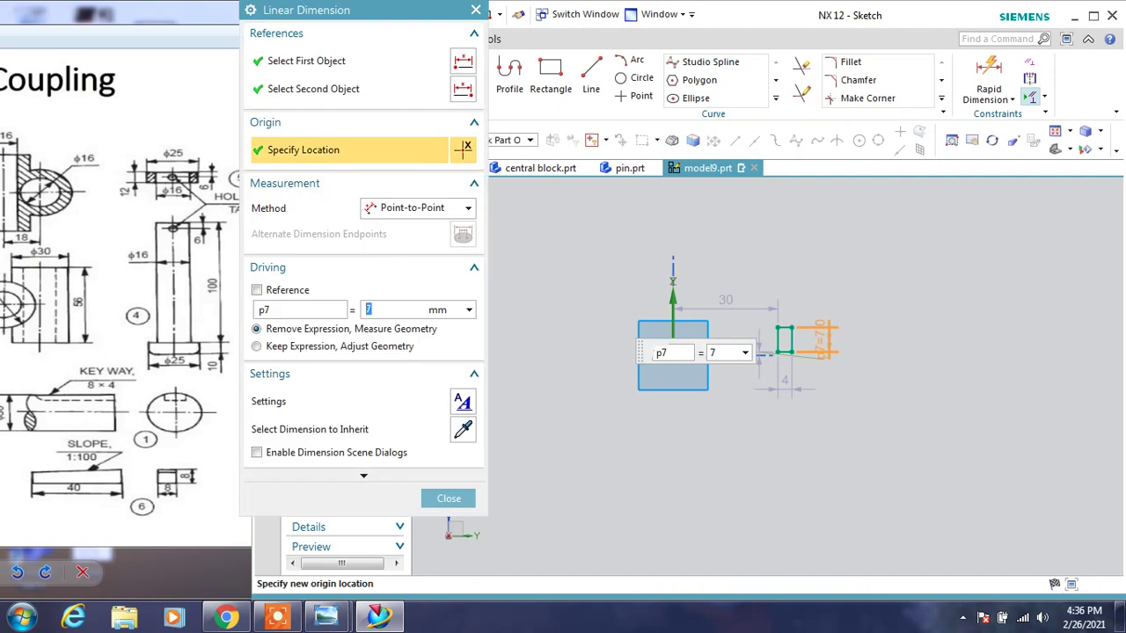
text(12)
key(Return)
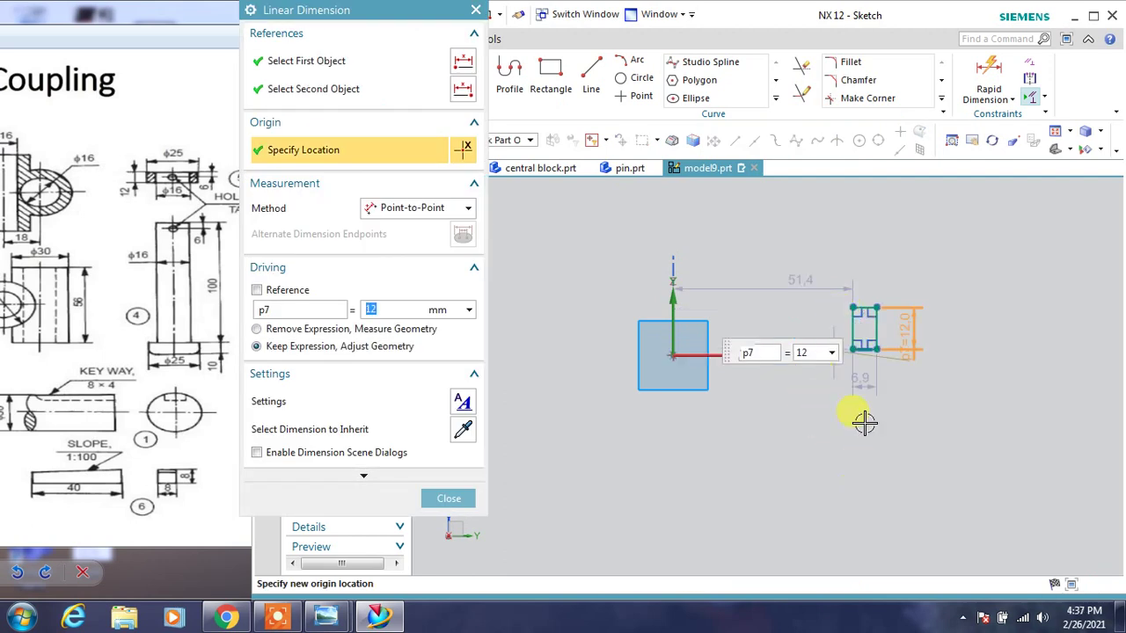
middle_click(788, 249)
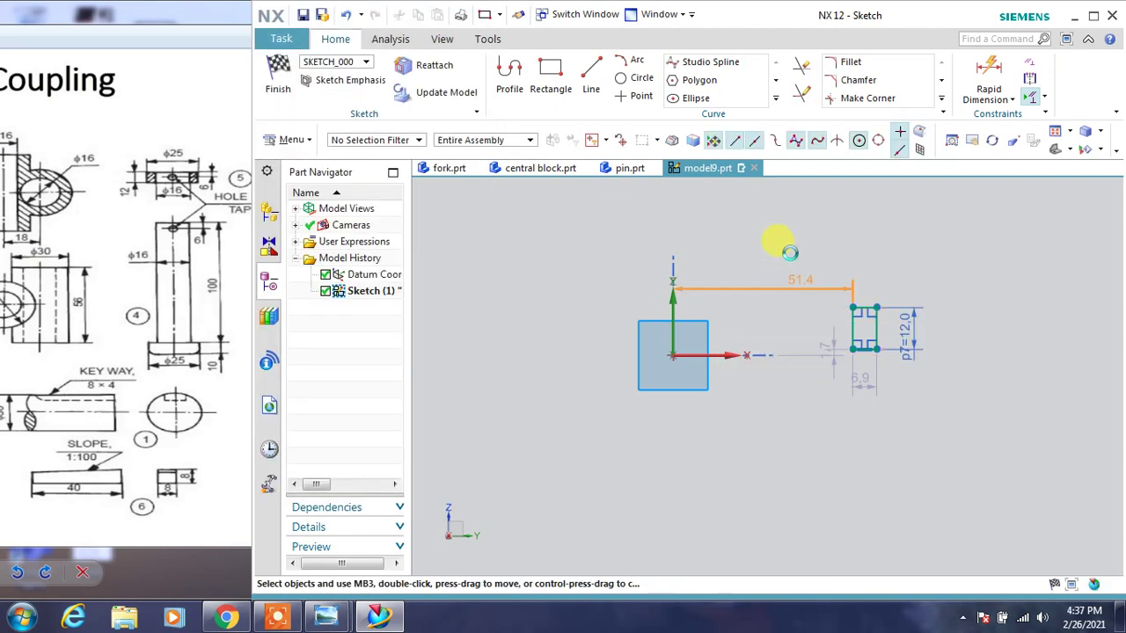
double_click(790, 252)
text(12.5)
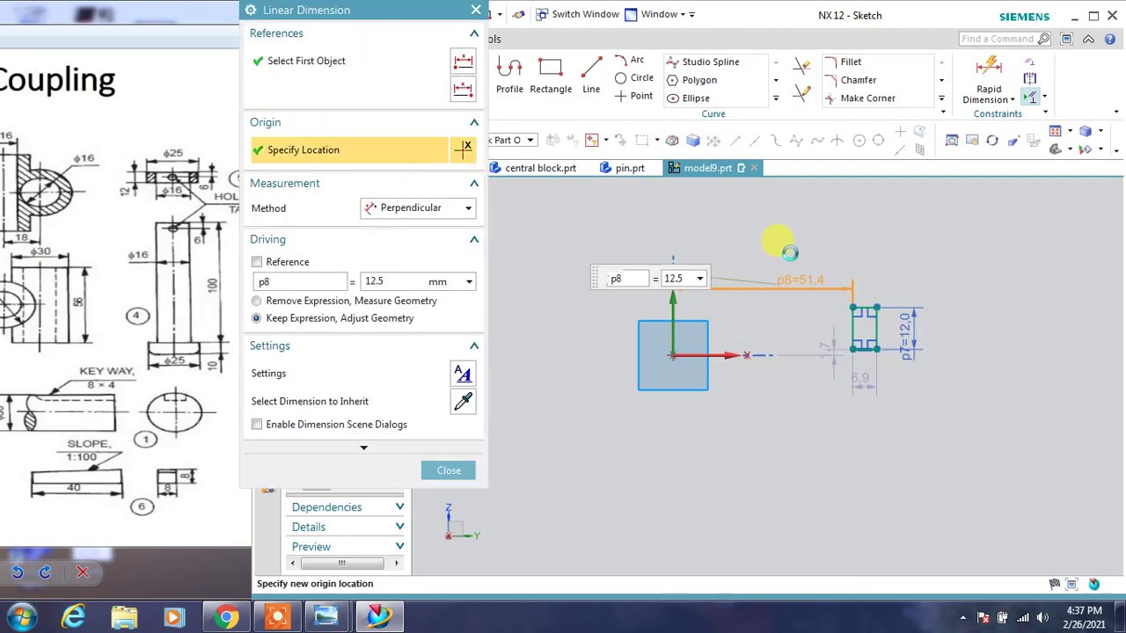
key(Return)
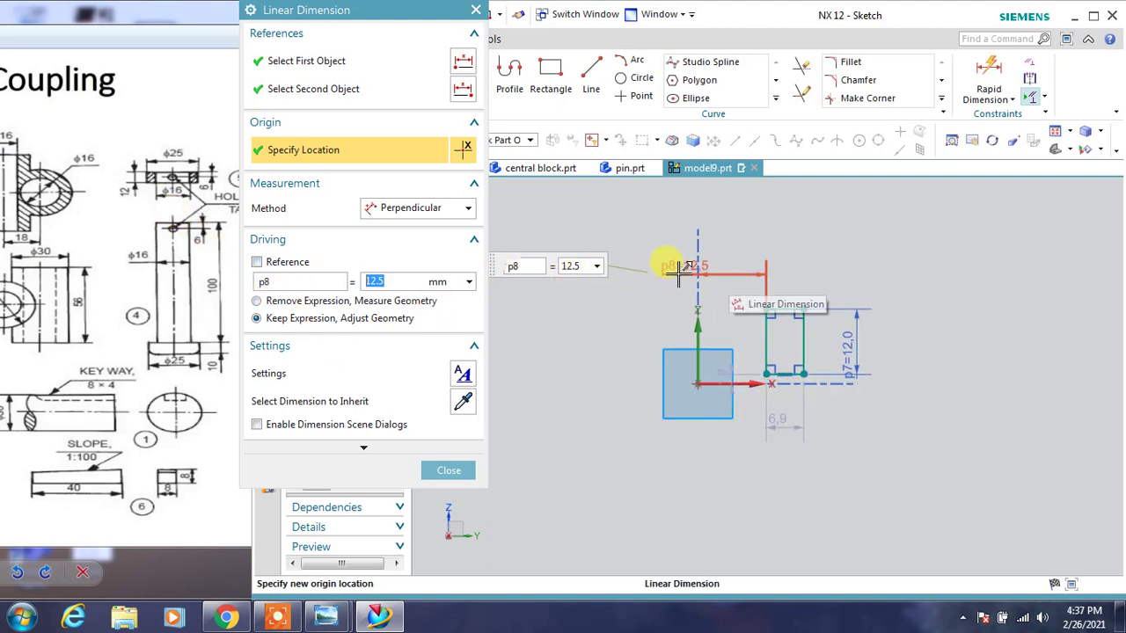
click(447, 470)
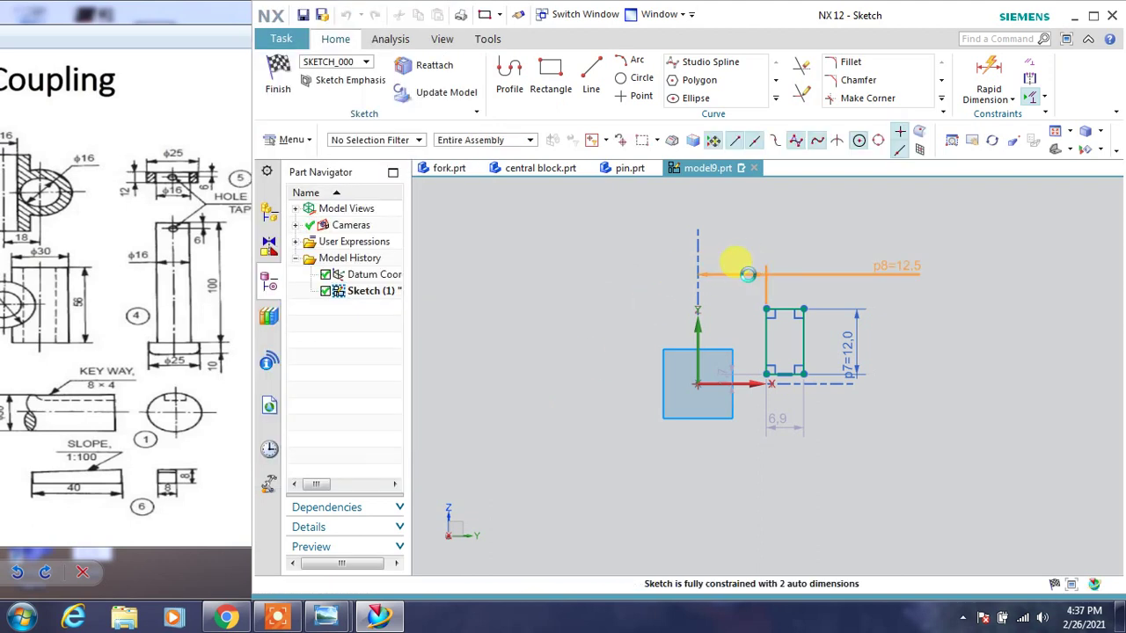
double_click(747, 273)
text(8)
key(Return)
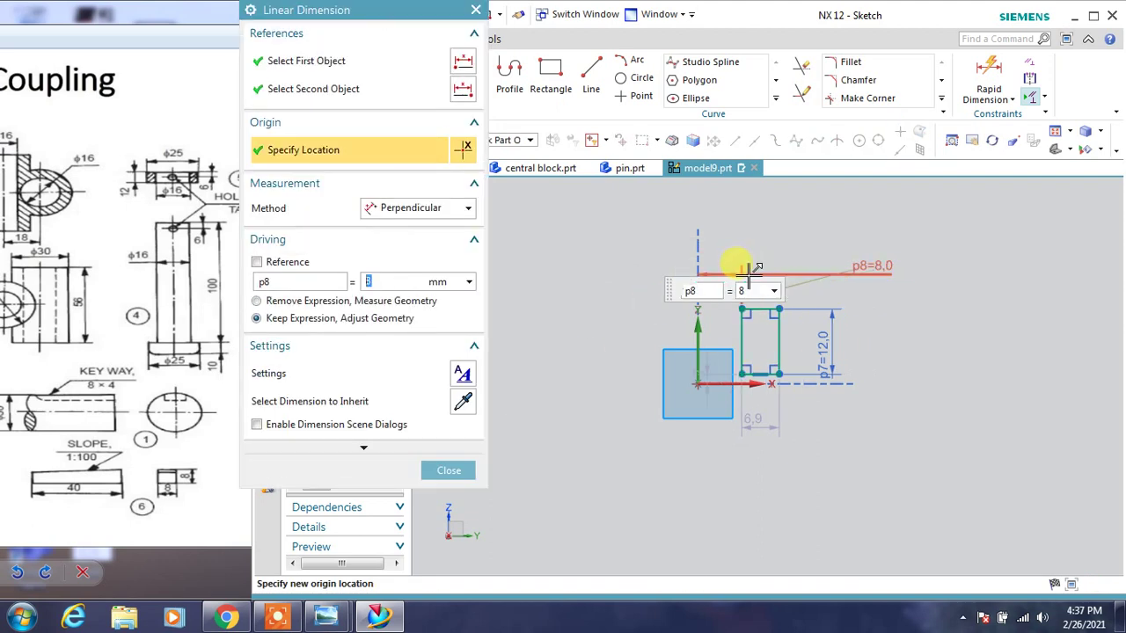
Add a 12.5 dimension from the vertical axis to the rectangle's outer edge
click(976, 77)
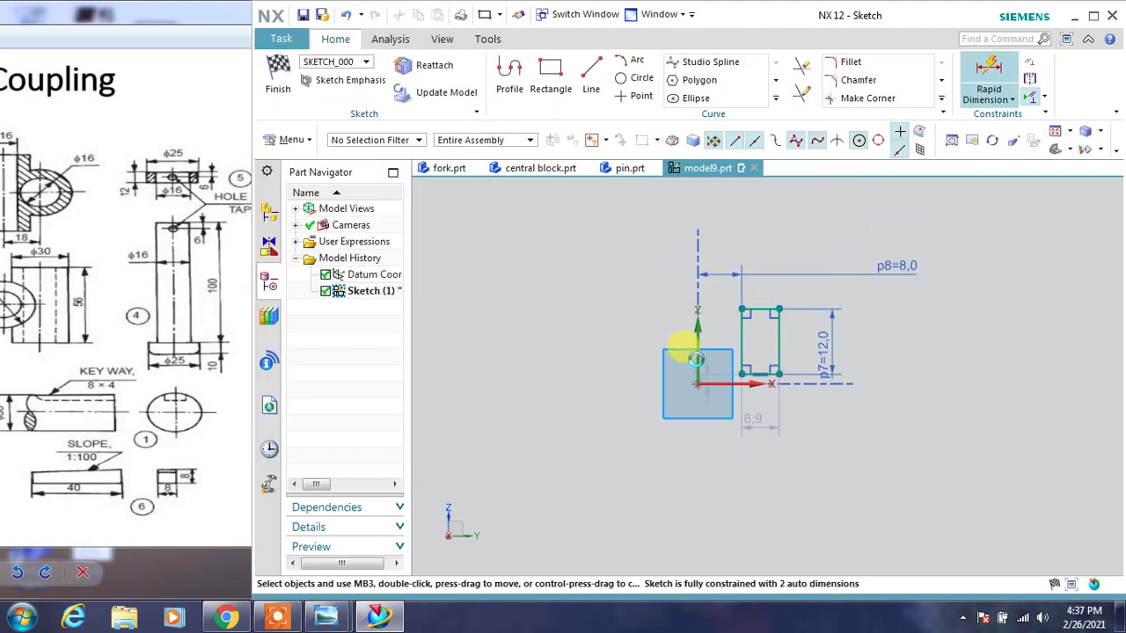
click(779, 342)
click(730, 464)
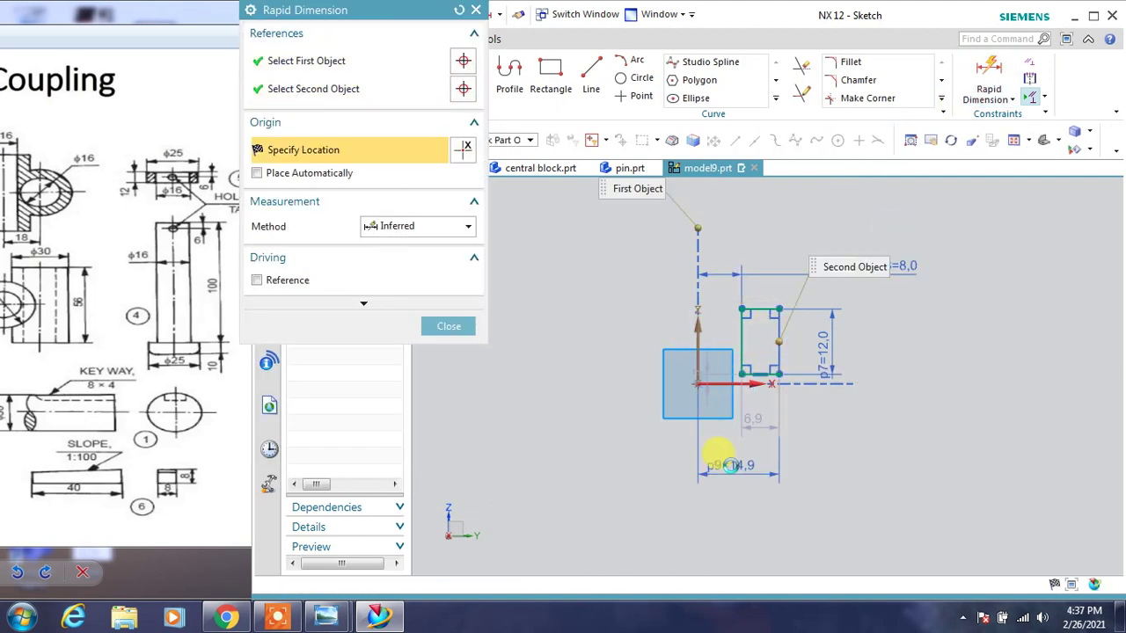
text(0.5)
key(Return)
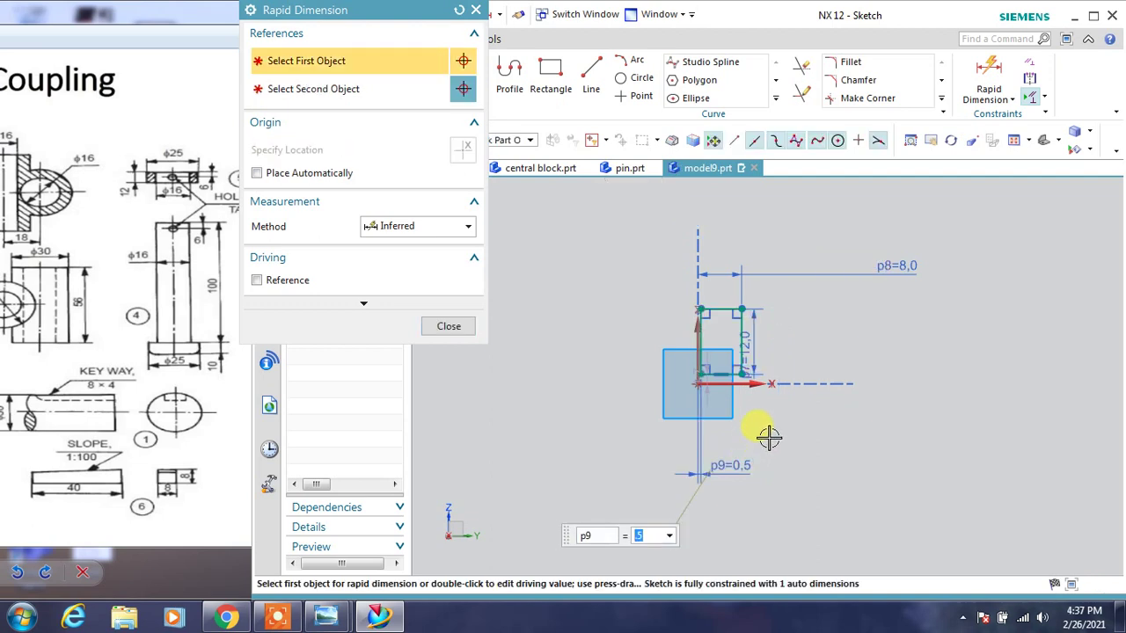
scroll(721, 347, up, 3)
scroll(678, 377, down, 2)
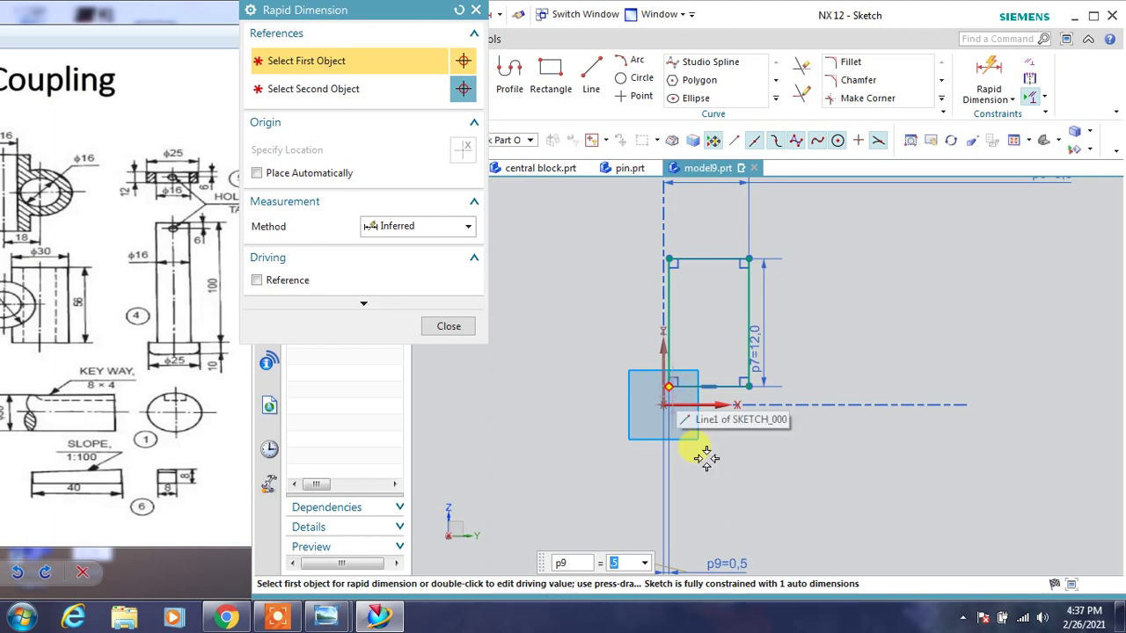
click(724, 548)
text(12.5)
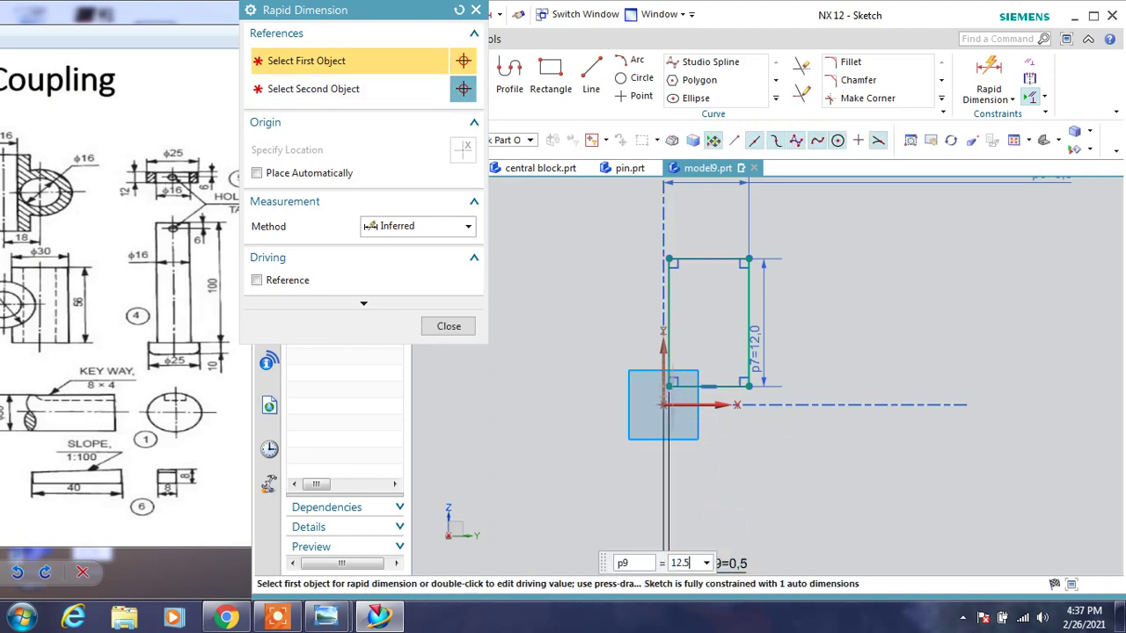
key(Return)
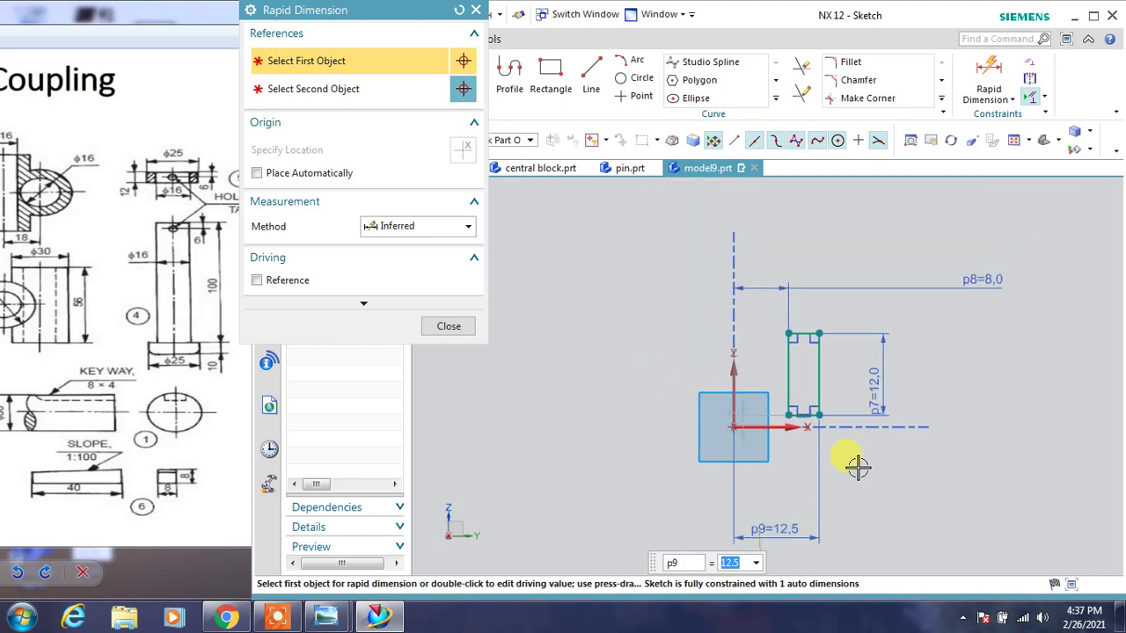
click(448, 326)
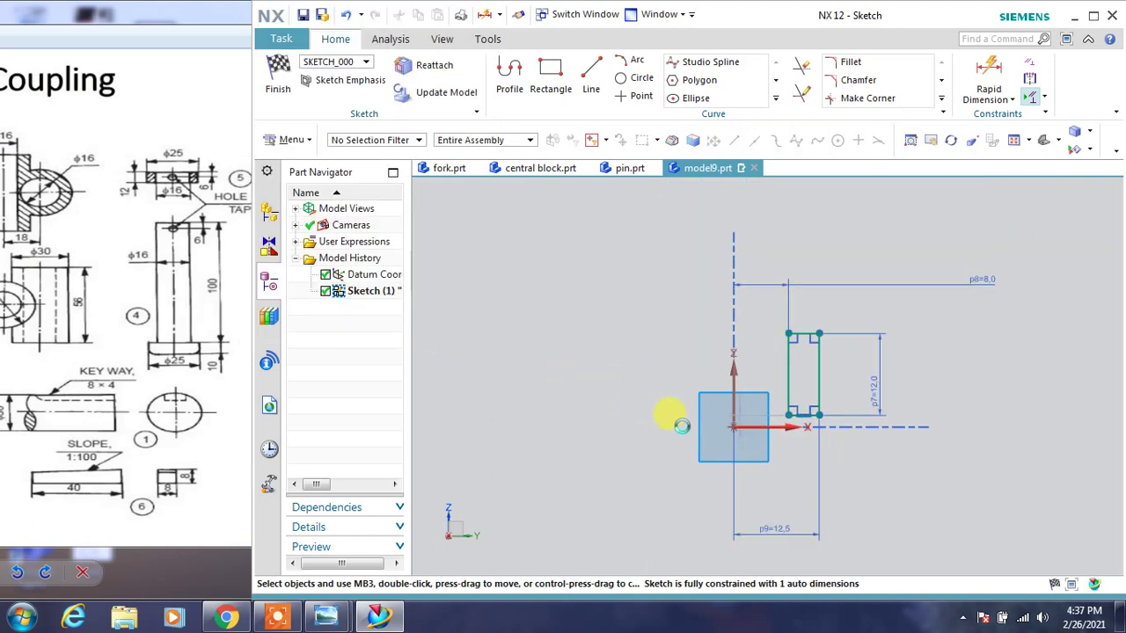
Centre the rectangle on the horizontal axis with a midpoint constraint to the origin
click(788, 368)
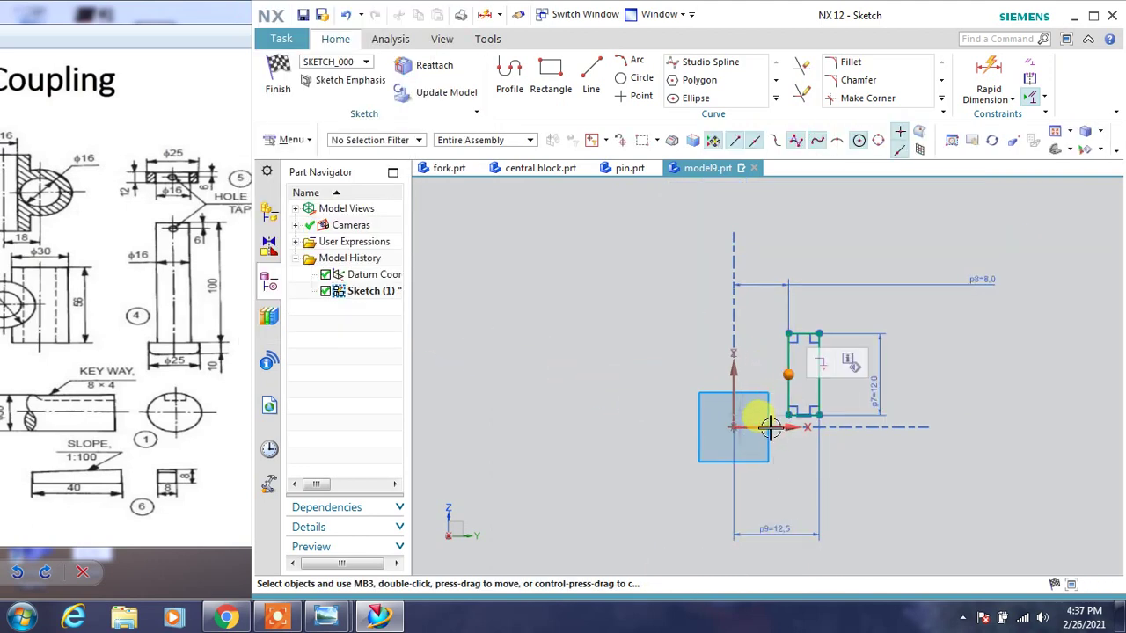
click(738, 425)
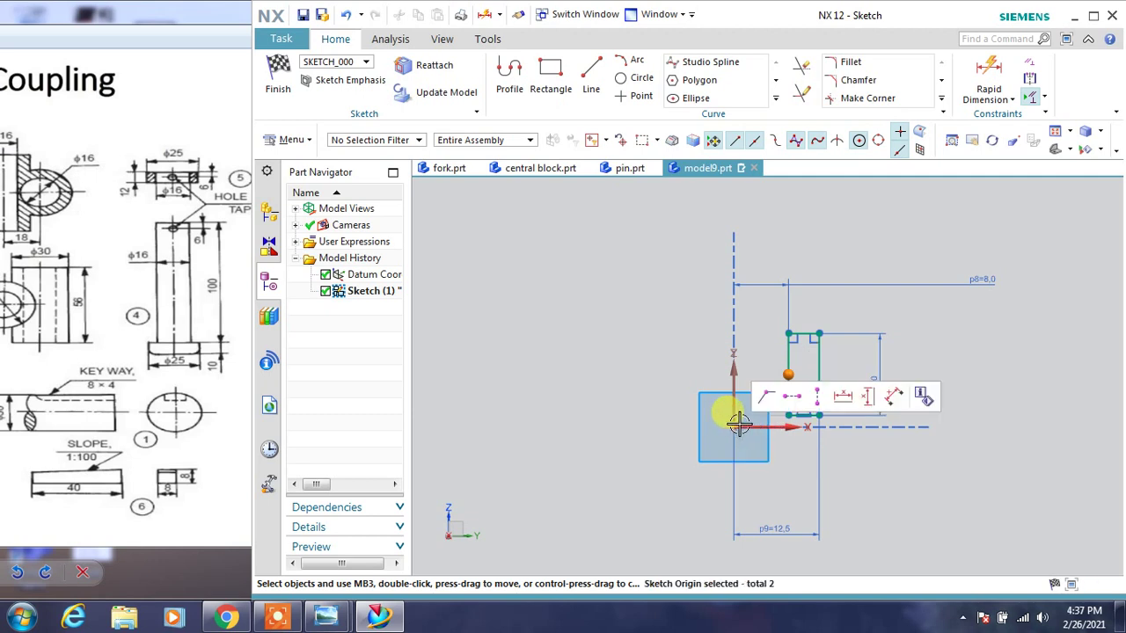
click(792, 397)
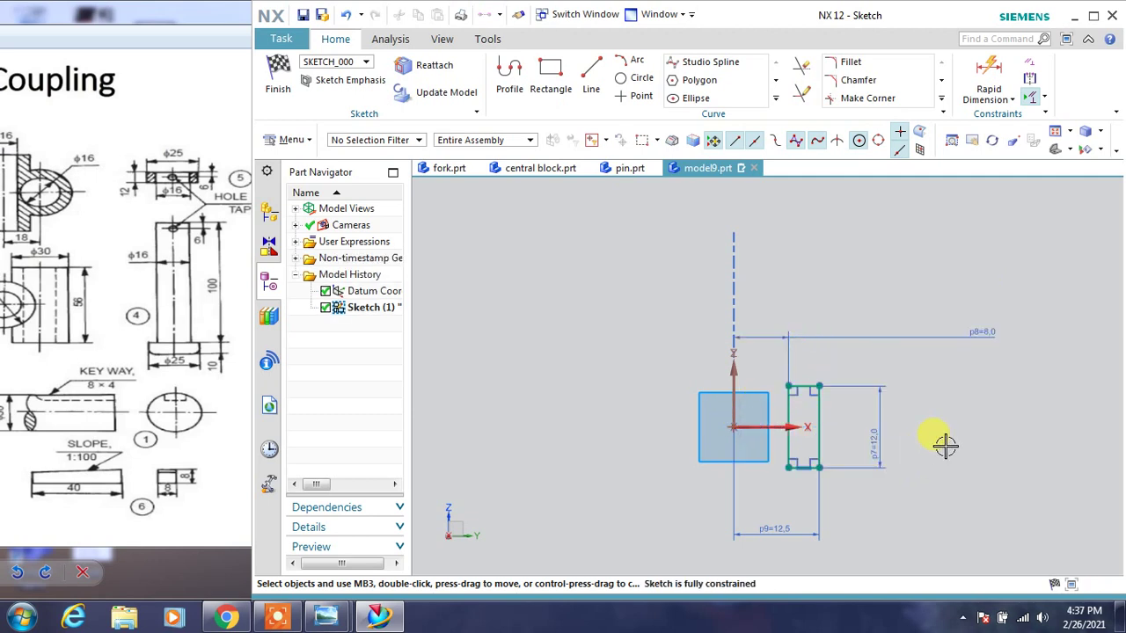
scroll(945, 446, up, 1)
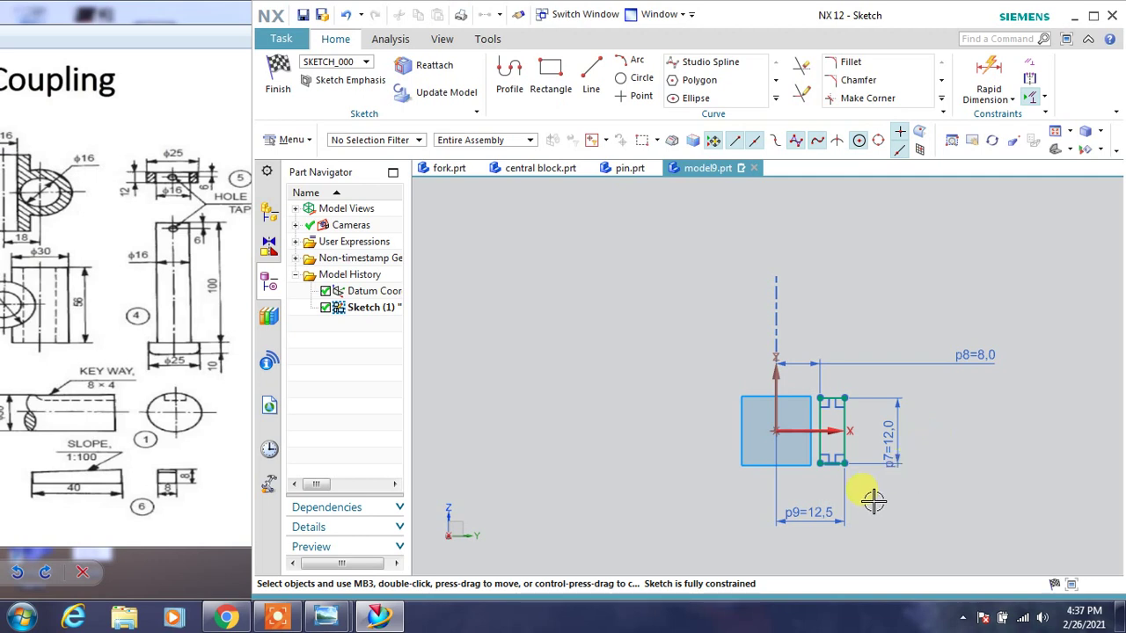
scroll(874, 500, down, 1)
scroll(870, 504, down, 1)
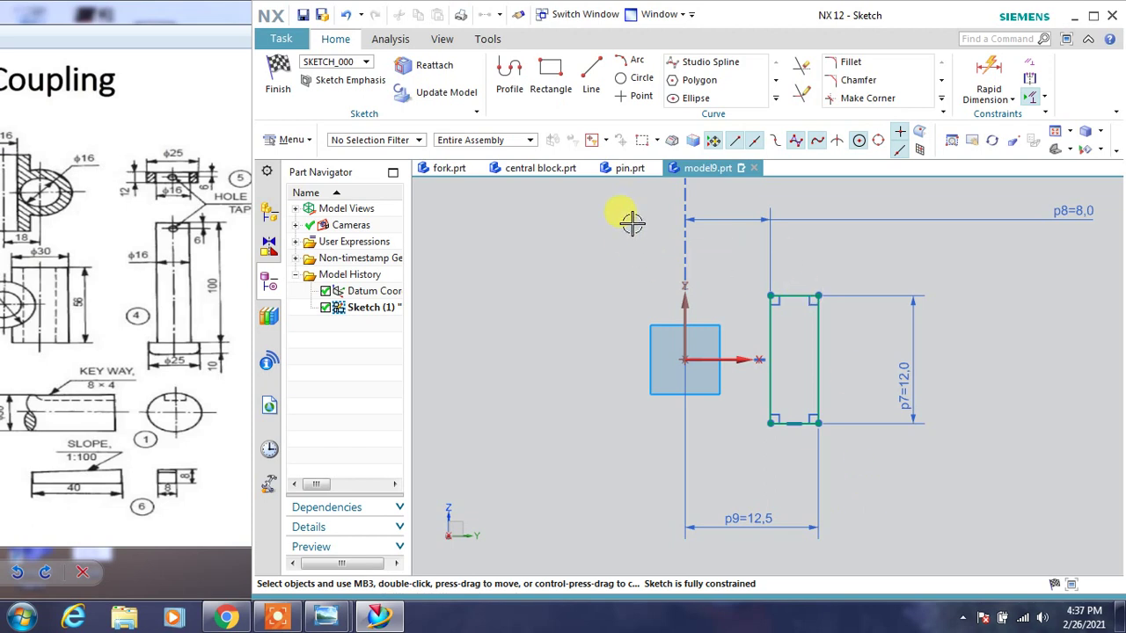
Draw a Ø3 circle at the sketch origin and finish the sketch
click(639, 81)
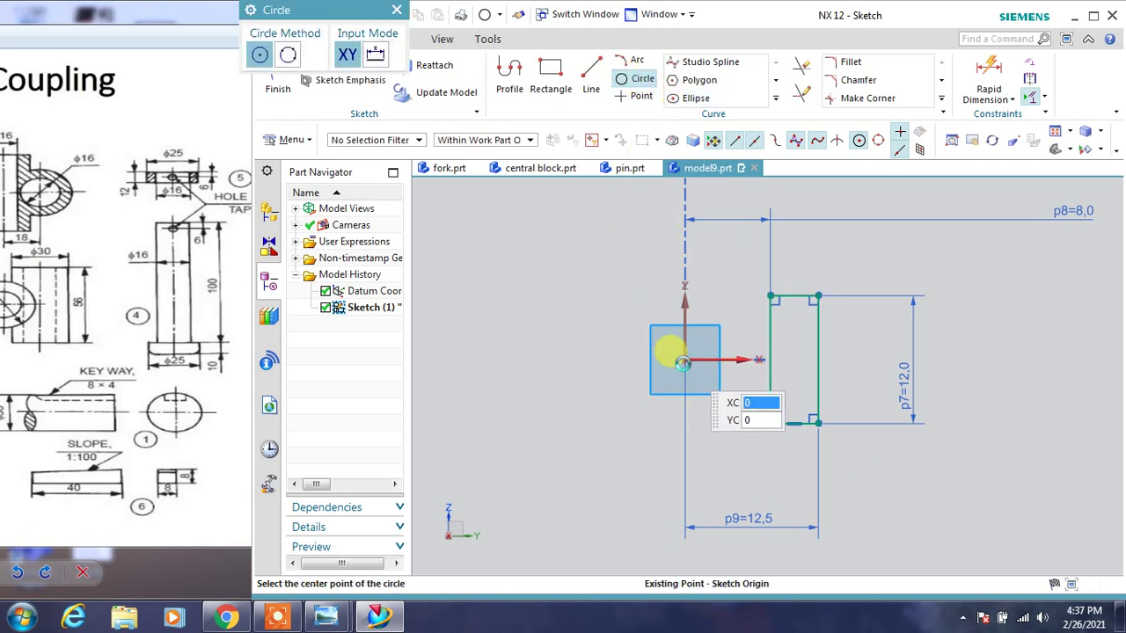
click(674, 349)
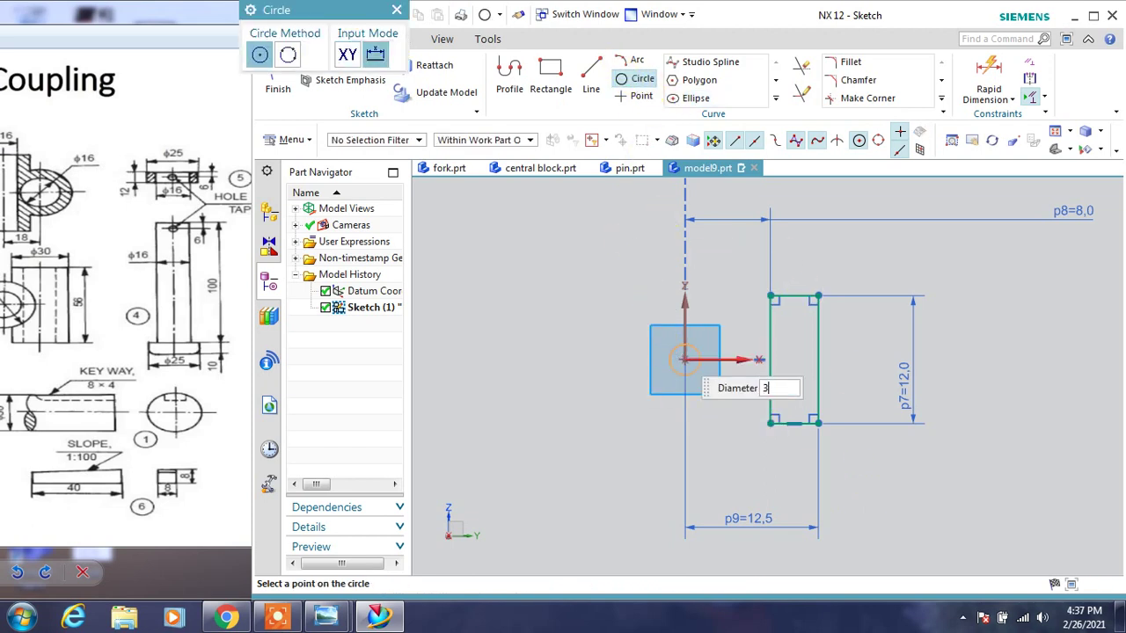
key(Return)
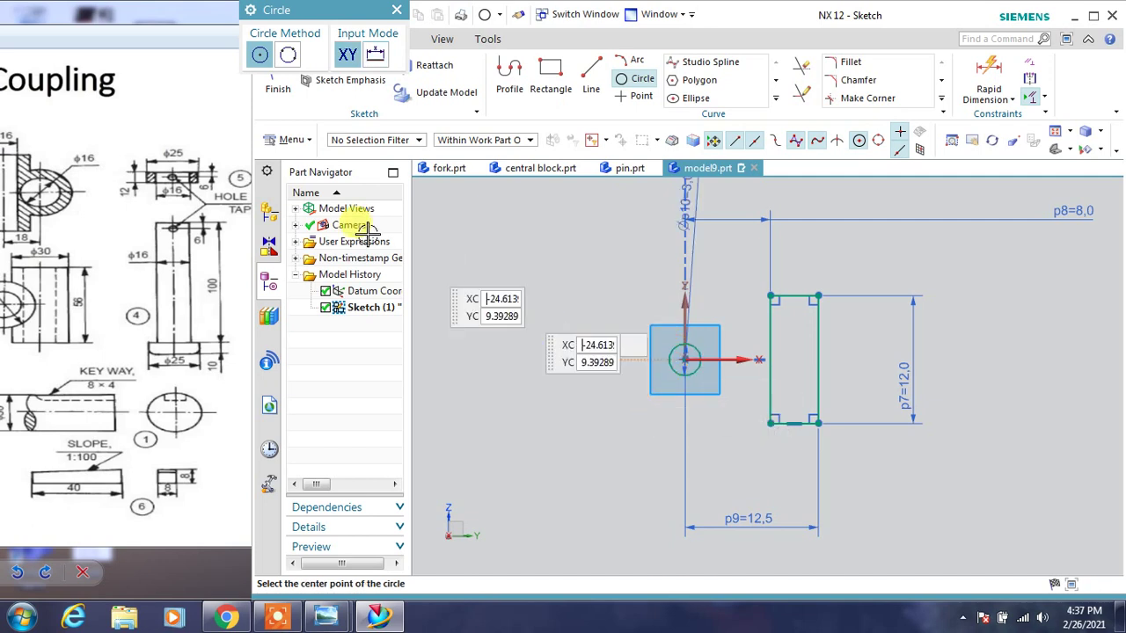
key(Escape)
key(ctrl+q)
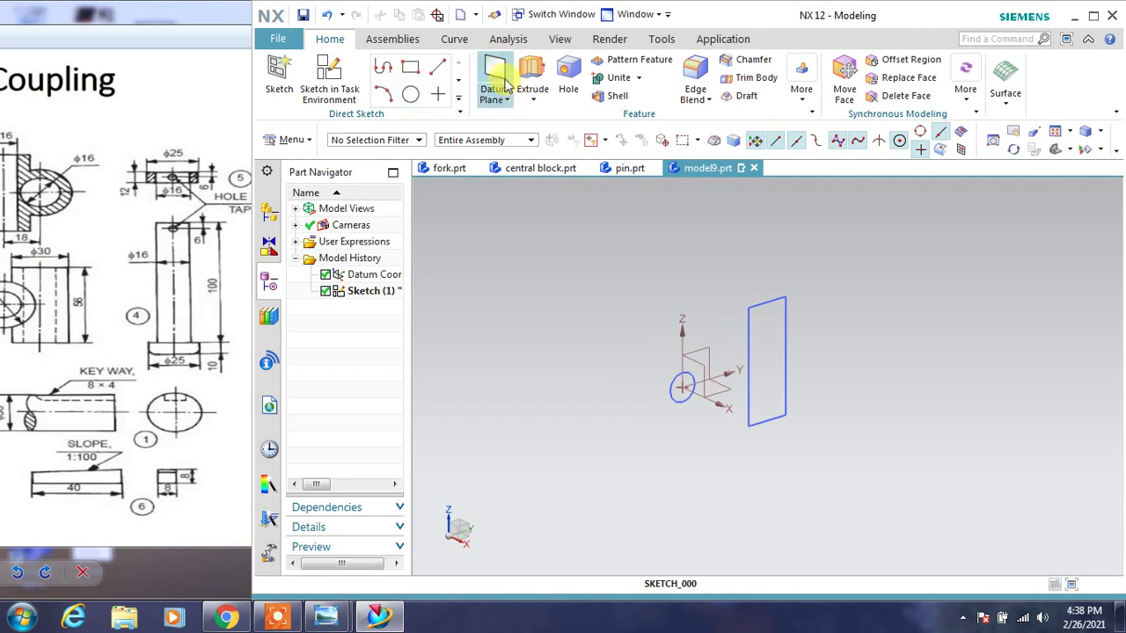
Revolve the rectangle 360° about the Z datum axis into a collar ring
click(530, 100)
click(549, 140)
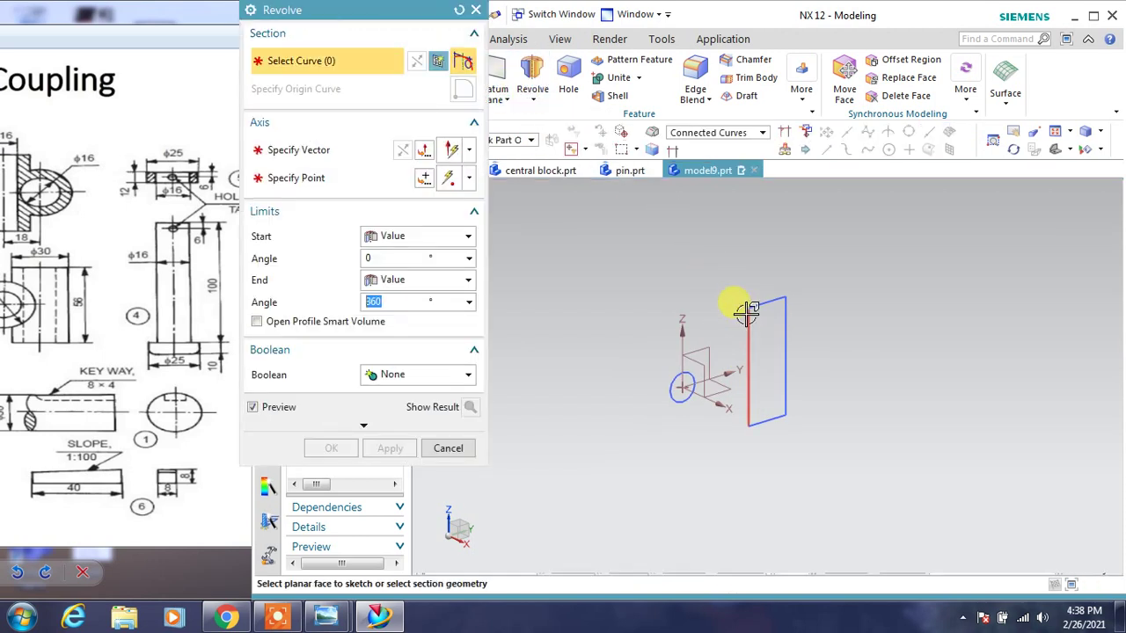
click(752, 290)
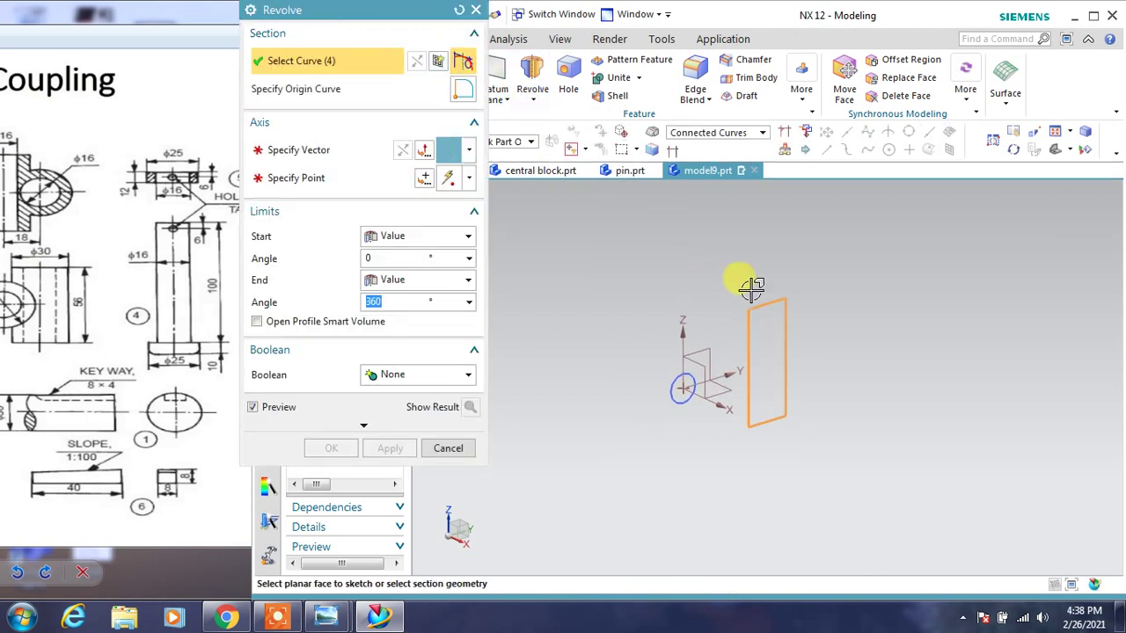
click(299, 149)
click(685, 319)
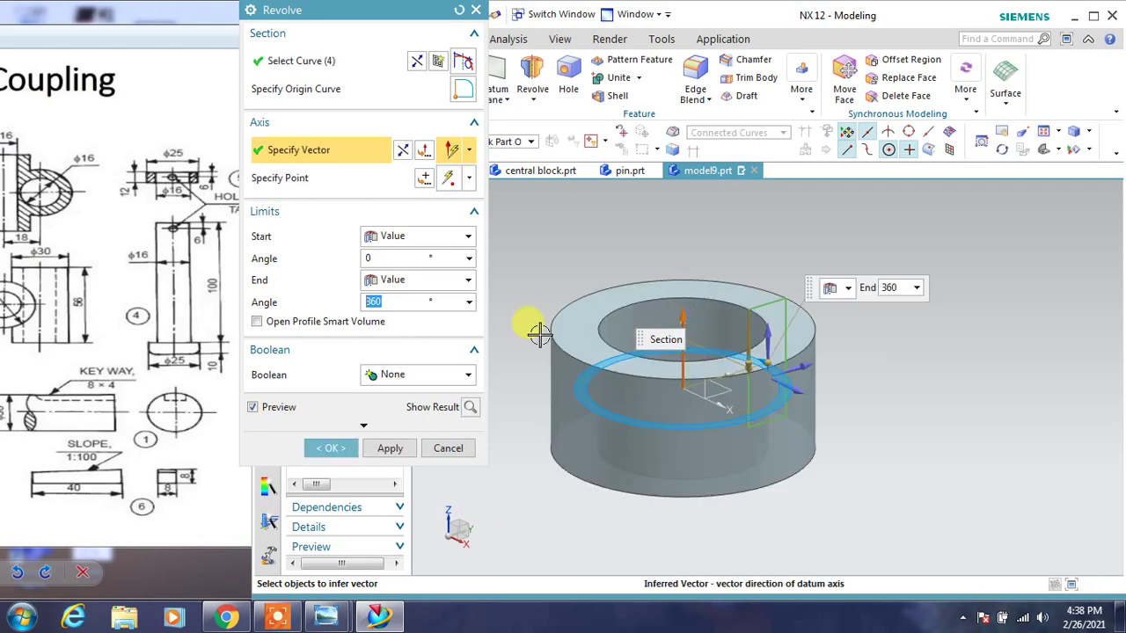
click(331, 448)
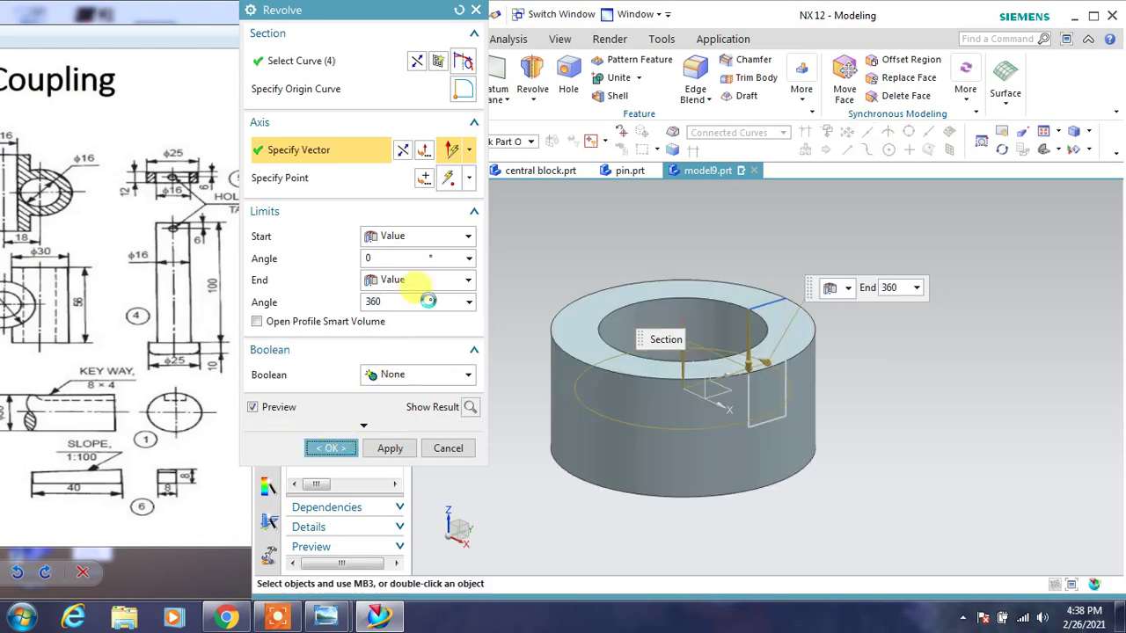
Extrude the Ø3 circle symmetrically 28 mm with Subtract to drill the cross hole
click(533, 100)
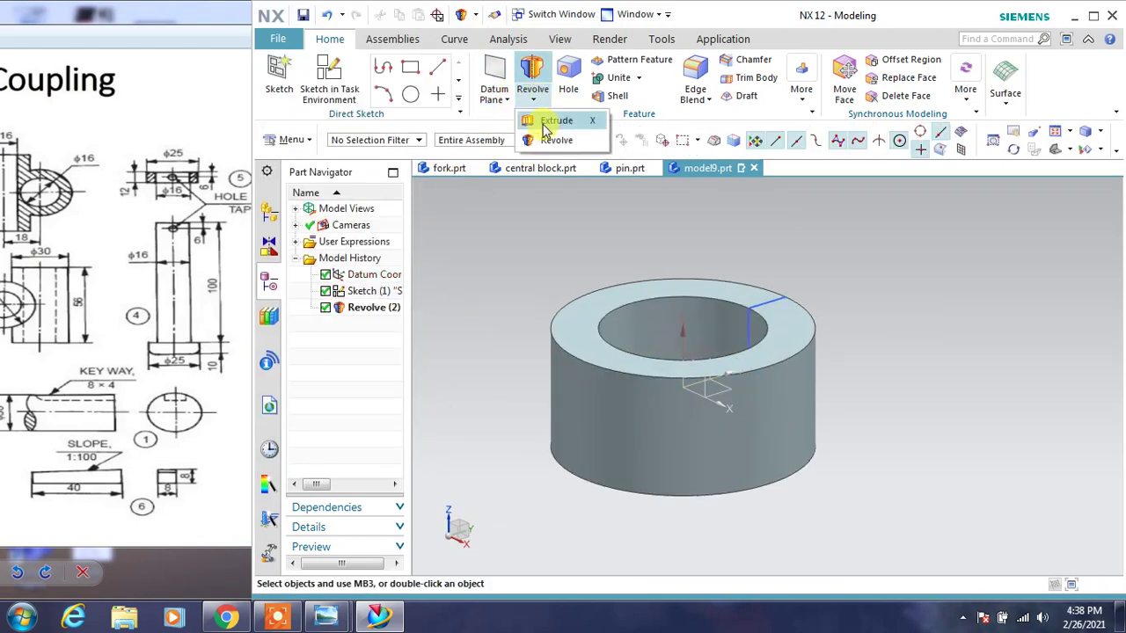
click(545, 123)
middle_drag(942, 372, 942, 411)
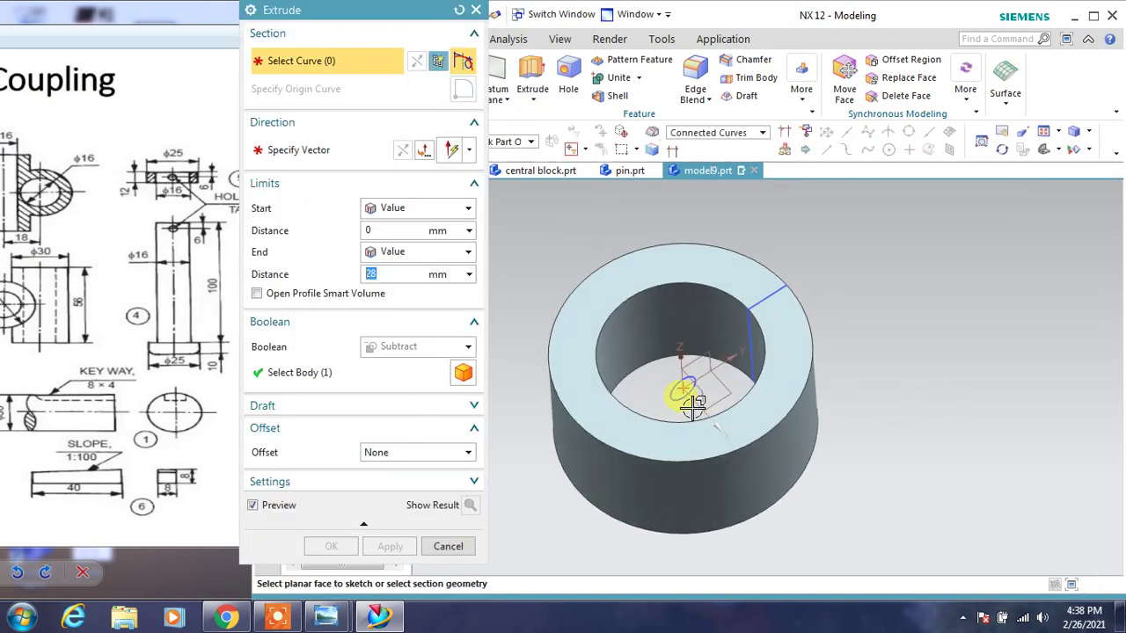
click(662, 384)
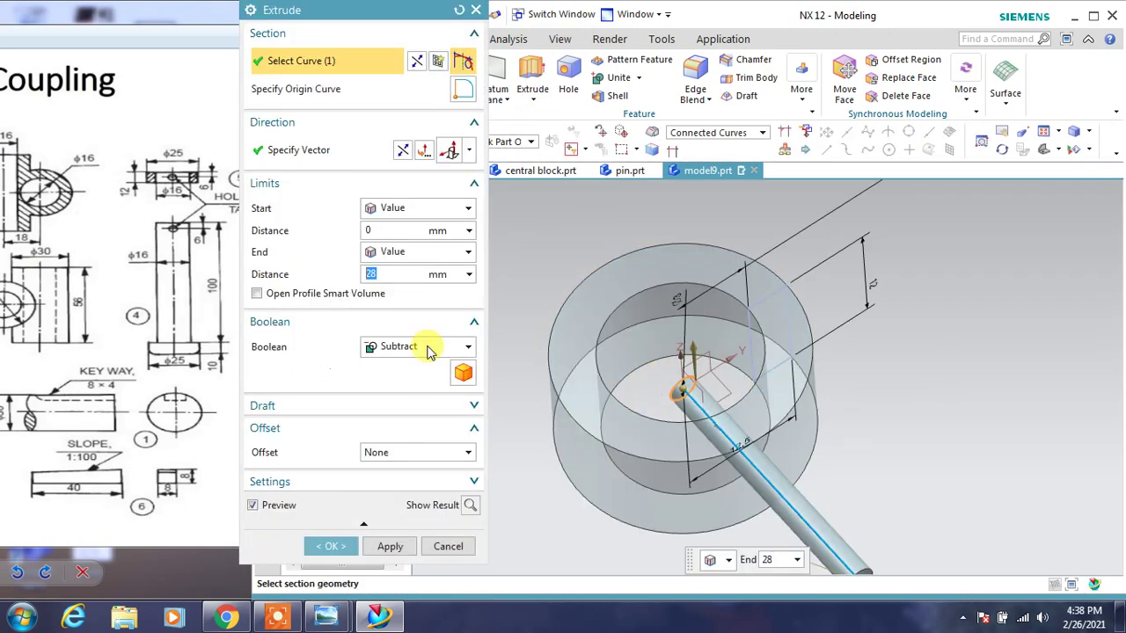
click(429, 255)
click(404, 286)
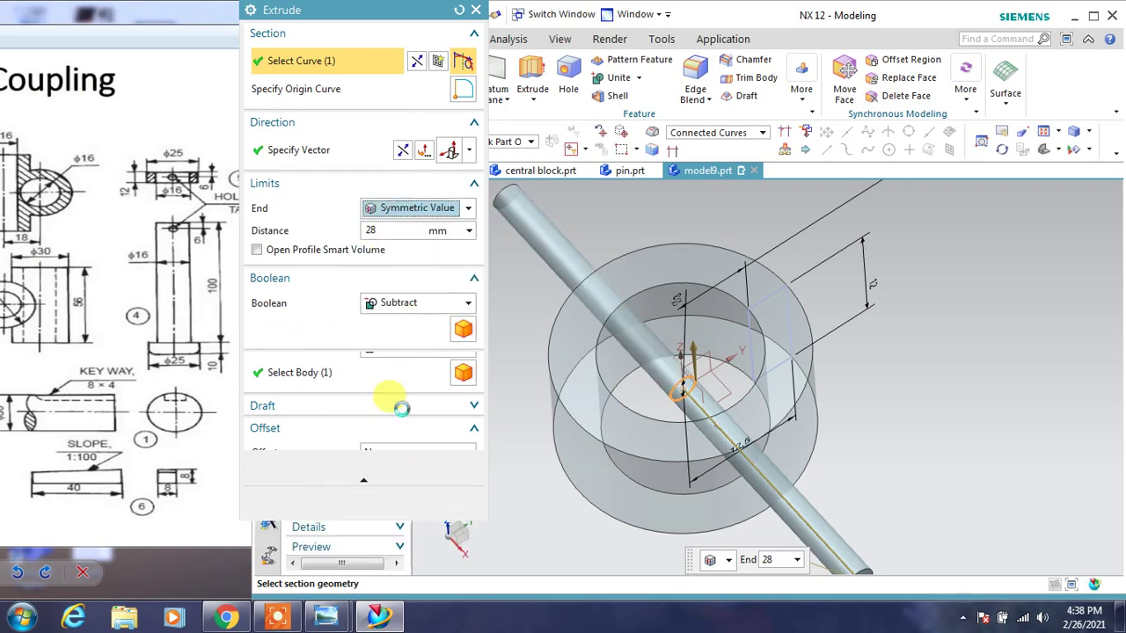
click(332, 503)
Hide the sketch and orbit to view the holes
middle_drag(859, 414, 778, 293)
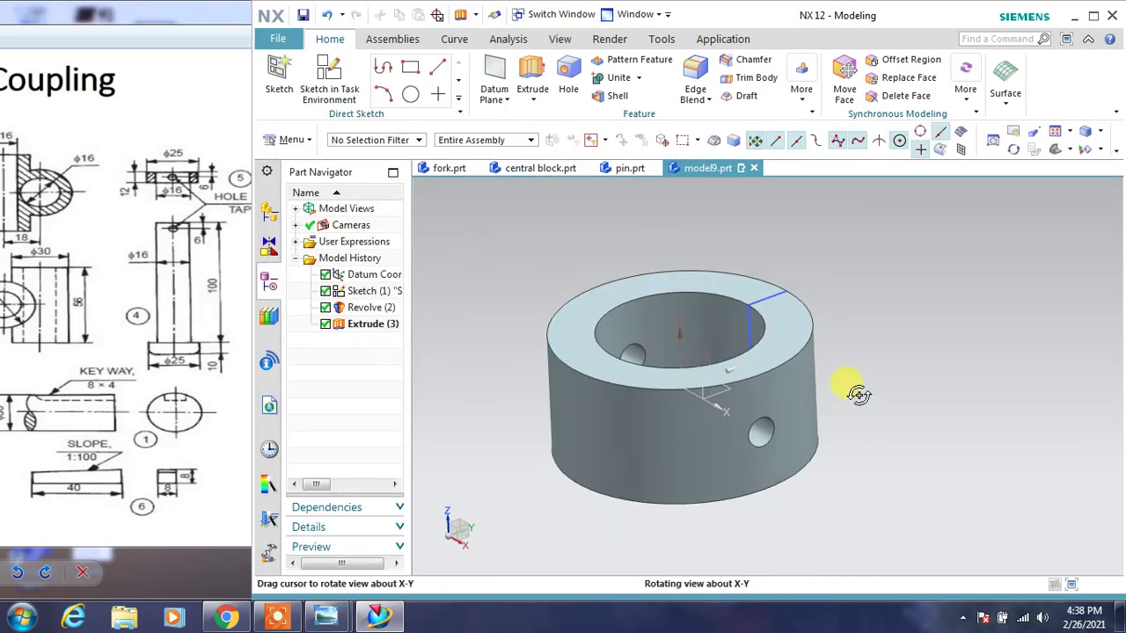
click(776, 293)
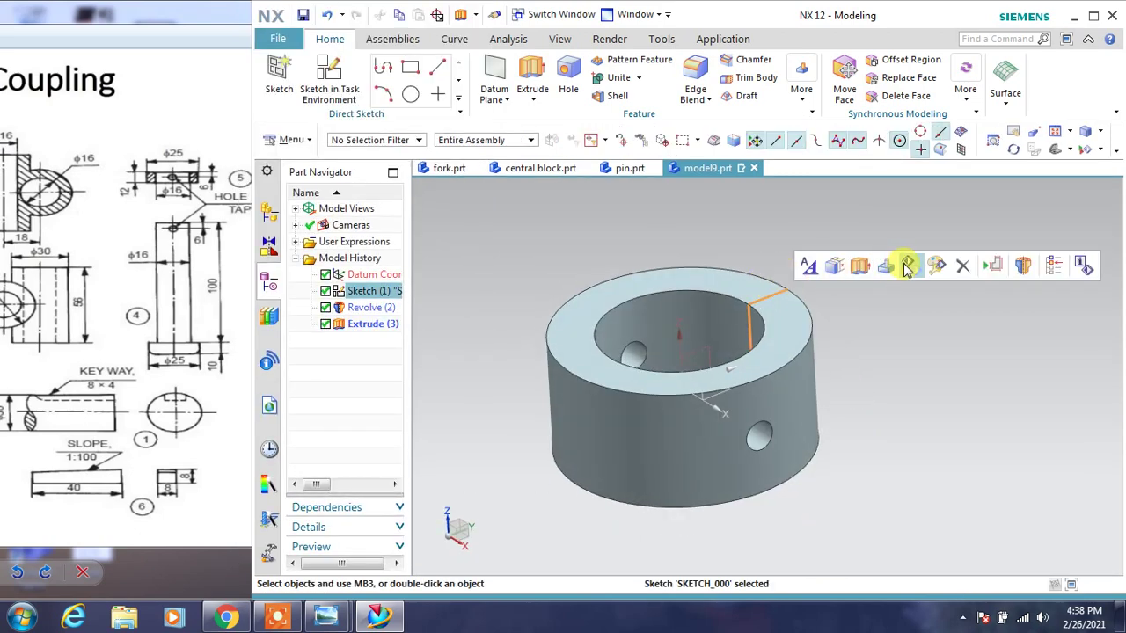
click(908, 267)
middle_drag(827, 326, 835, 348)
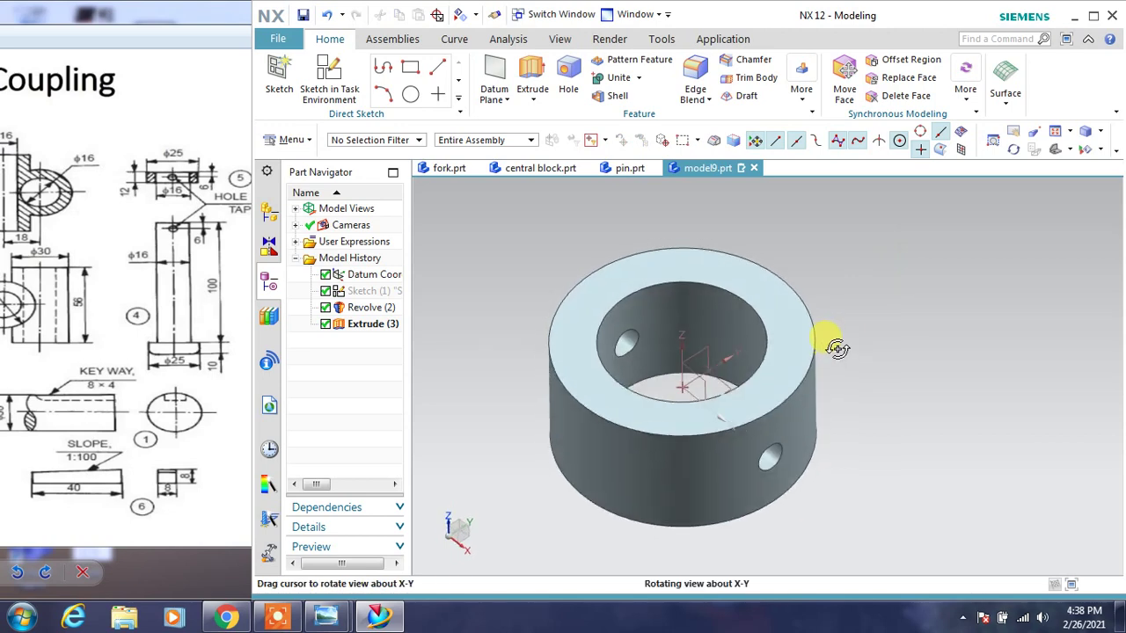
Recolour the collar ring a dark olive shade via Edit Object Display
click(781, 341)
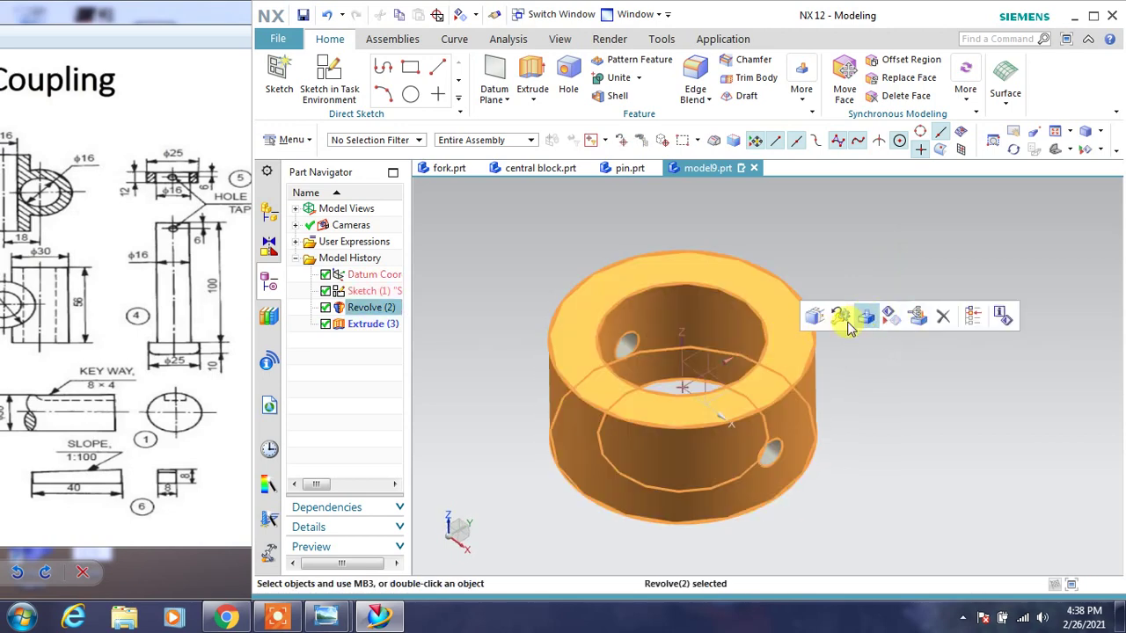
key(Escape)
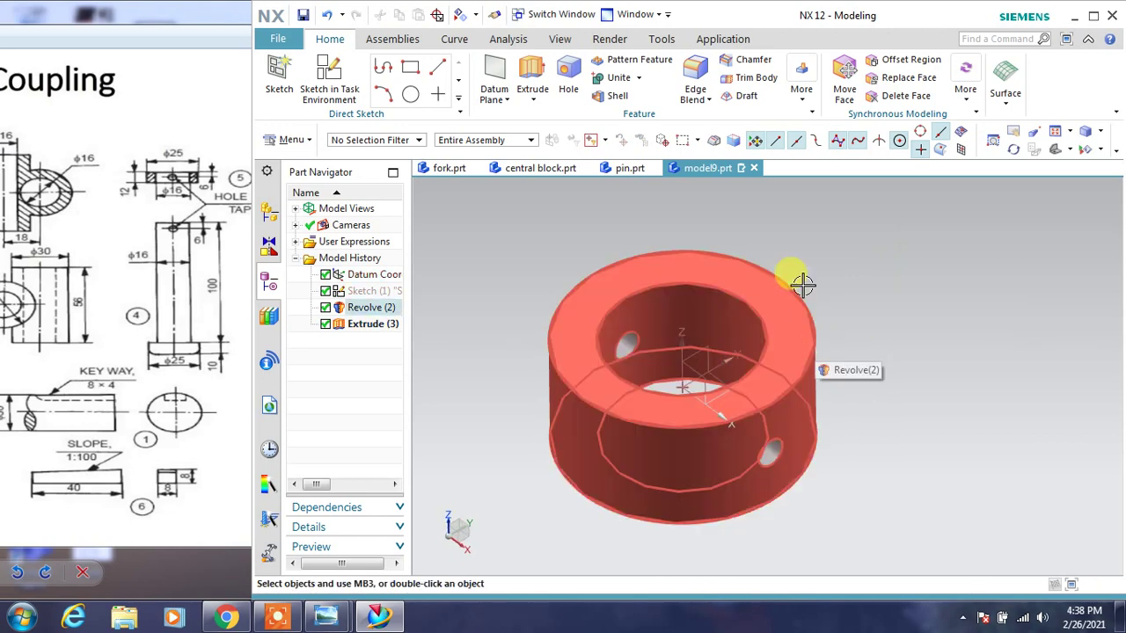
click(560, 41)
click(716, 319)
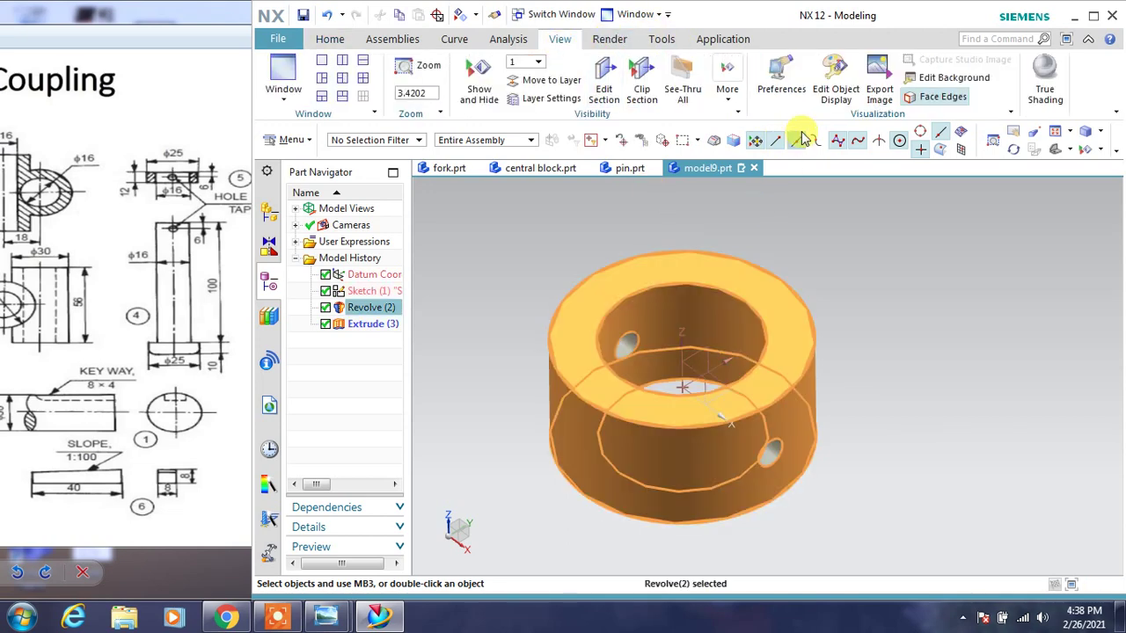
click(835, 81)
click(453, 120)
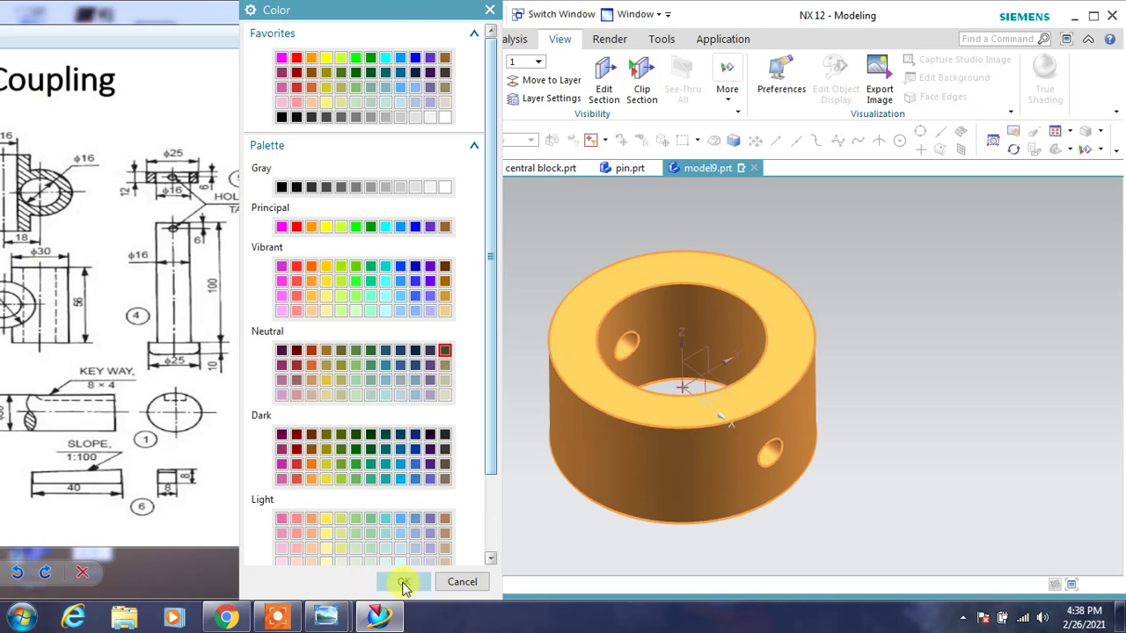
click(404, 584)
click(390, 474)
click(331, 471)
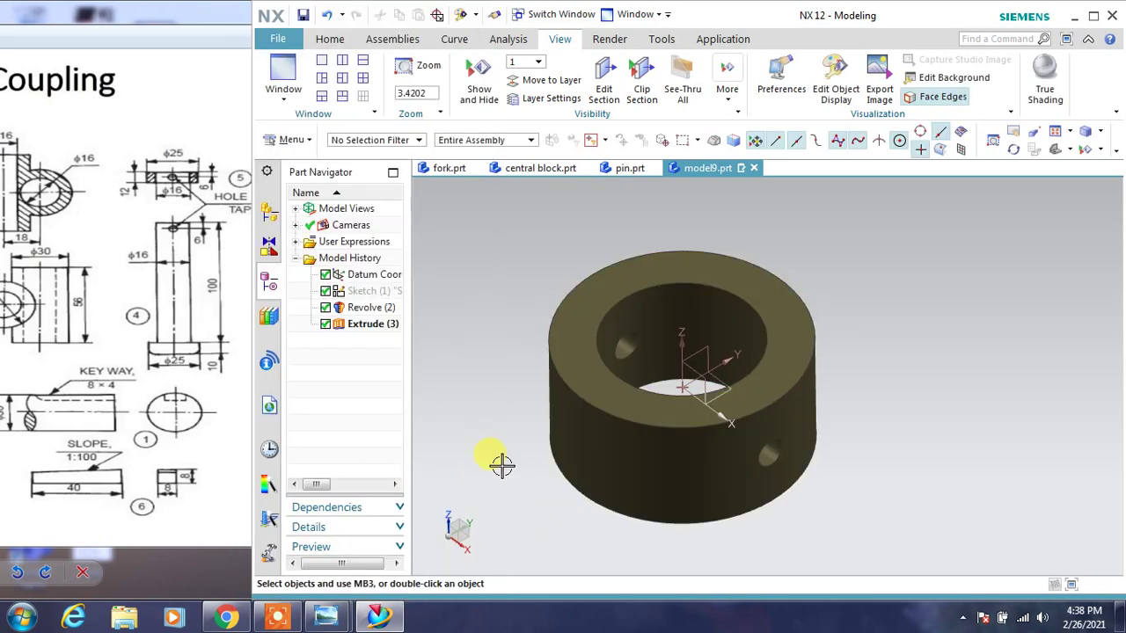
mouse_move(503, 463)
middle_down()
mouse_move(502, 453)
mouse_move(505, 463)
middle_up()
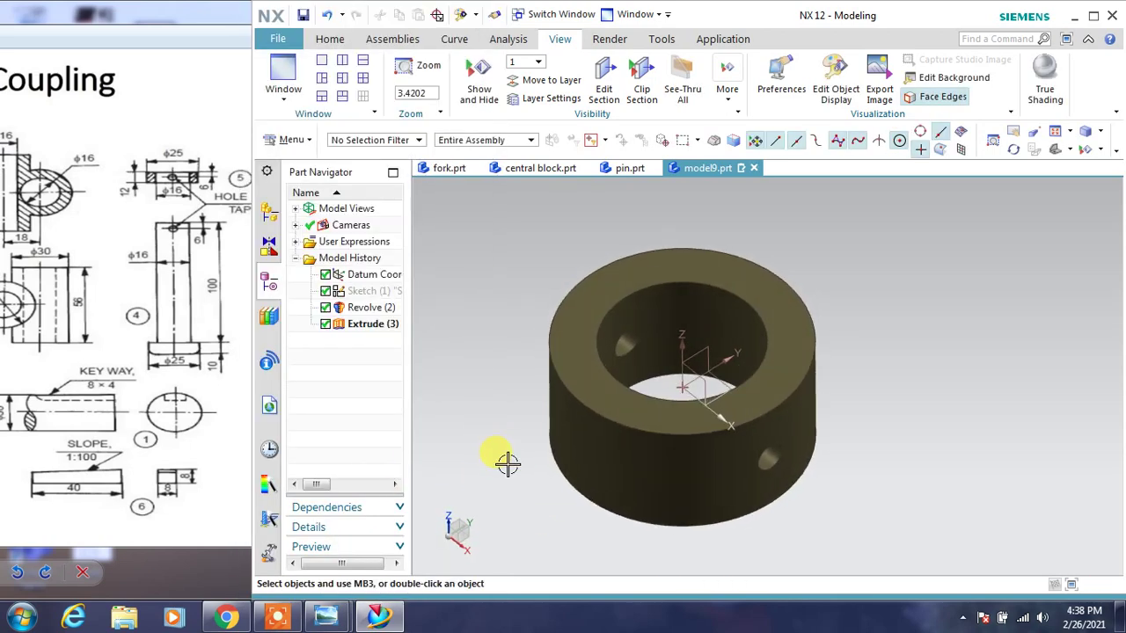
Save the part as coller.prt, then begin another new part
key(ctrl+s)
text(coller.prt)
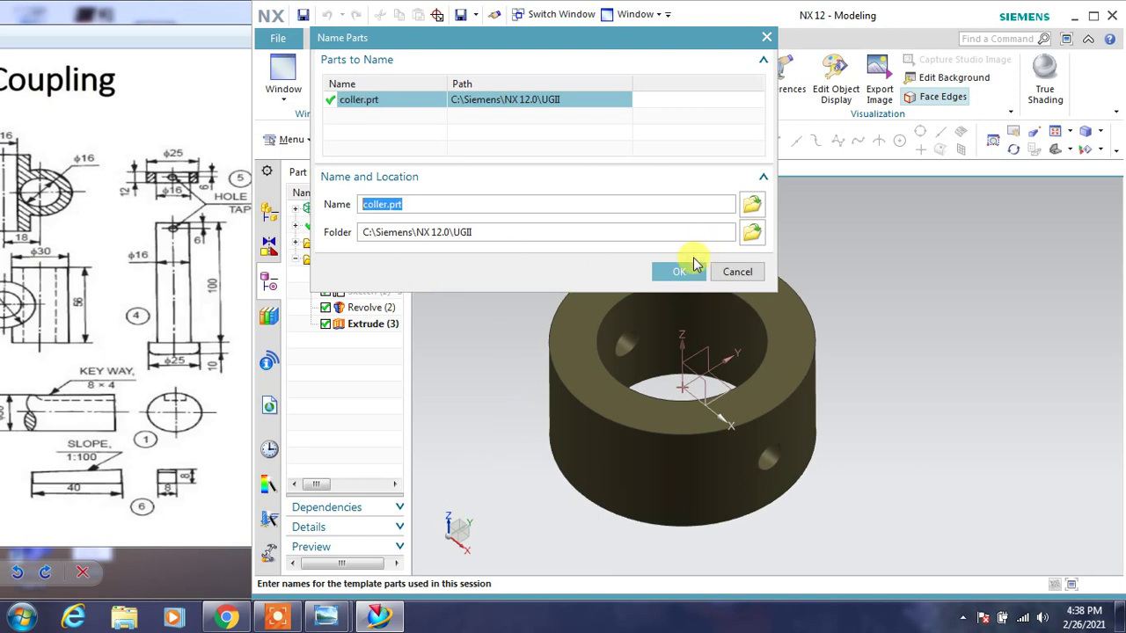
click(693, 264)
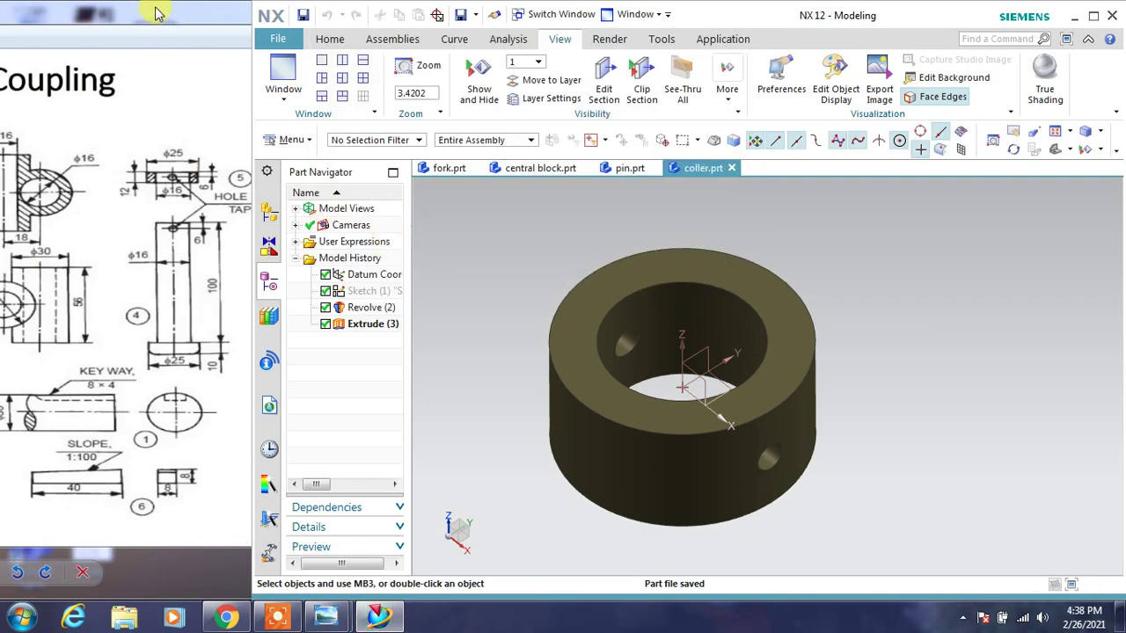
double_click(163, 16)
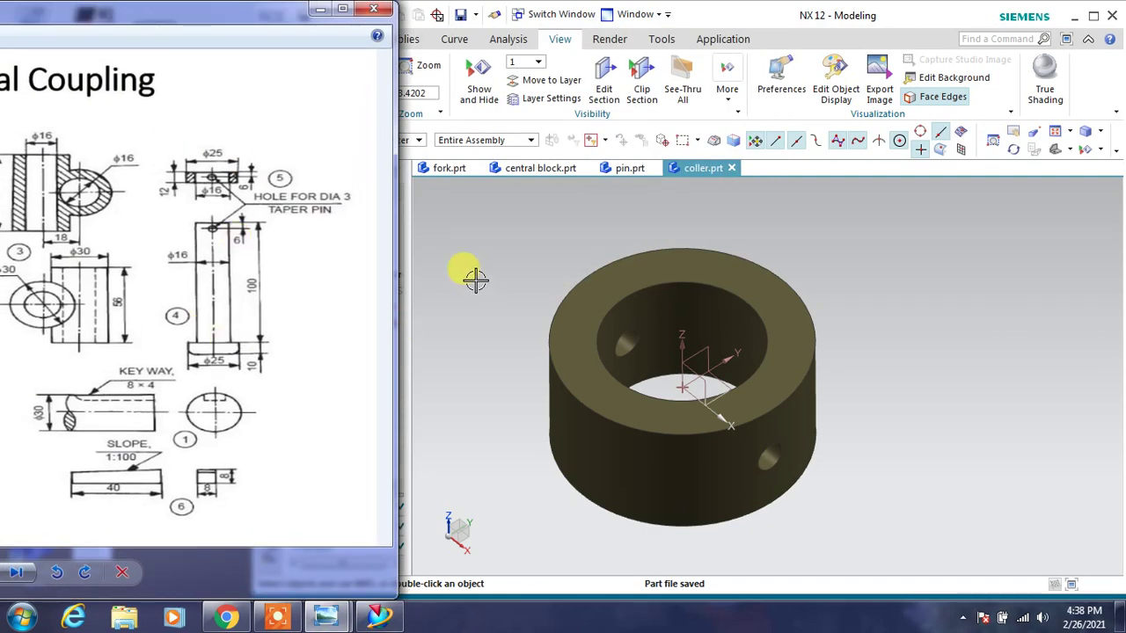
click(475, 279)
click(278, 39)
click(576, 378)
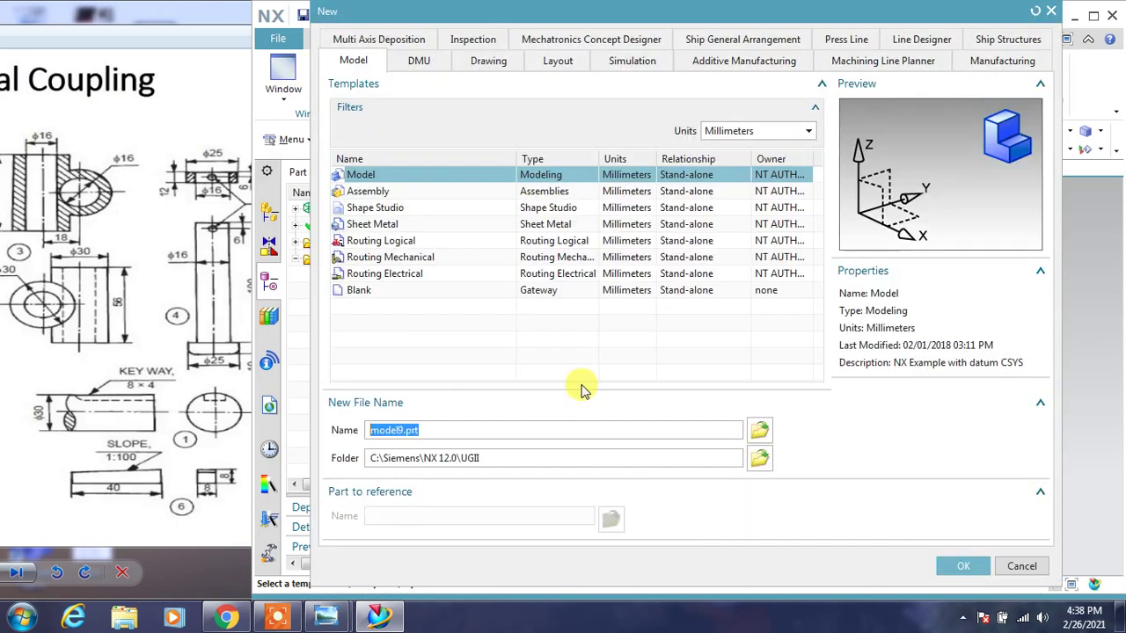
Create a new part named key and start a sketch on the XZ datum plane
text(key)
click(1038, 545)
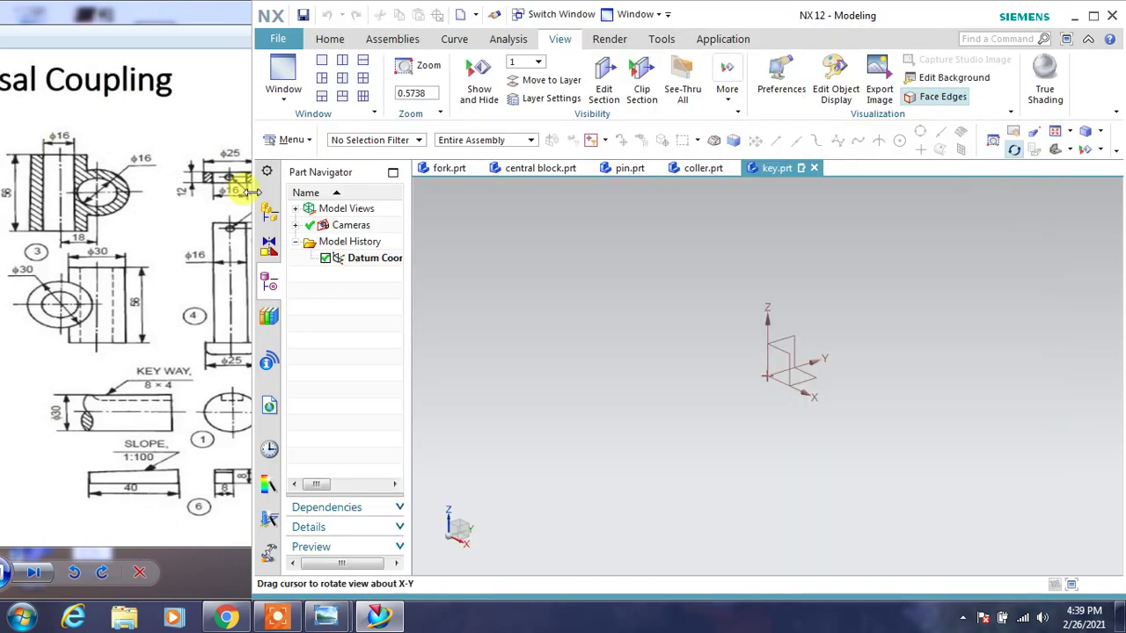
click(327, 40)
click(324, 75)
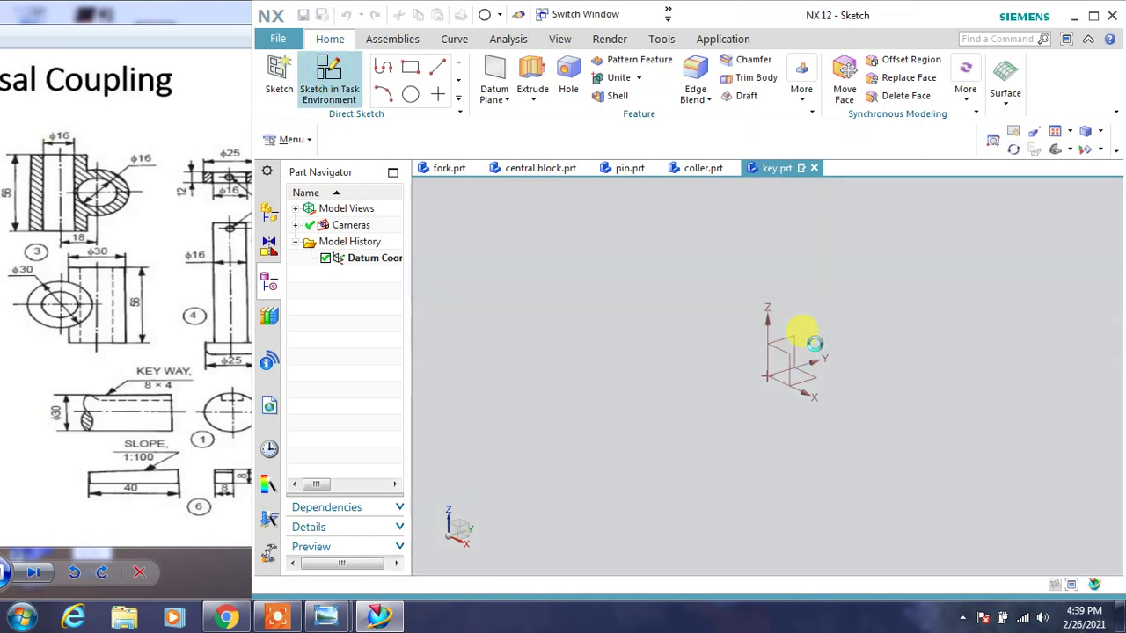
click(789, 335)
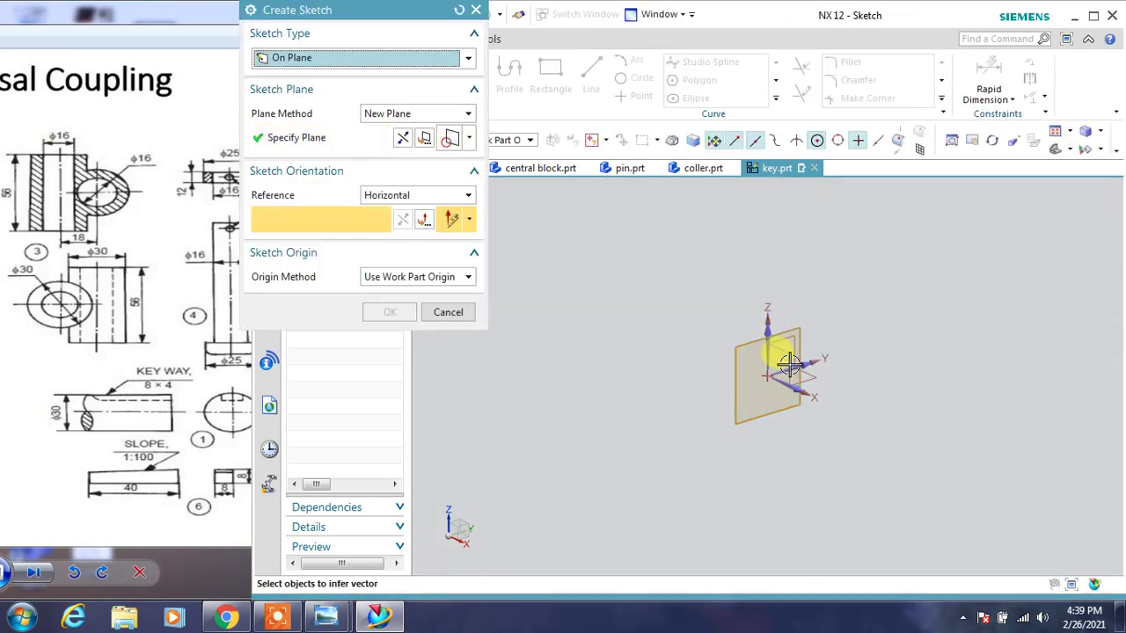
click(403, 311)
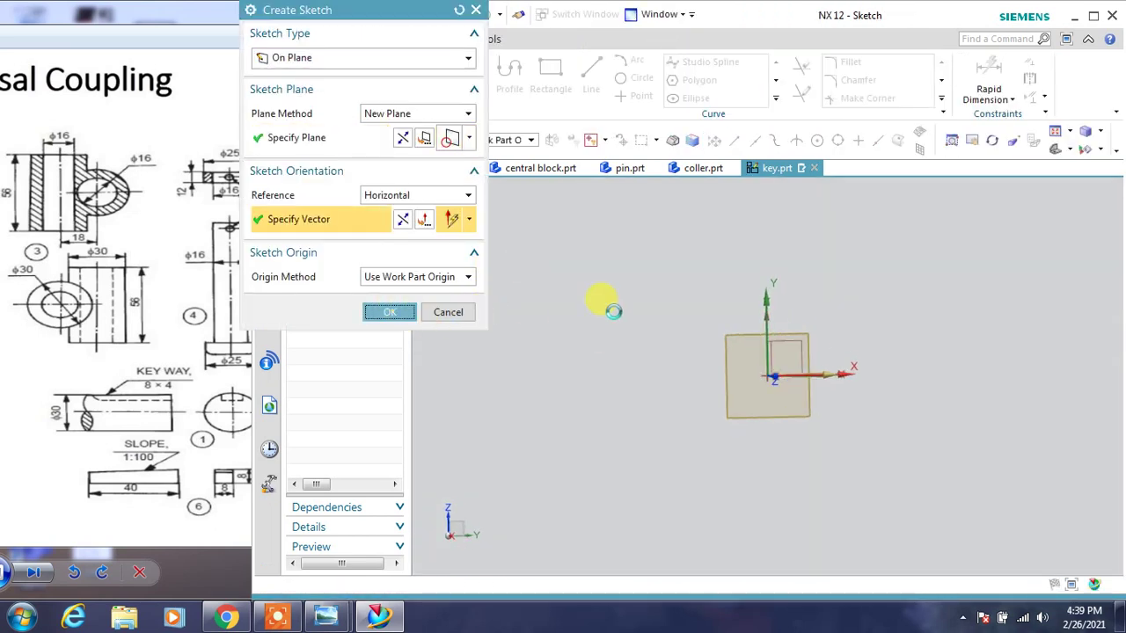
key(Escape)
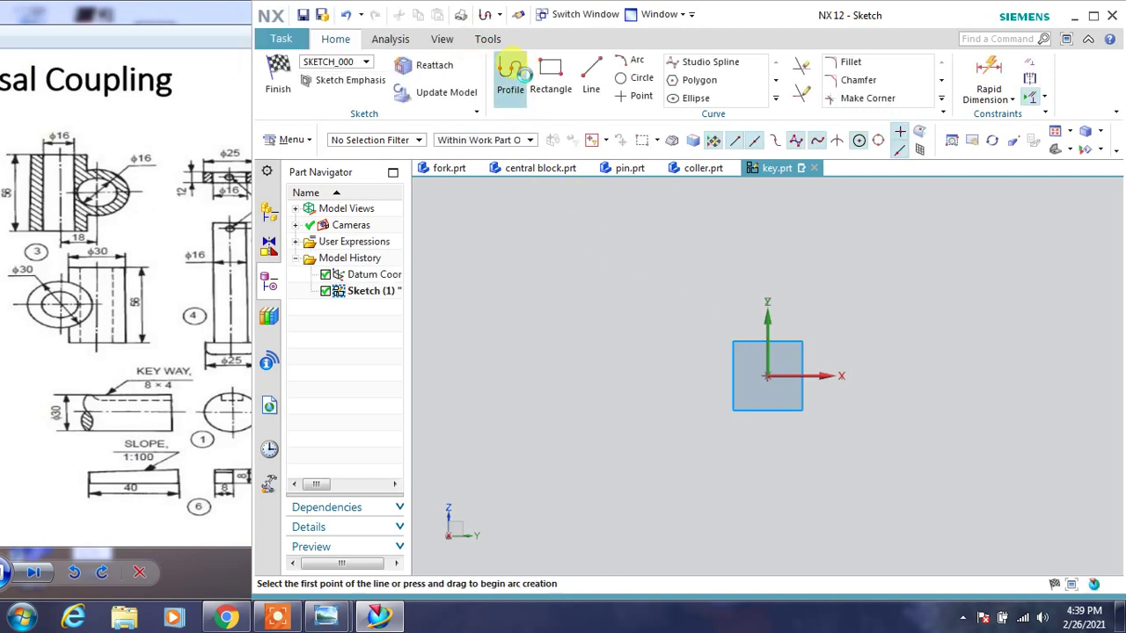
Draw a closed wedge profile: 60 base line, vertical end, sloped line back to origin
click(510, 74)
click(766, 374)
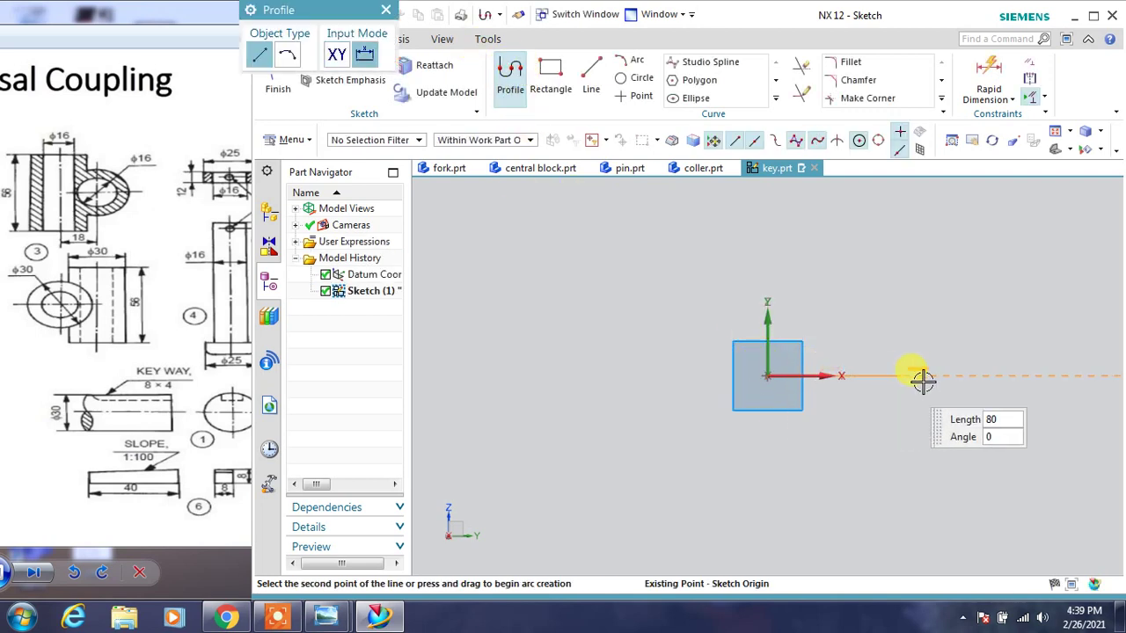
text(60)
key(Return)
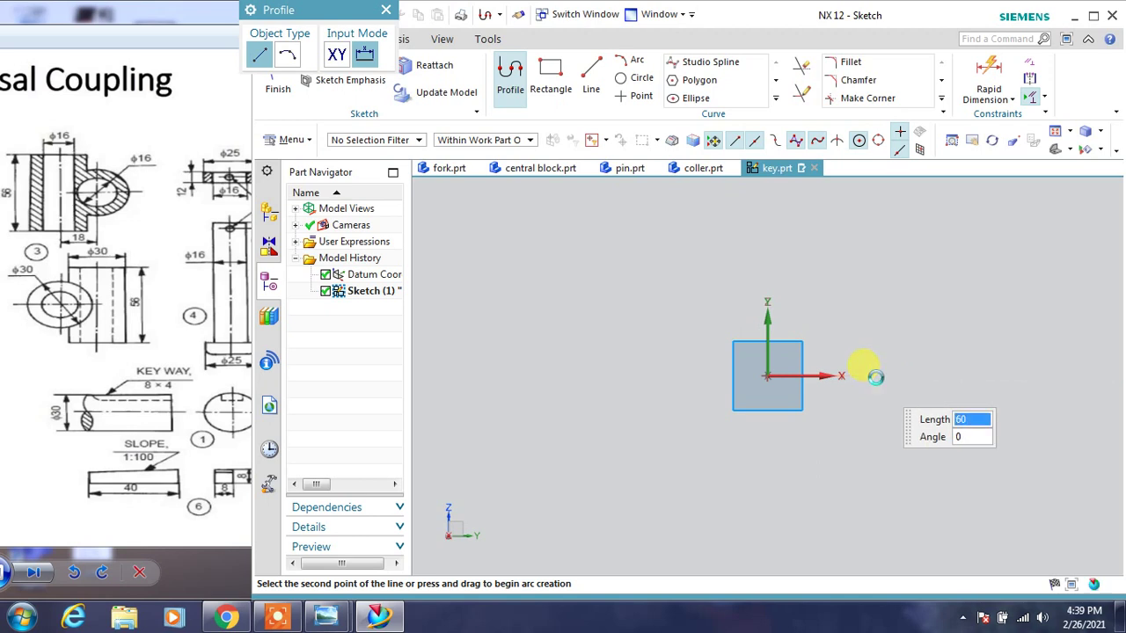
click(871, 347)
scroll(767, 374, down, 2)
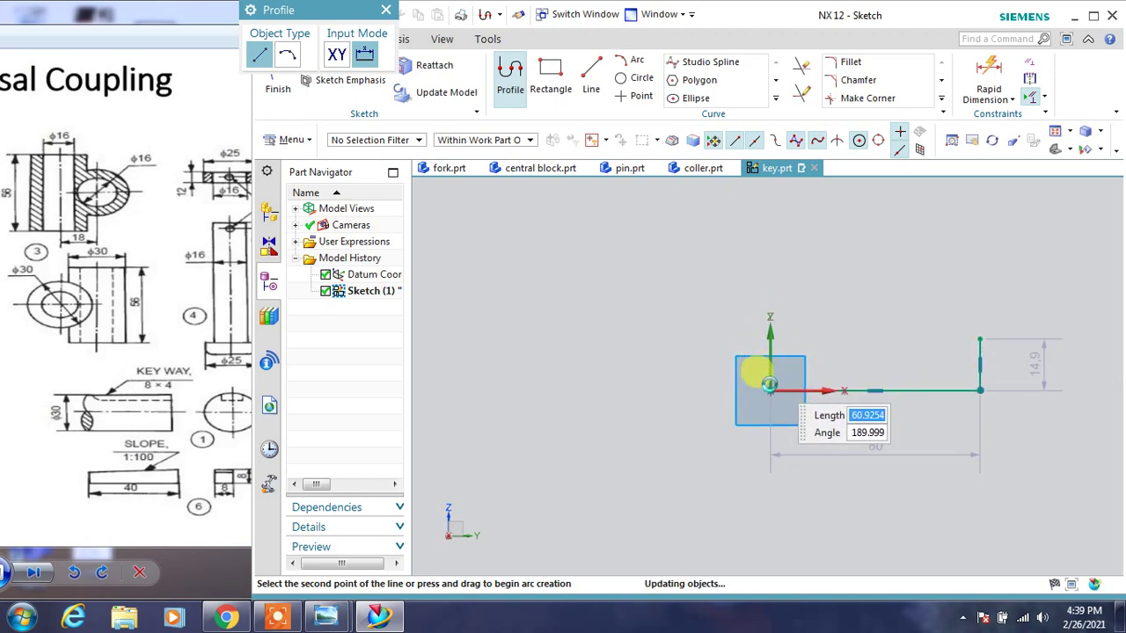
click(770, 385)
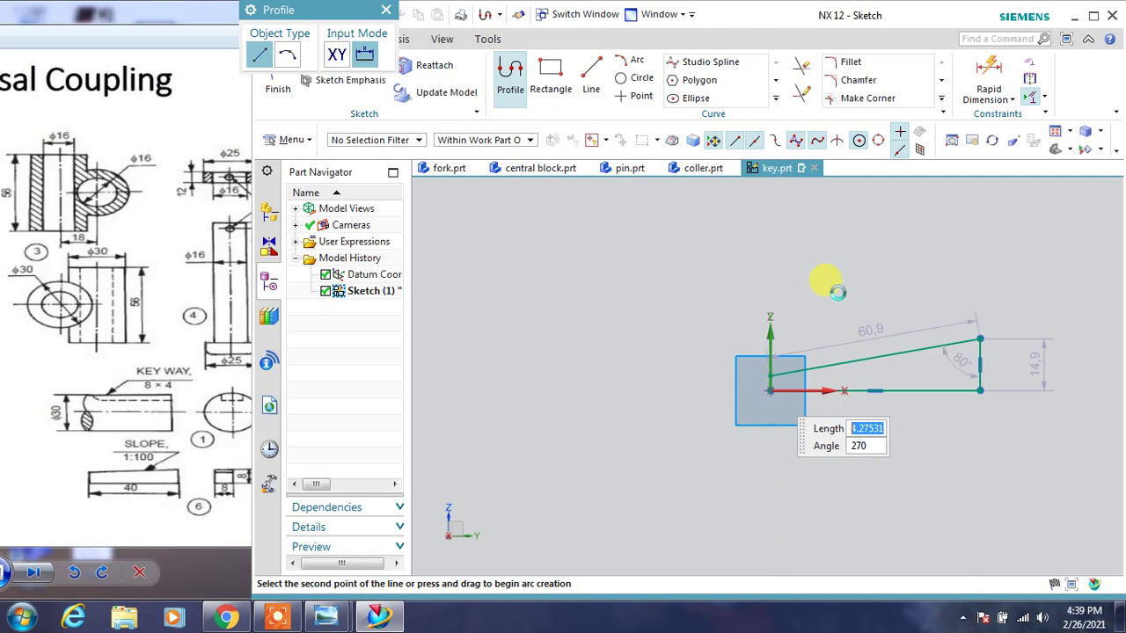
key(Escape)
scroll(1044, 373, down, 1)
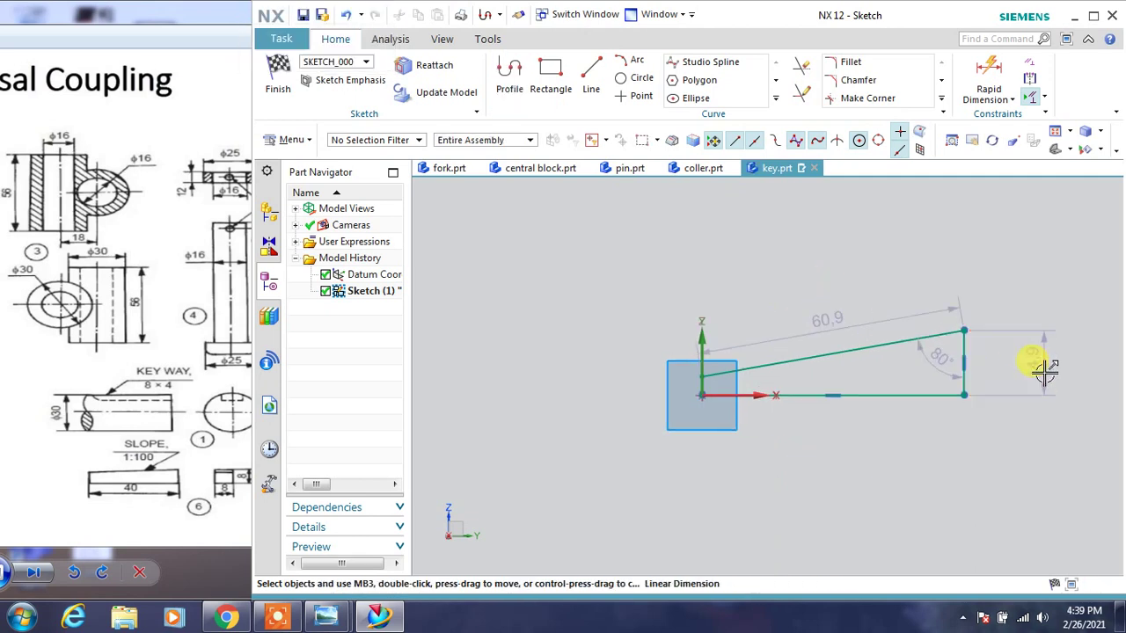
scroll(1043, 372, down, 2)
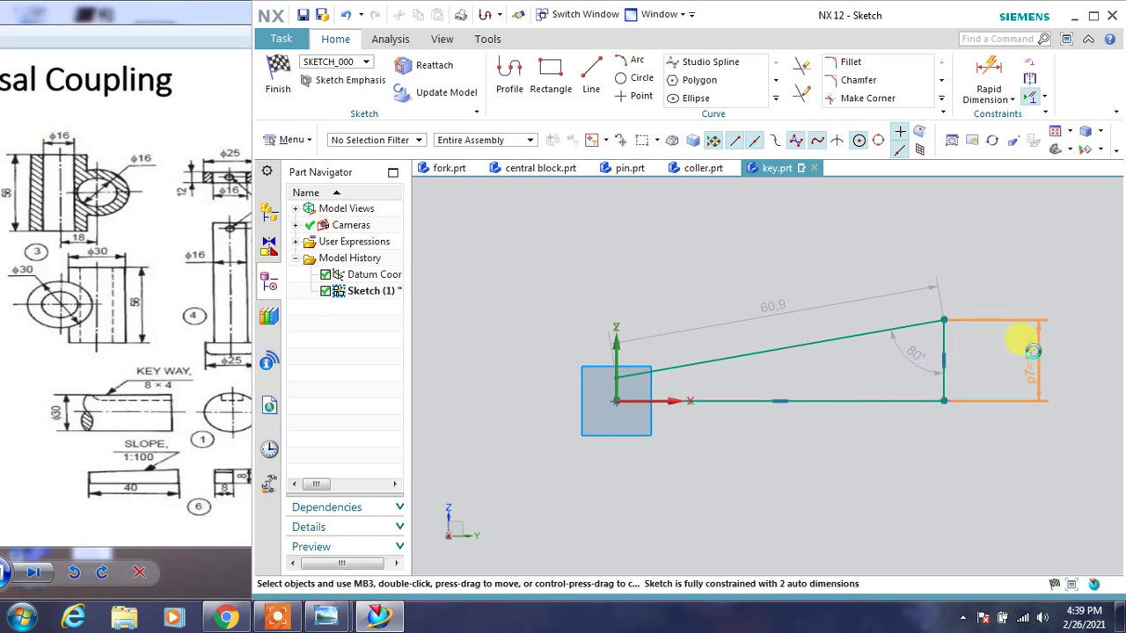
Set the key profile's vertical end height to 8
double_click(1033, 351)
text(8)
key(Return)
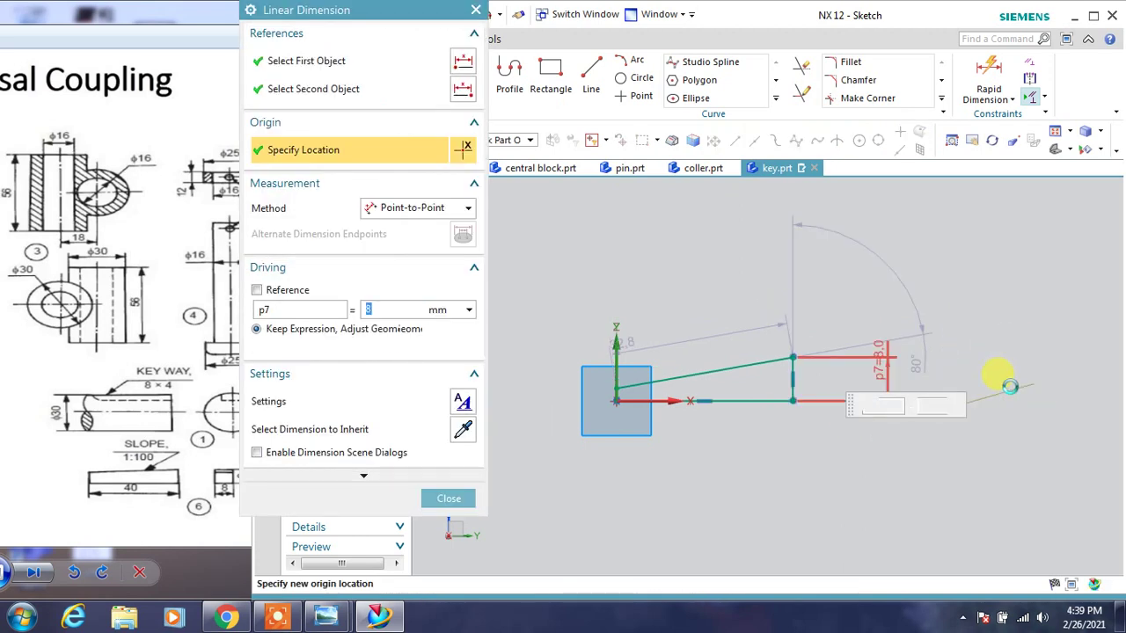
click(449, 498)
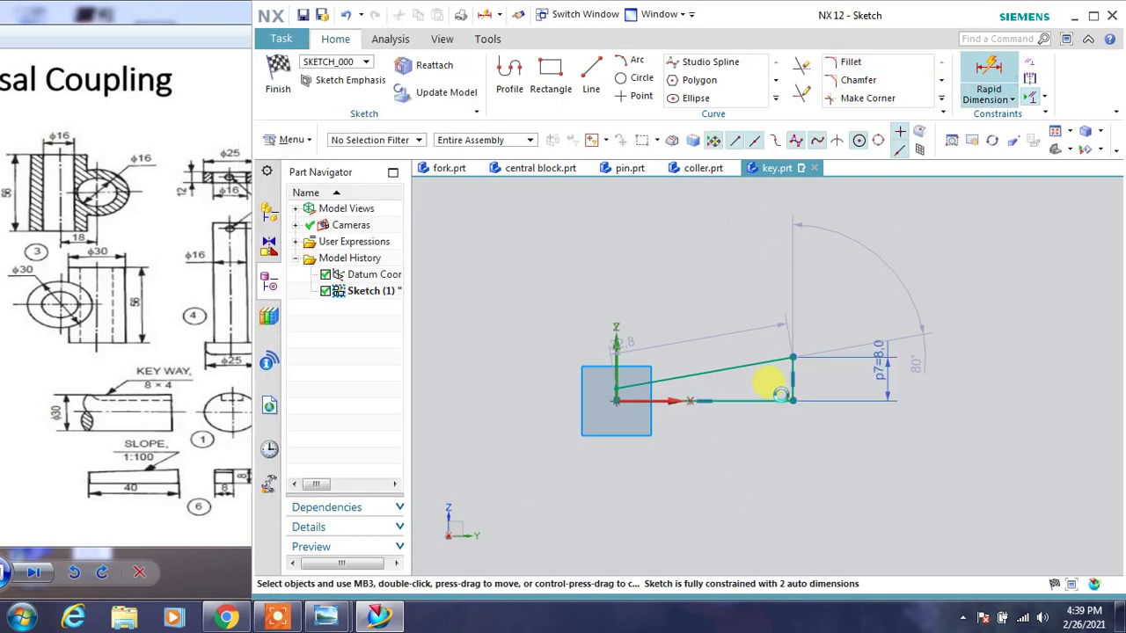
Dimension the key profile's base line to 40
click(744, 401)
click(709, 406)
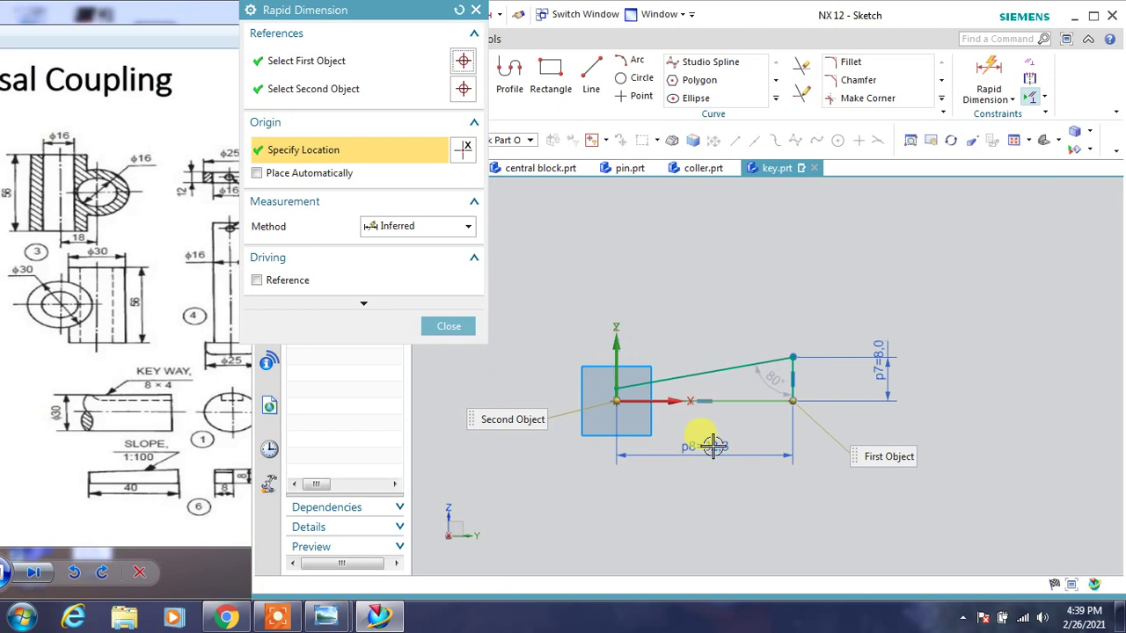
click(713, 447)
text(40)
key(Return)
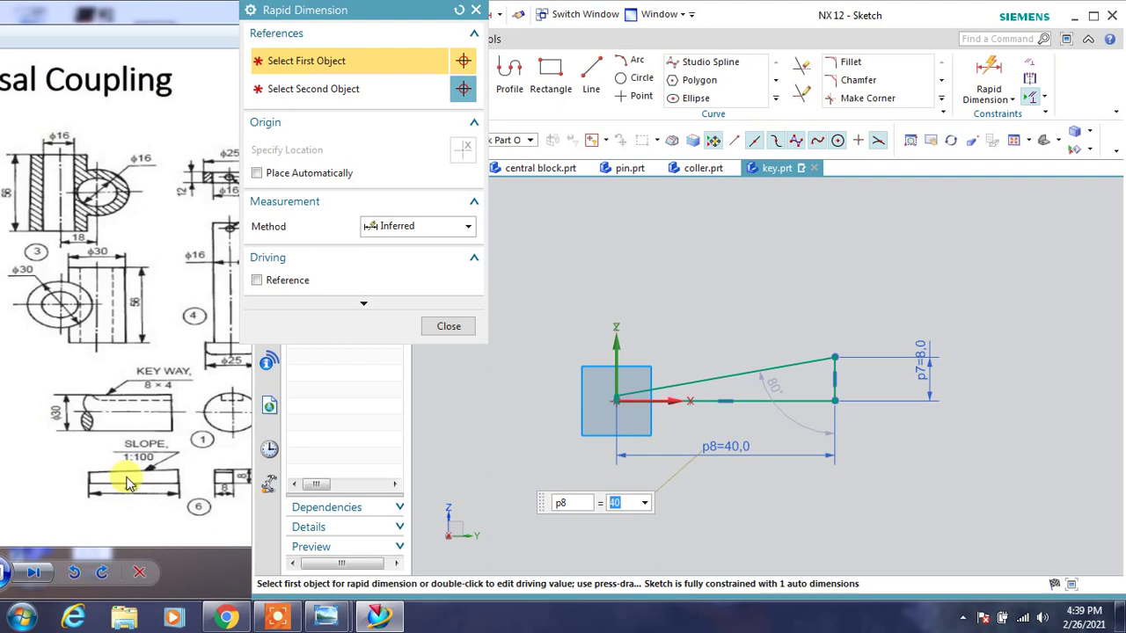
click(448, 327)
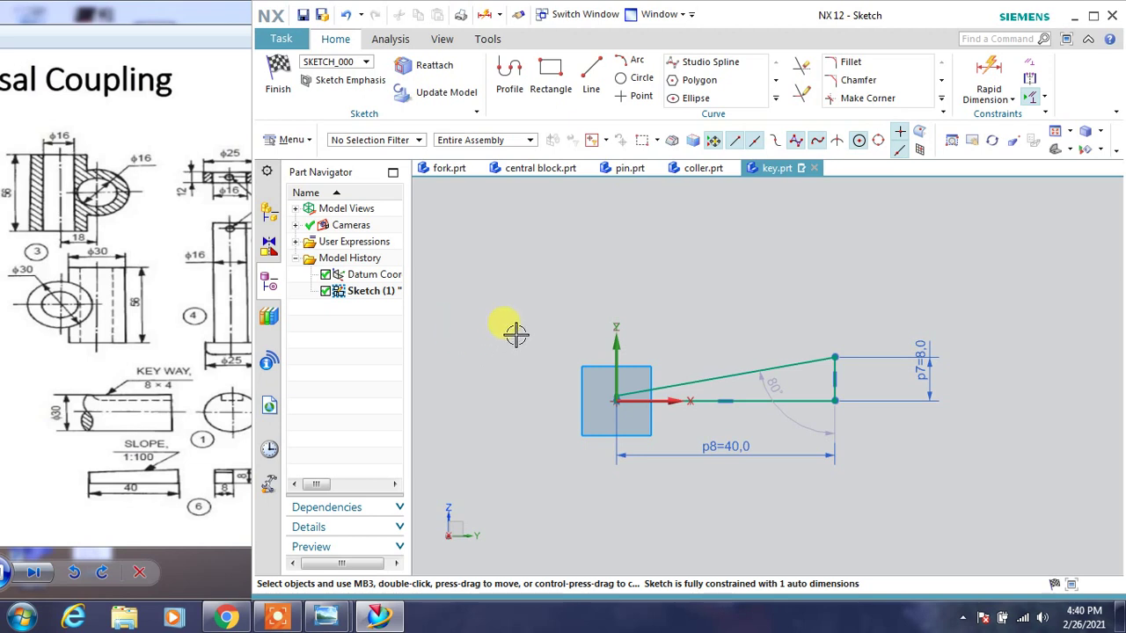
middle_drag(516, 331, 667, 345)
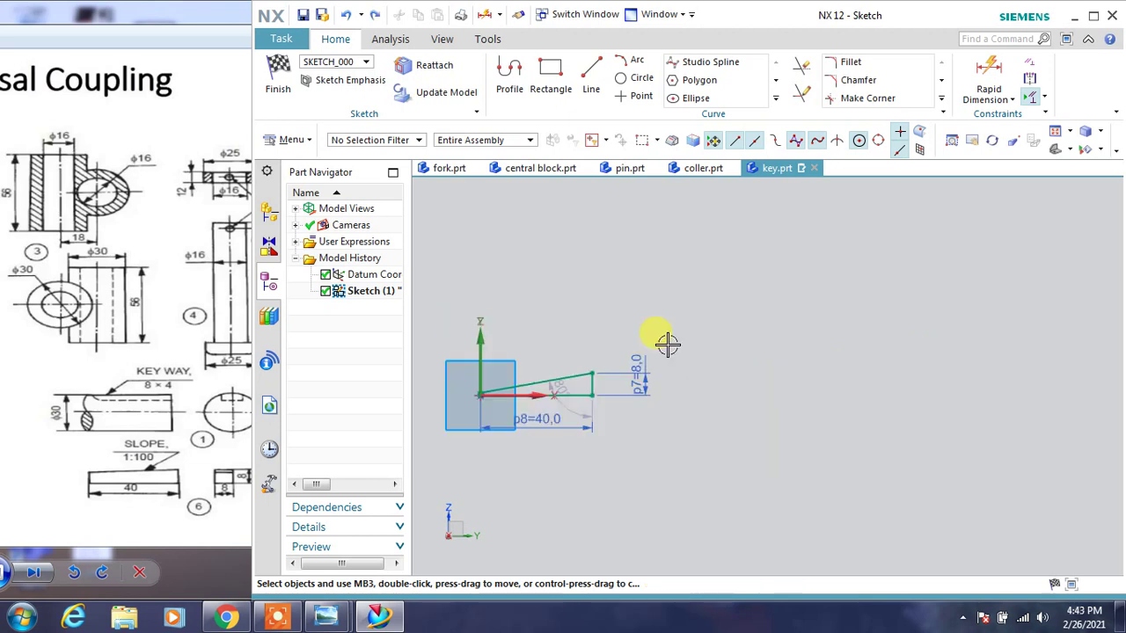
middle_drag(652, 388, 648, 382)
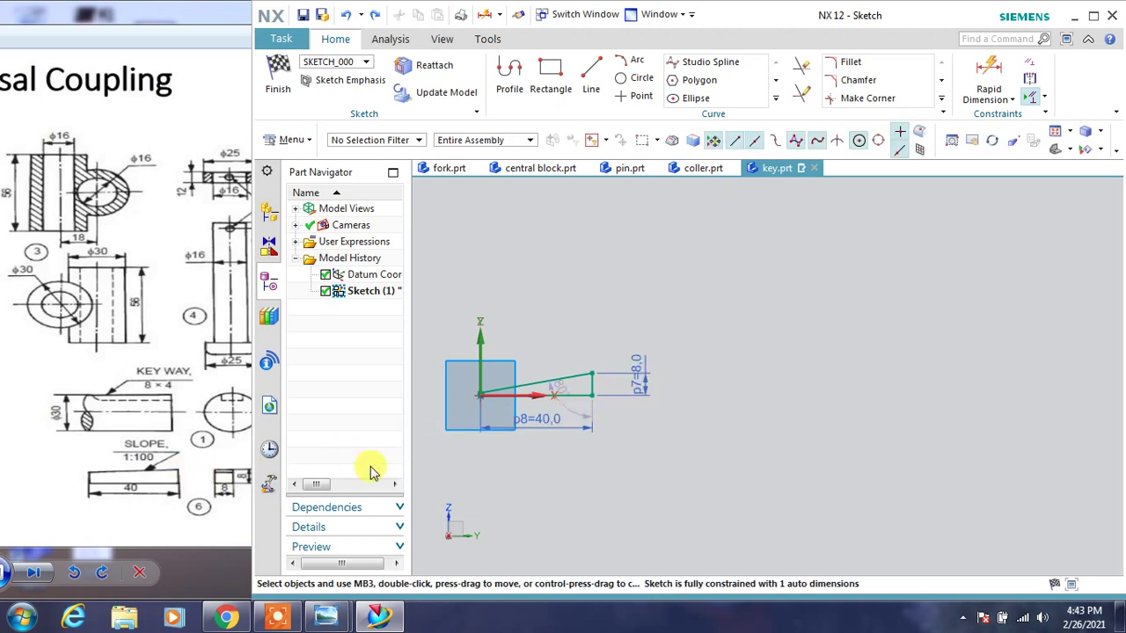
Change the base length to 100 and lift the sloped line's start off the base
double_click(531, 421)
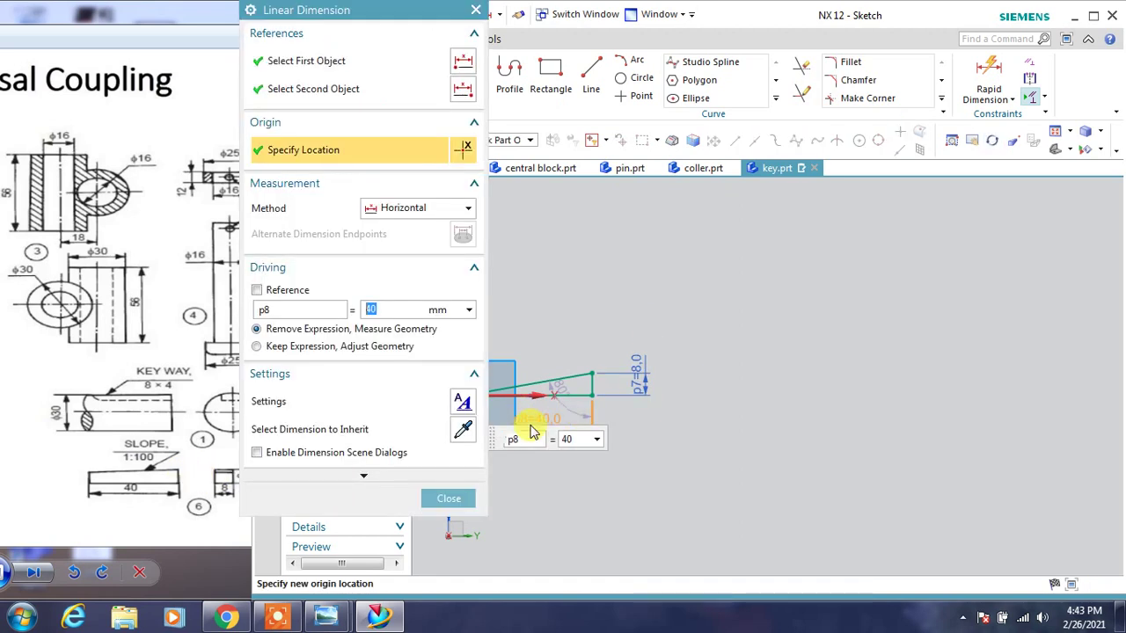
text(100)
key(Return)
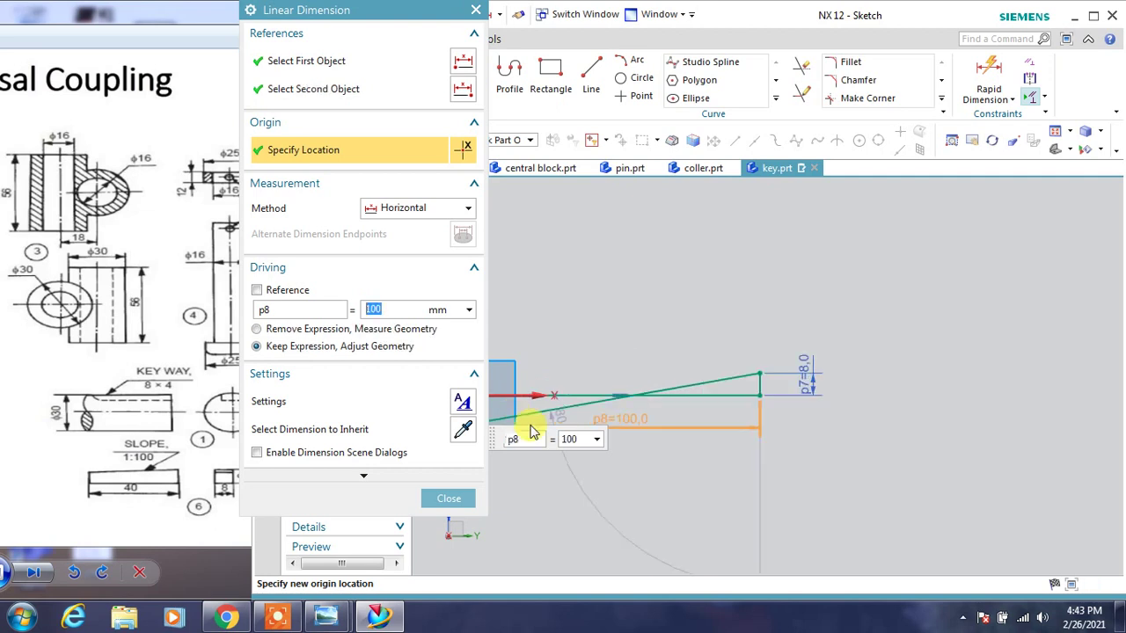
click(449, 498)
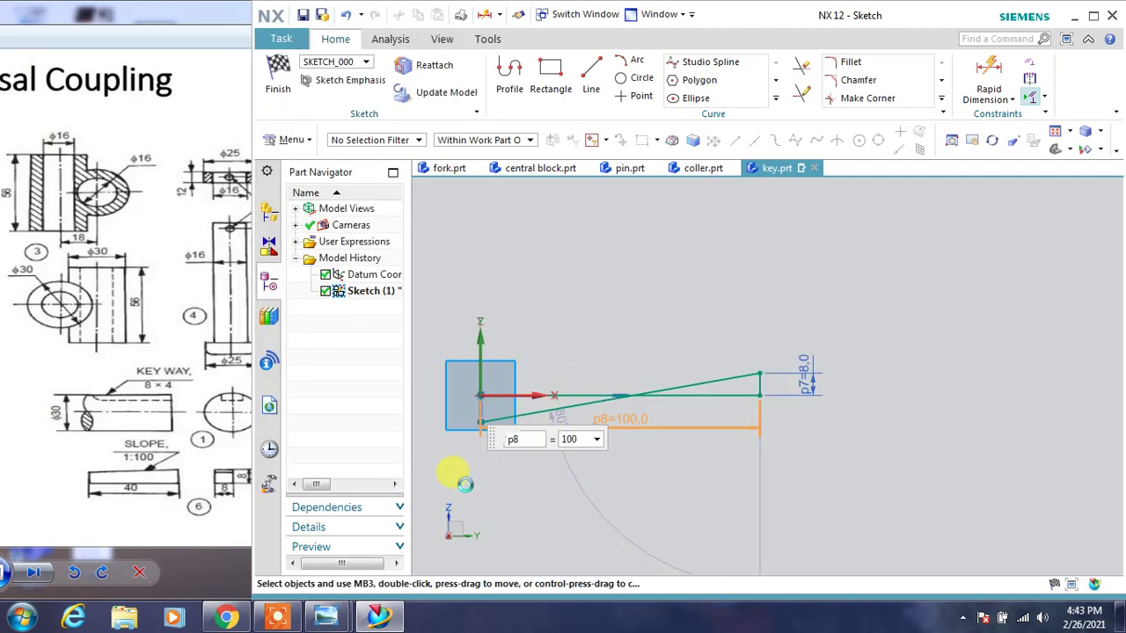
drag(501, 442, 493, 382)
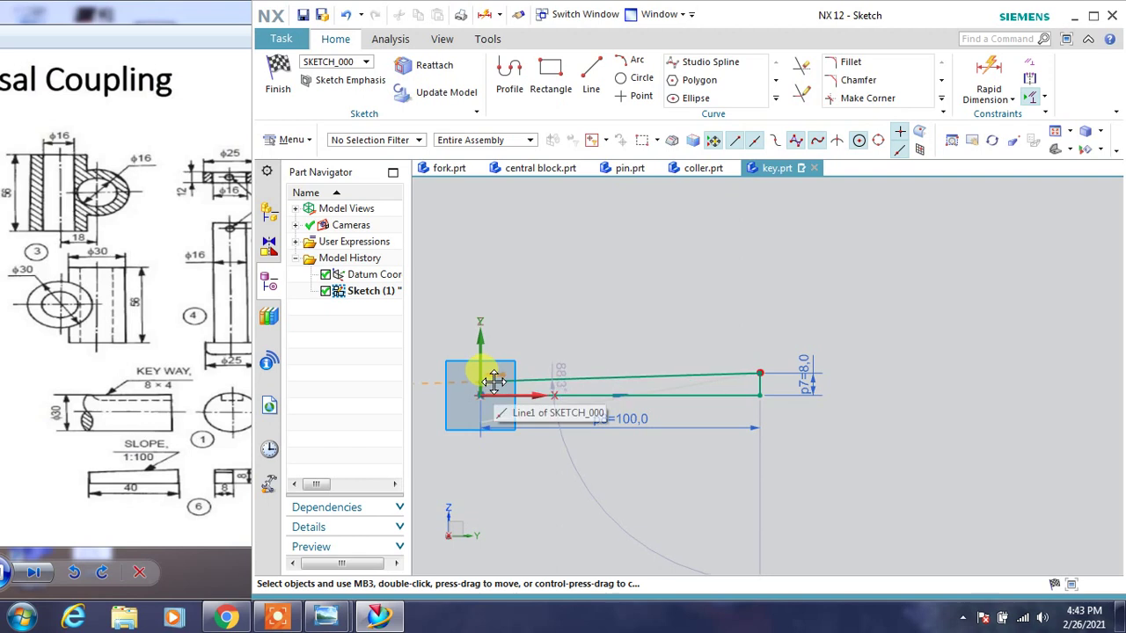
scroll(492, 380, up, 2)
scroll(548, 352, up, 2)
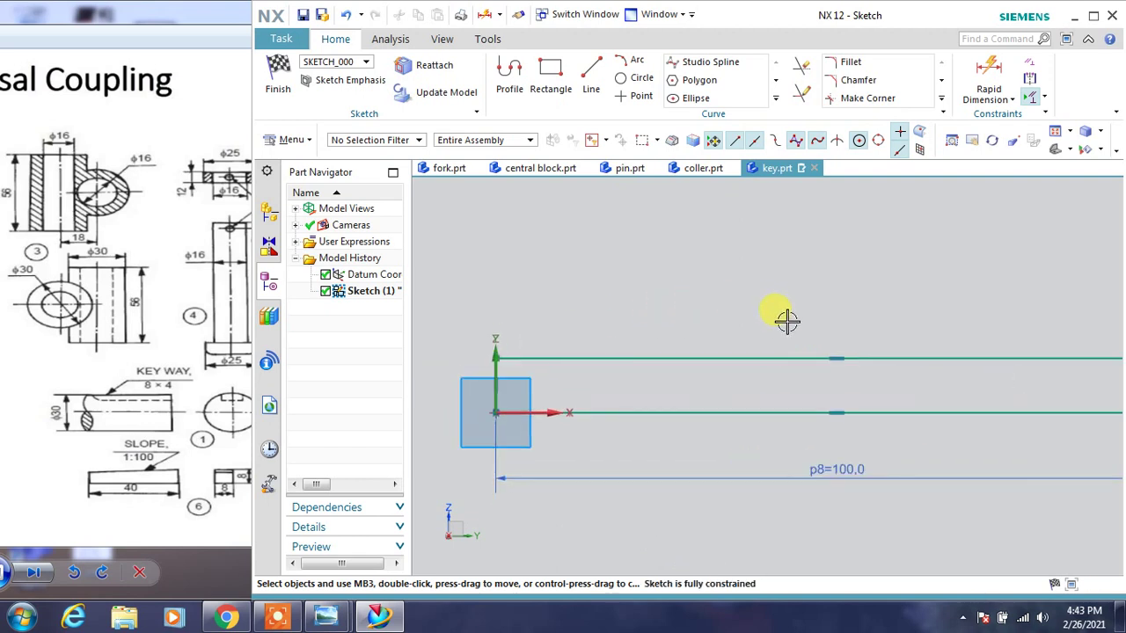
Dimension the left end height of the key profile to 7
click(989, 74)
click(495, 362)
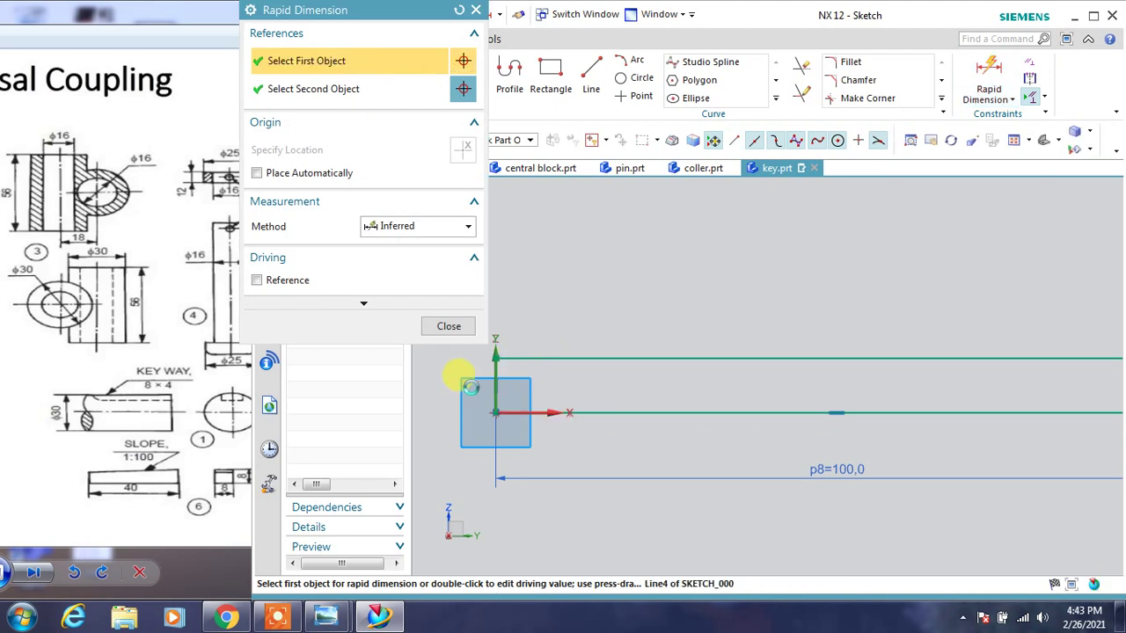
click(459, 386)
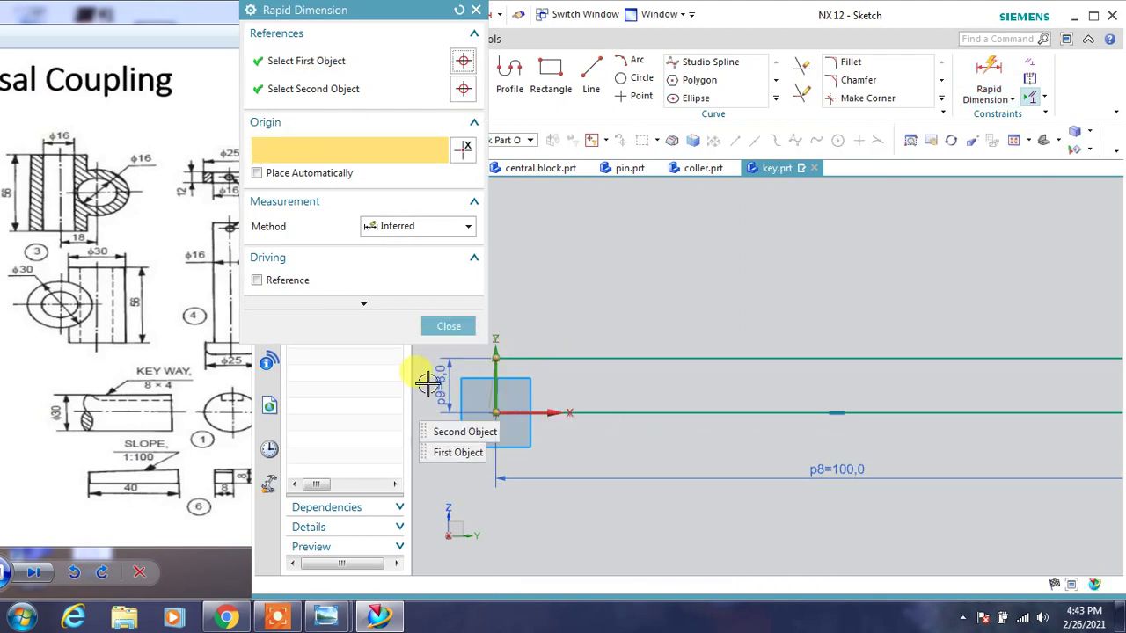
click(436, 380)
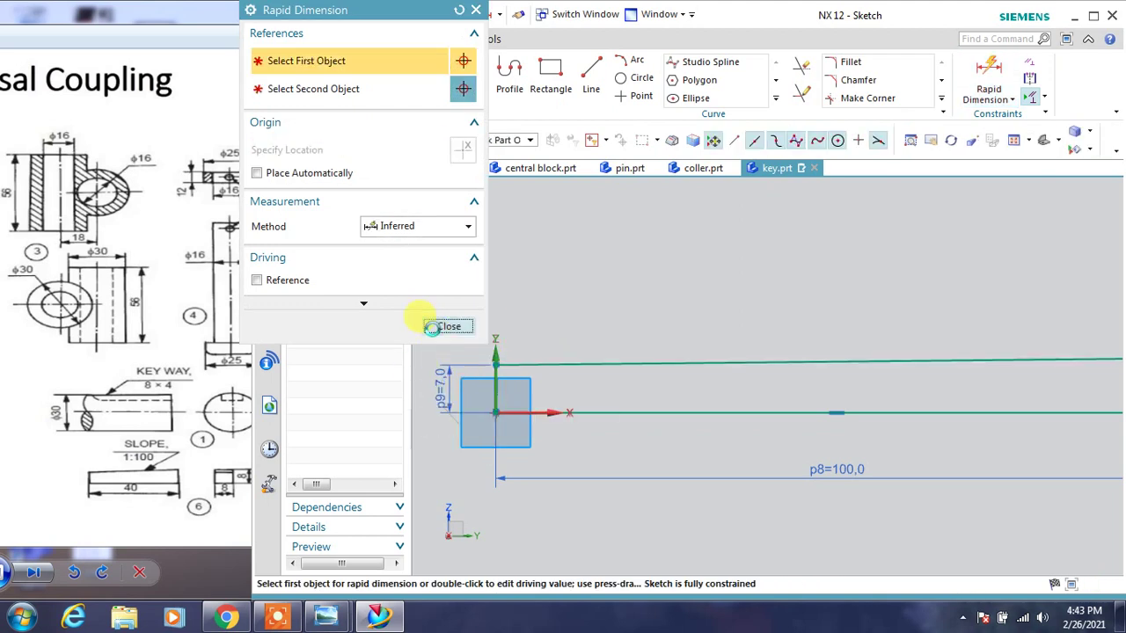
click(446, 326)
scroll(581, 489, down, 2)
scroll(580, 489, down, 1)
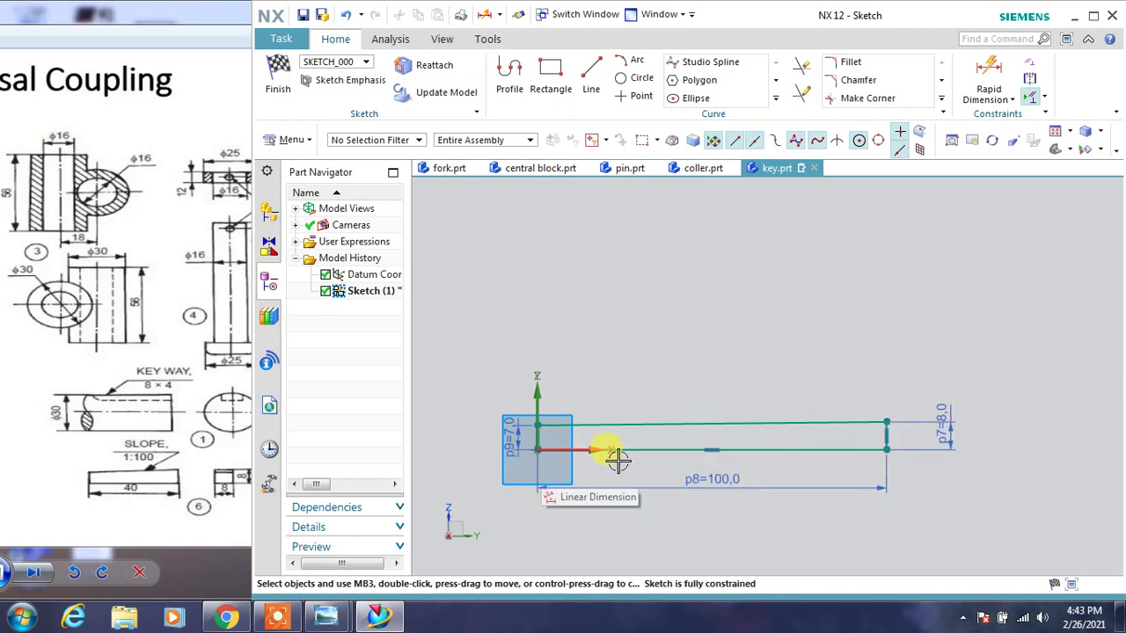
Convert the bottom base line to reference and draw a new base segment plus a vertical line
click(806, 448)
click(846, 392)
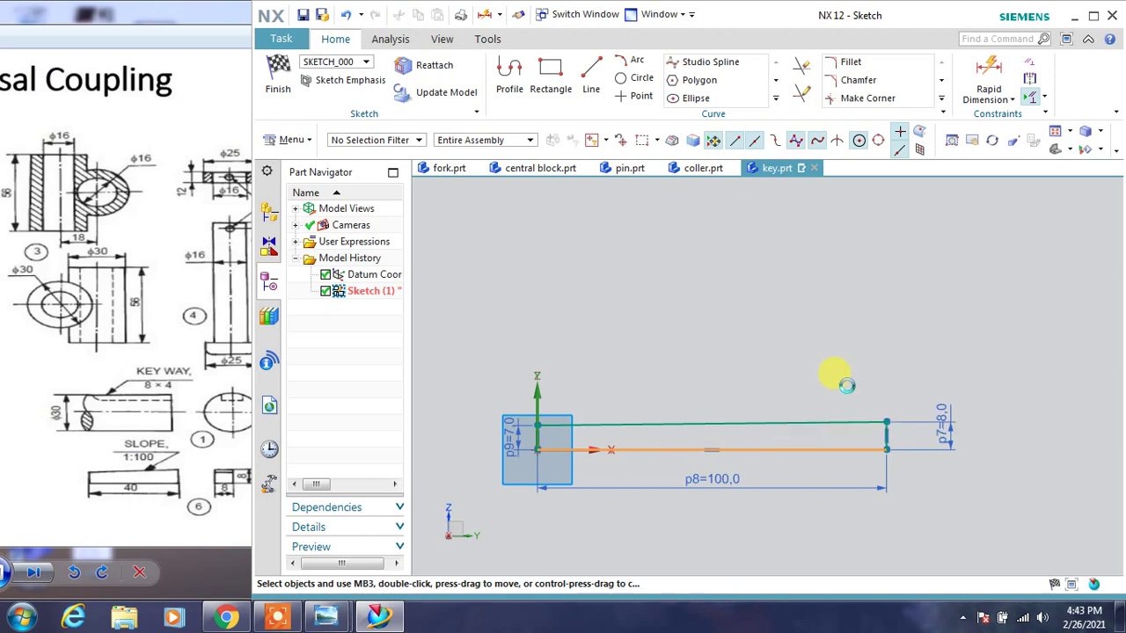
click(591, 77)
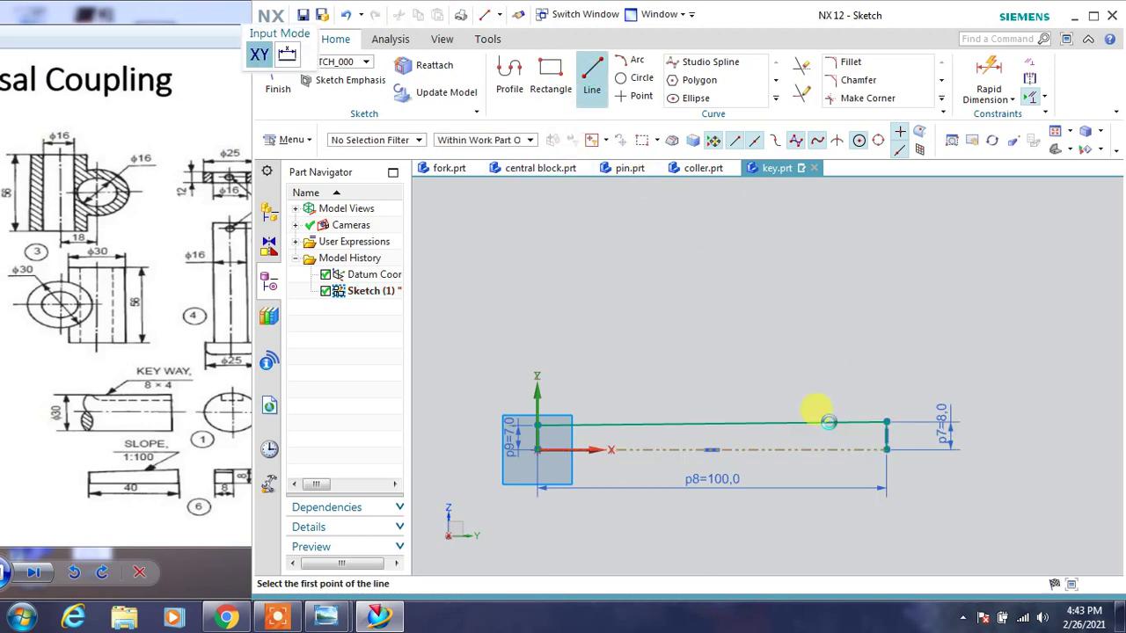
click(886, 450)
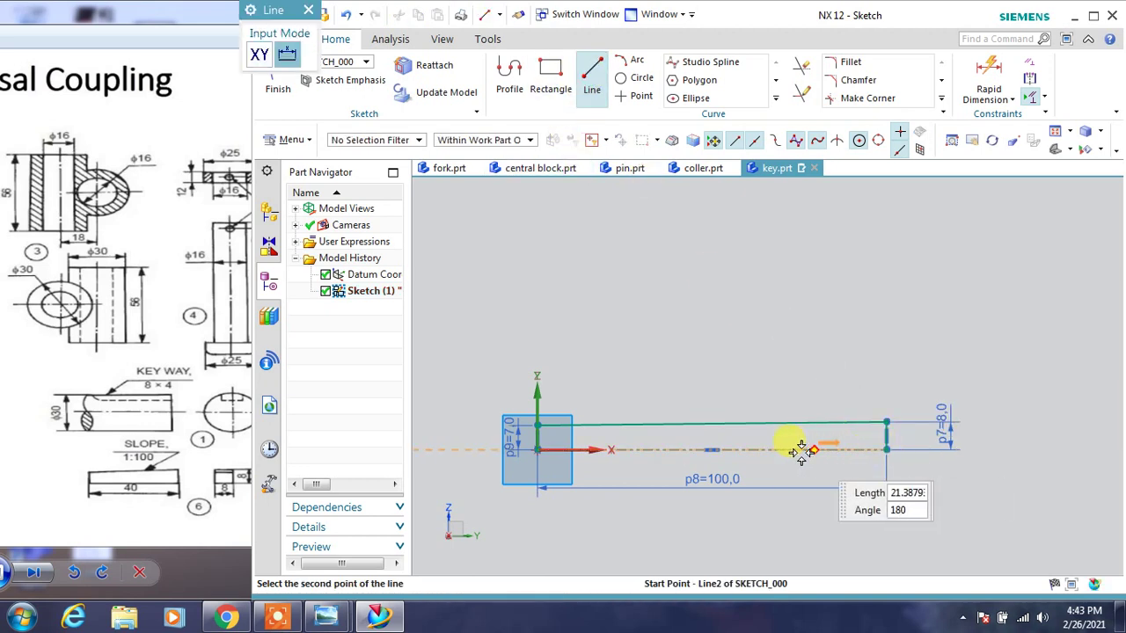
click(745, 449)
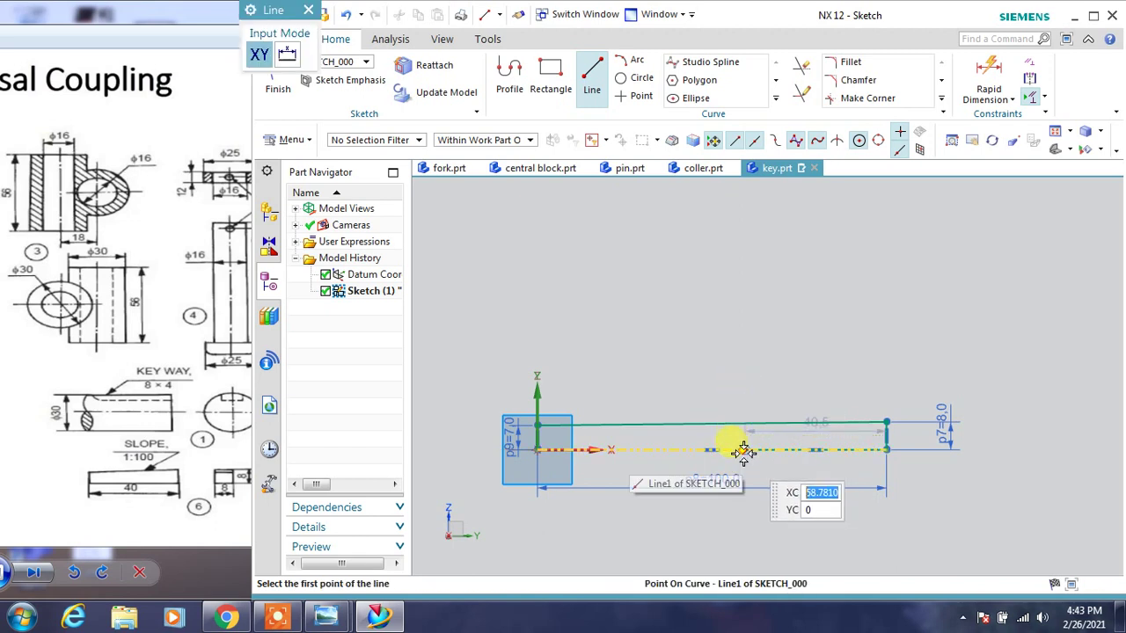
click(745, 449)
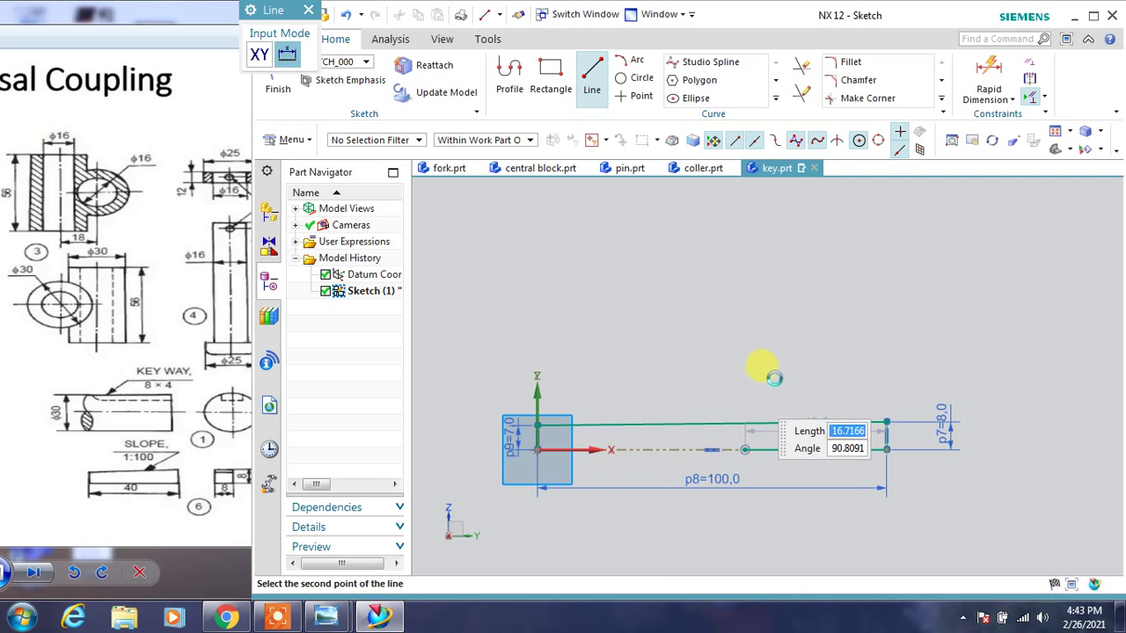
click(774, 376)
key(Escape)
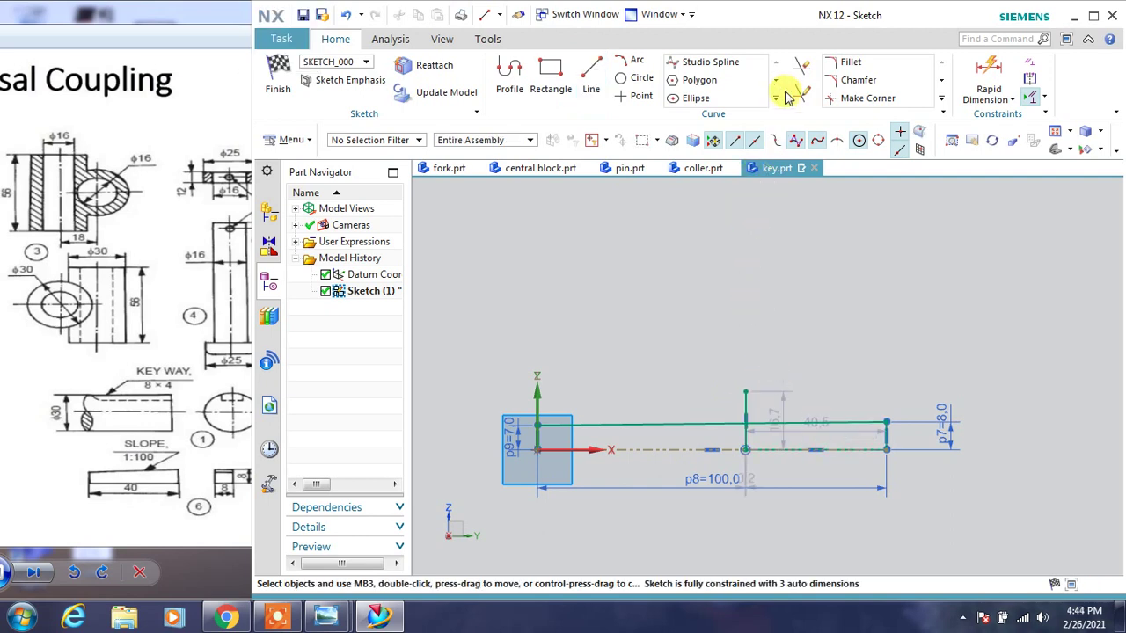
Set the p10 length to 40 and trim off the vertical segment above the line
click(800, 65)
key(Escape)
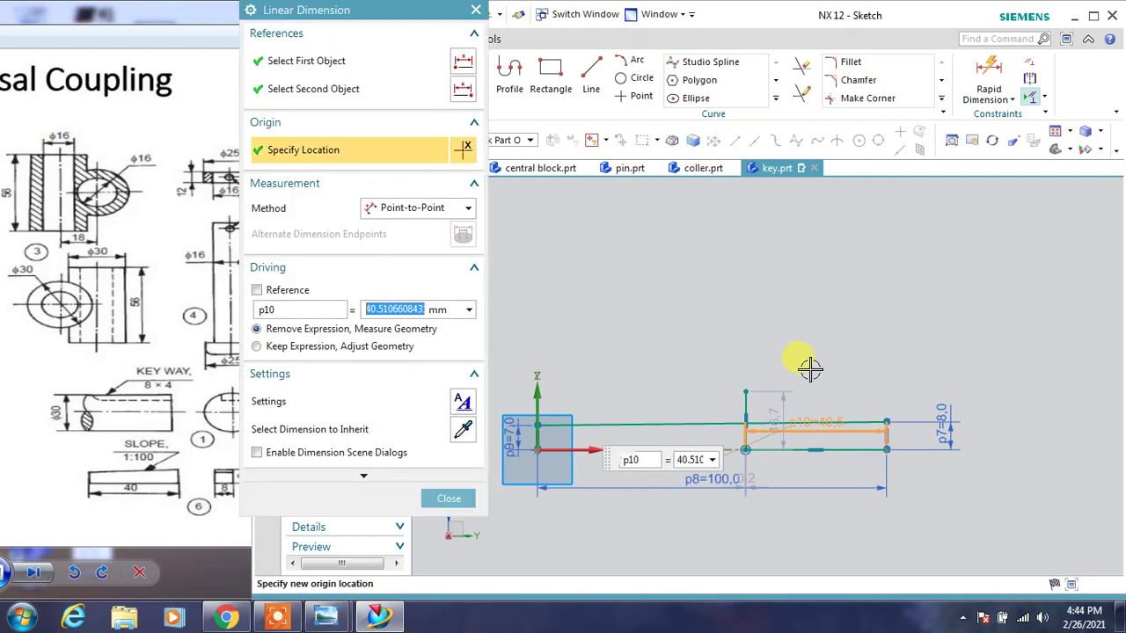
text(40)
key(Return)
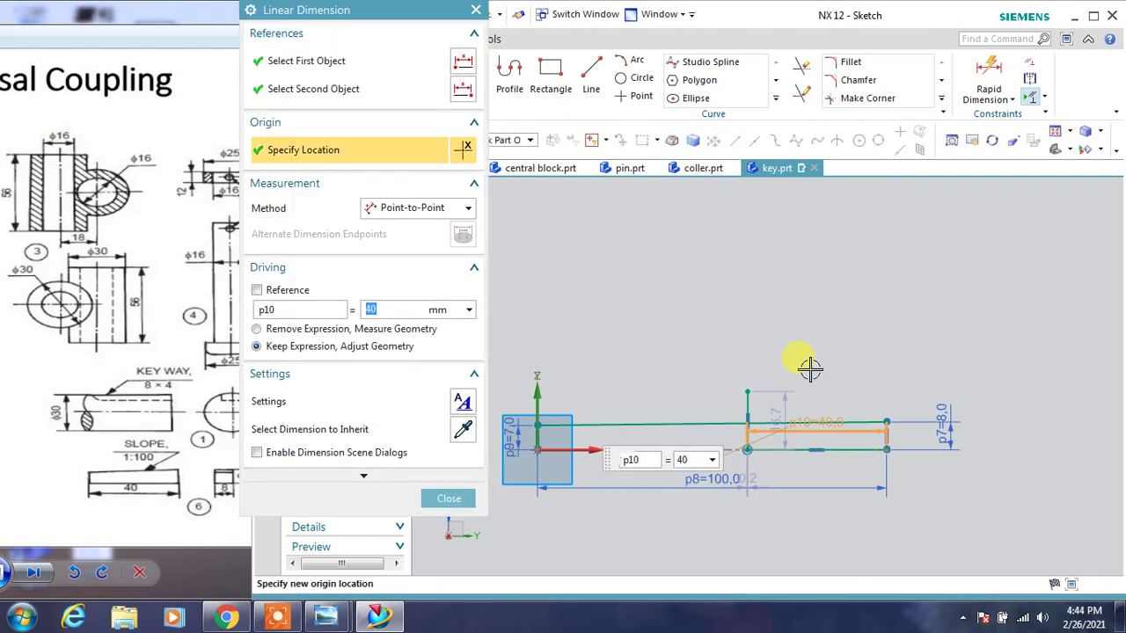
key(Escape)
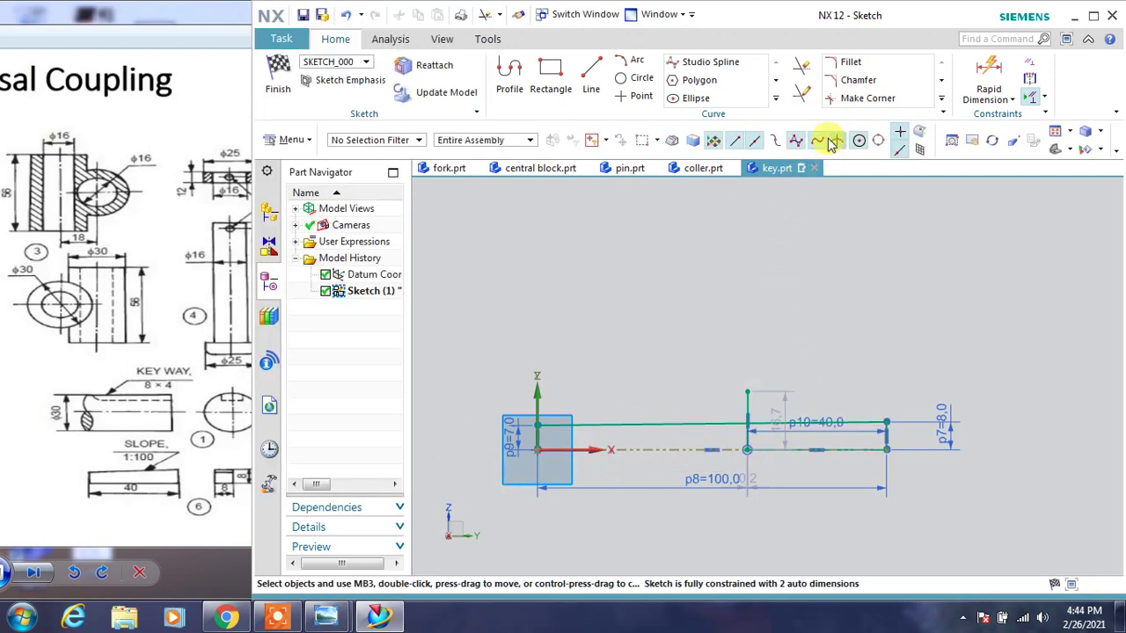
click(802, 67)
click(748, 400)
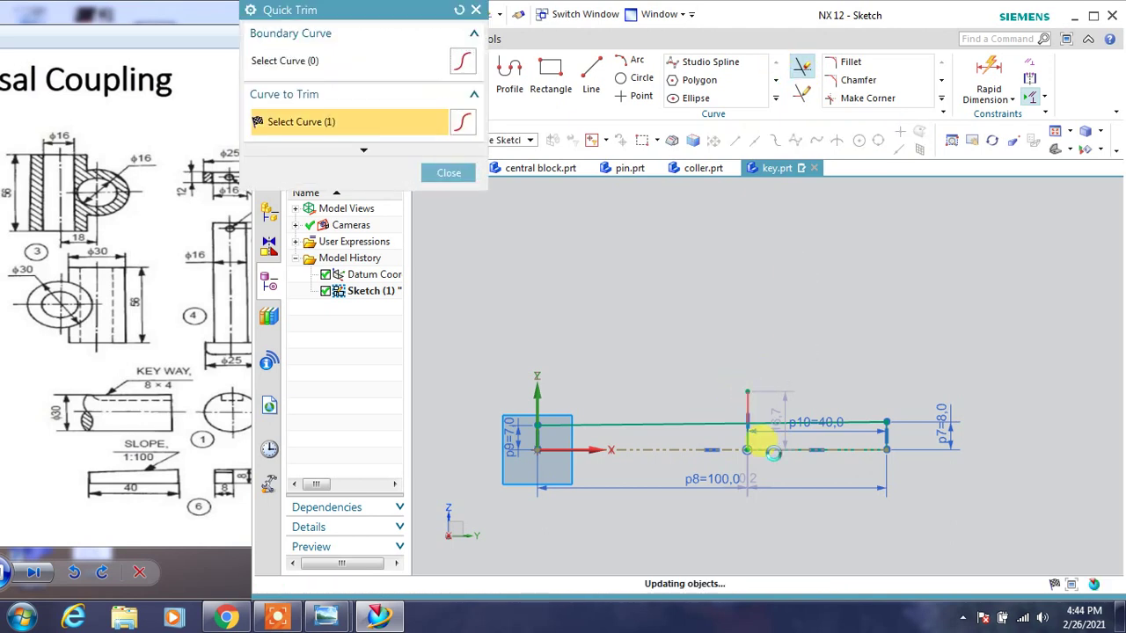
middle_click(781, 527)
scroll(747, 492, up, 3)
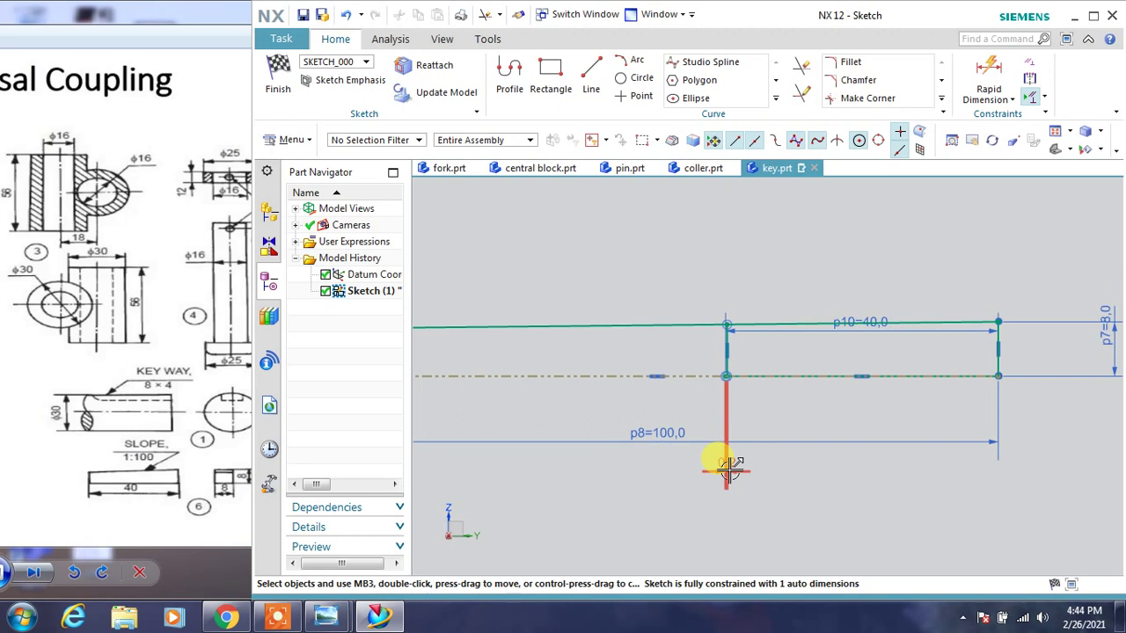
key(F7)
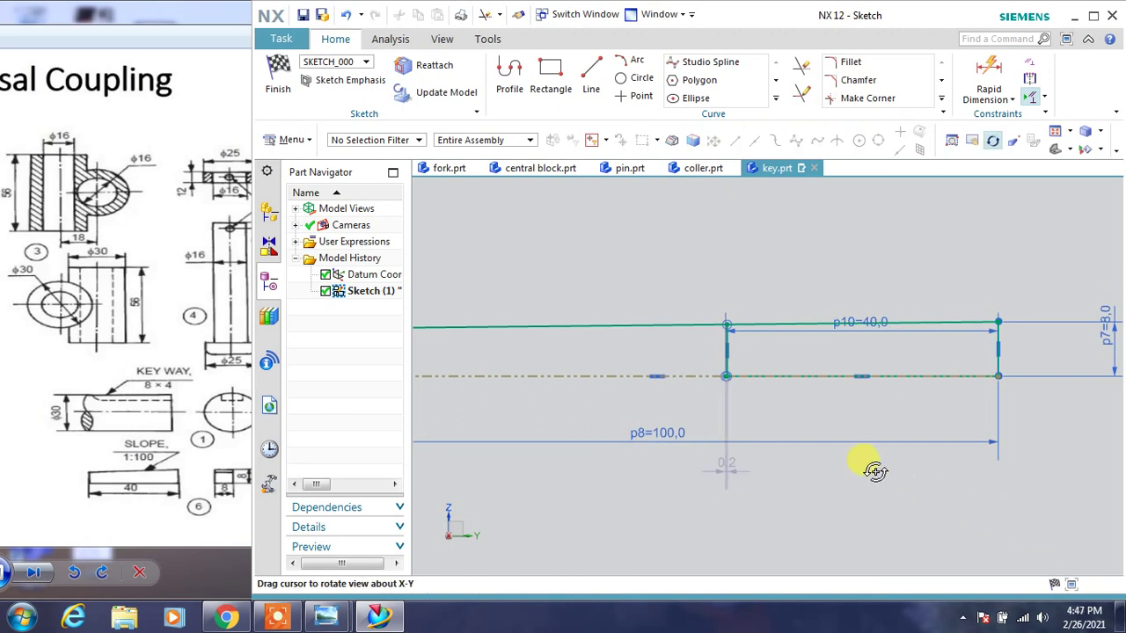
key(Escape)
Set dimension p11 to 0 and trim the top line's left part
double_click(753, 455)
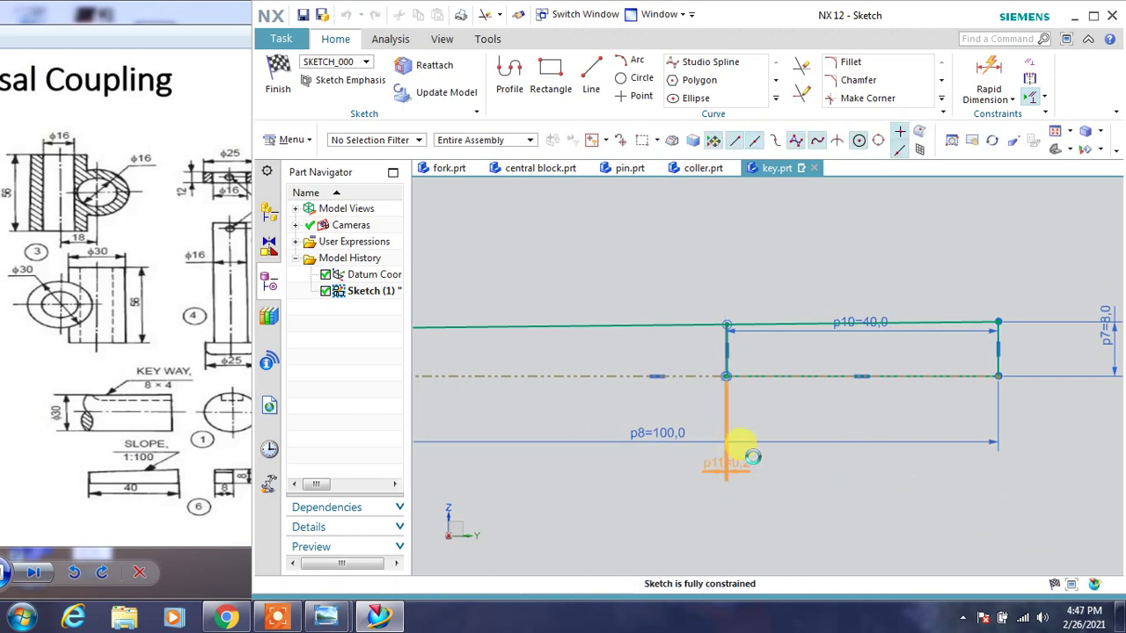
text(0)
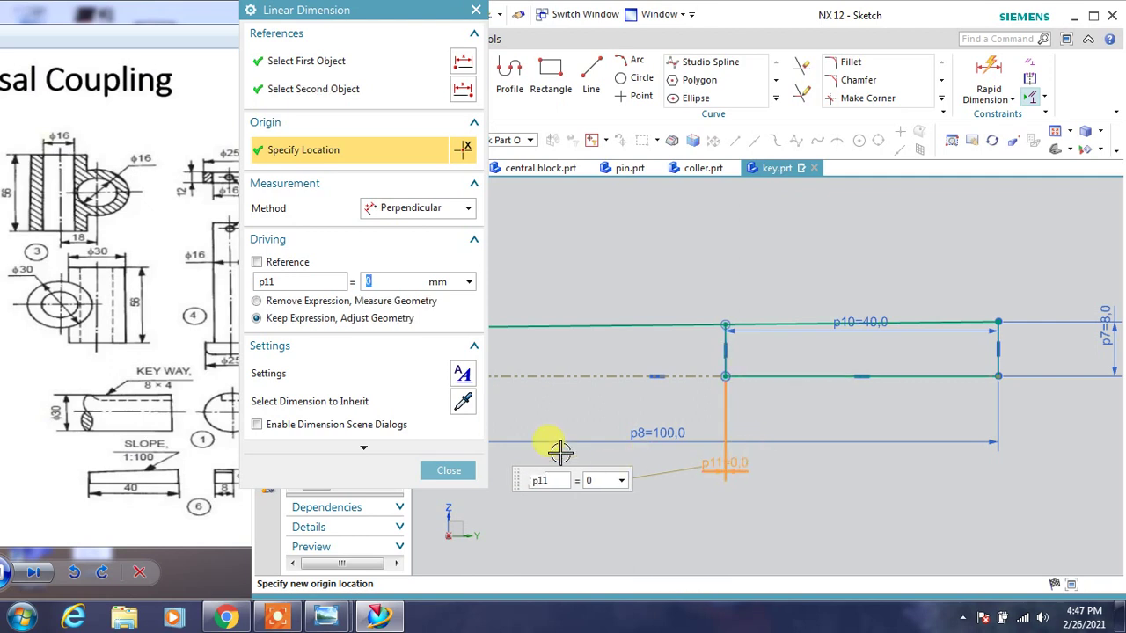
click(449, 473)
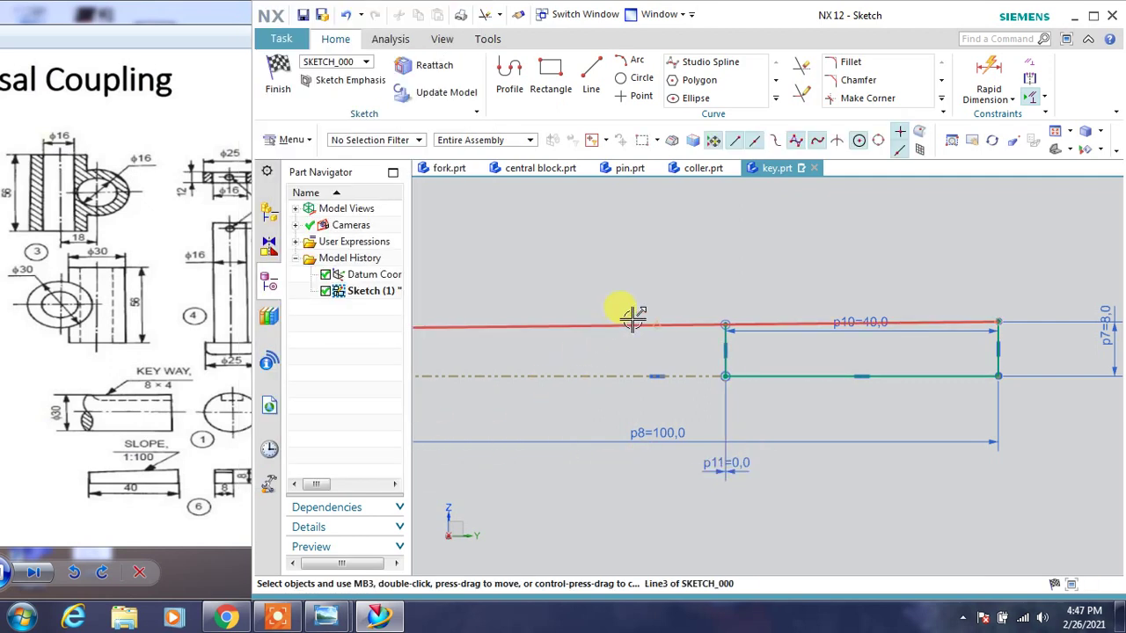
click(801, 67)
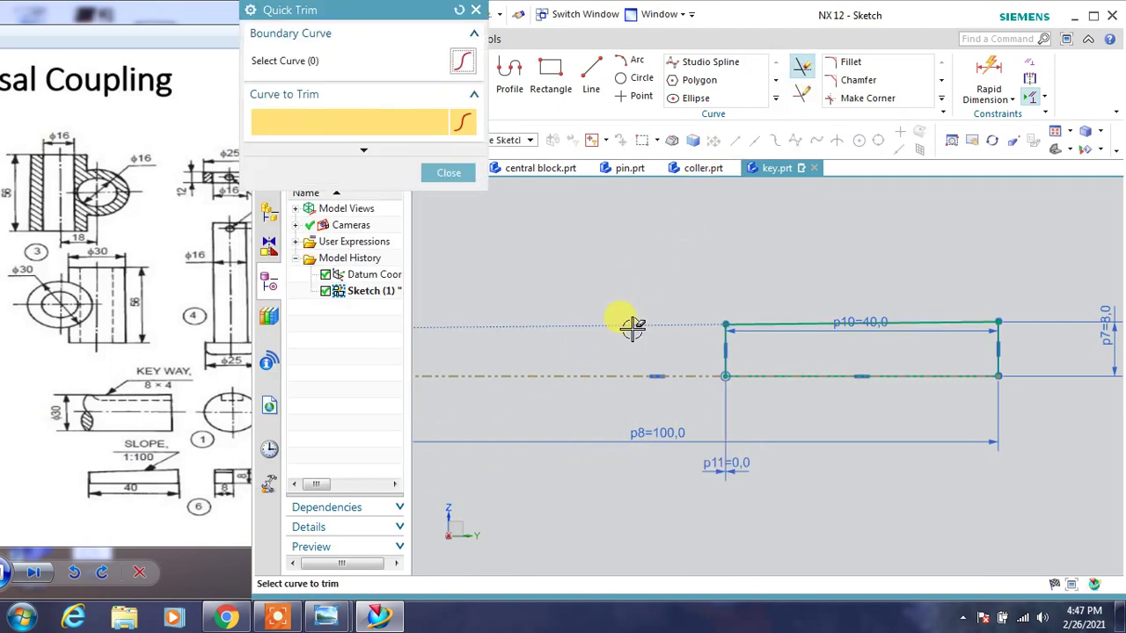
middle_click(620, 291)
Delete the leftover vertical line above the origin
scroll(721, 334, down, 2)
scroll(649, 358, down, 2)
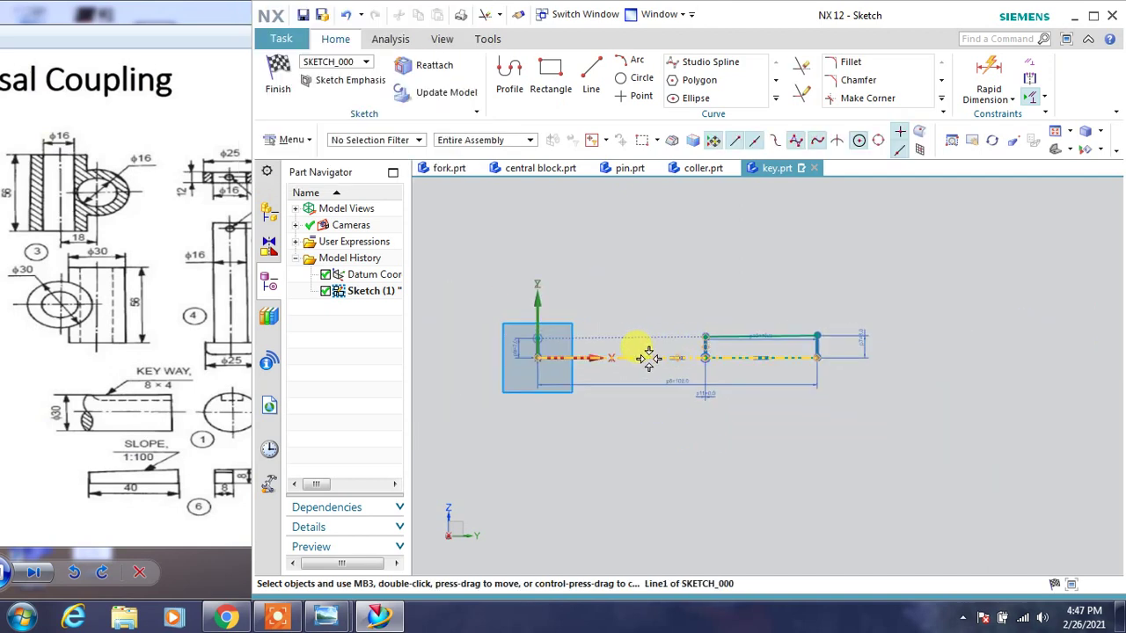
scroll(469, 327, up, 3)
scroll(479, 317, up, 2)
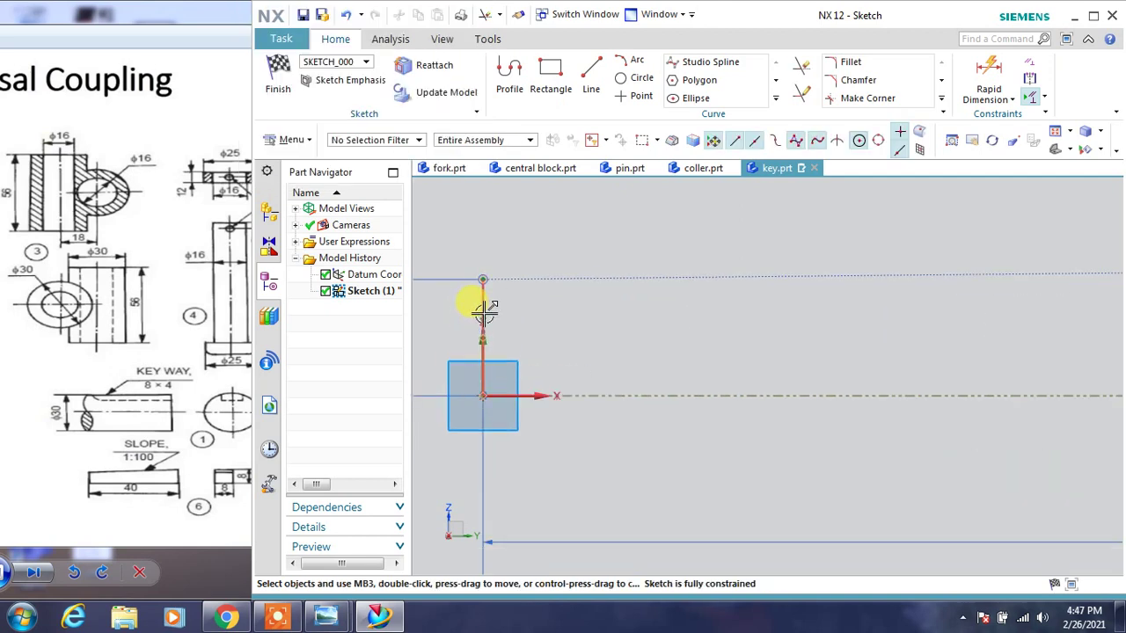
click(483, 312)
key(Delete)
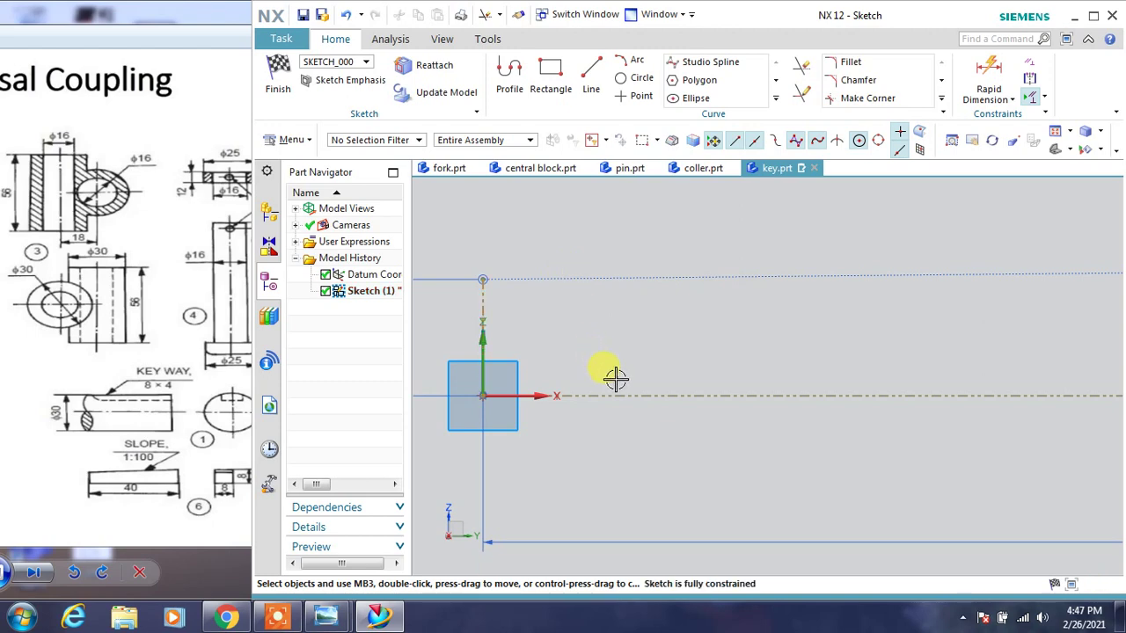
Finish the key sketch and extrude the rectangle symmetrically, 4 mm each side
click(278, 77)
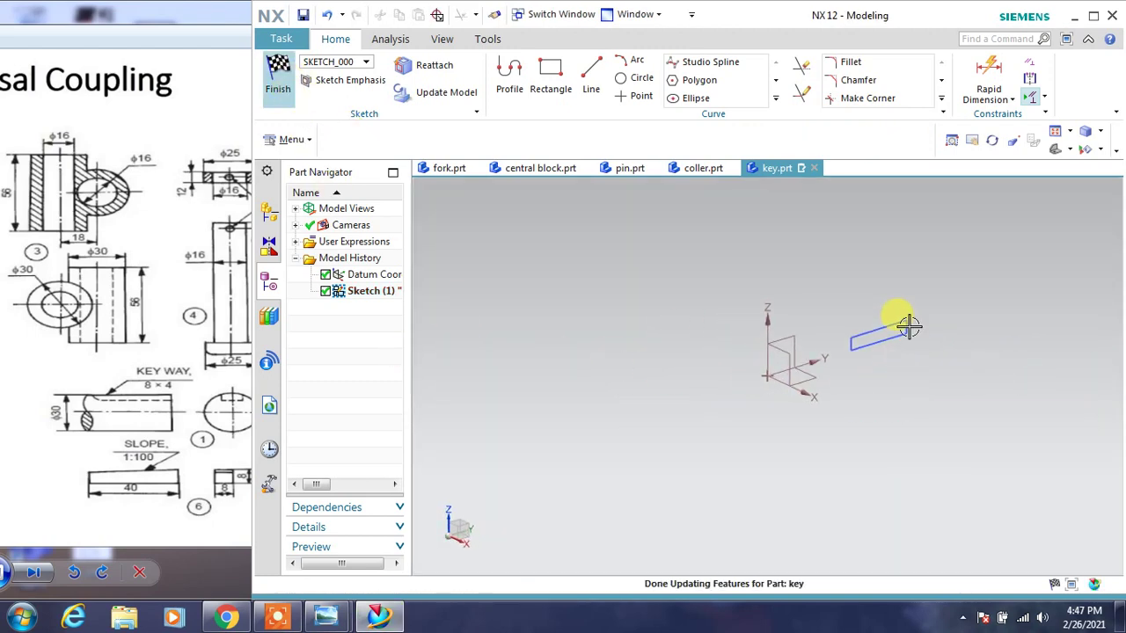
click(533, 72)
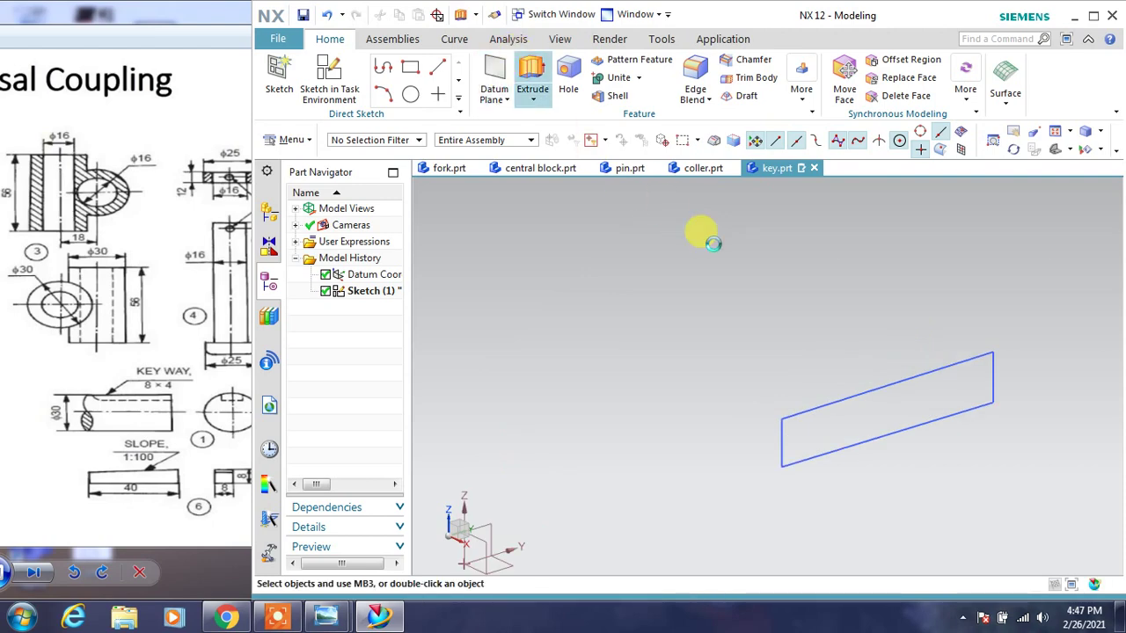
click(814, 406)
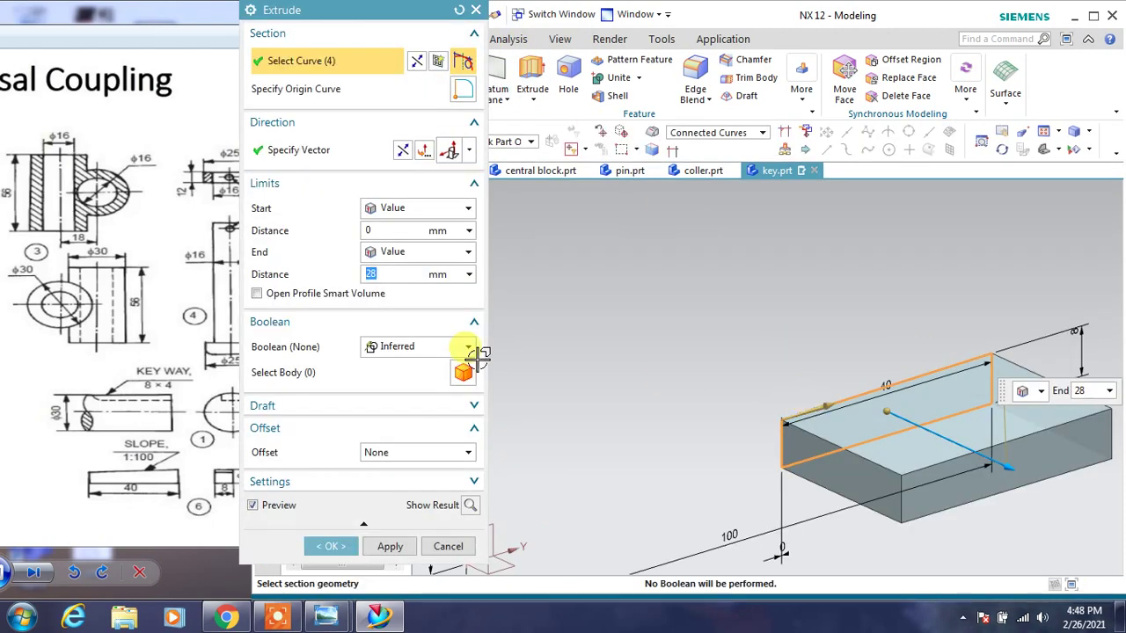
click(413, 255)
click(390, 219)
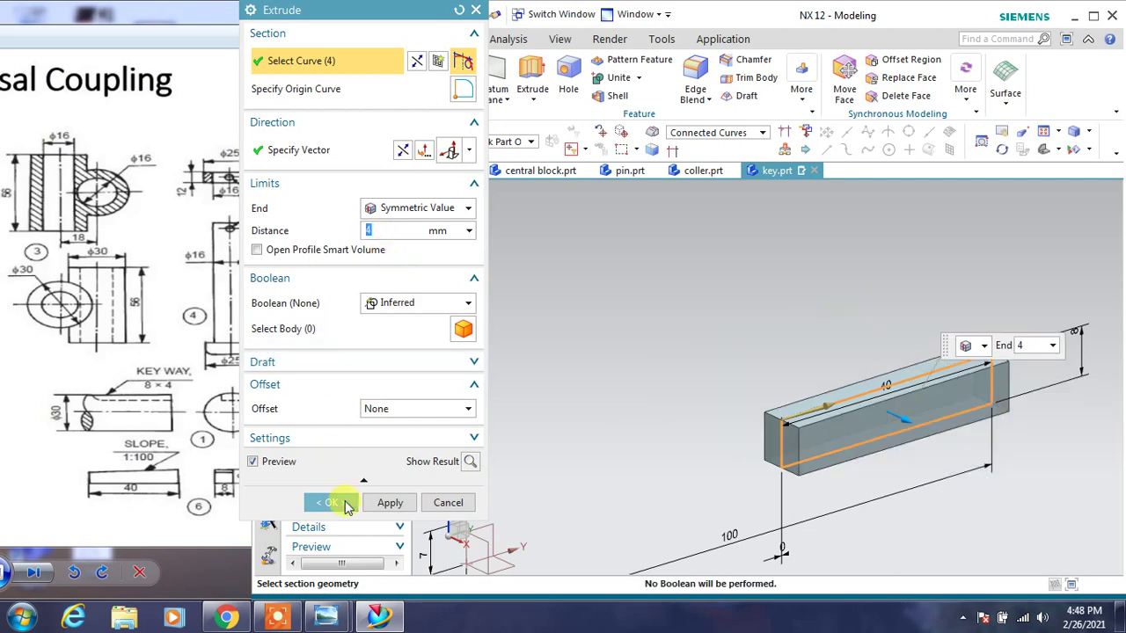
click(331, 502)
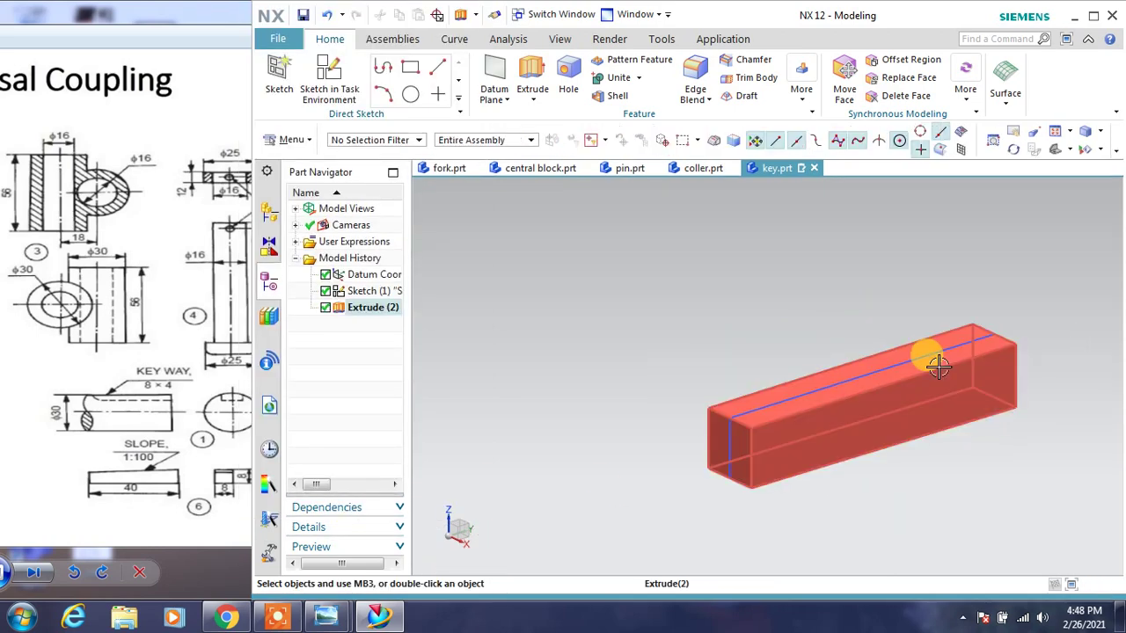
Hide the key sketch, save the key part, and begin creating a new part
click(934, 354)
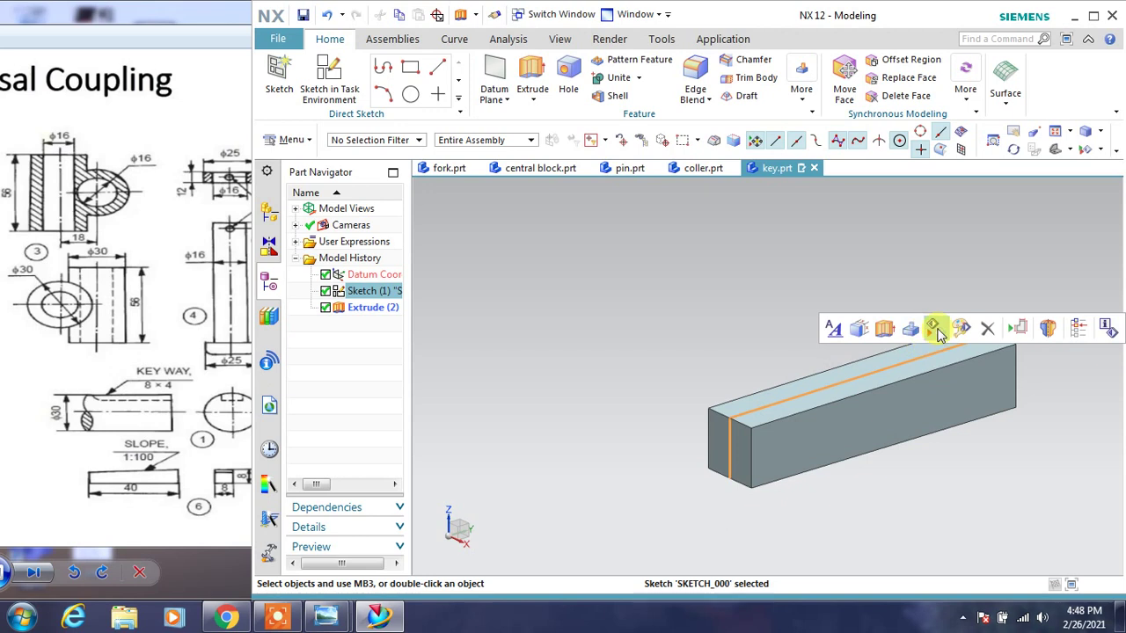
click(937, 329)
middle_drag(727, 378, 838, 393)
key(ctrl+s)
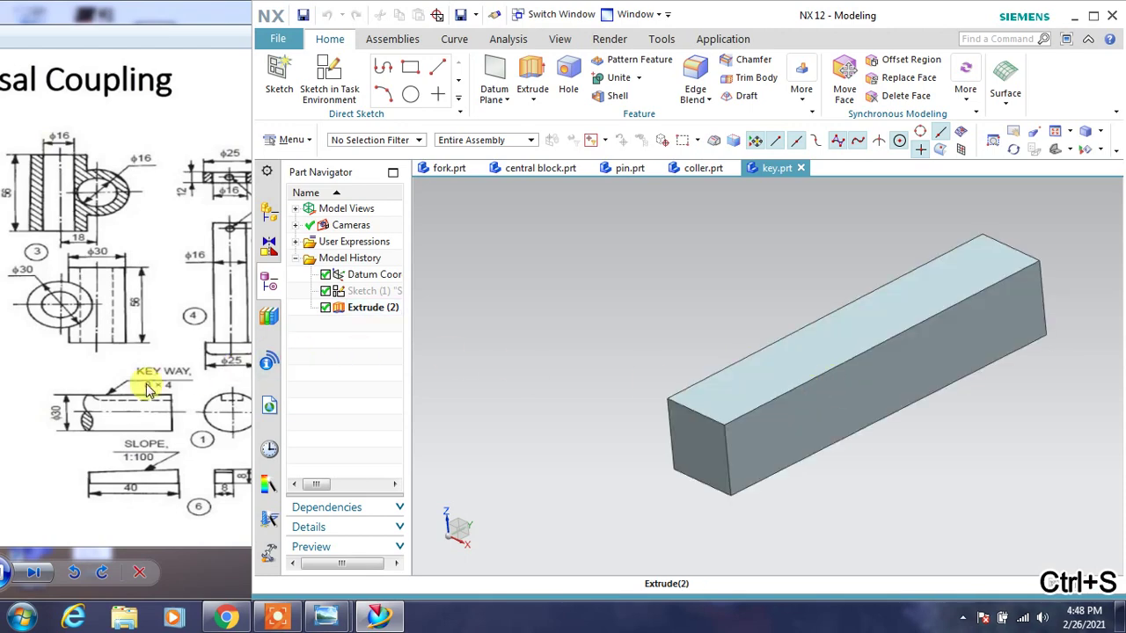
click(277, 38)
click(295, 71)
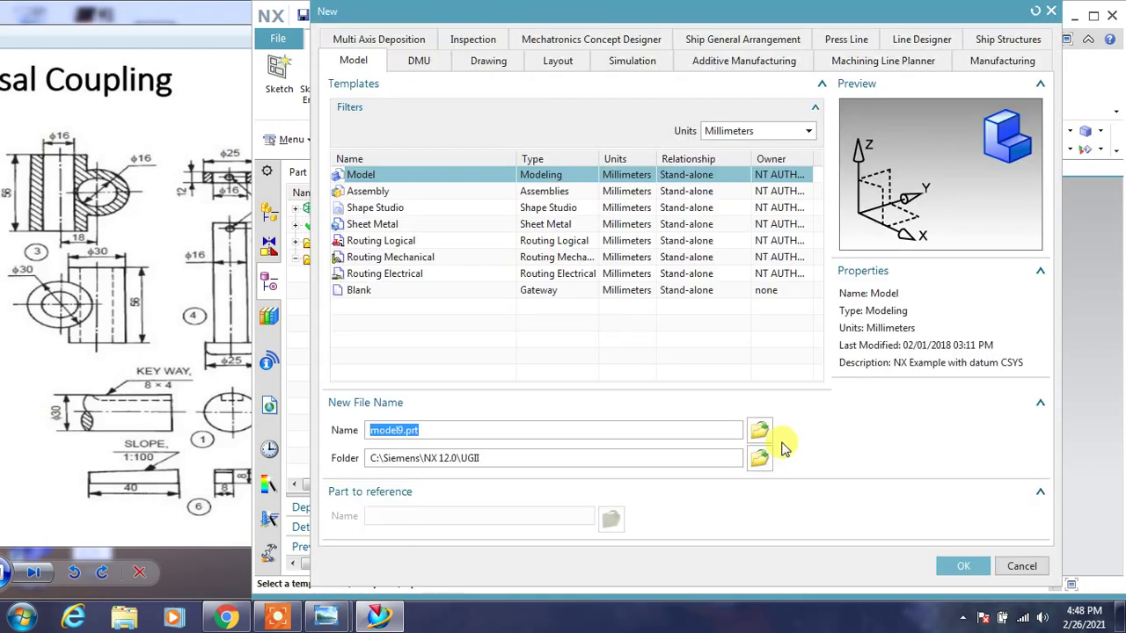
Create the new model part and start a sketch on the datum plane
click(967, 566)
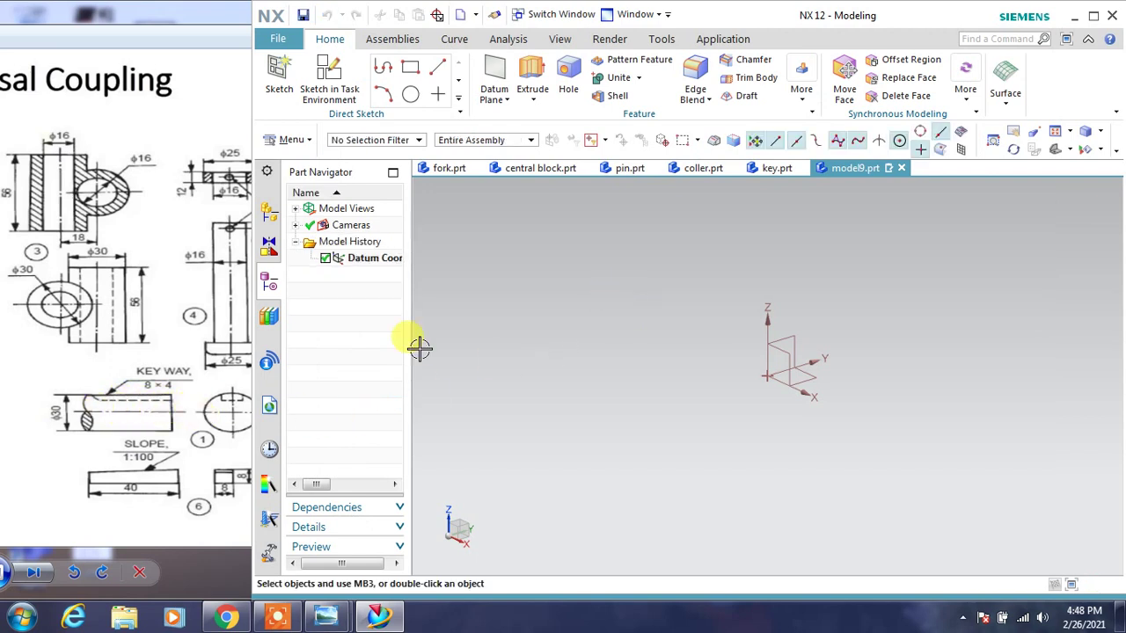
click(327, 77)
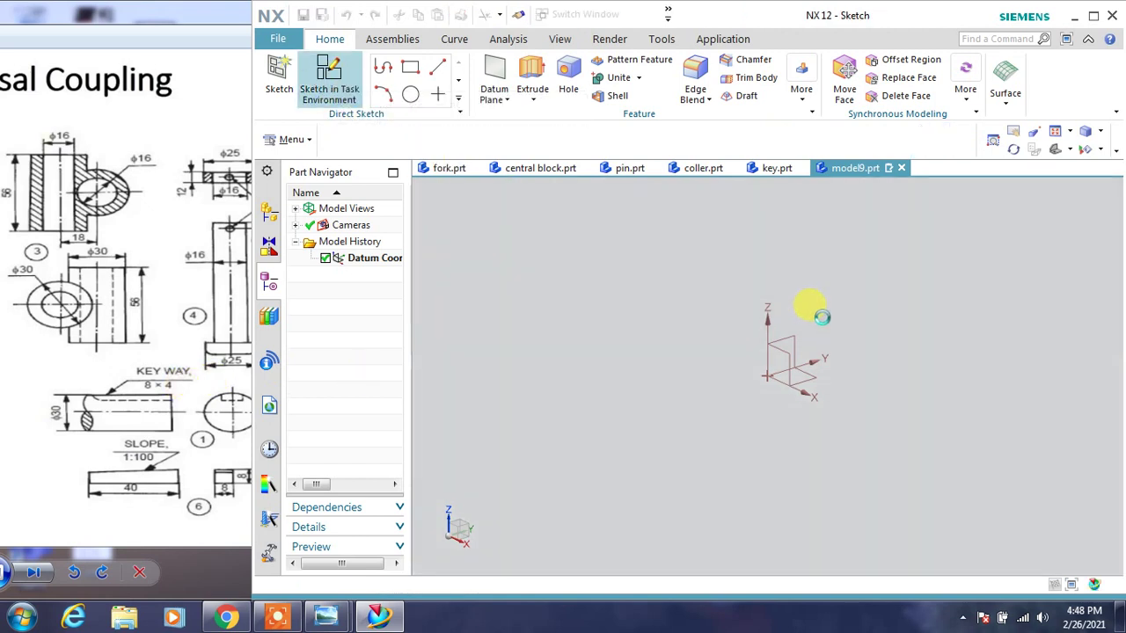
click(780, 356)
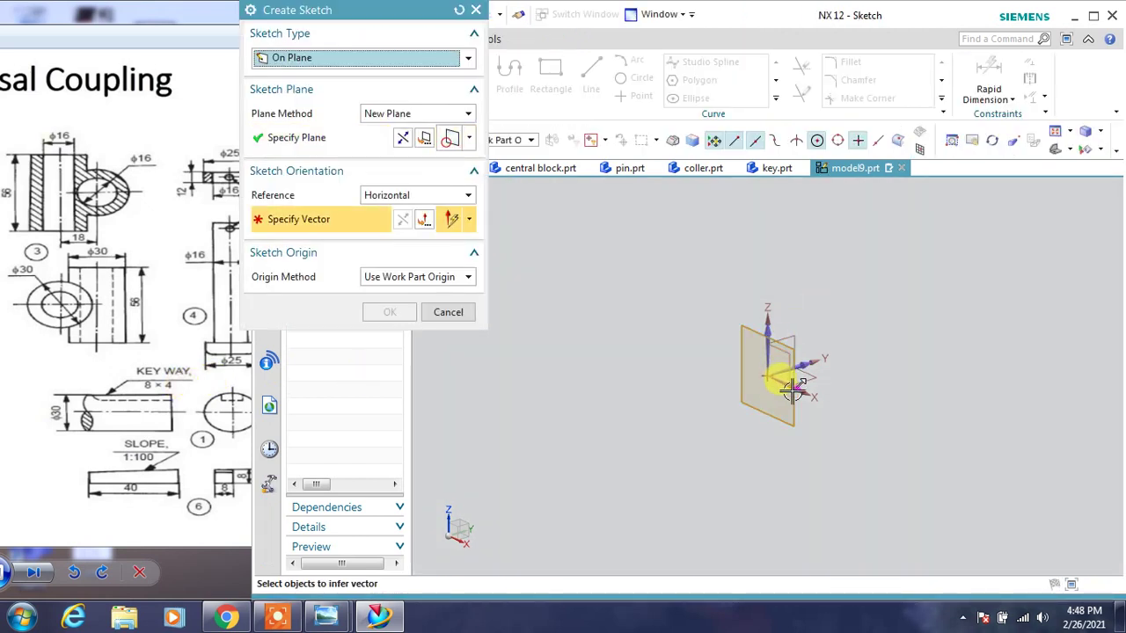
click(390, 315)
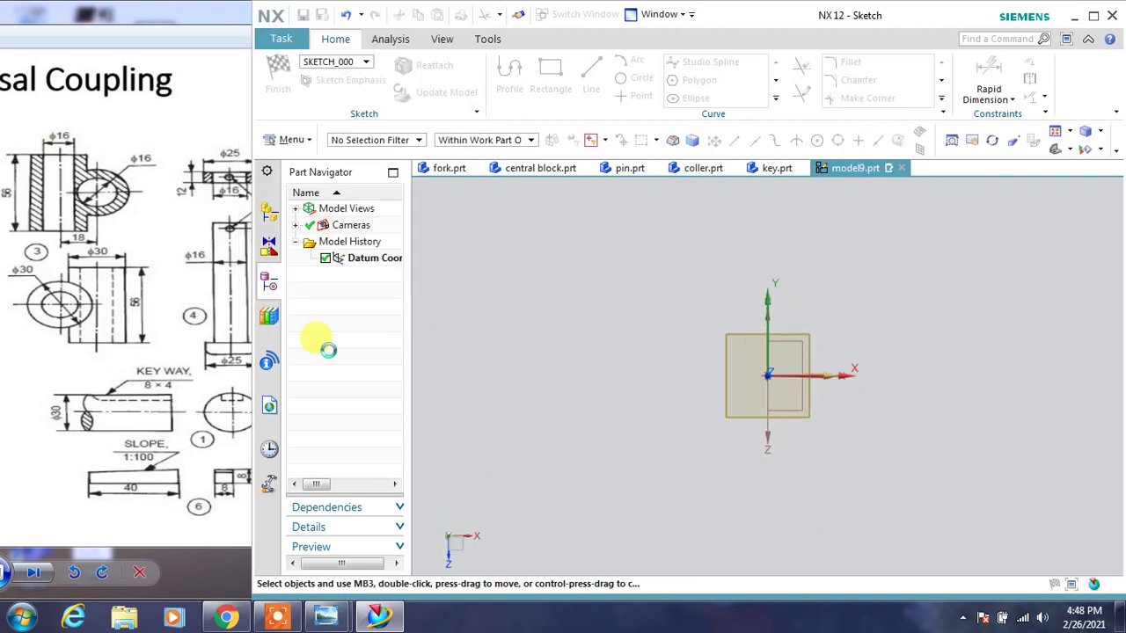
Draw a Ø30 circle centred on the origin and finish the sketch
click(636, 79)
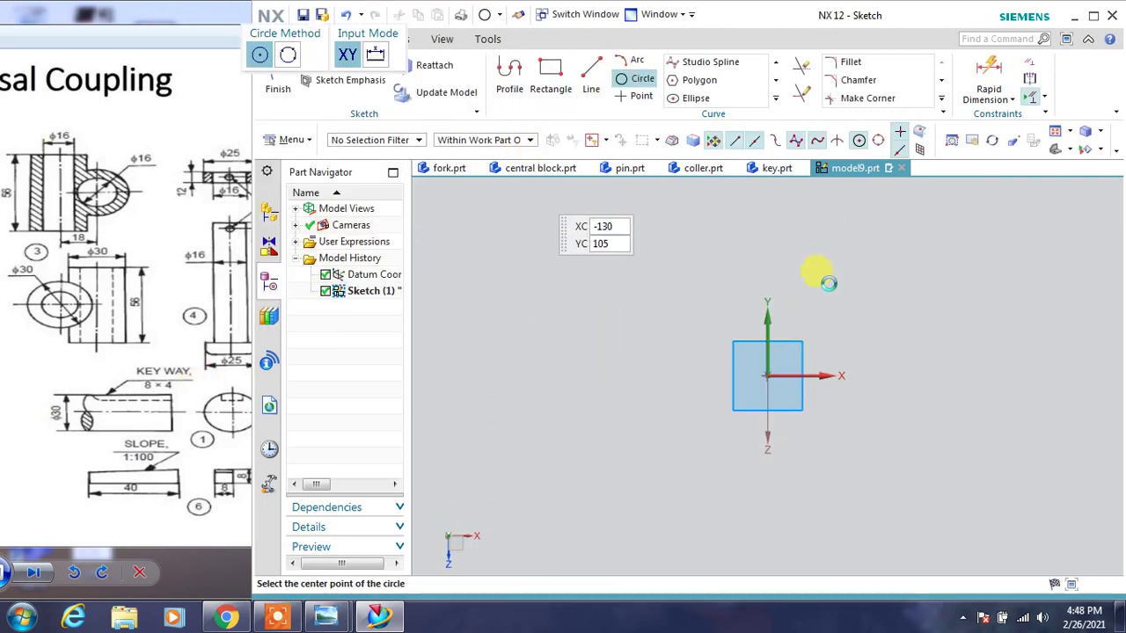
click(768, 374)
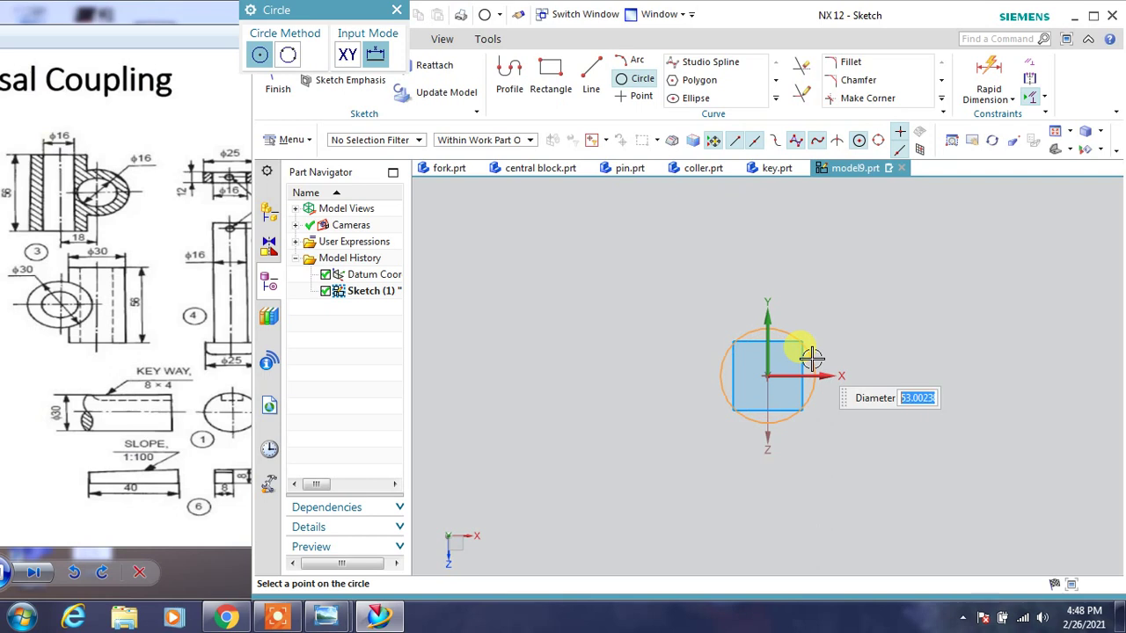
key(Return)
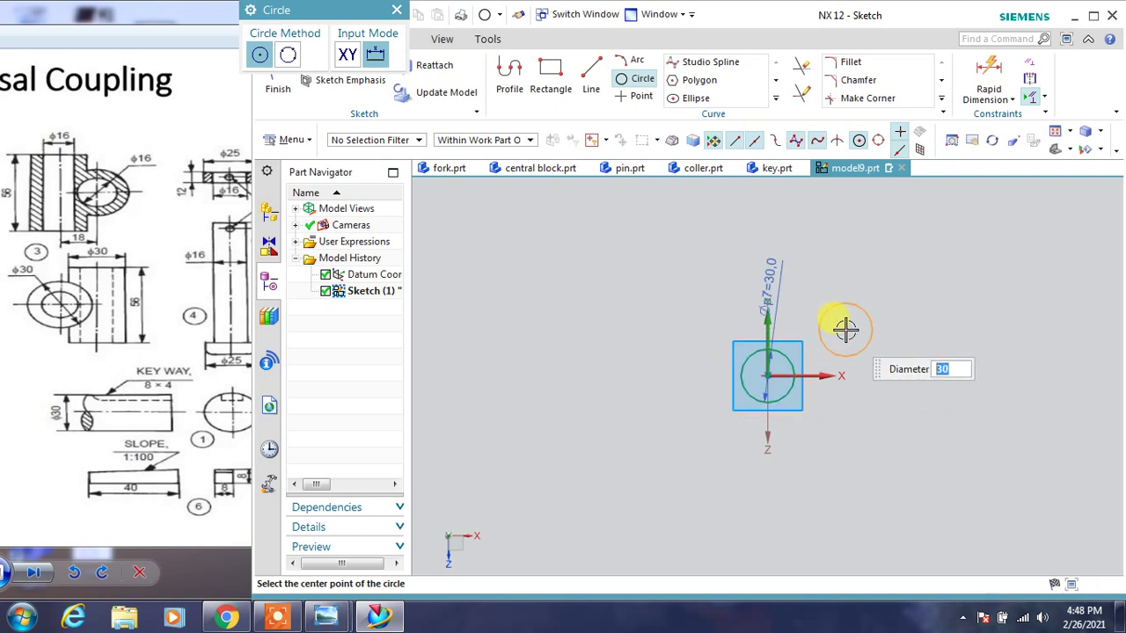
key(Escape)
click(280, 81)
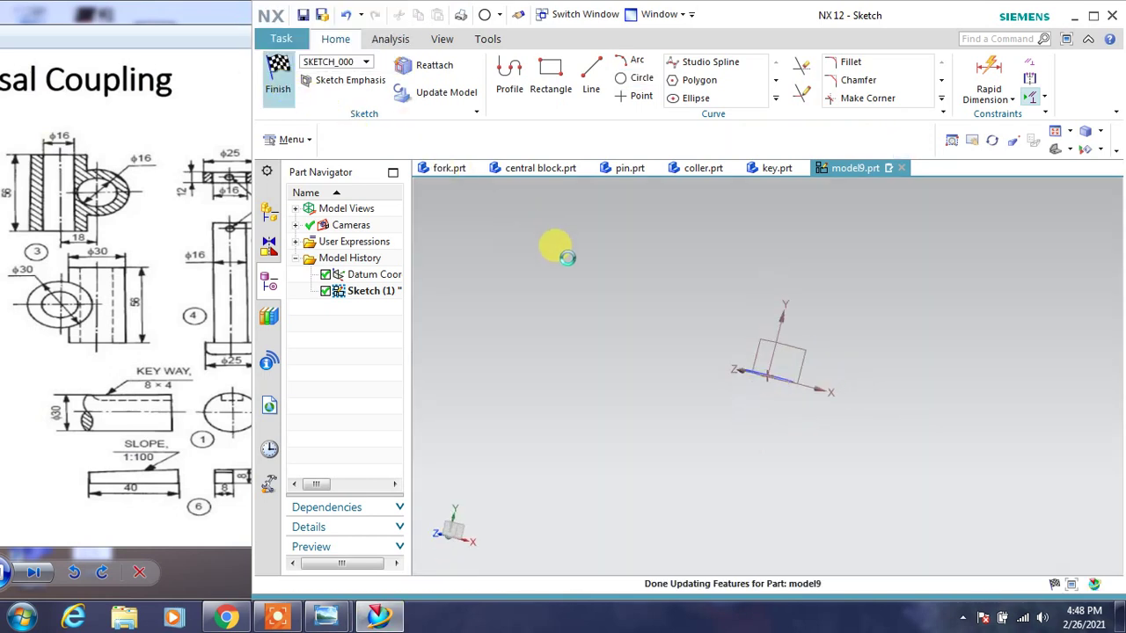
click(192, 419)
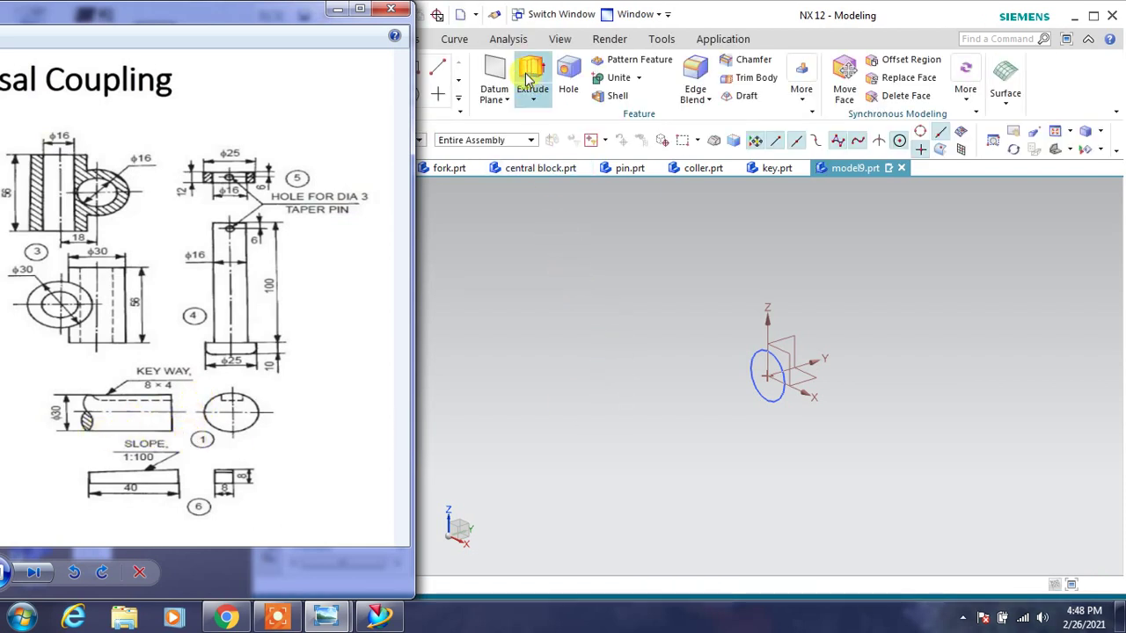
Extrude the Ø30 circle into a solid cylinder by dragging its length handle
click(532, 84)
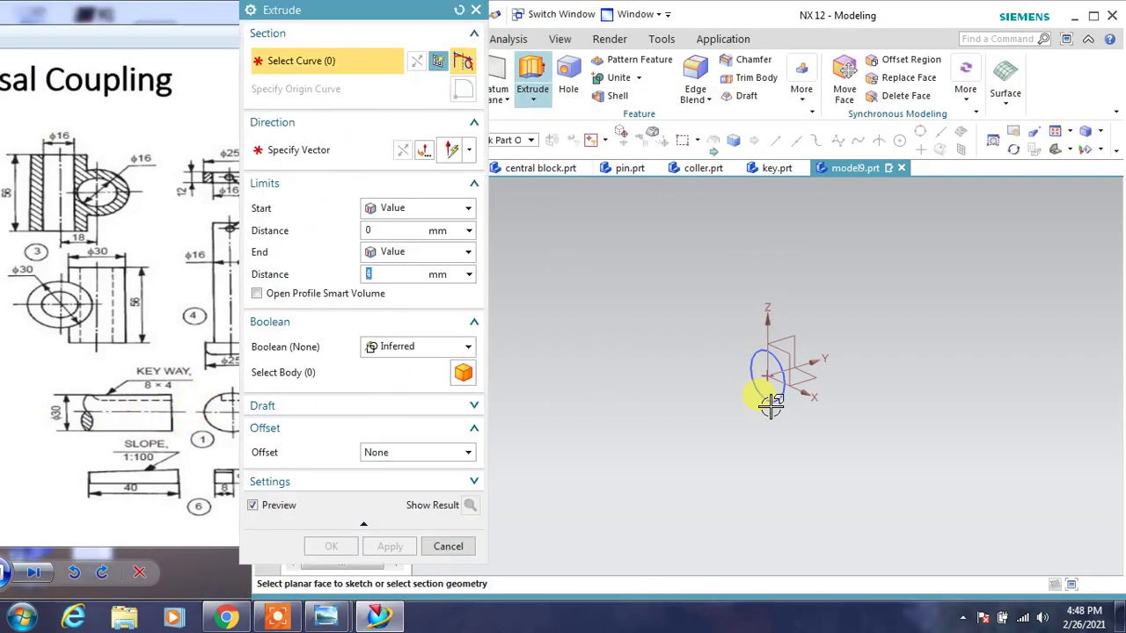
click(770, 403)
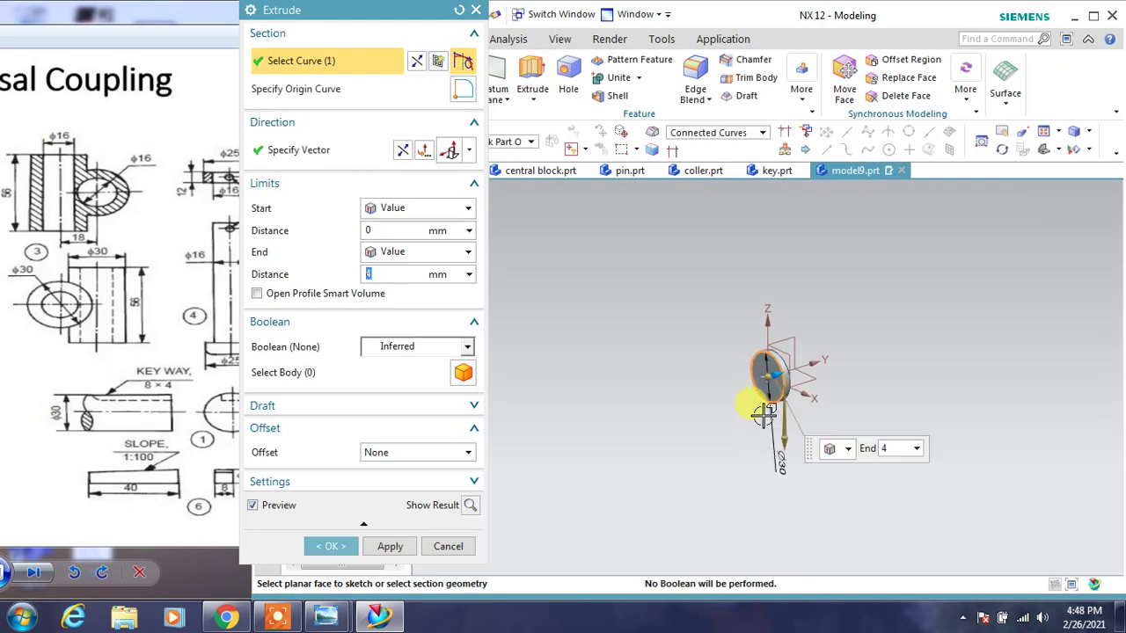
mouse_move(808, 344)
mouse_down()
mouse_move(944, 327)
mouse_move(869, 366)
mouse_up()
click(330, 547)
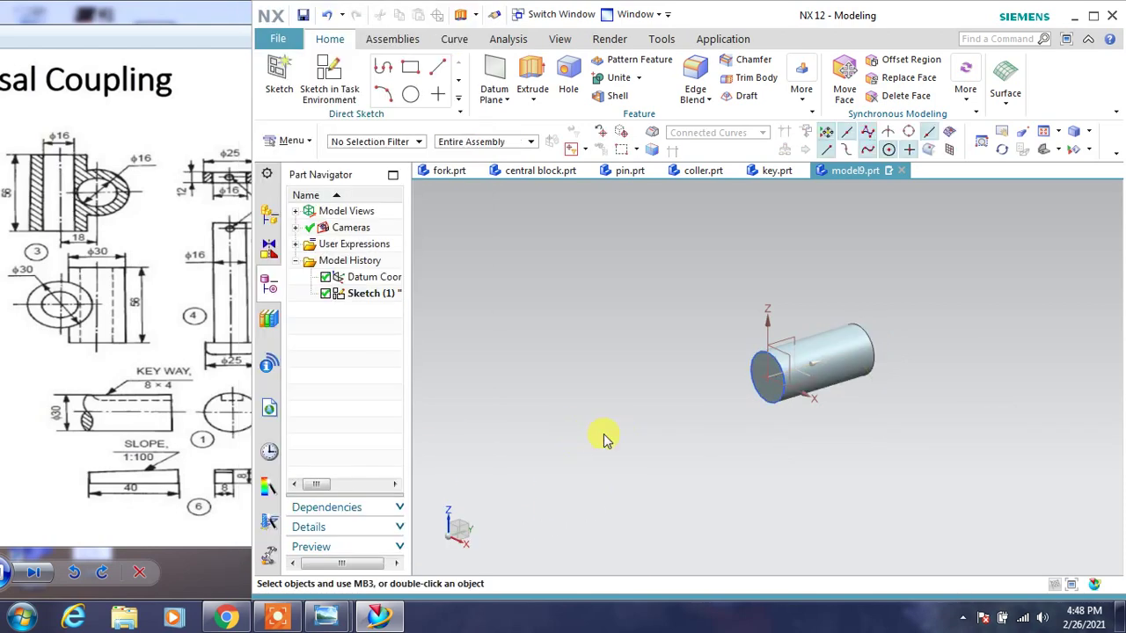
scroll(879, 371, up, 2)
middle_drag(876, 403, 446, 449)
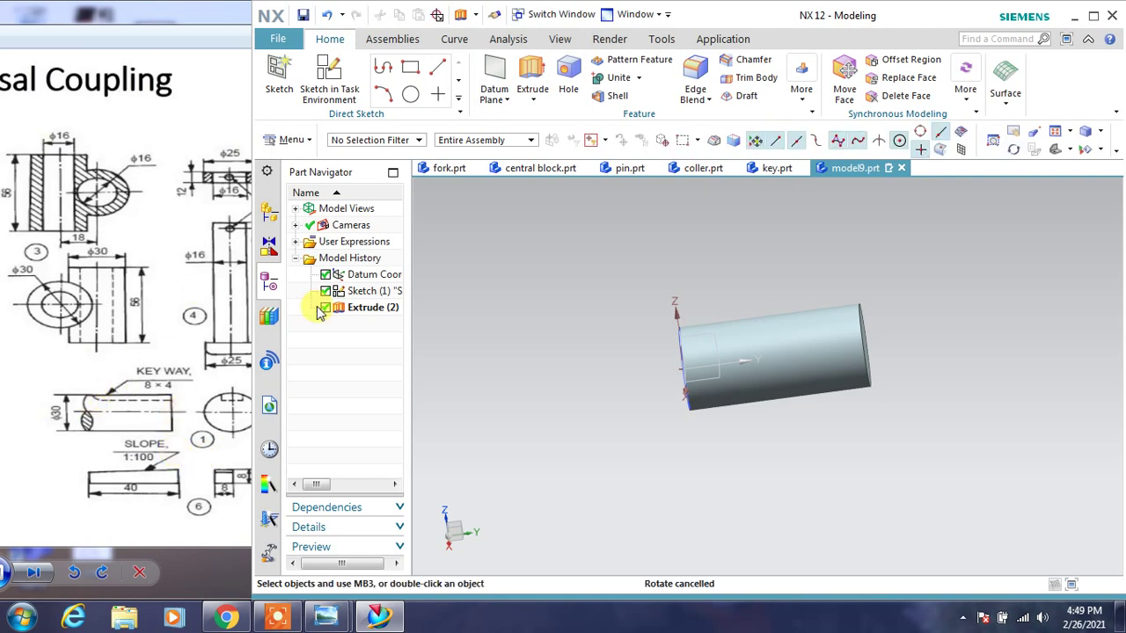
Start a sketch on the end plane and draw a 52-long line and a 6-long vertical line
click(327, 79)
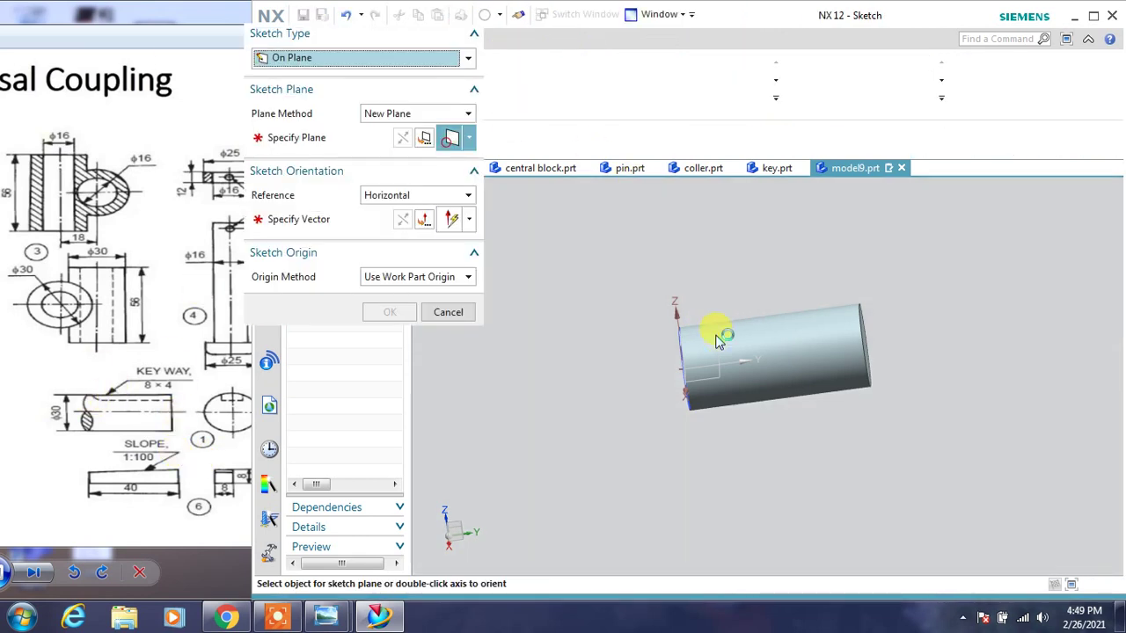
click(717, 336)
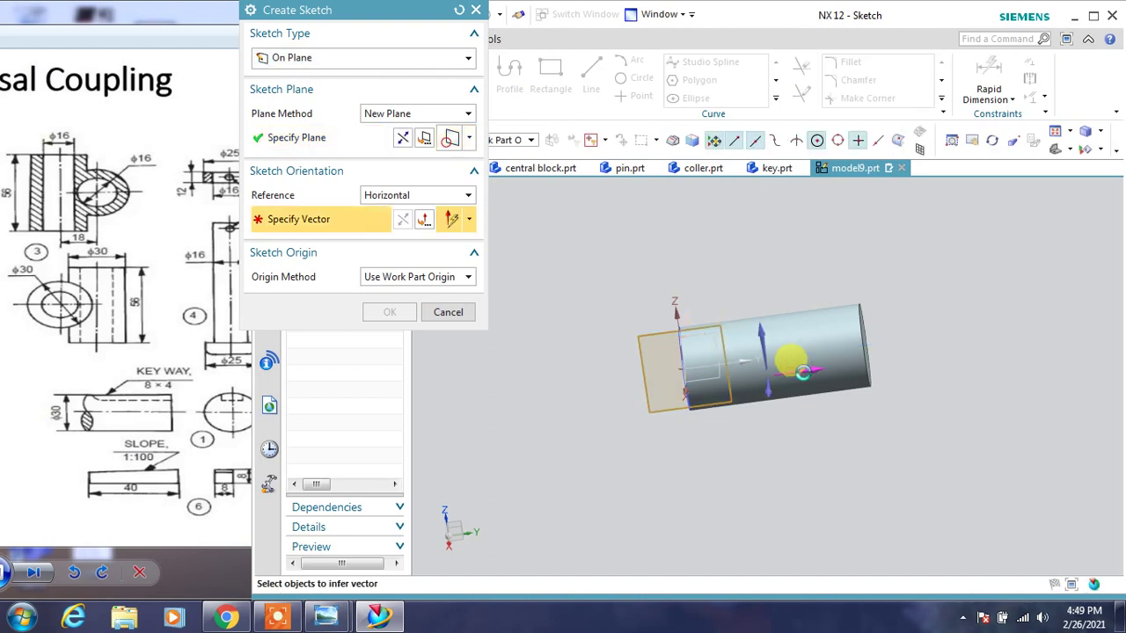
click(390, 311)
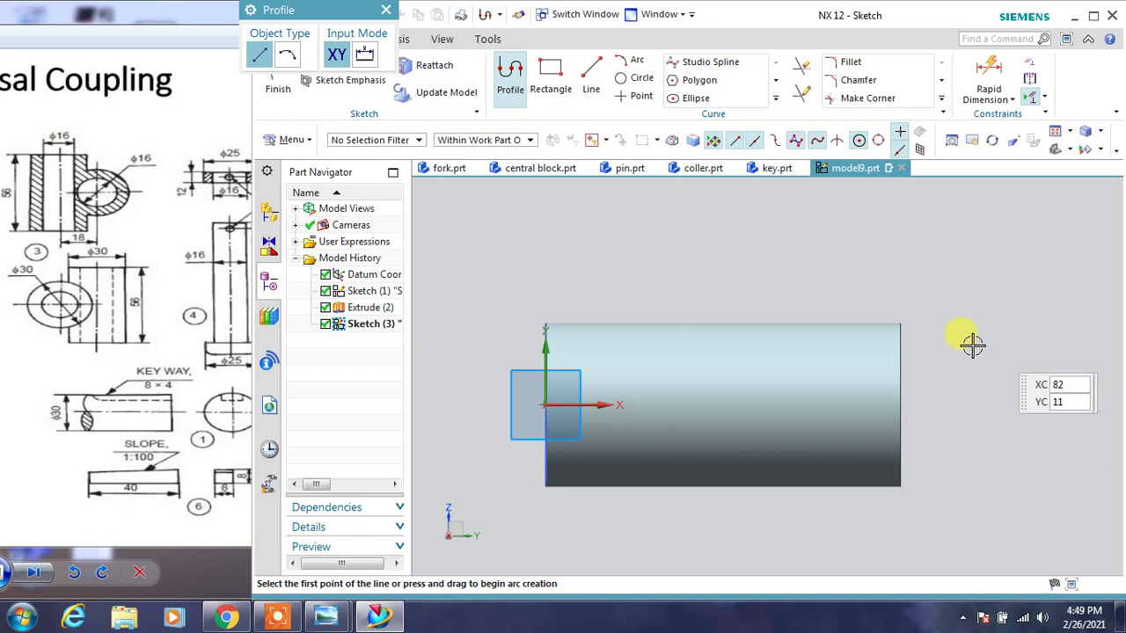
click(915, 333)
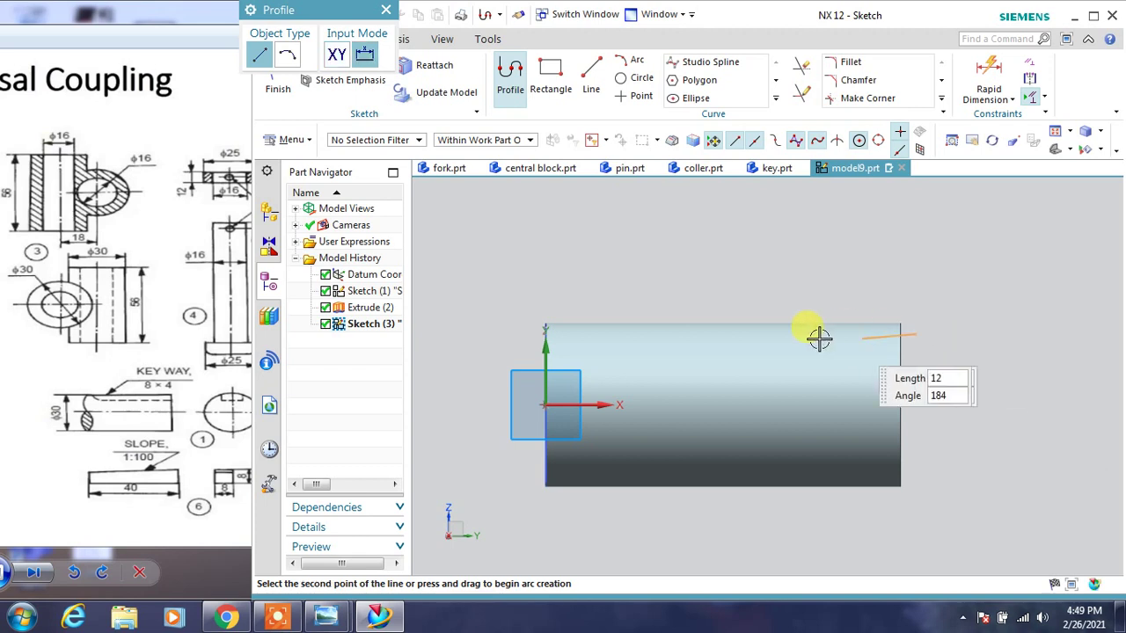
click(633, 334)
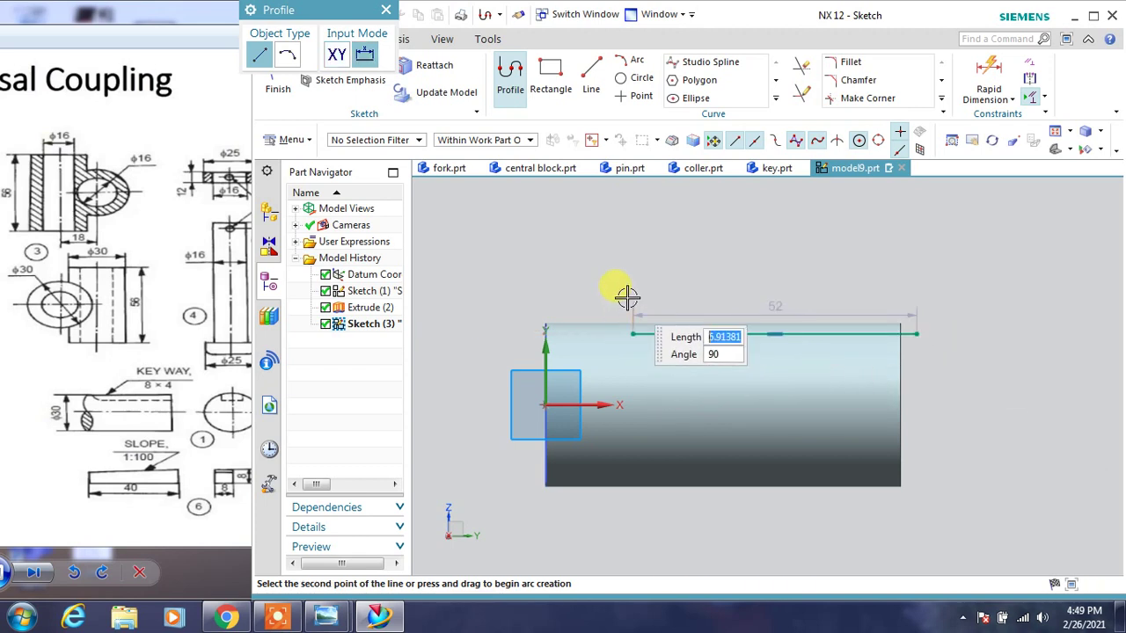
text(6)
key(Return)
key(Escape)
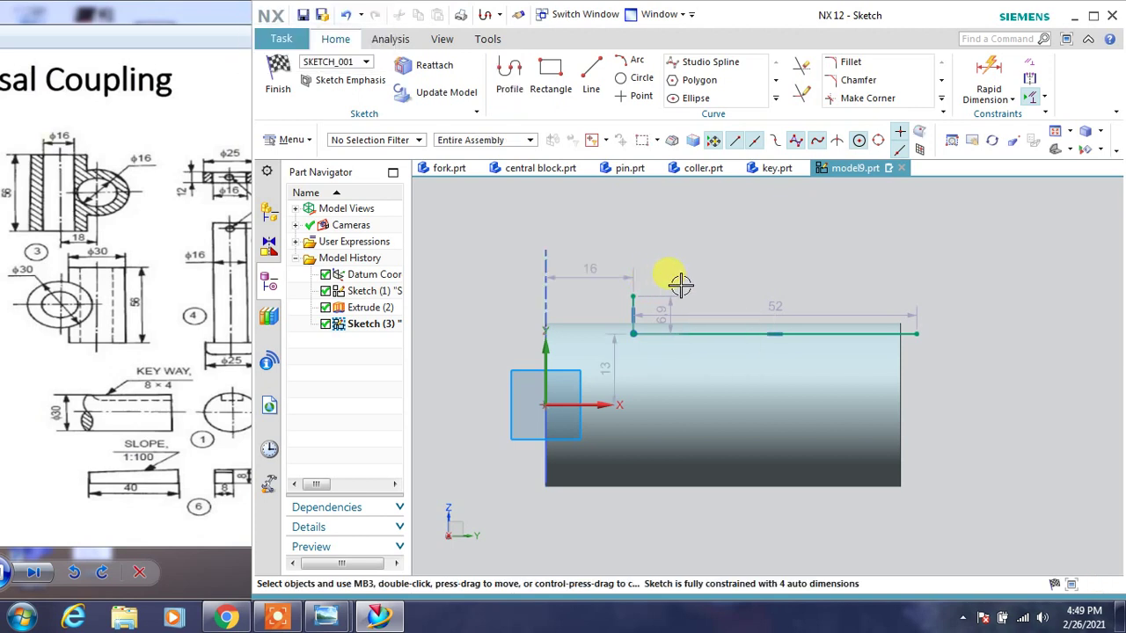
Switch to wireframe, dimension the outline's height from the axis, and set p17 to 11
scroll(778, 310, up, 2)
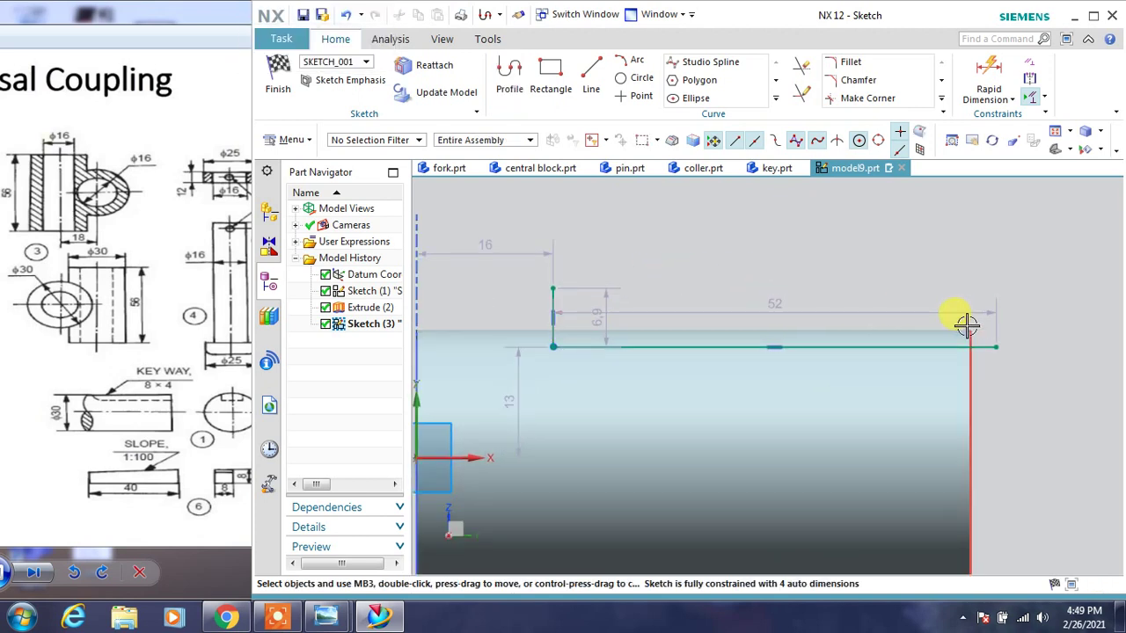
scroll(967, 325, down, 1)
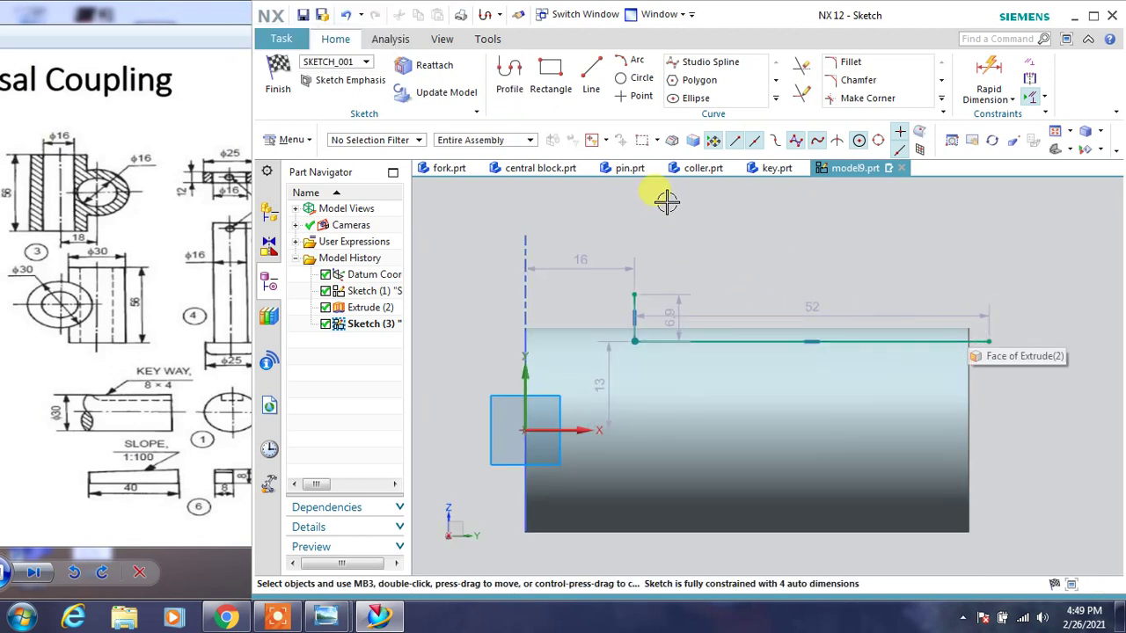
right_click(785, 255)
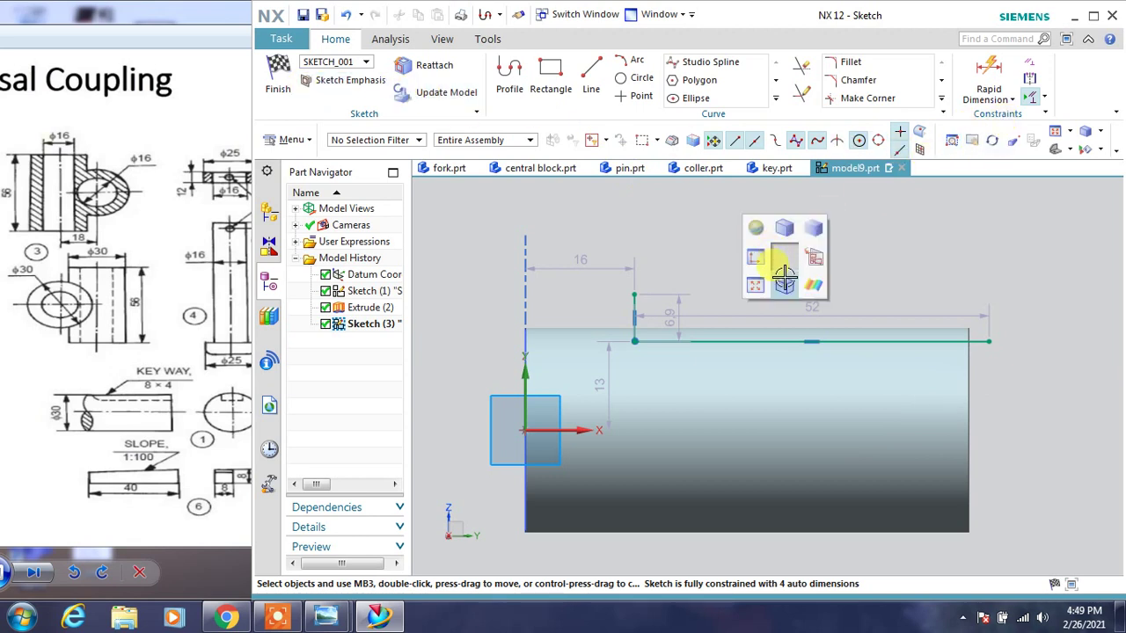
click(785, 275)
click(987, 77)
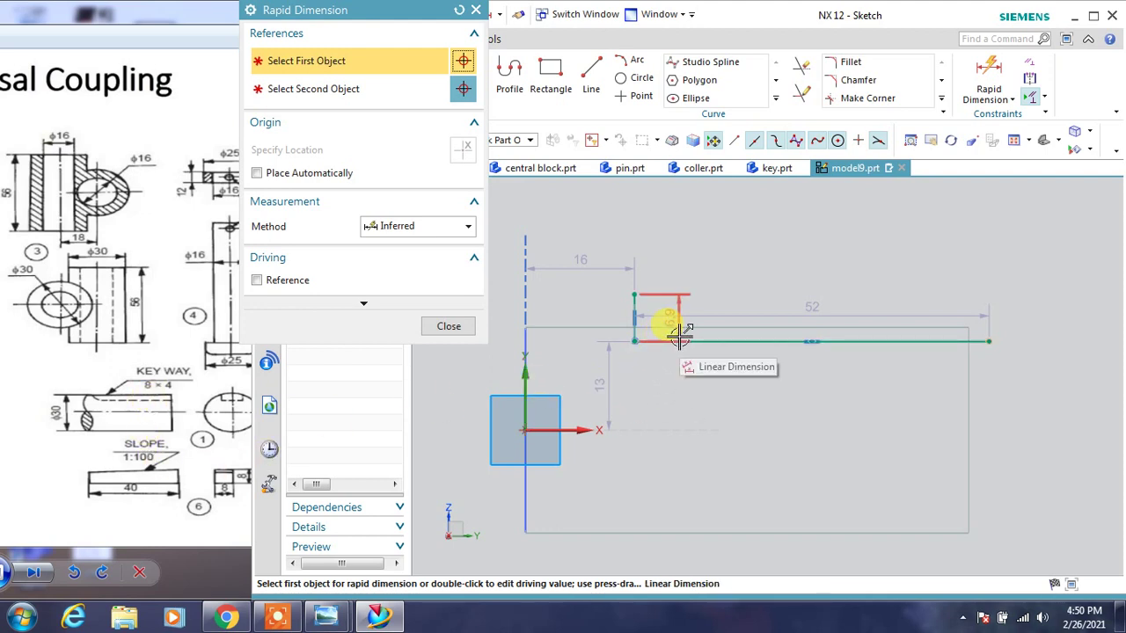
click(606, 398)
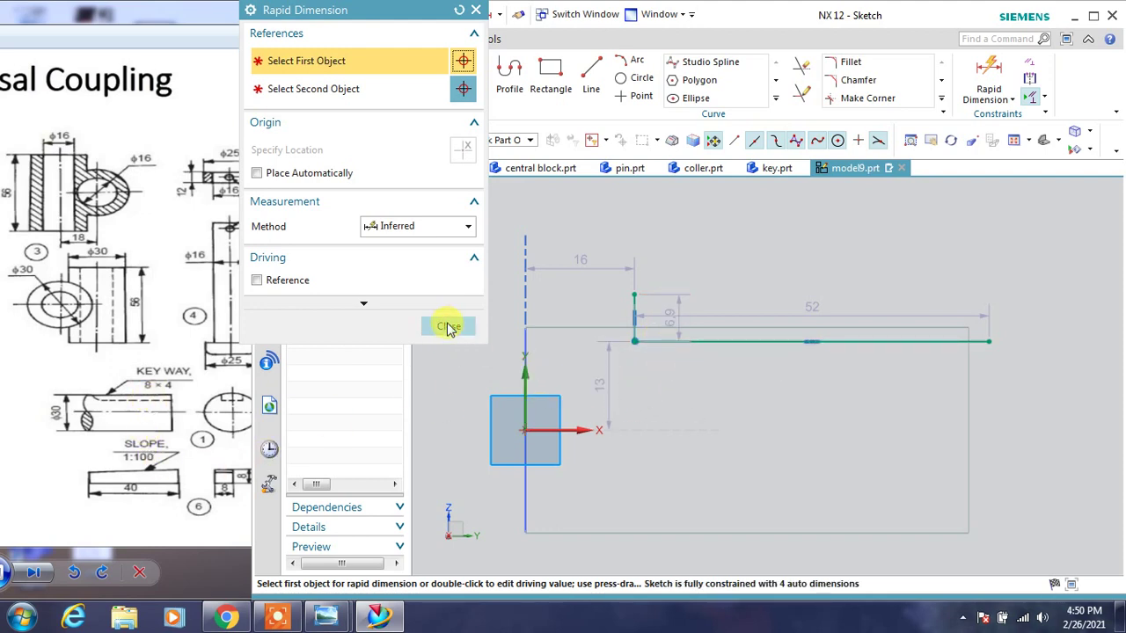
click(449, 327)
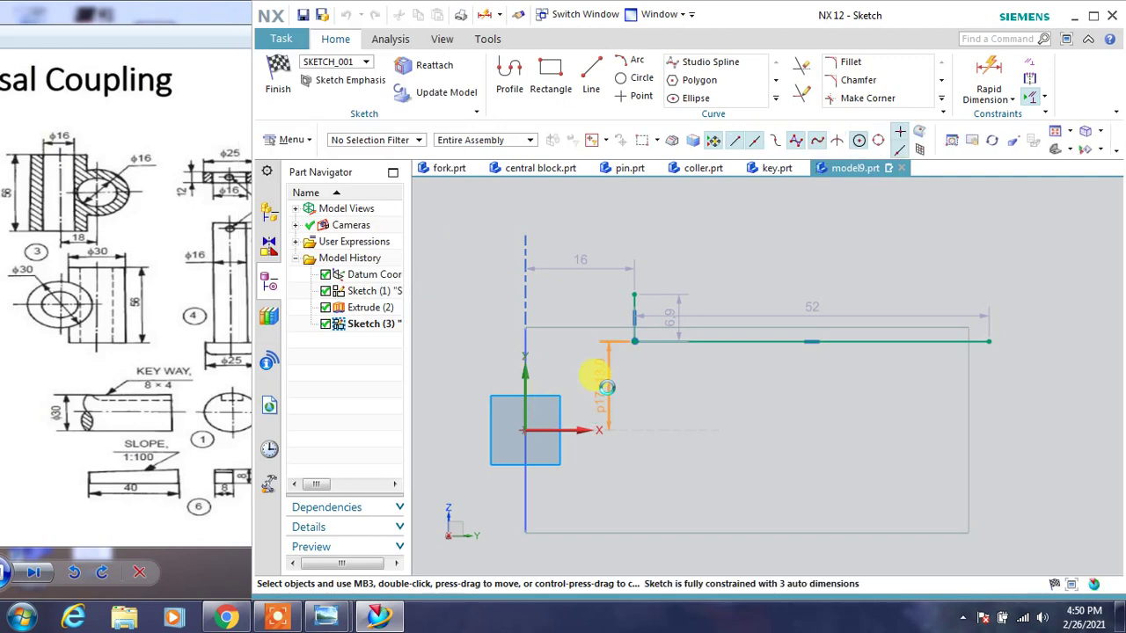
double_click(606, 387)
text(11)
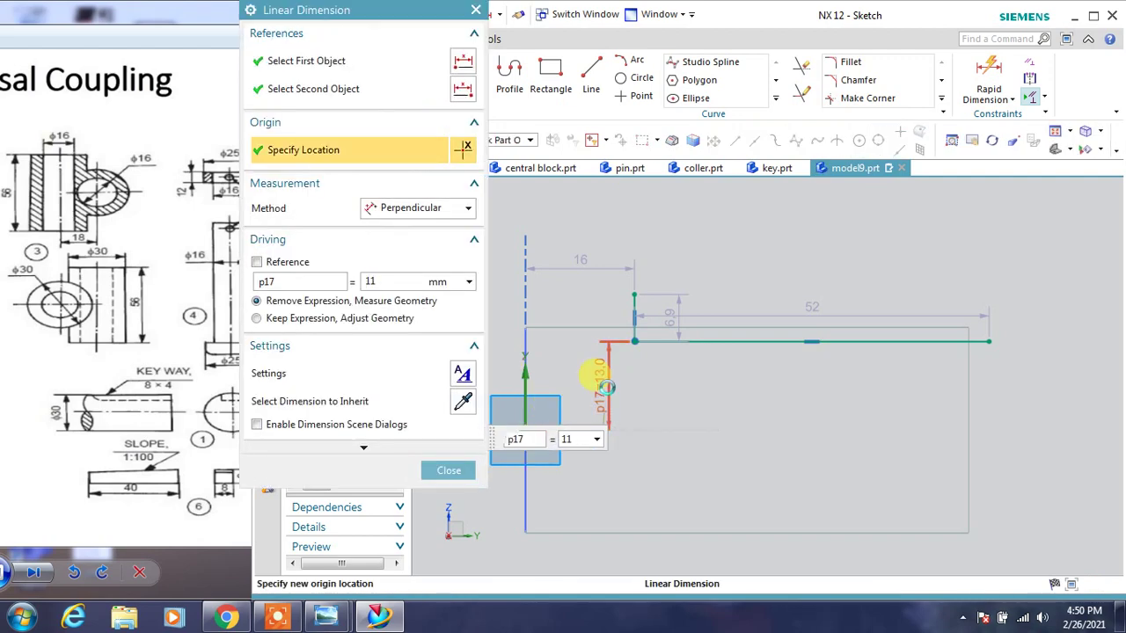
key(Return)
key(Escape)
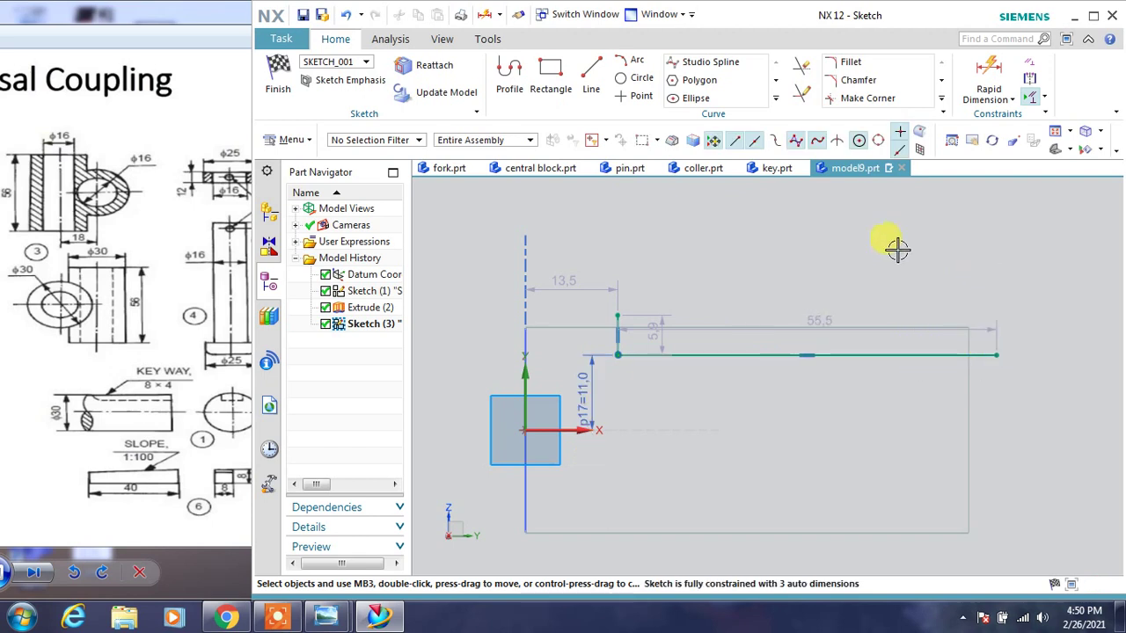
Draw the top edge across to close the keyway outline and finish the sketch
click(507, 70)
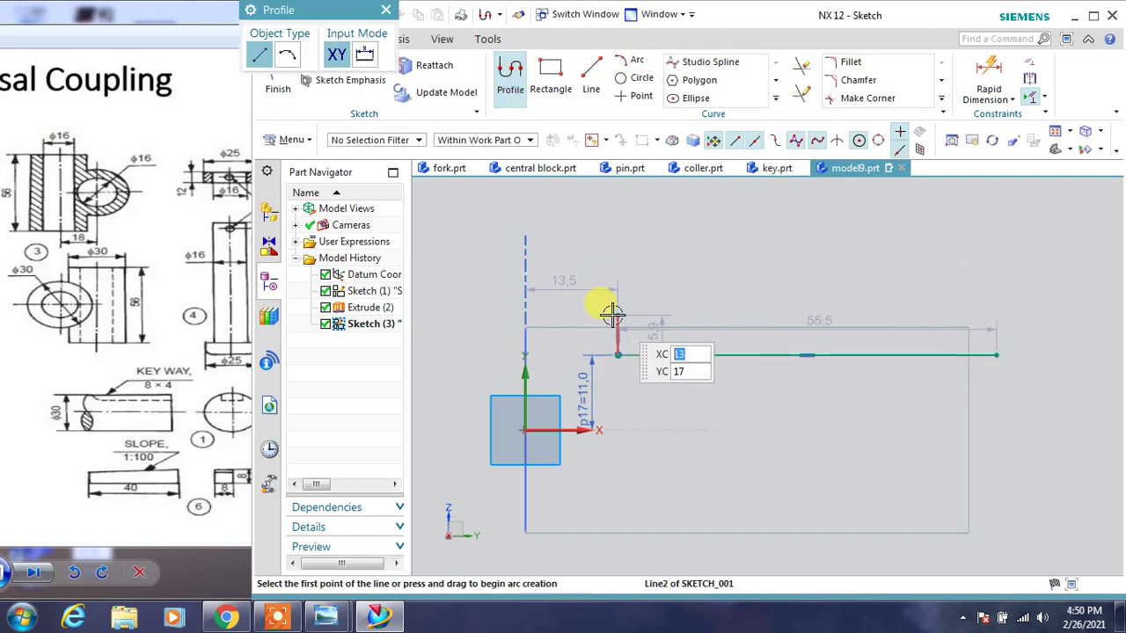
click(618, 315)
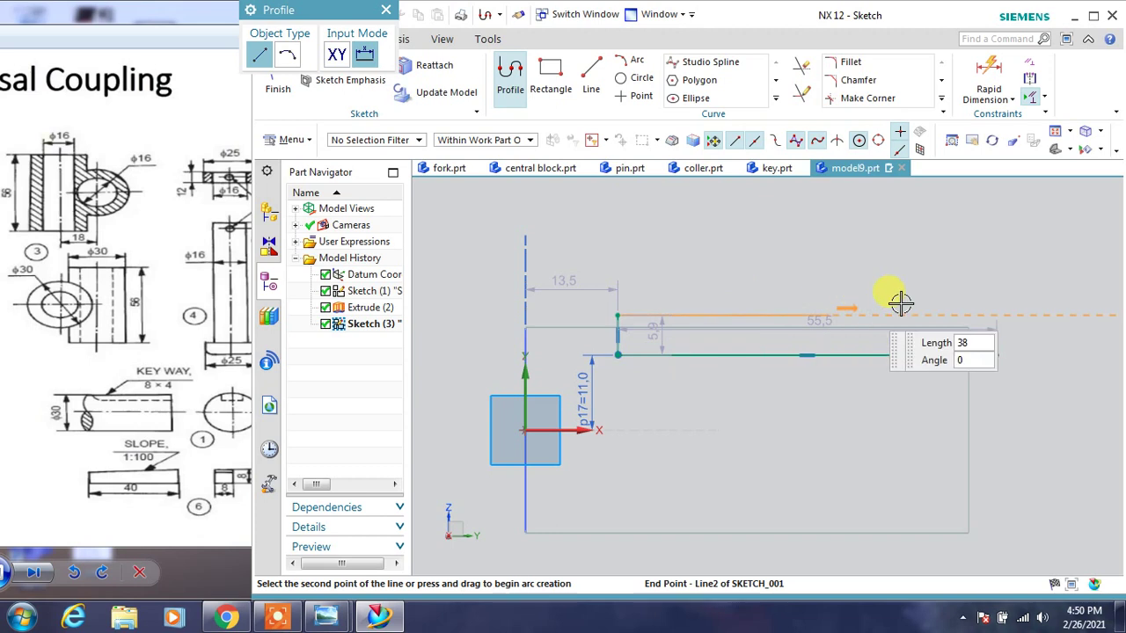
click(999, 314)
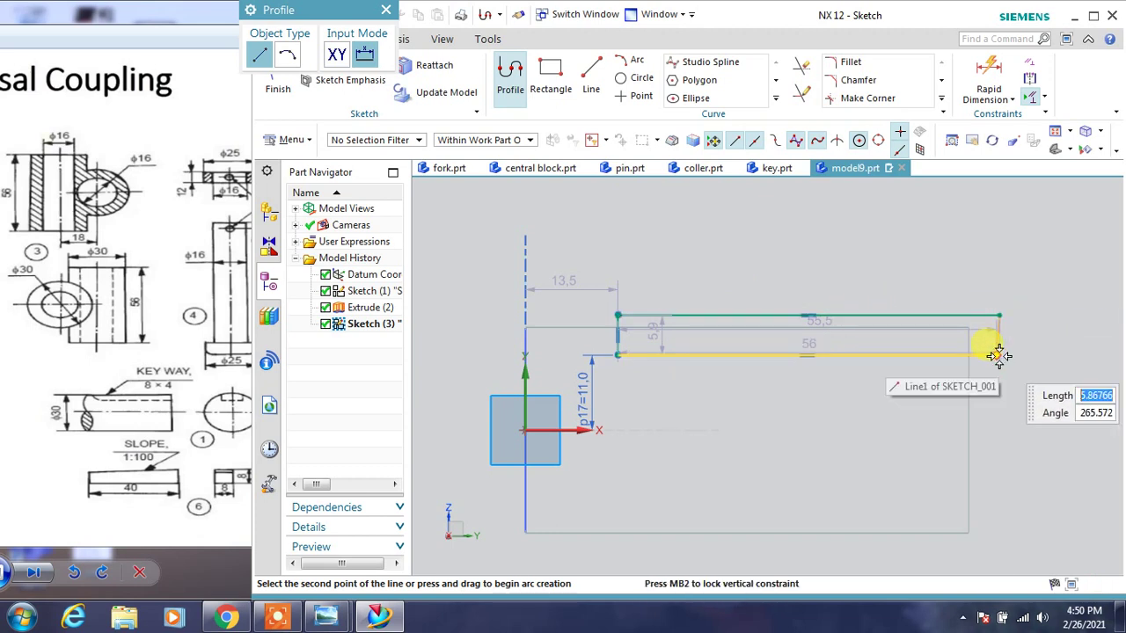
key(Escape)
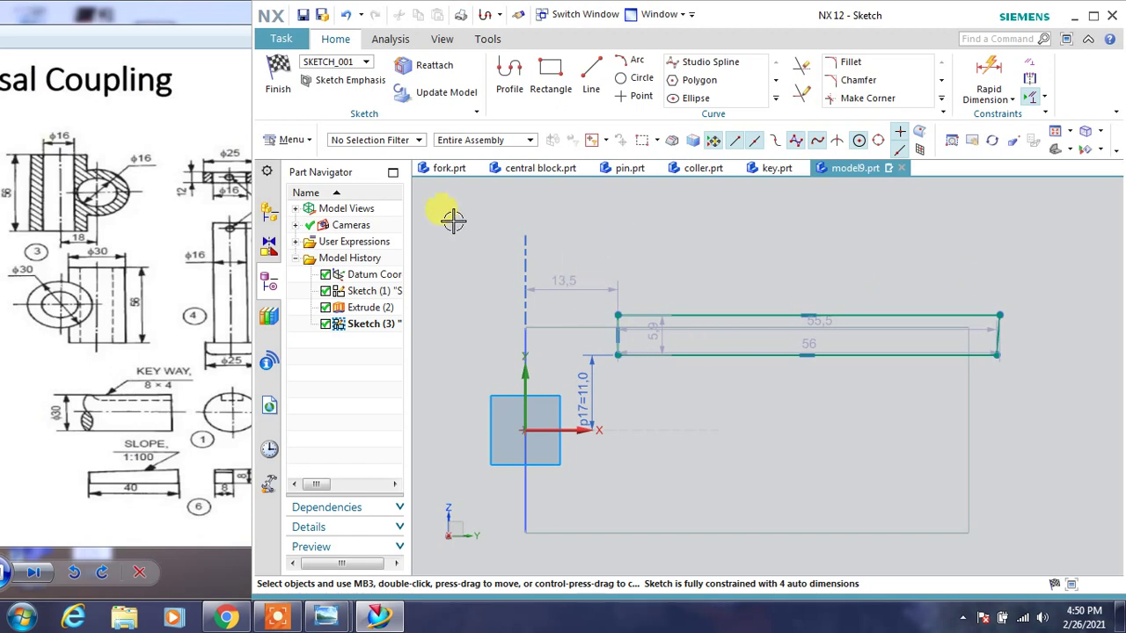
click(278, 75)
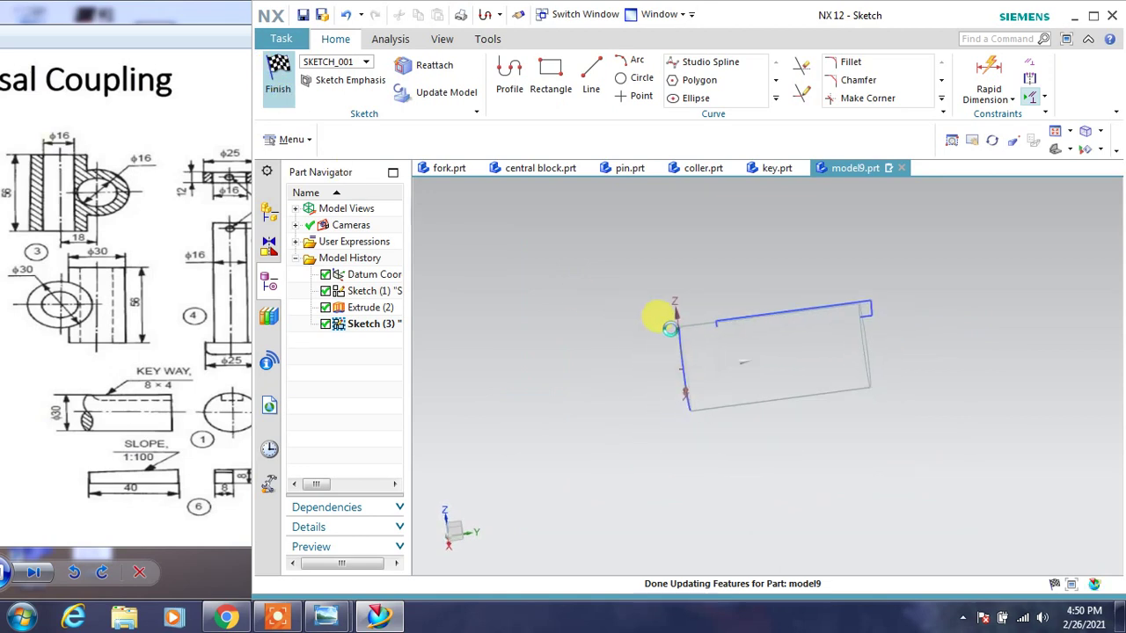
Return to shaded display and extrude the keyway outline symmetrically by 4 mm
right_click(715, 272)
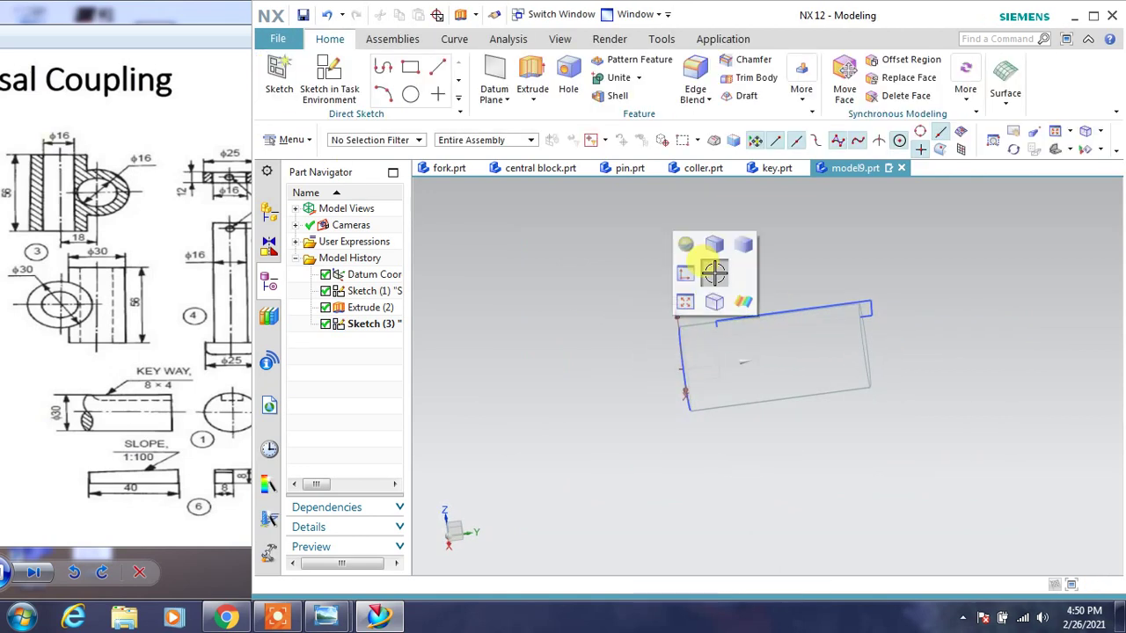
click(714, 239)
mouse_move(744, 246)
middle_down()
mouse_move(692, 252)
mouse_move(770, 297)
middle_up()
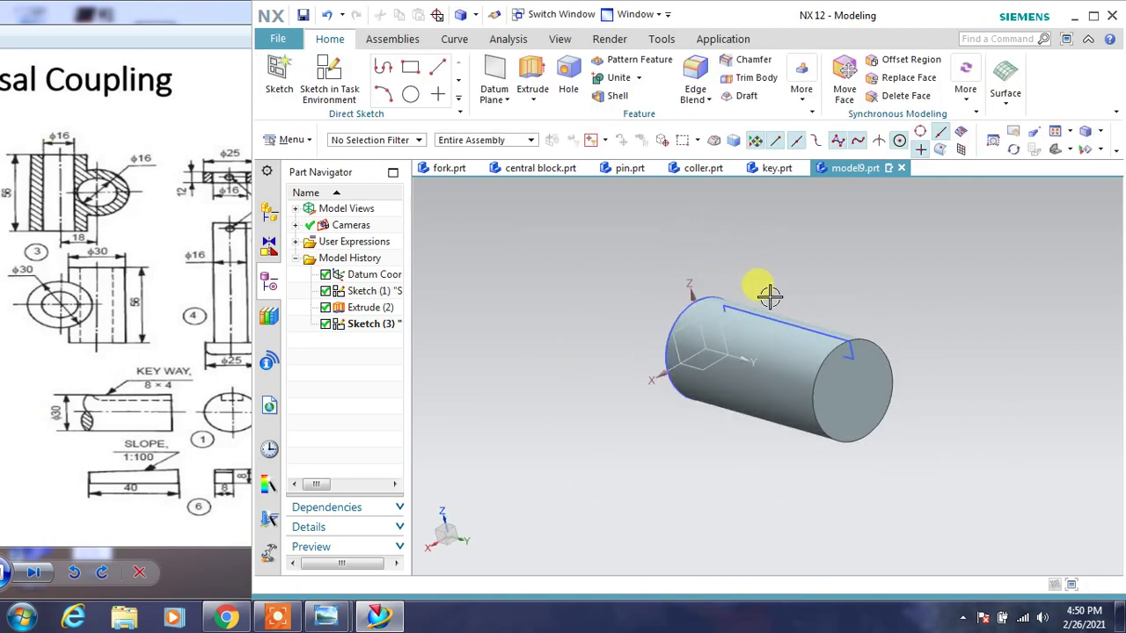
click(547, 88)
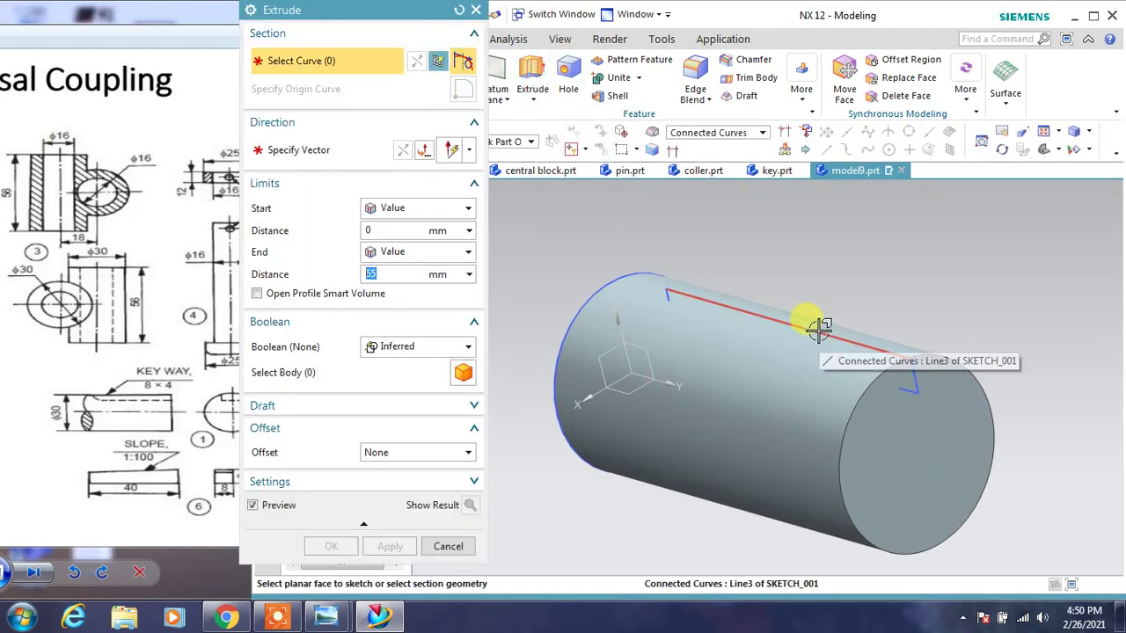
click(810, 321)
text(4)
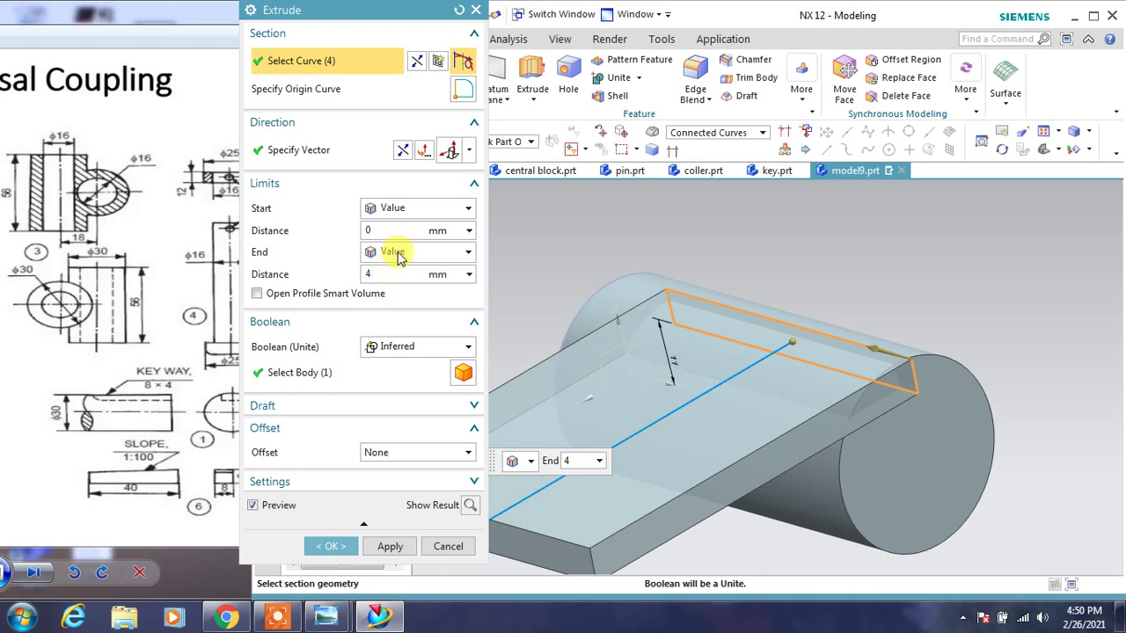
click(398, 254)
click(400, 290)
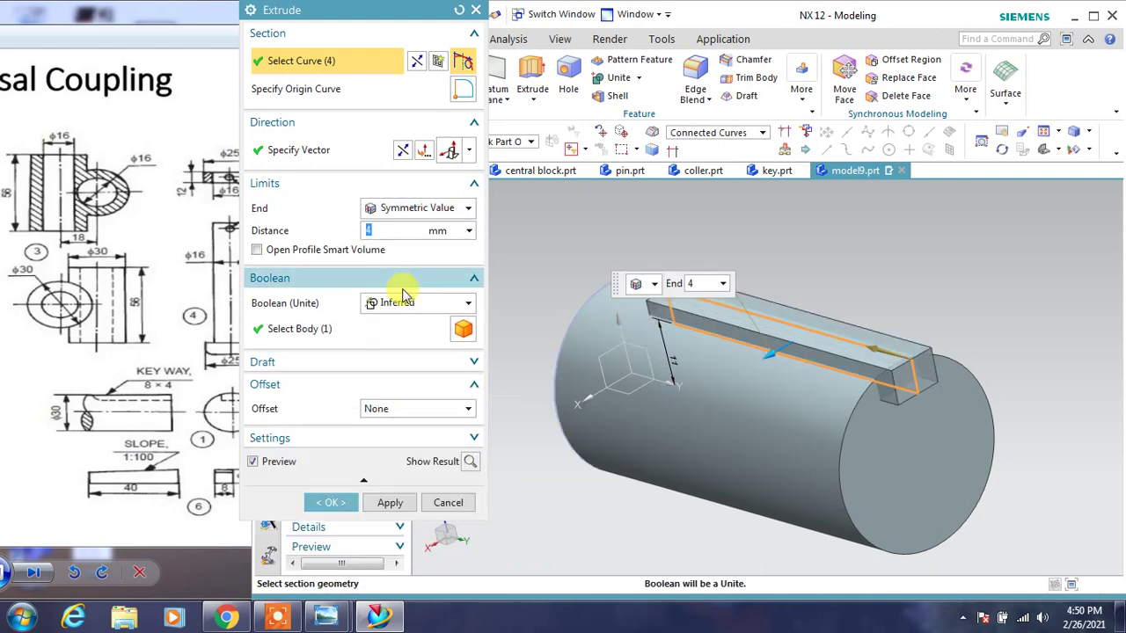
click(330, 502)
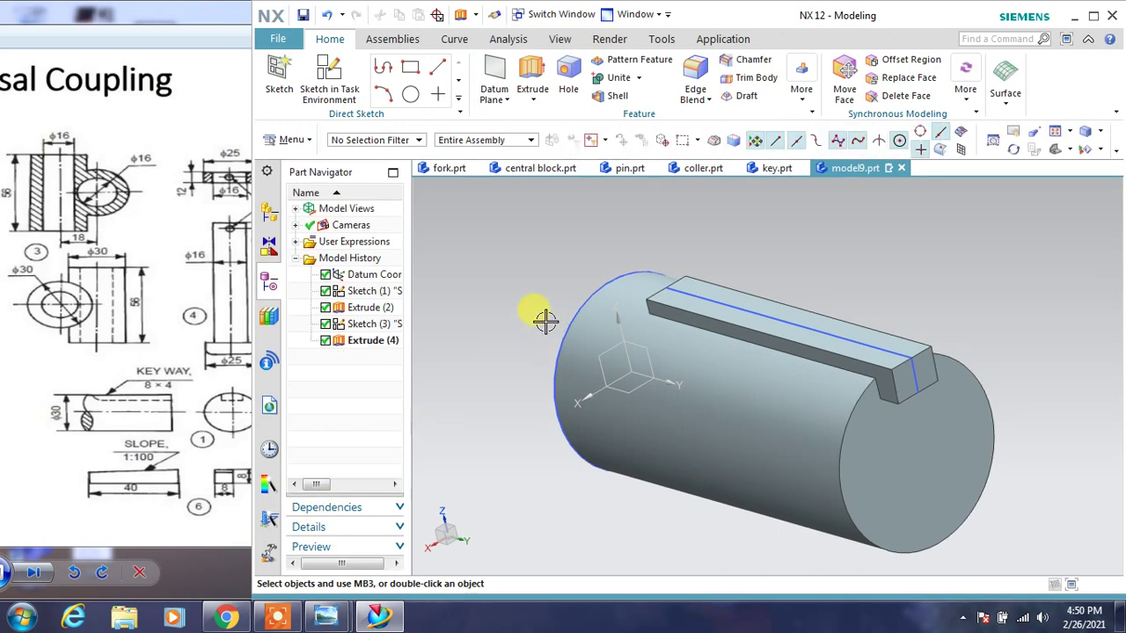
Change the extrusion's Boolean to Subtract to cut the keyway, then hide the sketch
double_click(372, 341)
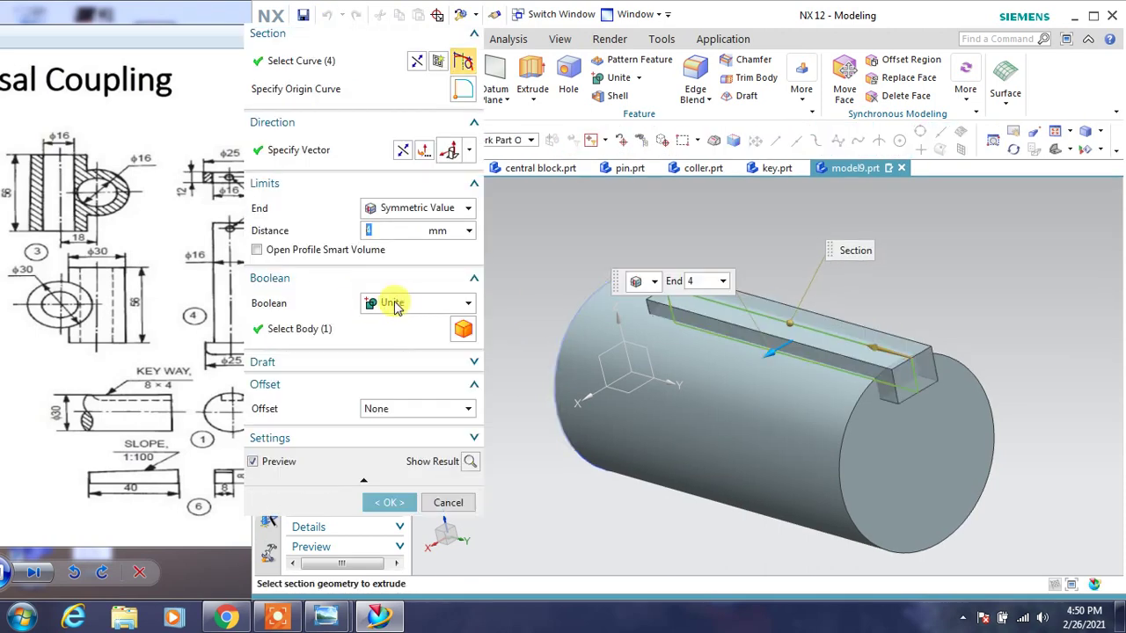
click(394, 305)
click(400, 356)
click(385, 503)
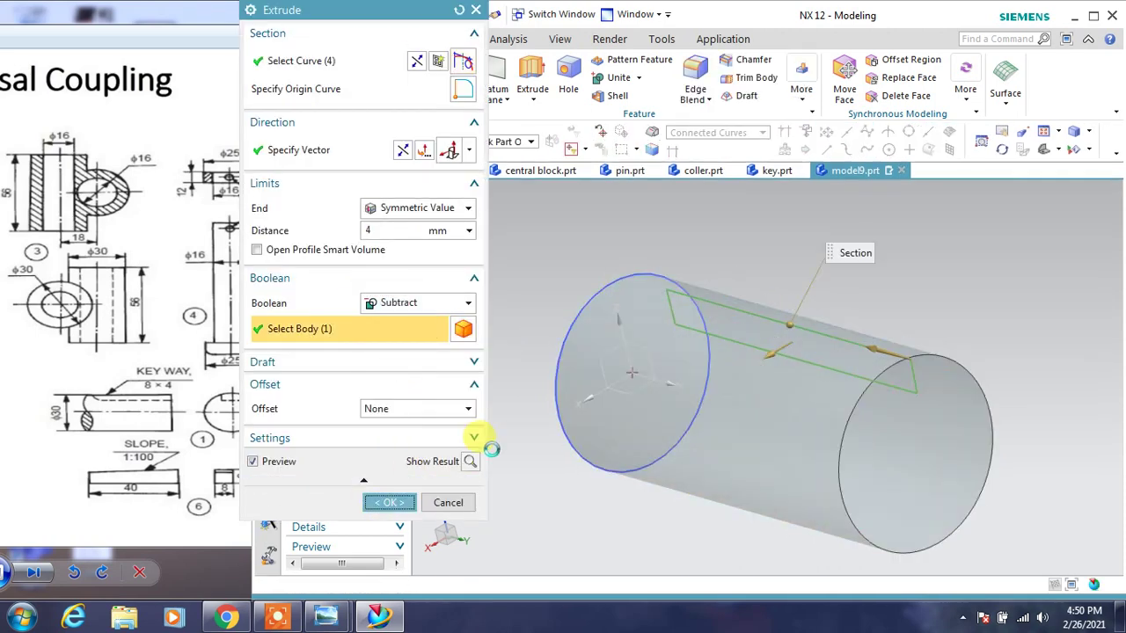
click(713, 301)
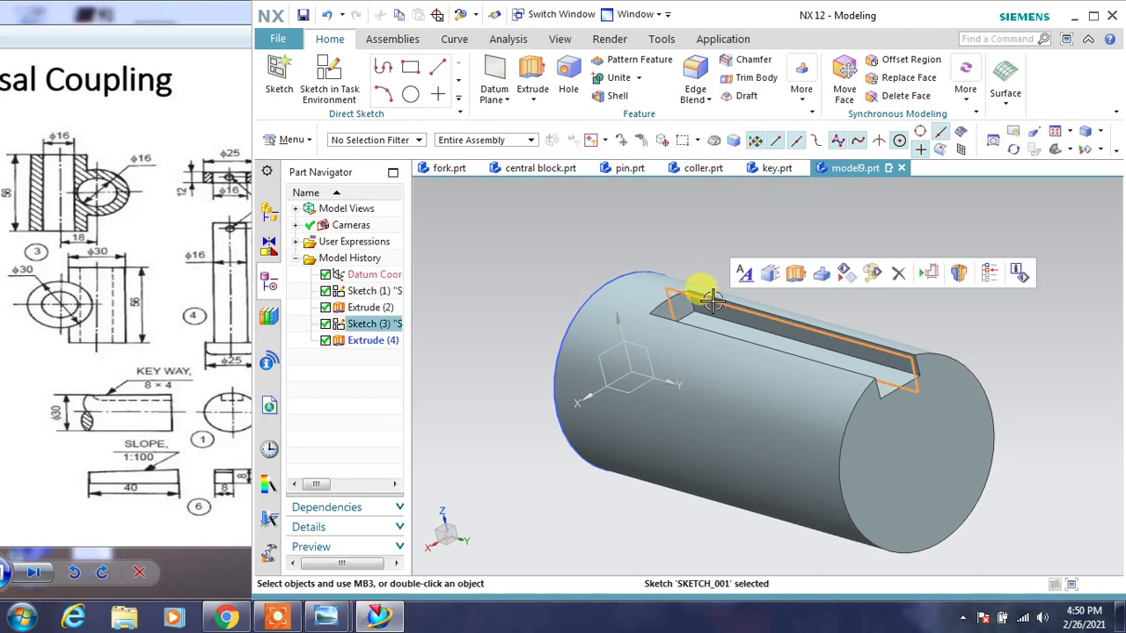
click(816, 278)
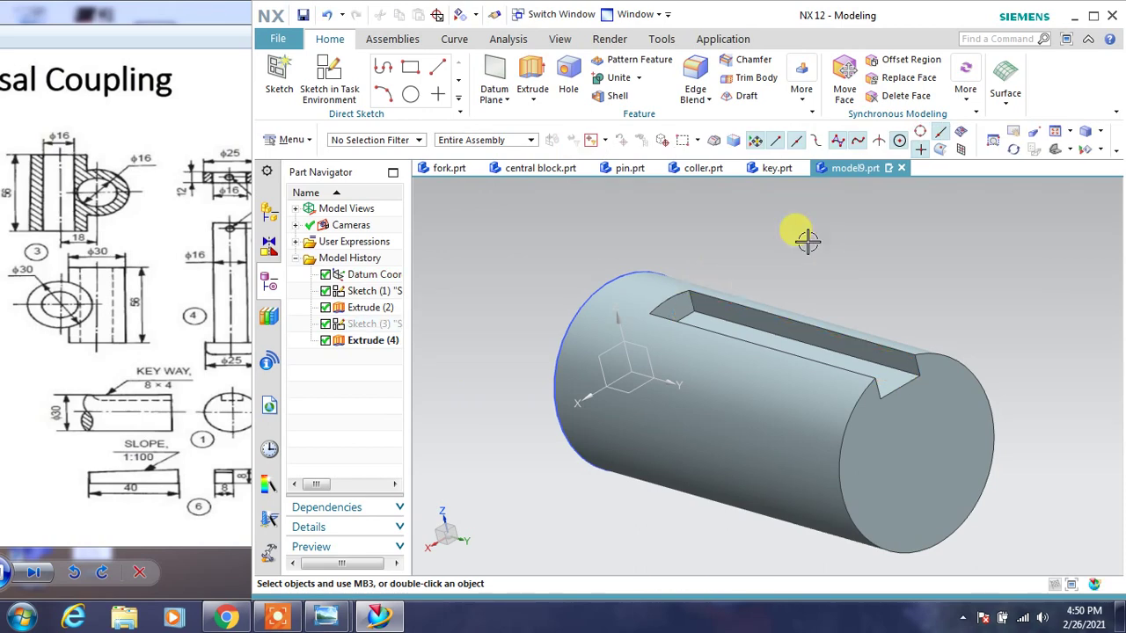
Round the keyway's end edge with a 4 mm edge blend
click(697, 77)
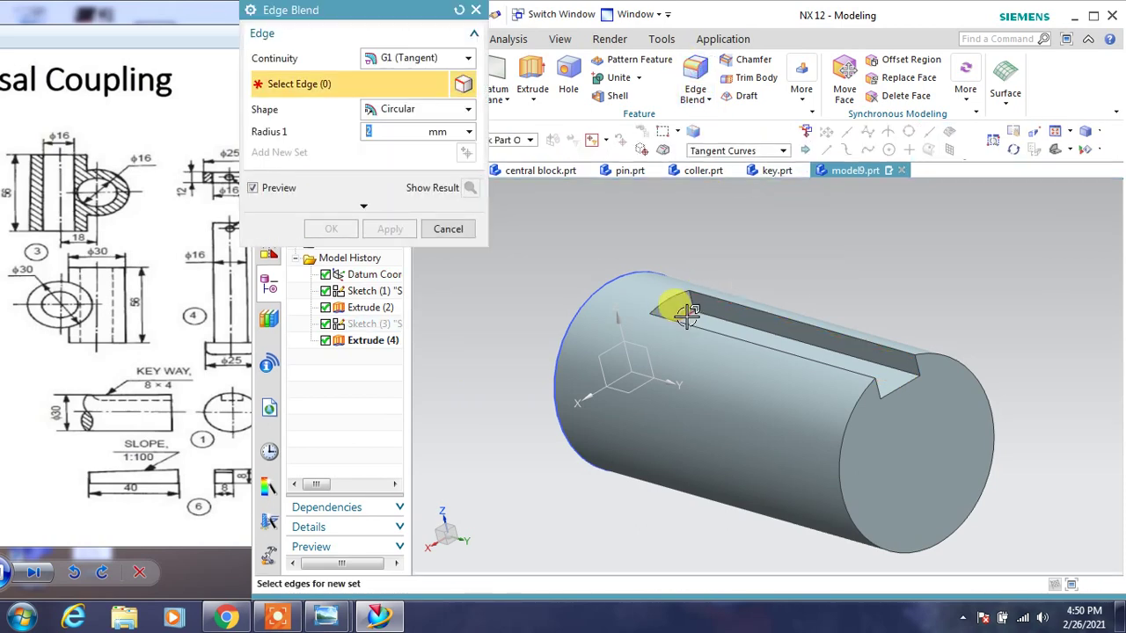
click(685, 316)
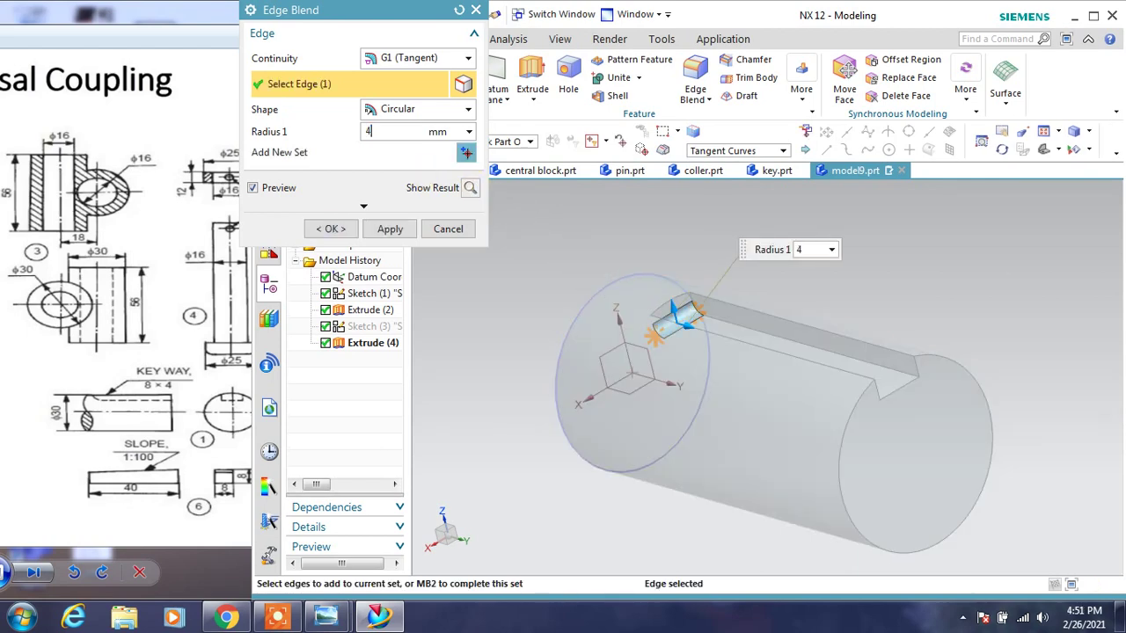
click(328, 229)
mouse_move(464, 369)
middle_down()
mouse_move(503, 352)
mouse_move(446, 384)
mouse_move(467, 360)
mouse_move(505, 377)
mouse_move(528, 369)
mouse_move(524, 394)
middle_up()
Save the part under the name shaft as shaft.prt
key(ctrl+s)
text(shaft)
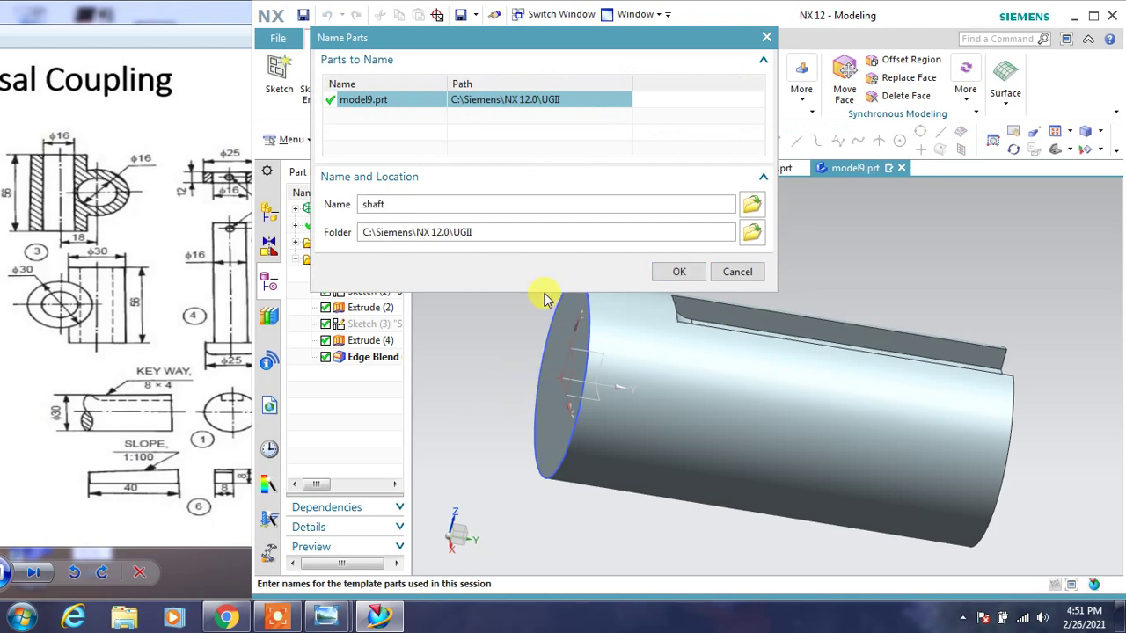
key(Return)
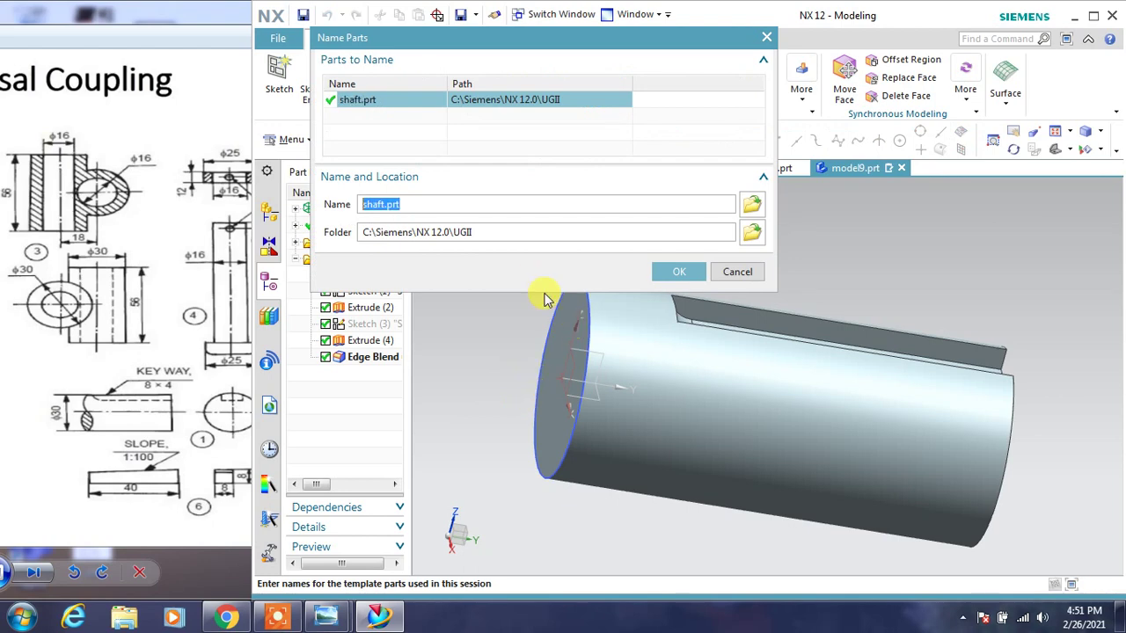
click(684, 273)
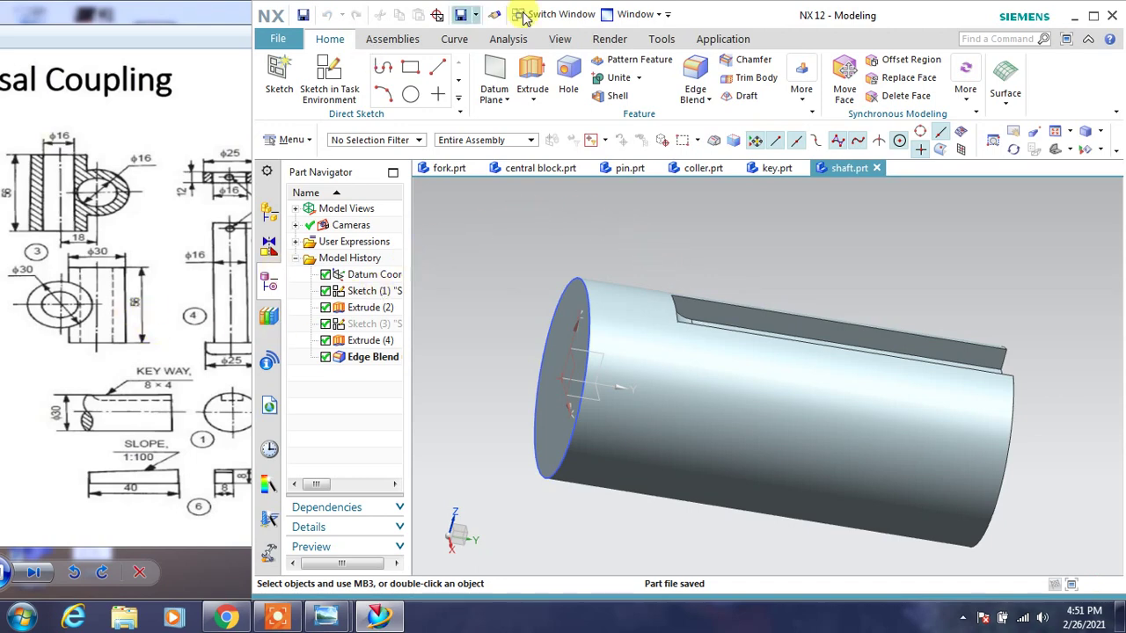
drag(719, 12, 719, 24)
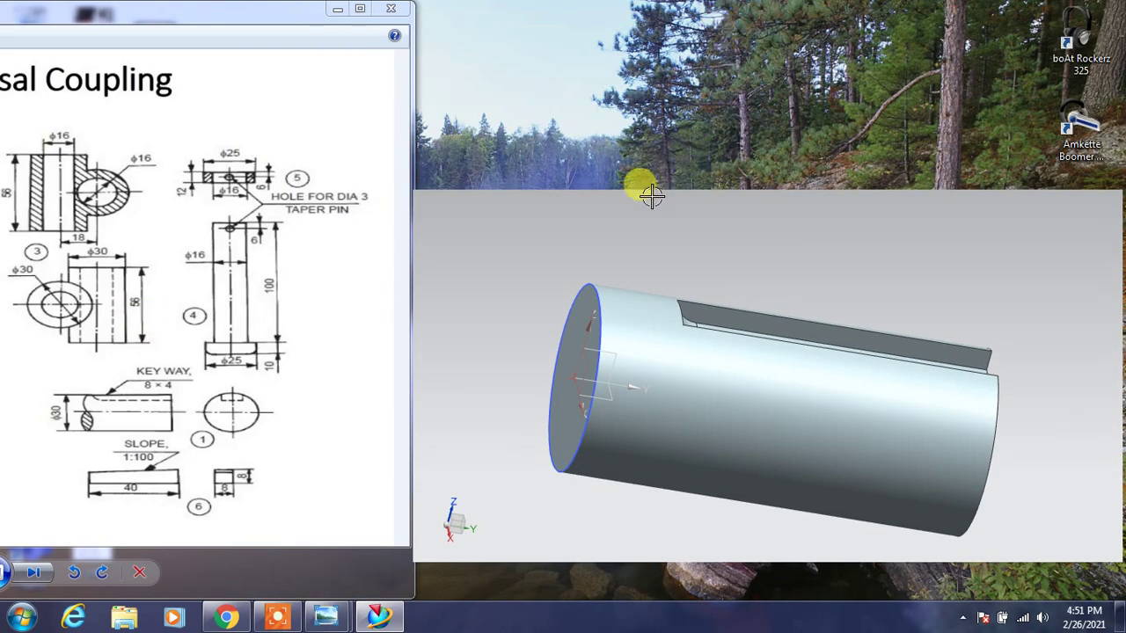
middle_drag(401, 518, 348, 222)
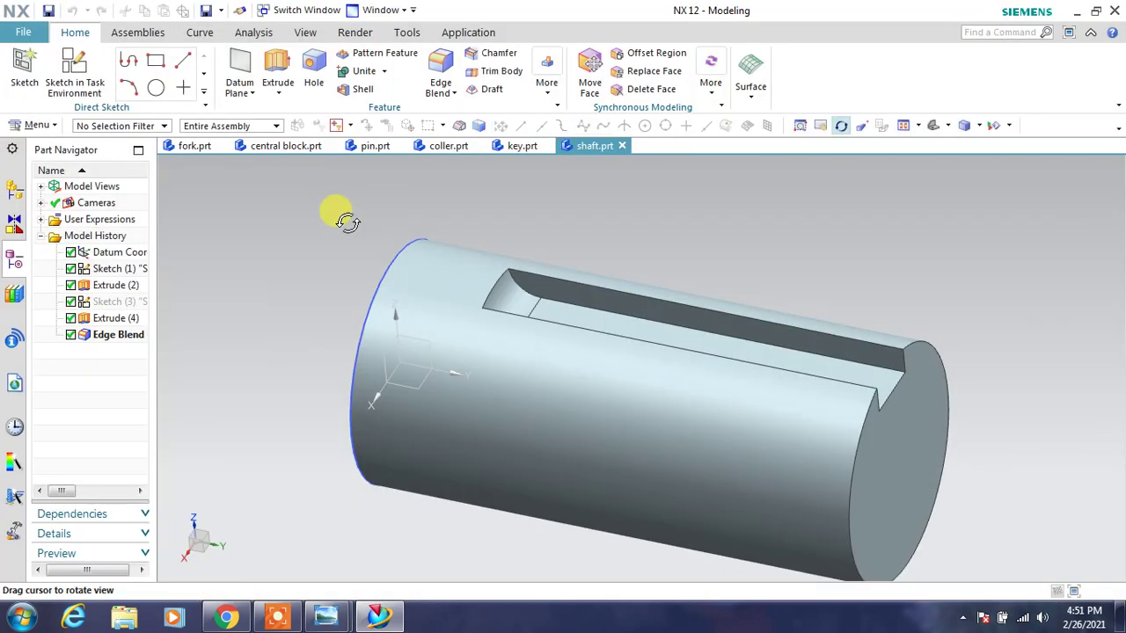
Create a new file from the Assembly template
click(26, 33)
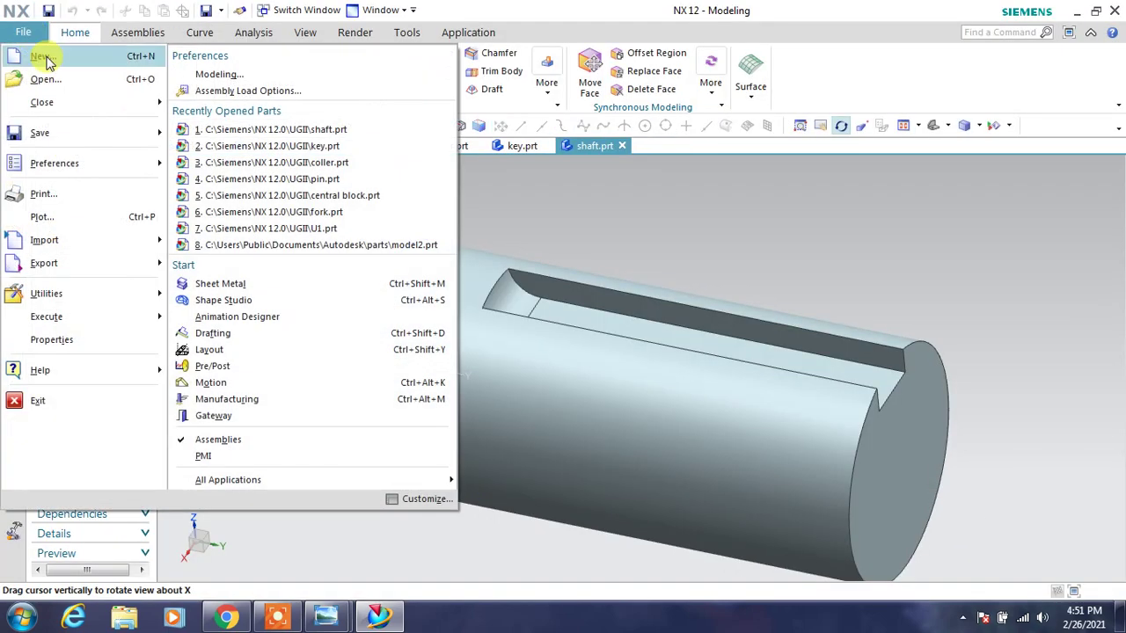
key(Escape)
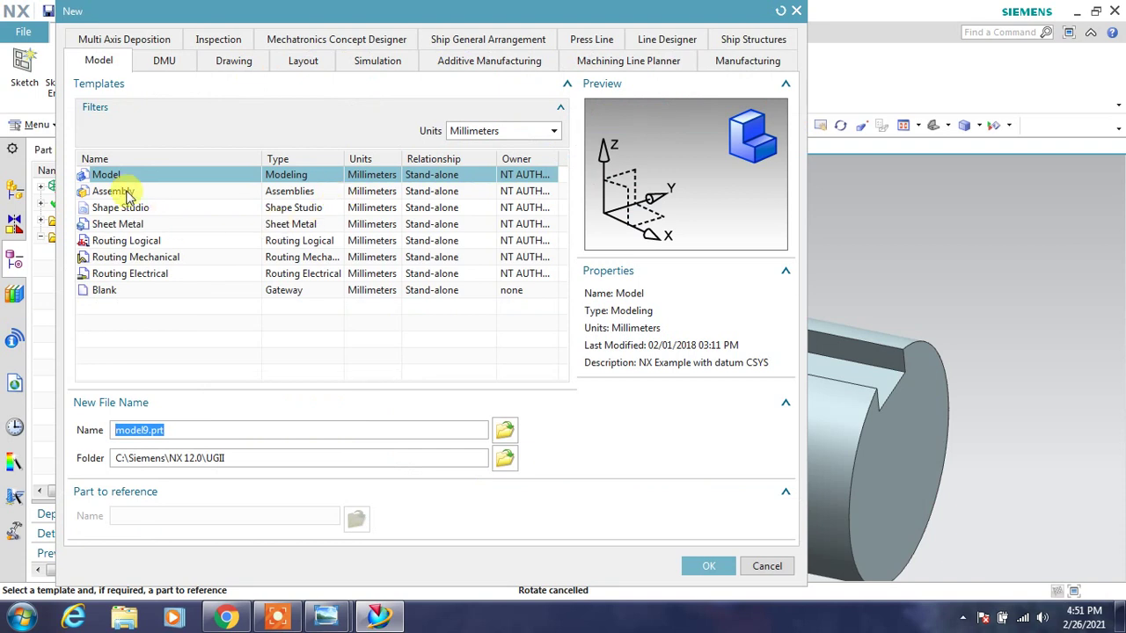
click(127, 192)
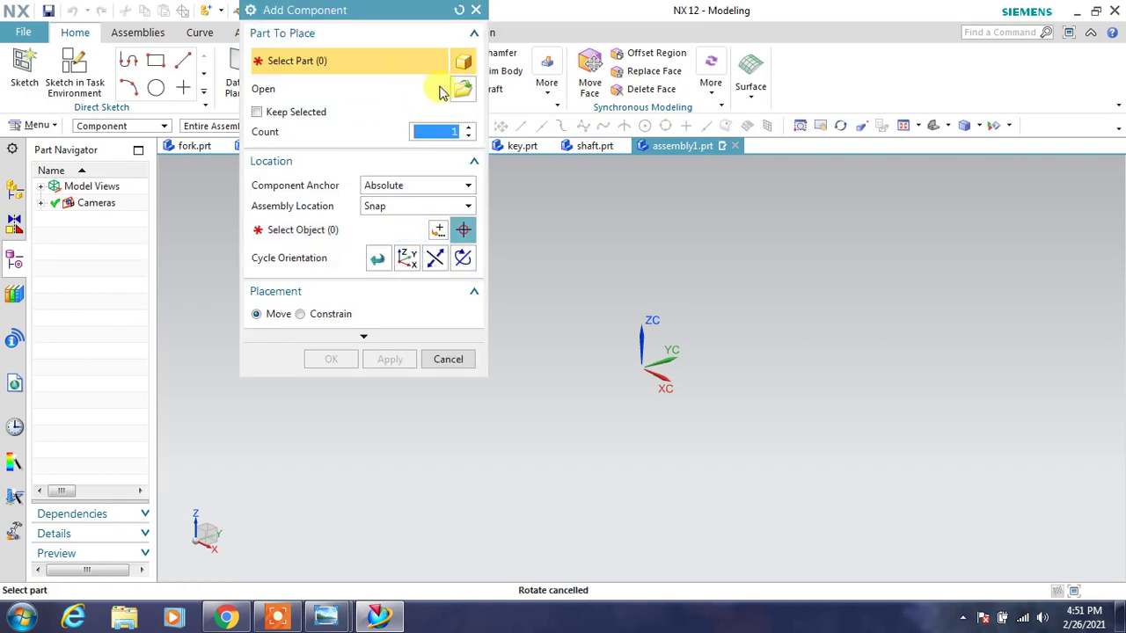
Browse for fork.prt and choose it as the component to add
click(462, 89)
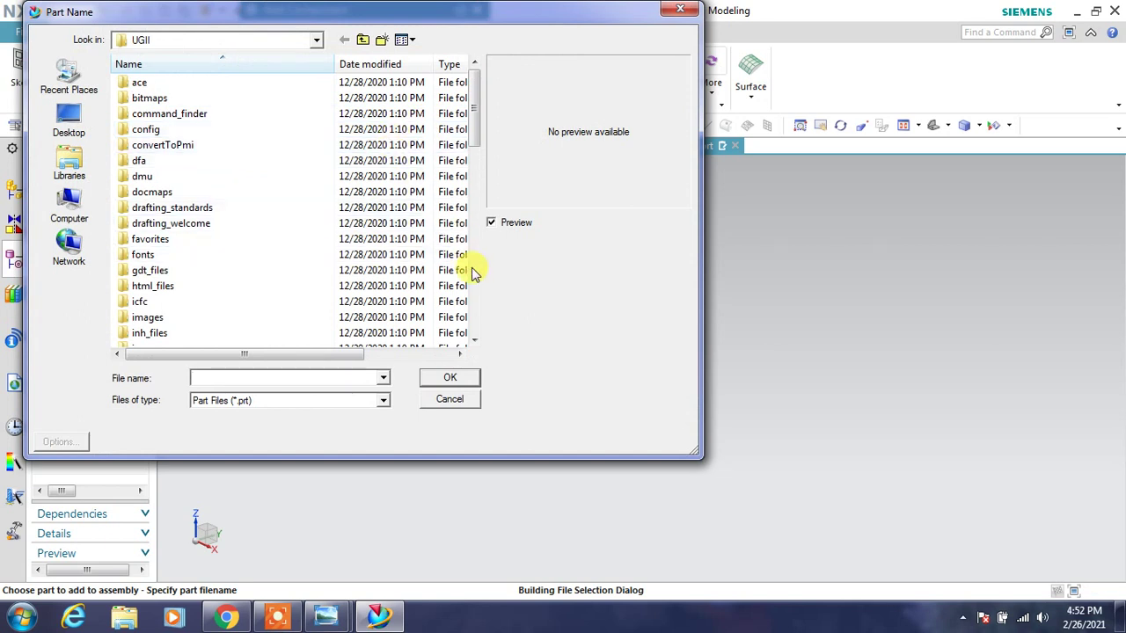
click(472, 272)
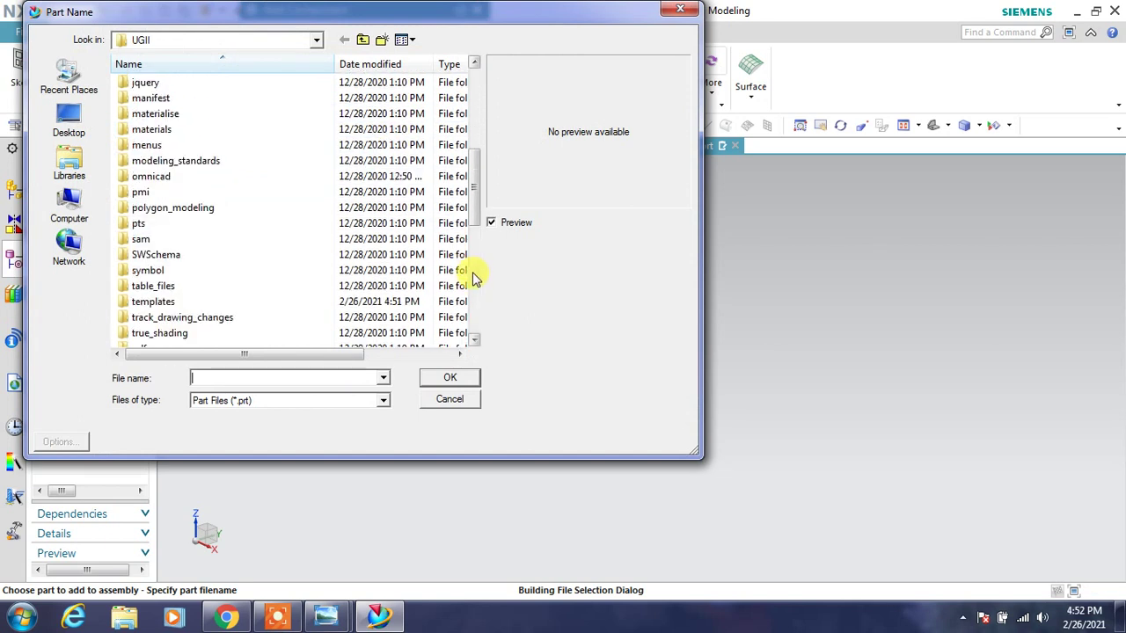
click(478, 314)
click(250, 376)
text(f)
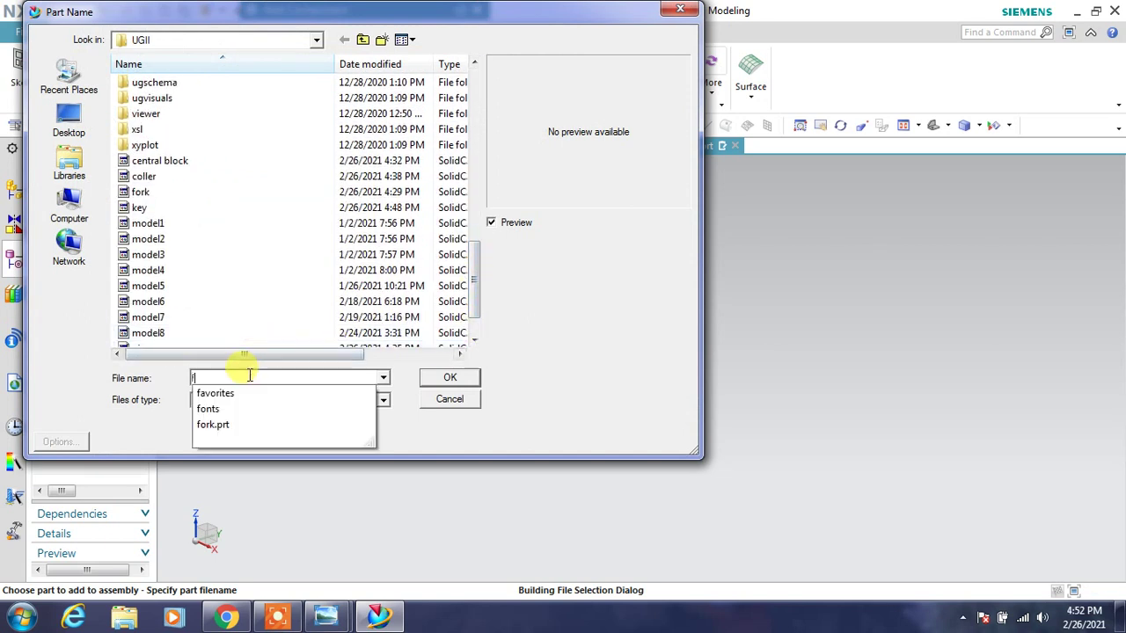
click(235, 413)
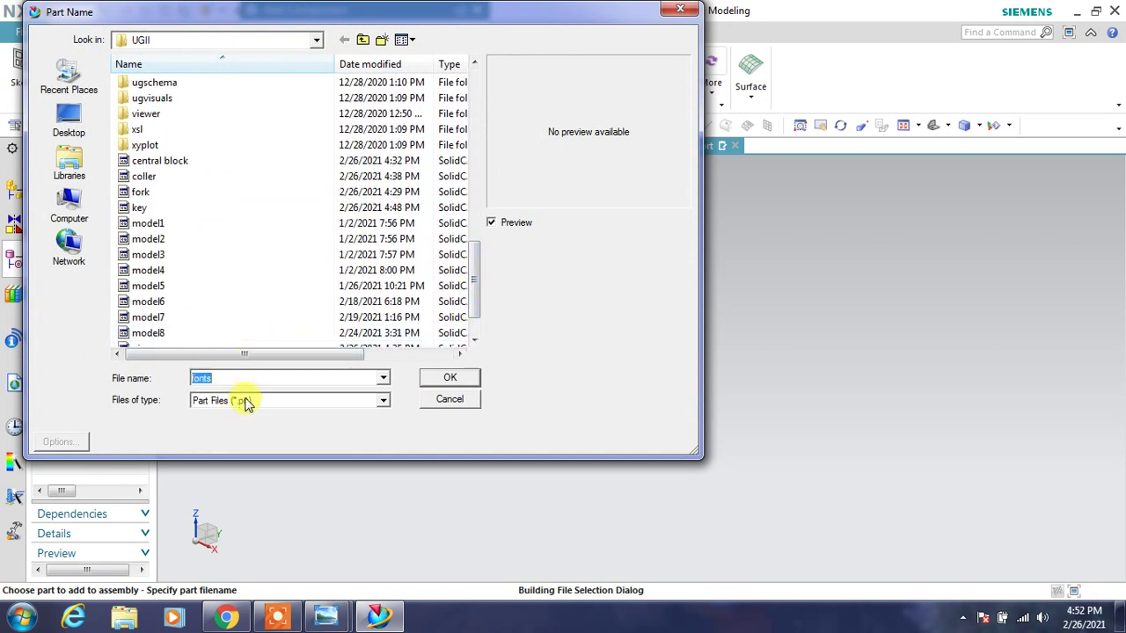
text(f)
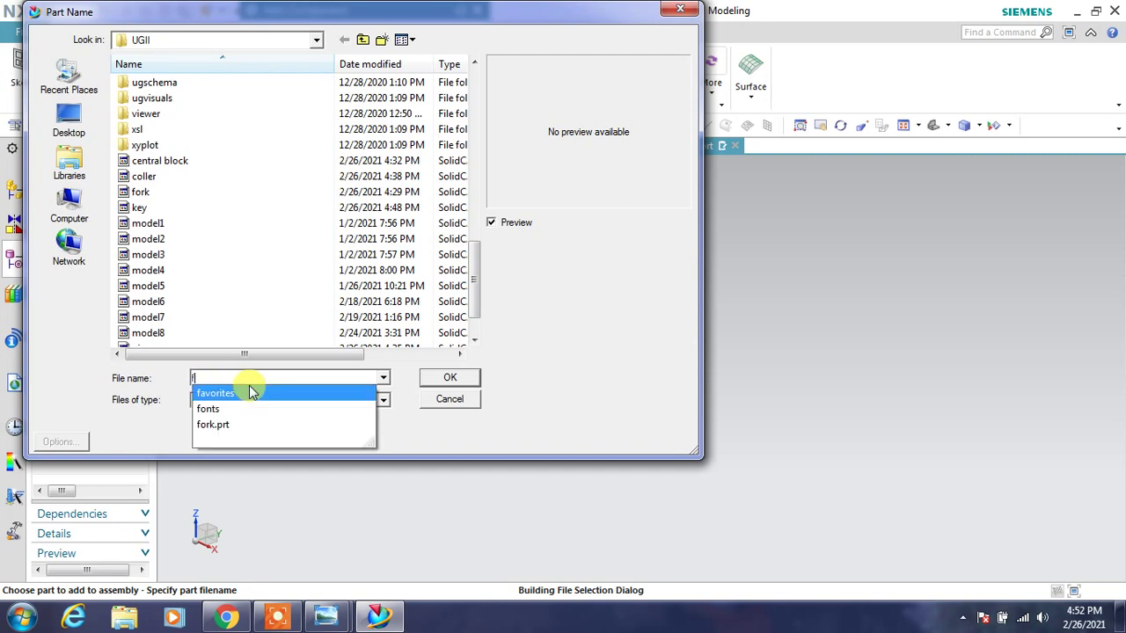
click(444, 378)
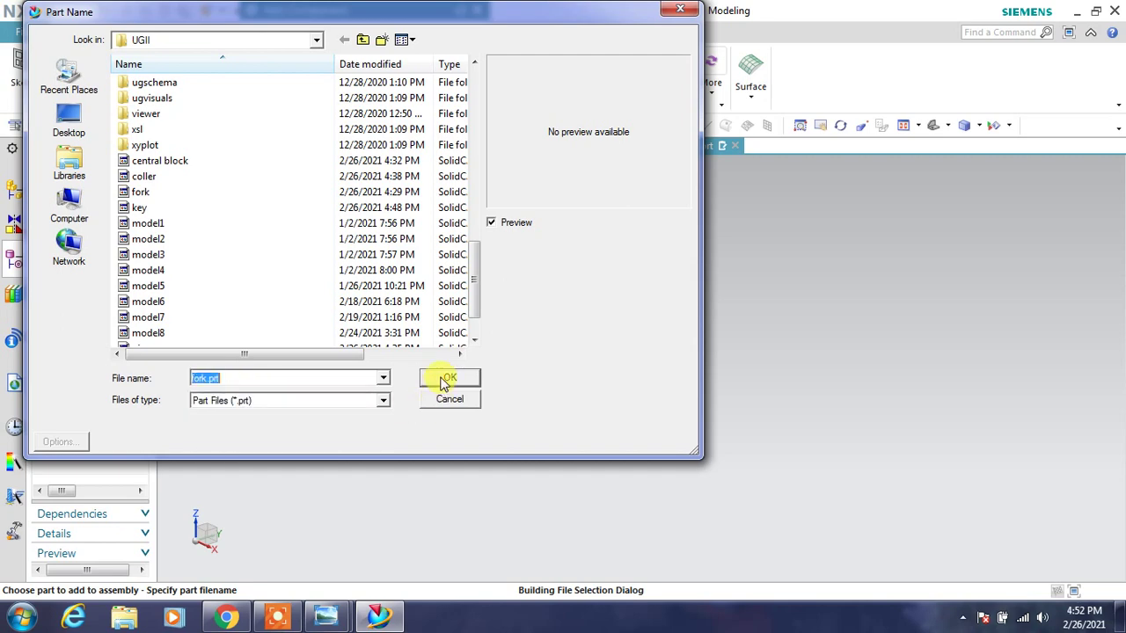
click(436, 374)
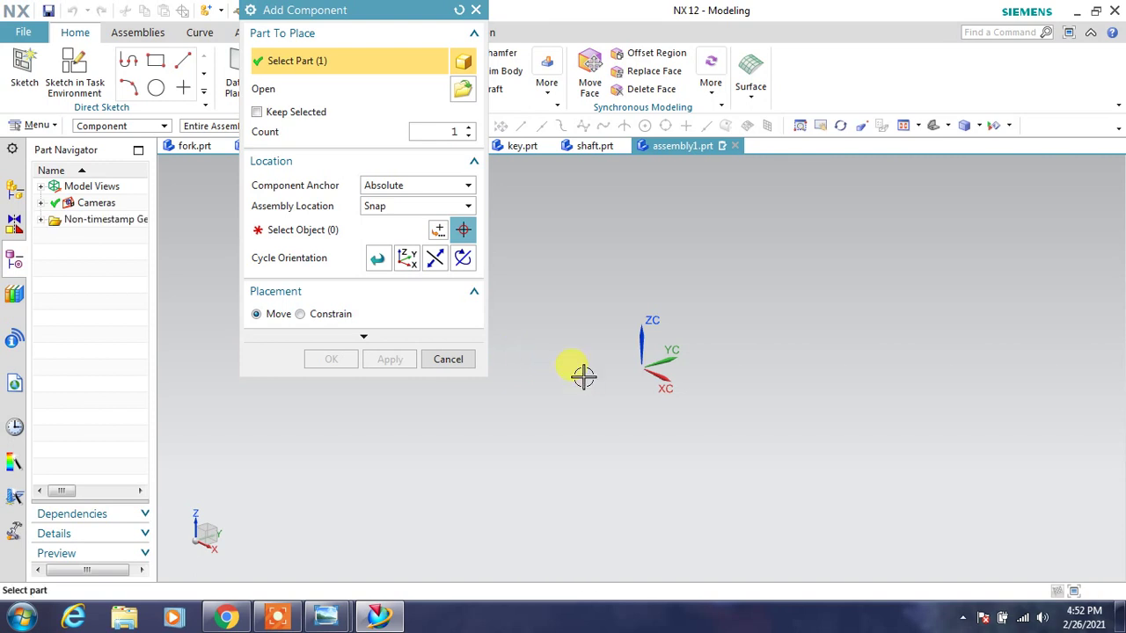
Place two fork copies at a point in the view and show the Constraint Navigator
click(281, 230)
middle_drag(730, 361, 674, 355)
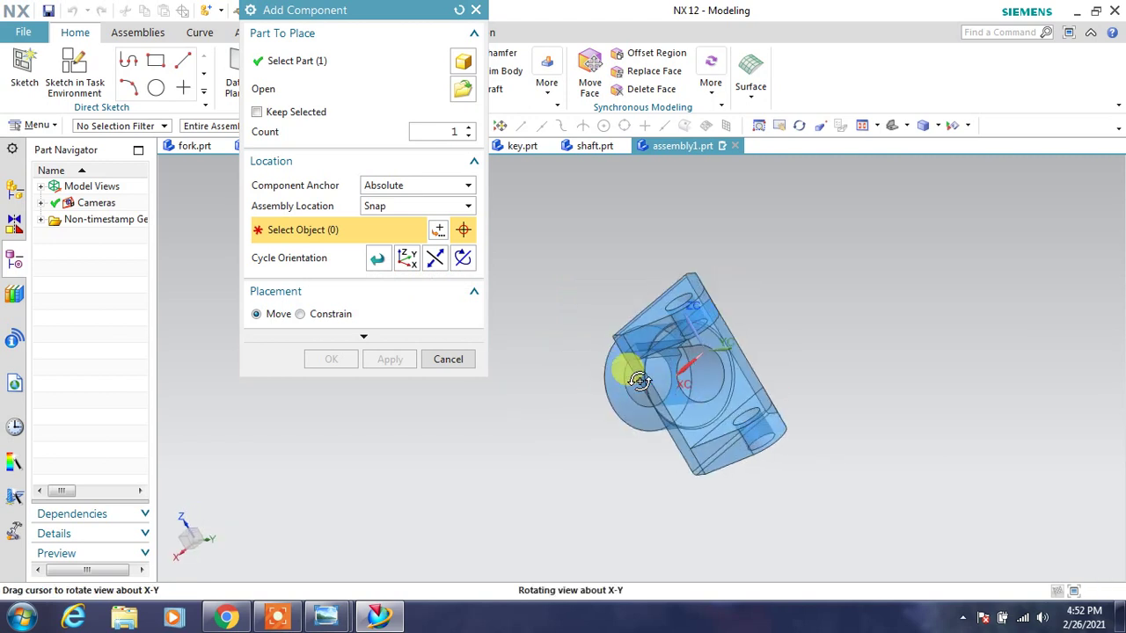
click(471, 128)
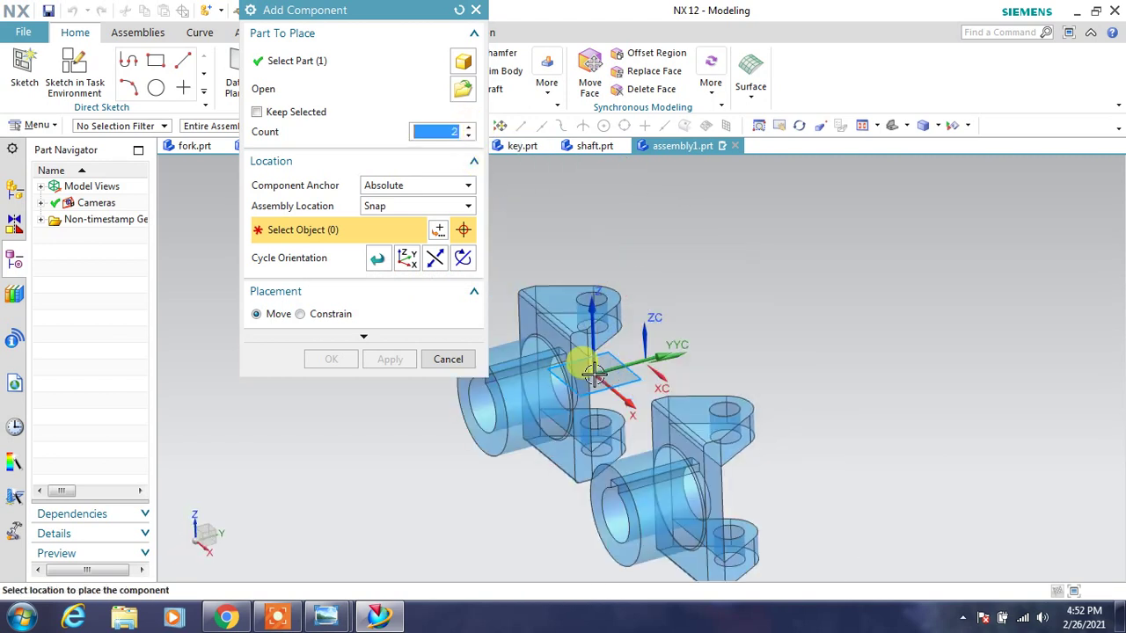
click(591, 291)
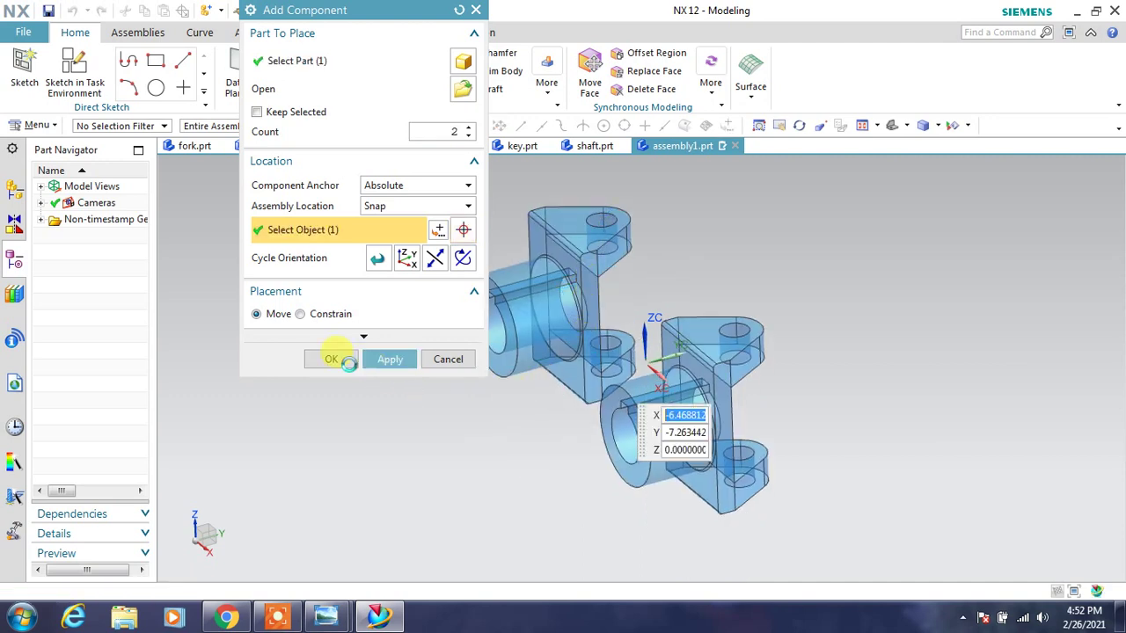
click(331, 407)
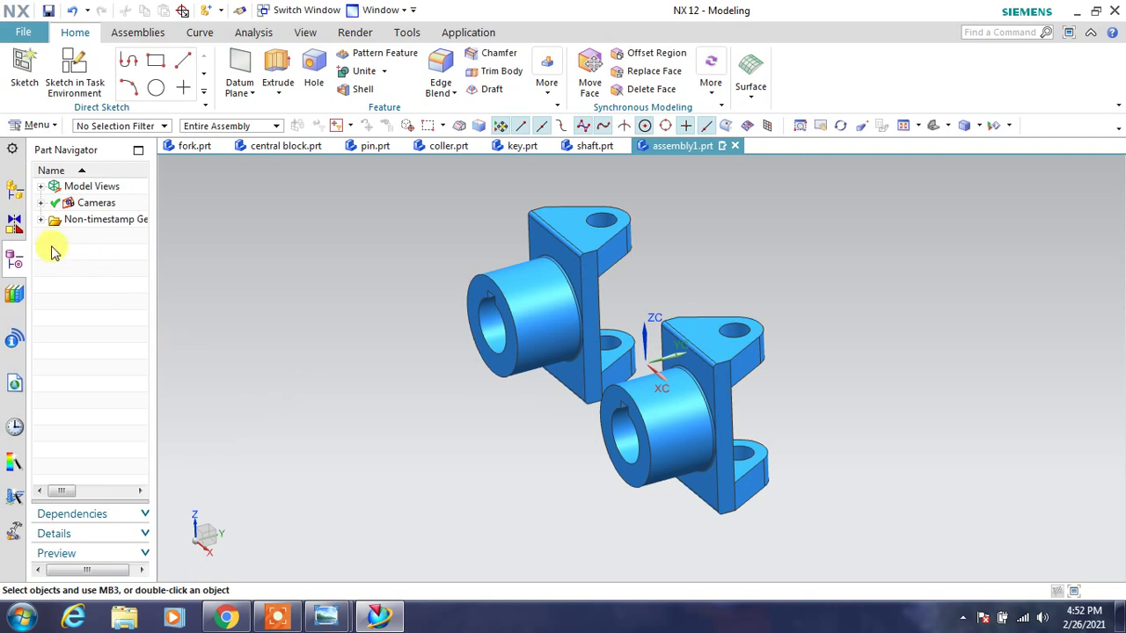
click(14, 224)
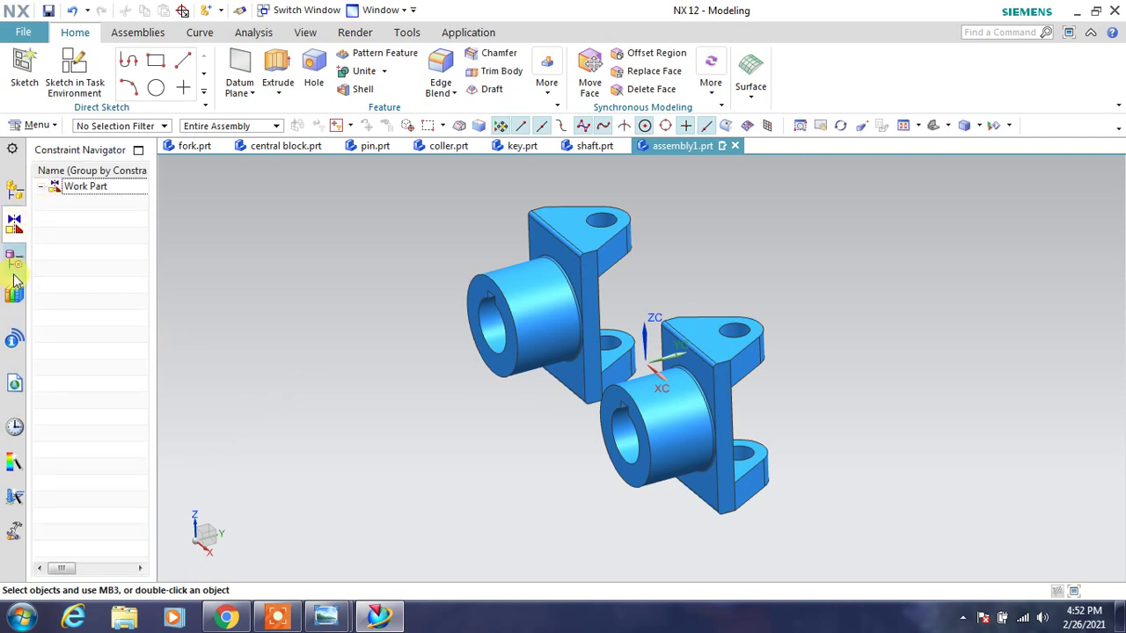
mouse_move(500, 371)
middle_down()
mouse_move(477, 340)
mouse_move(493, 361)
middle_up()
middle_drag(541, 415, 503, 338)
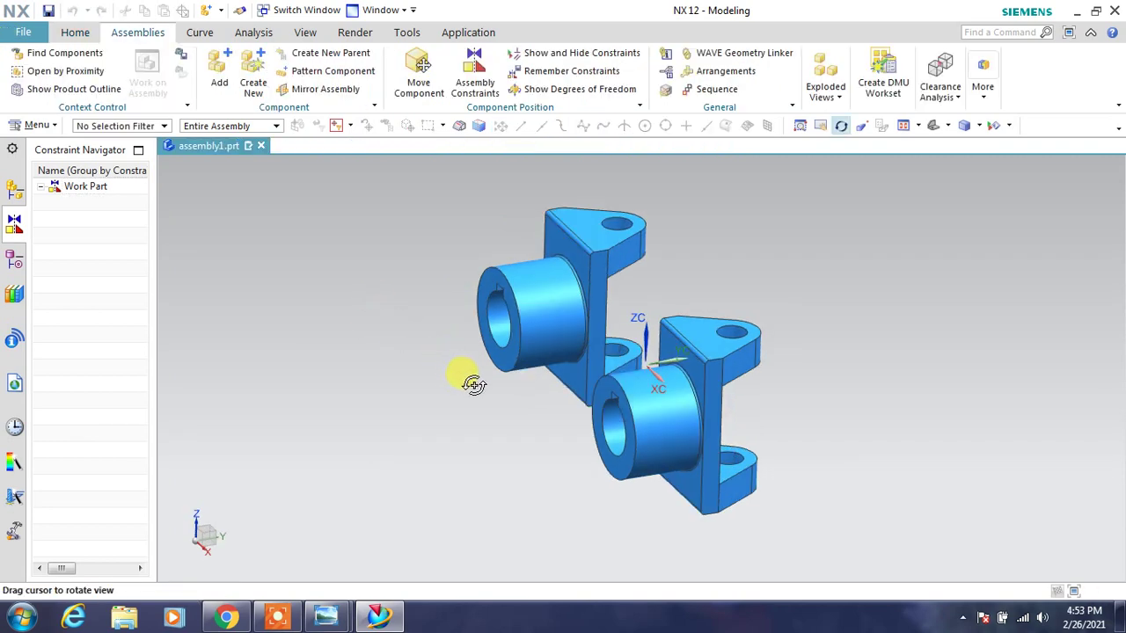
mouse_move(473, 384)
mouse_down()
mouse_move(495, 372)
mouse_move(500, 395)
mouse_up()
key(Escape)
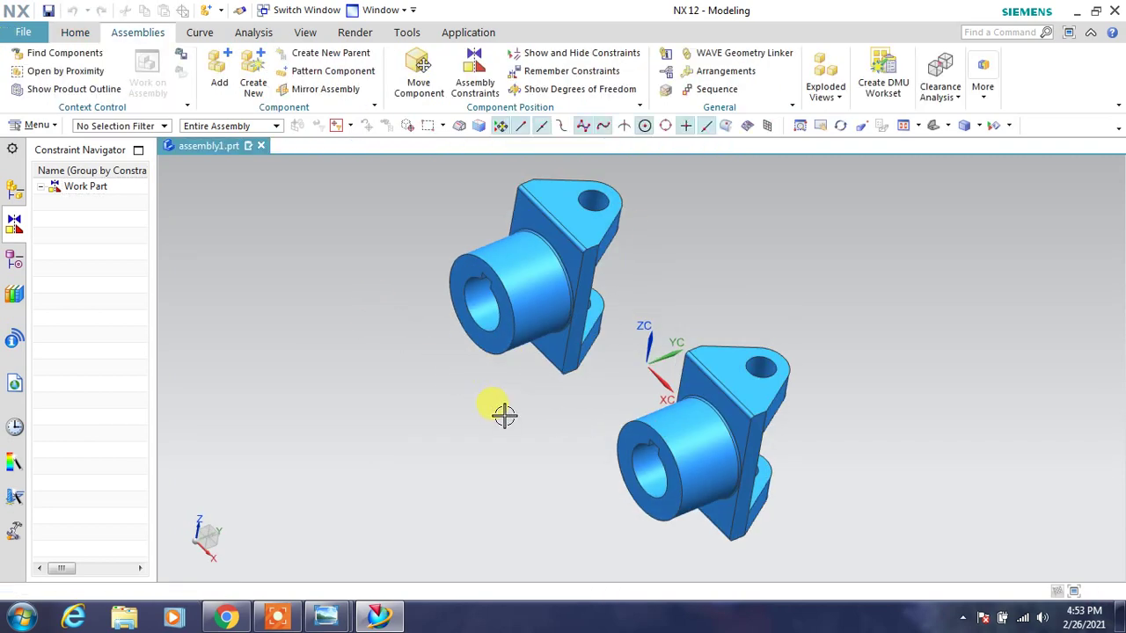
middle_drag(504, 415, 473, 390)
click(535, 253)
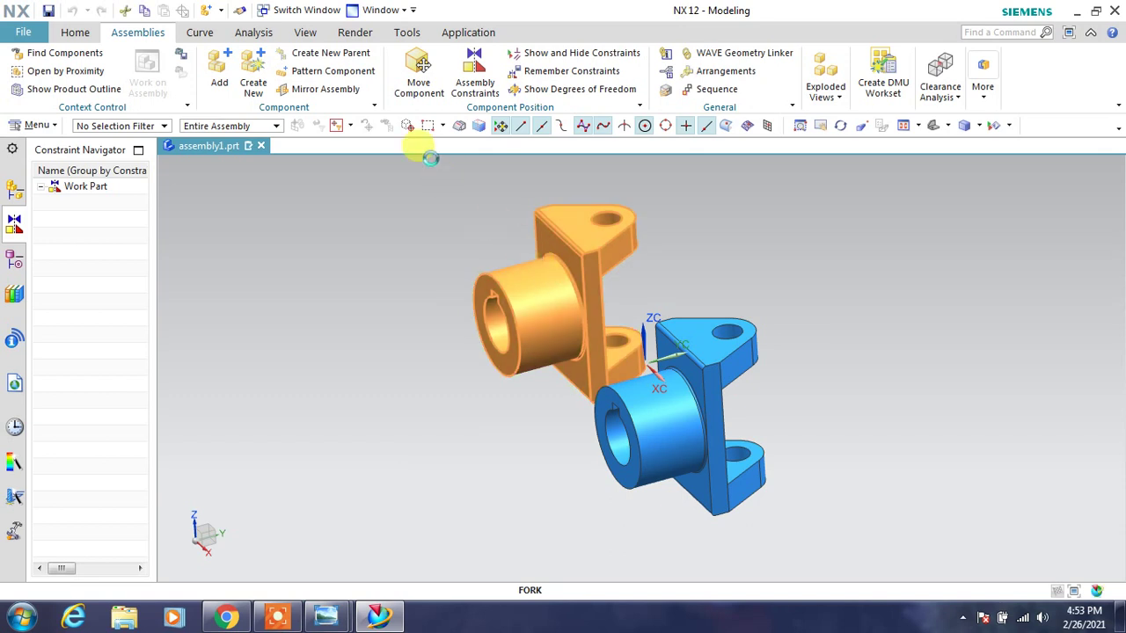
click(470, 66)
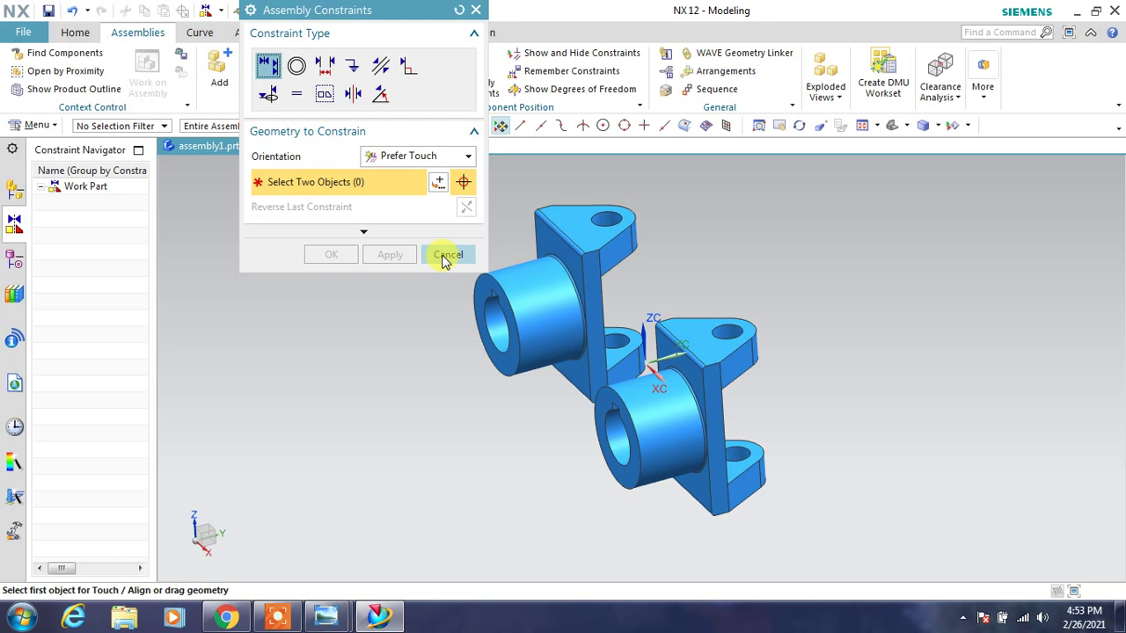
click(448, 255)
click(697, 369)
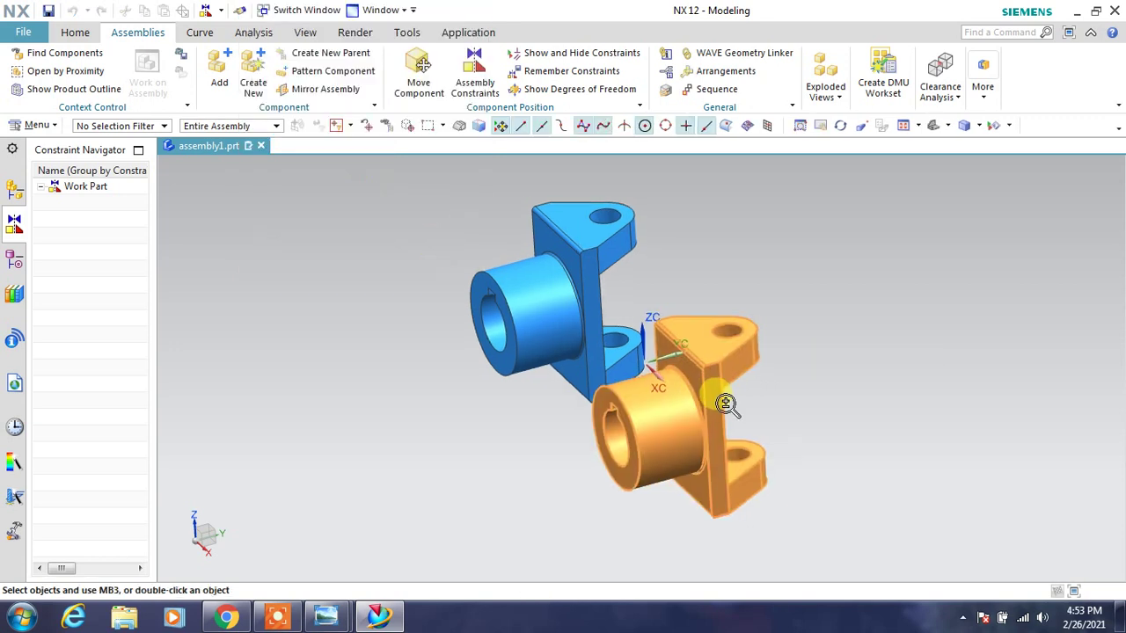
middle_drag(723, 402, 741, 396)
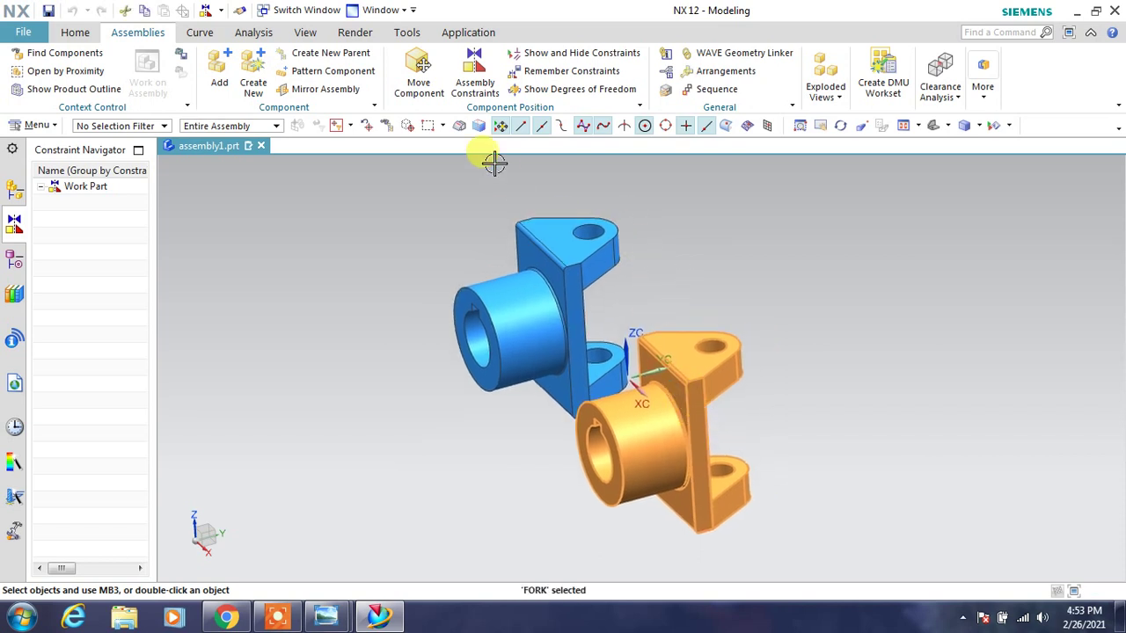
Rotate the second fork and slide it to the right of the first
click(419, 71)
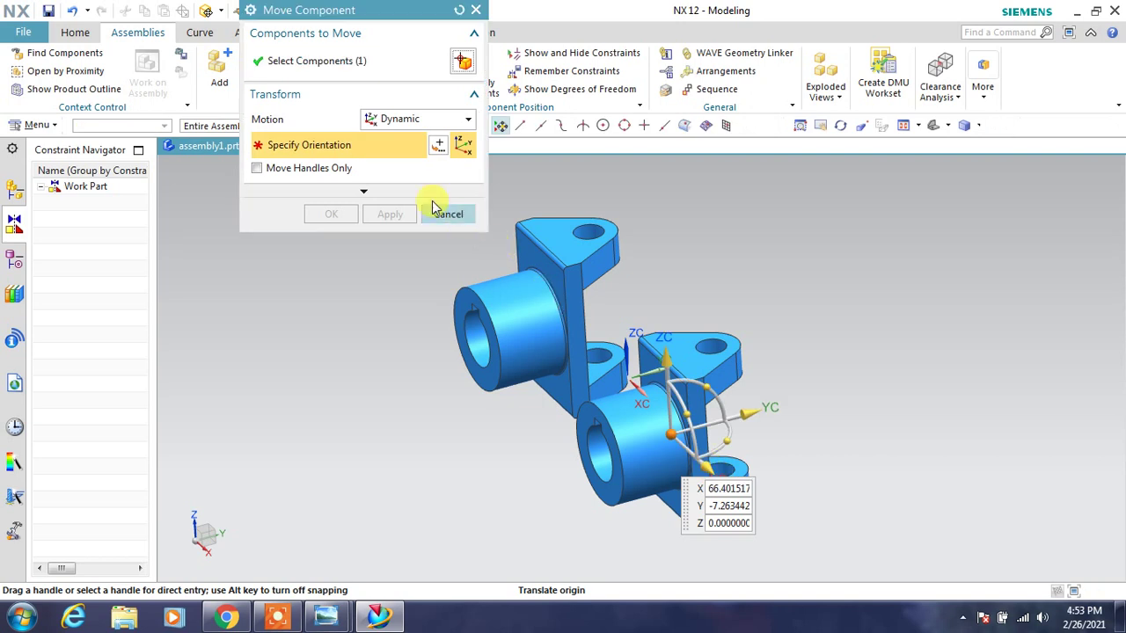
mouse_move(732, 445)
mouse_down()
mouse_move(636, 292)
mouse_move(584, 406)
mouse_up()
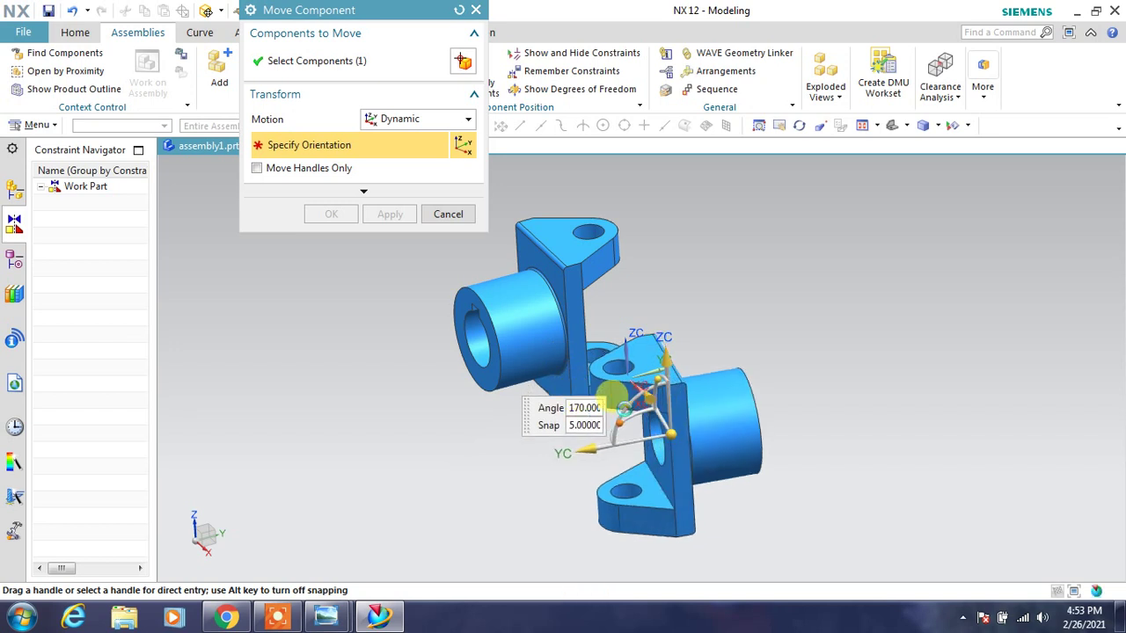
drag(674, 403, 756, 422)
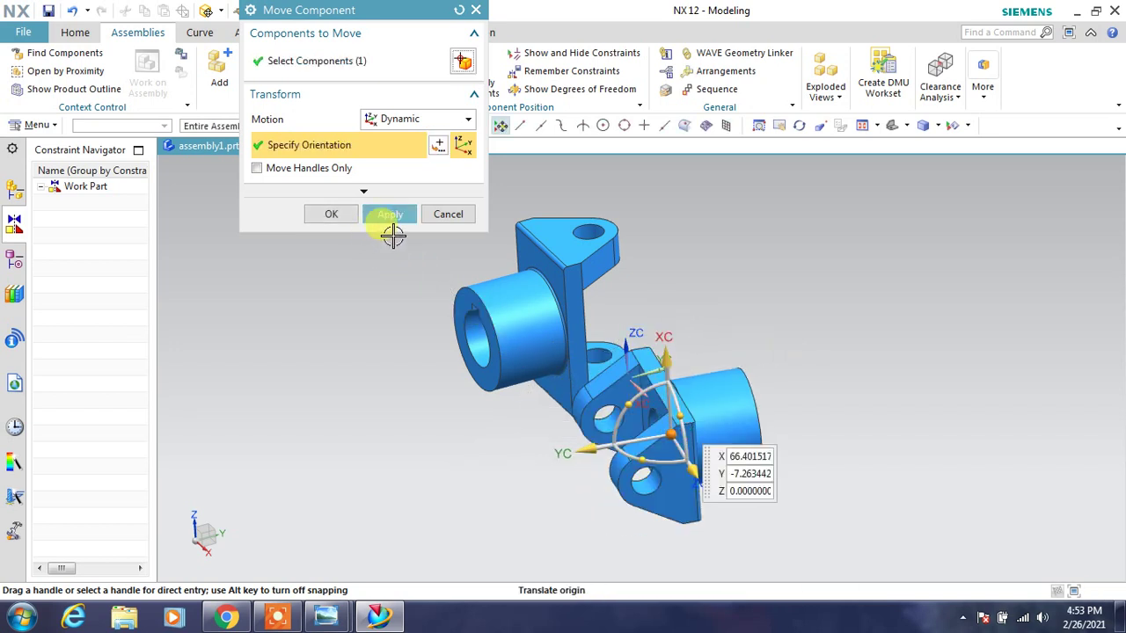
mouse_move(597, 446)
mouse_down()
mouse_move(885, 443)
mouse_move(813, 326)
mouse_up()
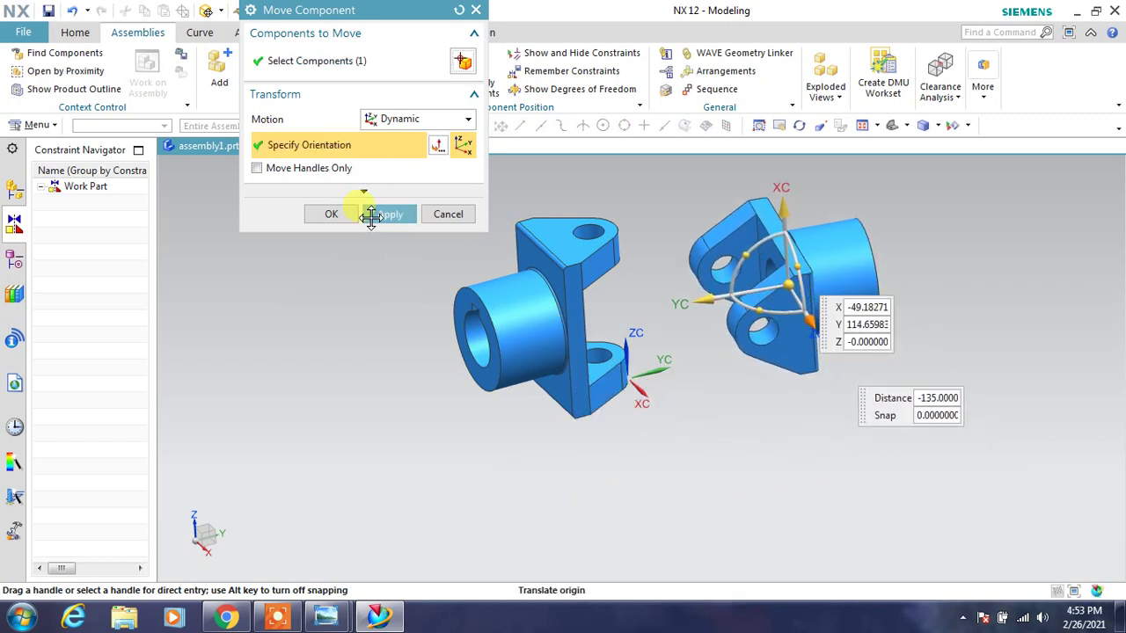
click(330, 214)
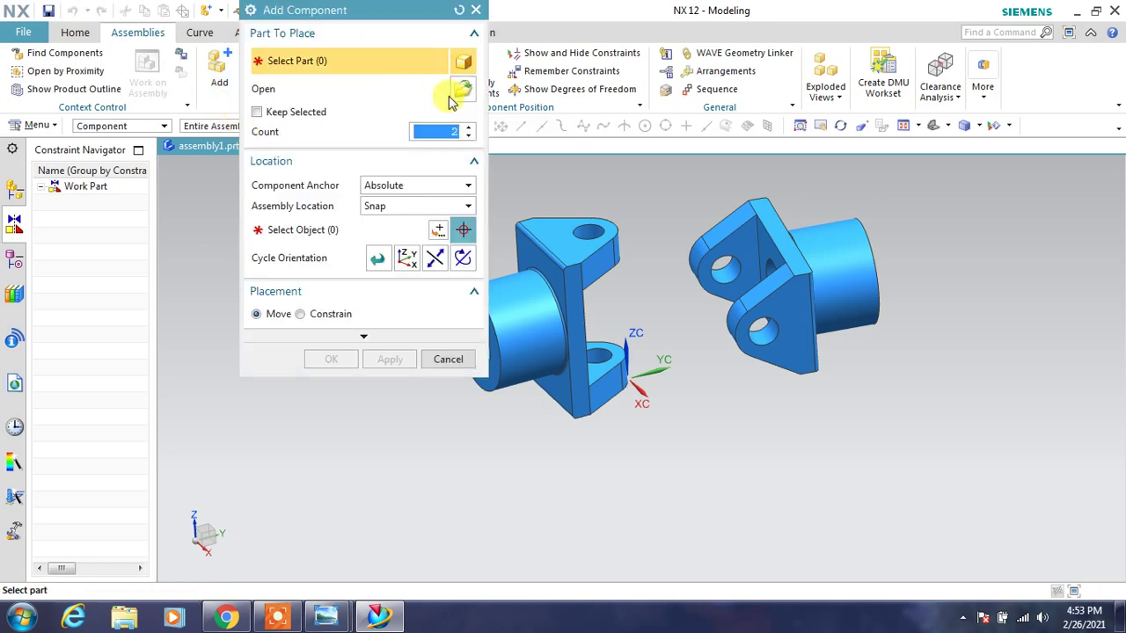
Place central block.prt between the two forks, rotated about 85° around ZC
click(461, 89)
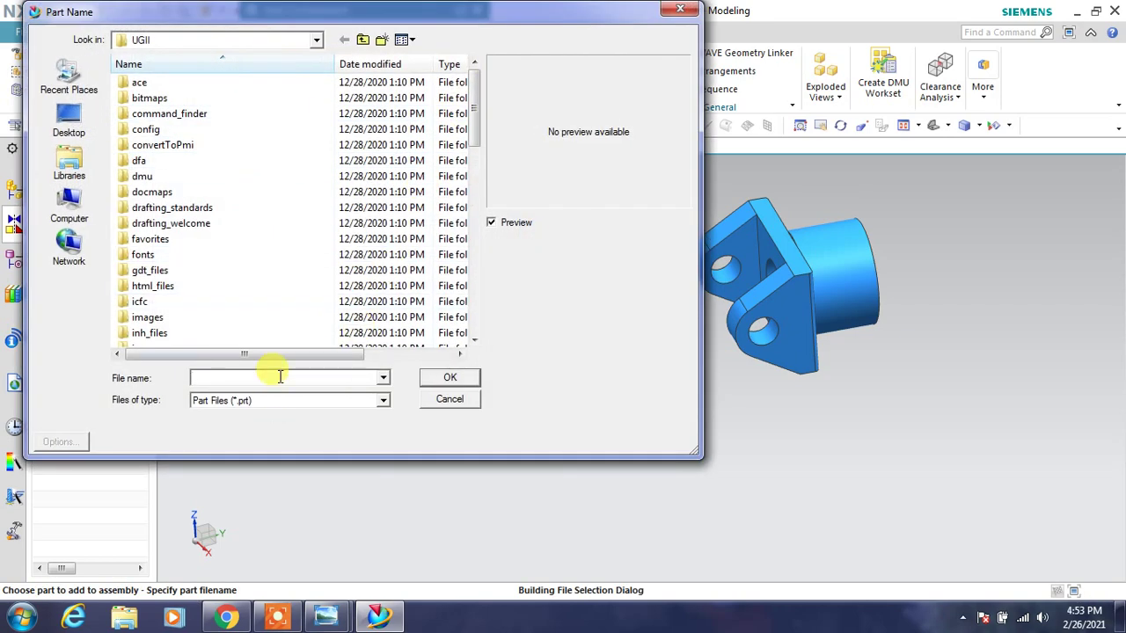
text(c)
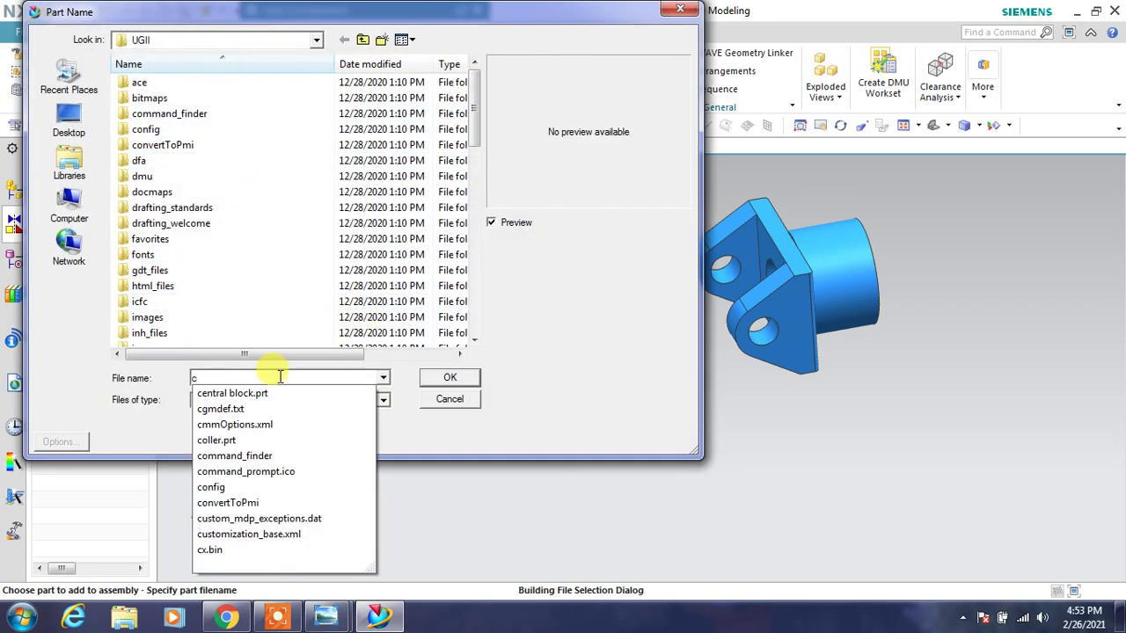
key(Return)
click(425, 378)
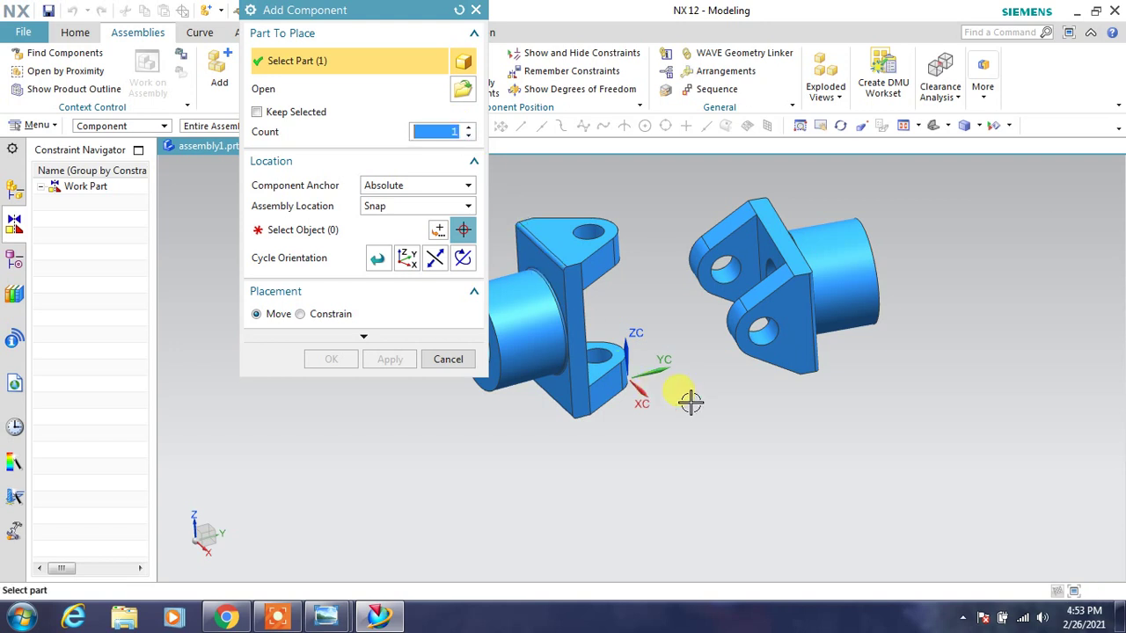
click(296, 229)
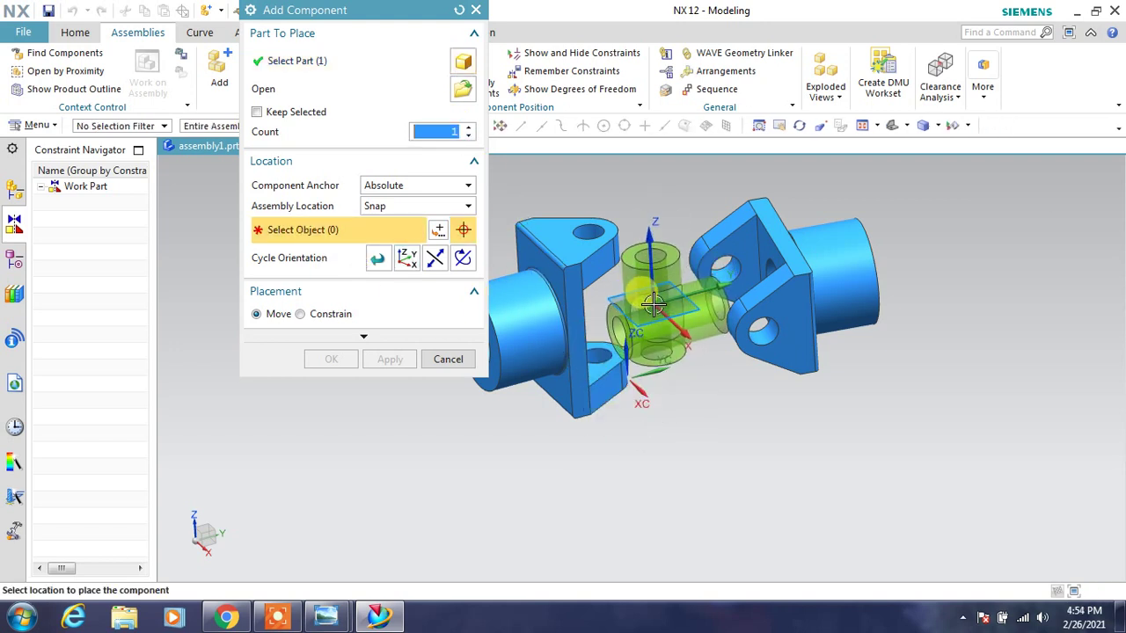
click(691, 391)
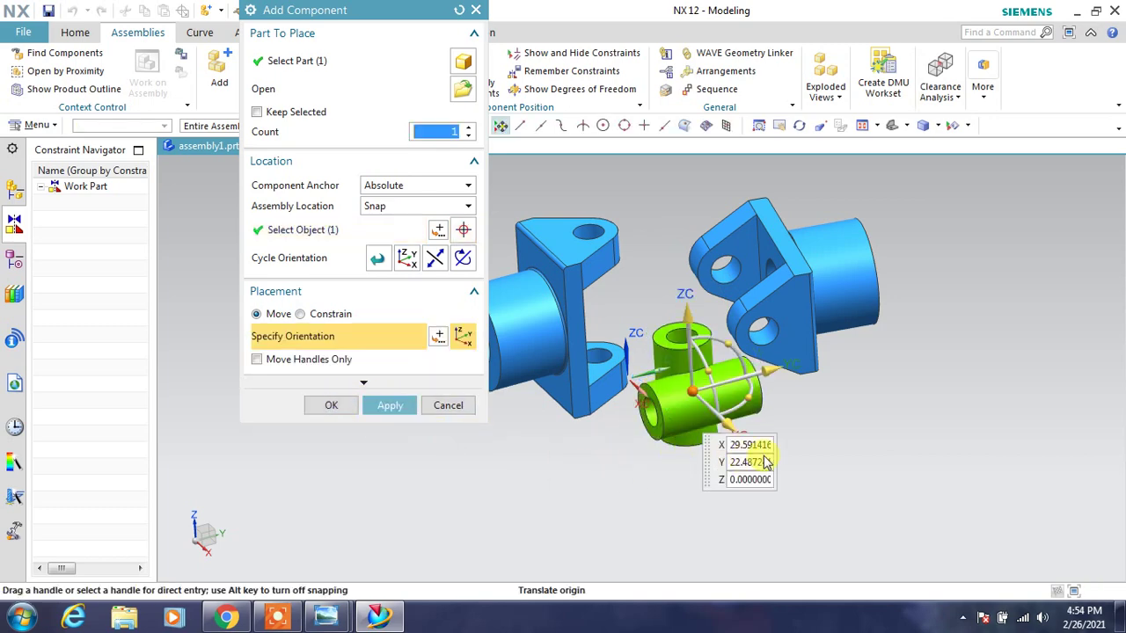
mouse_move(768, 464)
middle_down()
mouse_move(818, 415)
mouse_move(800, 412)
mouse_move(821, 435)
middle_up()
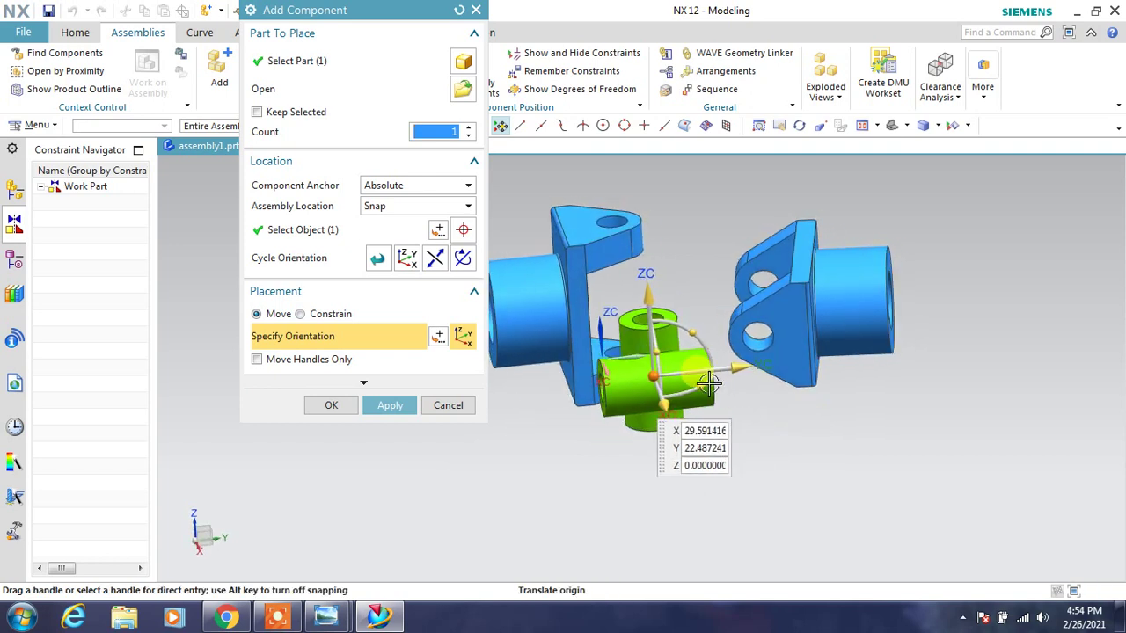
drag(711, 382, 690, 229)
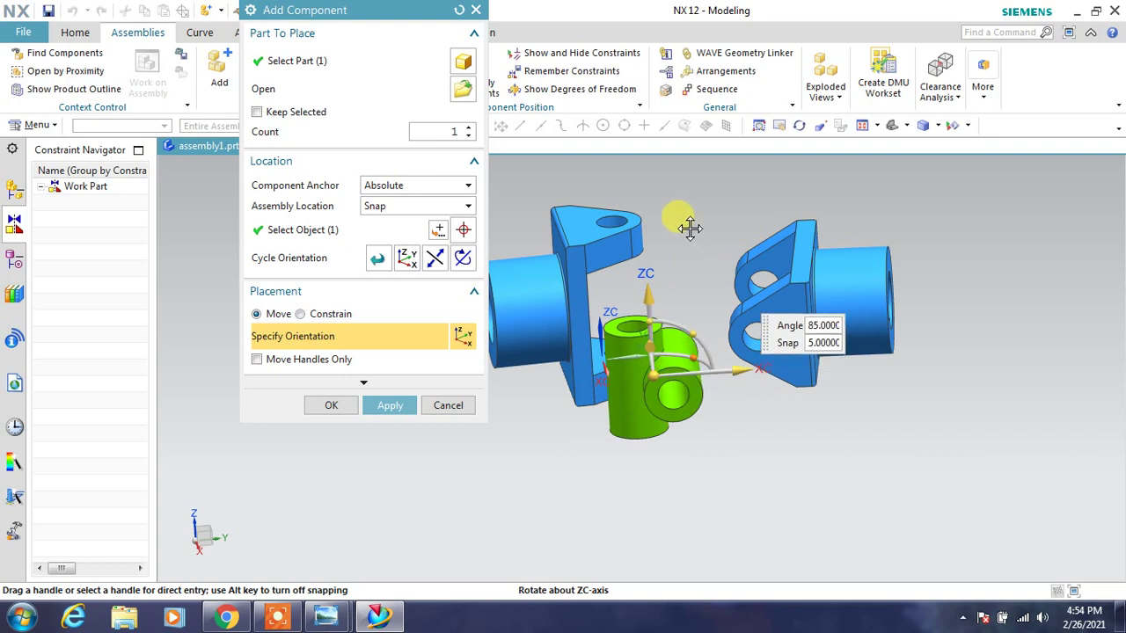
Place the central block and align its two axes with the left and right fork hole axes
click(340, 410)
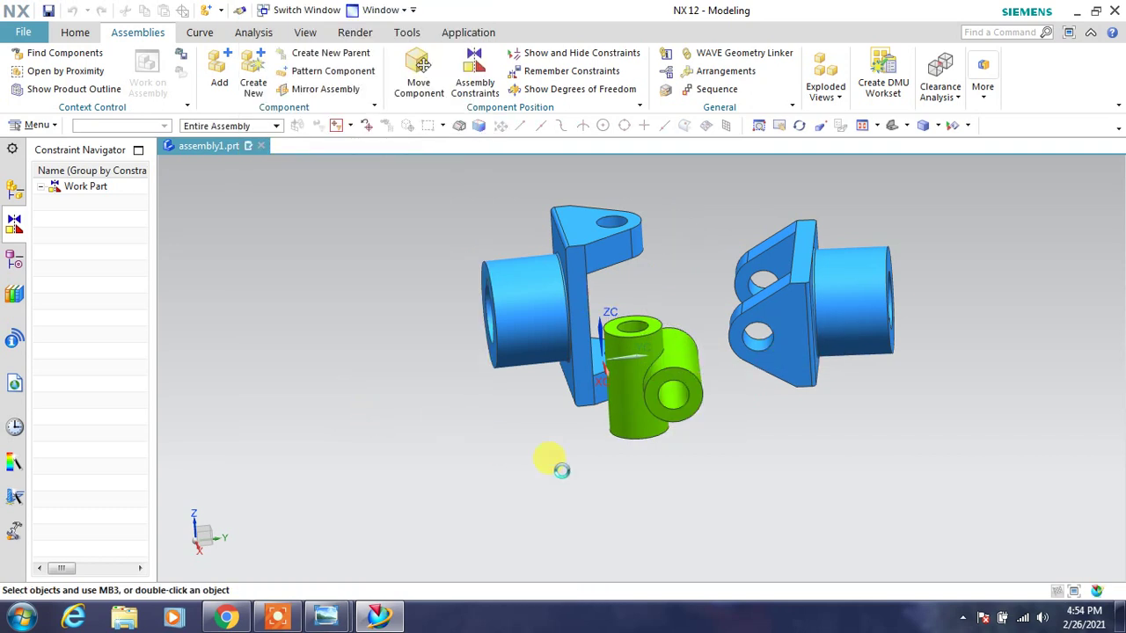
middle_drag(711, 465, 709, 470)
click(478, 95)
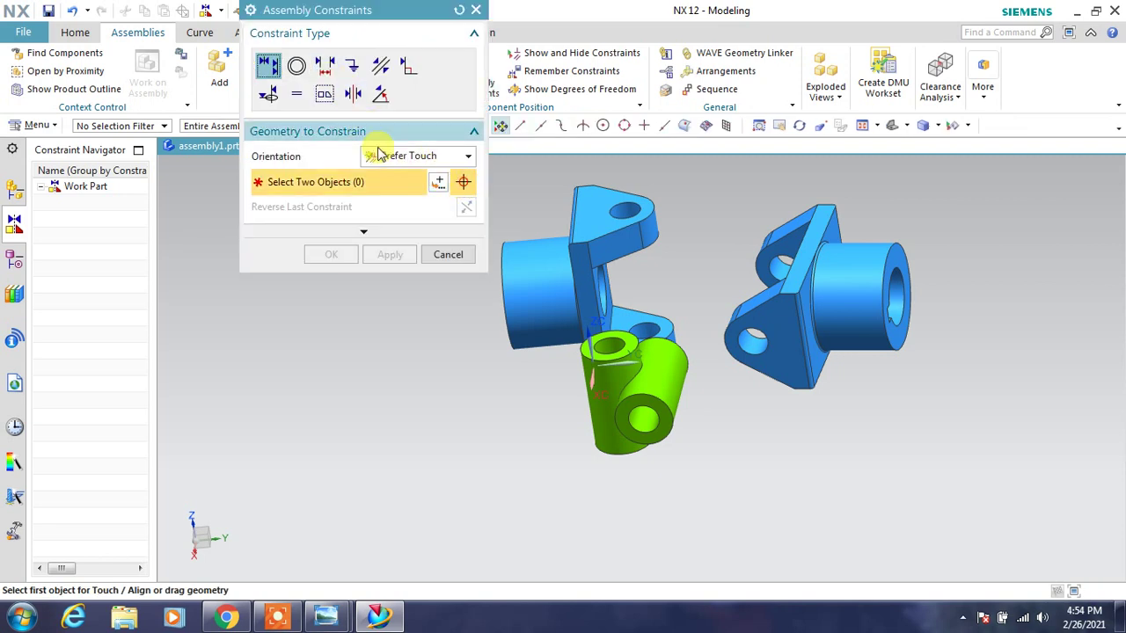
click(392, 157)
click(398, 226)
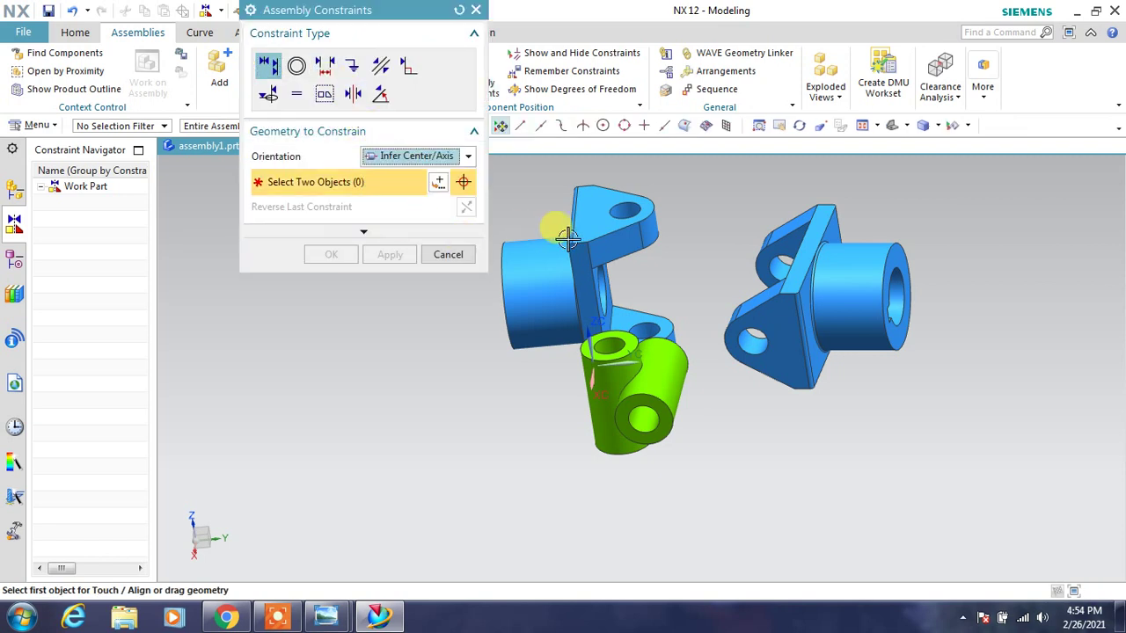
click(625, 211)
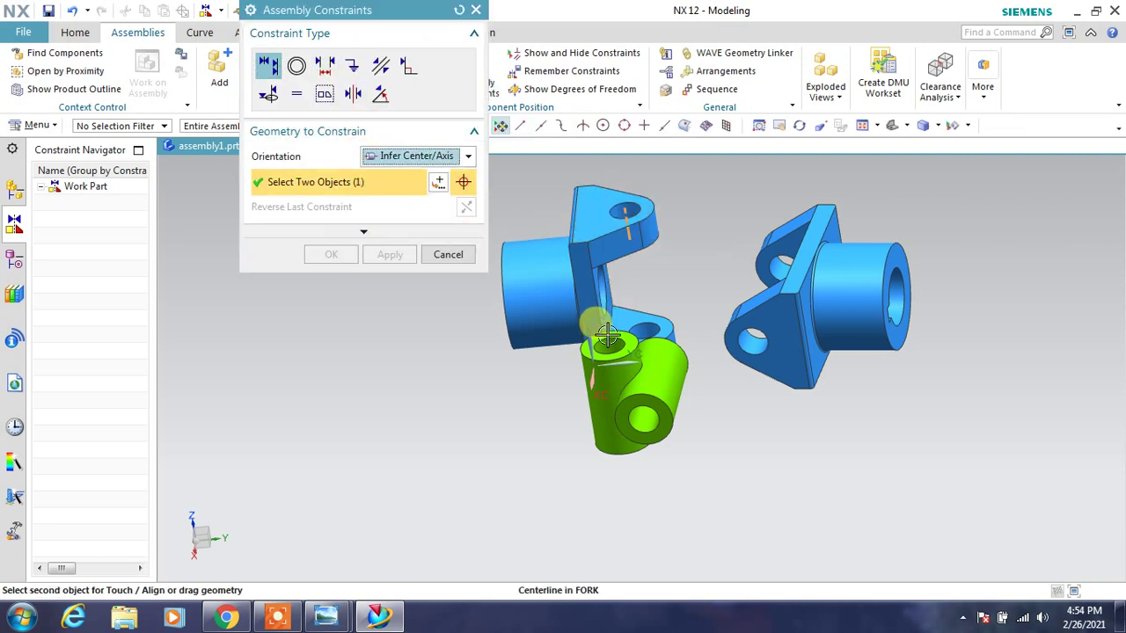
click(608, 346)
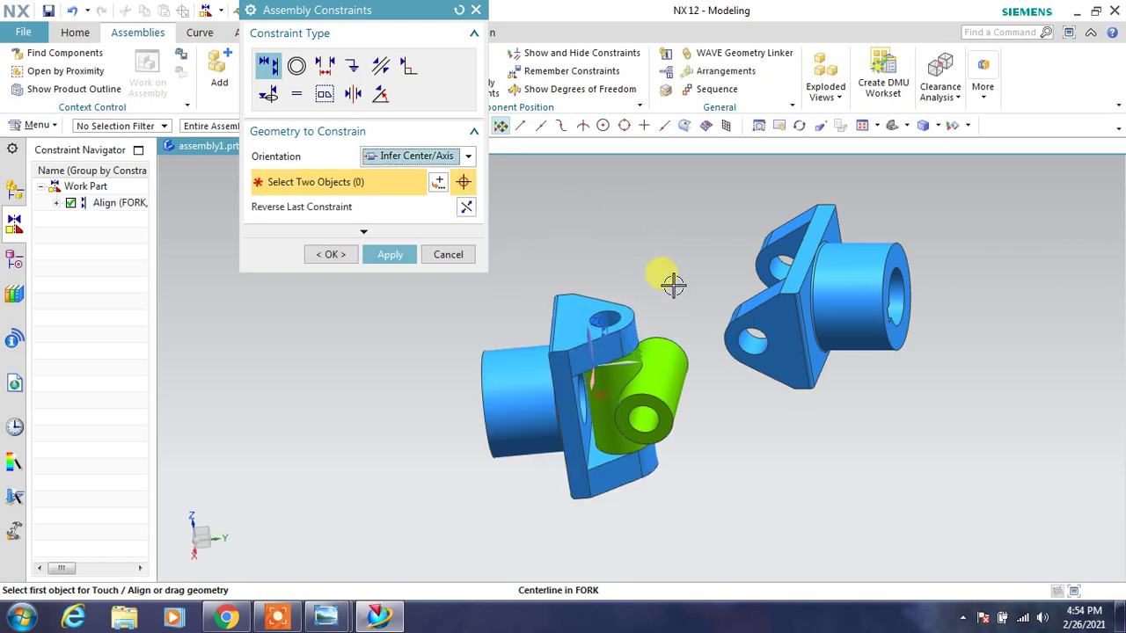
click(646, 420)
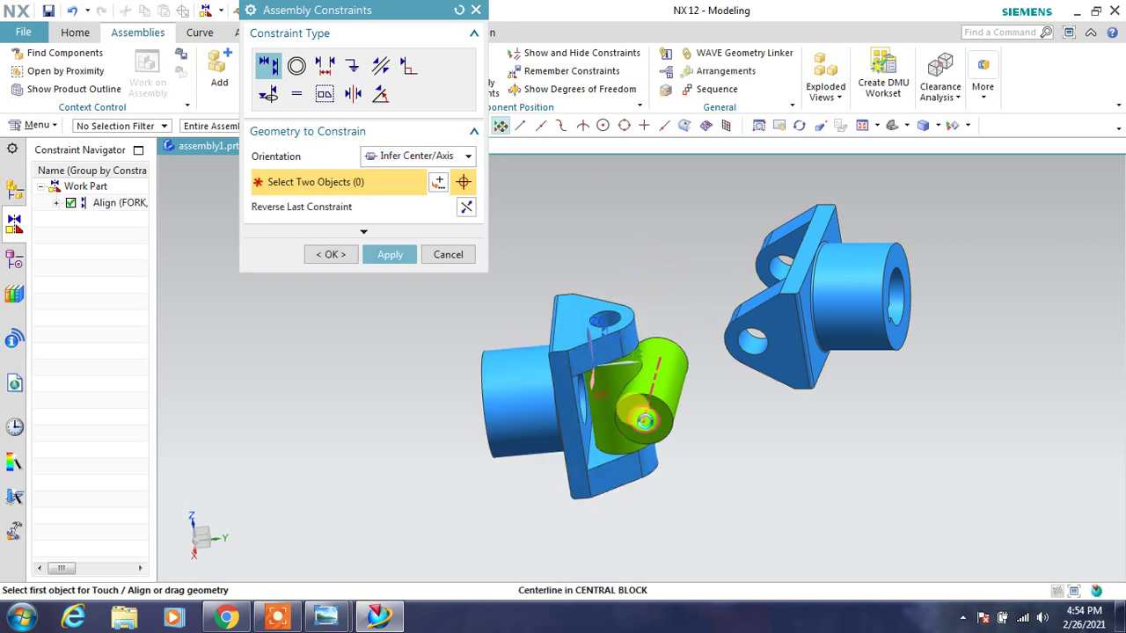
click(758, 343)
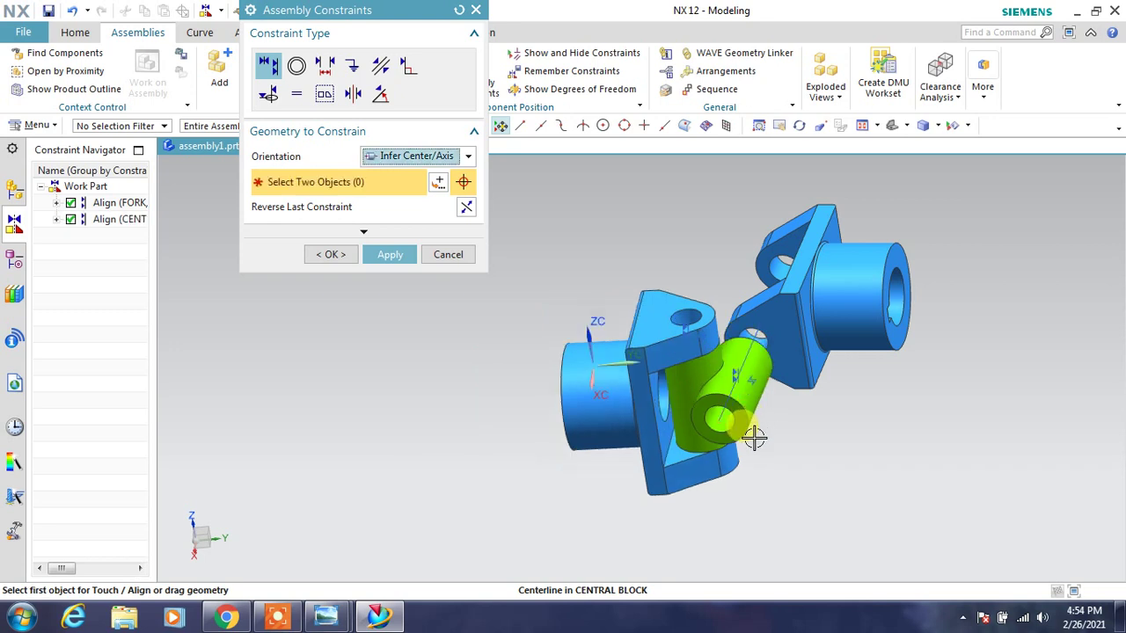
Make a central block face touch the fork face with a Touch constraint
click(419, 160)
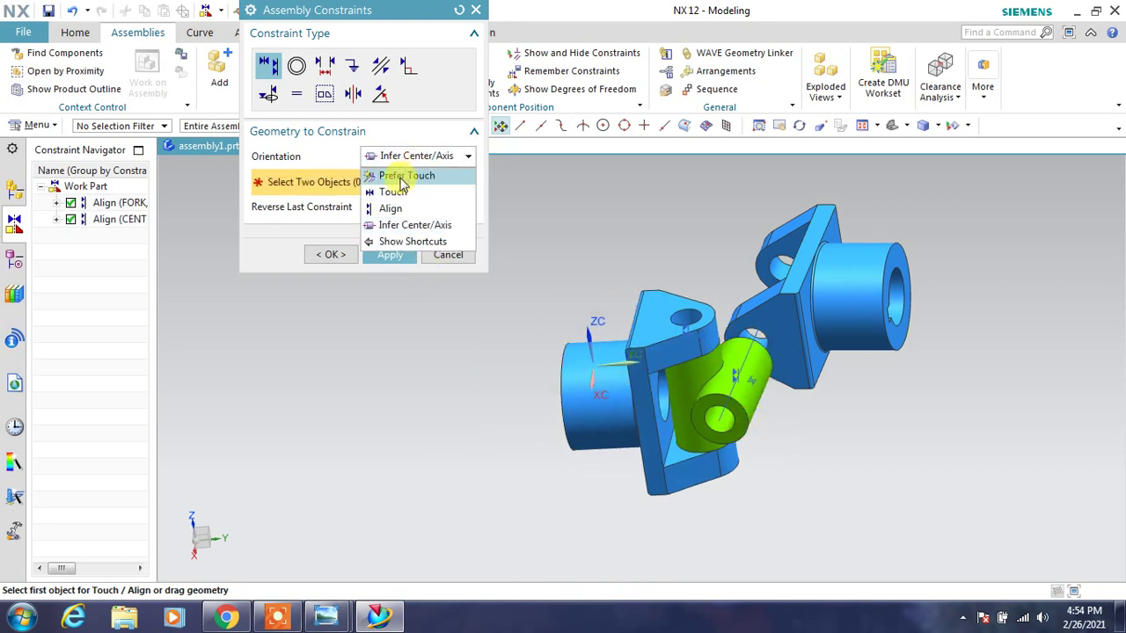
click(402, 174)
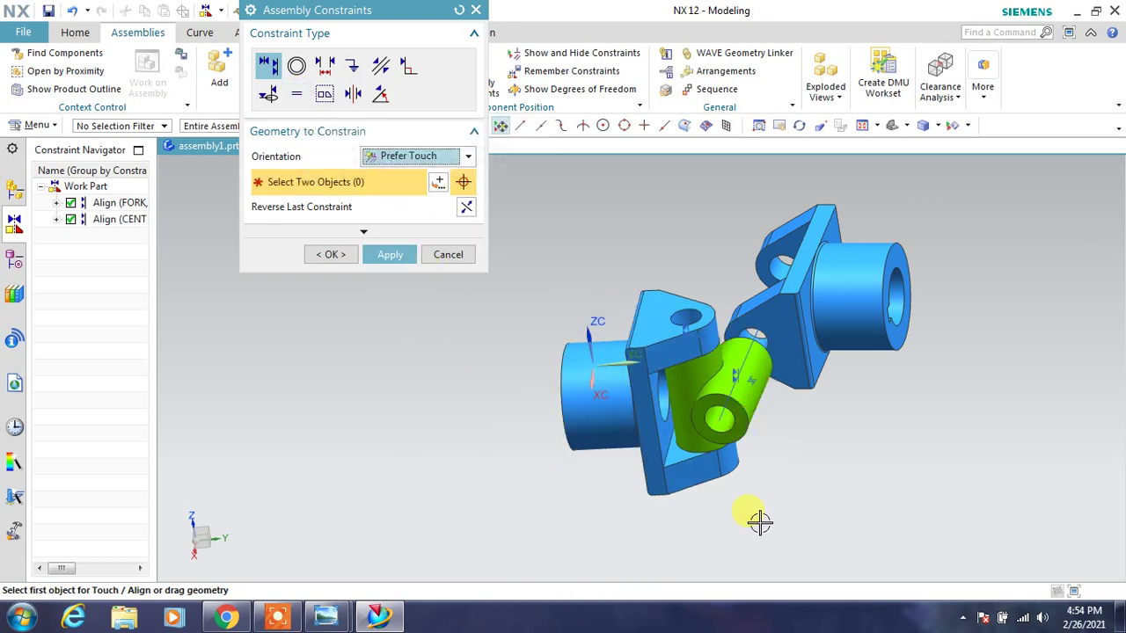
click(716, 420)
middle_drag(789, 422, 778, 393)
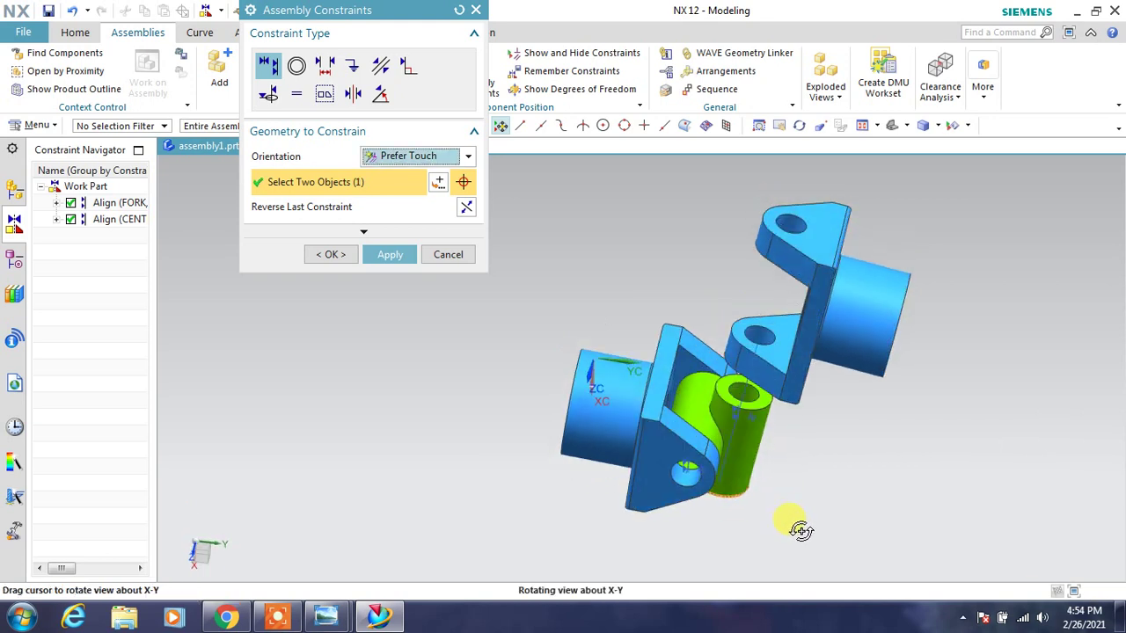
click(778, 394)
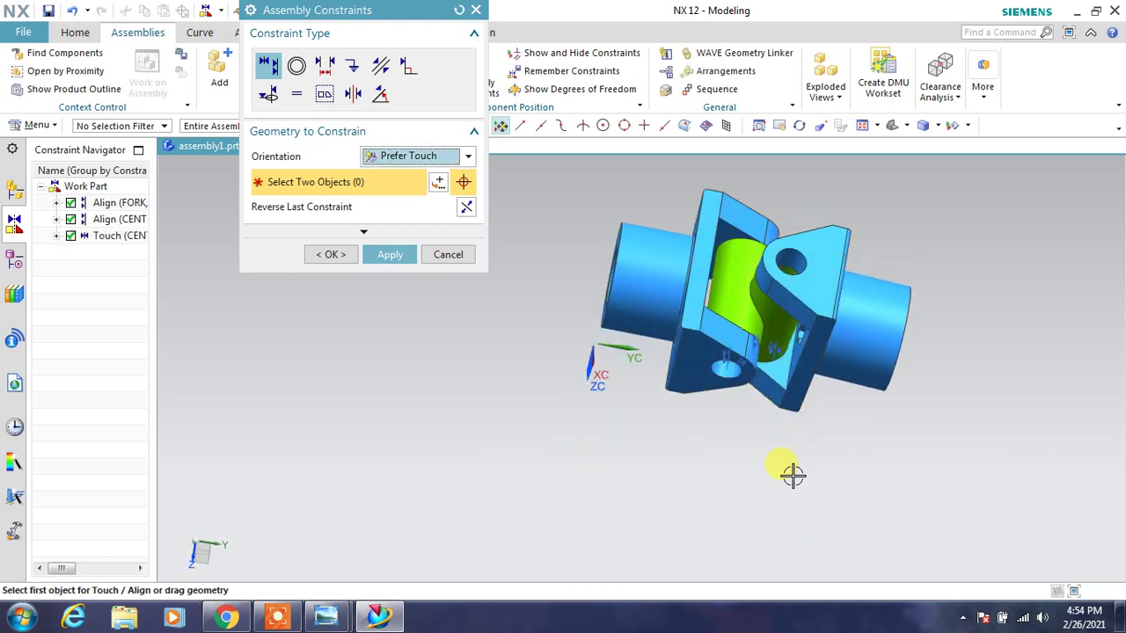
middle_drag(792, 475, 788, 368)
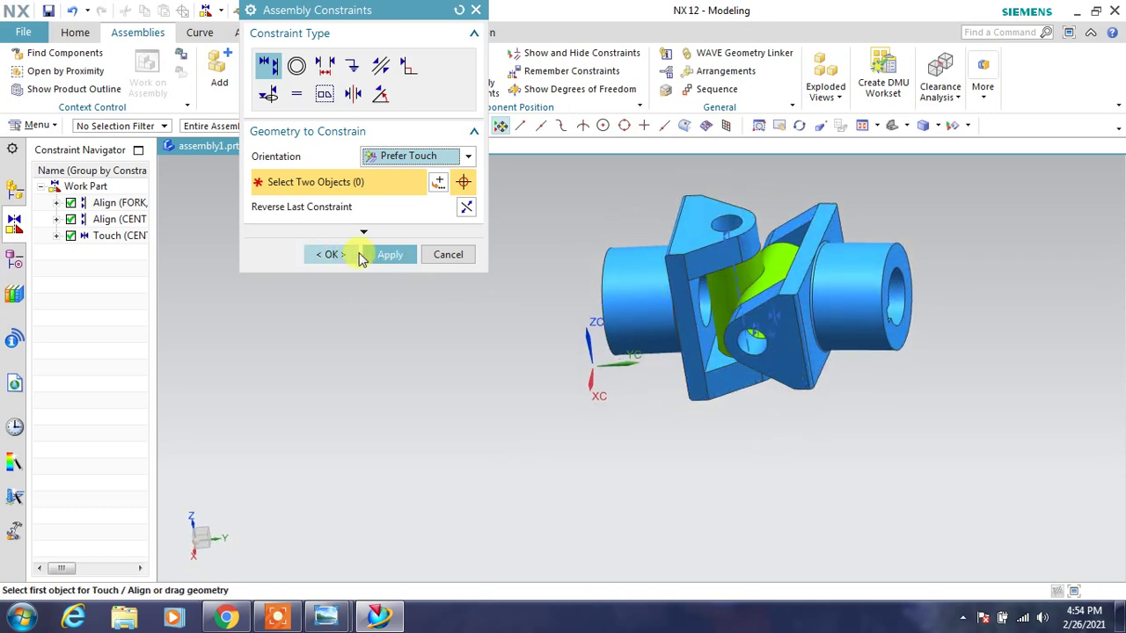
click(332, 255)
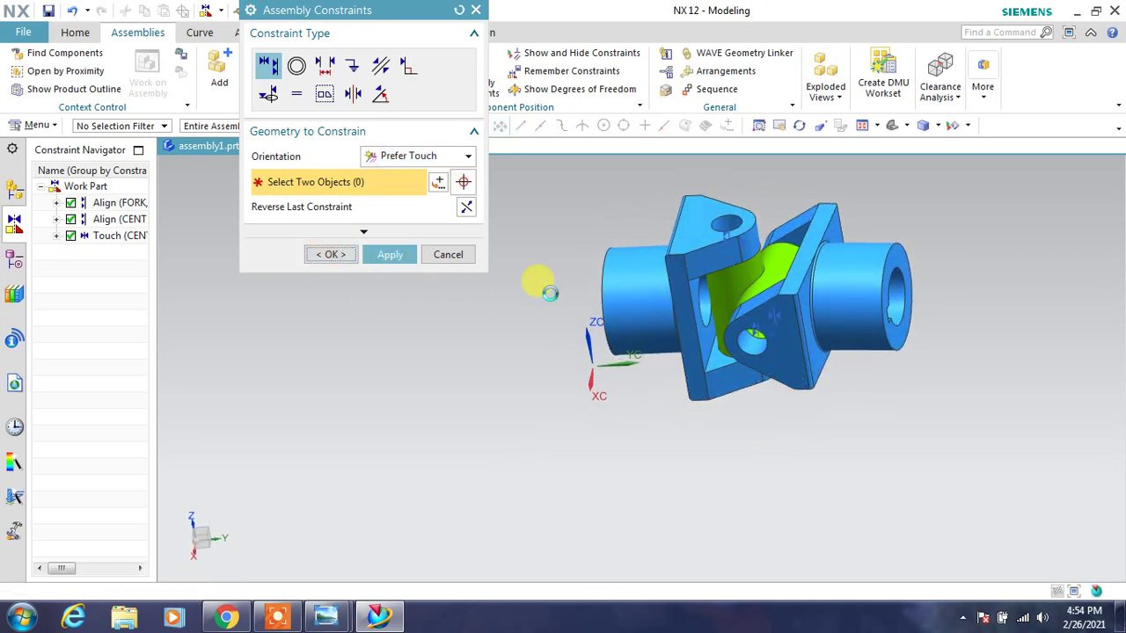
Raise the left FORK 30 along ZC
click(685, 256)
click(418, 71)
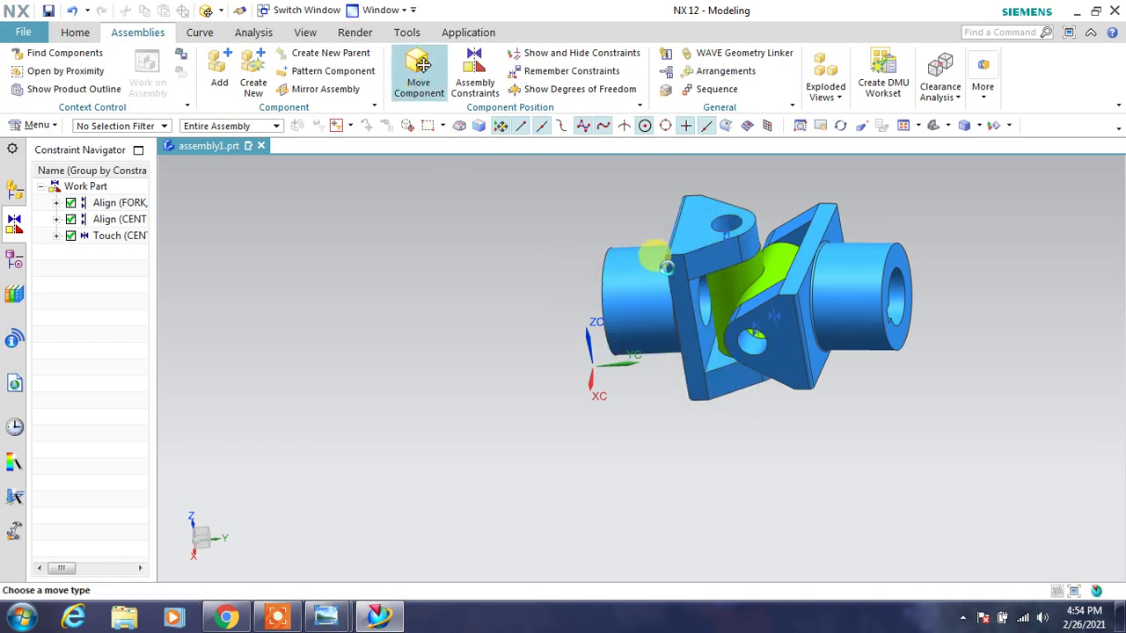
click(660, 260)
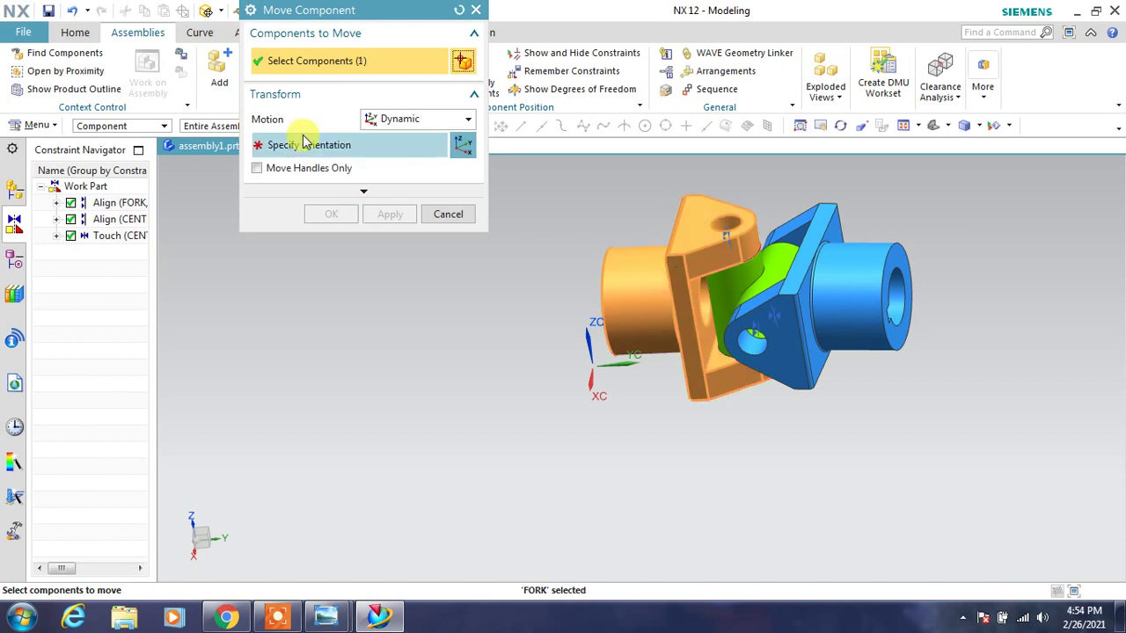
click(303, 143)
drag(659, 202, 662, 180)
click(331, 214)
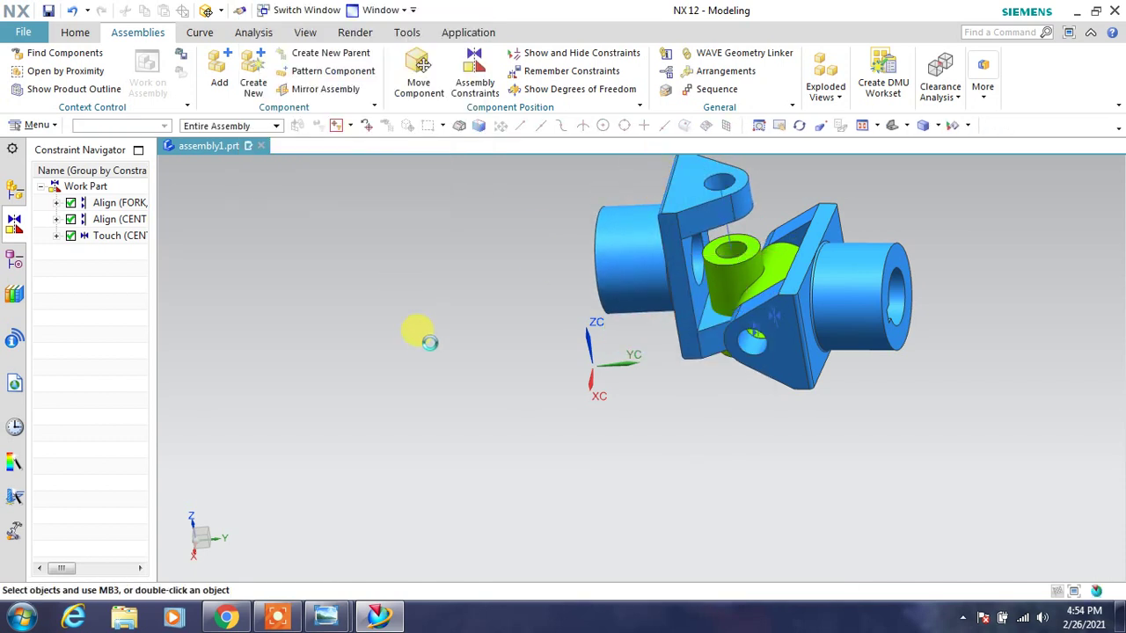
Add a second Touch constraint between a central block face and the fork face
middle_drag(443, 326, 445, 322)
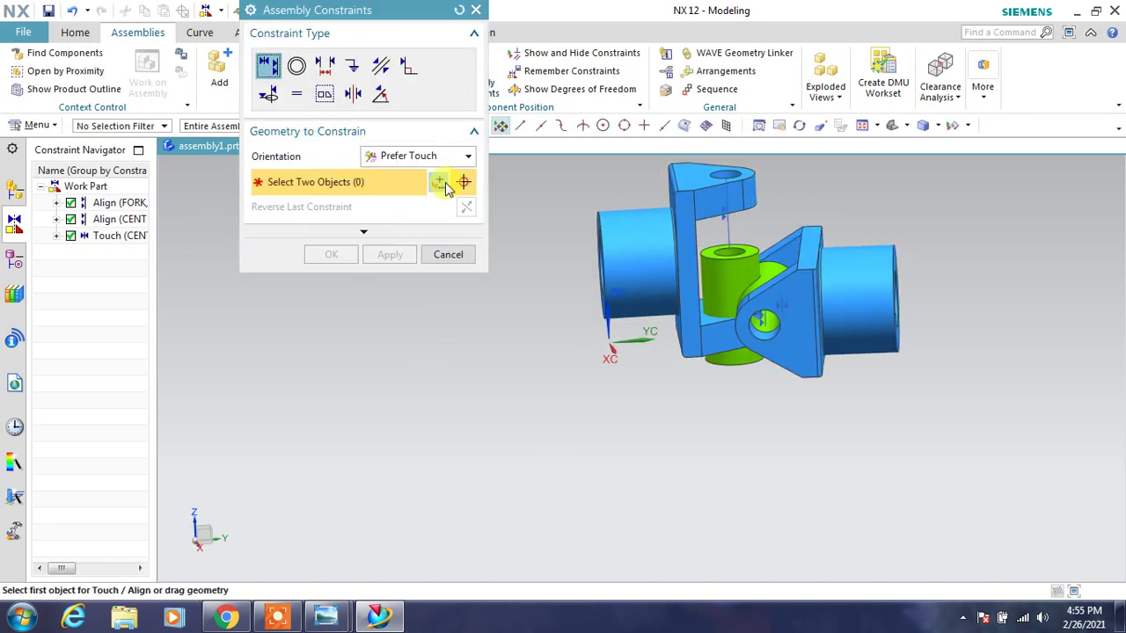
click(737, 242)
middle_drag(753, 387, 737, 352)
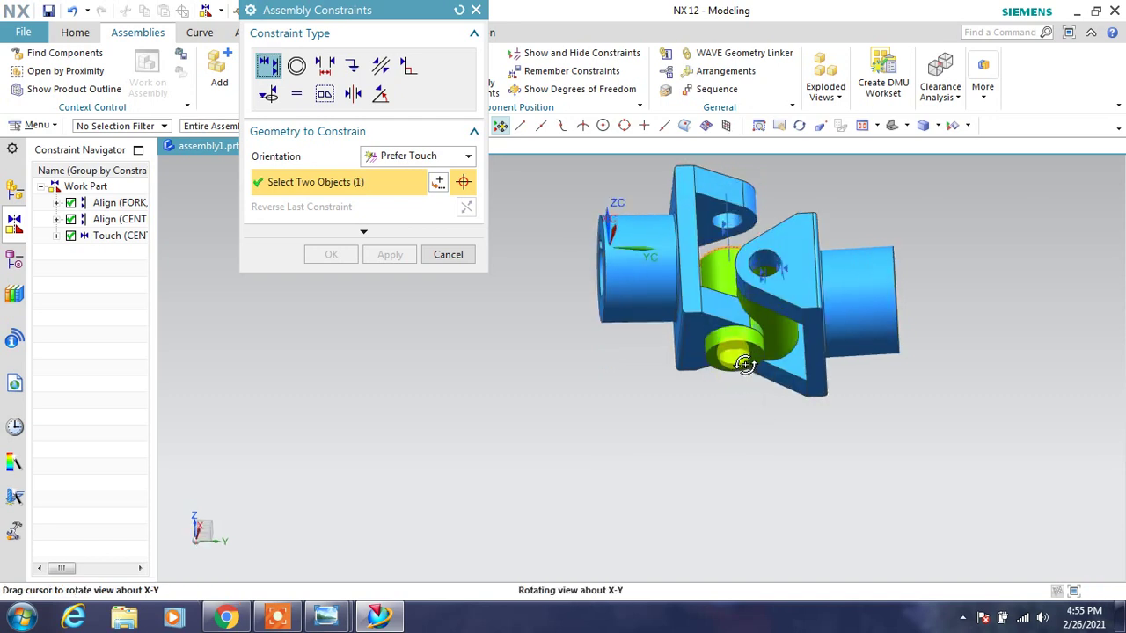
click(706, 204)
middle_drag(598, 340, 588, 429)
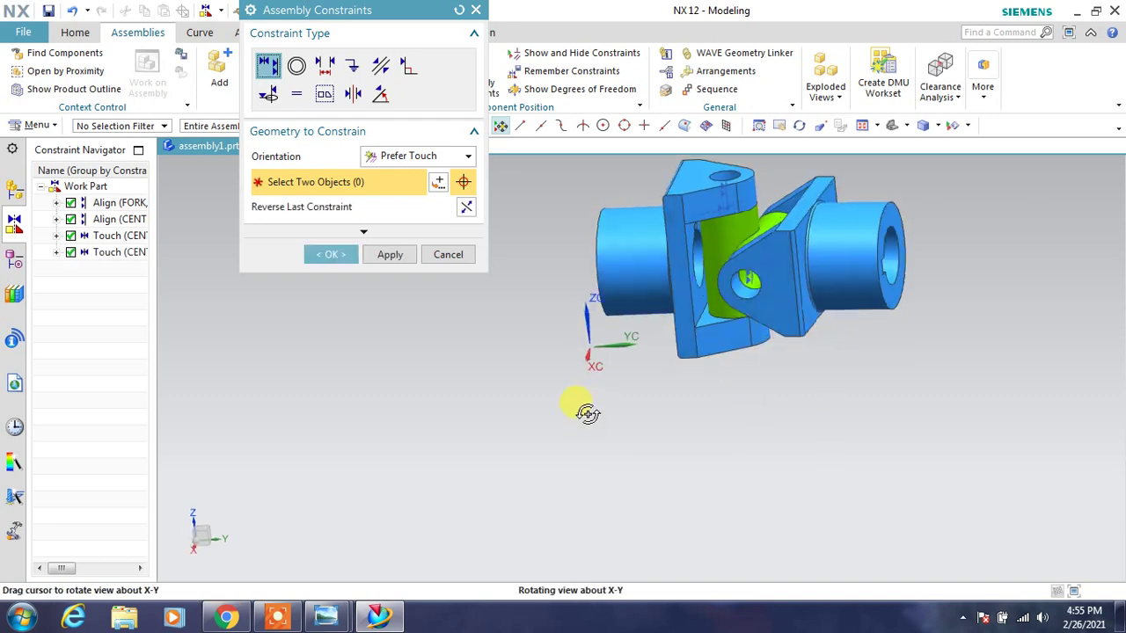
click(337, 254)
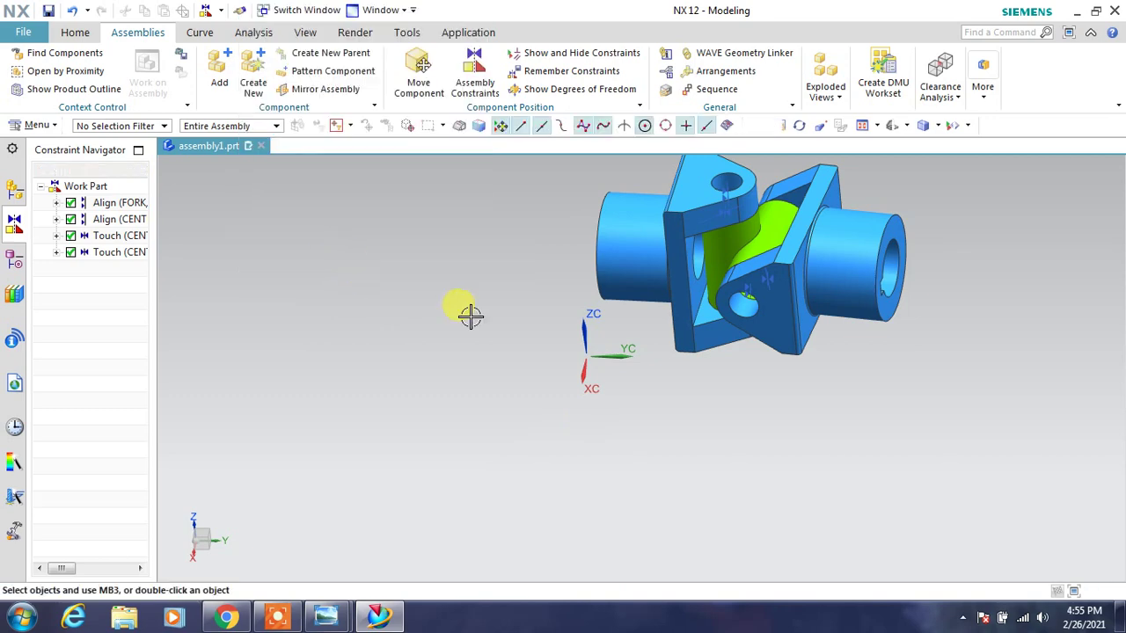
mouse_move(467, 317)
middle_down()
mouse_move(547, 397)
mouse_move(507, 322)
mouse_move(558, 302)
mouse_move(531, 254)
mouse_move(532, 295)
middle_up()
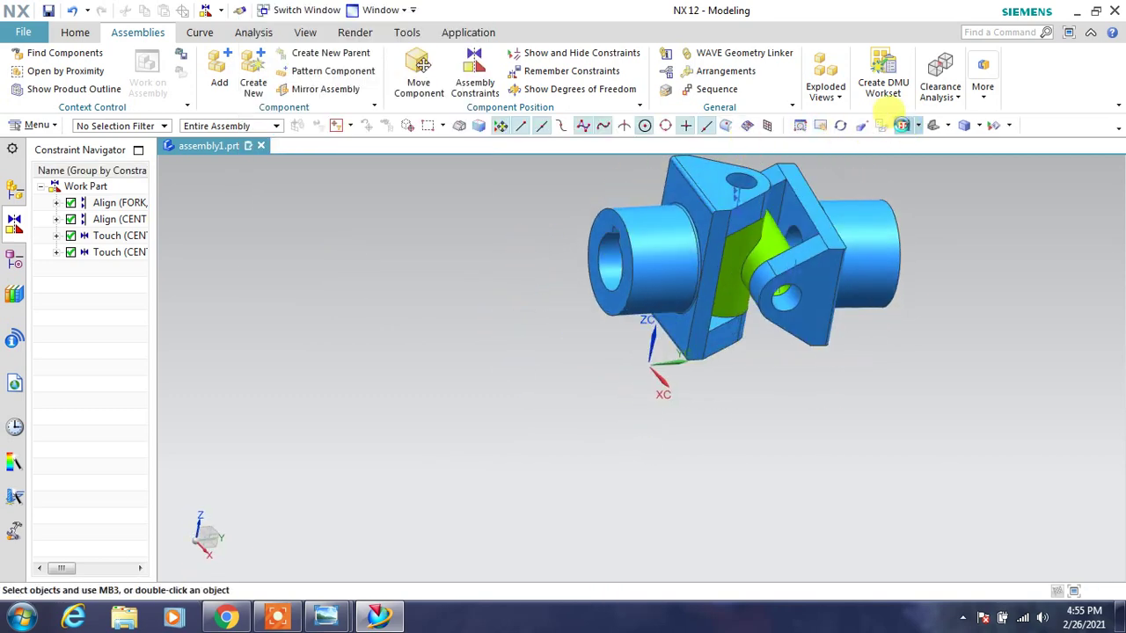
Choose pin.prt as the component to add
click(901, 125)
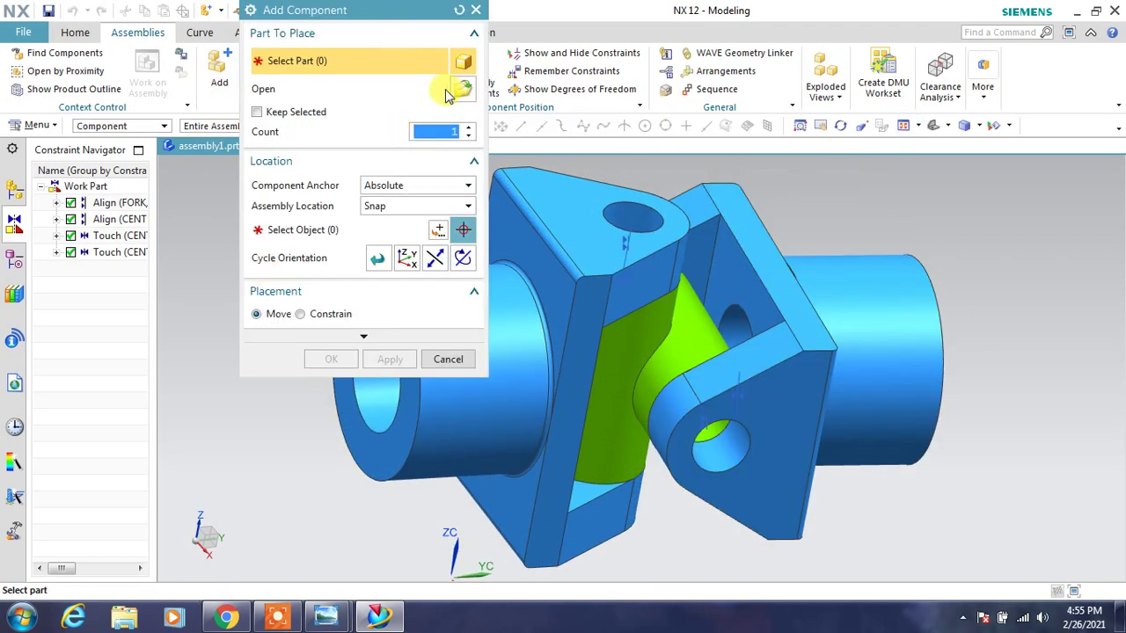
click(460, 88)
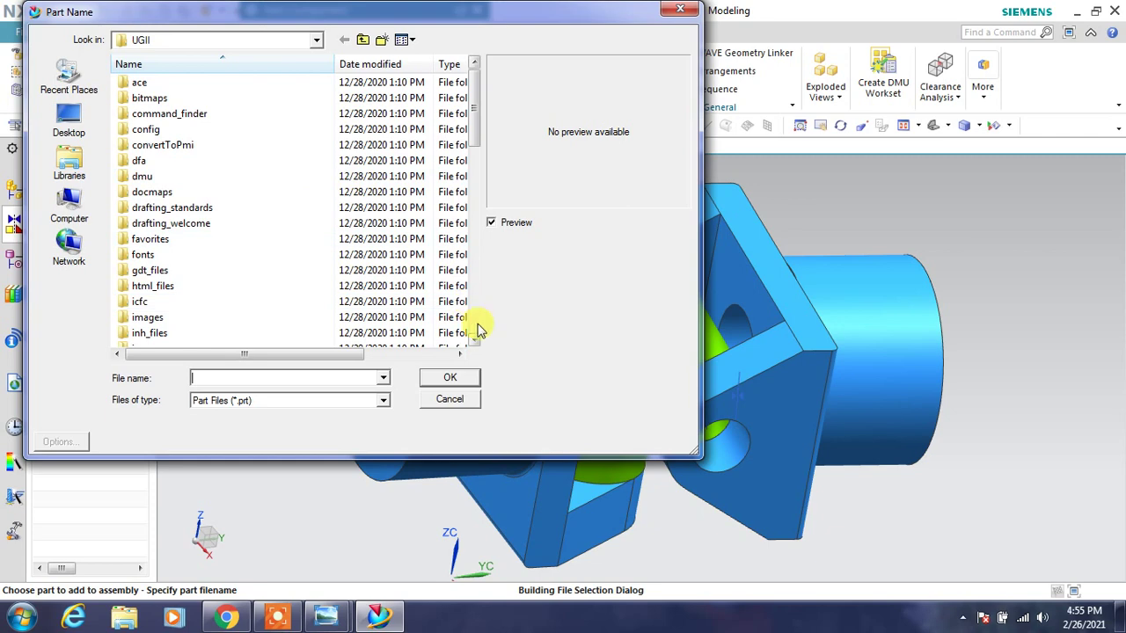
text(p)
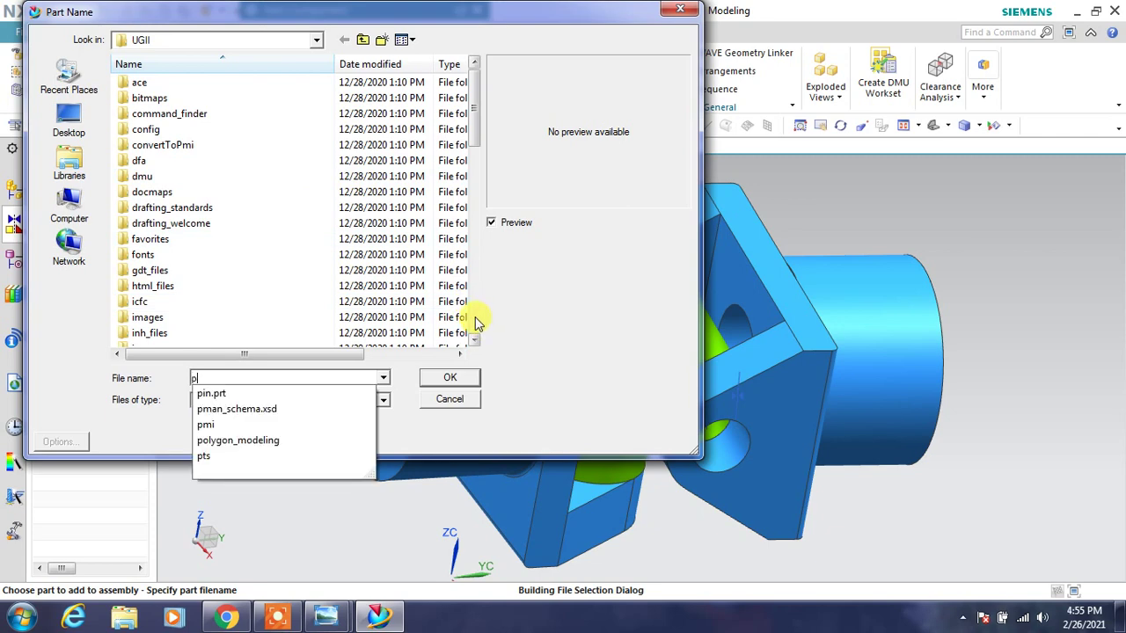
click(231, 397)
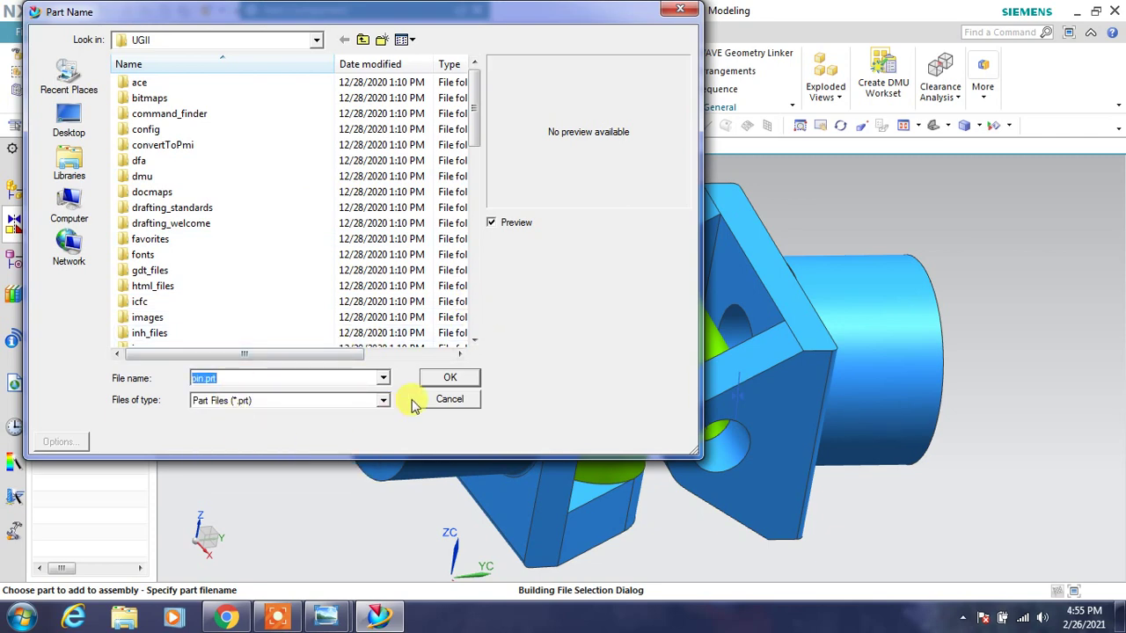
click(450, 380)
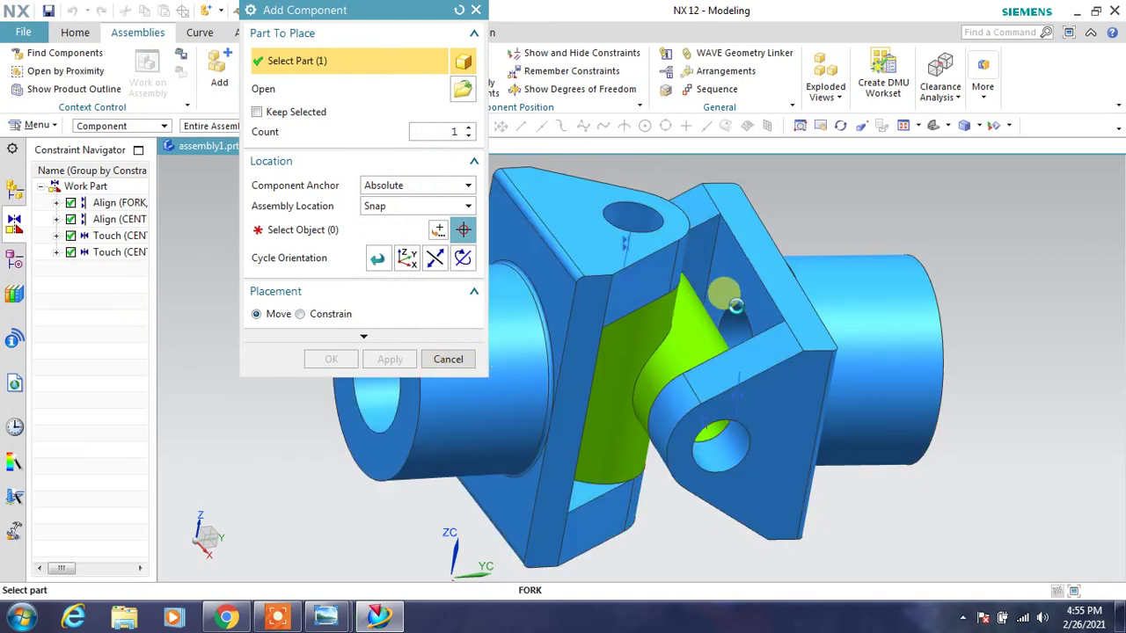
Place two pin copies to the right of the joint
middle_drag(730, 289, 715, 304)
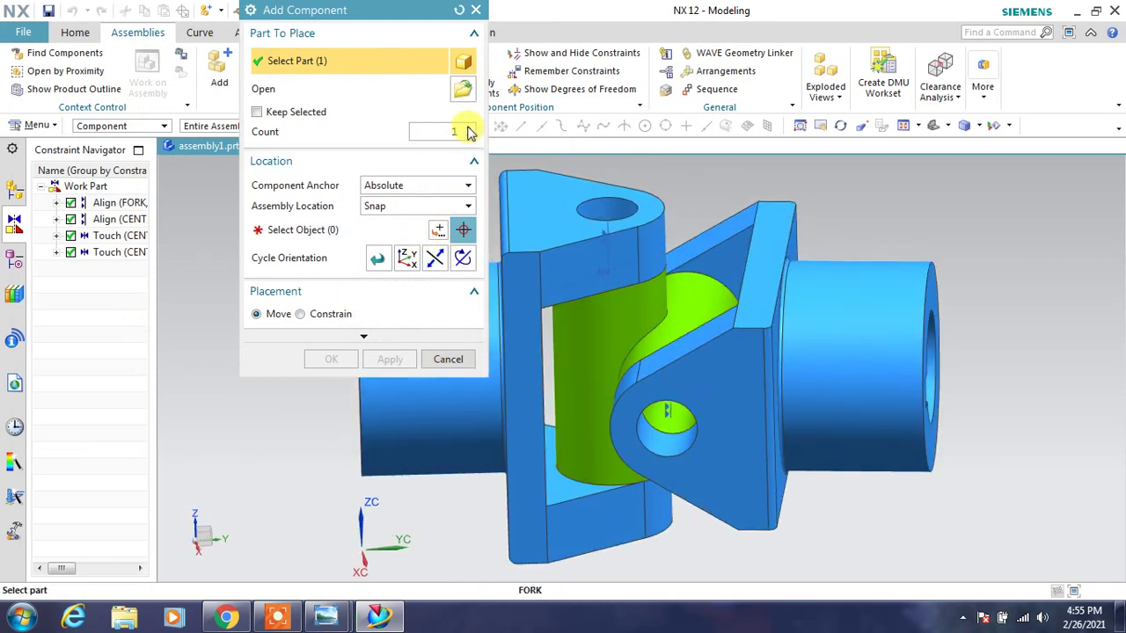
middle_drag(647, 466, 546, 440)
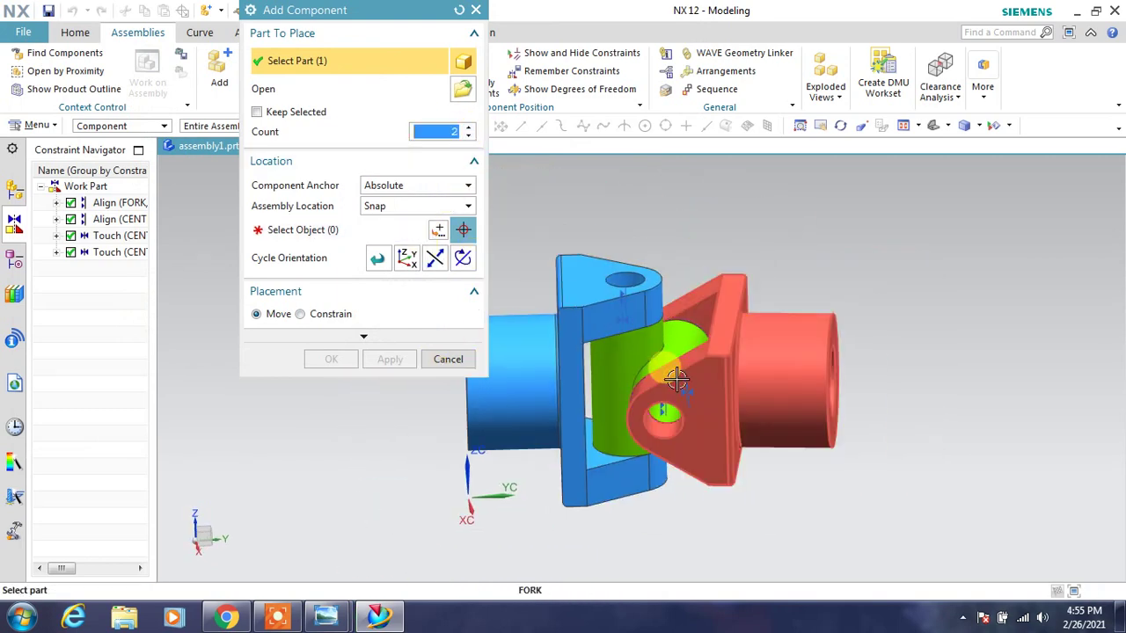
scroll(376, 427, down, 3)
click(337, 239)
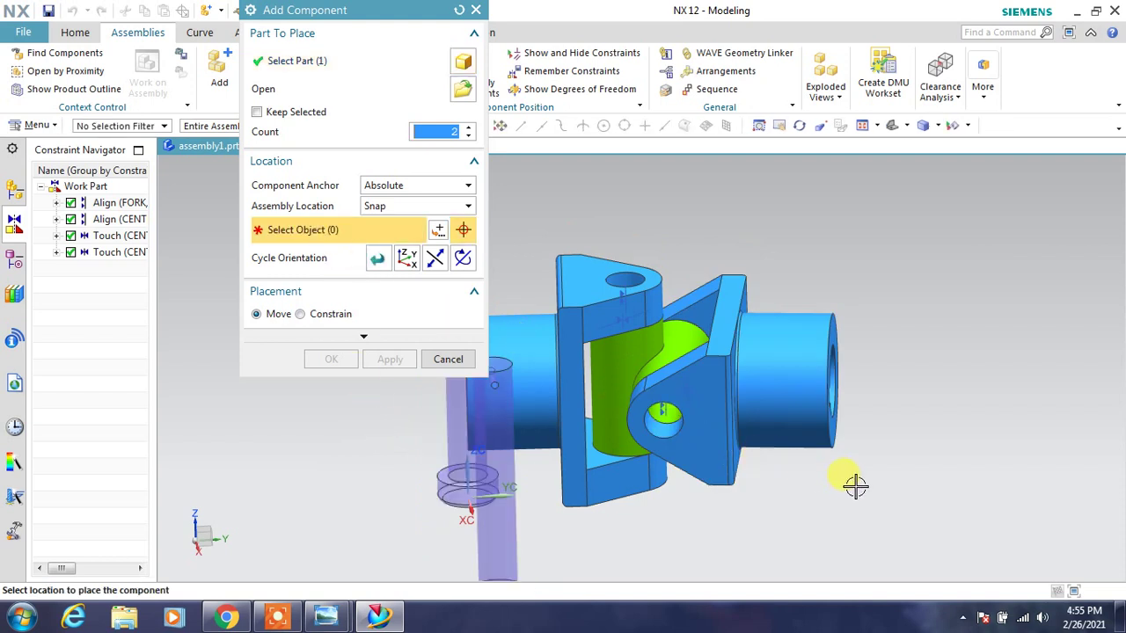
click(887, 426)
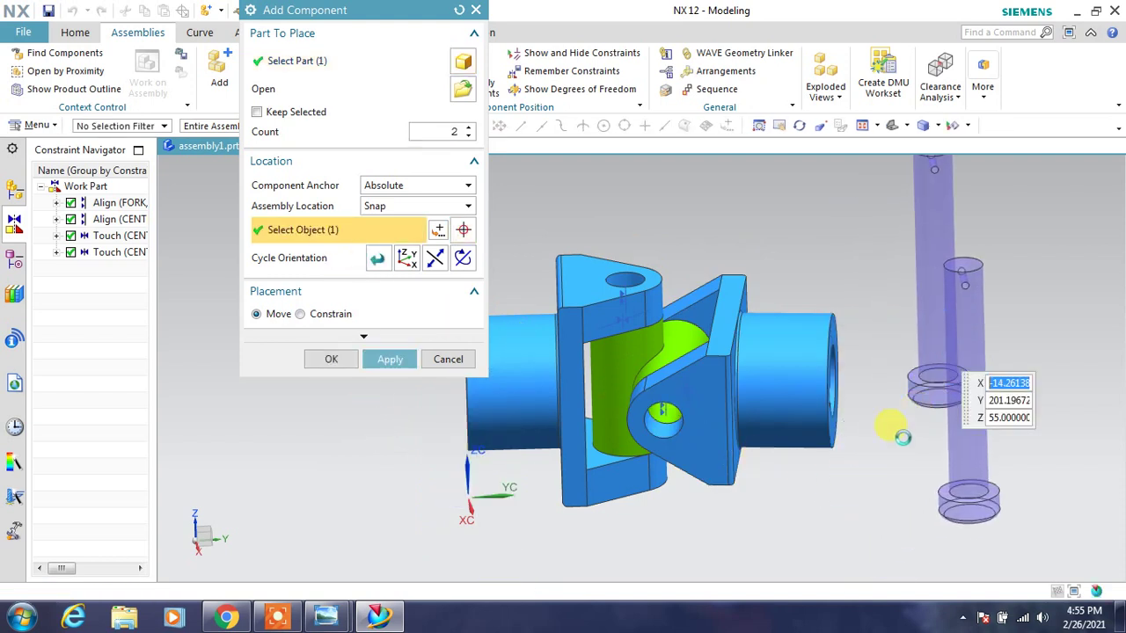
middle_drag(880, 428, 921, 423)
middle_drag(902, 431, 893, 433)
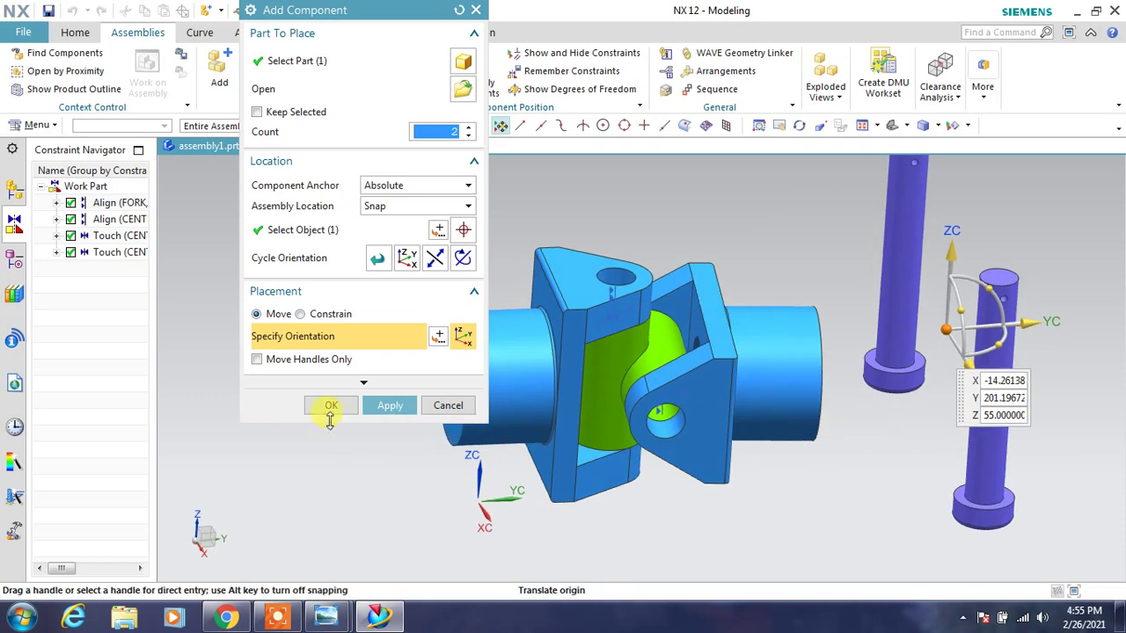
click(331, 408)
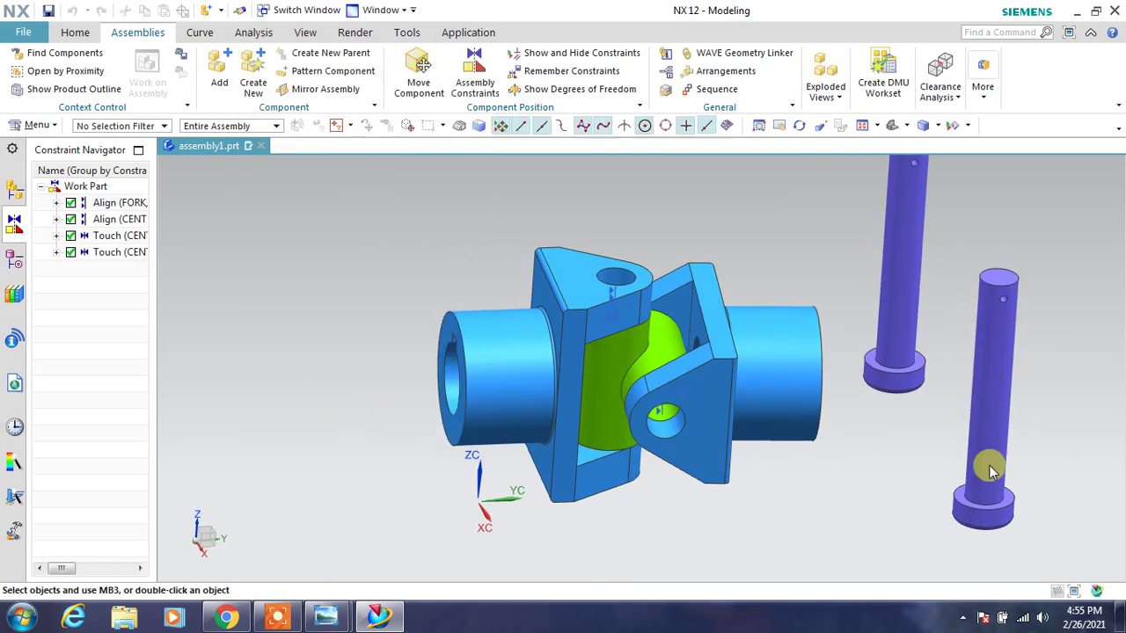
Align the two pins' axes with the upper fork hole and the front fork hole
click(901, 333)
click(474, 81)
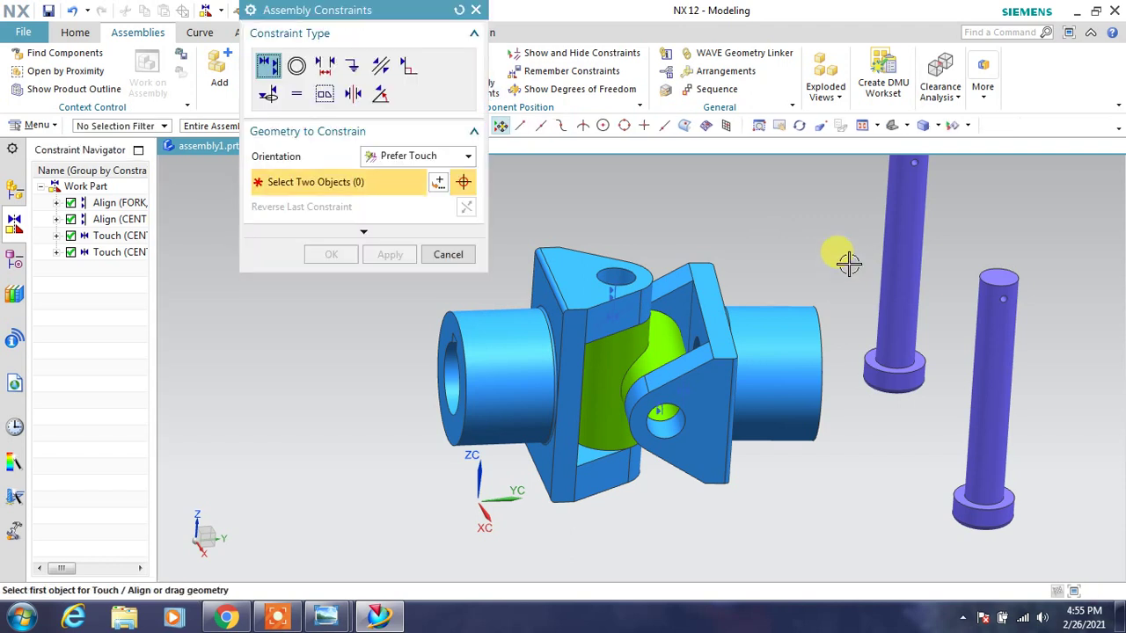
click(423, 165)
click(401, 226)
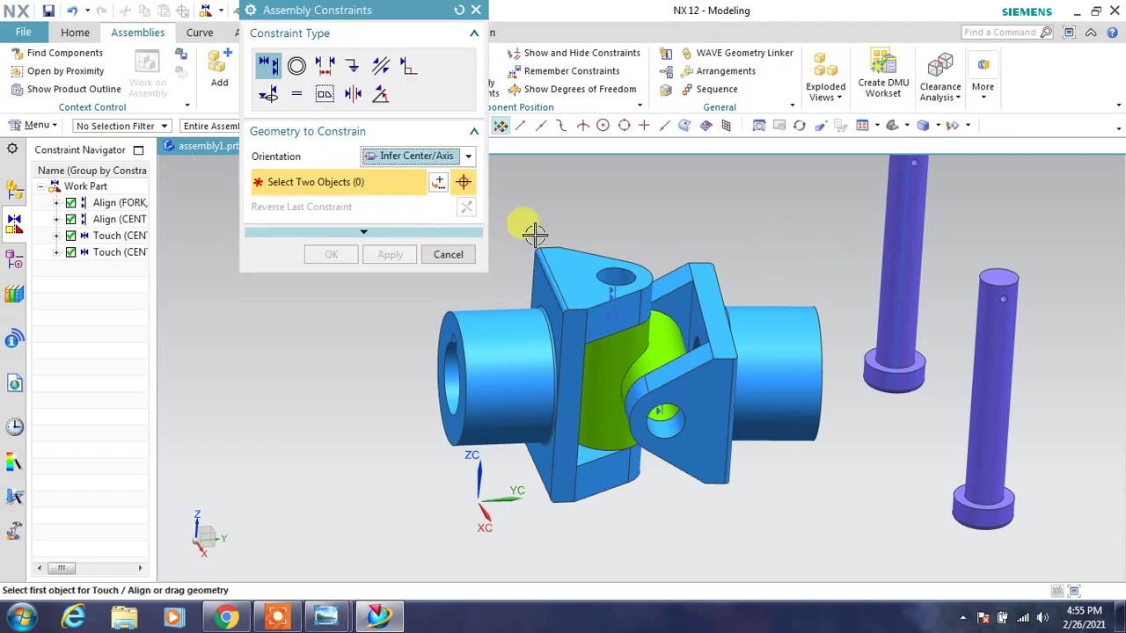
click(914, 258)
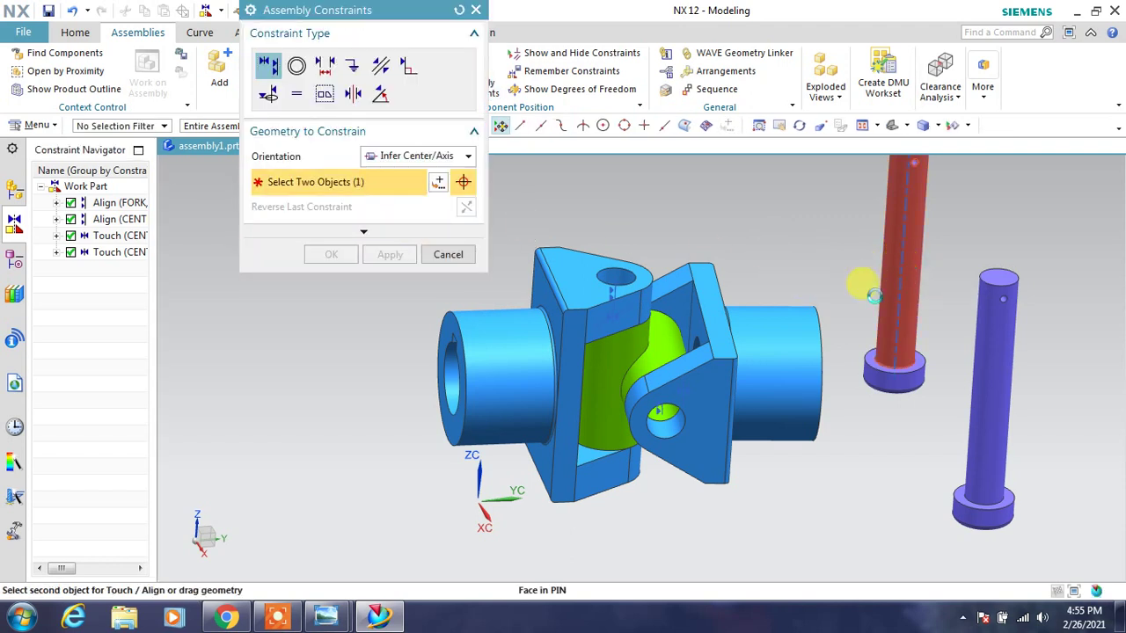
click(627, 274)
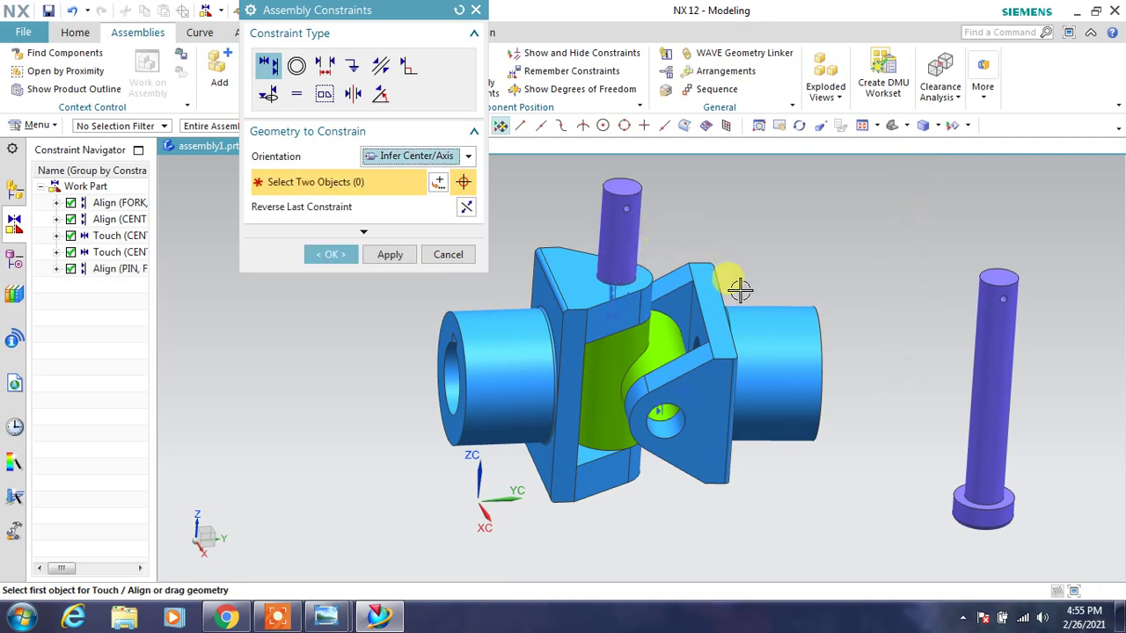
middle_drag(845, 315, 856, 304)
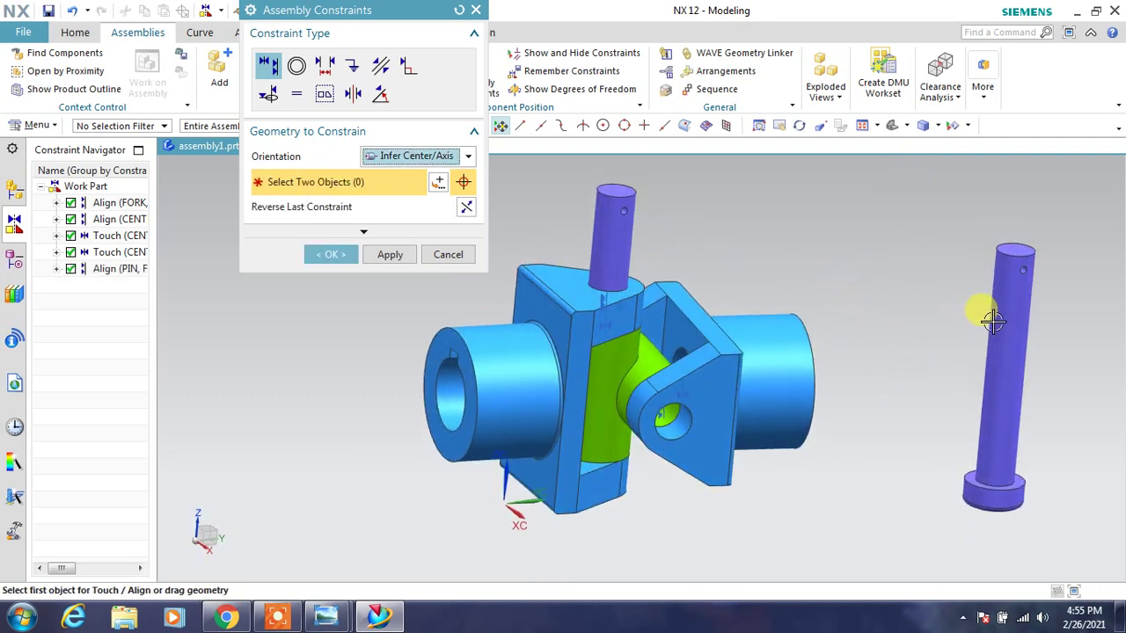
click(992, 322)
click(681, 423)
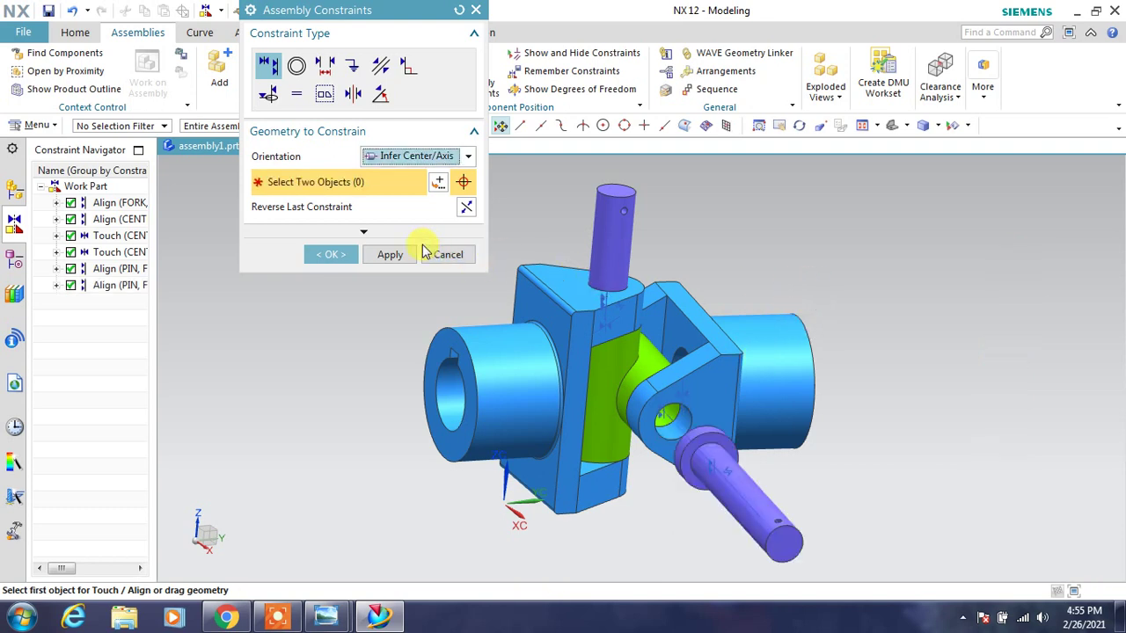
click(392, 254)
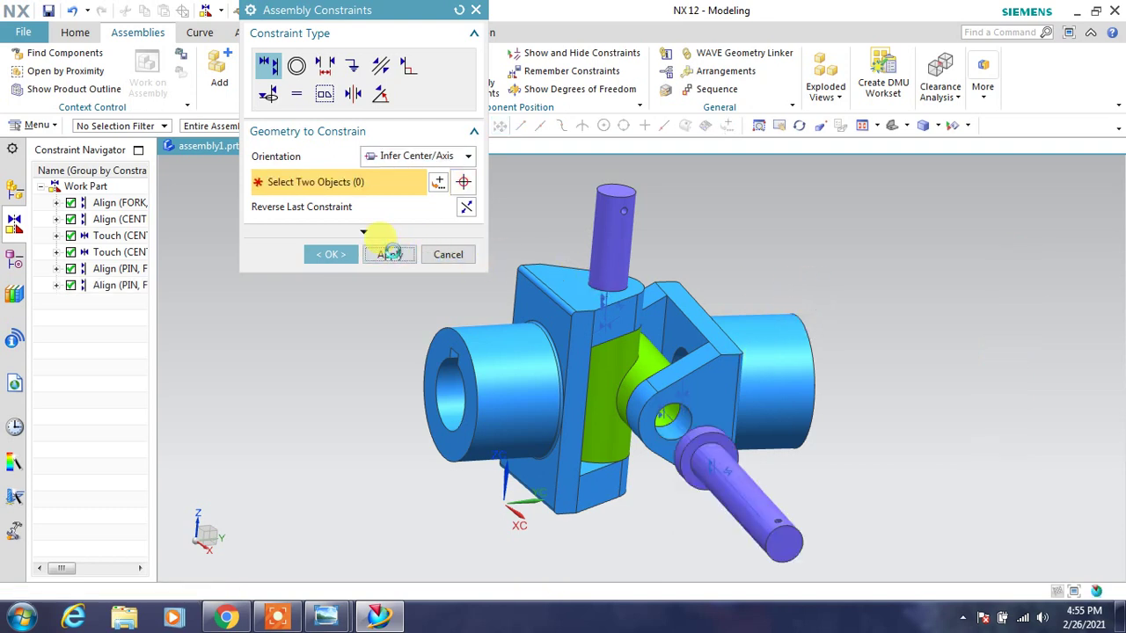
click(449, 255)
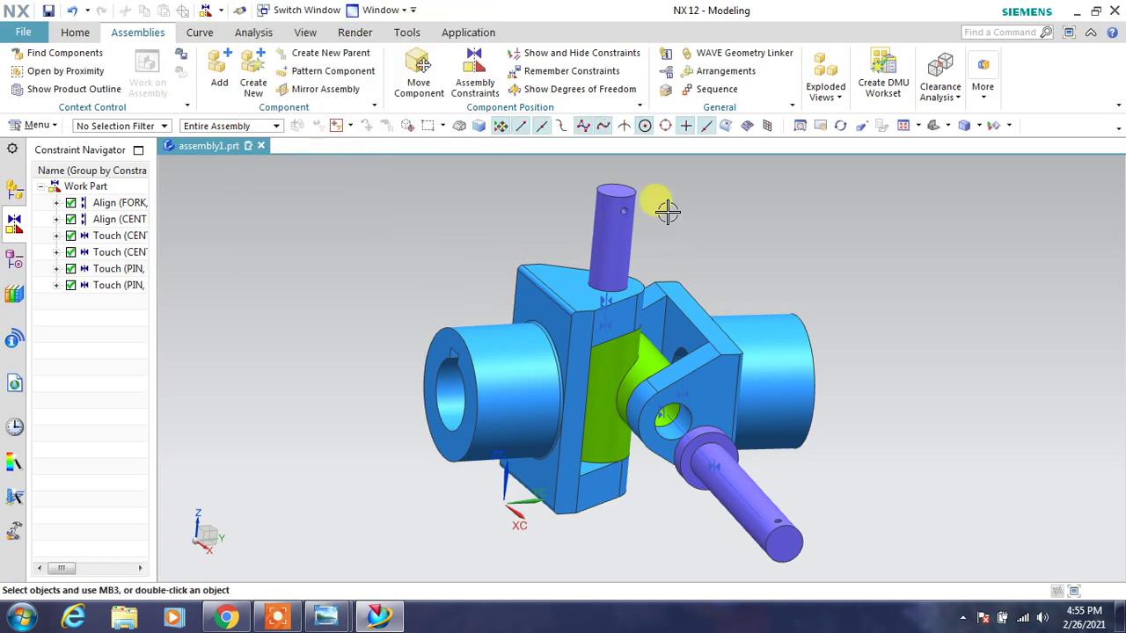
Slide the upper pin down into its fork hole
click(418, 72)
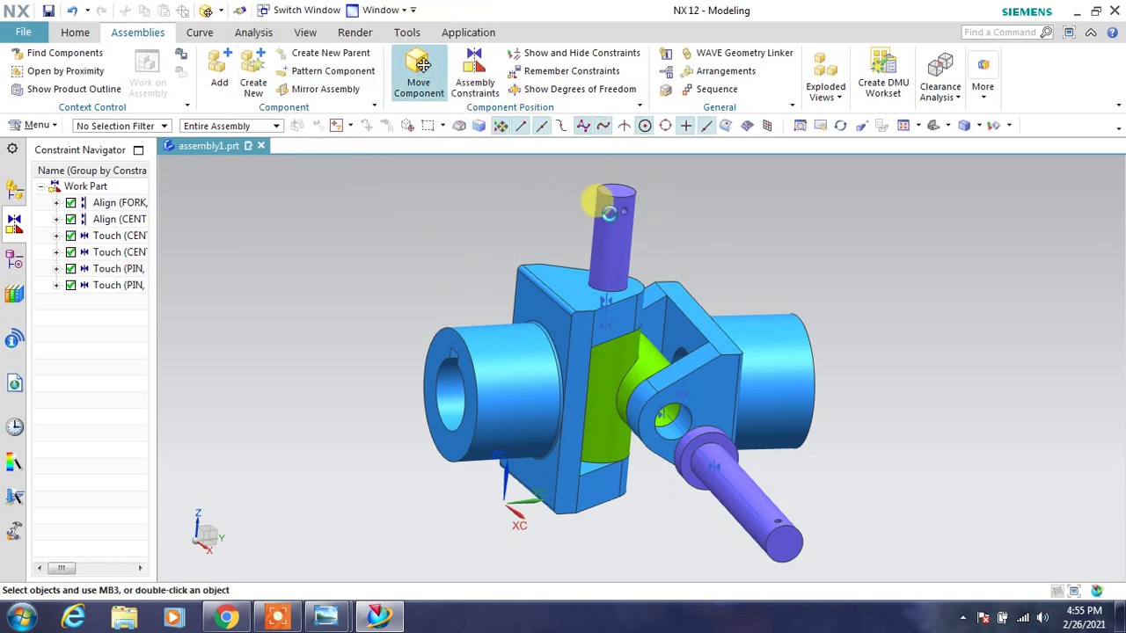
click(616, 220)
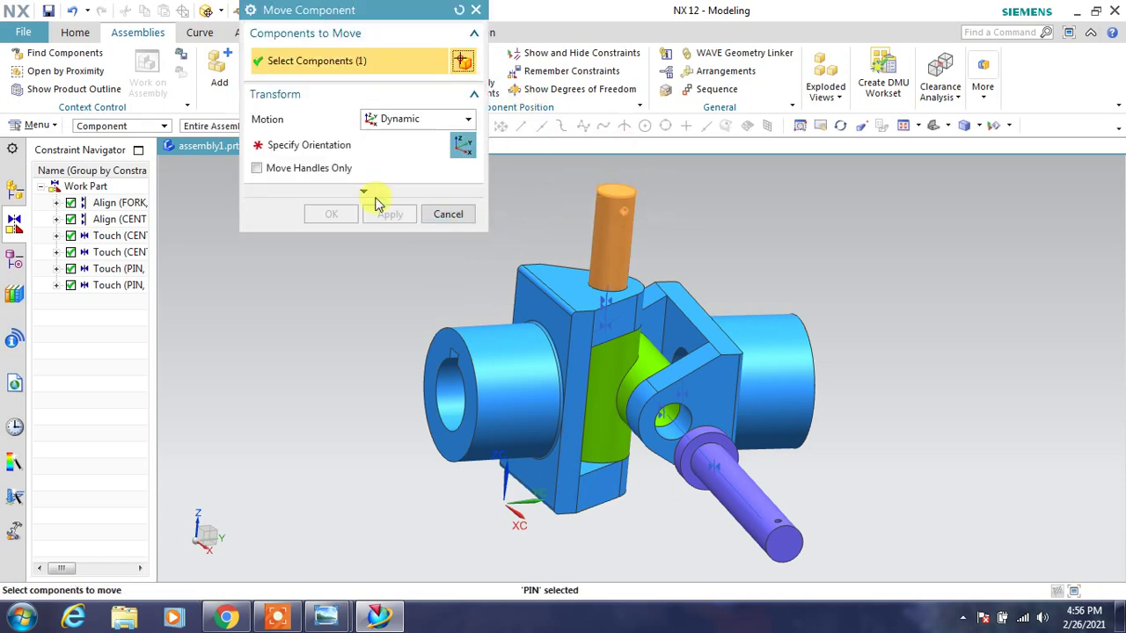
click(387, 146)
drag(614, 252, 601, 329)
click(398, 216)
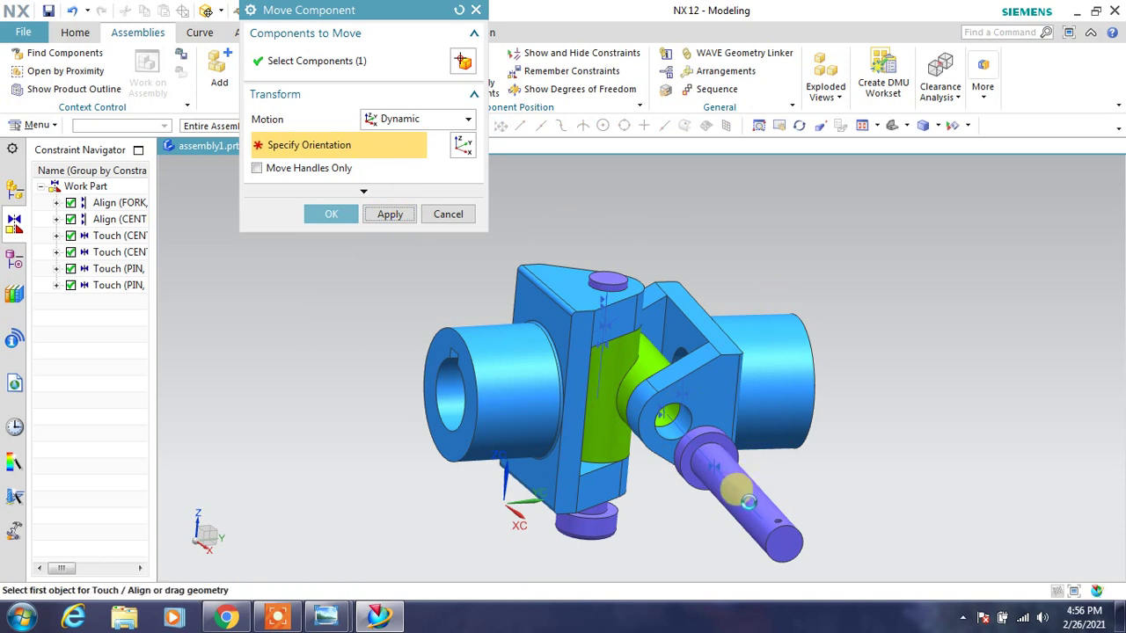
Push the front pin along its axis toward the central block
shift+click(748, 497)
click(748, 491)
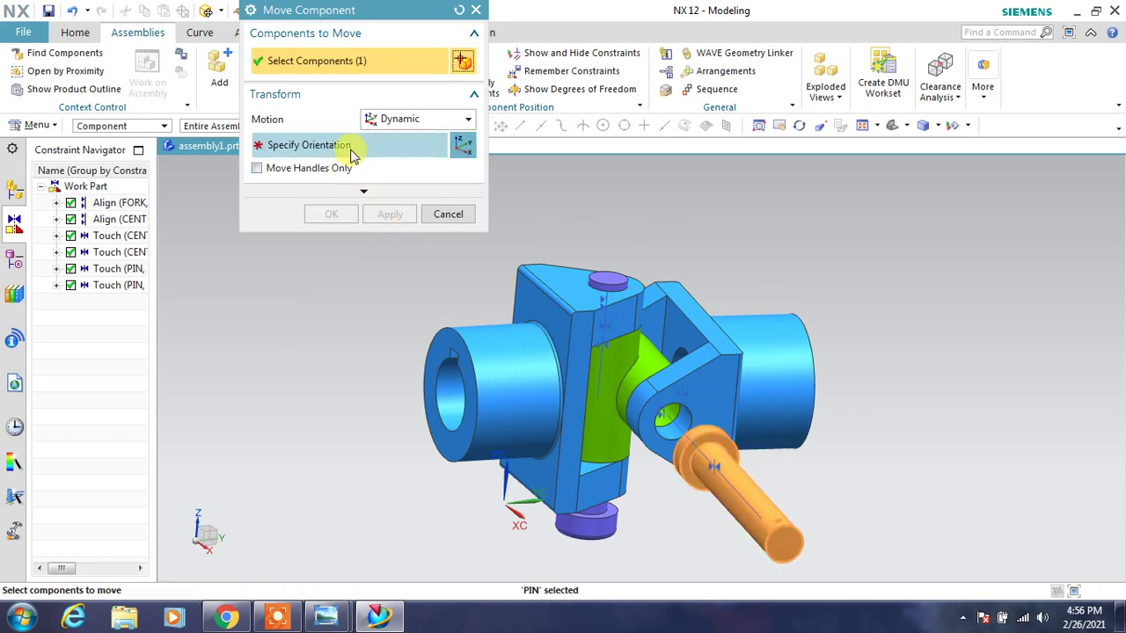
click(352, 147)
middle_drag(893, 455, 918, 400)
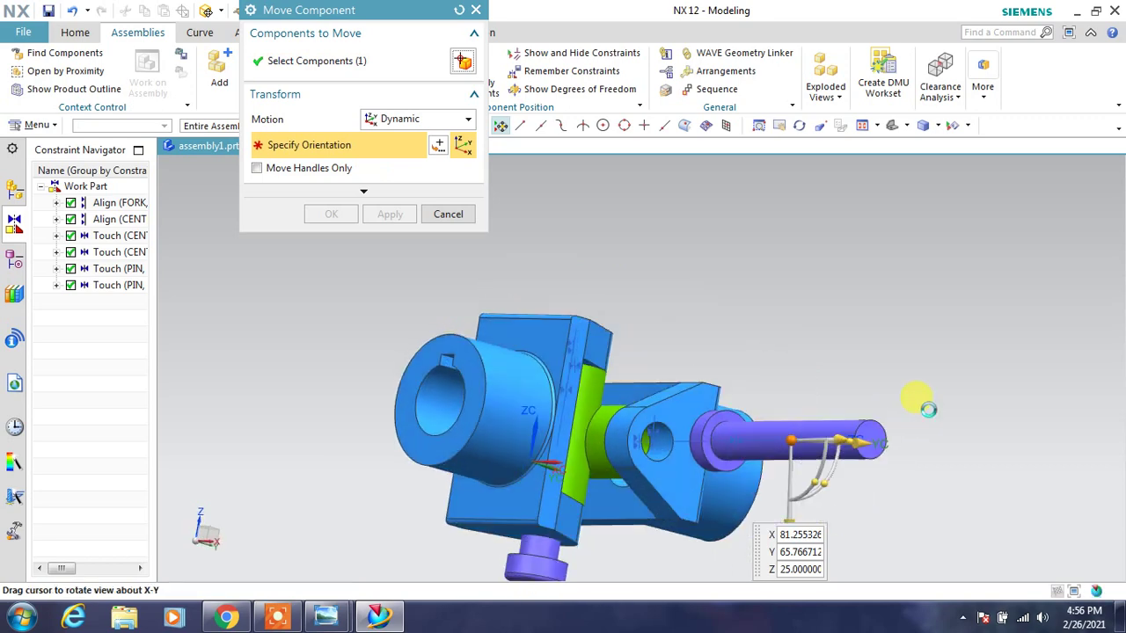
mouse_move(829, 360)
middle_down()
mouse_move(855, 324)
mouse_move(845, 387)
middle_up()
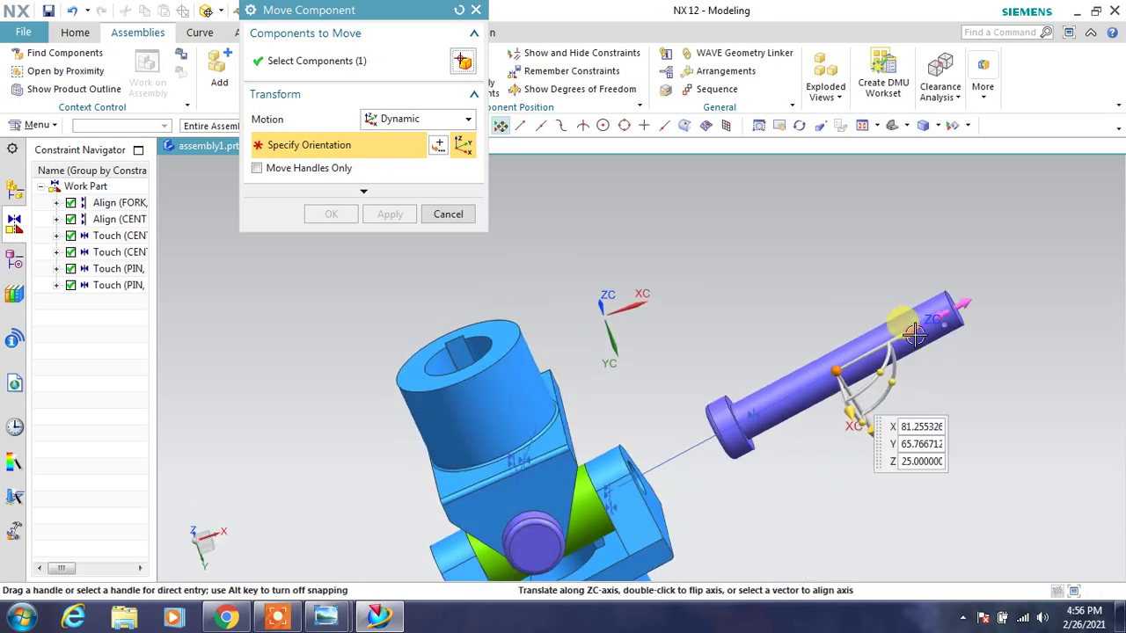
drag(867, 413, 566, 486)
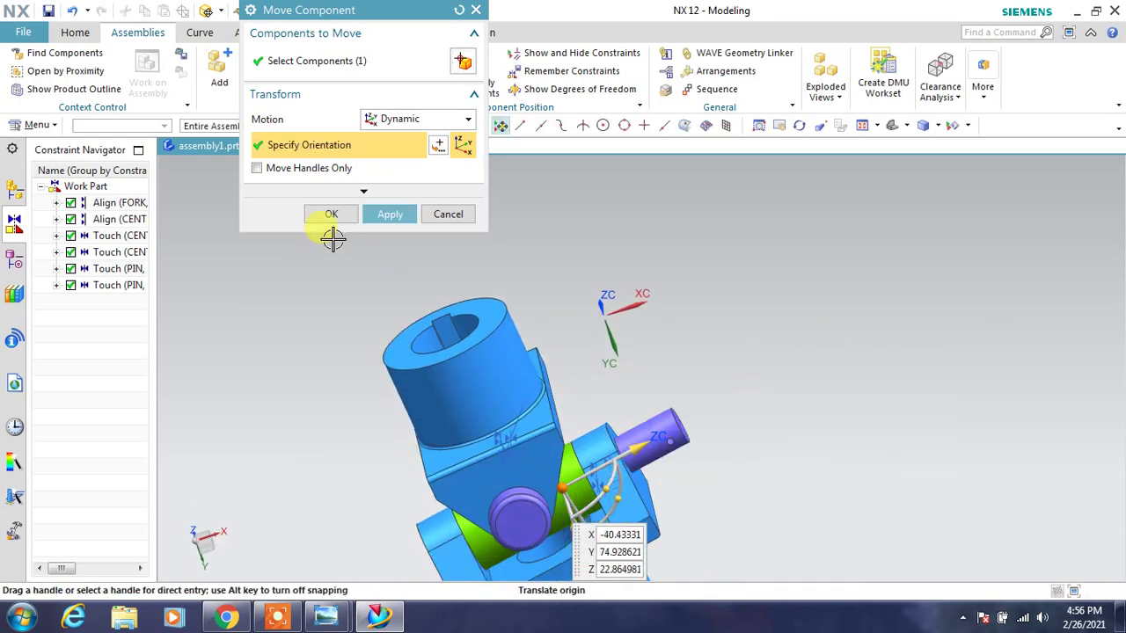
click(330, 217)
Slide the front pin -28 along ZC so it sits flush in the fork hole
mouse_move(640, 264)
middle_down()
mouse_move(648, 448)
mouse_move(621, 372)
mouse_move(630, 356)
middle_up()
key(ctrl+f)
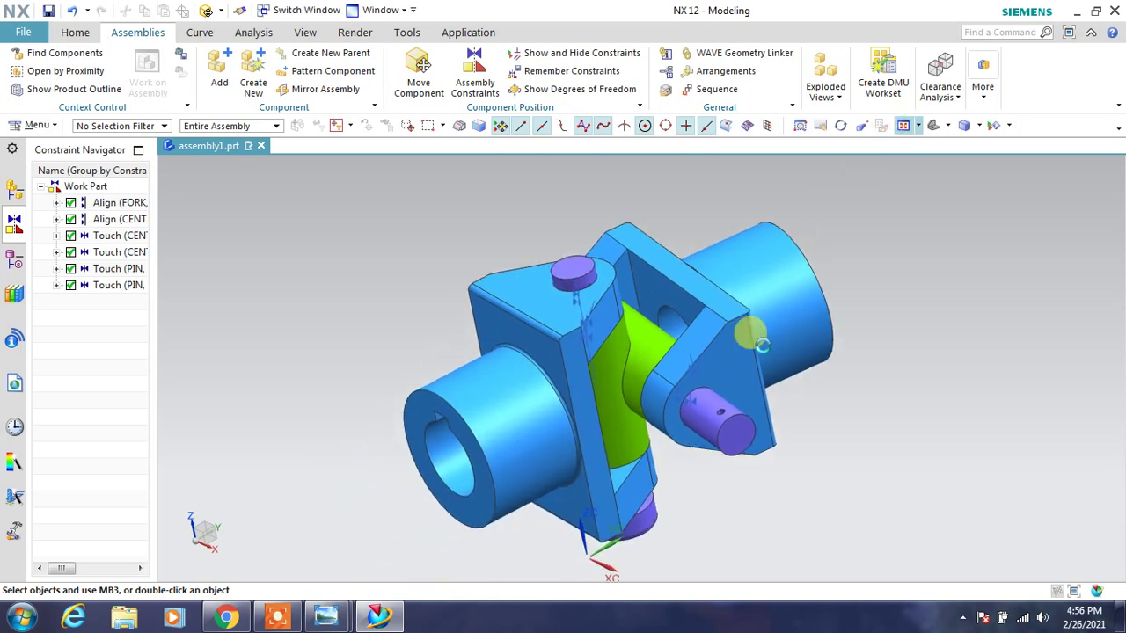
click(730, 406)
click(498, 197)
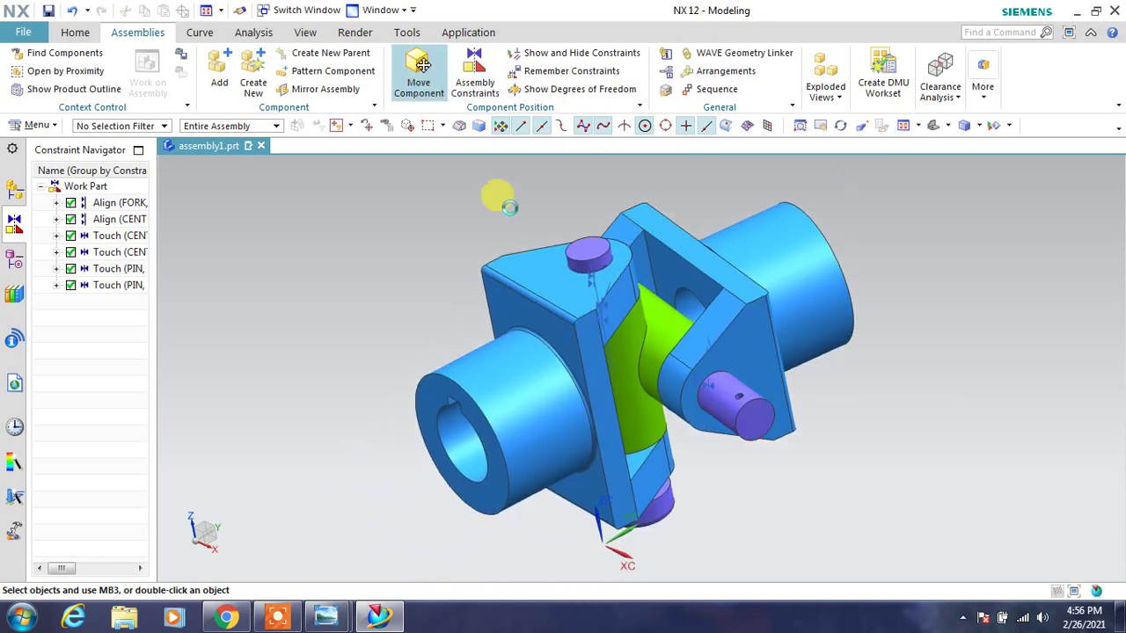
double_click(766, 421)
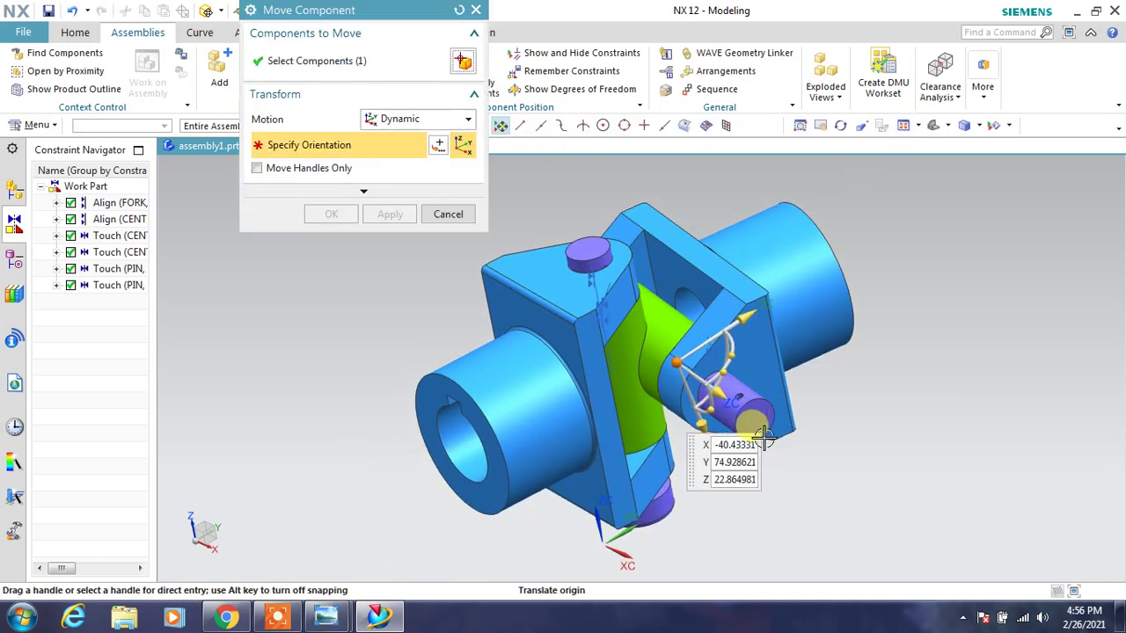
drag(711, 387, 670, 359)
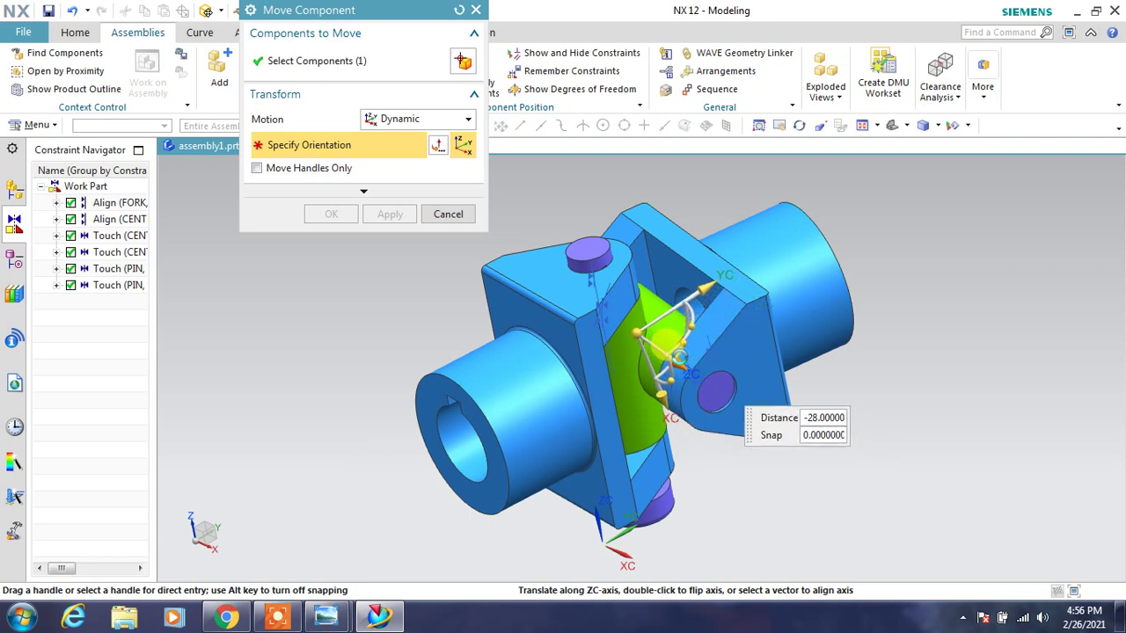
click(333, 216)
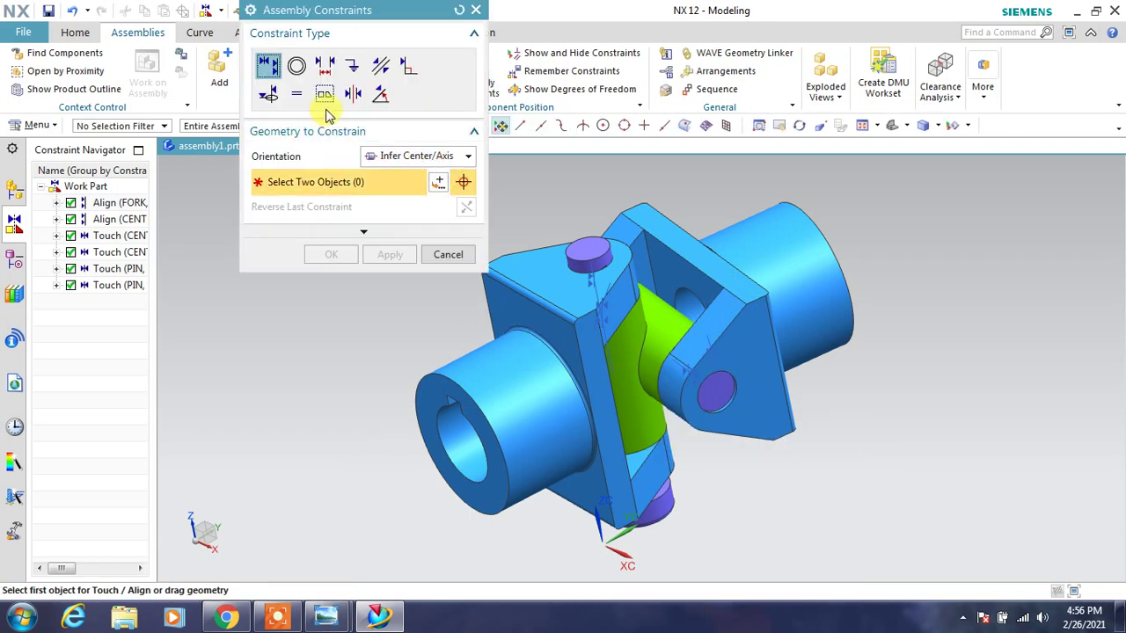
Make the lower pin head touch the fork's bottom face
click(437, 162)
click(411, 173)
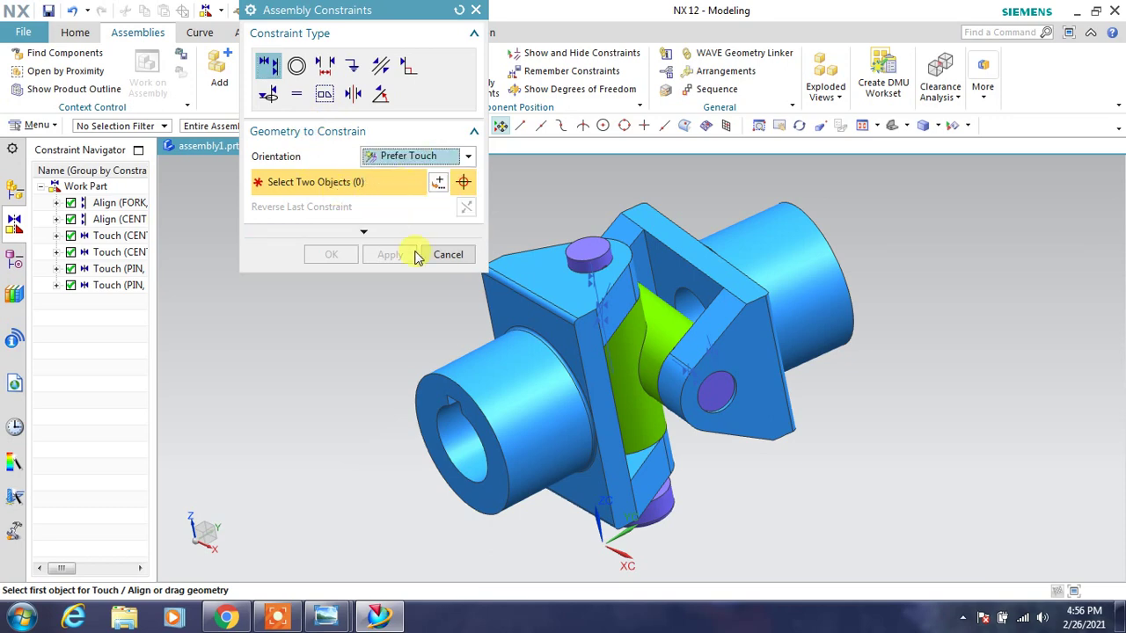
middle_drag(754, 498, 643, 444)
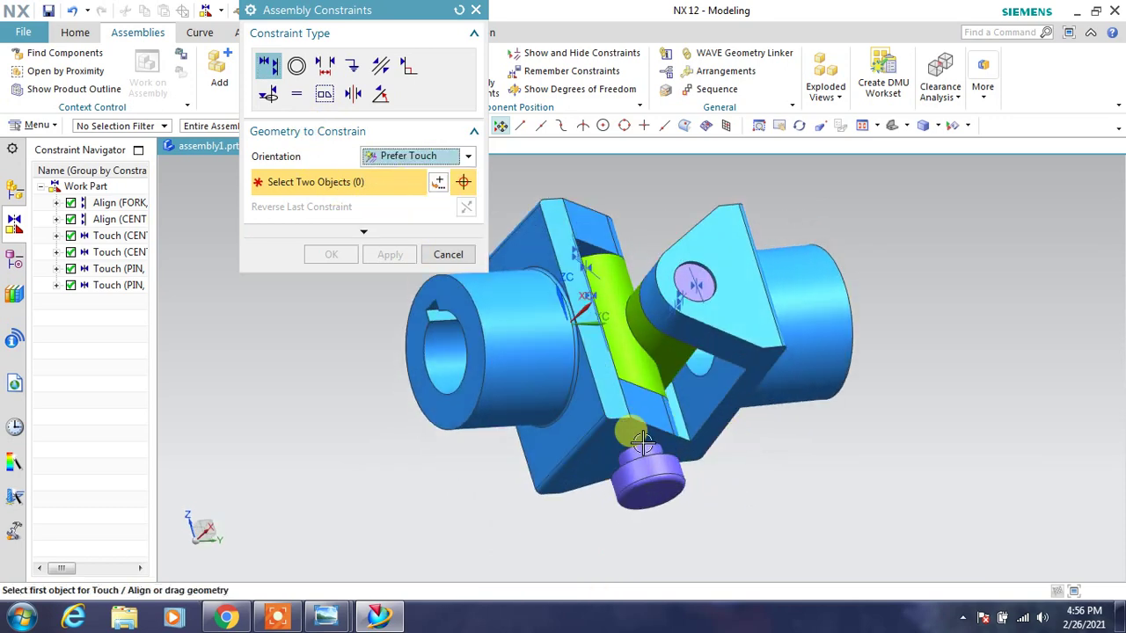
click(628, 434)
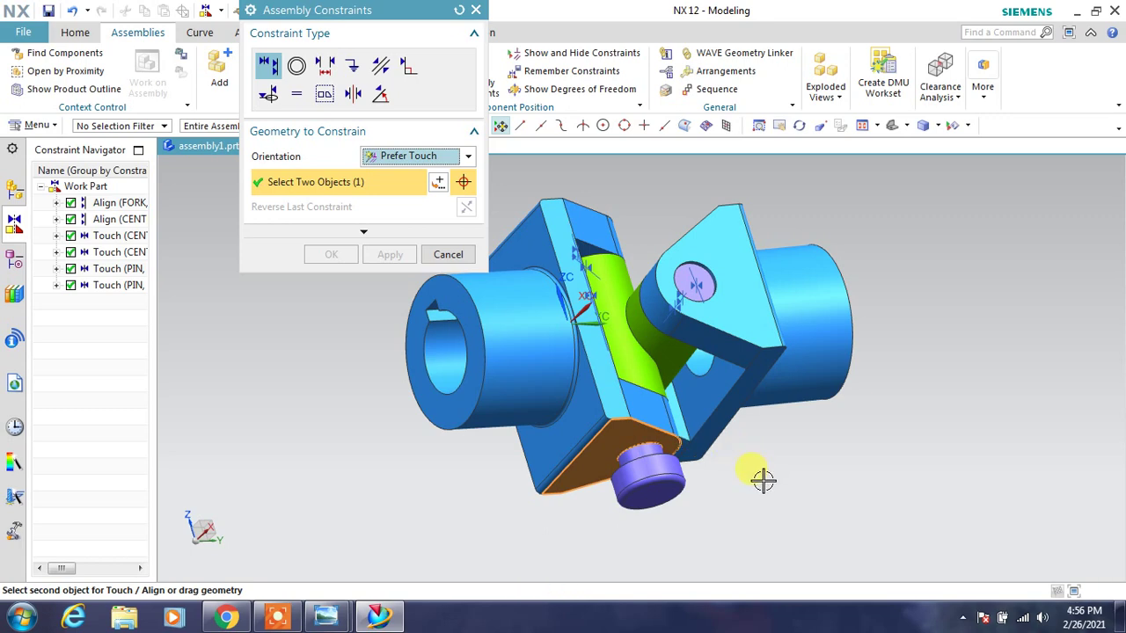
middle_drag(763, 480, 754, 502)
scroll(665, 475, up, 3)
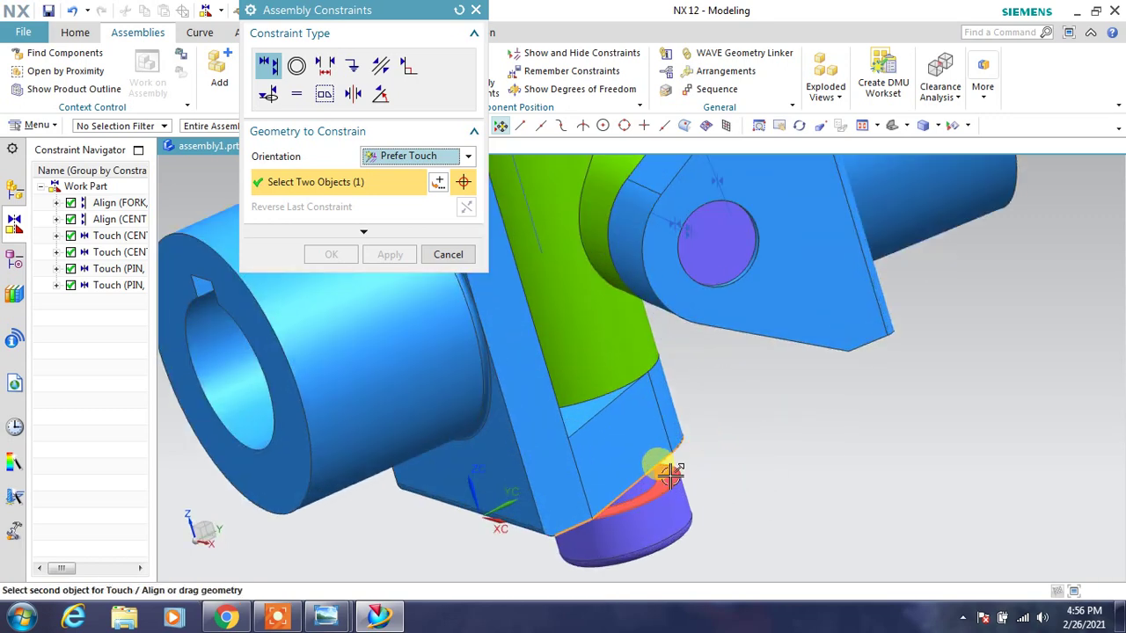
click(723, 473)
scroll(762, 468, down, 2)
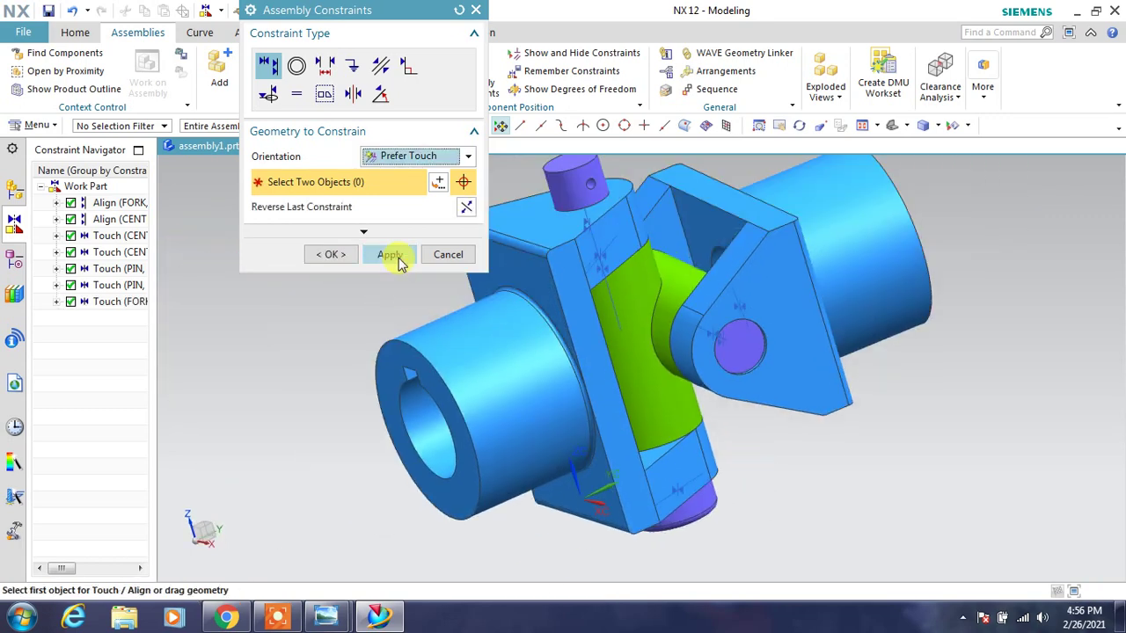
click(395, 255)
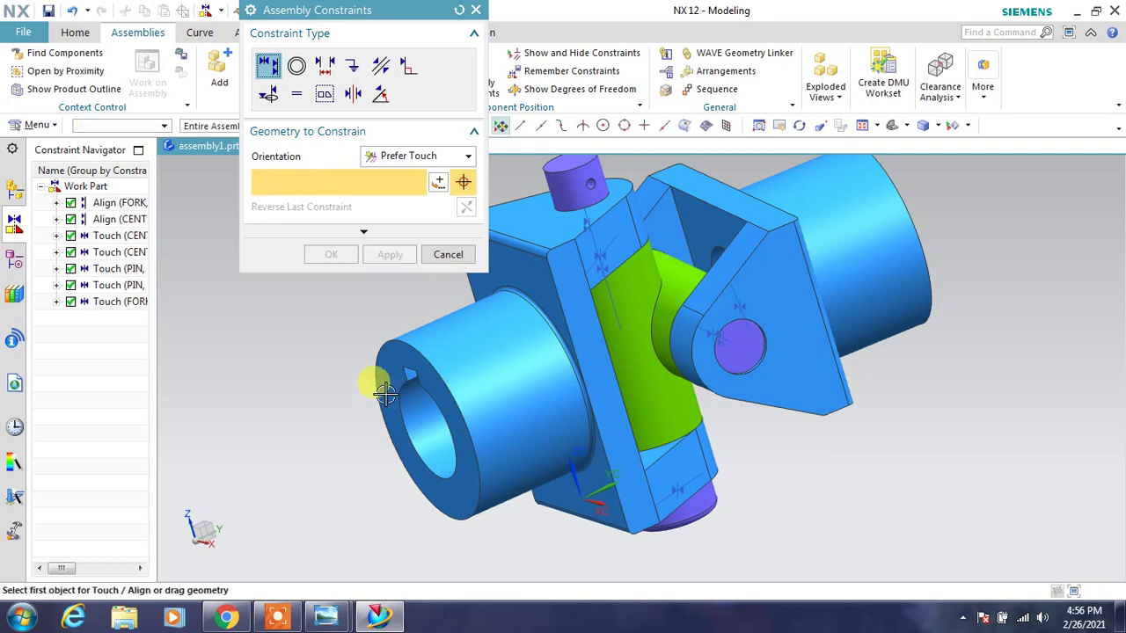
Make the other pin head touch the fork's outer face on the opposite side
middle_drag(372, 381, 457, 379)
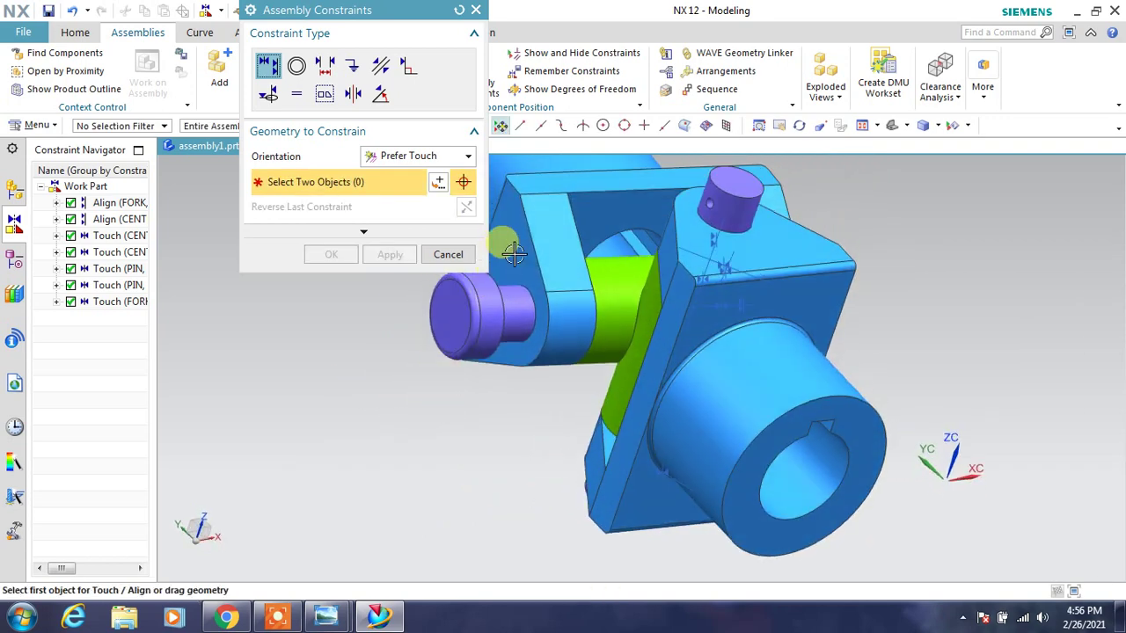
click(515, 253)
middle_drag(478, 422, 482, 364)
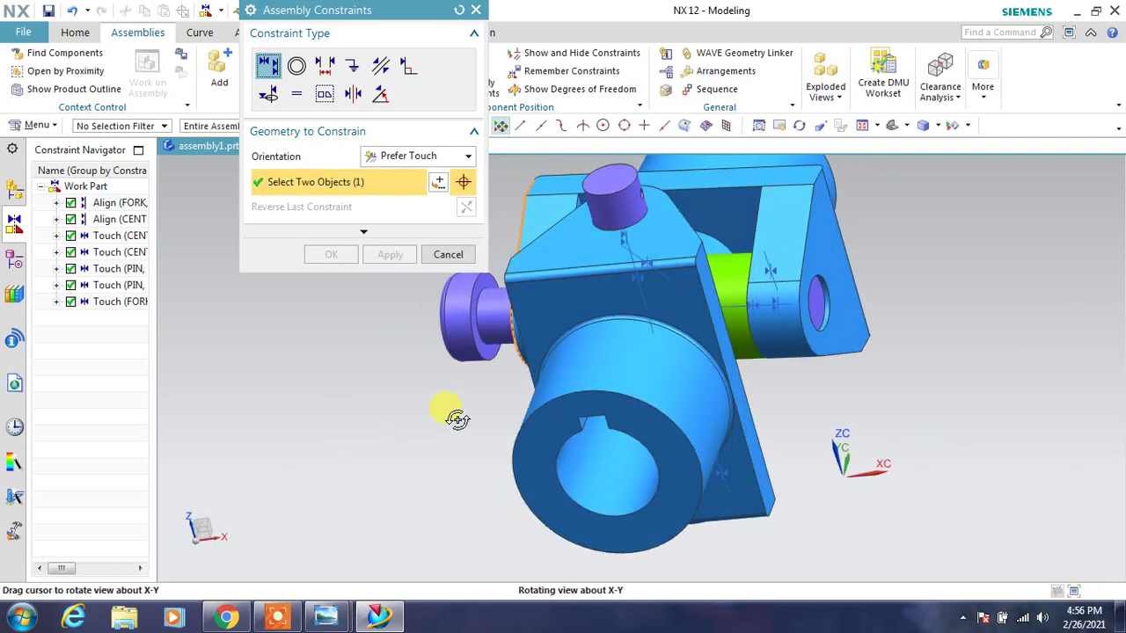
click(490, 349)
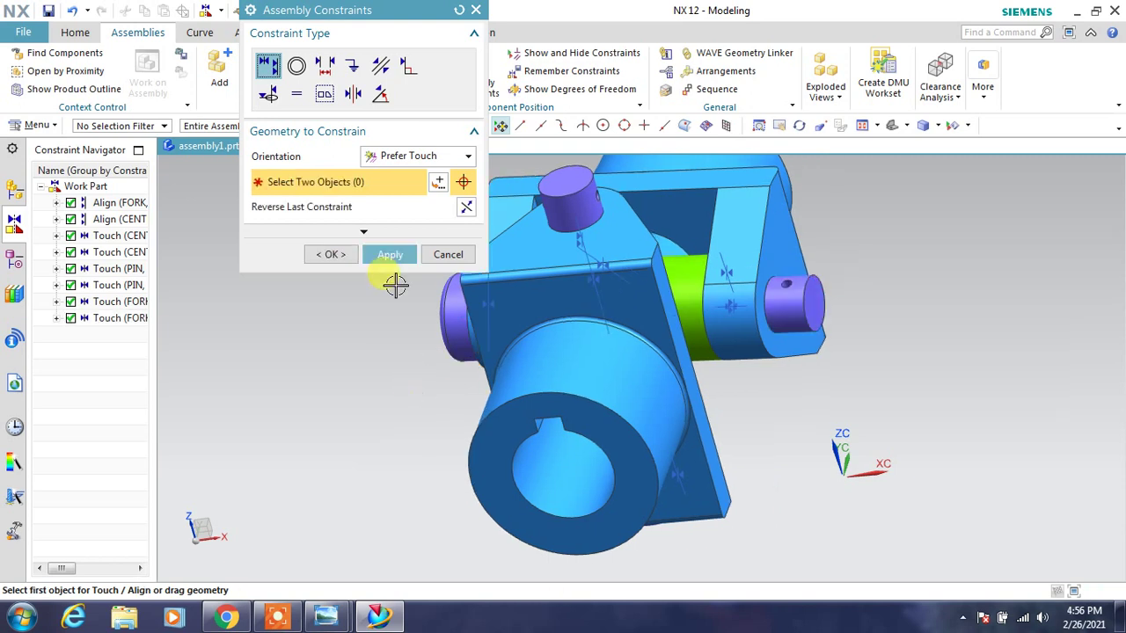
click(390, 255)
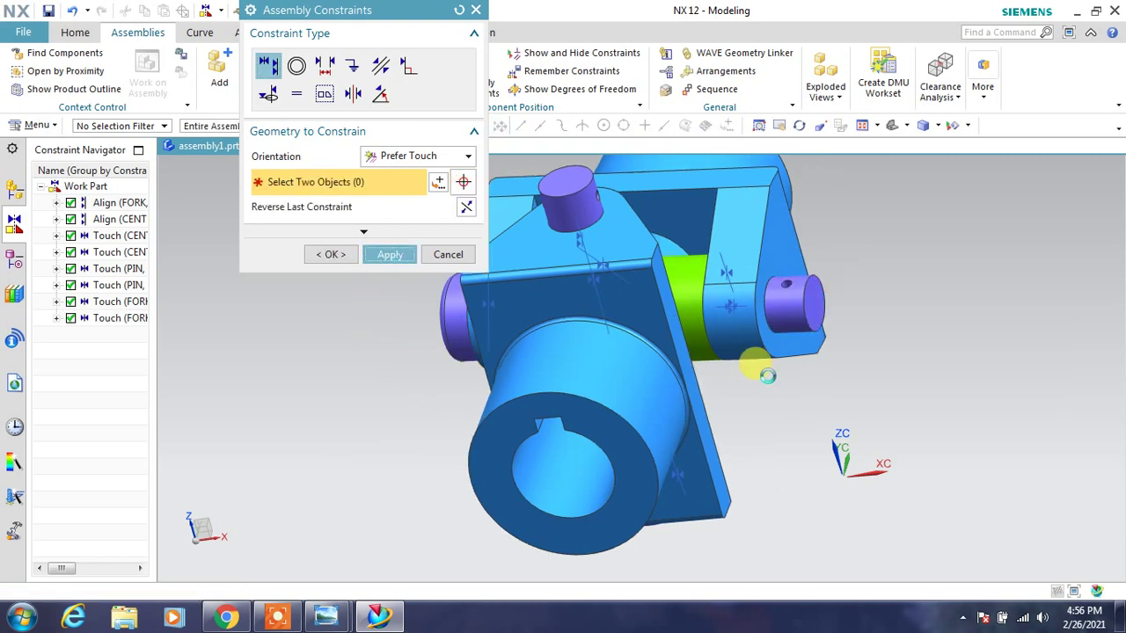
mouse_move(766, 389)
middle_down()
mouse_move(809, 367)
mouse_move(813, 383)
middle_up()
click(444, 253)
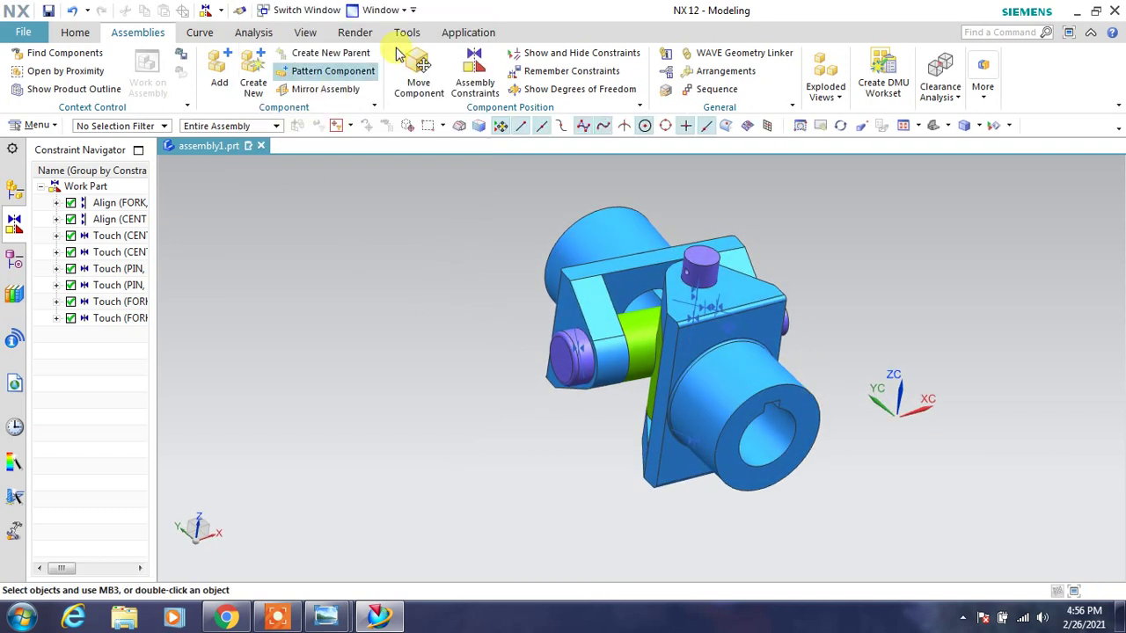
Add two copies of coller.prt to the right of the universal joint
click(219, 70)
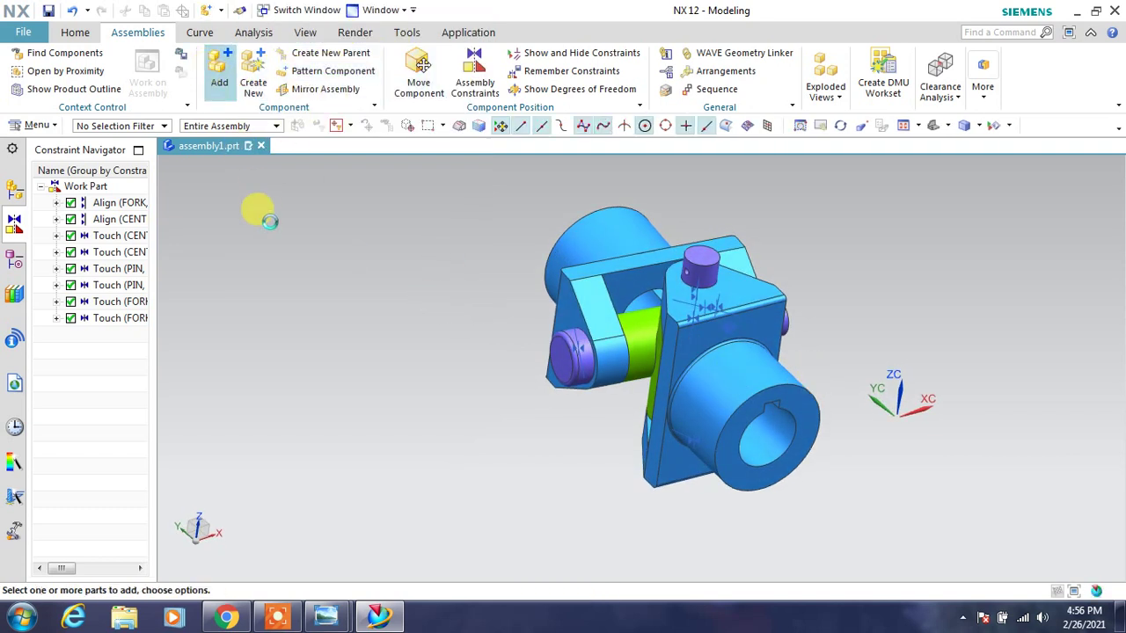
click(461, 92)
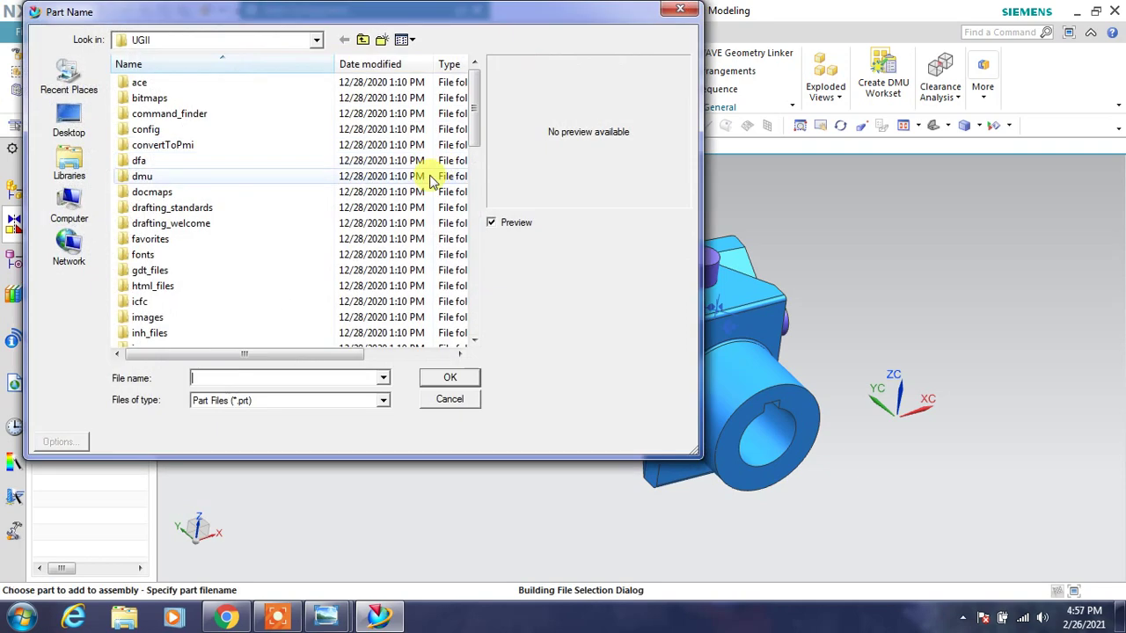
text(co)
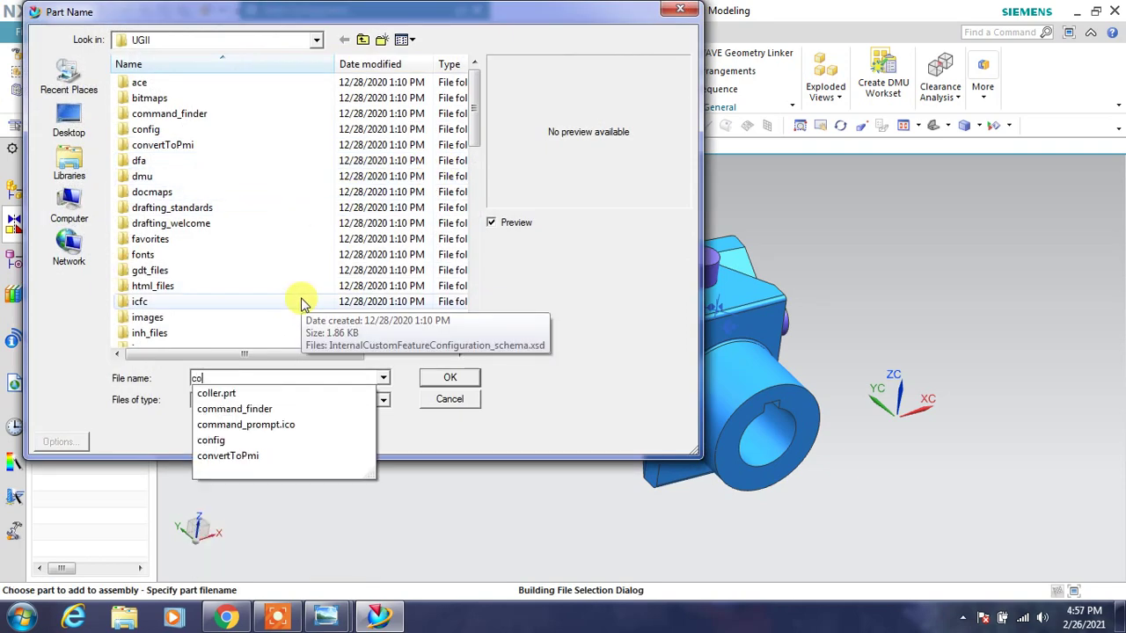
click(446, 380)
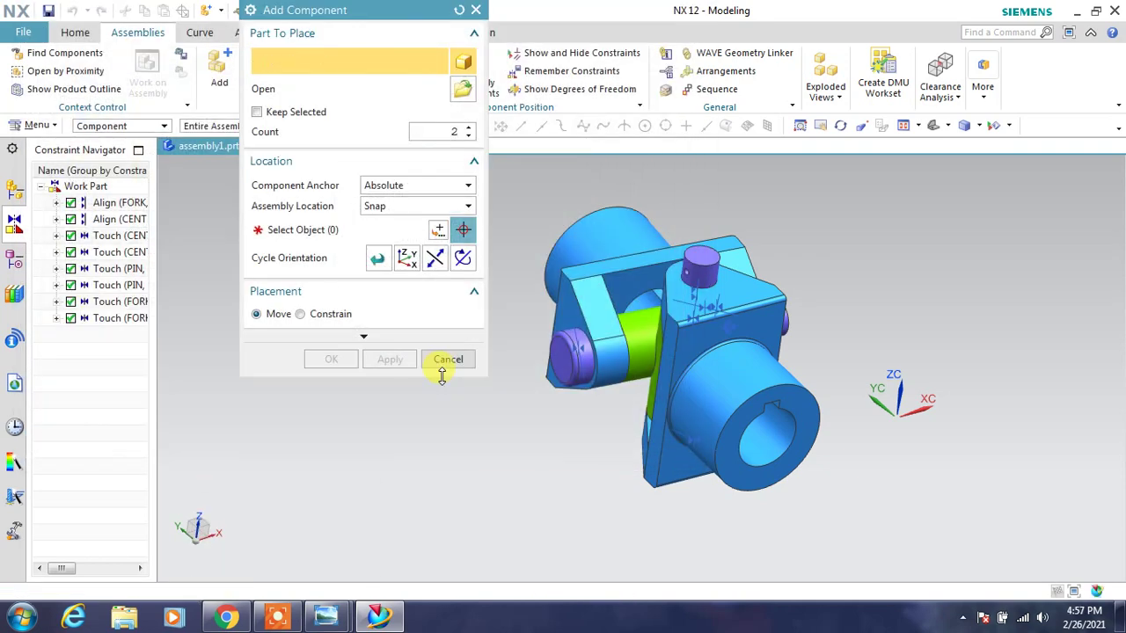
click(325, 233)
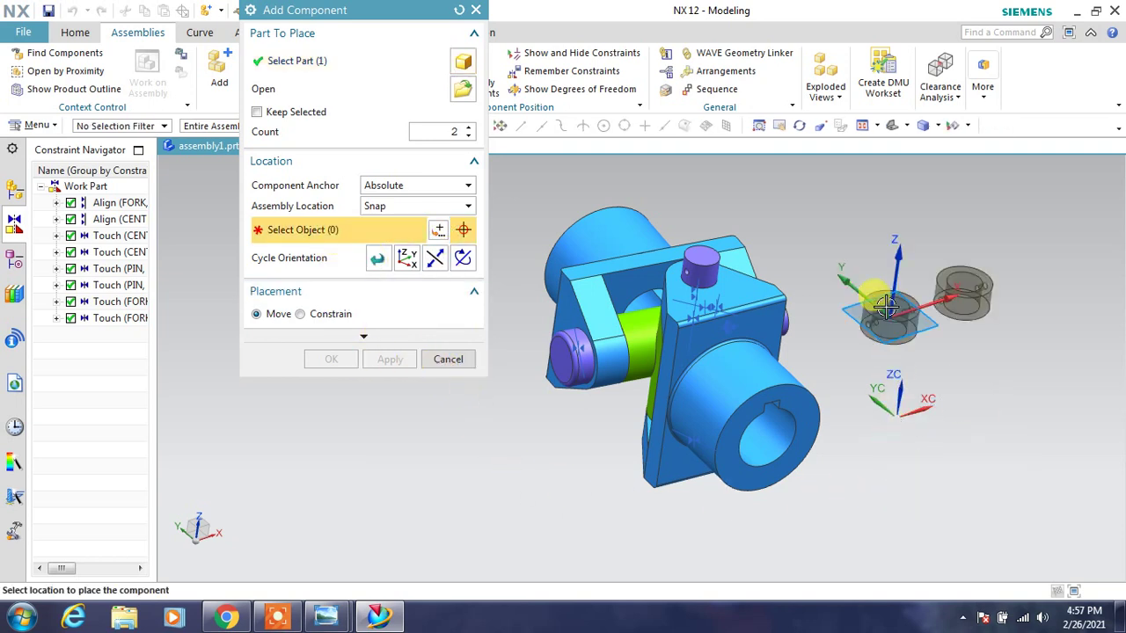
click(910, 290)
click(330, 410)
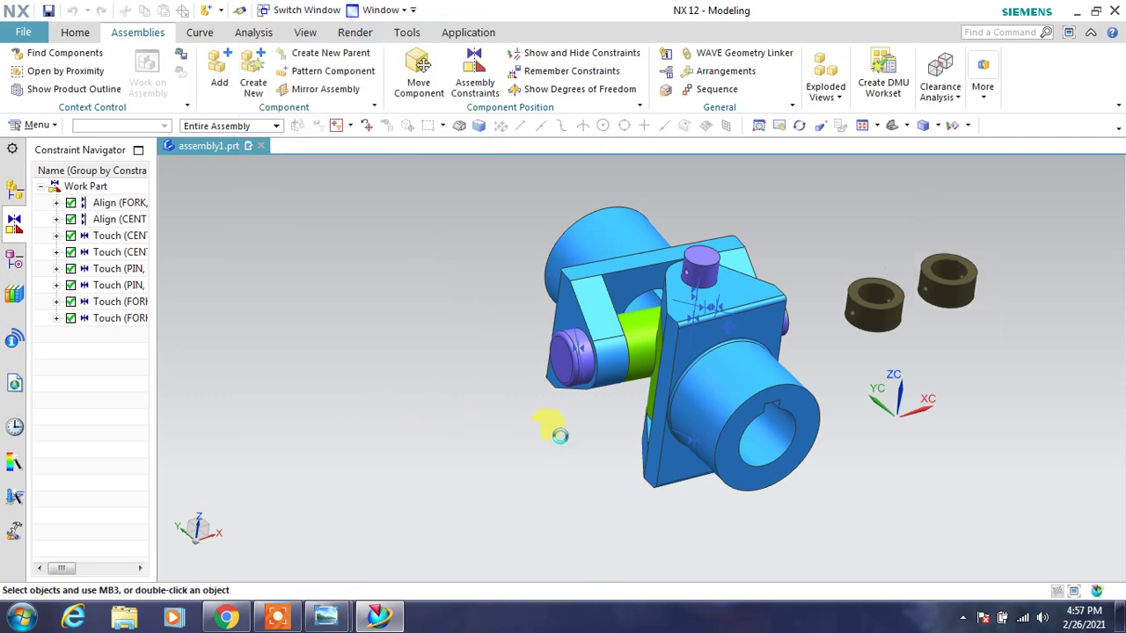
mouse_move(875, 373)
middle_down()
mouse_move(854, 372)
mouse_move(610, 187)
middle_up()
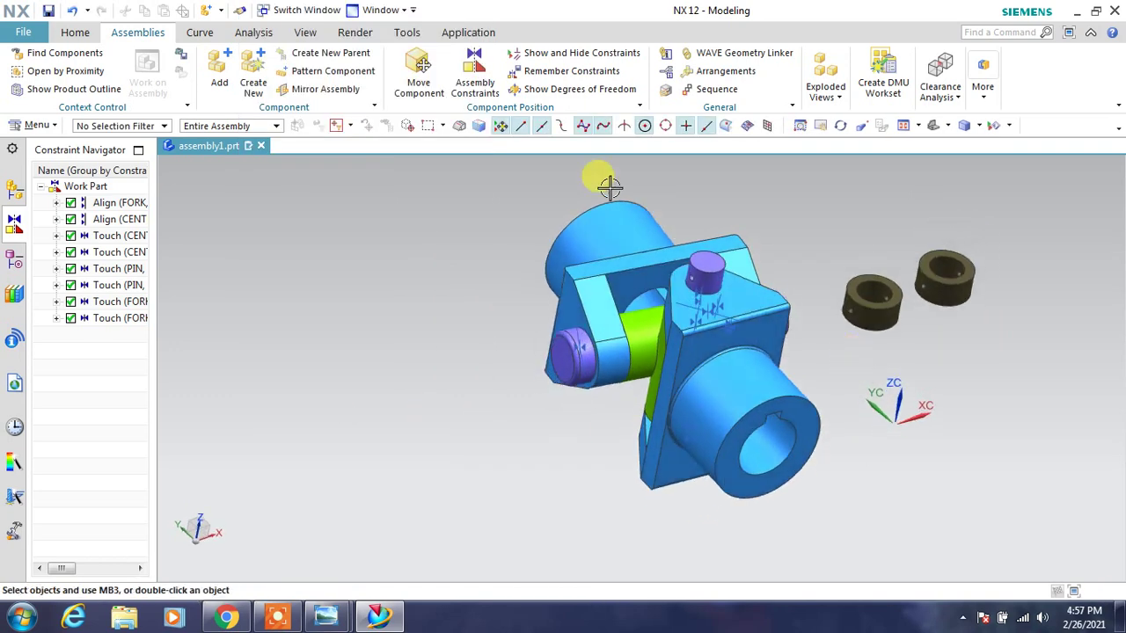
click(448, 63)
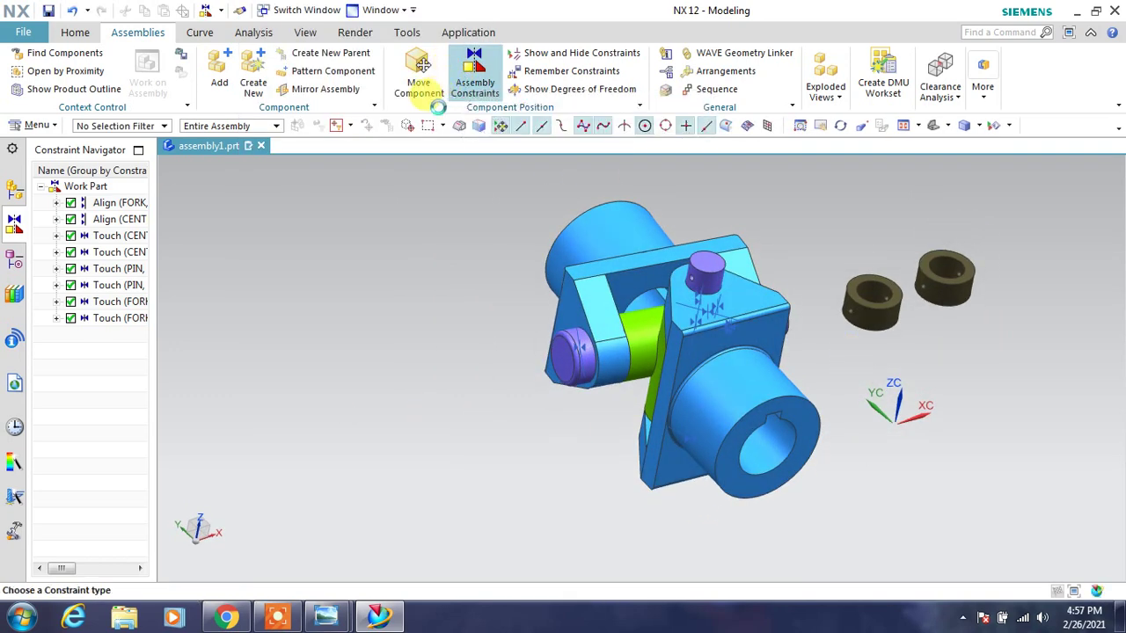
Align the two collars' bores with the top pin and the side pin
click(411, 161)
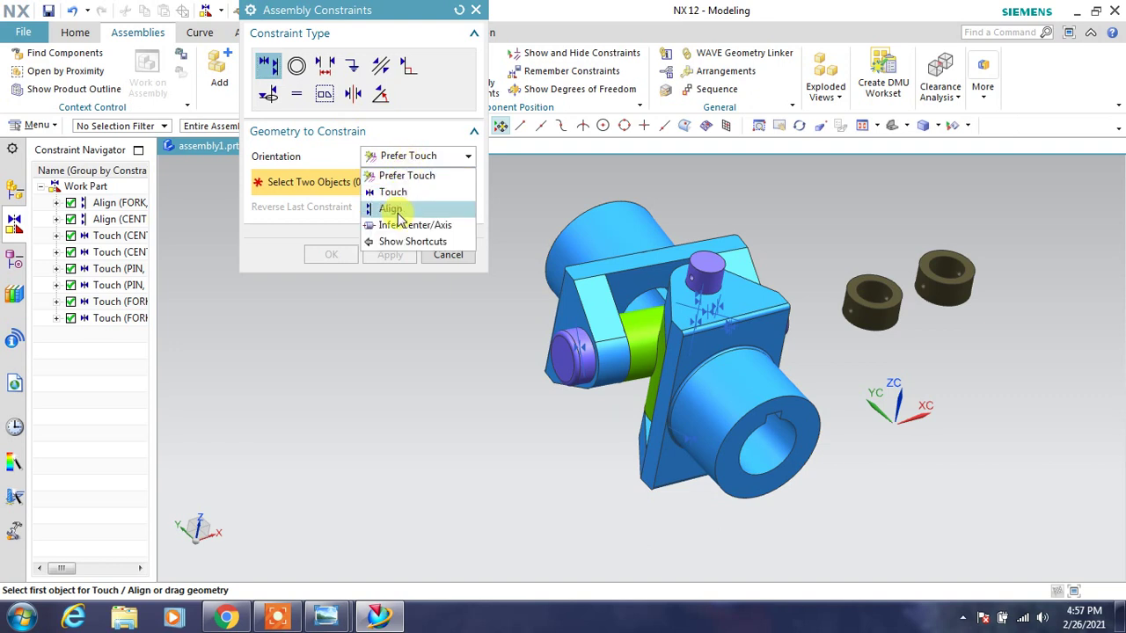
click(396, 225)
scroll(891, 296, up, 2)
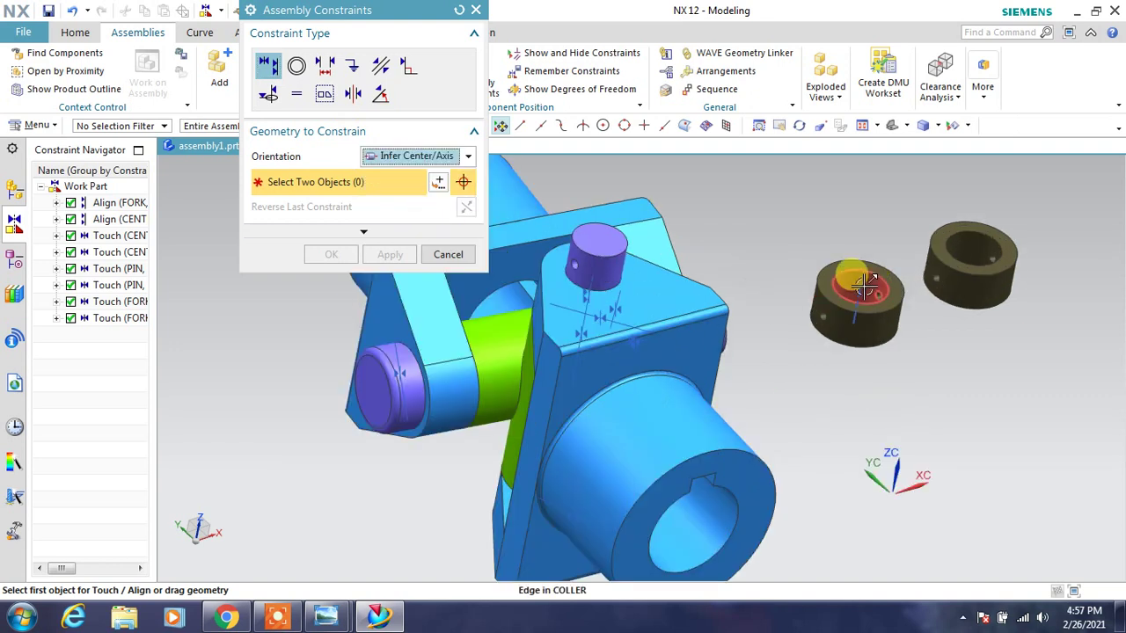
click(866, 286)
click(602, 269)
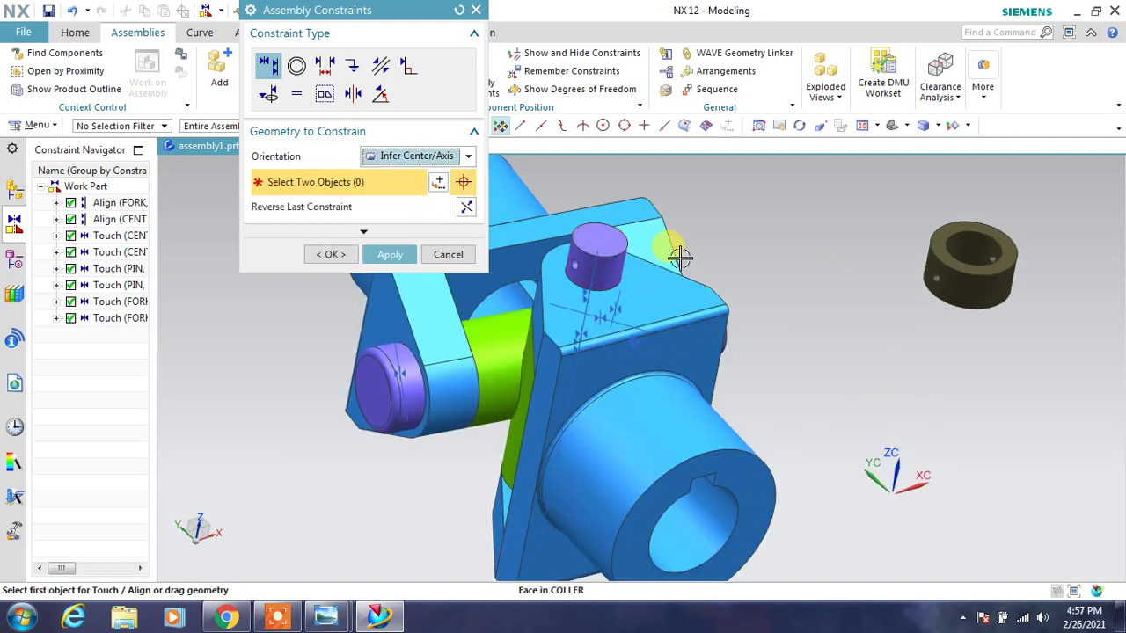
scroll(727, 256, down, 3)
mouse_move(742, 256)
middle_down()
mouse_move(639, 251)
mouse_move(621, 284)
mouse_move(649, 266)
mouse_move(640, 259)
middle_up()
scroll(858, 308, up, 2)
scroll(840, 314, up, 3)
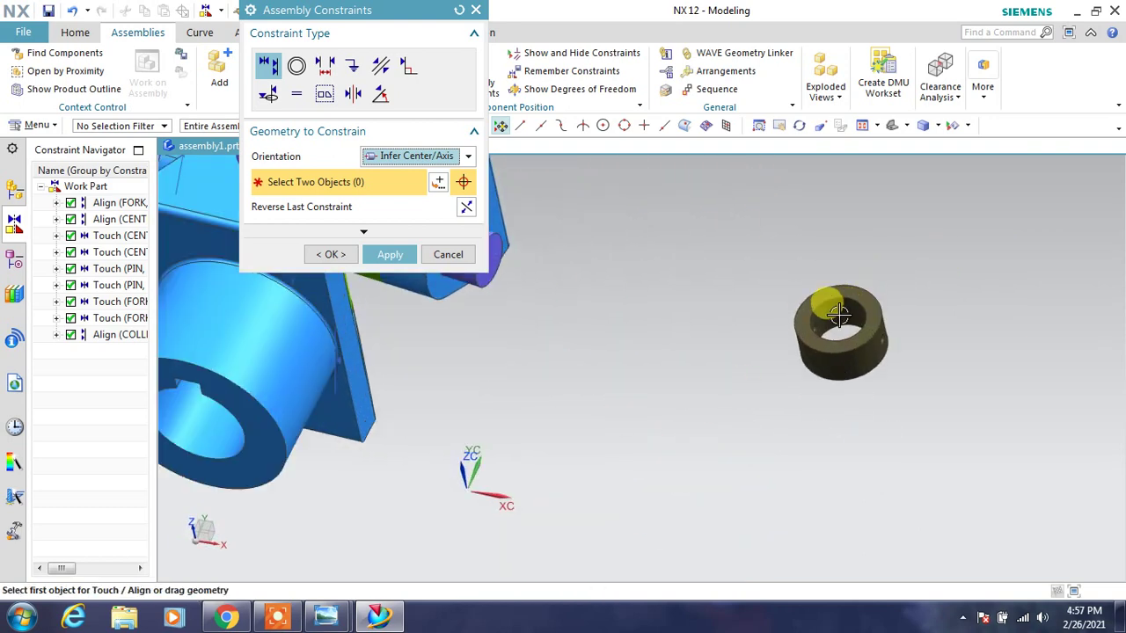
click(838, 314)
scroll(787, 303, down, 2)
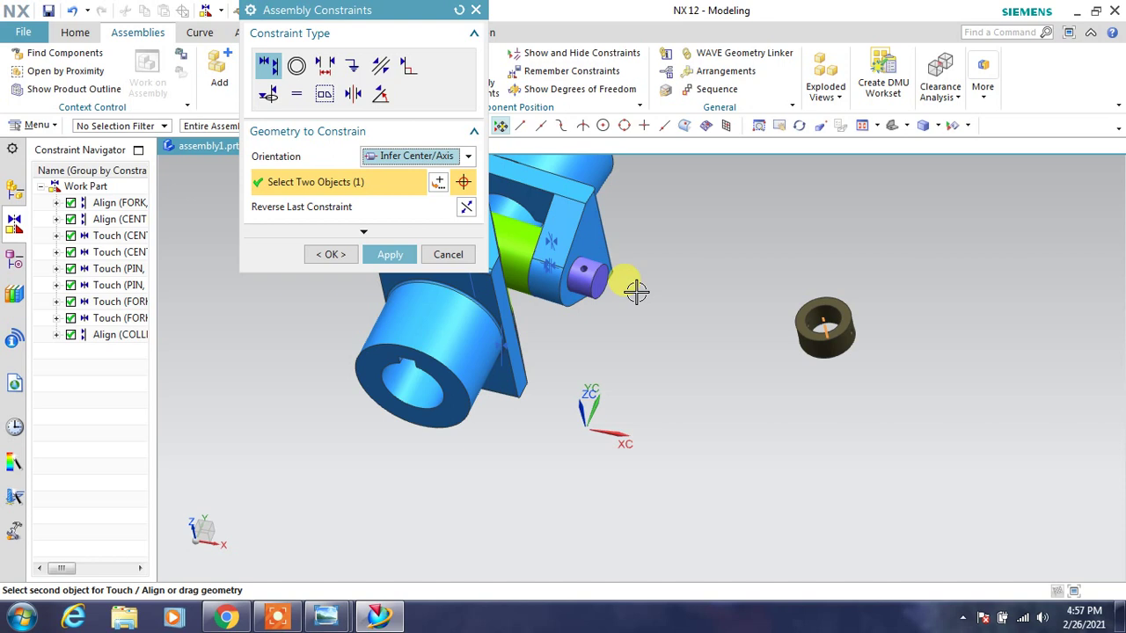
click(580, 279)
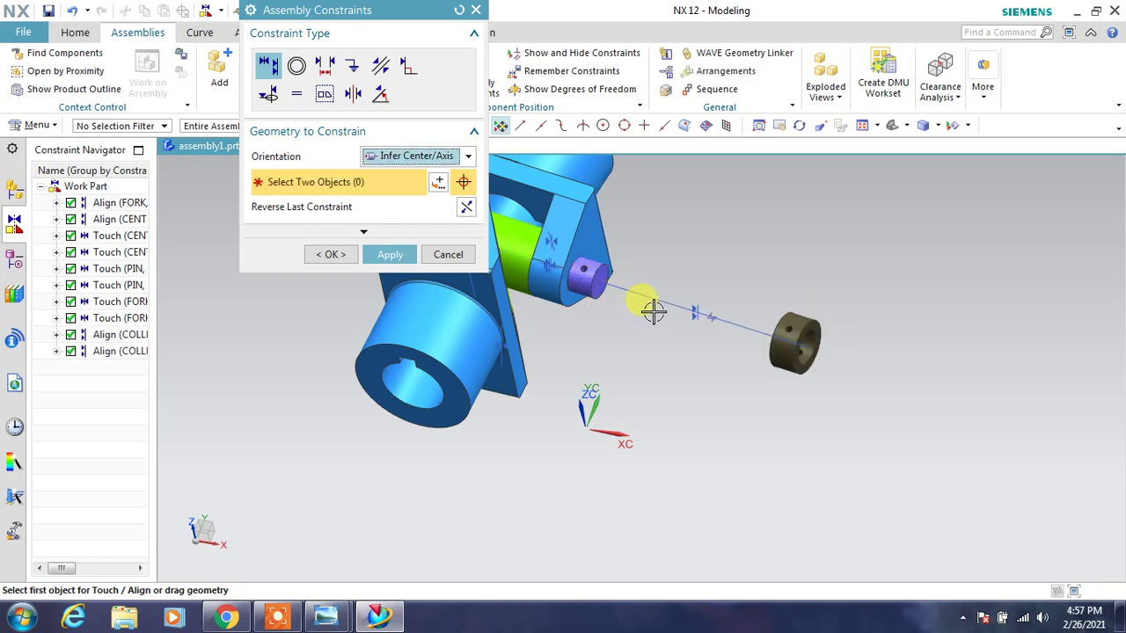
Line up a collar's side hole with the pin's cross hole
scroll(802, 284, up, 2)
scroll(780, 326, up, 2)
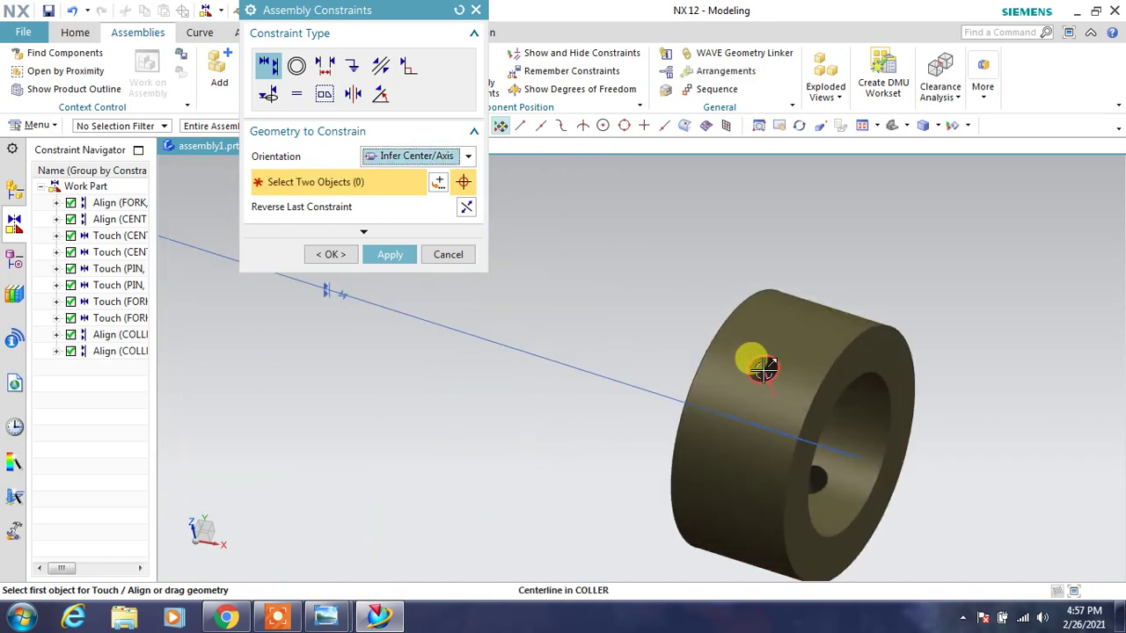
click(764, 369)
scroll(764, 370, down, 3)
scroll(674, 314, up, 2)
scroll(676, 313, up, 2)
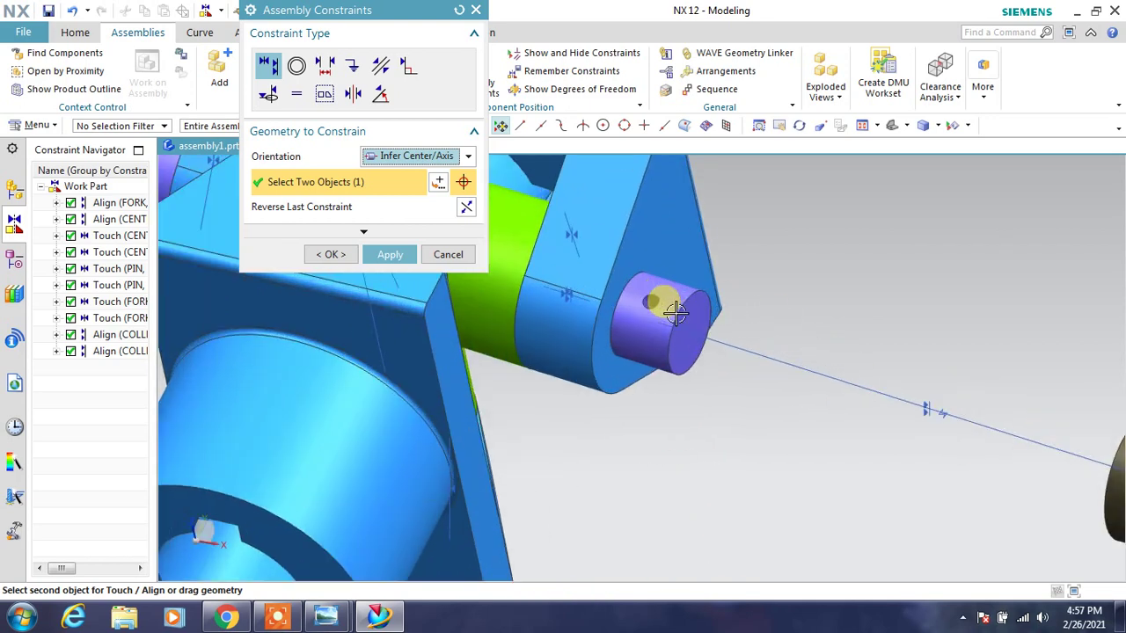
scroll(676, 313, up, 2)
click(638, 294)
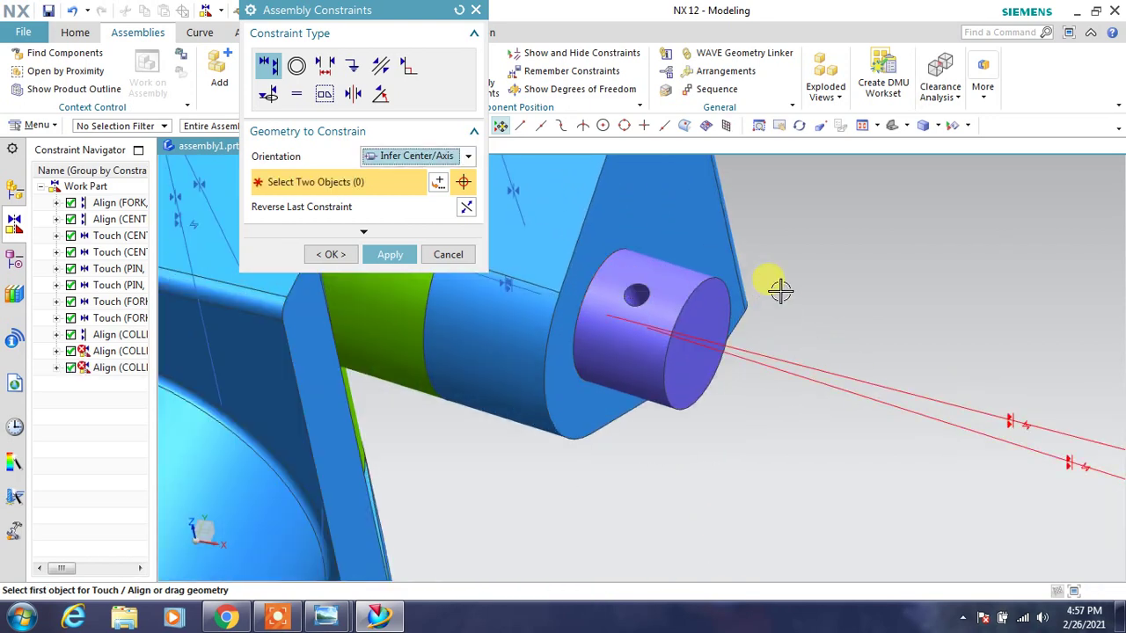
click(731, 303)
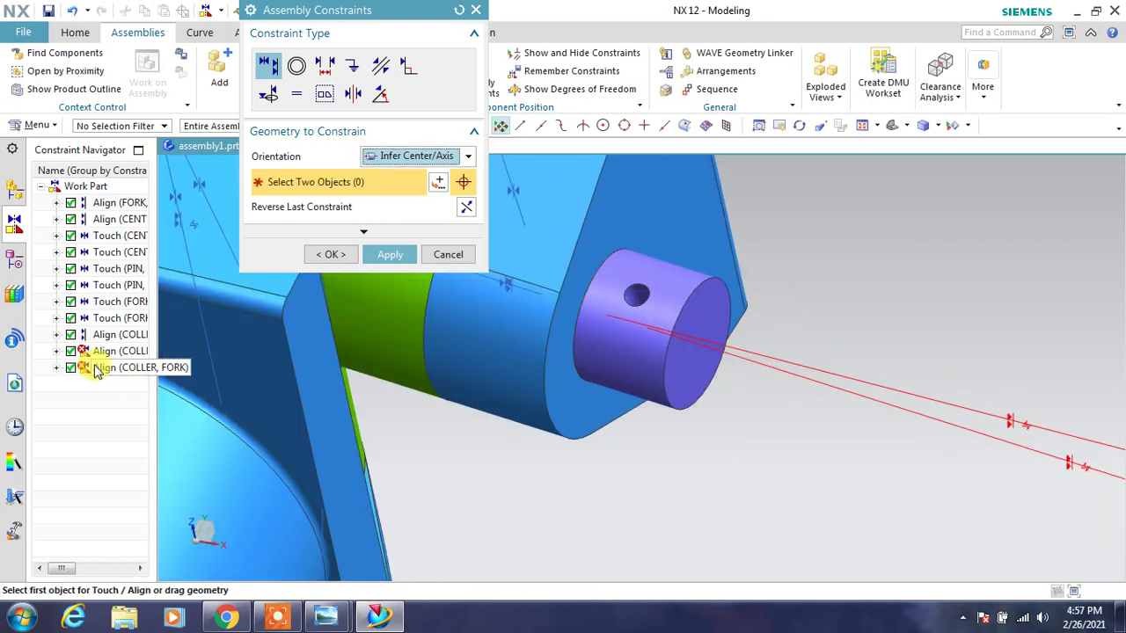
Delete the faulty COLLER–FORK Align and align the collar onto the pin end
right_click(105, 371)
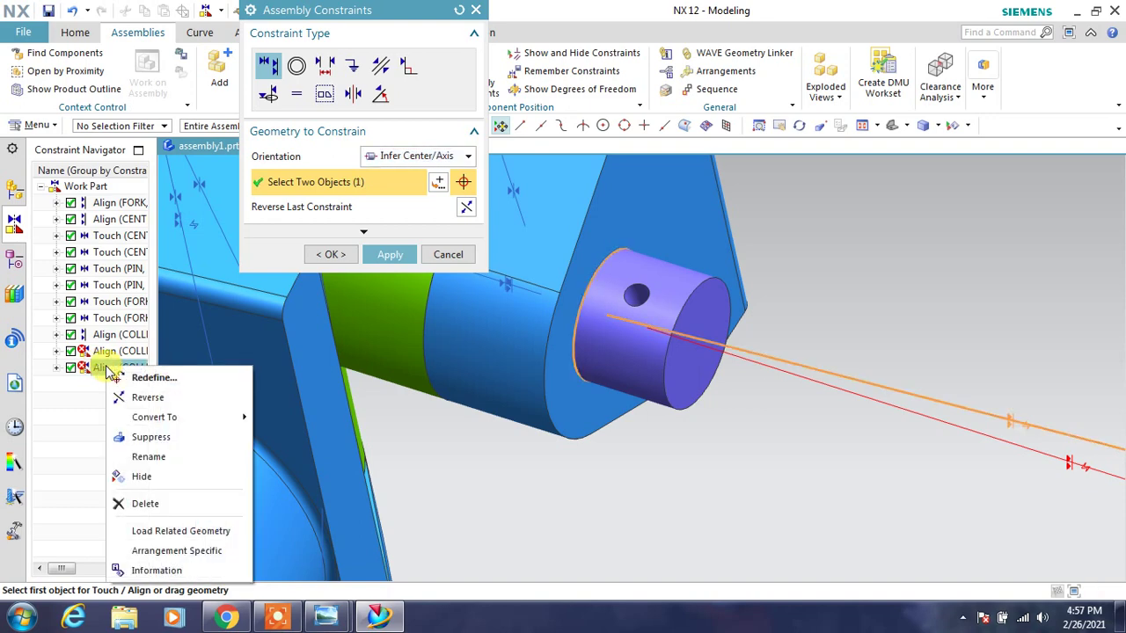
click(154, 503)
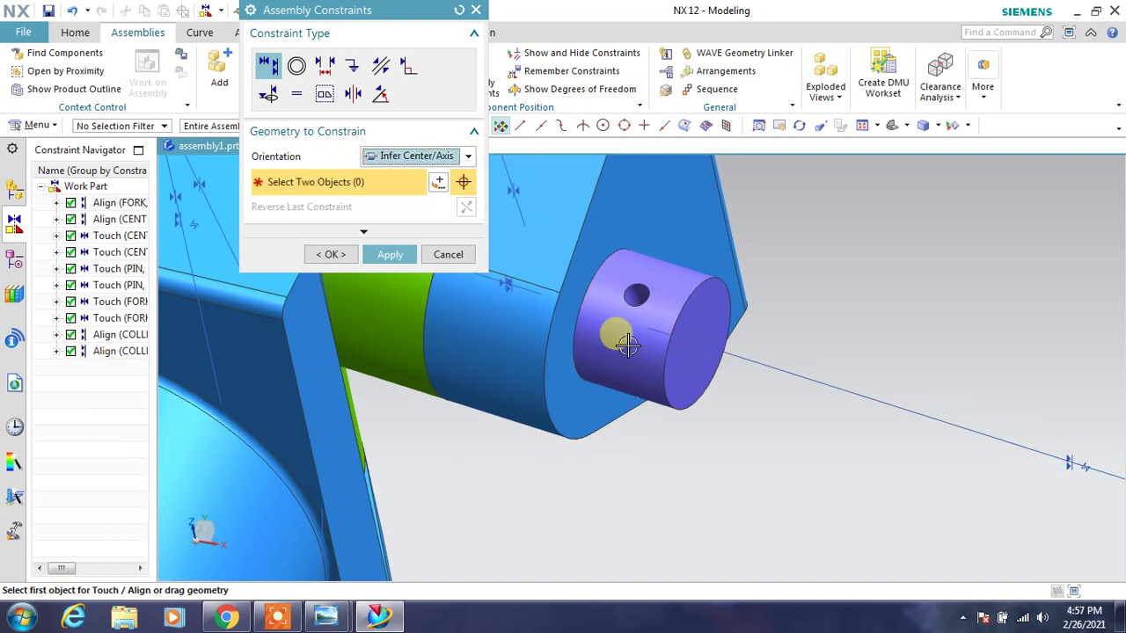
click(637, 295)
scroll(791, 352, down, 3)
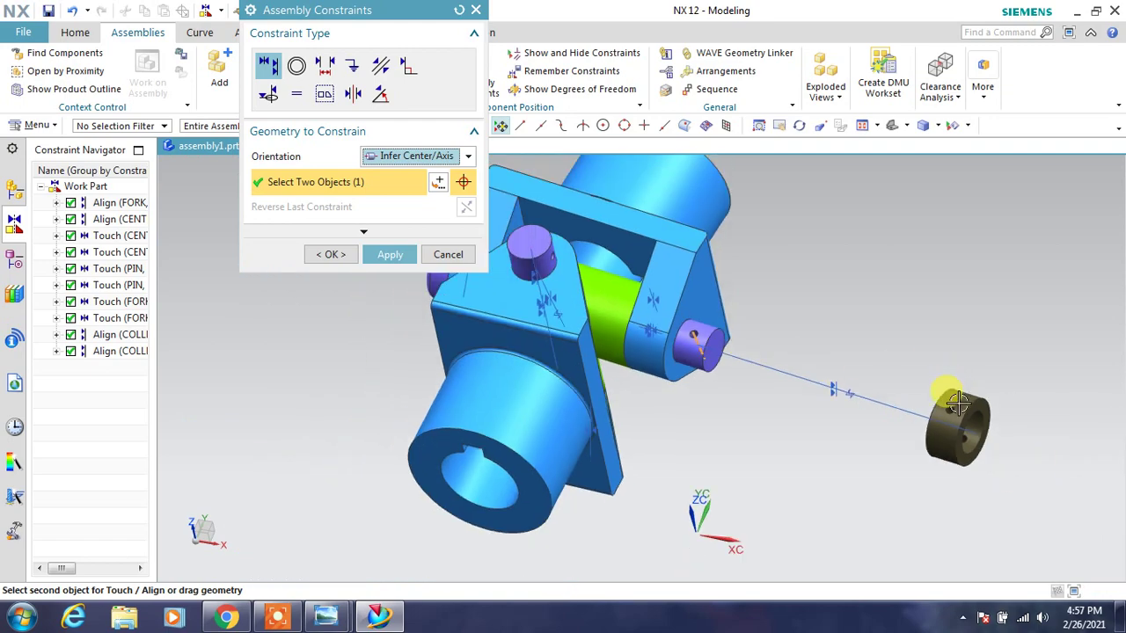
scroll(940, 411, up, 2)
click(939, 409)
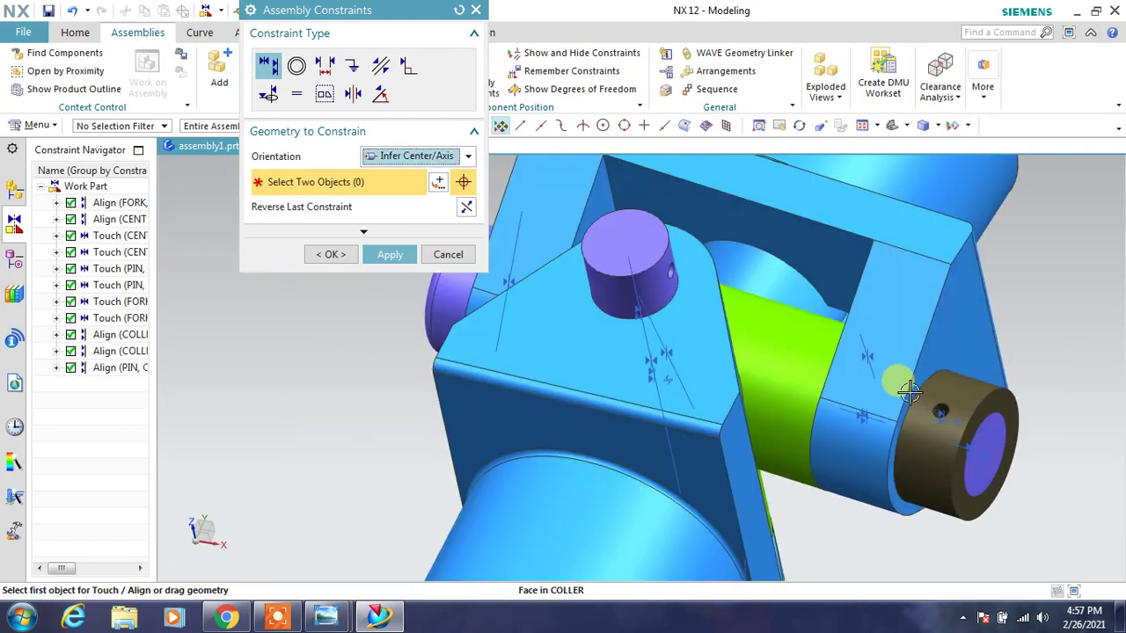
scroll(910, 393, down, 3)
mouse_move(933, 407)
middle_down()
mouse_move(946, 378)
mouse_move(885, 405)
middle_up()
click(390, 254)
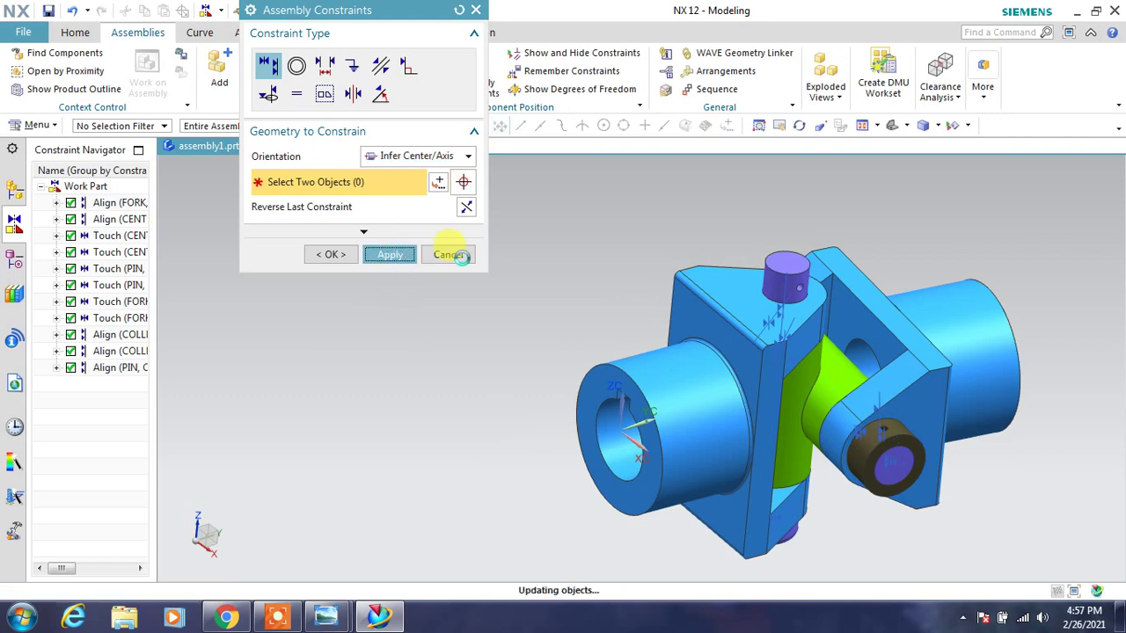
Finish the previous constraint and locate both collars in the Assembly Navigator
click(457, 256)
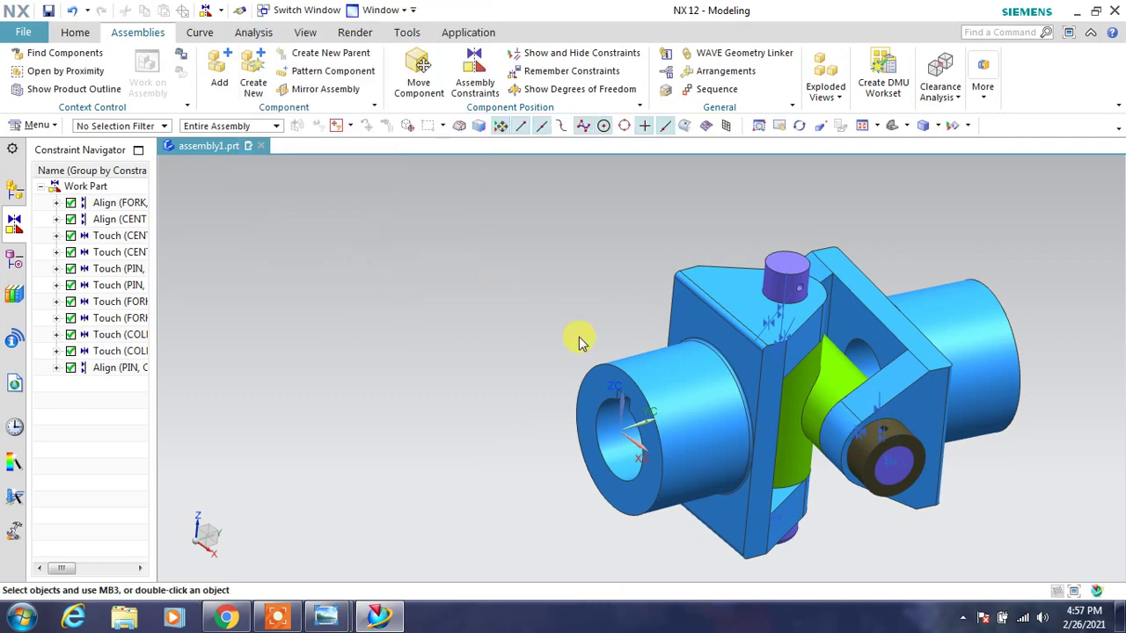
scroll(581, 344, down, 2)
scroll(603, 378, down, 1)
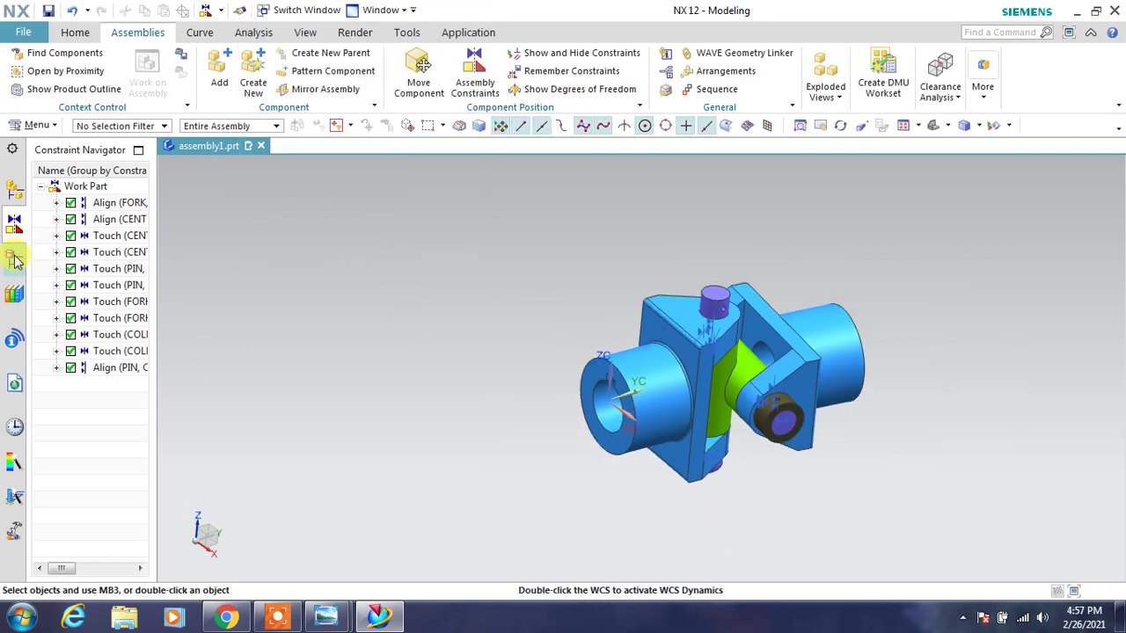
click(15, 191)
click(112, 289)
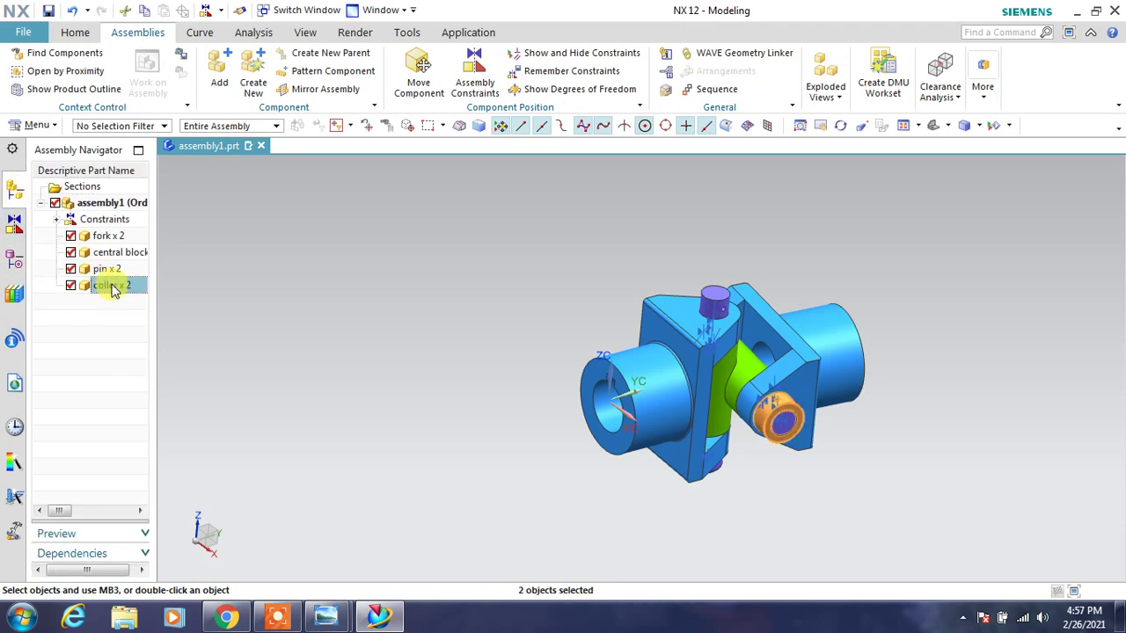
key(Escape)
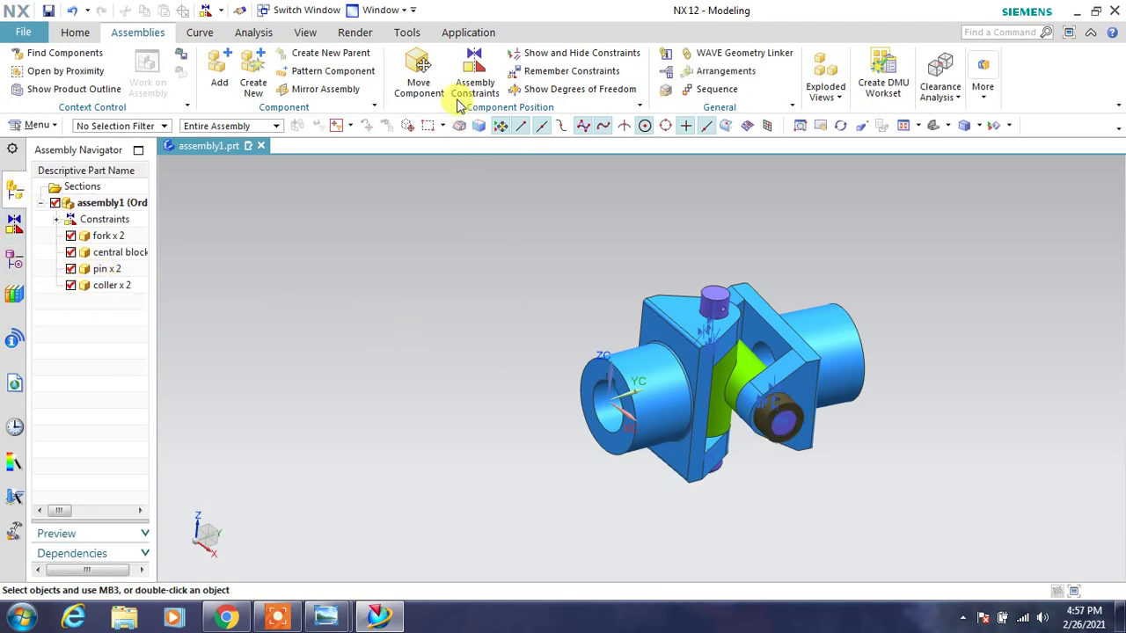
Move the component down along the Z axis with Move Component
click(419, 72)
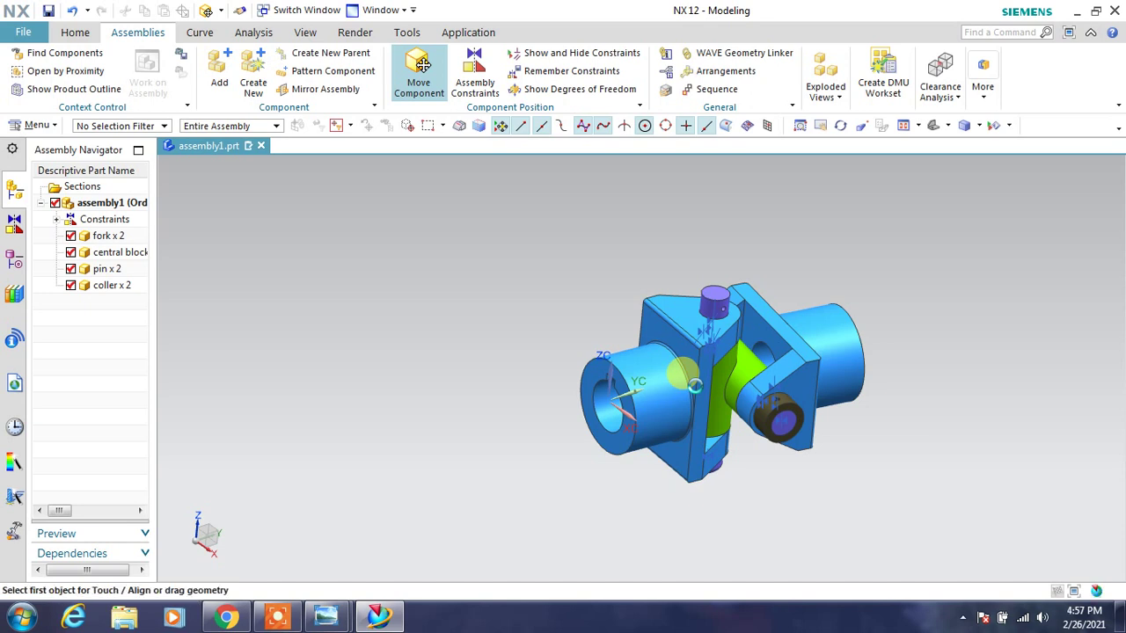
click(696, 371)
click(395, 154)
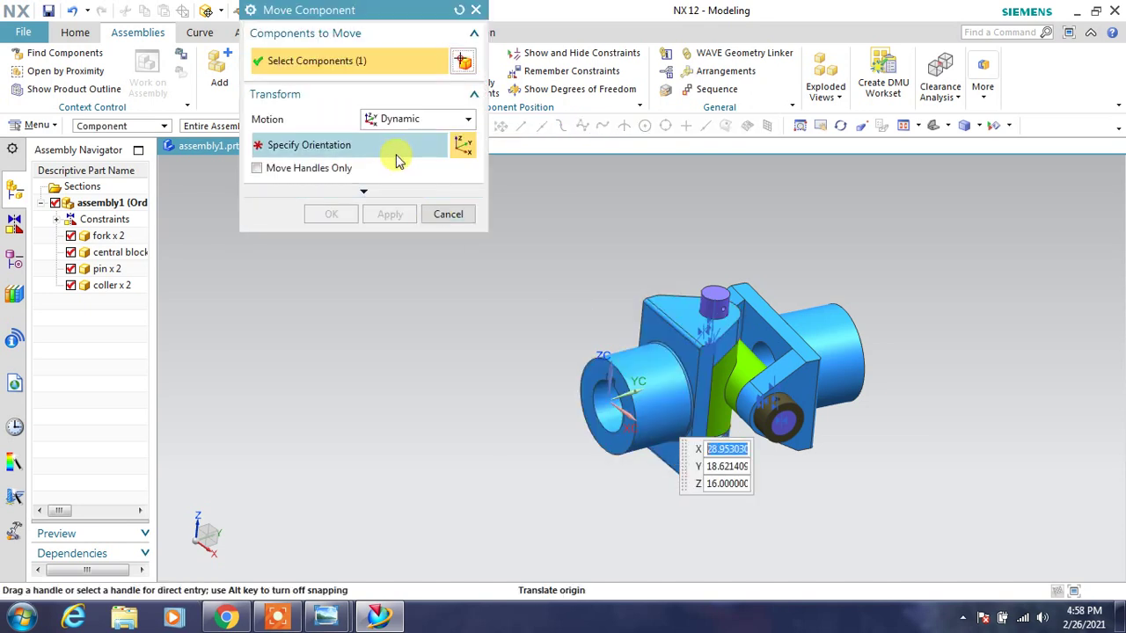
drag(666, 361, 646, 447)
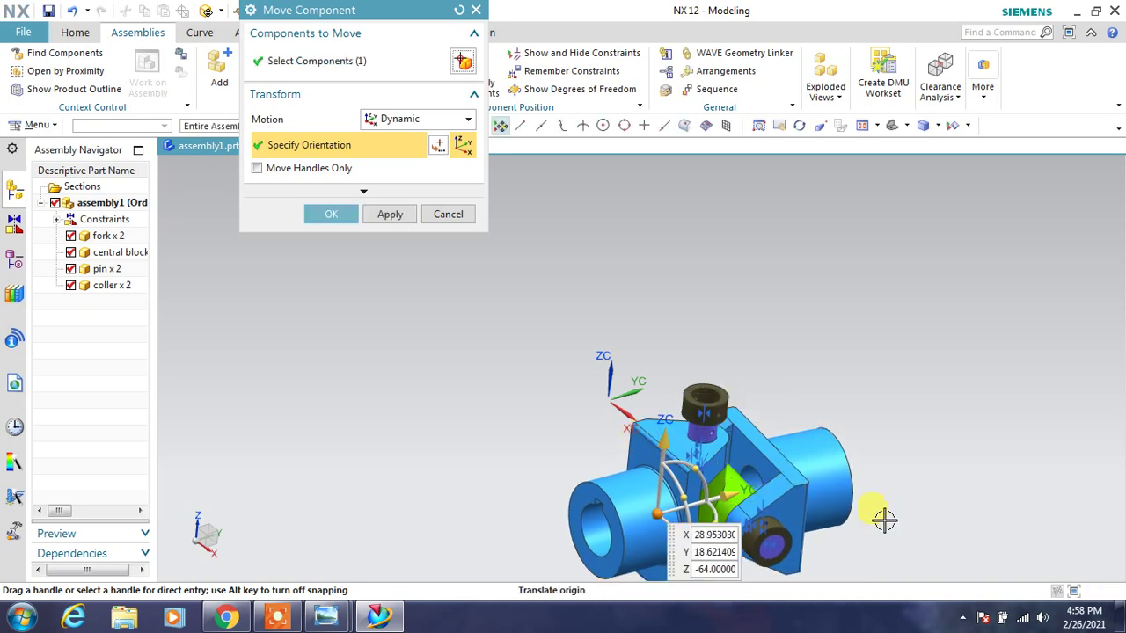
scroll(880, 528, up, 3)
scroll(829, 394, up, 3)
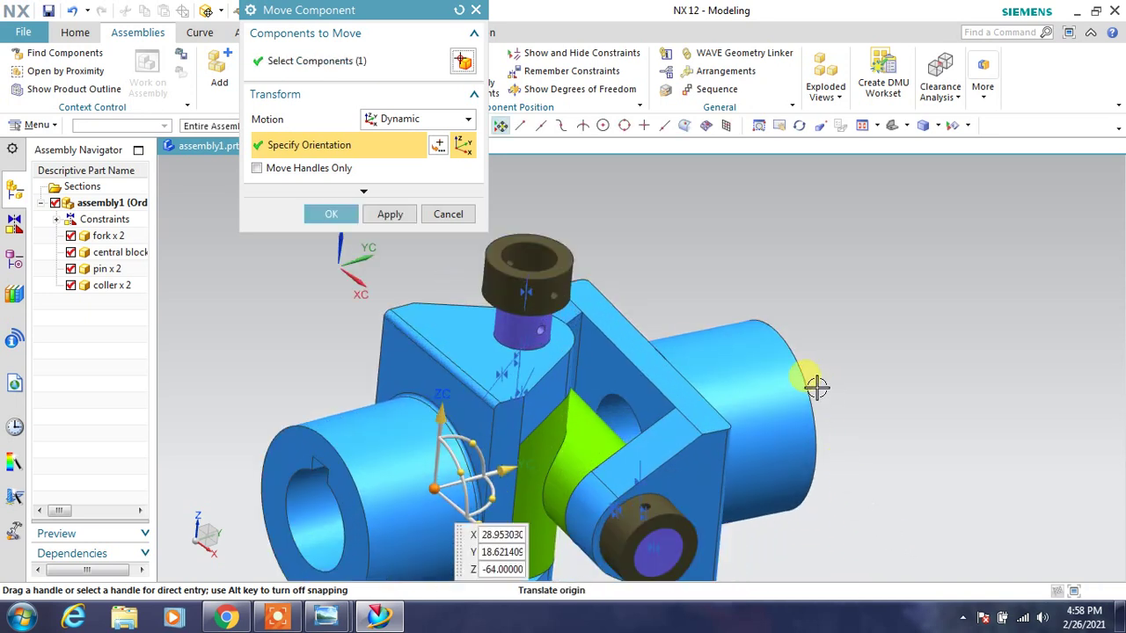
click(331, 214)
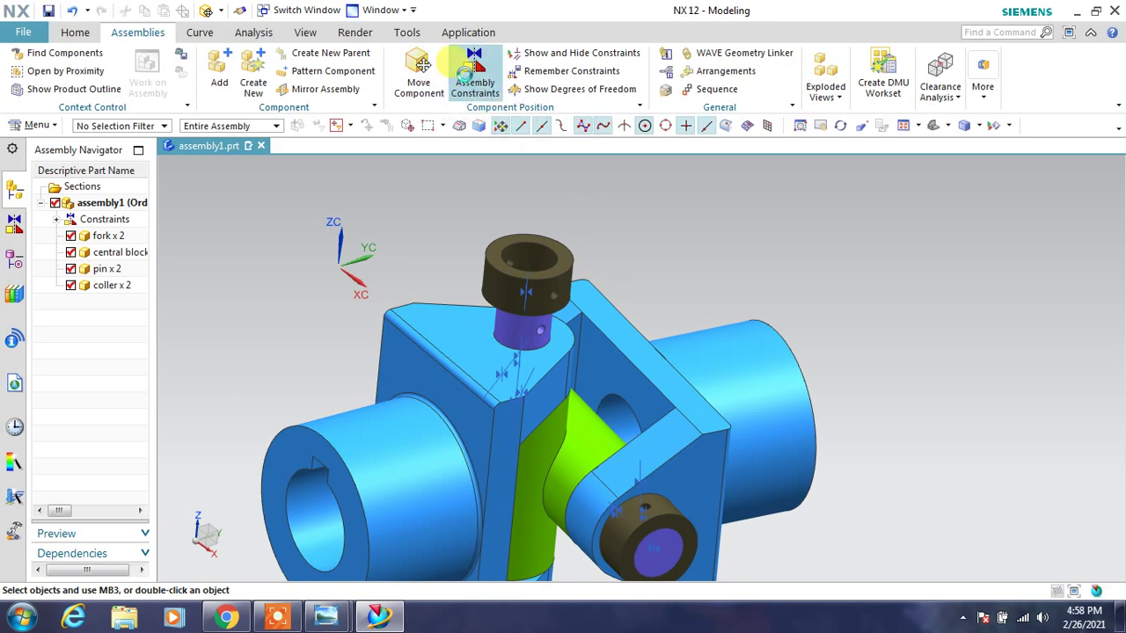
Align the upper collar's cross-hole axis to the top pin's hole axis
scroll(539, 314, up, 2)
scroll(550, 291, up, 3)
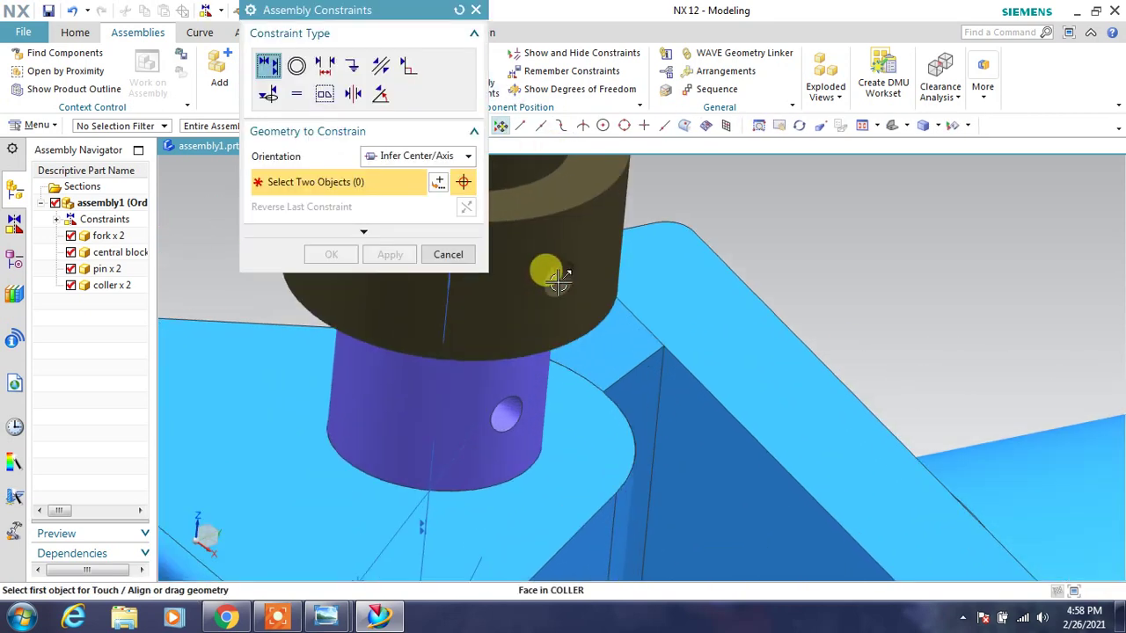
click(566, 294)
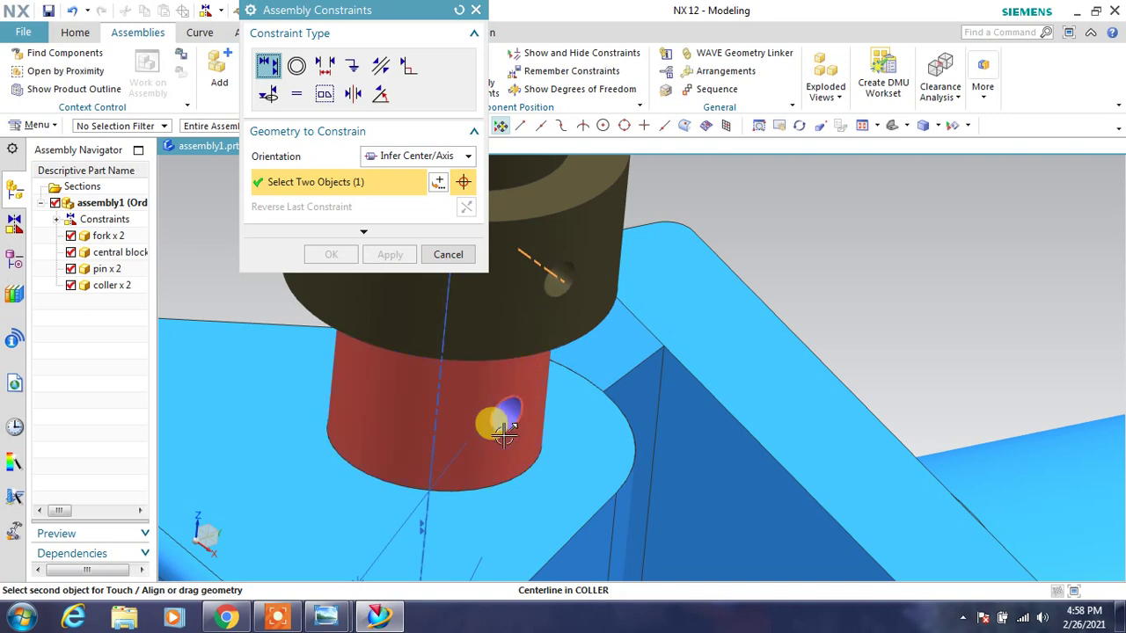
click(512, 409)
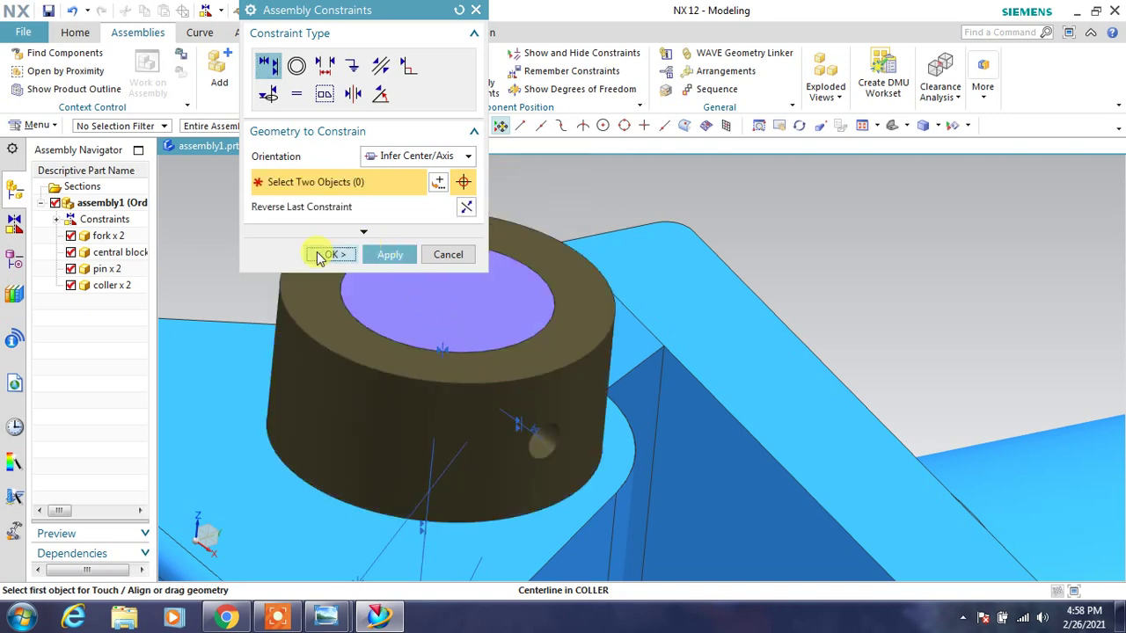
click(334, 254)
scroll(668, 290, down, 2)
scroll(730, 290, down, 2)
scroll(765, 295, down, 2)
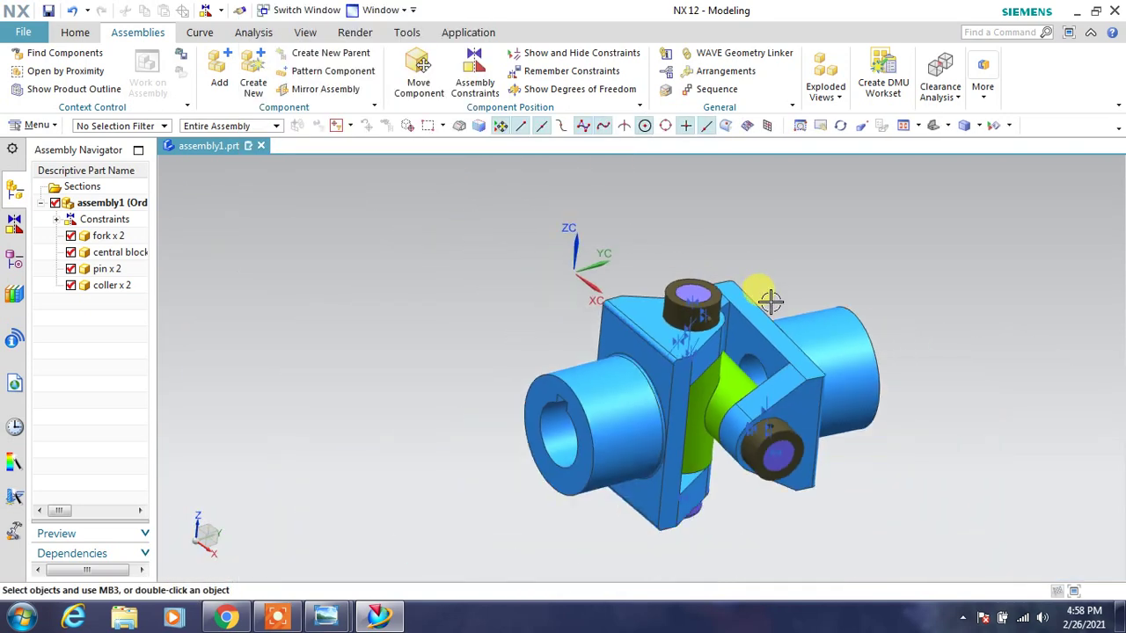
mouse_move(771, 301)
middle_down()
mouse_move(768, 287)
mouse_move(748, 292)
middle_up()
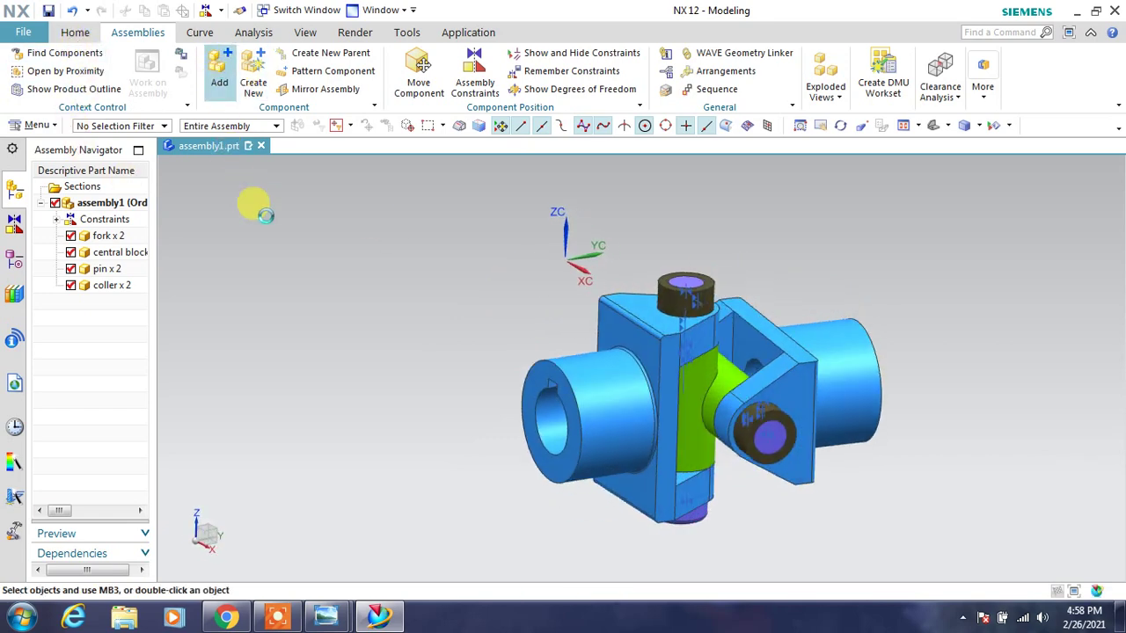
Add two unconstrained copies of shaft.prt beside the universal joint
click(219, 71)
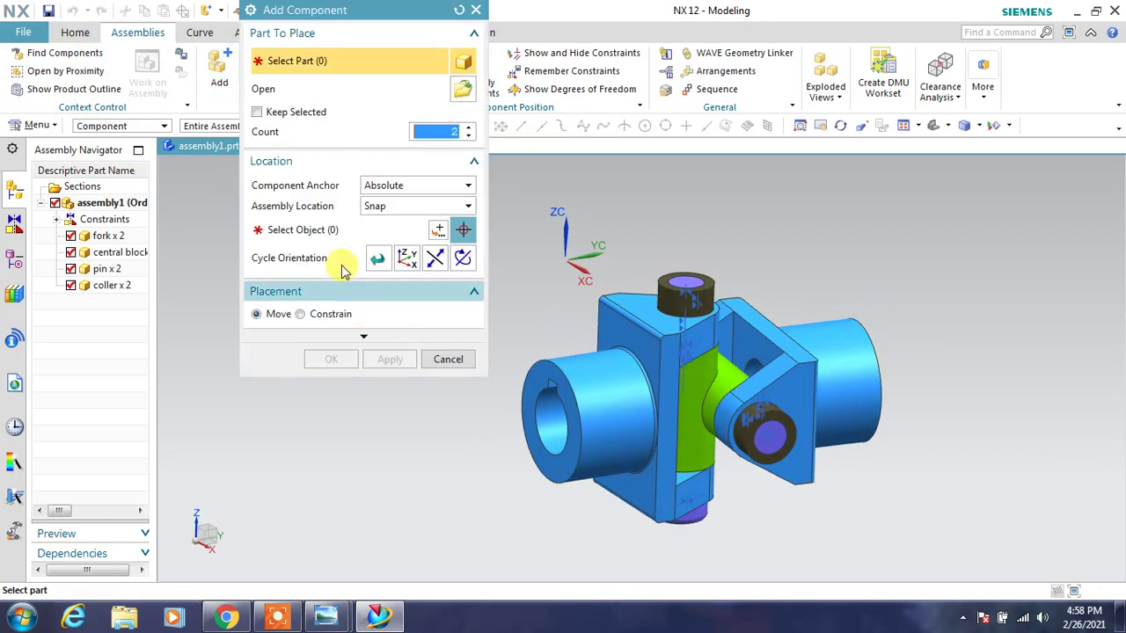
click(459, 94)
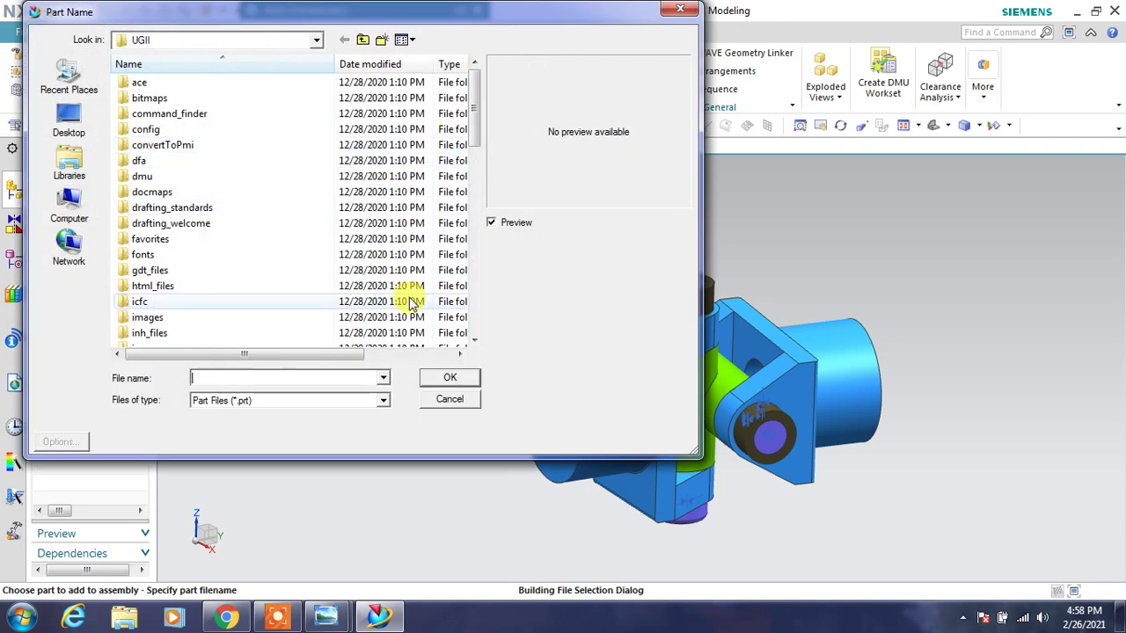
text(s)
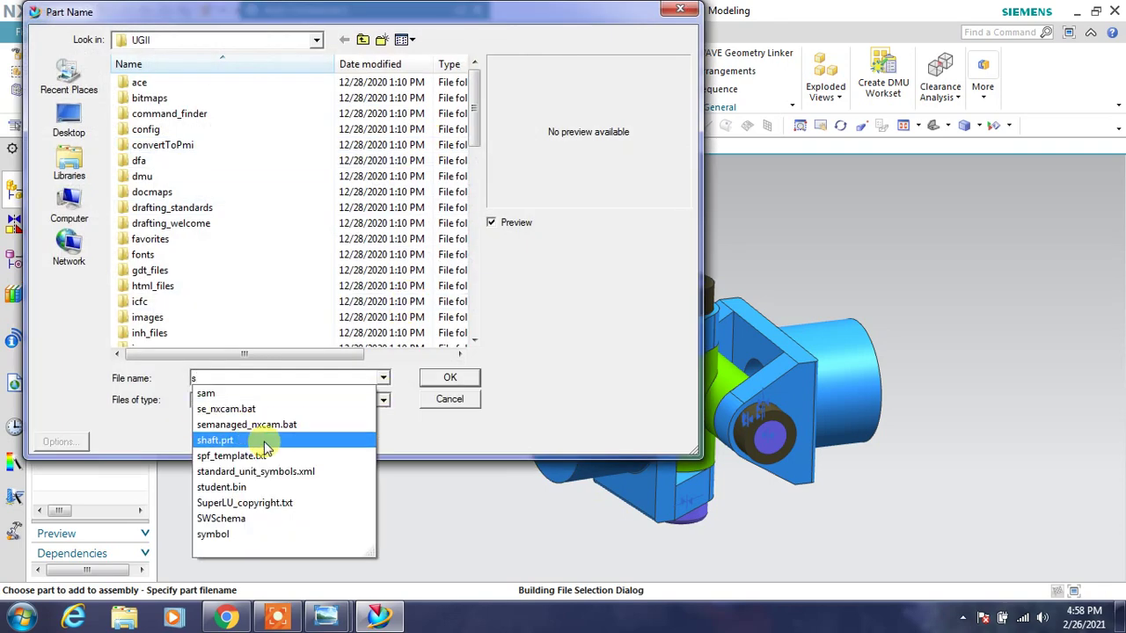
click(220, 440)
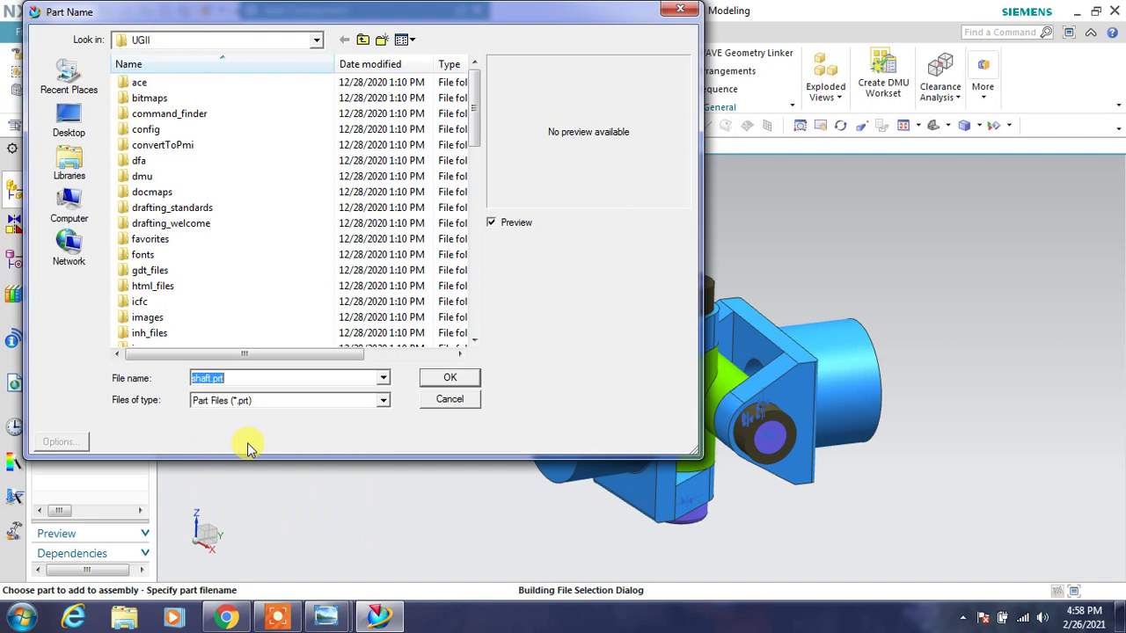
click(444, 378)
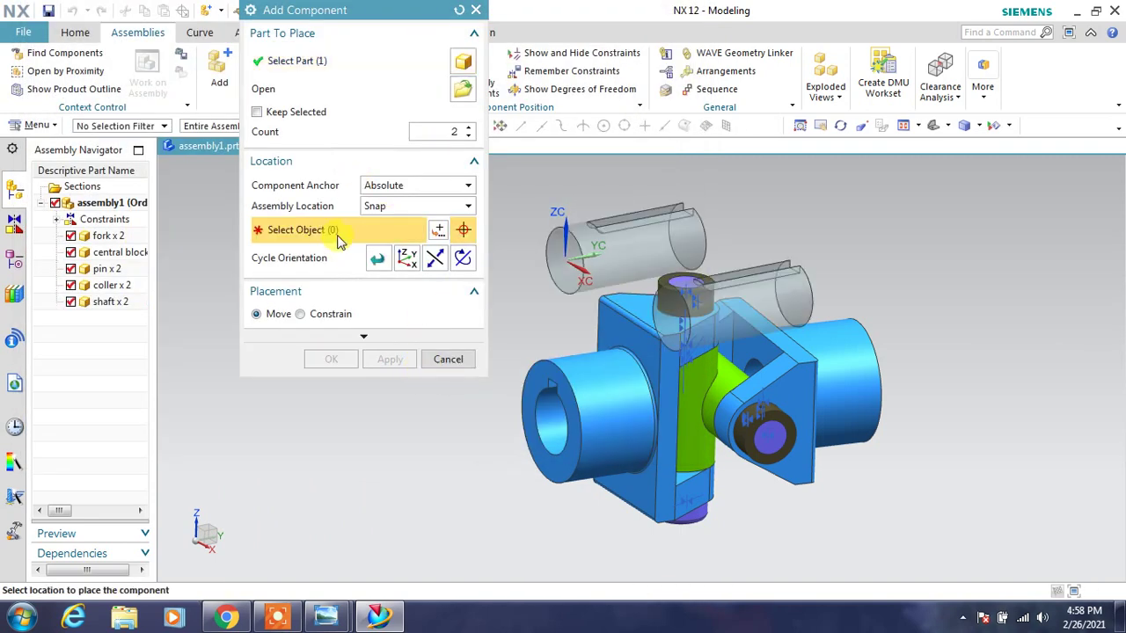
click(539, 306)
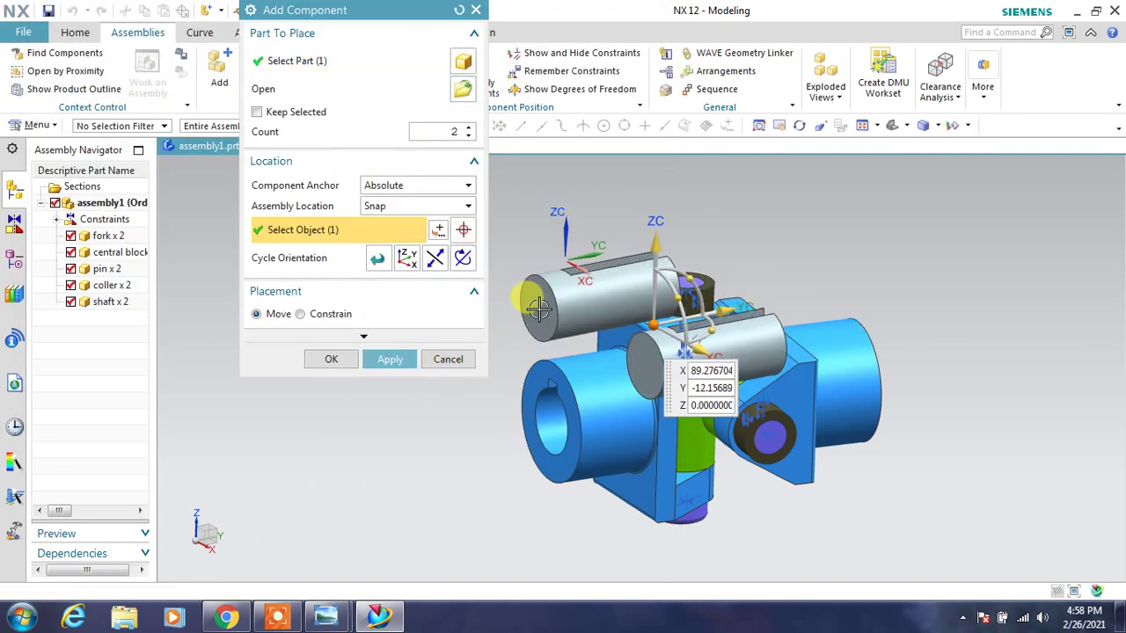
click(317, 402)
middle_drag(406, 403, 393, 408)
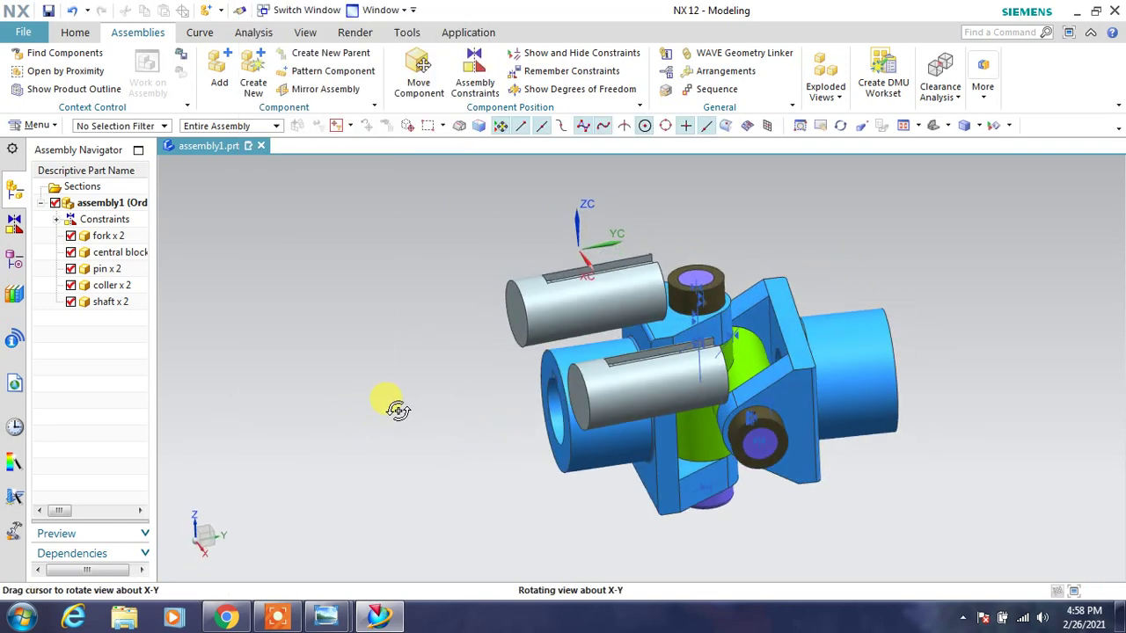
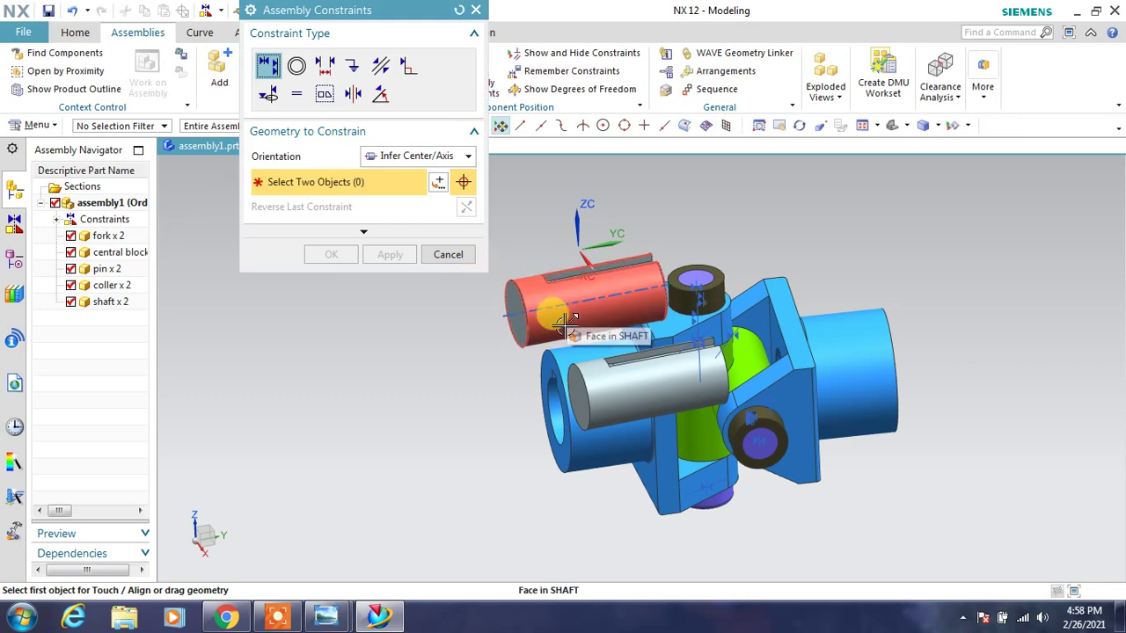
Touch-align the first shaft's cylindrical face into the fork bore and apply the constraint
mouse_move(432, 379)
middle_down()
mouse_move(421, 360)
mouse_move(428, 372)
middle_up()
click(535, 327)
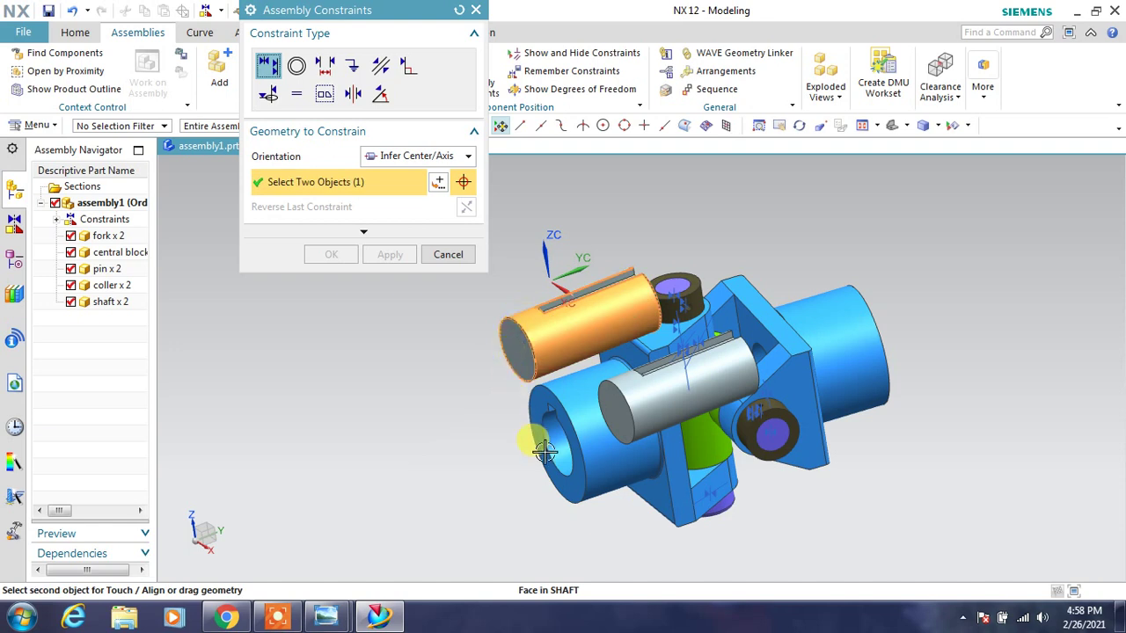
click(560, 449)
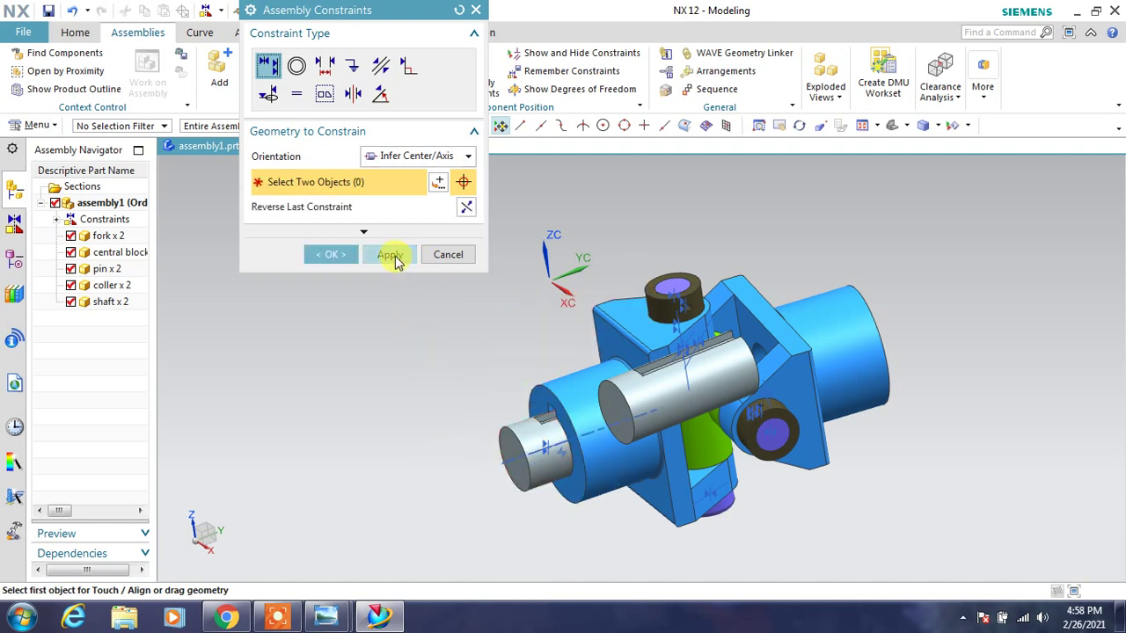
click(395, 262)
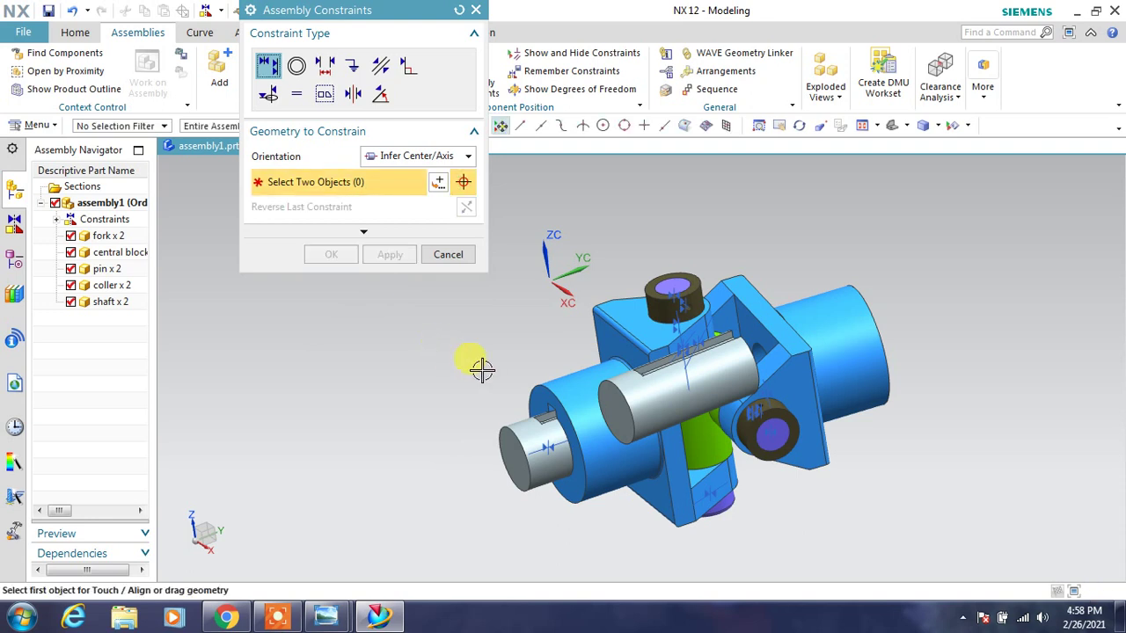
mouse_move(483, 369)
middle_down()
mouse_move(485, 349)
mouse_move(576, 340)
middle_up()
Rotate the loose second shaft about the ZC axis with Move Component
click(448, 255)
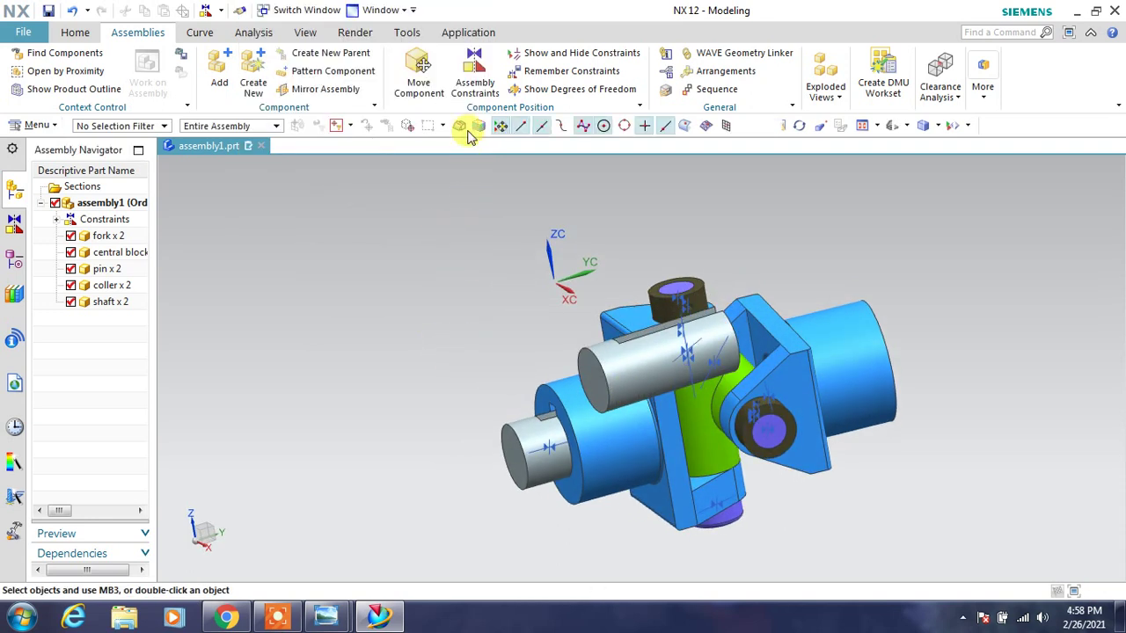
click(423, 65)
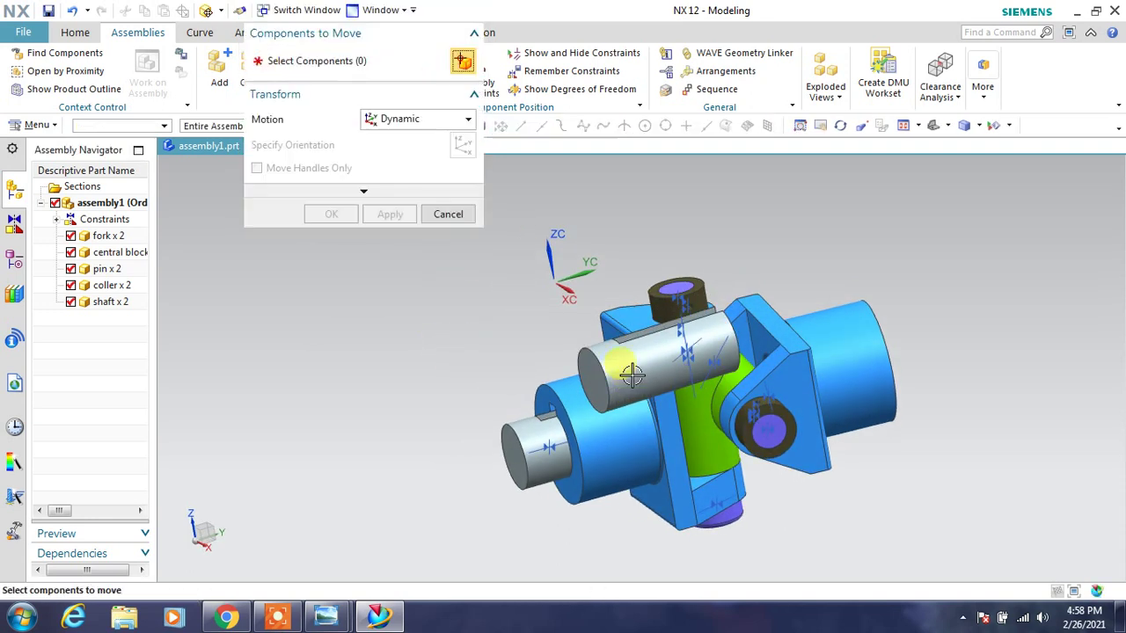
click(623, 361)
click(369, 167)
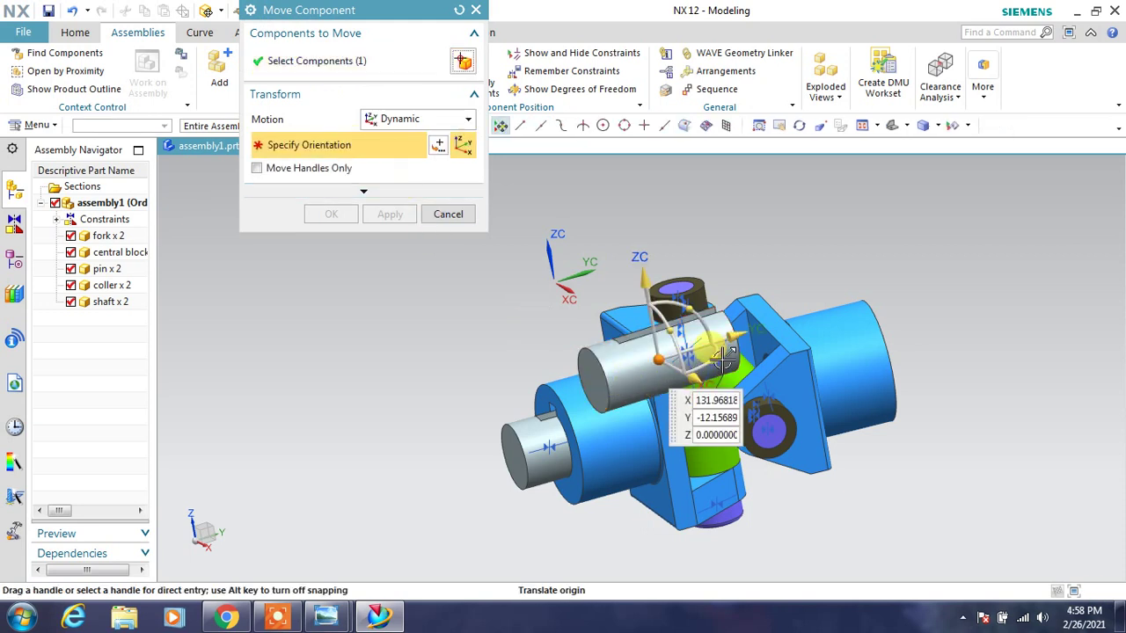
drag(725, 327, 583, 326)
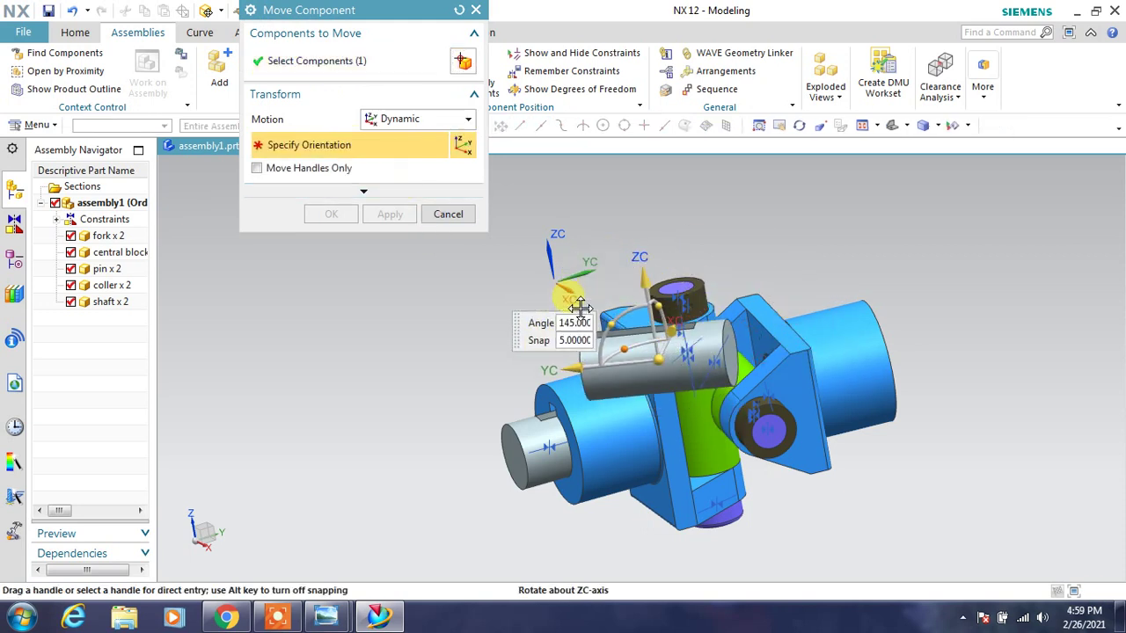
click(331, 214)
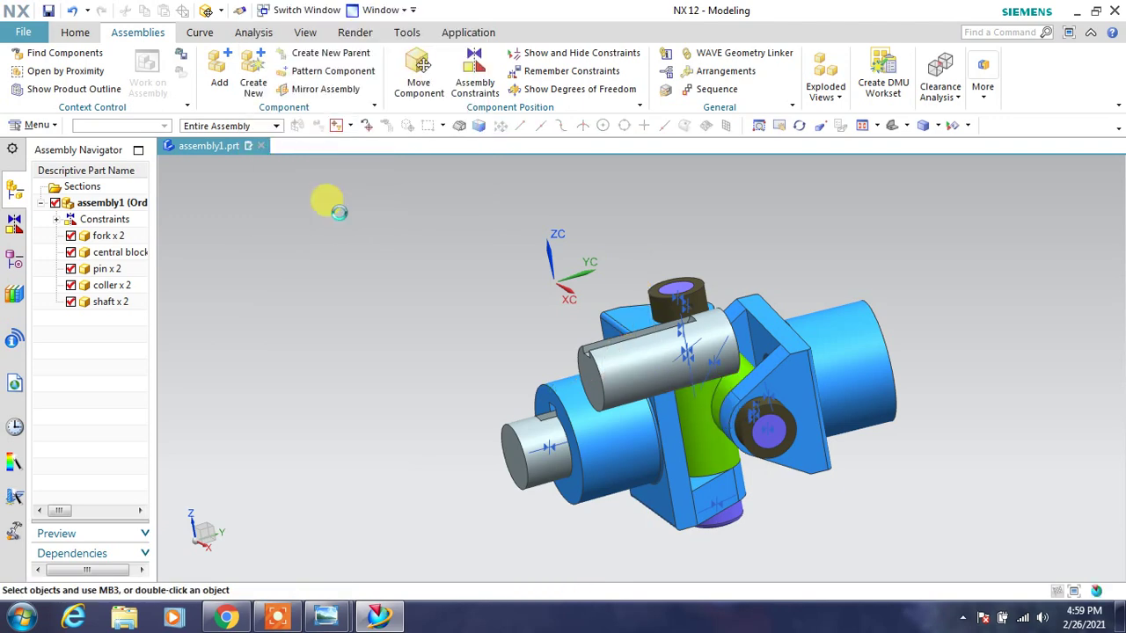
middle_drag(669, 261, 614, 237)
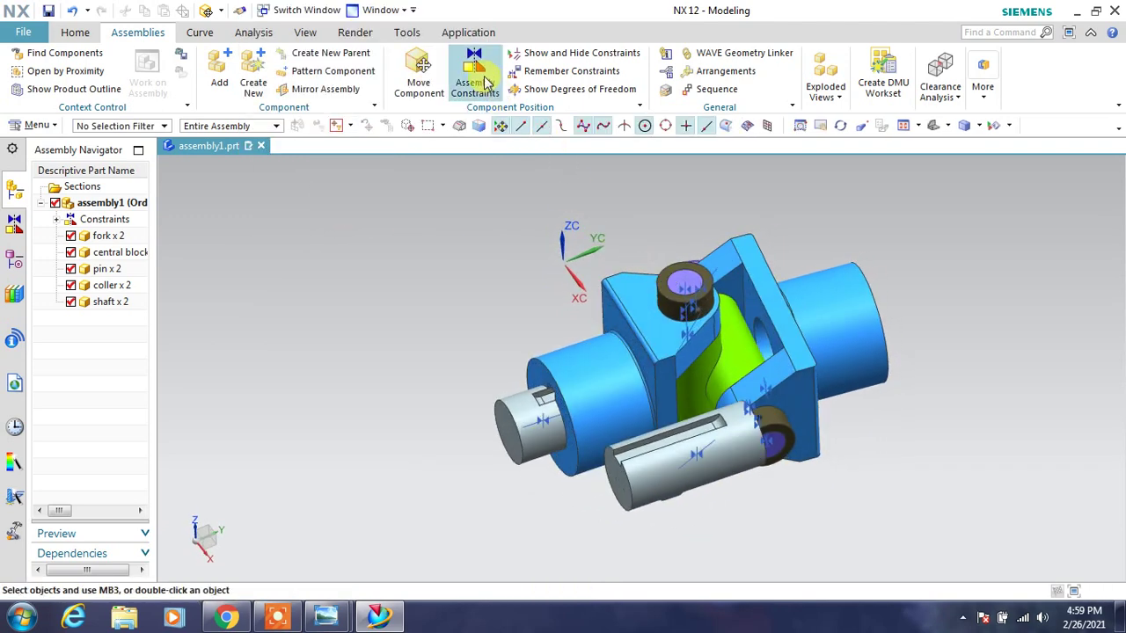
Touch-align the second shaft's cylindrical face into the opposite fork's bore
click(733, 475)
middle_drag(903, 453, 904, 348)
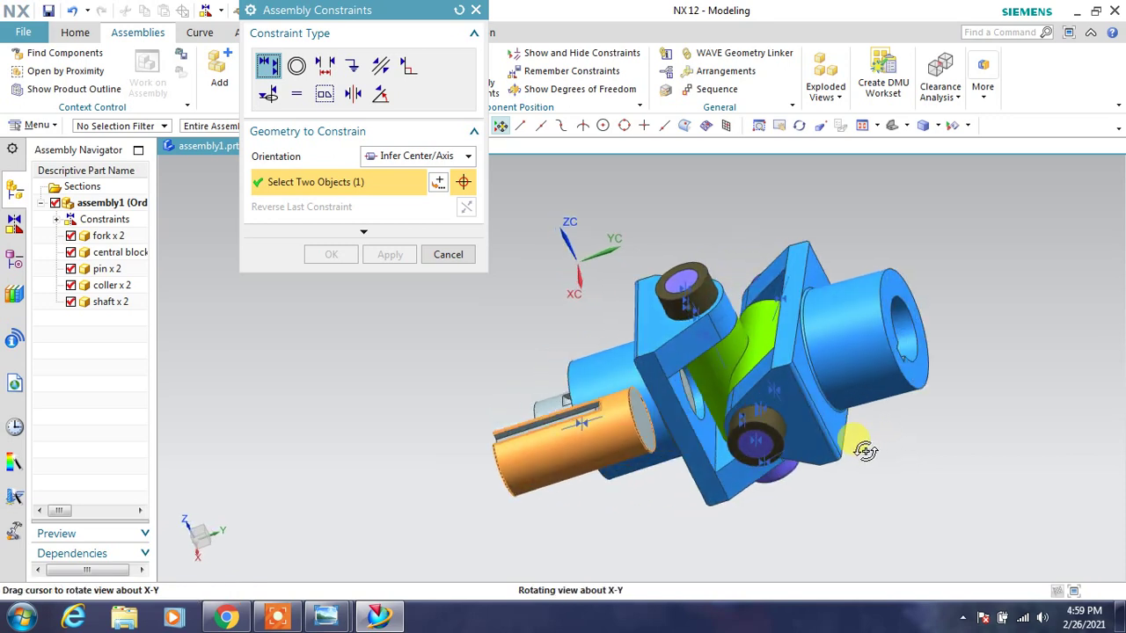
click(905, 327)
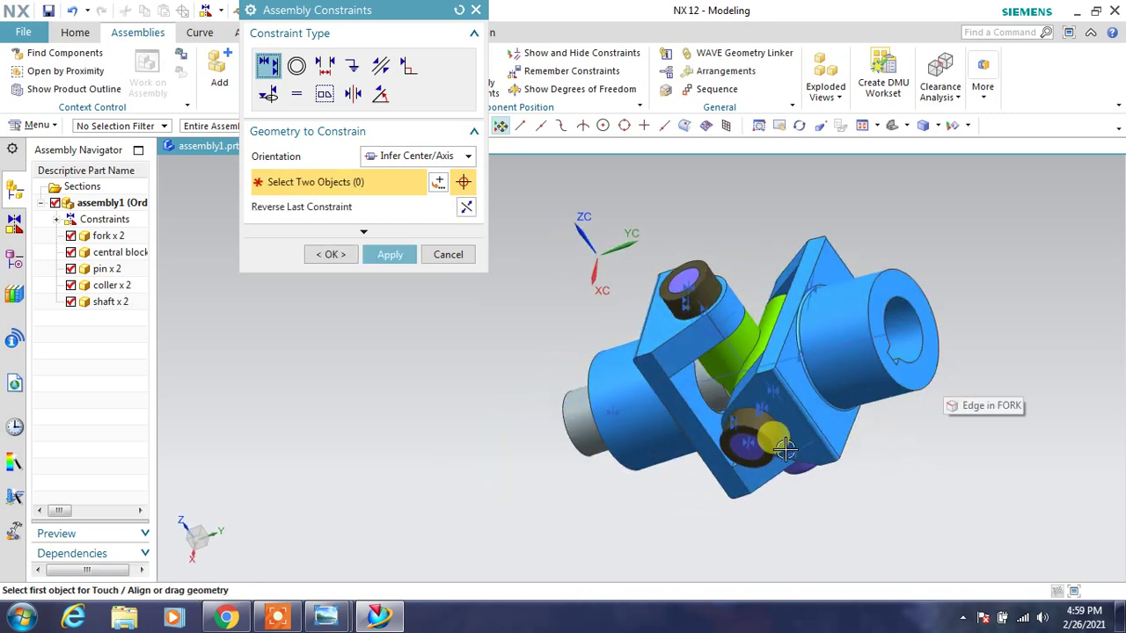
middle_drag(944, 374, 742, 420)
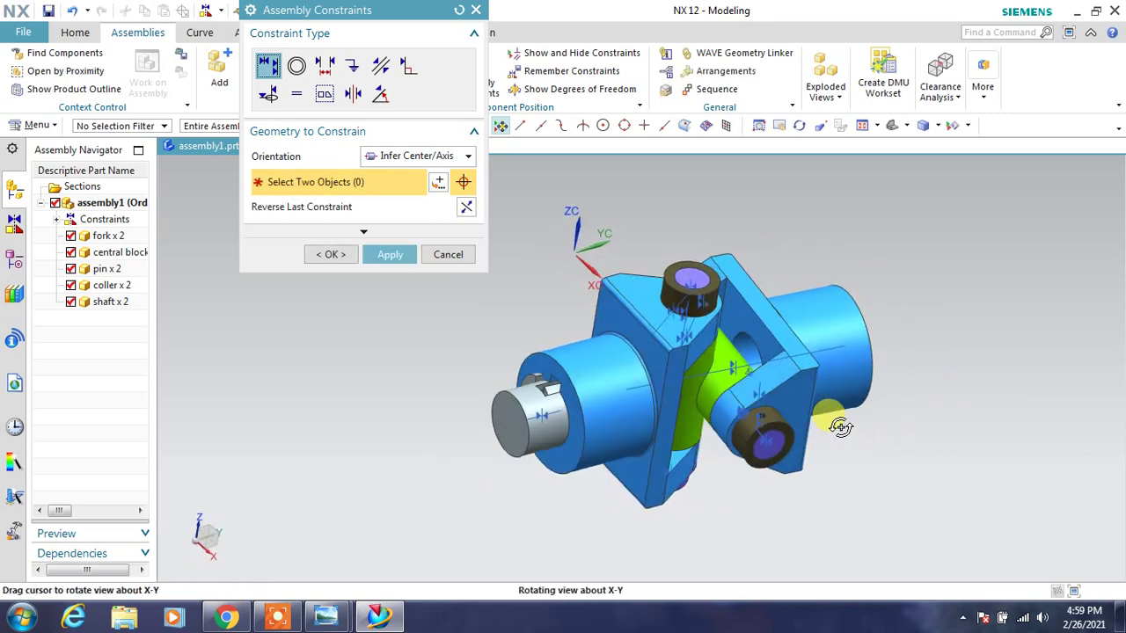
click(332, 255)
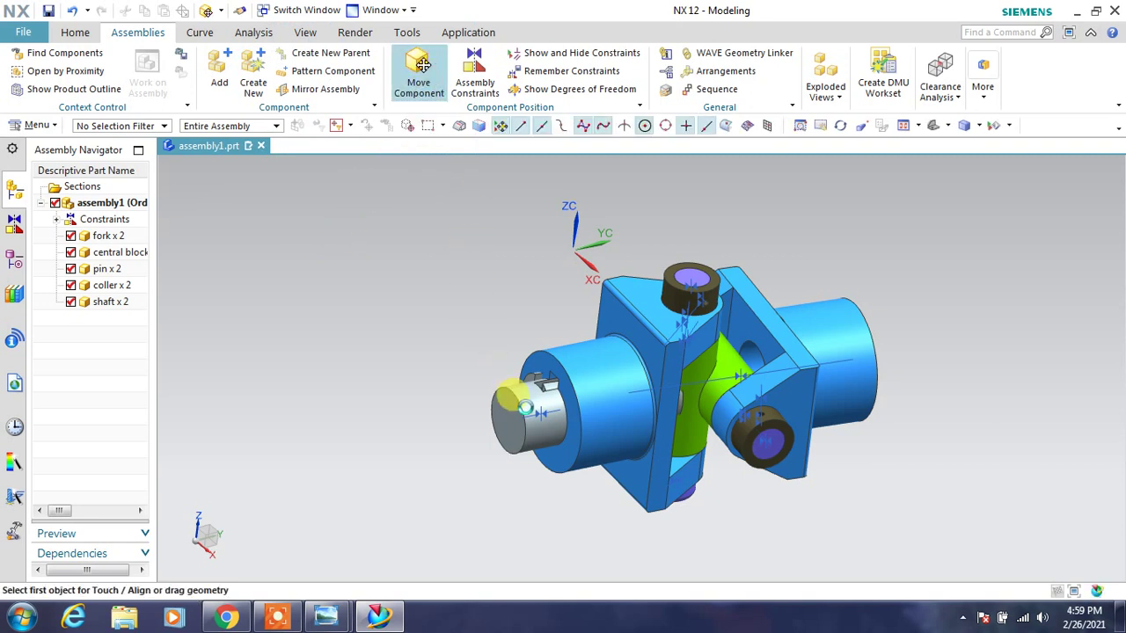
Translate the second shaft -119 along YC so it protrudes from the fork
click(421, 66)
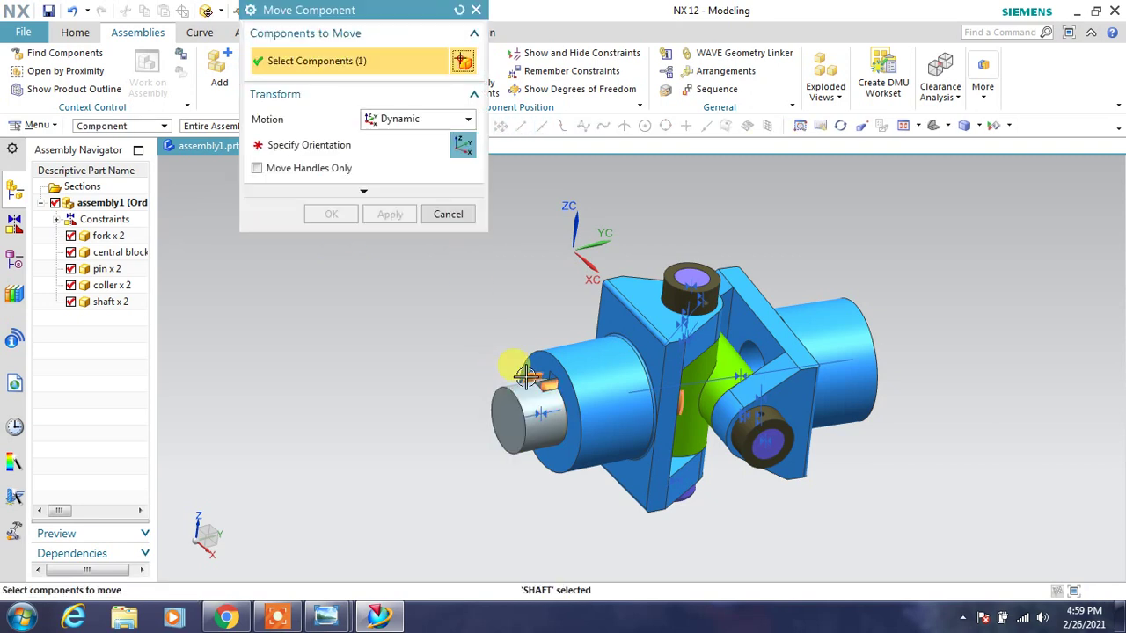
click(308, 145)
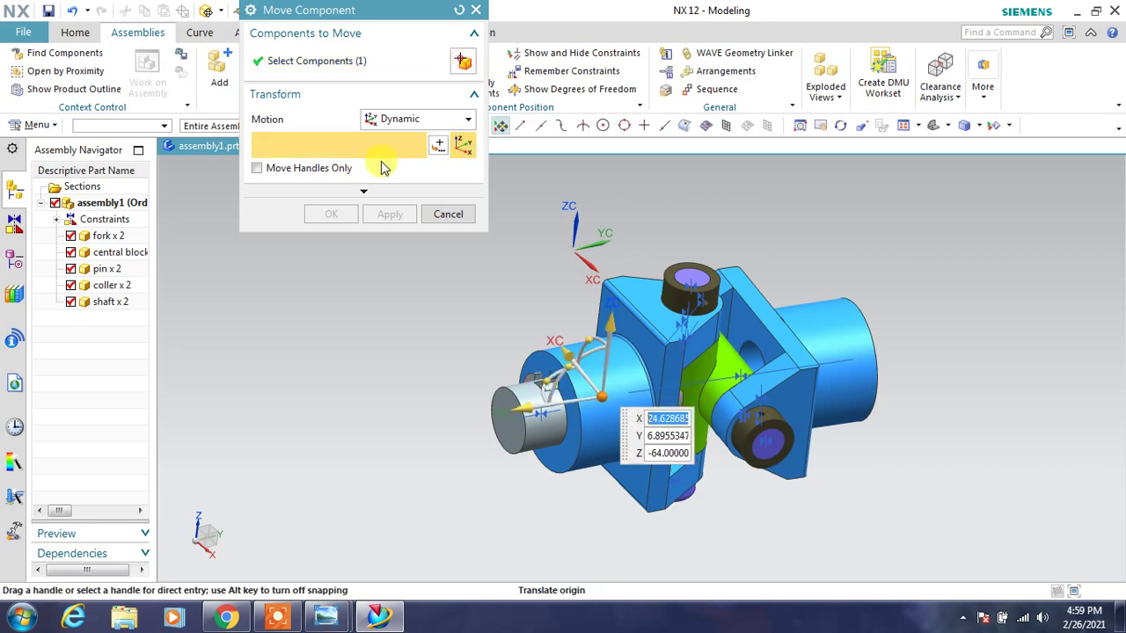
mouse_move(530, 405)
mouse_down()
mouse_move(451, 430)
mouse_move(715, 361)
mouse_up()
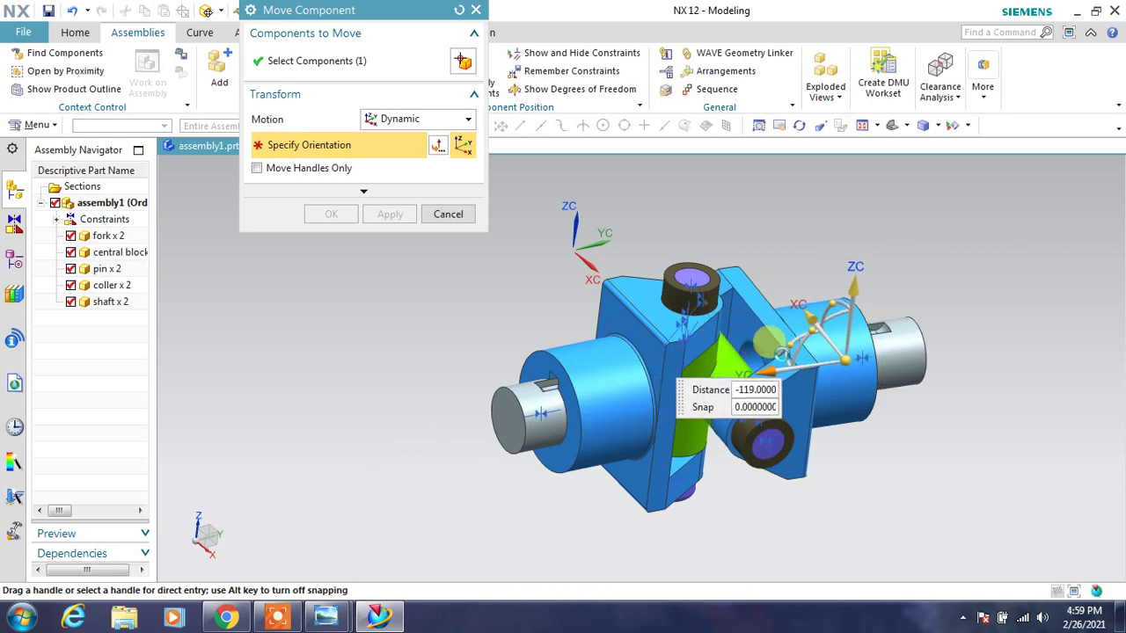
drag(715, 362, 765, 374)
mouse_move(900, 447)
middle_down()
mouse_move(865, 459)
mouse_move(857, 444)
middle_up()
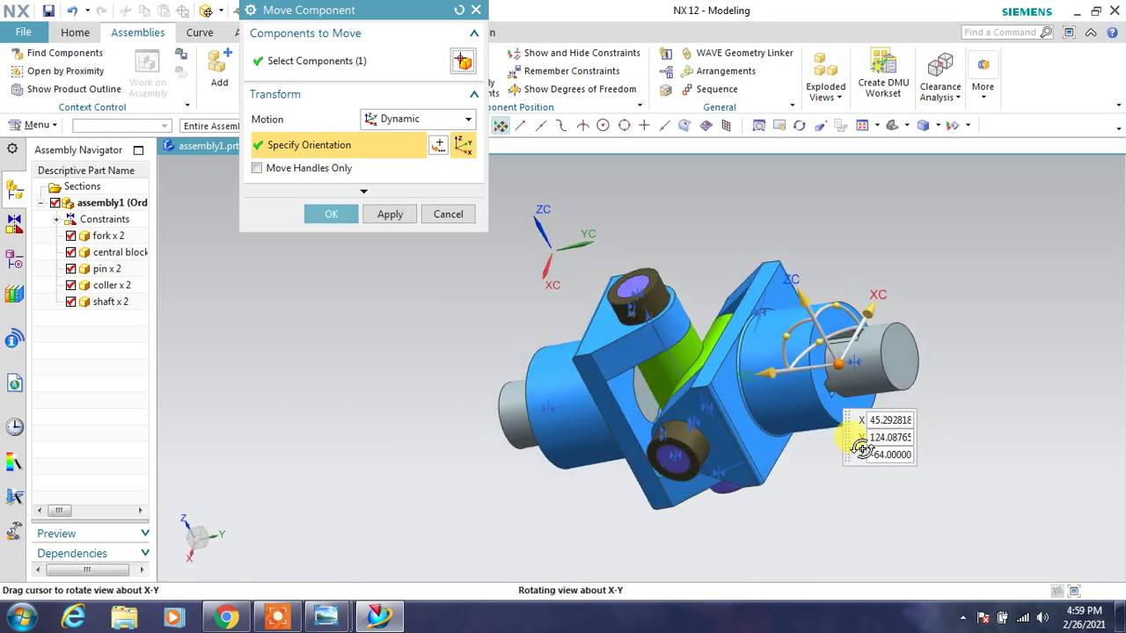
click(337, 215)
scroll(854, 465, up, 1)
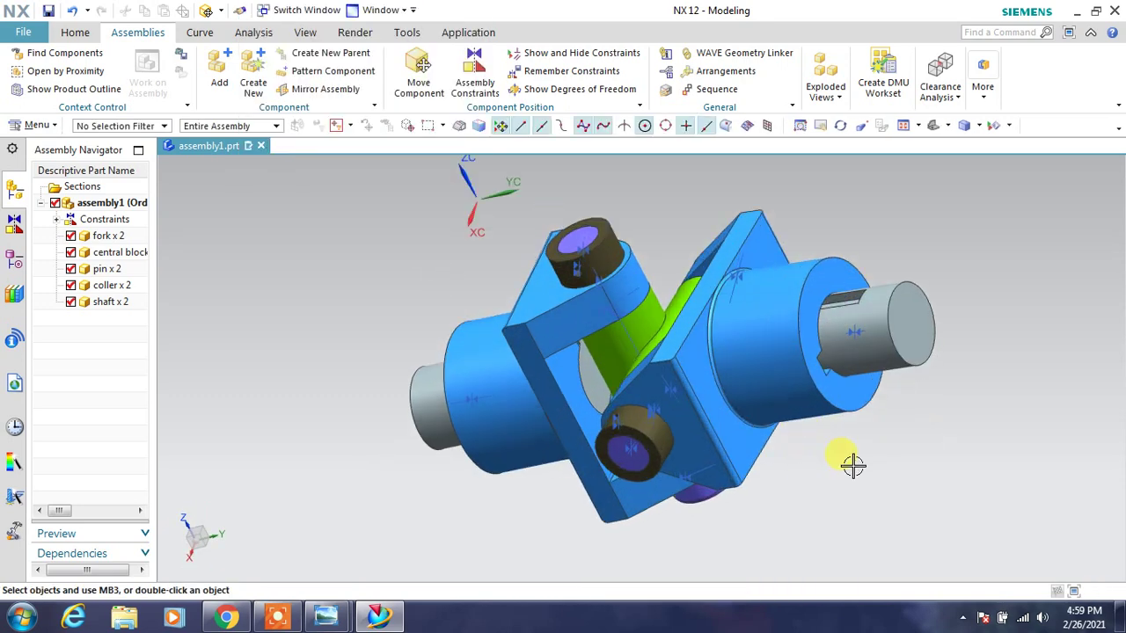
scroll(854, 464, up, 2)
click(484, 83)
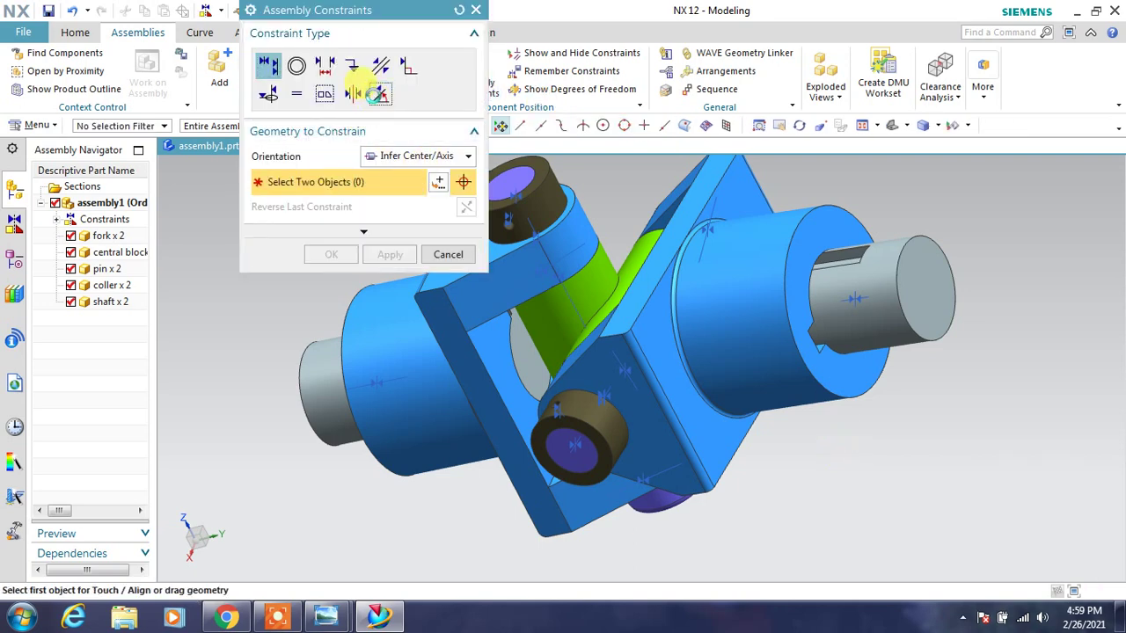
Choose the Angle constraint type and make an initial keyway edge selection
click(379, 94)
mouse_move(865, 428)
middle_down()
mouse_move(854, 440)
mouse_move(744, 405)
middle_up()
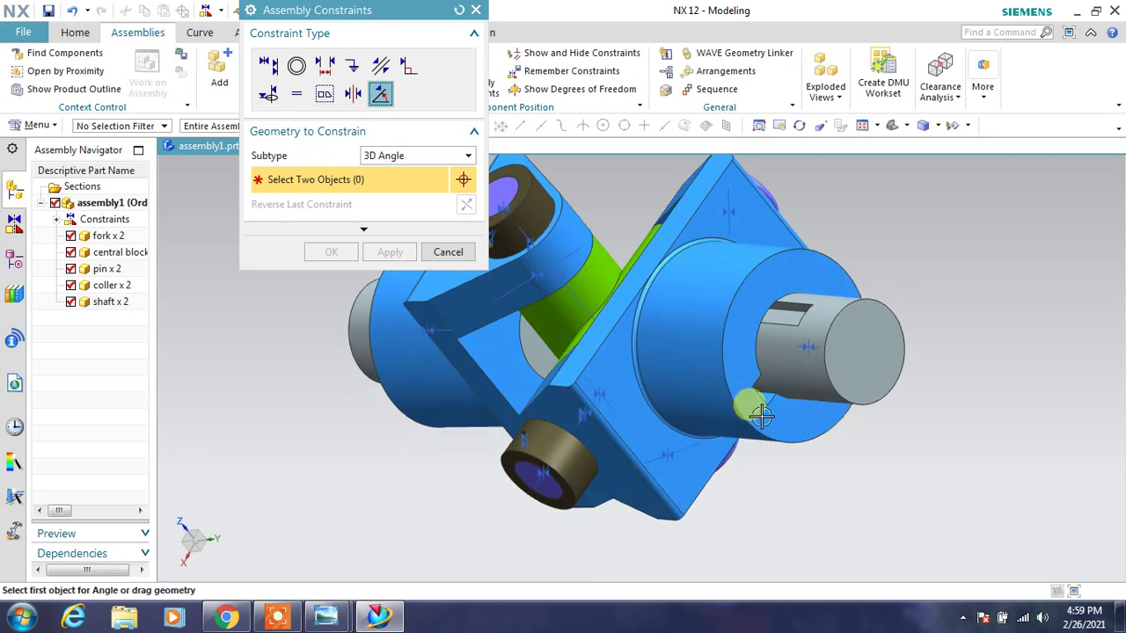
scroll(799, 387, up, 3)
click(792, 407)
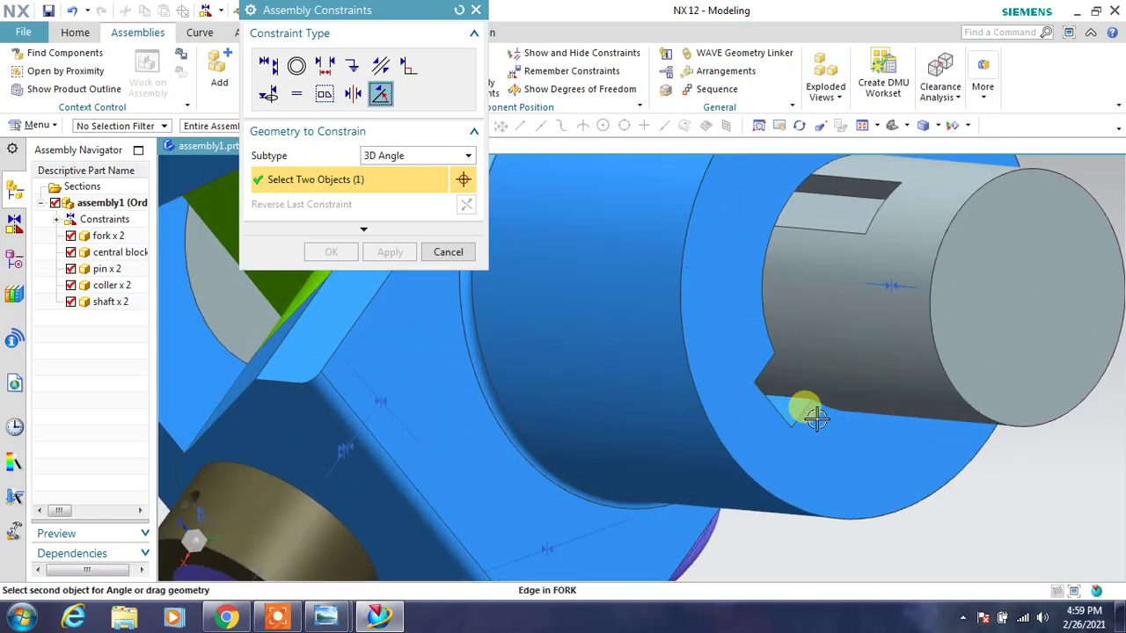
scroll(827, 407, down, 3)
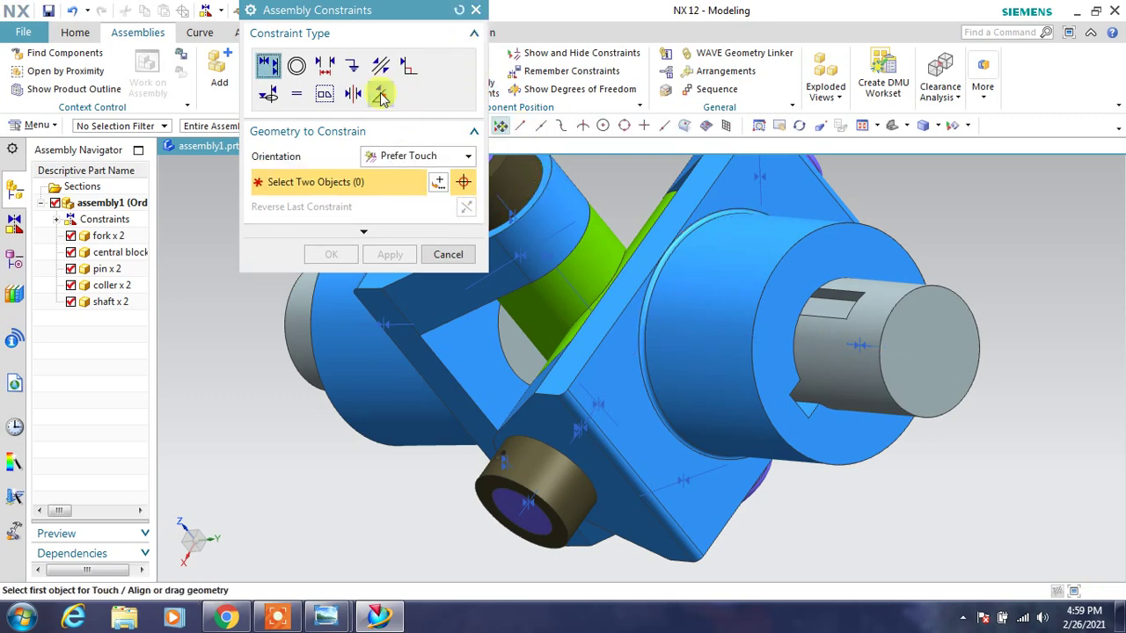
click(381, 95)
scroll(729, 370, down, 2)
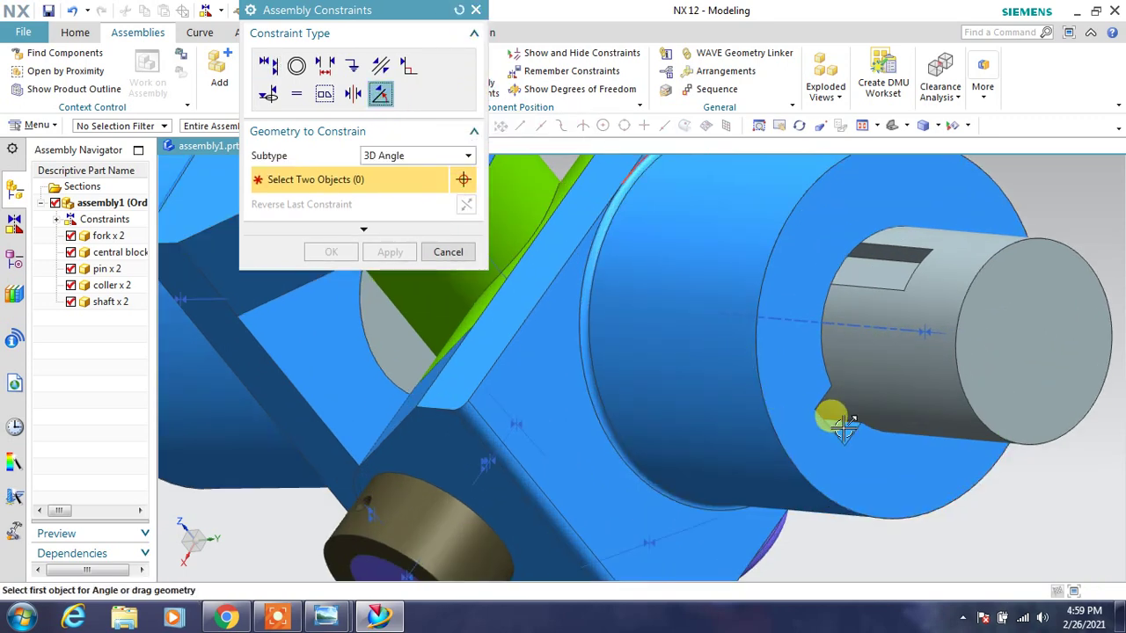
Apply a 0° 3D angle between the shaft keyway face and the fork face
click(843, 431)
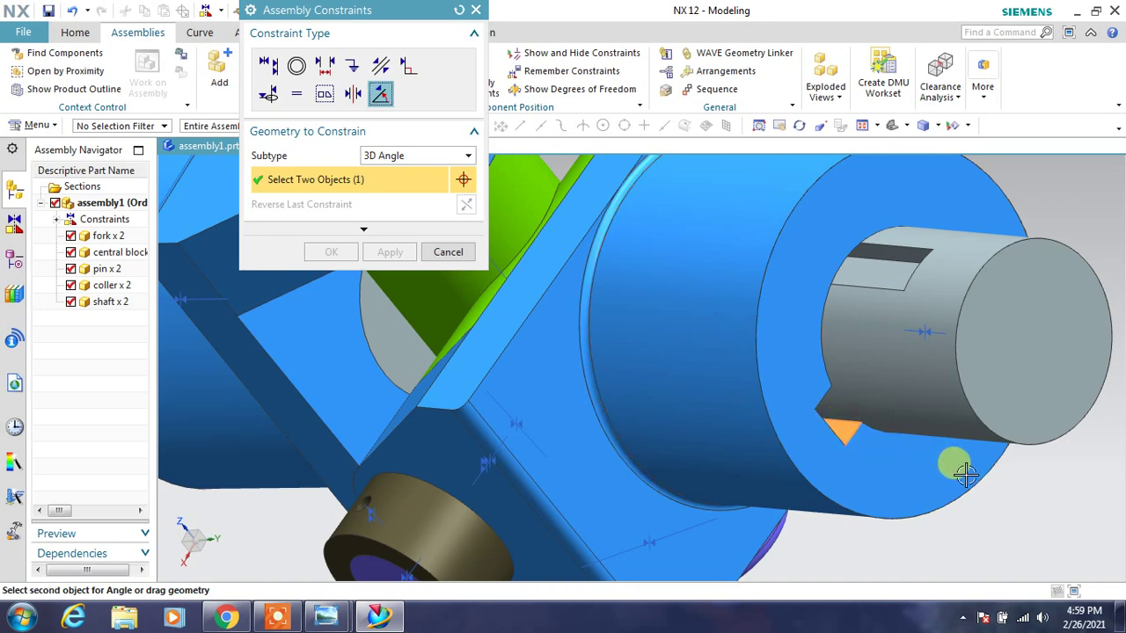
middle_drag(843, 287, 818, 310)
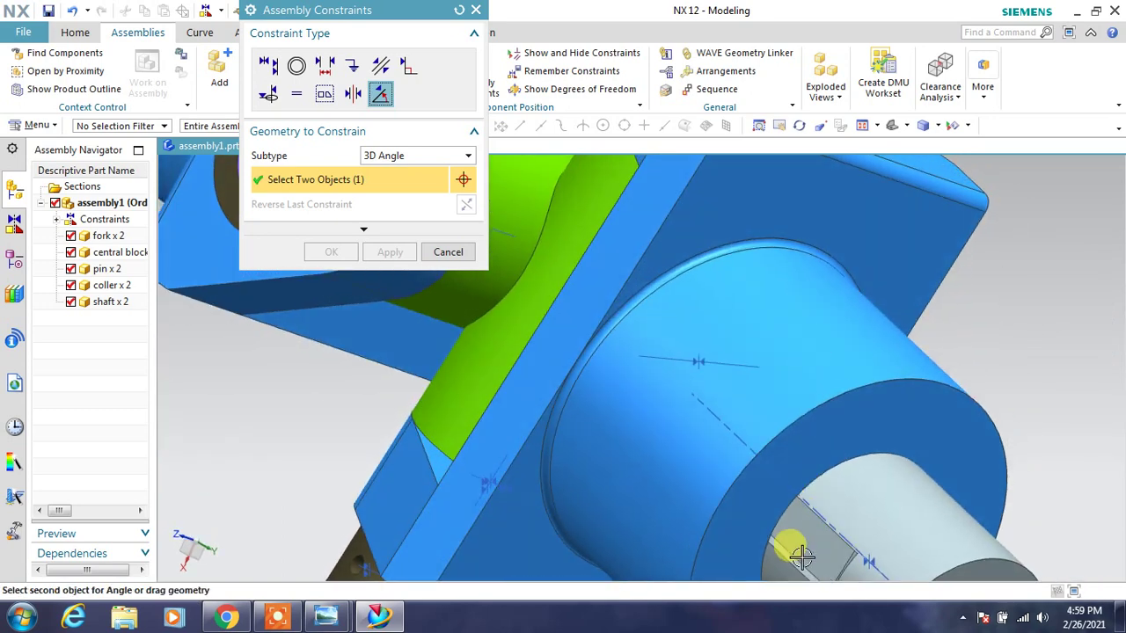
click(795, 562)
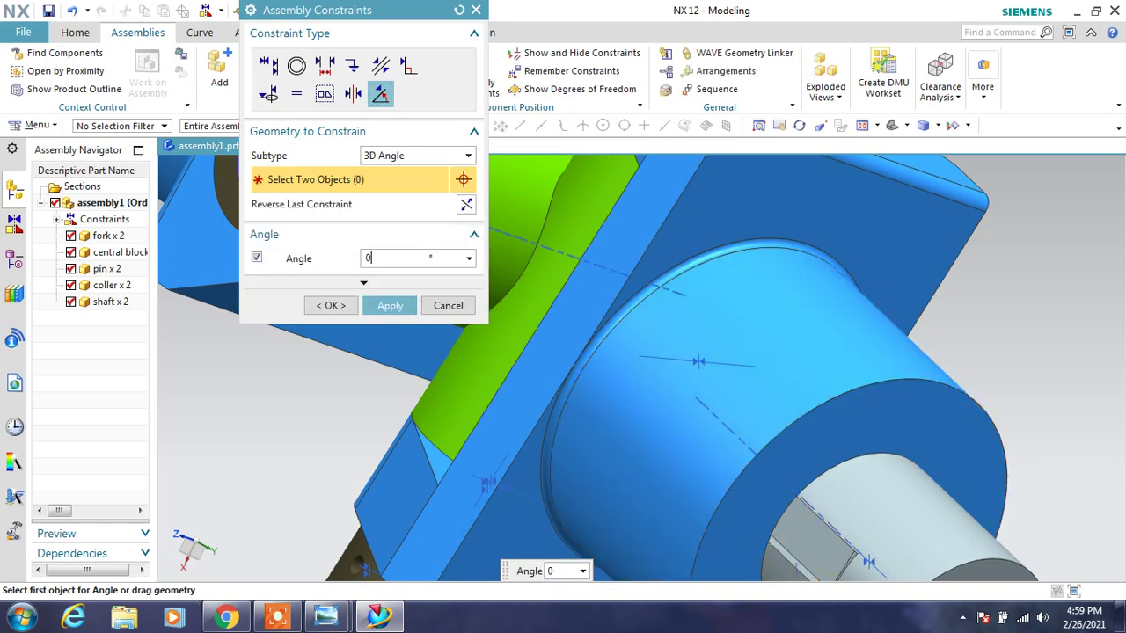
key(Return)
mouse_move(528, 285)
middle_down()
mouse_move(623, 280)
mouse_move(466, 264)
middle_up()
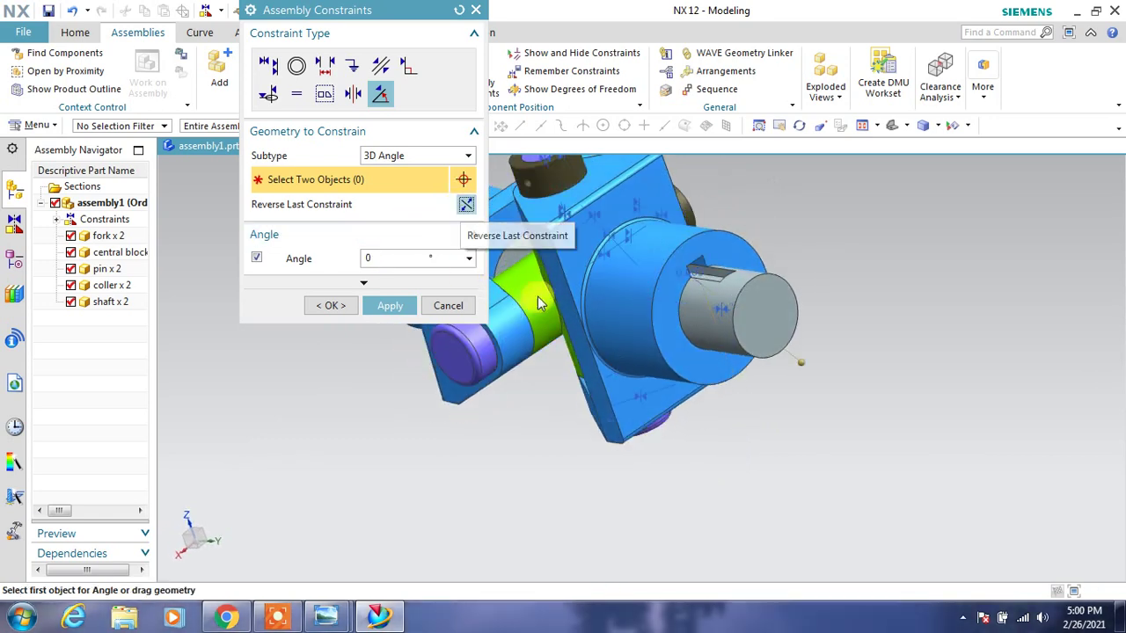
middle_drag(717, 287, 754, 290)
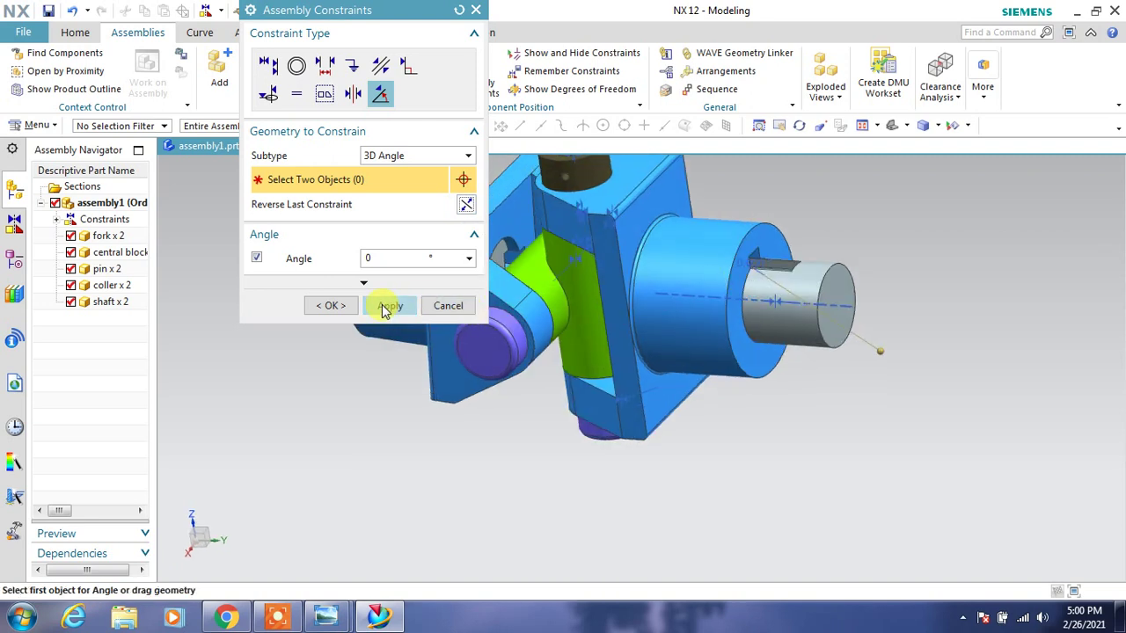
click(388, 306)
mouse_move(705, 411)
middle_down()
mouse_move(732, 401)
mouse_move(749, 420)
mouse_move(812, 423)
mouse_move(817, 410)
mouse_move(730, 331)
middle_up()
scroll(729, 331, up, 3)
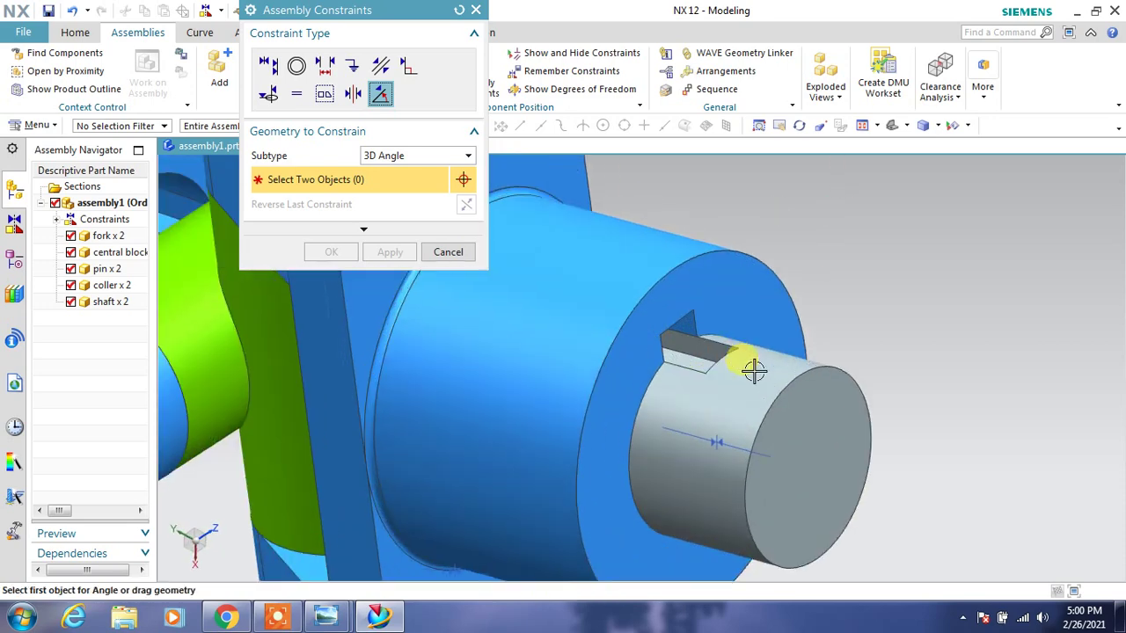
scroll(736, 351, up, 2)
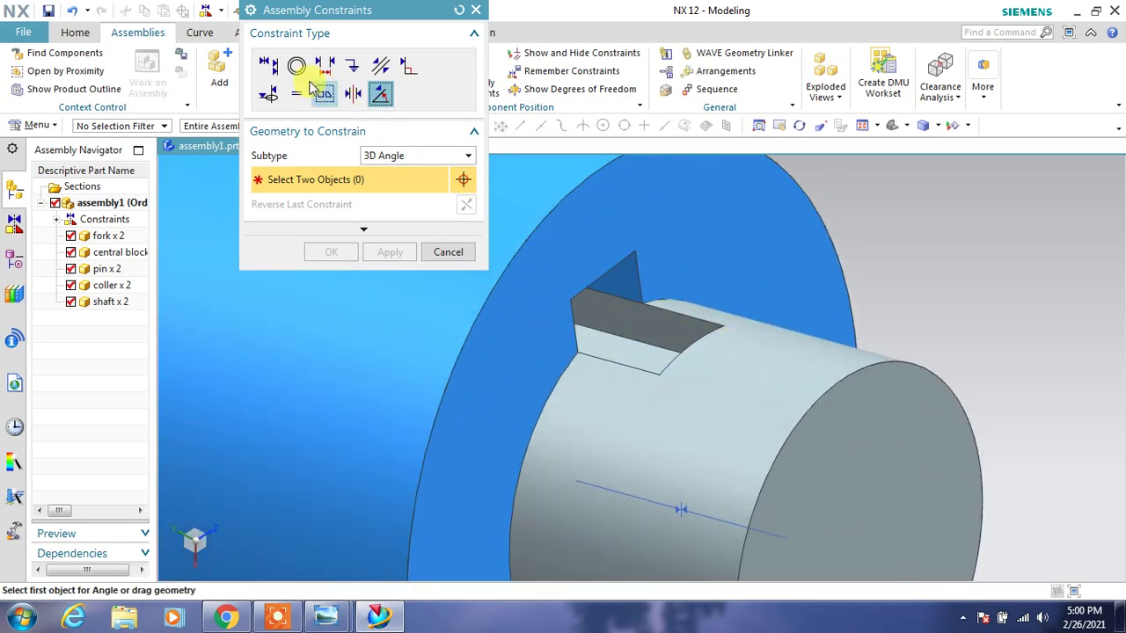
Touch-align the fork's keyway face with the shaft's keyway face
click(268, 65)
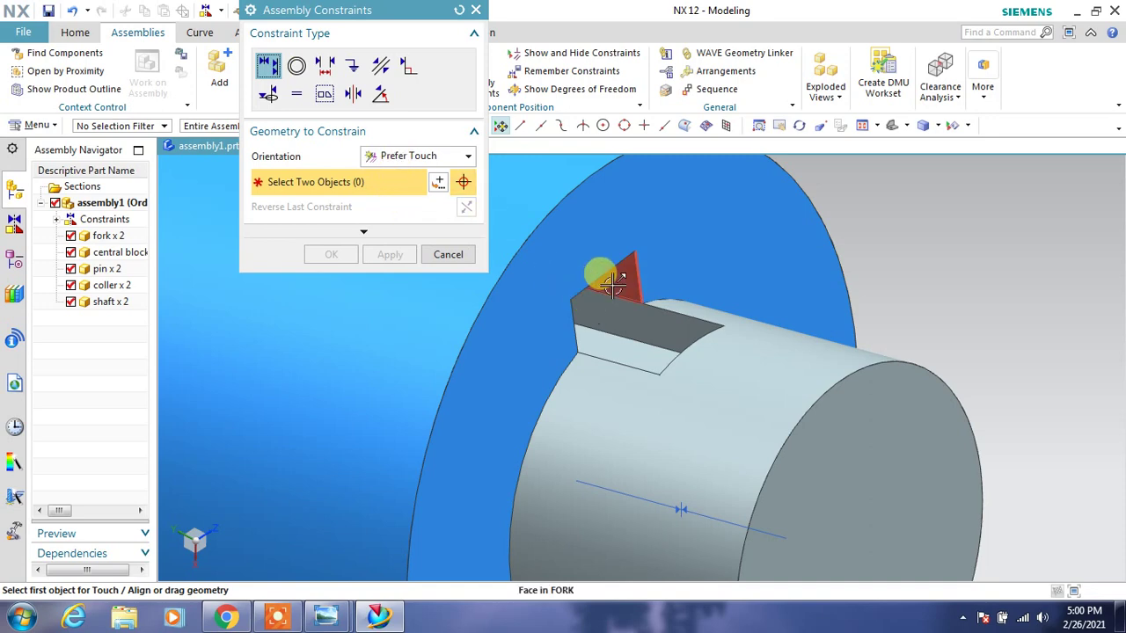
click(613, 281)
click(586, 322)
click(339, 254)
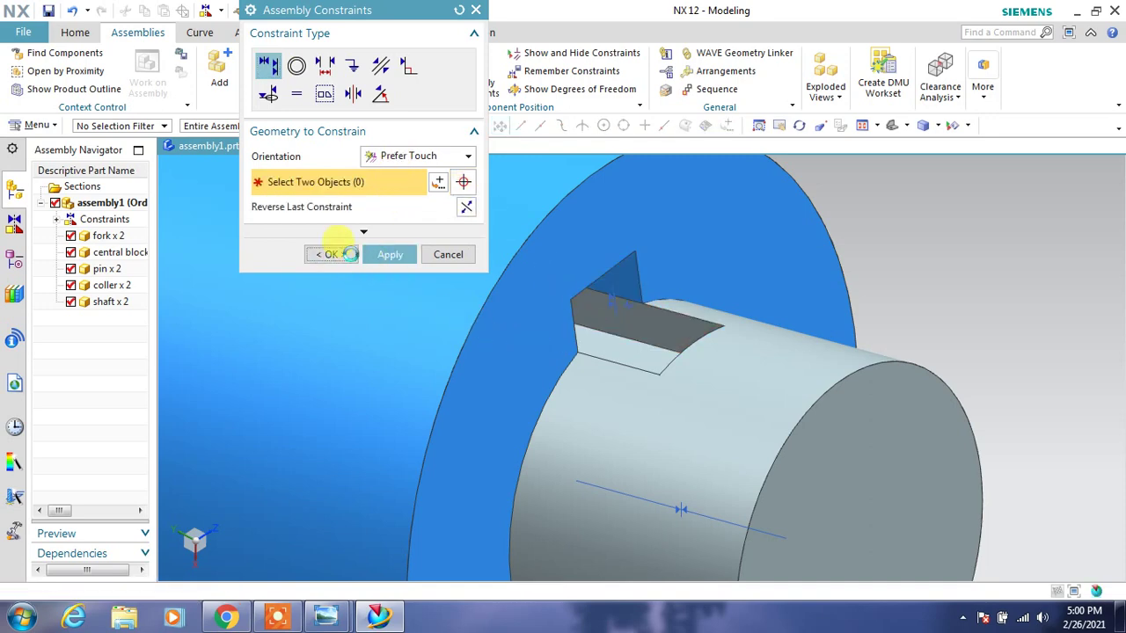
scroll(779, 364, down, 3)
scroll(829, 364, down, 4)
mouse_move(836, 370)
middle_down()
mouse_move(878, 408)
mouse_move(819, 382)
mouse_move(850, 341)
mouse_move(817, 322)
mouse_move(724, 327)
mouse_move(709, 382)
mouse_move(678, 370)
middle_up()
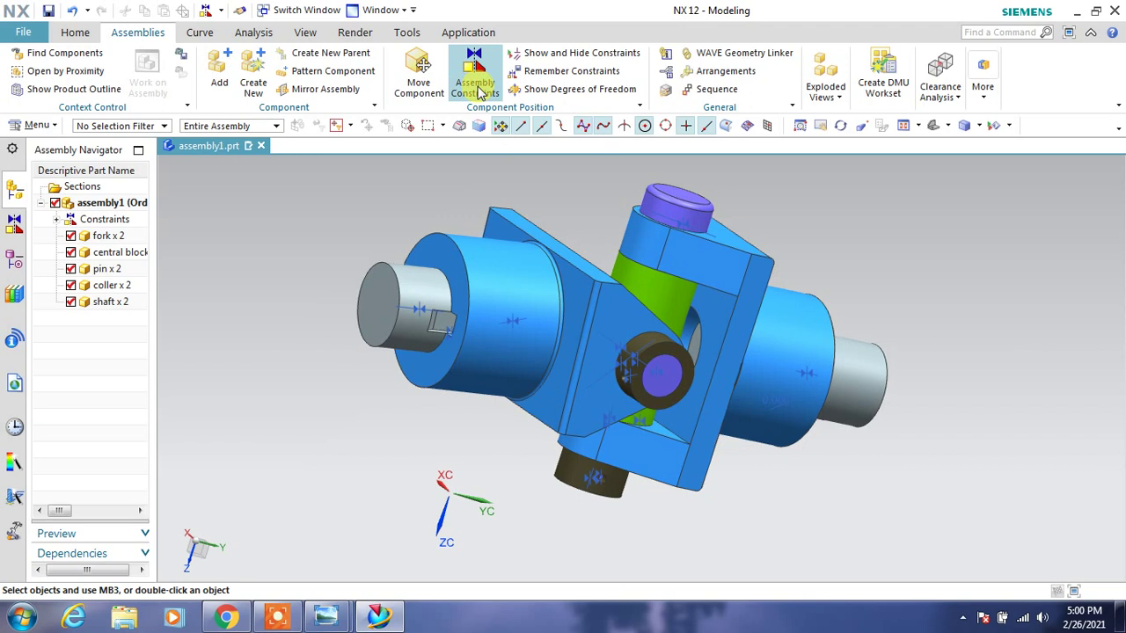
Touch-align the right shaft against its fork face and apply
click(422, 64)
click(427, 209)
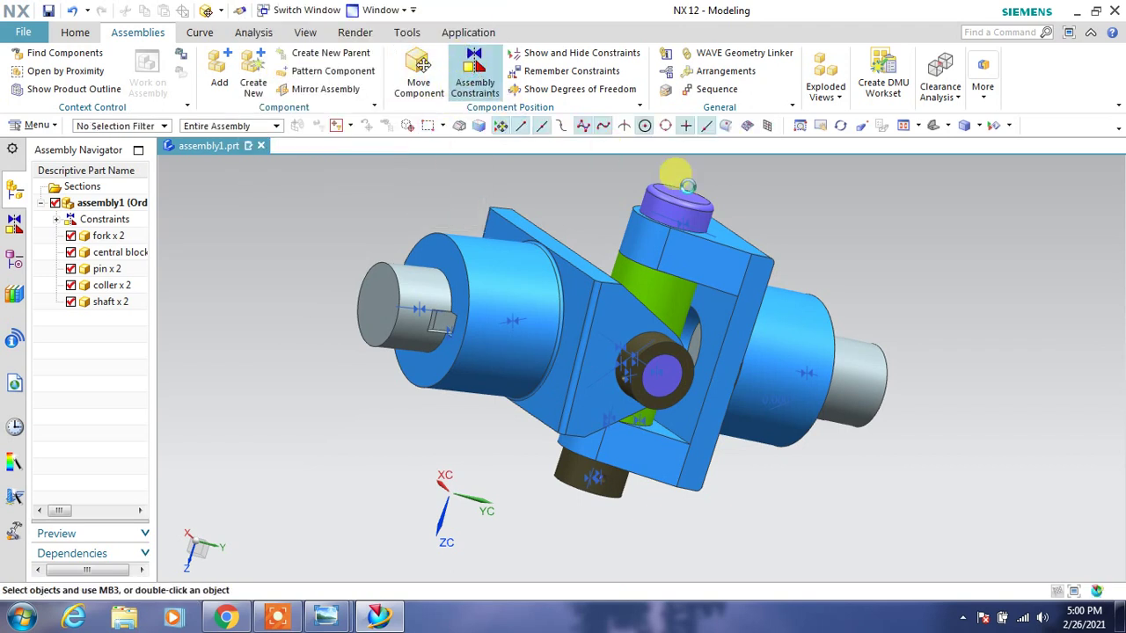
mouse_move(819, 241)
middle_down()
mouse_move(837, 251)
mouse_move(823, 266)
middle_up()
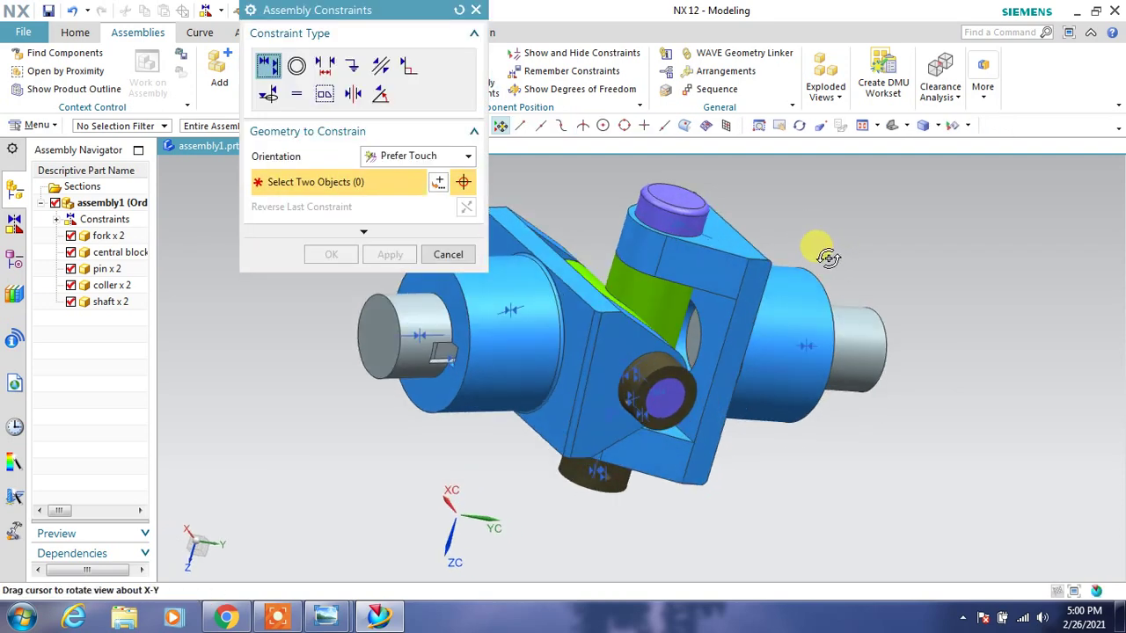
click(692, 330)
click(709, 309)
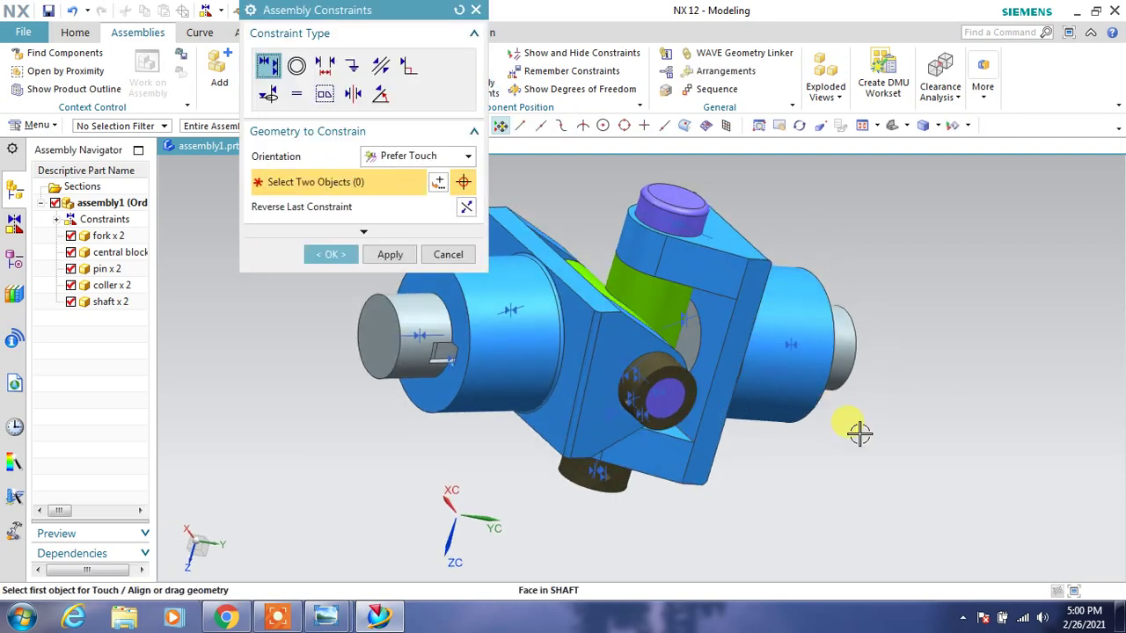
middle_drag(866, 437, 859, 410)
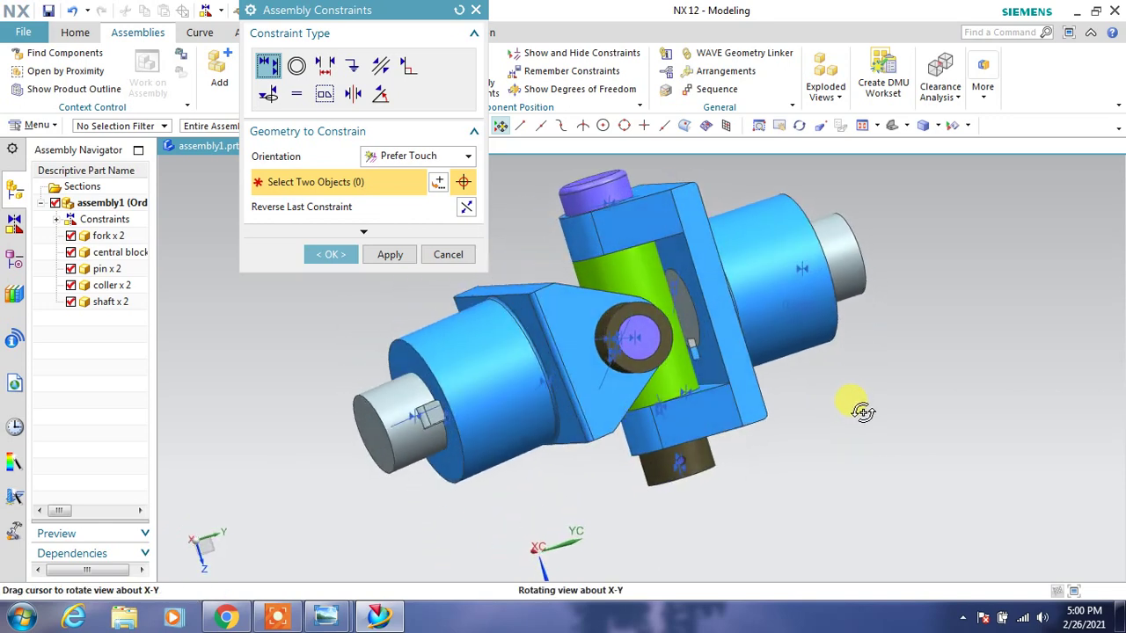
click(387, 255)
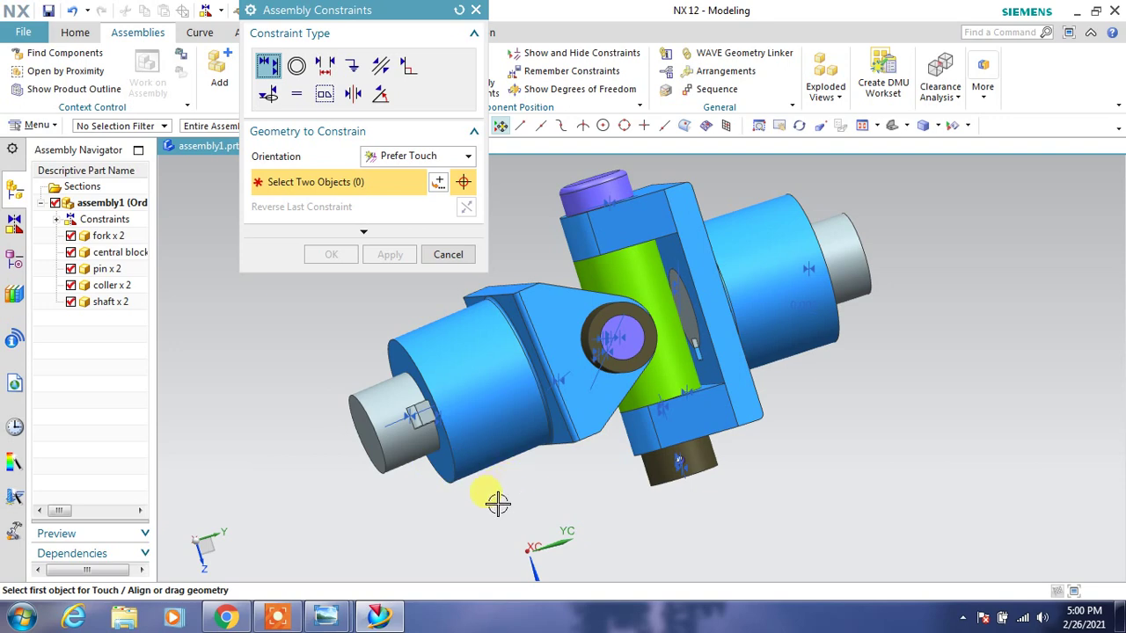
Touch-align the other shaft to its fork face and close Assembly Constraints
mouse_move(498, 502)
middle_down()
mouse_move(452, 472)
mouse_move(484, 419)
middle_up()
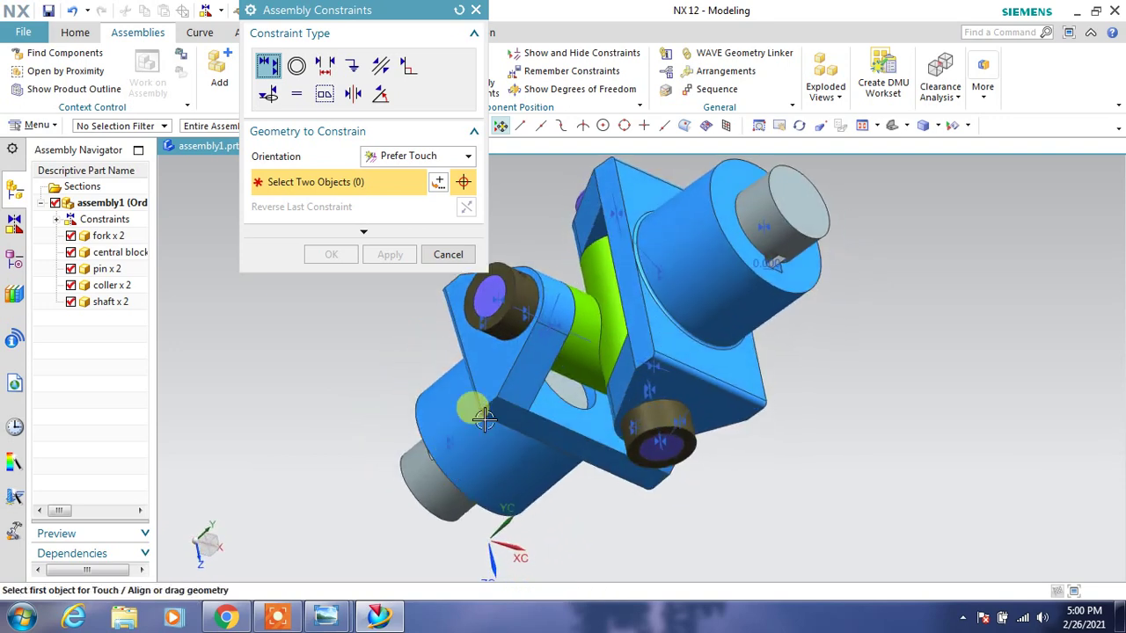
click(576, 390)
click(597, 424)
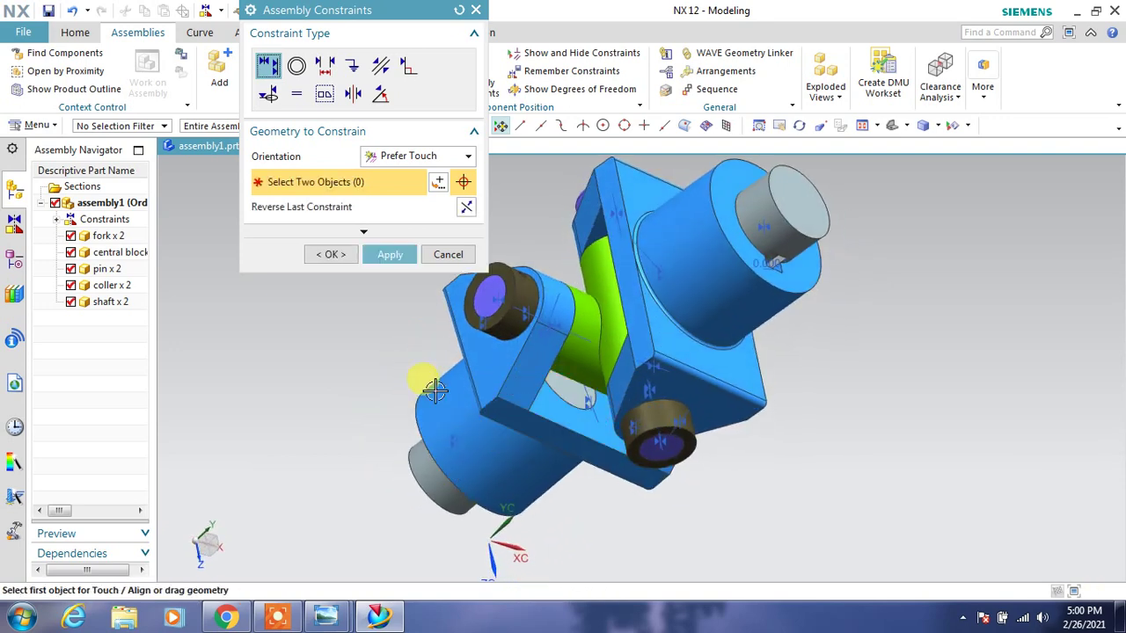
click(340, 256)
mouse_move(347, 302)
middle_down()
mouse_move(367, 329)
mouse_move(402, 311)
mouse_move(429, 392)
mouse_move(734, 201)
middle_up()
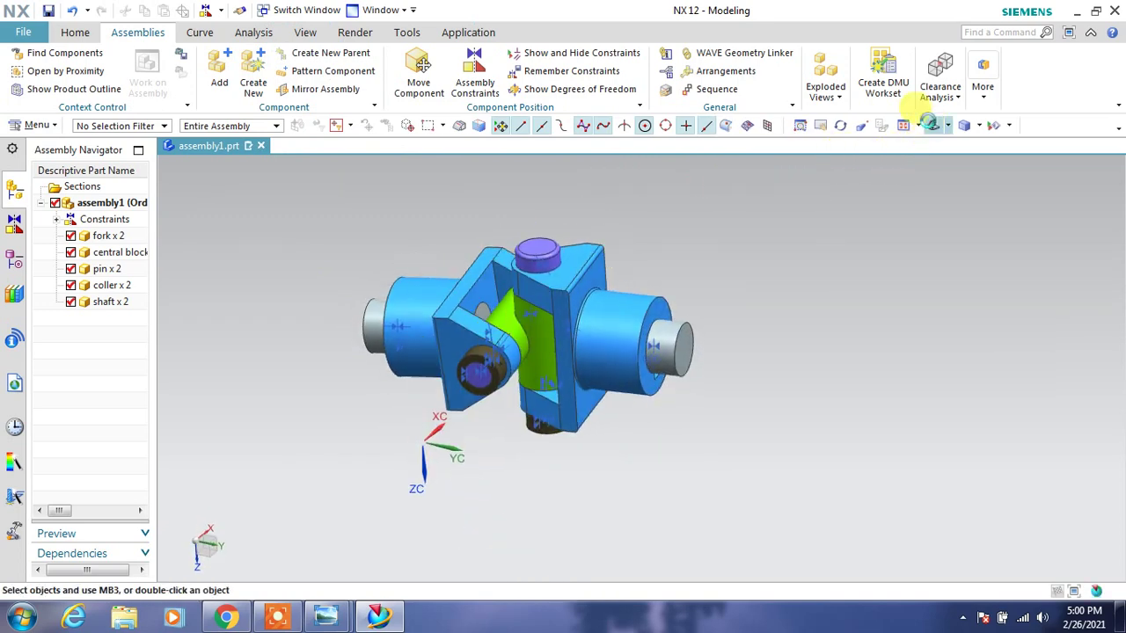
Orbit and zoom to a side view of the coupling, then minimize the ribbon
click(930, 124)
mouse_move(763, 230)
middle_down()
mouse_move(771, 223)
mouse_move(678, 244)
mouse_move(748, 246)
mouse_move(728, 262)
mouse_move(737, 255)
mouse_move(759, 271)
middle_up()
scroll(838, 501, up, 2)
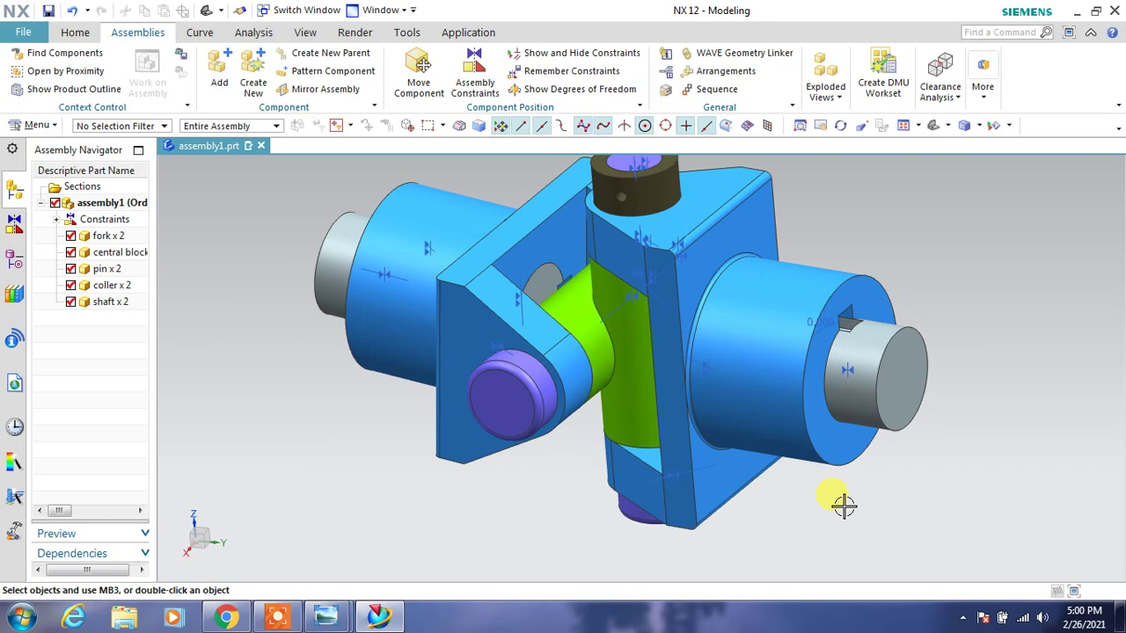
click(1093, 33)
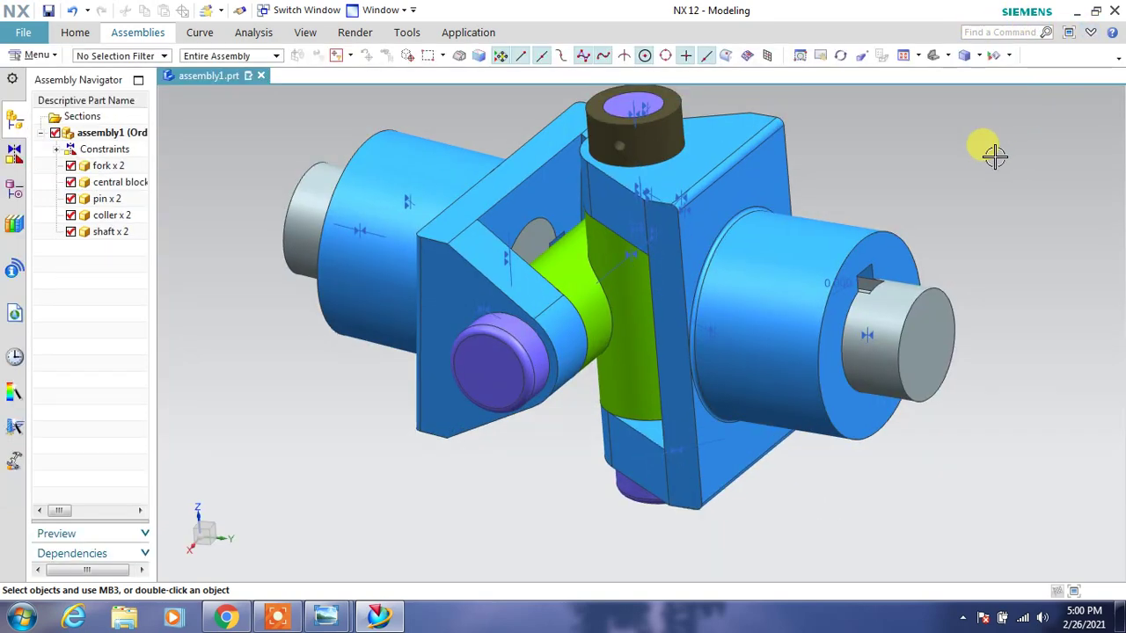